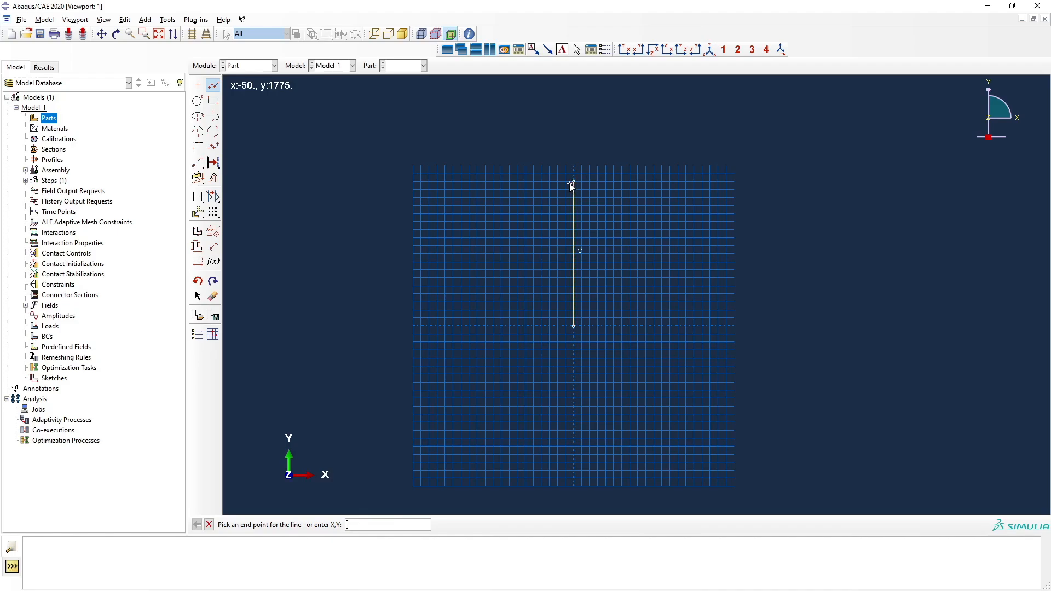
Finish the vertical line and complete the wire sketch of the column part
{"action": "middle_click", "coordinate": [640, 210]}
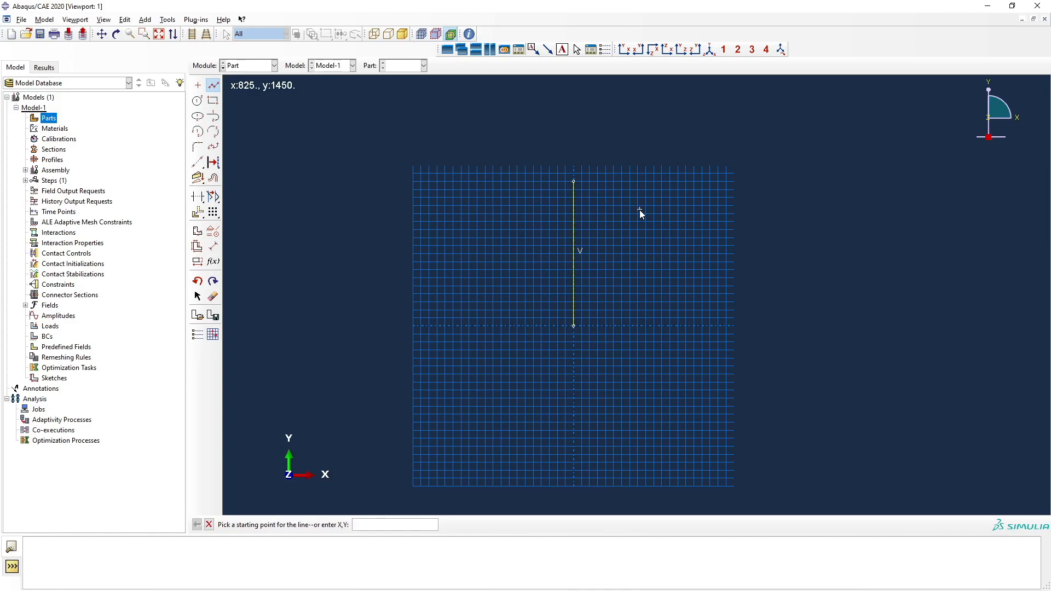
{"action": "left_click", "coordinate": [212, 528]}
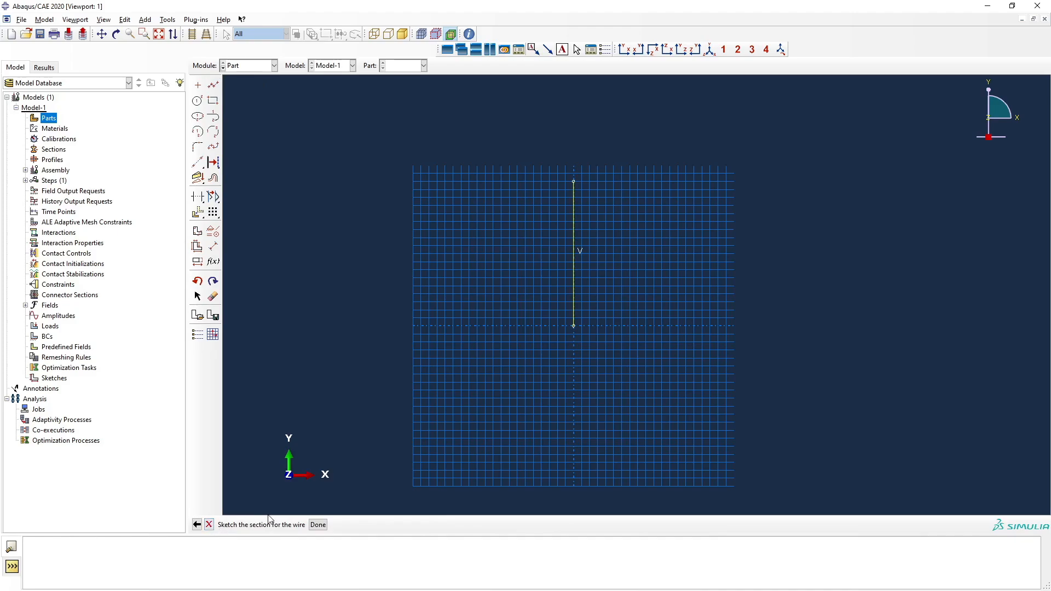
{"action": "left_click", "coordinate": [317, 527]}
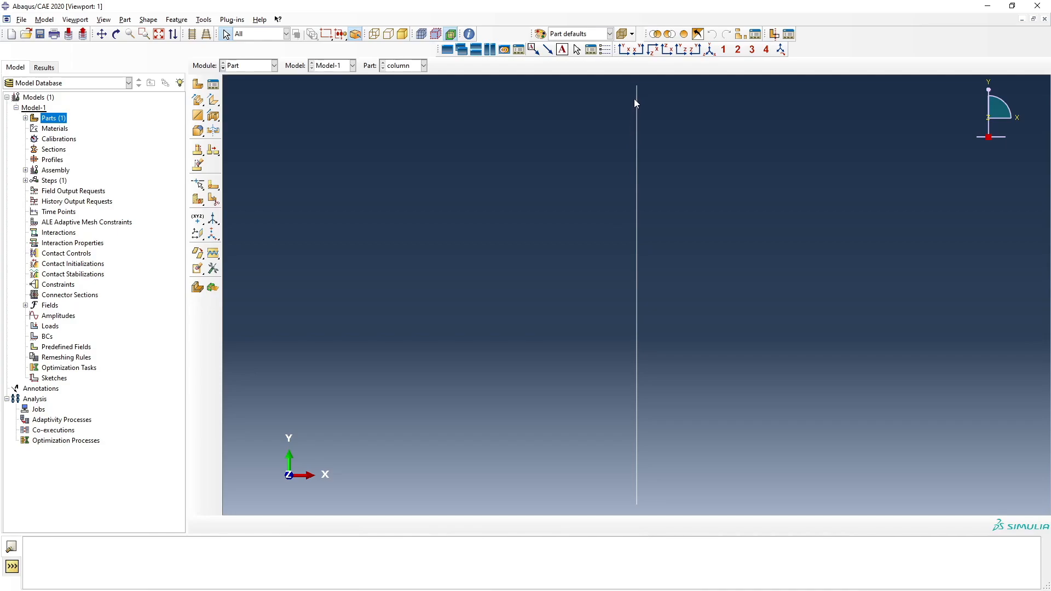
{"action": "left_click", "coordinate": [424, 66]}
{"action": "left_click", "coordinate": [424, 66]}
Create a 3D deformable planar wire part named lower_plate with an approximate size of 1800
{"action": "left_click", "coordinate": [198, 84]}
{"action": "left_click", "coordinate": [400, 132]}
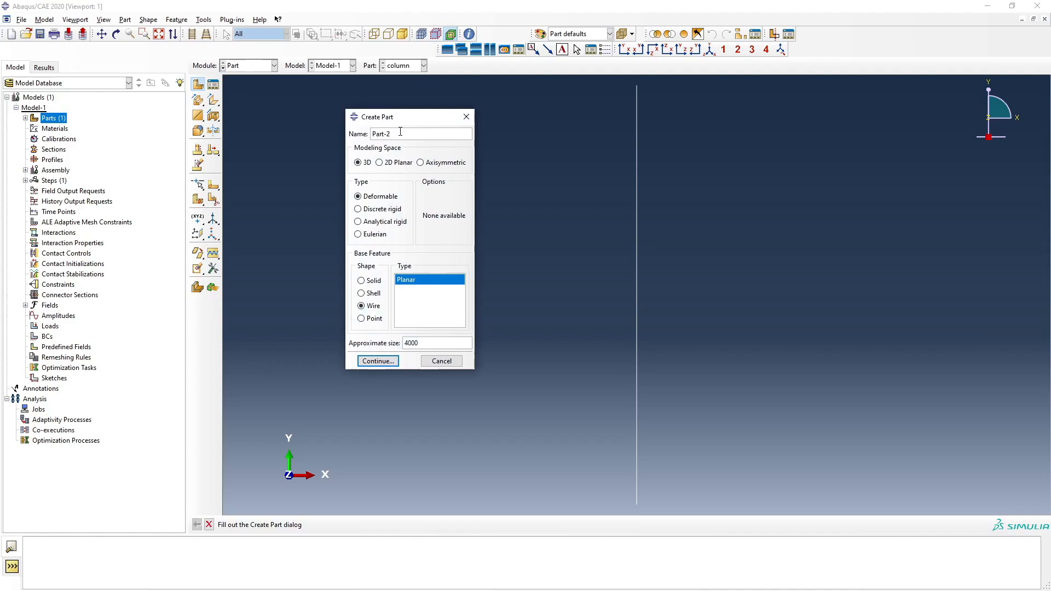
{"action": "key", "text": "BackSpace"}
{"action": "key", "text": "BackSpace"}
{"action": "key", "text": "BackSpace"}
{"action": "key", "text": "BackSpace"}
{"action": "key", "text": "BackSpace"}
{"action": "type", "text": "loer"}
{"action": "key", "text": "BackSpace"}
{"action": "key", "text": "BackSpace"}
{"action": "type", "text": "wer_plate"}
{"action": "double_click", "coordinate": [427, 344]}
{"action": "key", "text": "BackSpace"}
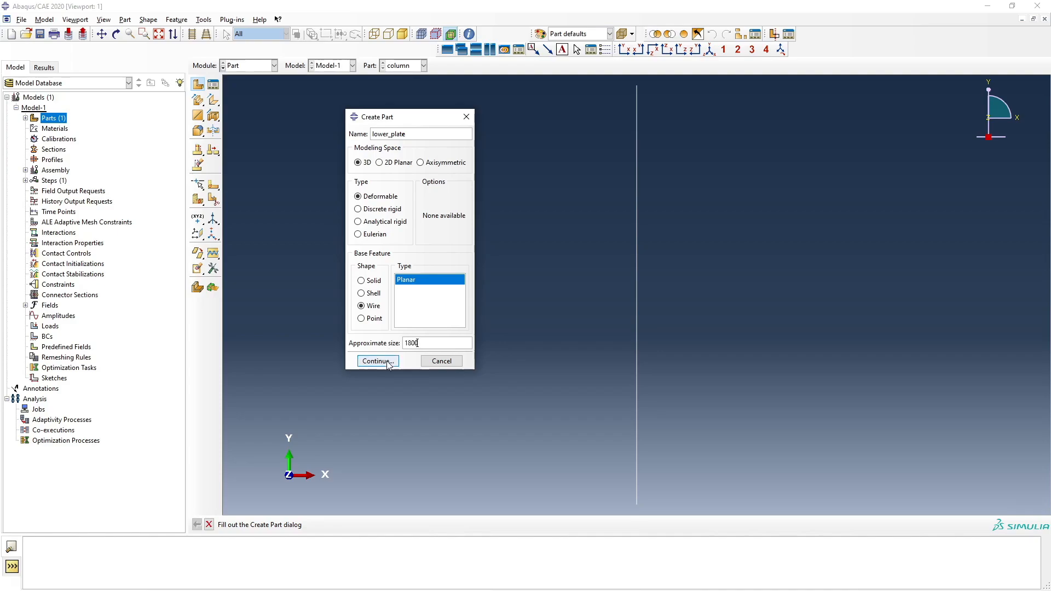
{"action": "left_click", "coordinate": [387, 362]}
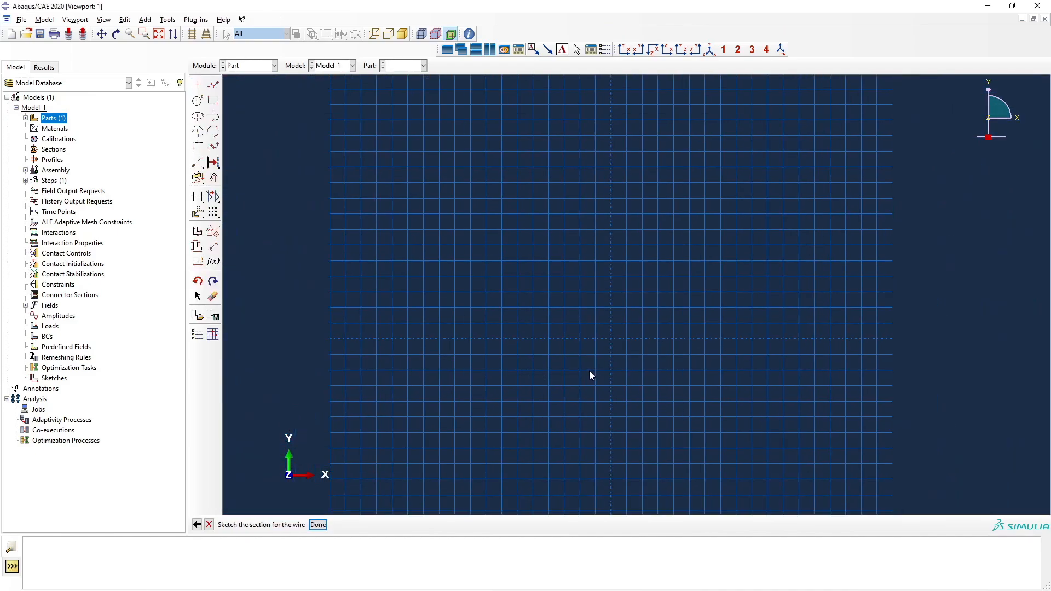
Sketch a horizontal line from (-375,0) to (375,0) and complete the lower_plate wire sketch
{"action": "left_click", "coordinate": [214, 85]}
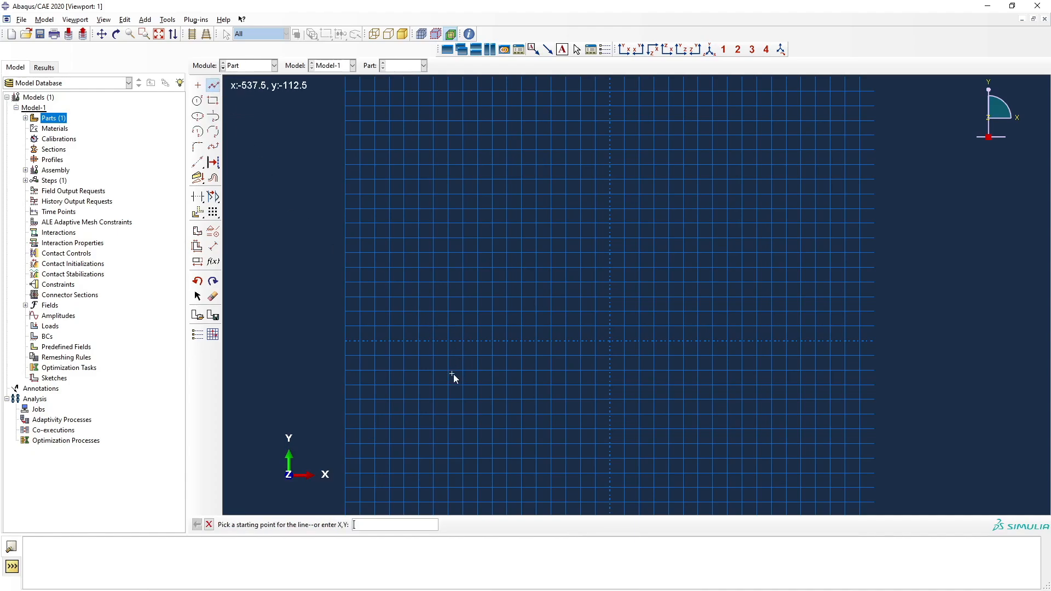
{"action": "type", "text": "-375,0"}
{"action": "key", "text": "Return"}
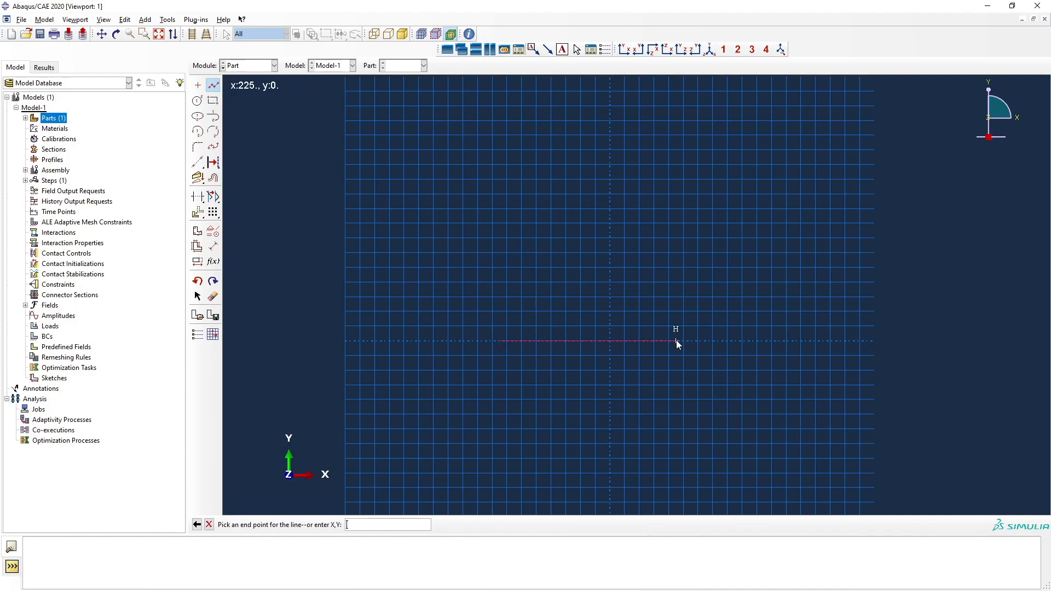
{"action": "type", "text": "375,0"}
{"action": "key", "text": "Return"}
{"action": "middle_click", "coordinate": [721, 392]}
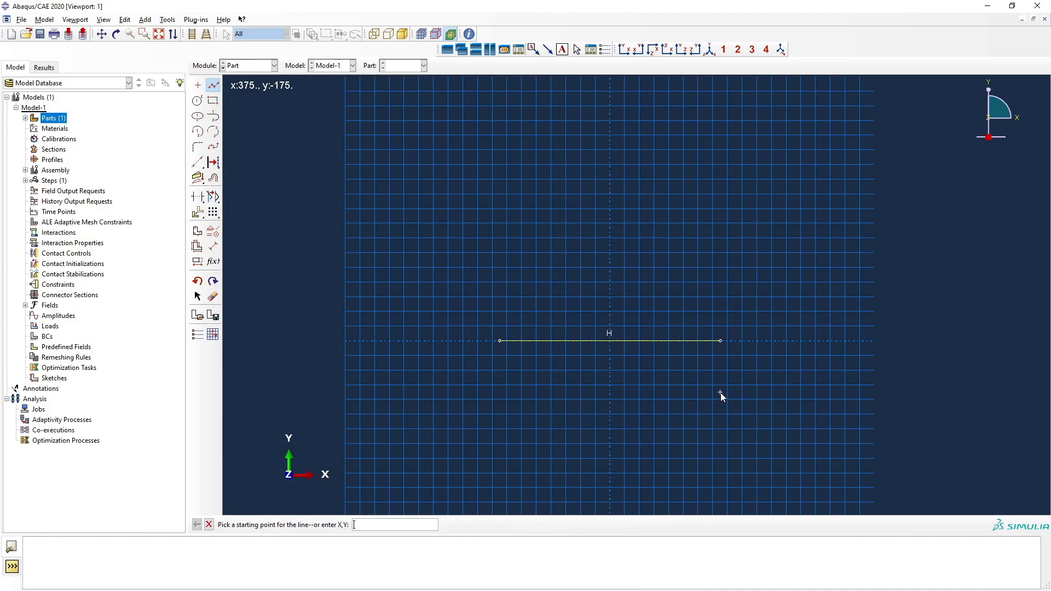
{"action": "left_click", "coordinate": [210, 525]}
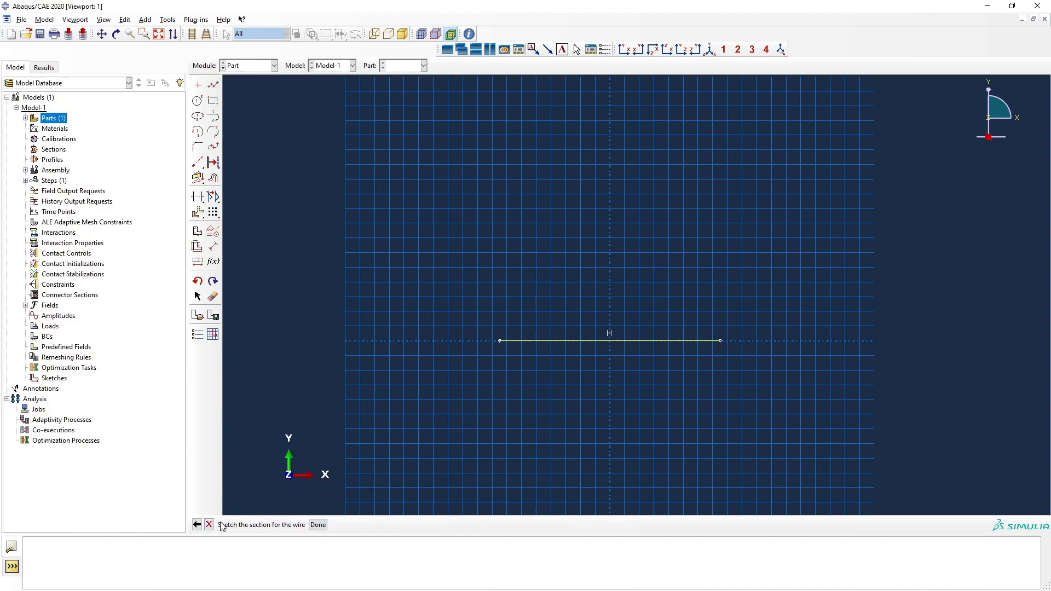
{"action": "left_click", "coordinate": [318, 525]}
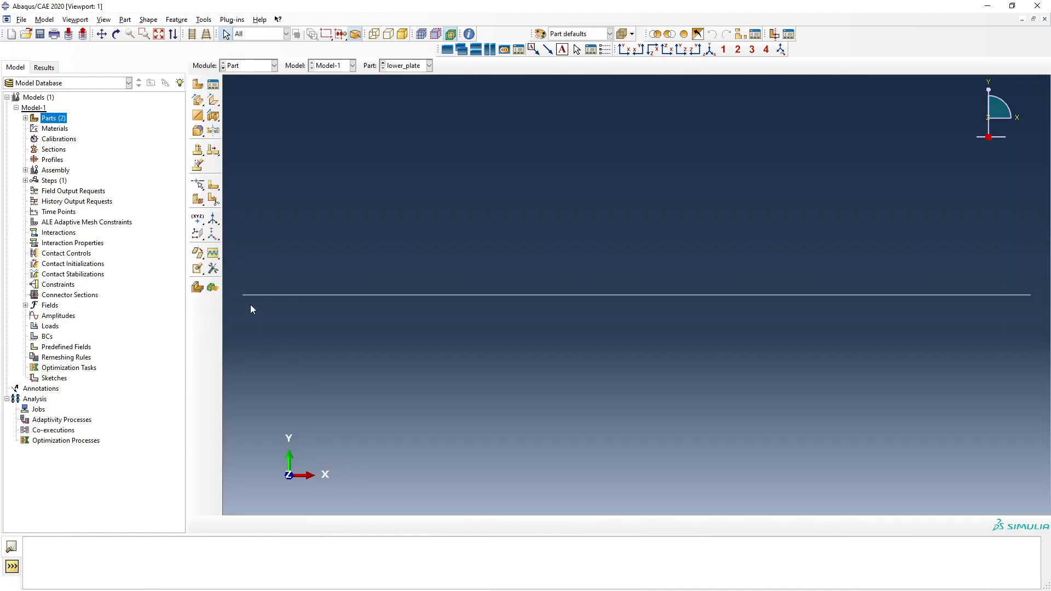
Display the column part and return to lower_plate to compare the two wires
{"action": "left_click", "coordinate": [429, 66]}
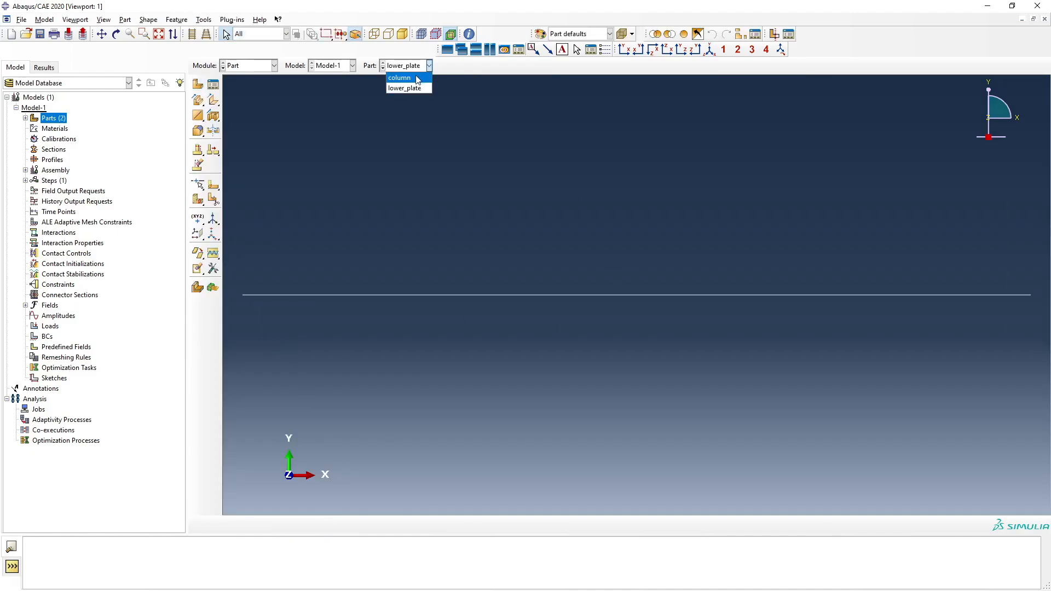
{"action": "left_click", "coordinate": [428, 77]}
{"action": "left_click", "coordinate": [430, 66]}
{"action": "left_click", "coordinate": [425, 88]}
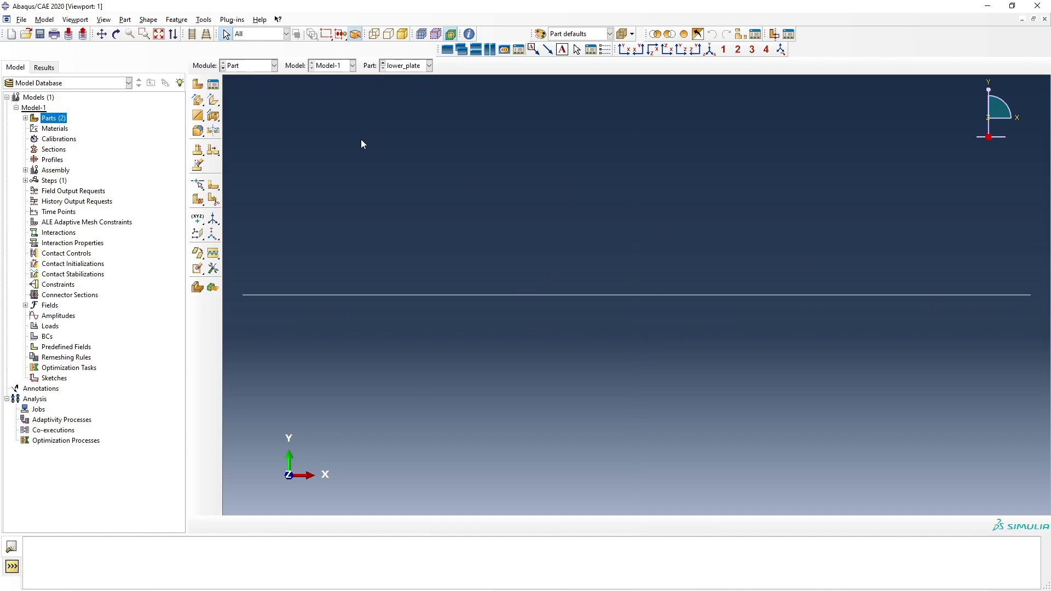
Create a 3D deformable planar wire part named upper_plate with an approximate size of 1800
{"action": "left_click", "coordinate": [198, 84]}
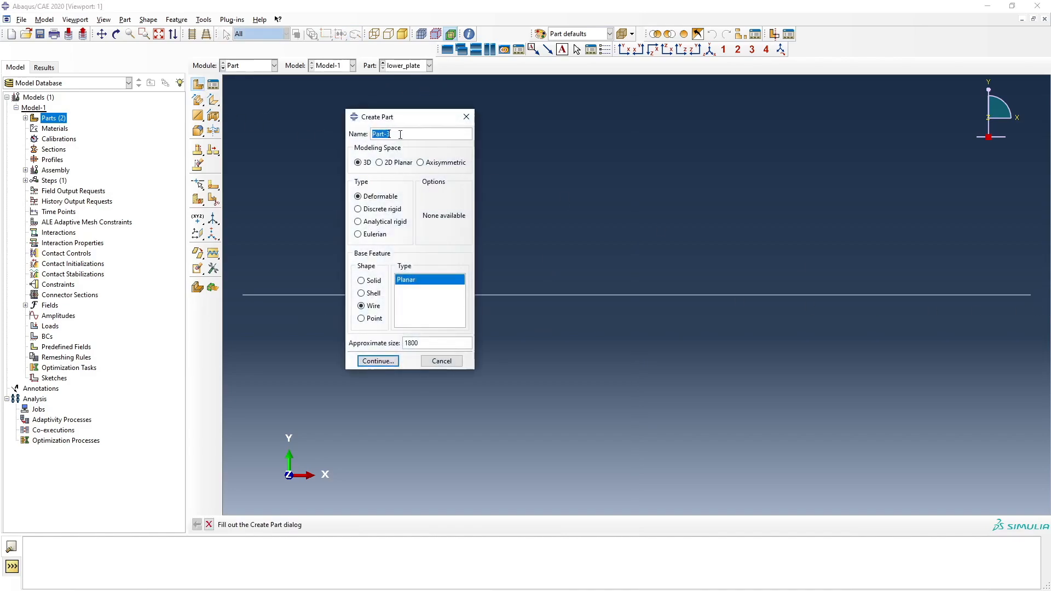
{"action": "key", "text": "BackSpace"}
{"action": "type", "text": "upper_plate"}
{"action": "left_click", "coordinate": [25, 118]}
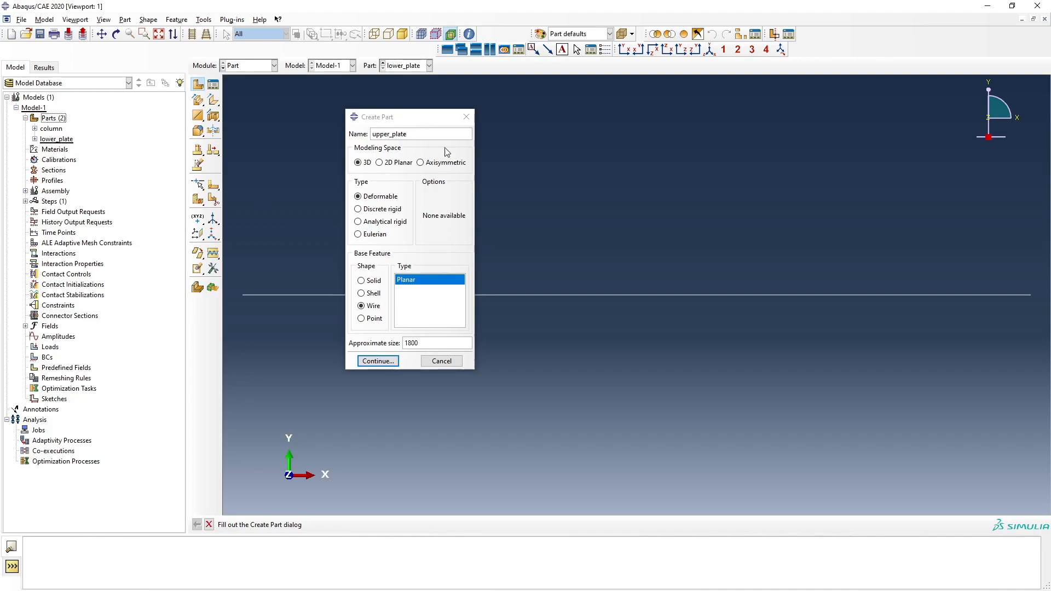
{"action": "left_click", "coordinate": [379, 362]}
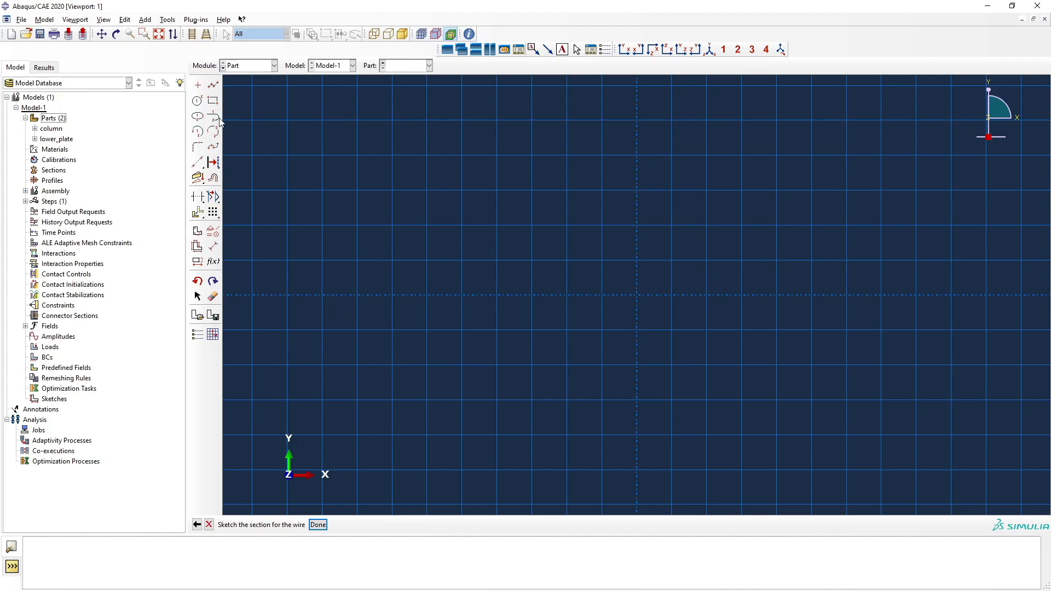
Sketch a horizontal line from (-375,1800) to (375,1800) and complete the upper_plate wire sketch
{"action": "left_click", "coordinate": [213, 85]}
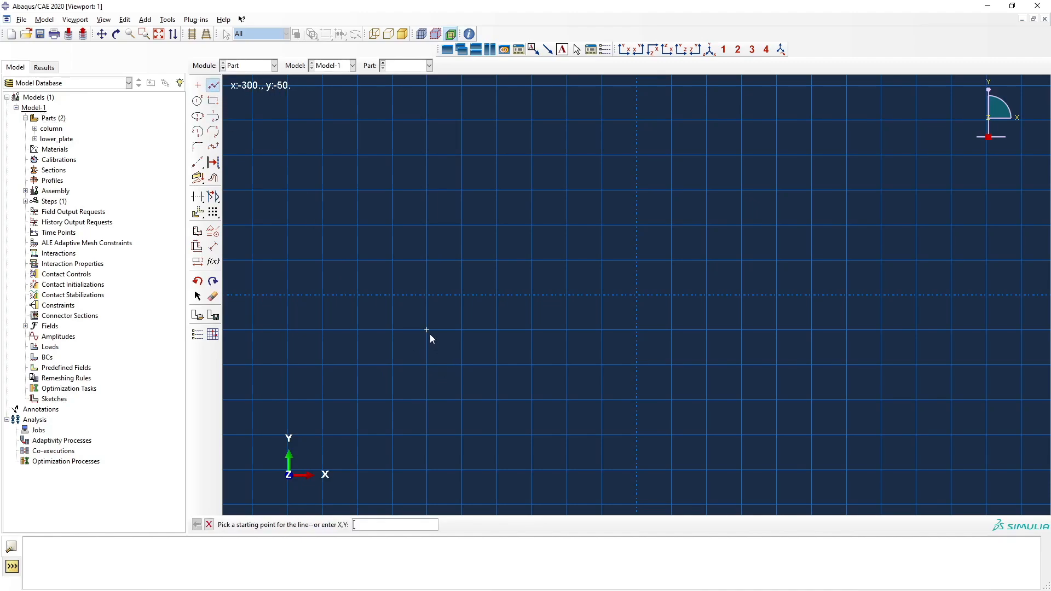
{"action": "type", "text": "-375,1800"}
{"action": "key", "text": "Return"}
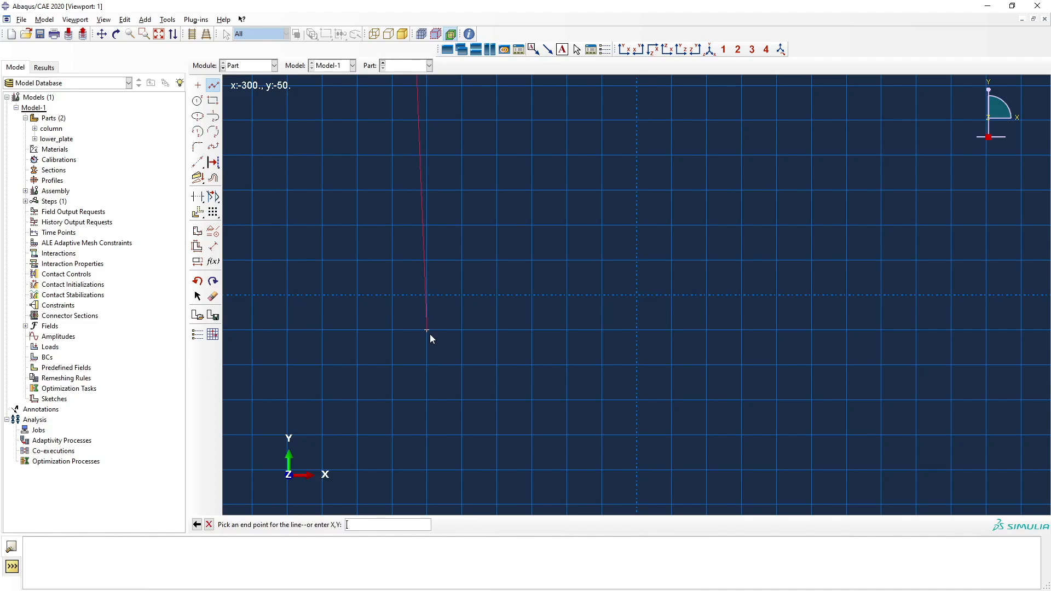
{"action": "scroll", "coordinate": [446, 346], "scroll_direction": "down", "scroll_amount": 5}
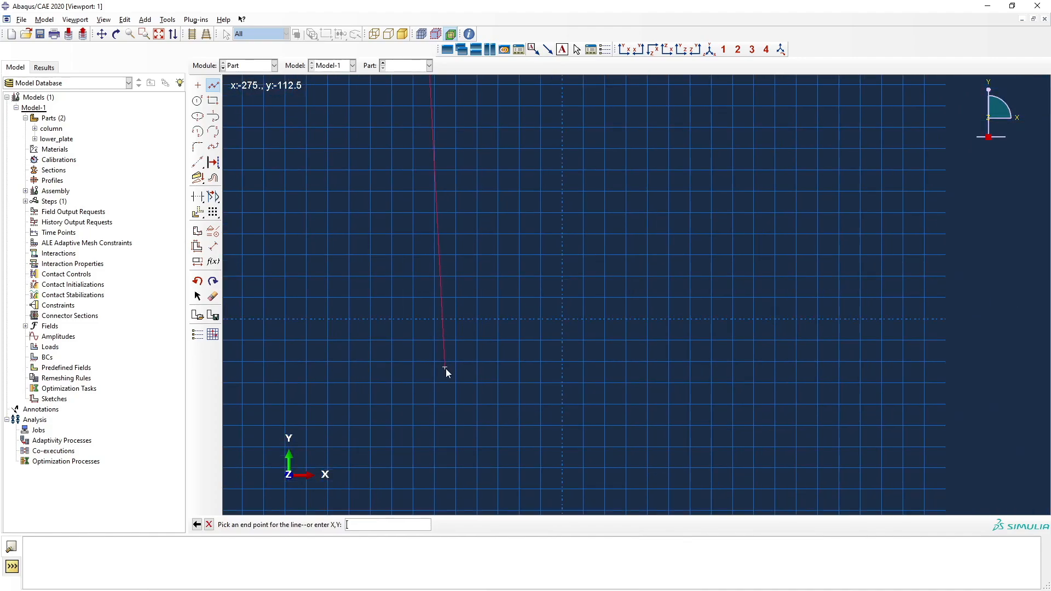
{"action": "scroll", "coordinate": [443, 379], "scroll_direction": "down", "scroll_amount": 3}
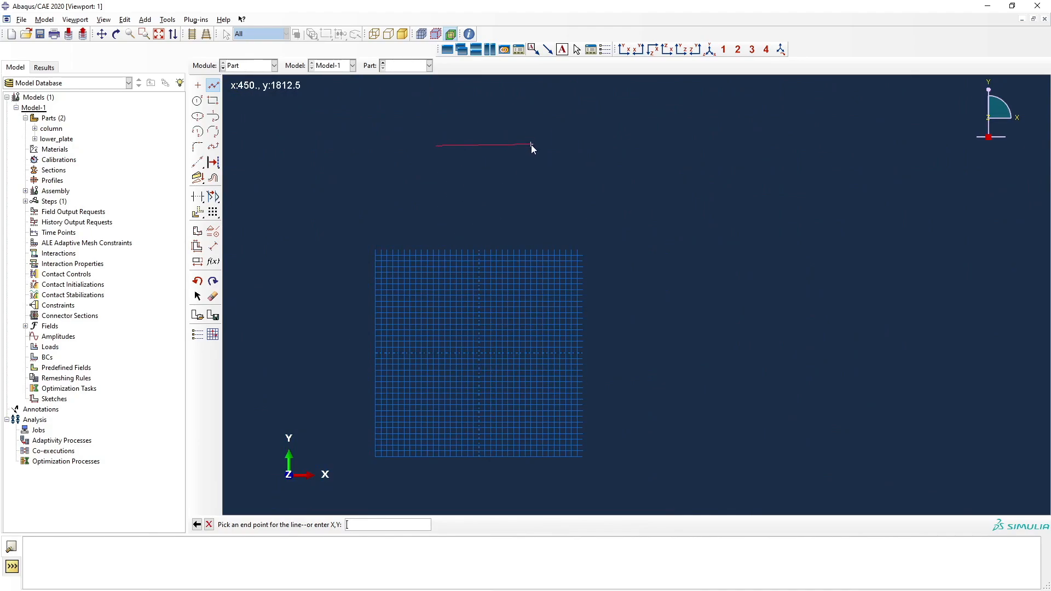
{"action": "type", "text": "375,1800"}
{"action": "key", "text": "Return"}
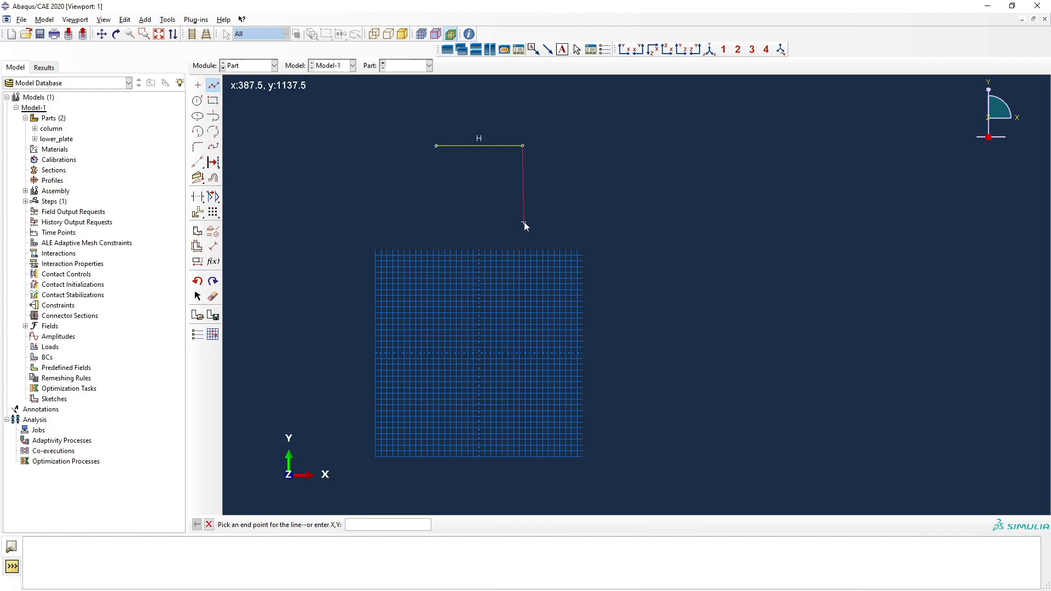
{"action": "key", "text": "Escape"}
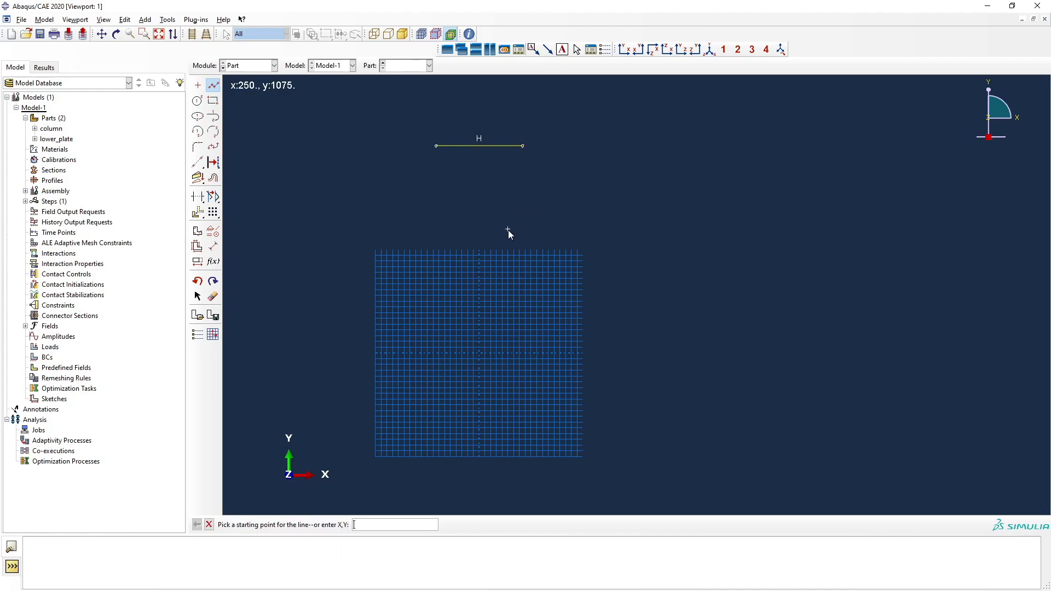
{"action": "key", "text": "Escape"}
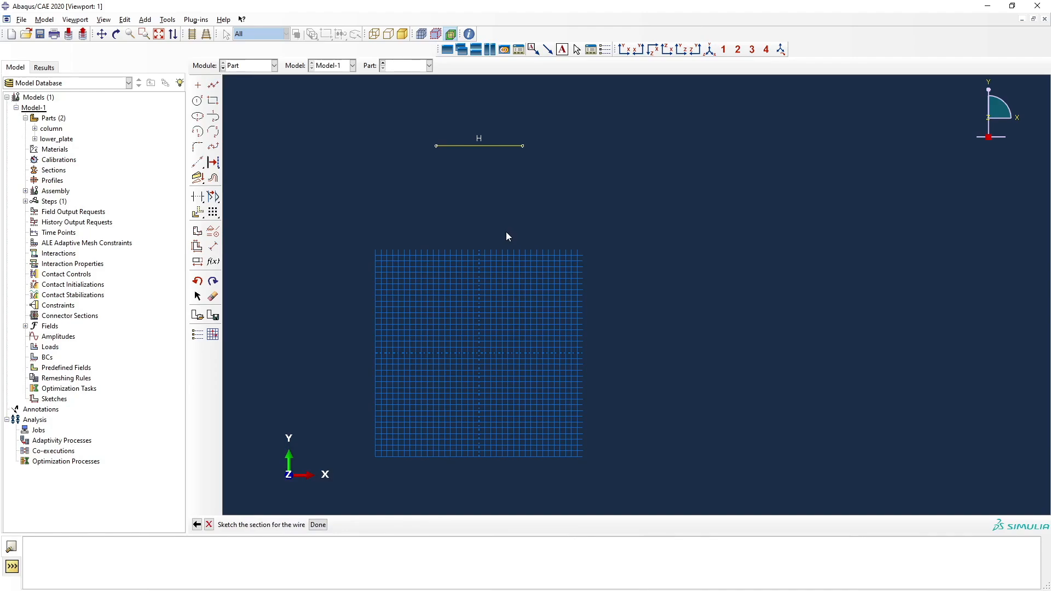
{"action": "left_click", "coordinate": [318, 525]}
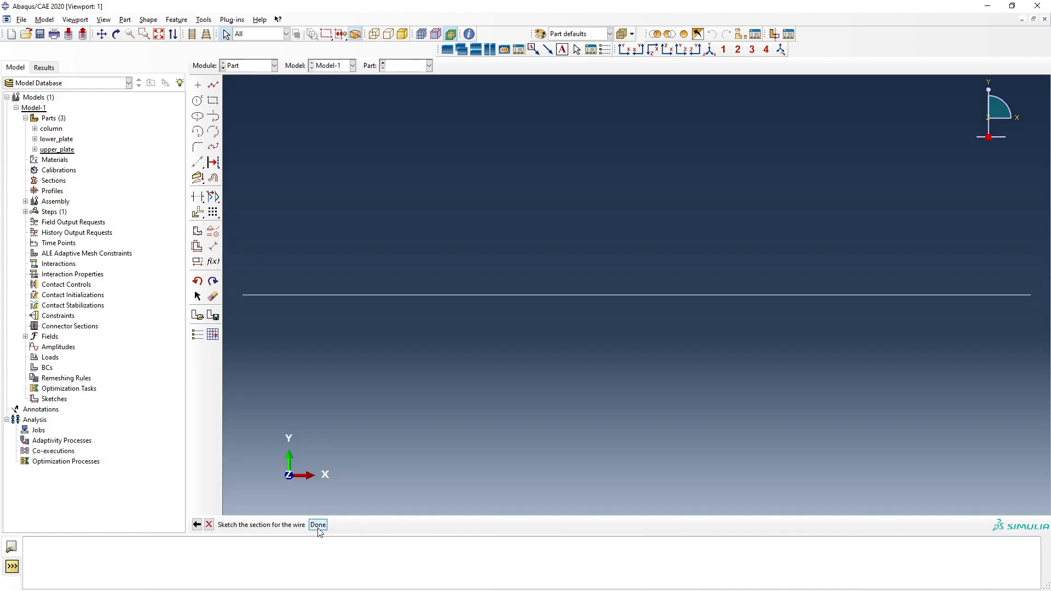
Display the column, lower_plate and upper_plate parts one after another to review their geometry
{"action": "left_click", "coordinate": [423, 66]}
{"action": "left_click", "coordinate": [414, 80]}
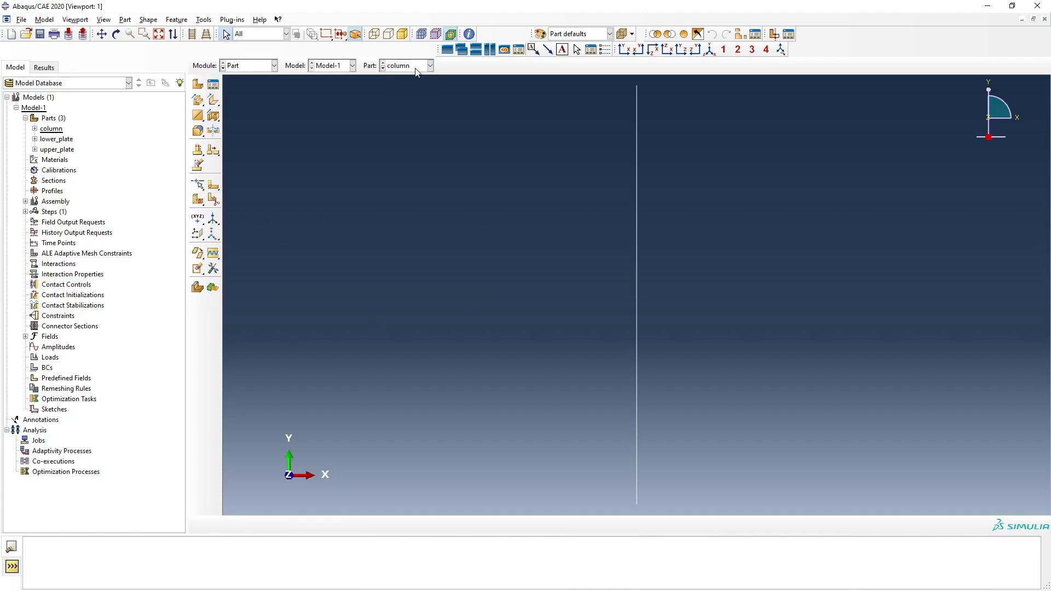
{"action": "left_click", "coordinate": [417, 67]}
{"action": "left_click", "coordinate": [413, 90]}
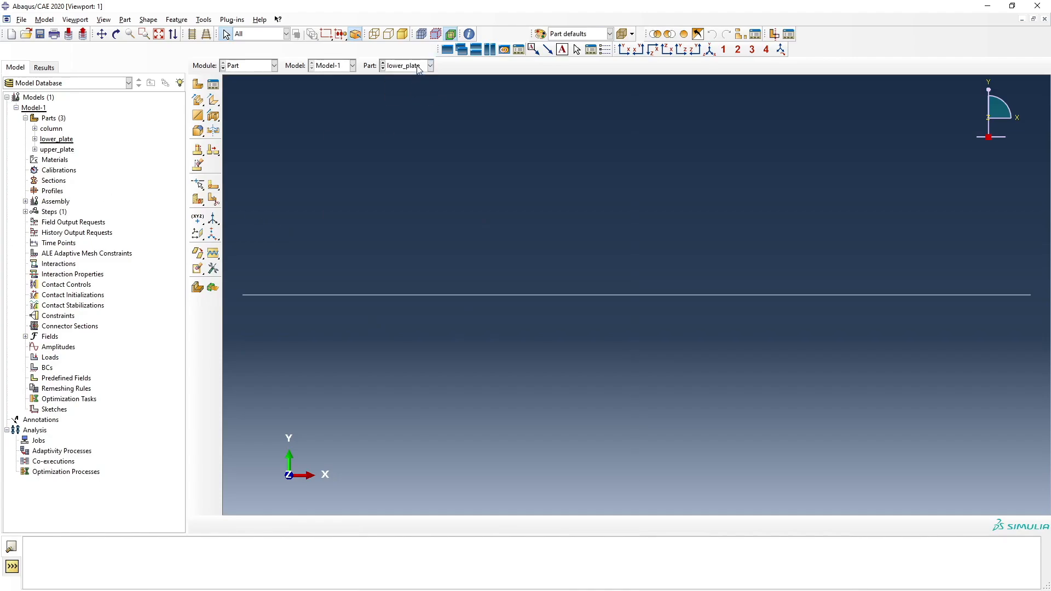
{"action": "left_click", "coordinate": [415, 66]}
{"action": "left_click", "coordinate": [419, 100]}
Create a 3D discrete rigid part named descrete_mass with a point as its base feature
{"action": "left_click", "coordinate": [201, 86]}
{"action": "key", "text": "BackSpace"}
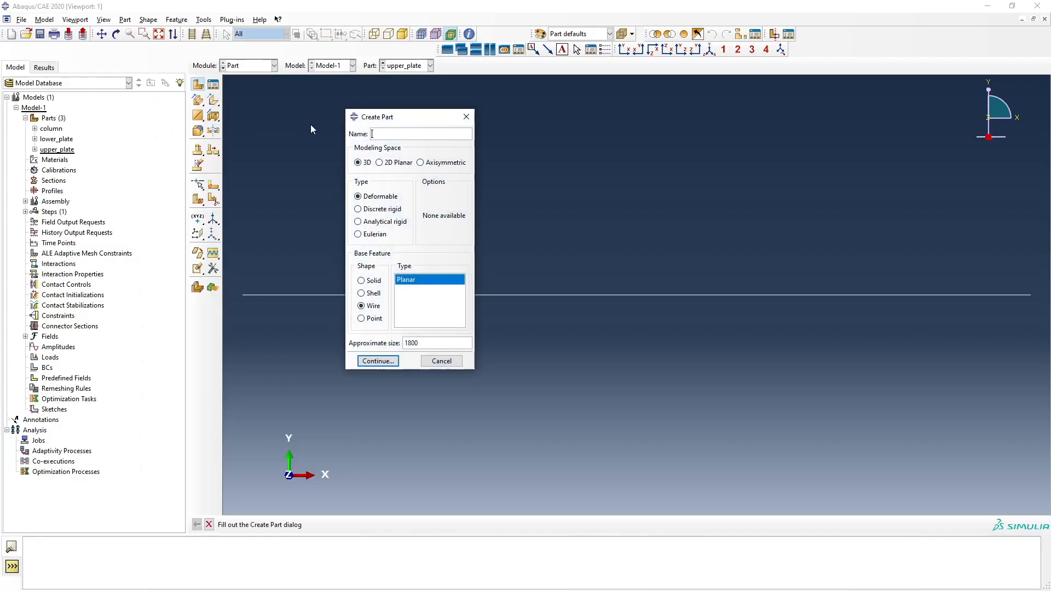
{"action": "type", "text": "dre"}
{"action": "key", "text": "BackSpace"}
{"action": "key", "text": "BackSpace"}
{"action": "type", "text": "escrete_mass"}
{"action": "left_click", "coordinate": [379, 210]}
{"action": "left_click", "coordinate": [367, 321]}
{"action": "left_click", "coordinate": [420, 282]}
{"action": "left_click", "coordinate": [379, 362]}
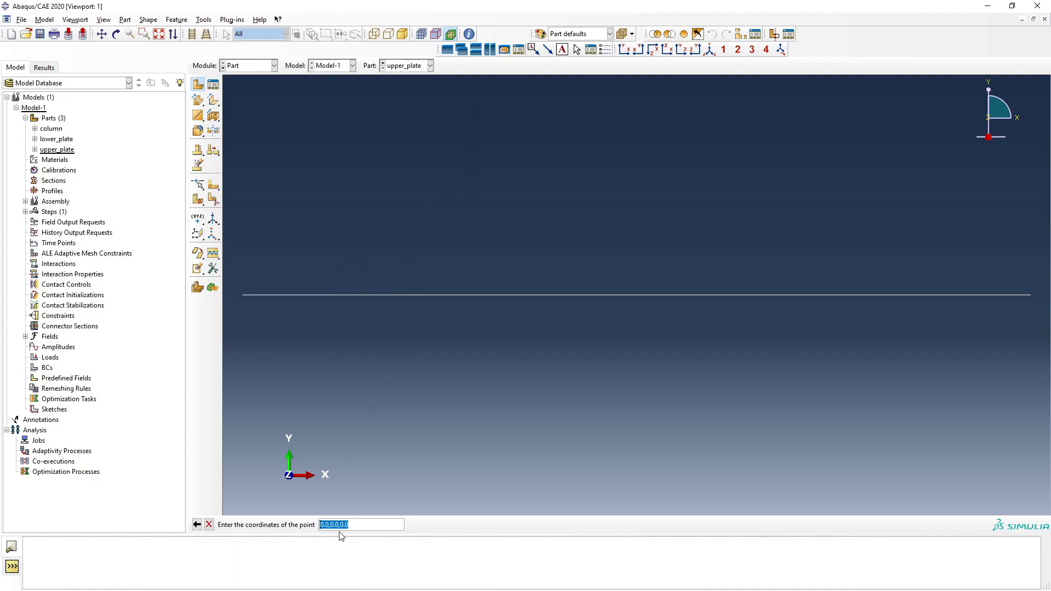
Place the descrete_mass point at X 0, Y 1900, Z 0
{"action": "left_click", "coordinate": [372, 529]}
{"action": "key", "text": "shift+Left"}
{"action": "key", "text": "shift+Left"}
{"action": "key", "text": "shift+Left"}
{"action": "key", "text": "shift+Left"}
{"action": "key", "text": "shift+Left"}
{"action": "key", "text": "shift+Left"}
{"action": "key", "text": "shift+Left"}
{"action": "key", "text": "BackSpace"}
{"action": "type", "text": "1900"}
{"action": "key", "text": "Return"}
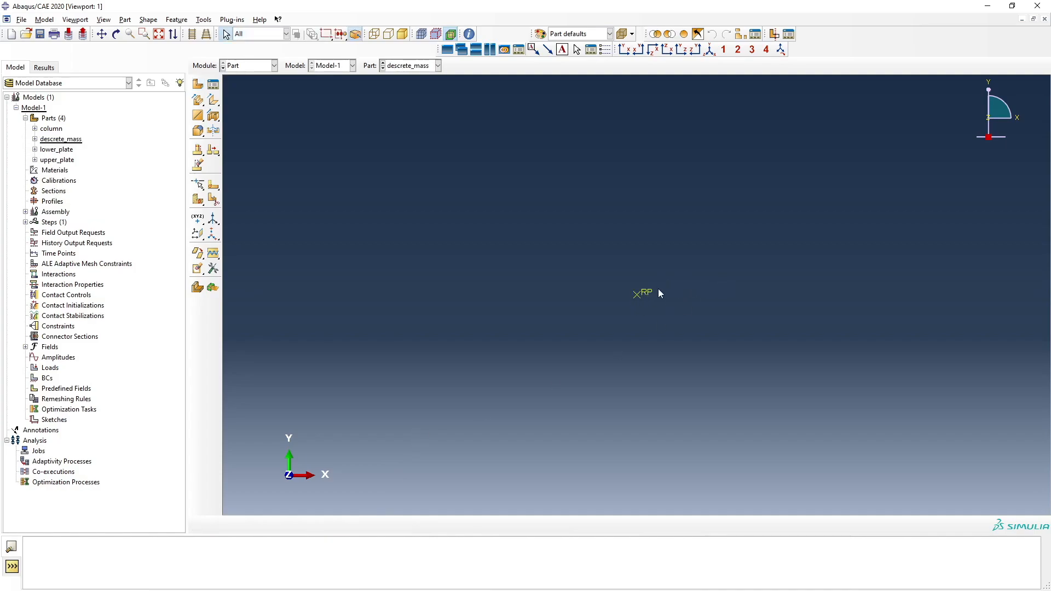
Check the coordinates of the RP feature in the descrete_mass part
{"action": "left_click", "coordinate": [34, 139]}
{"action": "left_click", "coordinate": [44, 149]}
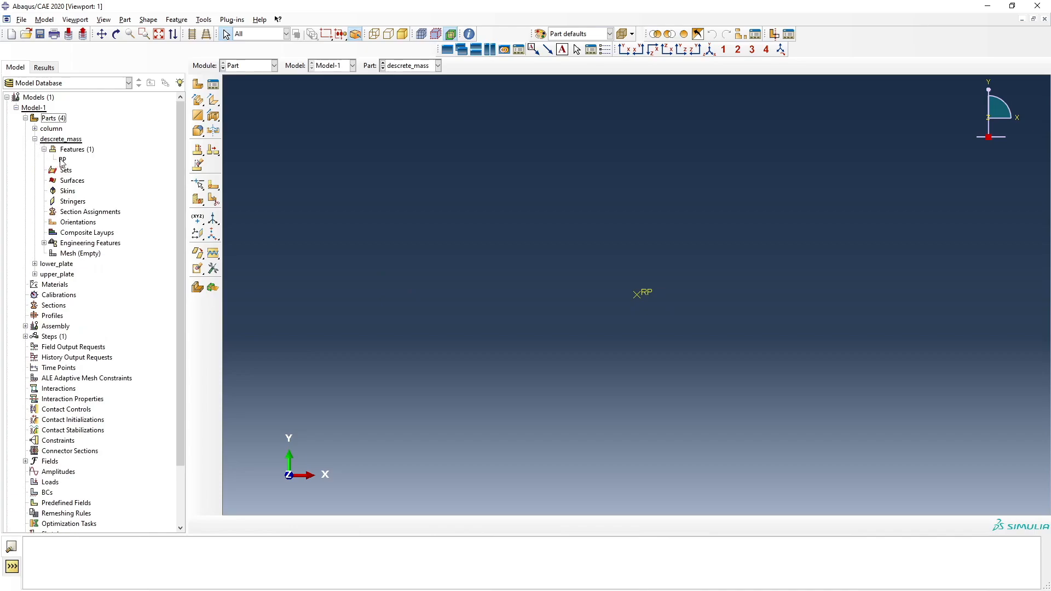
{"action": "left_click", "coordinate": [62, 160]}
{"action": "right_click", "coordinate": [62, 160]}
{"action": "left_click", "coordinate": [81, 177]}
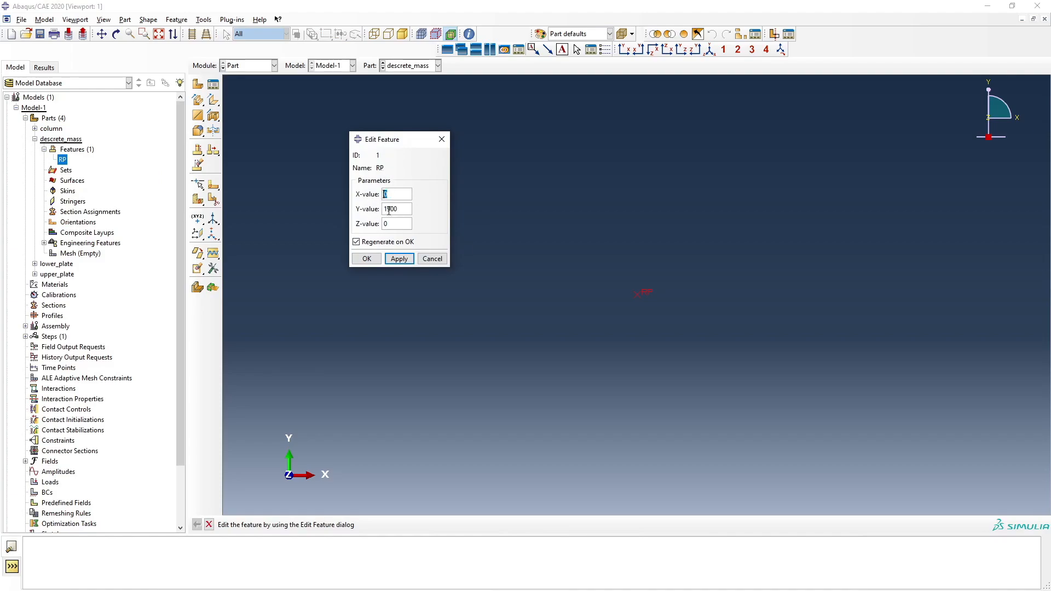
{"action": "left_click", "coordinate": [399, 258]}
{"action": "left_click", "coordinate": [432, 259]}
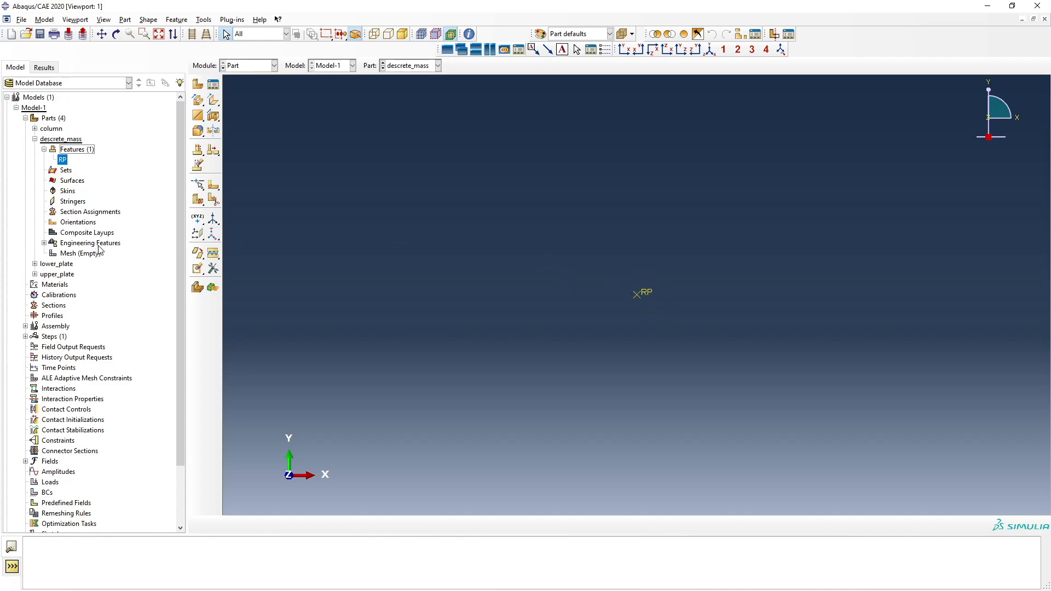
Examine the engineering features available for the descrete_mass part and for the assembly
{"action": "left_click", "coordinate": [44, 243]}
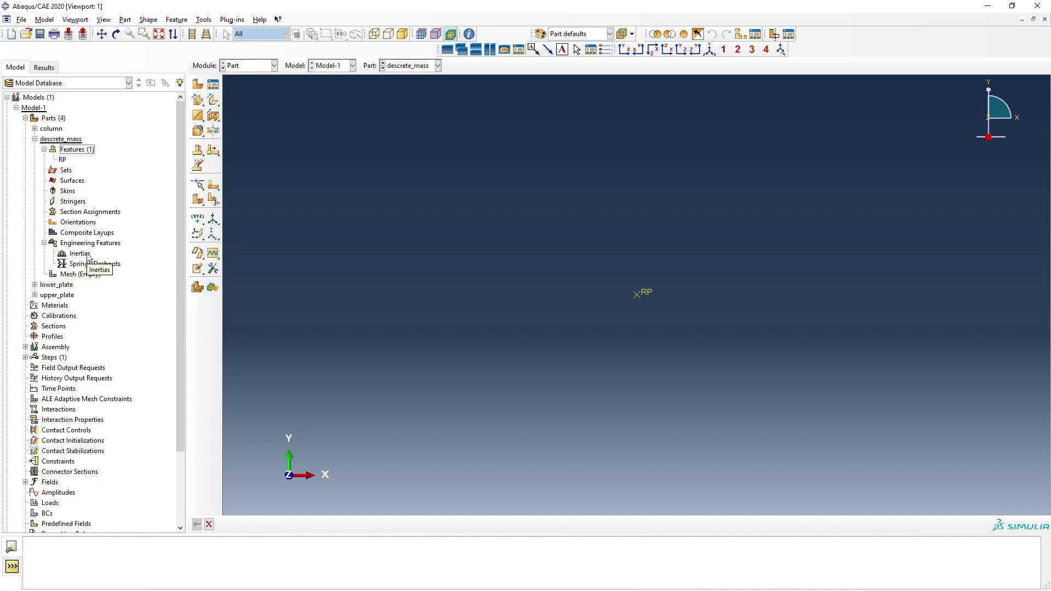
{"action": "left_click", "coordinate": [35, 139]}
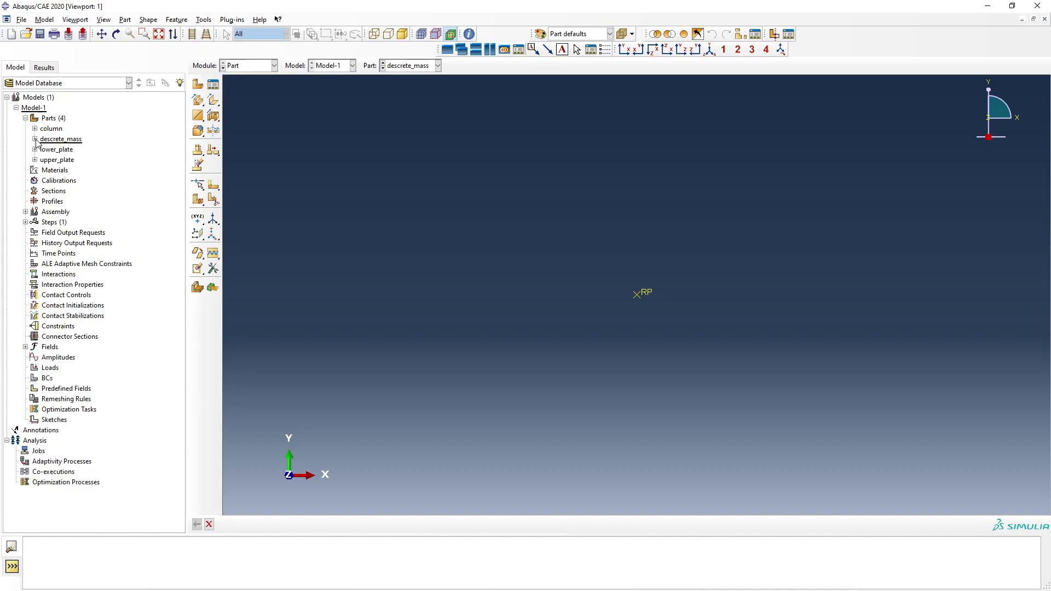
{"action": "left_click", "coordinate": [26, 212]}
{"action": "left_click", "coordinate": [35, 286]}
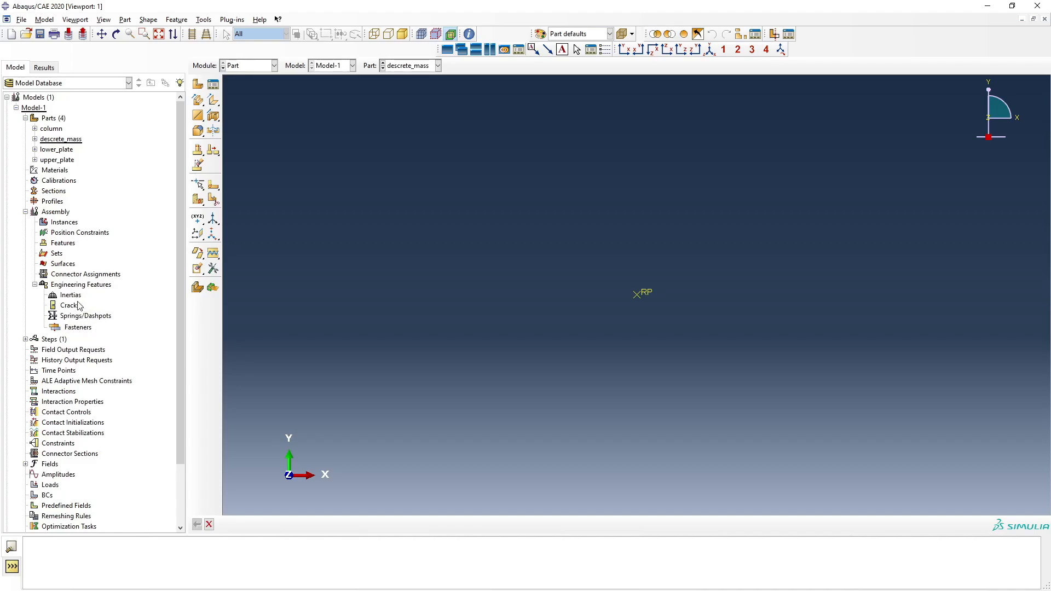
Create a point mass/inertia on the RP of the descrete_mass part with an isotropic mass of 0.00001
{"action": "left_click", "coordinate": [26, 212]}
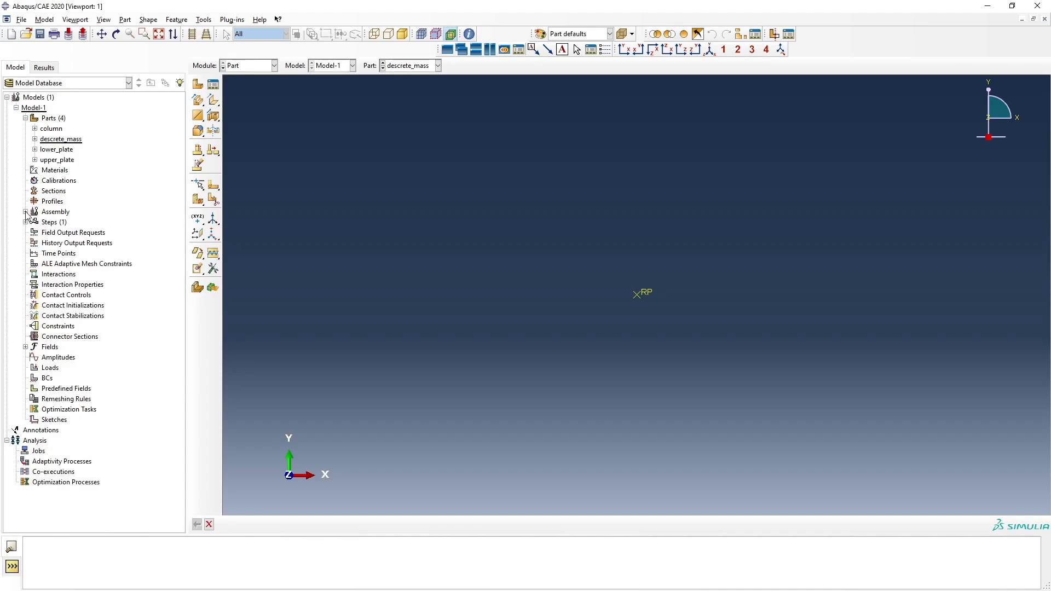
{"action": "left_click", "coordinate": [35, 139]}
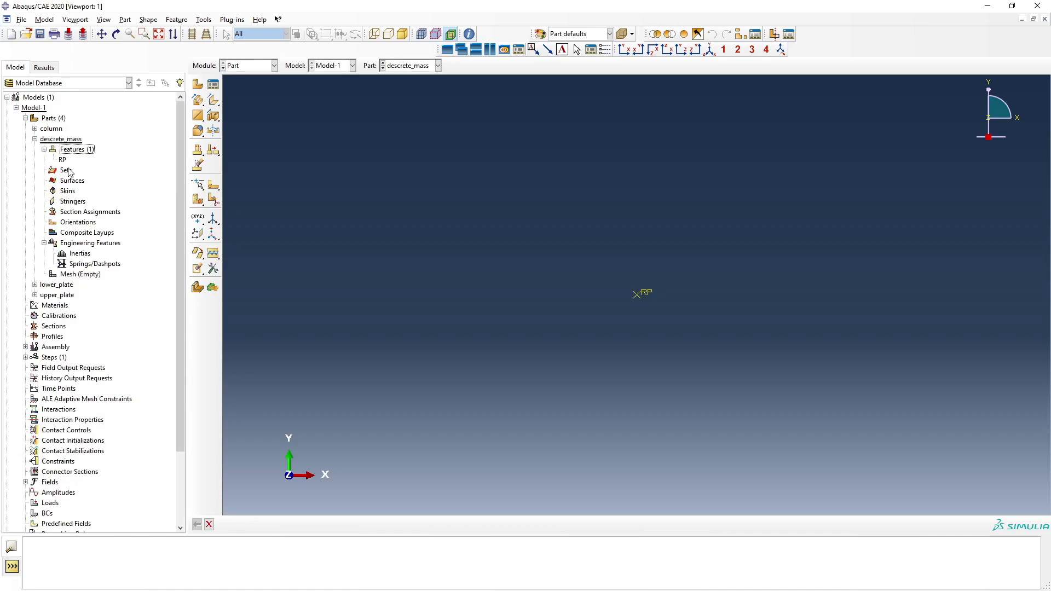
{"action": "left_click", "coordinate": [79, 254]}
{"action": "double_click", "coordinate": [78, 254]}
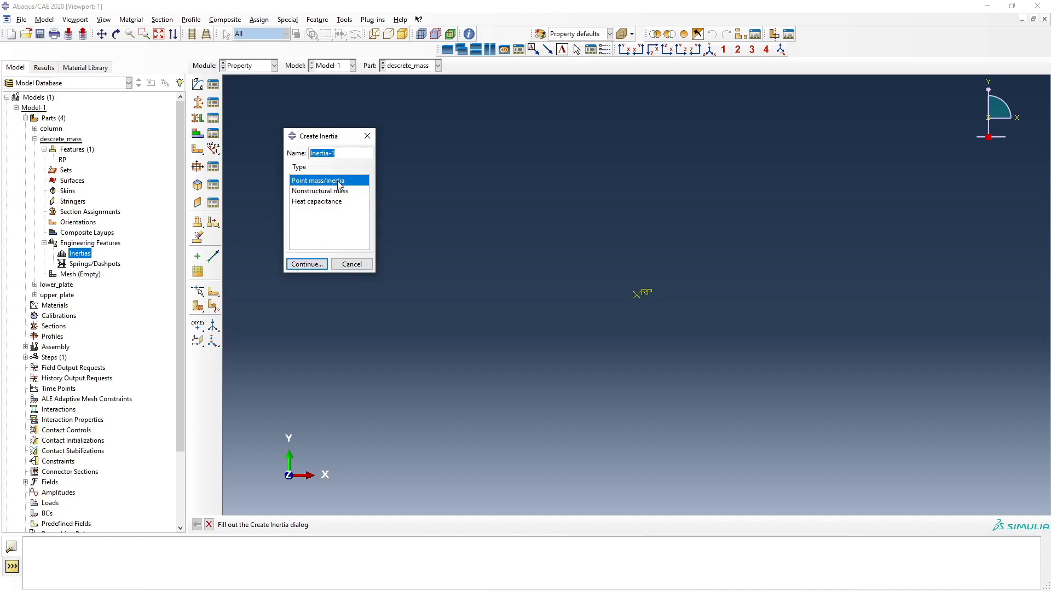
{"action": "left_click", "coordinate": [306, 265]}
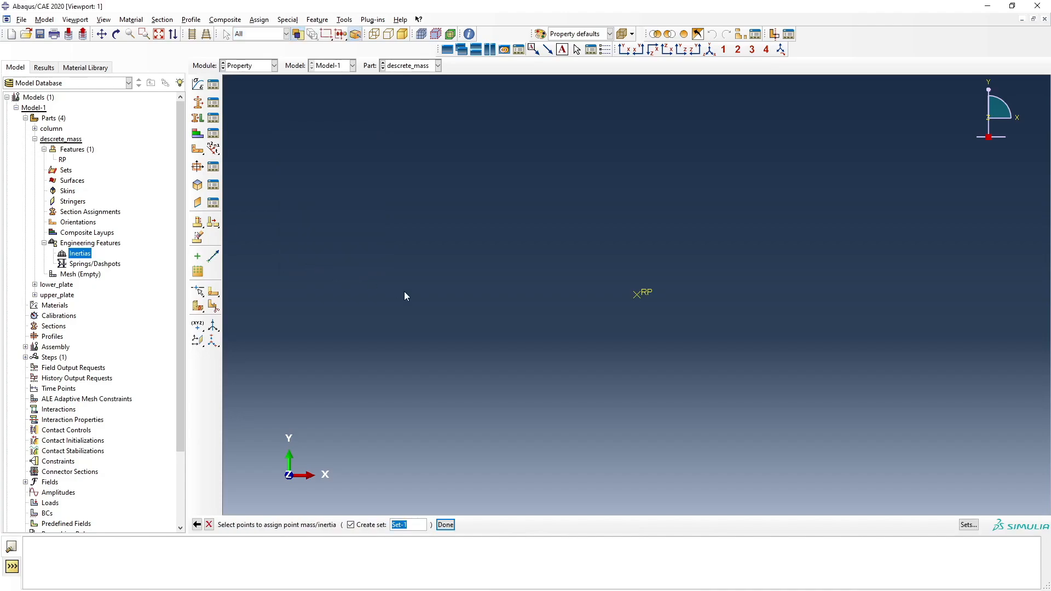
{"action": "left_click", "coordinate": [645, 297]}
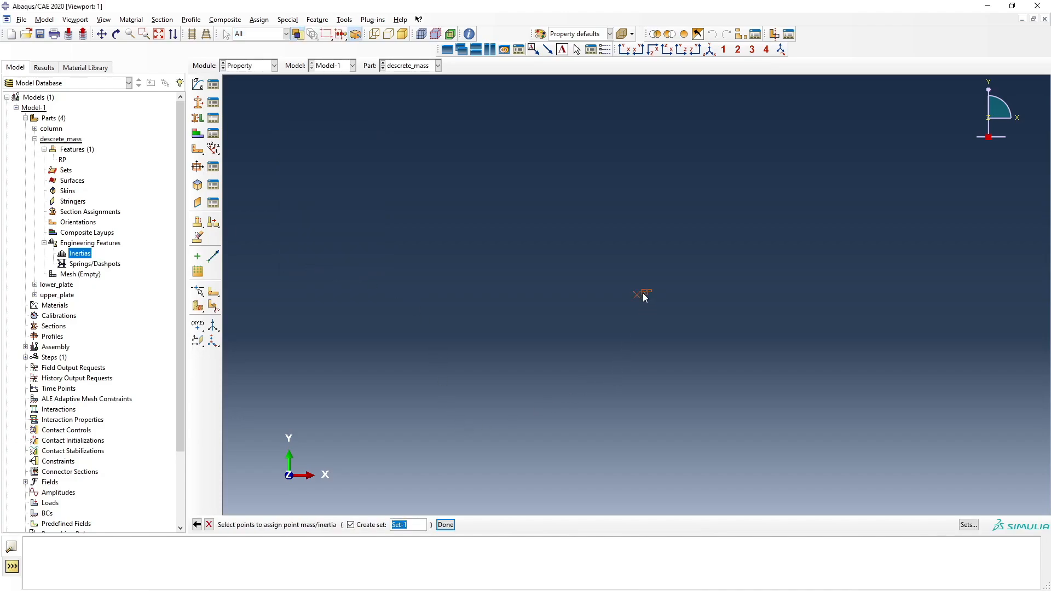
{"action": "middle_click", "coordinate": [596, 371]}
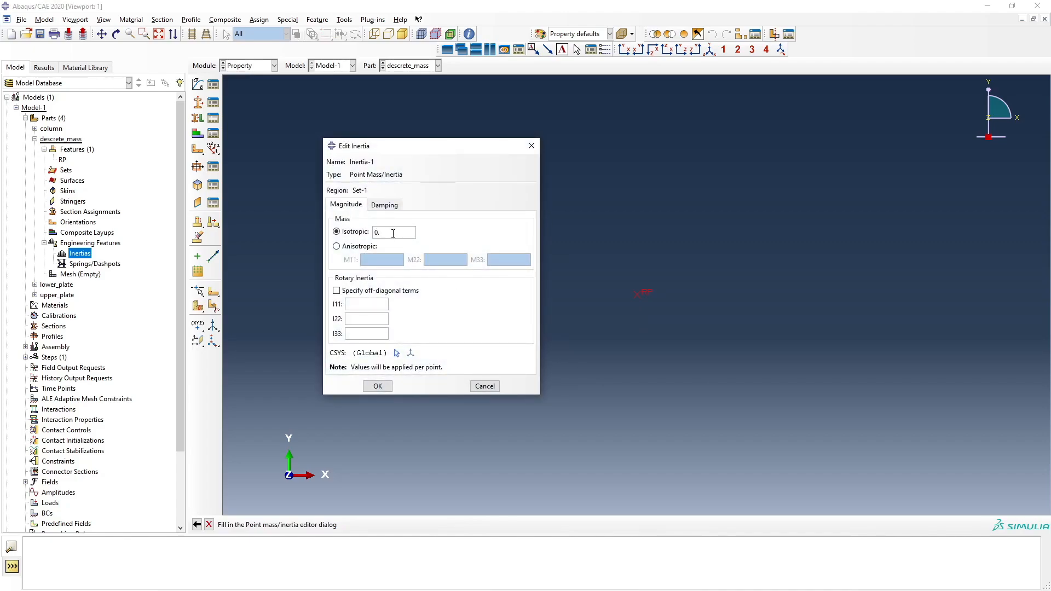
{"action": "type", "text": "0.00001"}
{"action": "left_click", "coordinate": [378, 387]}
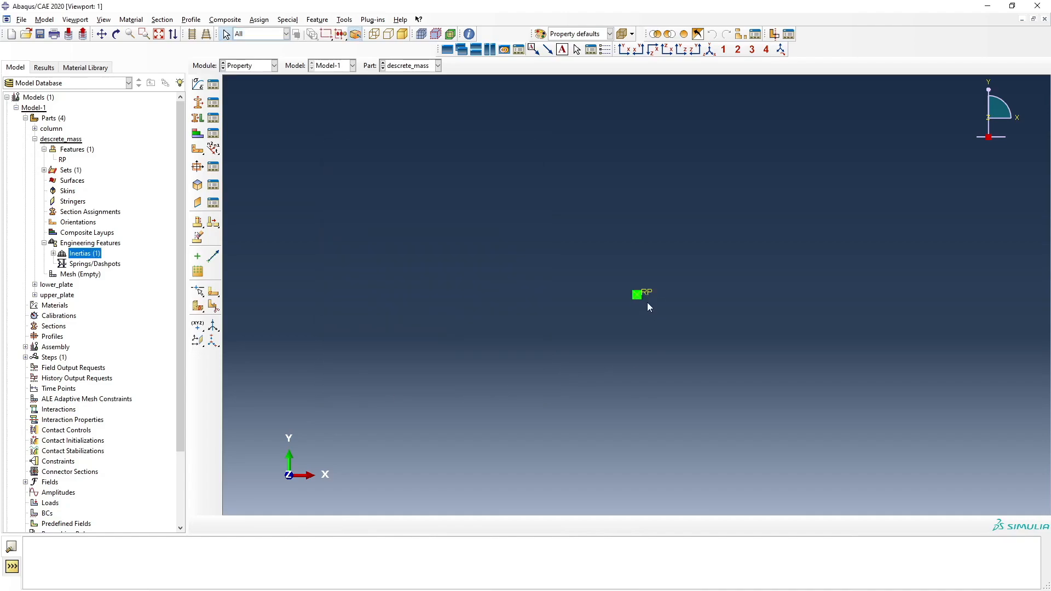
{"action": "left_click", "coordinate": [53, 254]}
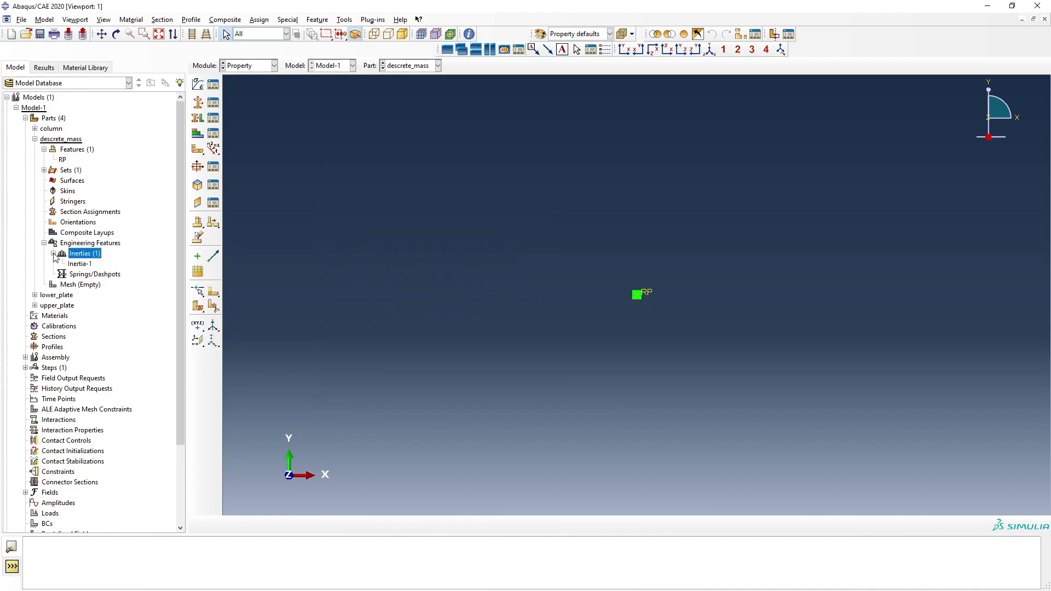
{"action": "left_click", "coordinate": [53, 254]}
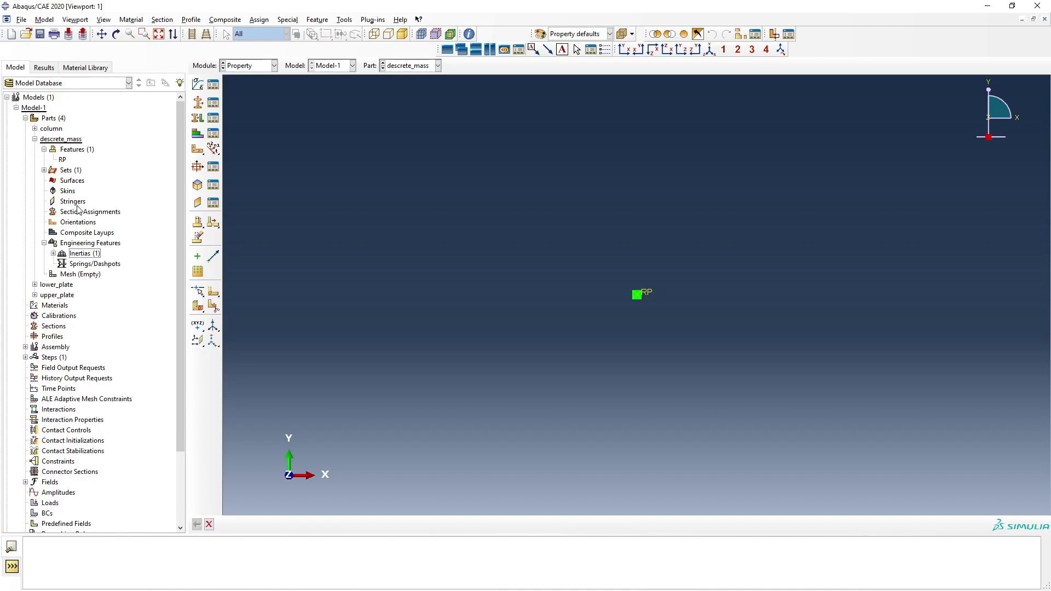
Review the geometry of the column, descrete_mass, lower_plate and upper_plate parts one after another
{"action": "left_click", "coordinate": [439, 66]}
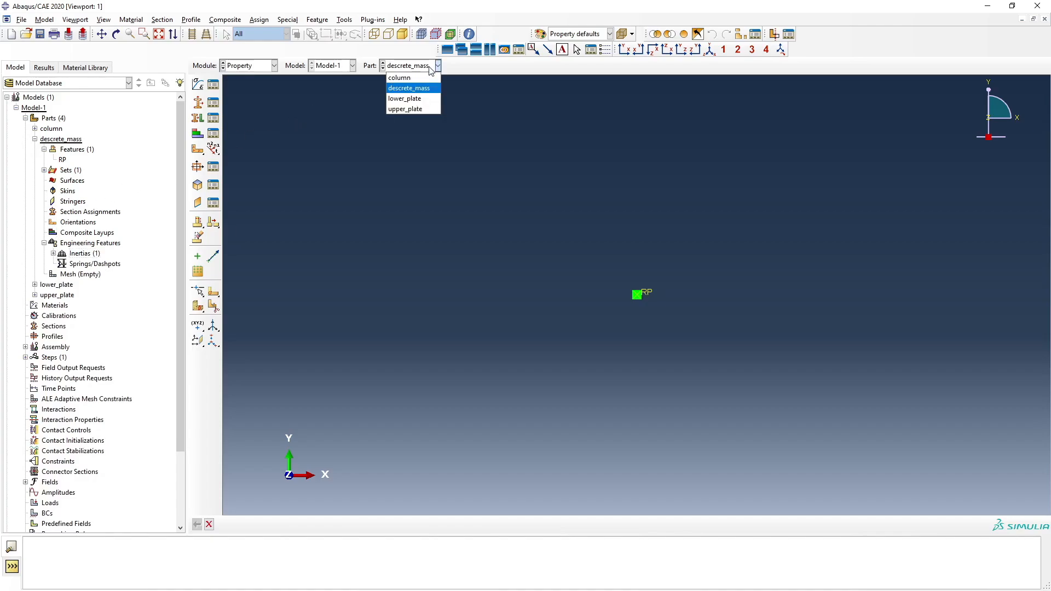
{"action": "left_click", "coordinate": [426, 75]}
{"action": "left_click", "coordinate": [438, 65]}
{"action": "left_click", "coordinate": [416, 88]}
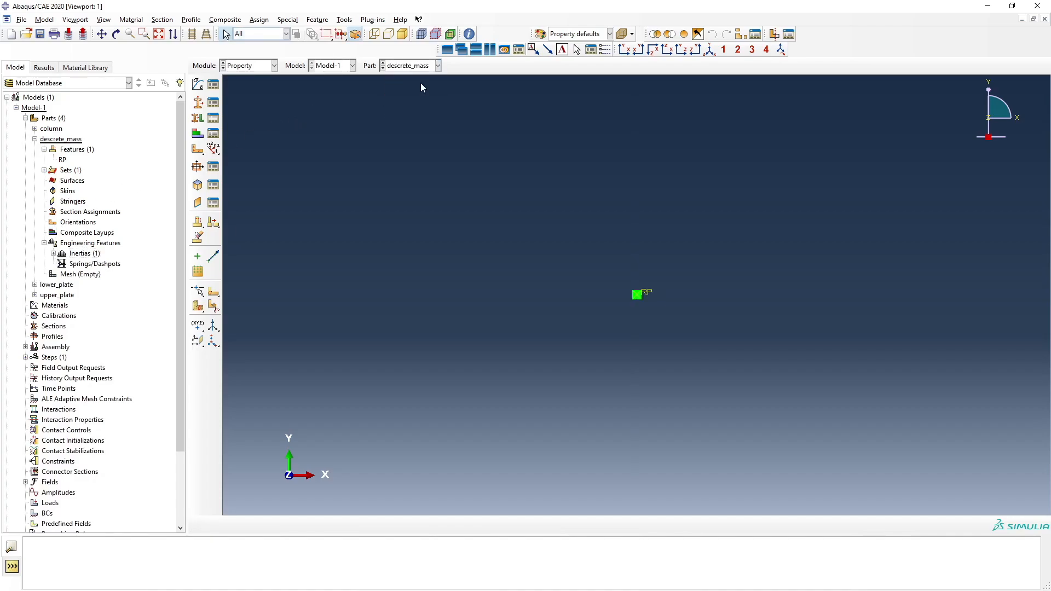
{"action": "left_click", "coordinate": [438, 65]}
{"action": "left_click", "coordinate": [422, 99]}
{"action": "left_click", "coordinate": [438, 65]}
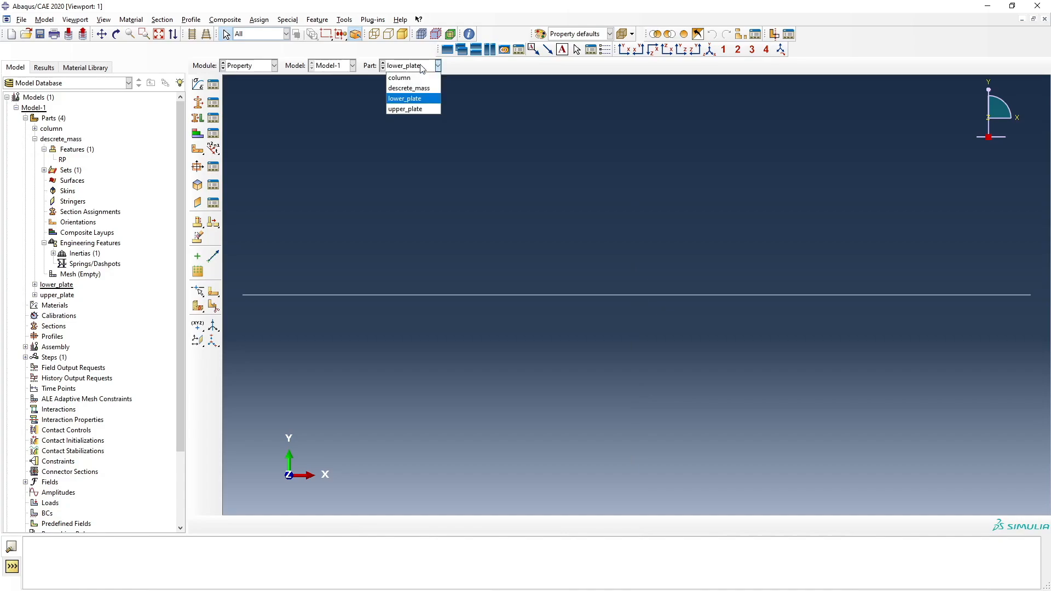
{"action": "left_click", "coordinate": [416, 109]}
{"action": "left_click", "coordinate": [438, 65]}
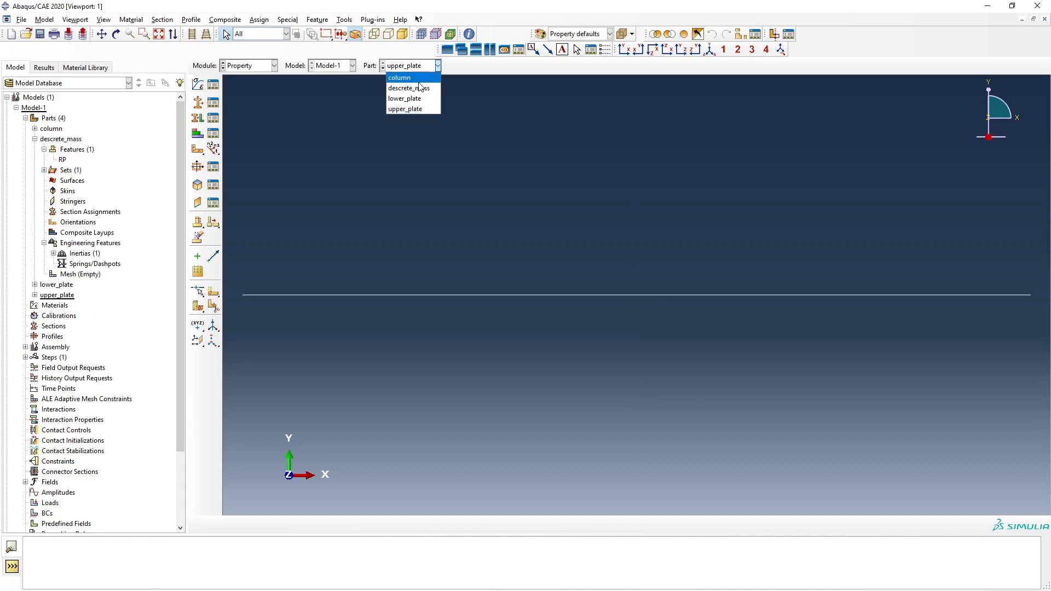
{"action": "left_click", "coordinate": [405, 77]}
{"action": "left_click", "coordinate": [438, 65]}
{"action": "left_click", "coordinate": [421, 88]}
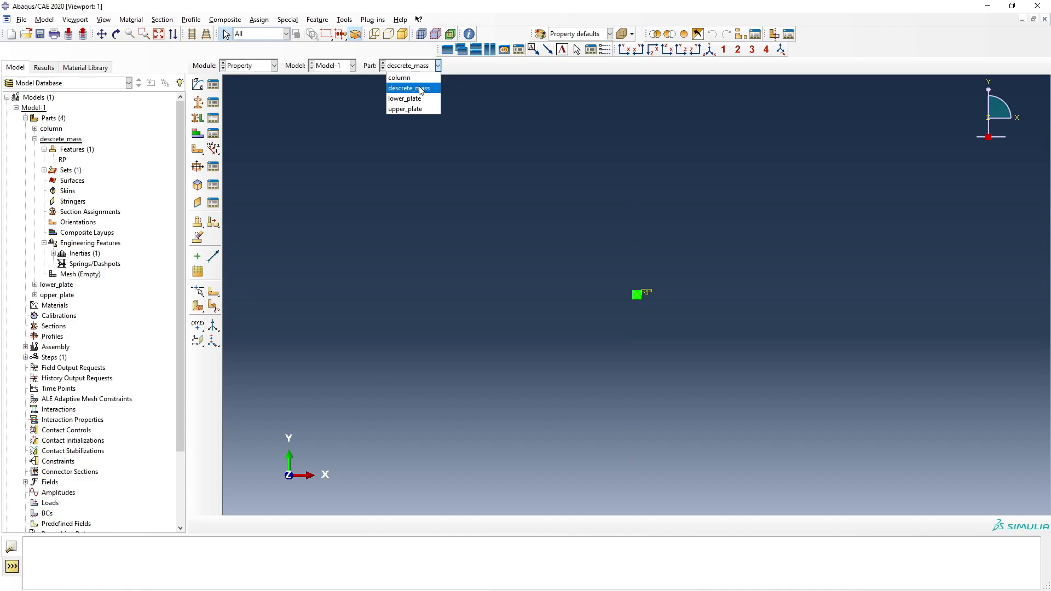
{"action": "left_click", "coordinate": [417, 68]}
{"action": "left_click", "coordinate": [412, 98]}
{"action": "left_click", "coordinate": [418, 68]}
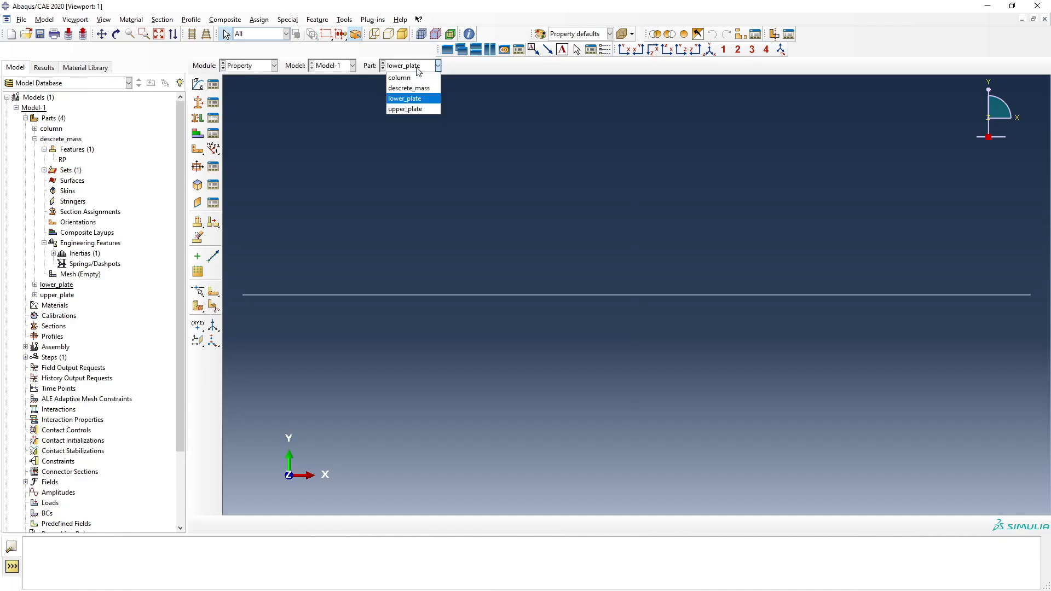
{"action": "left_click", "coordinate": [415, 109]}
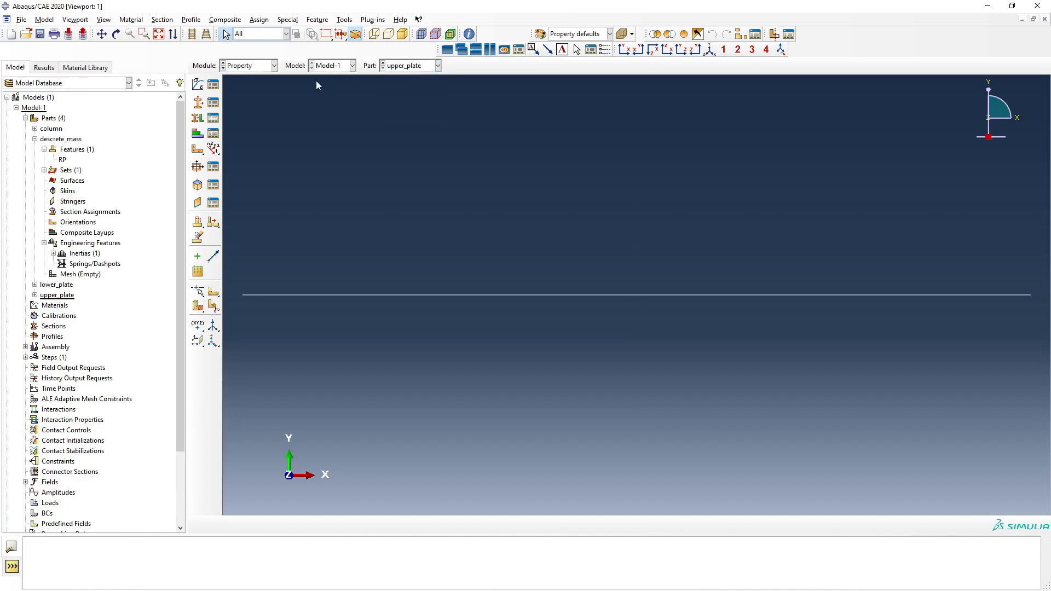
Create independent instances of the column, descrete_mass, lower_plate and upper_plate parts in the Assembly module
{"action": "left_click", "coordinate": [274, 65]}
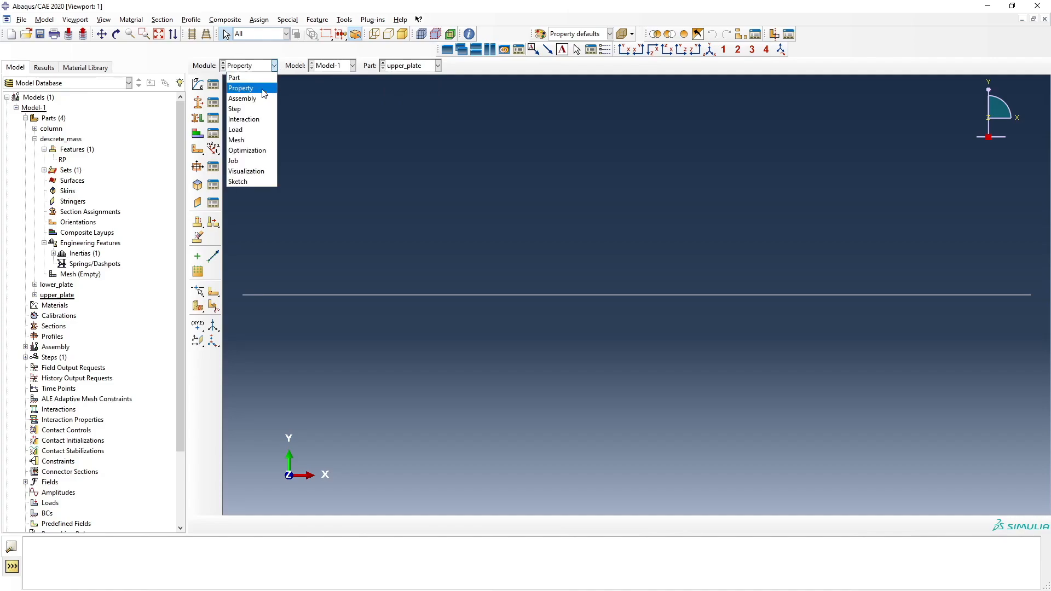
{"action": "left_click", "coordinate": [262, 88]}
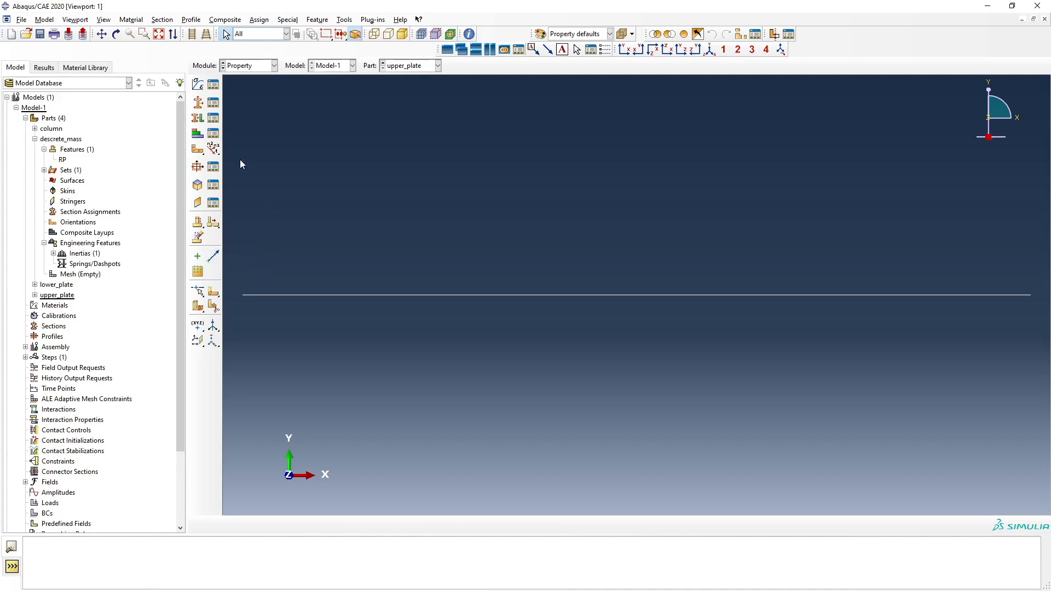
{"action": "left_click", "coordinate": [274, 66]}
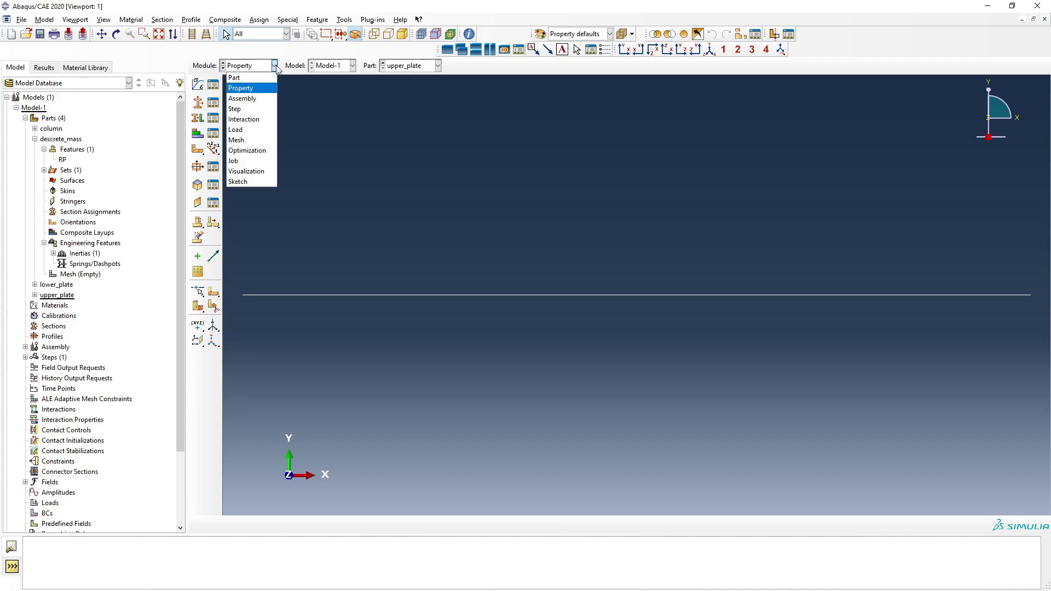
{"action": "left_click", "coordinate": [265, 103]}
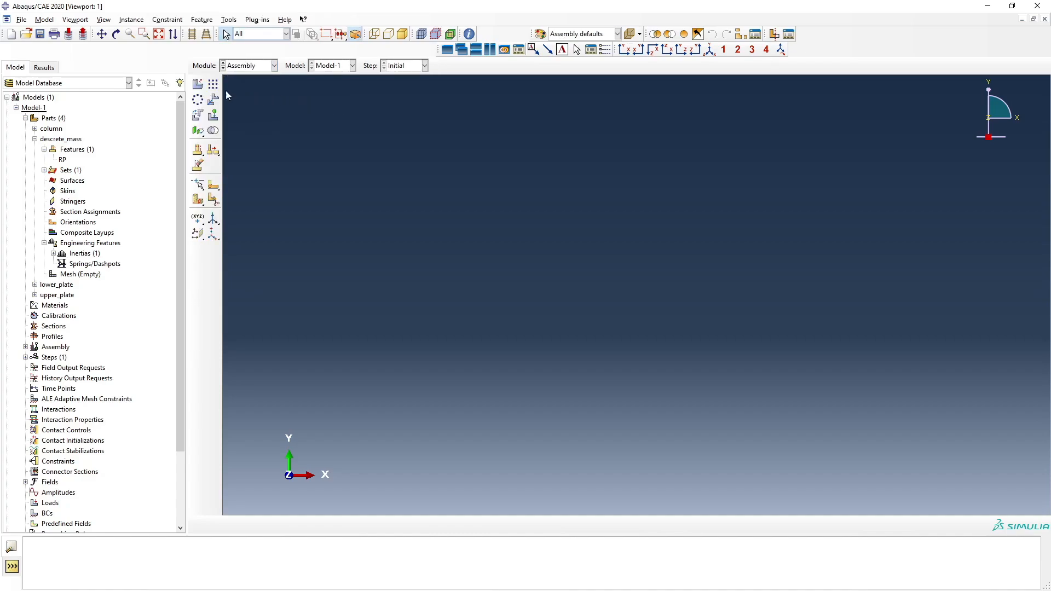
{"action": "left_click", "coordinate": [198, 84]}
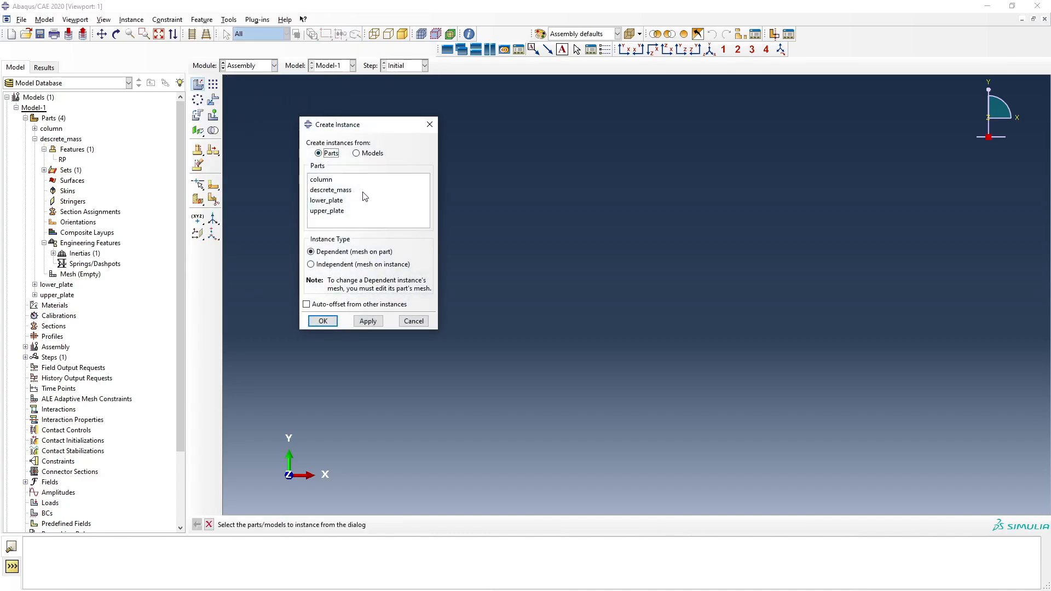
{"action": "left_click", "coordinate": [329, 181]}
{"action": "left_click", "coordinate": [332, 192], "text": "shift"}
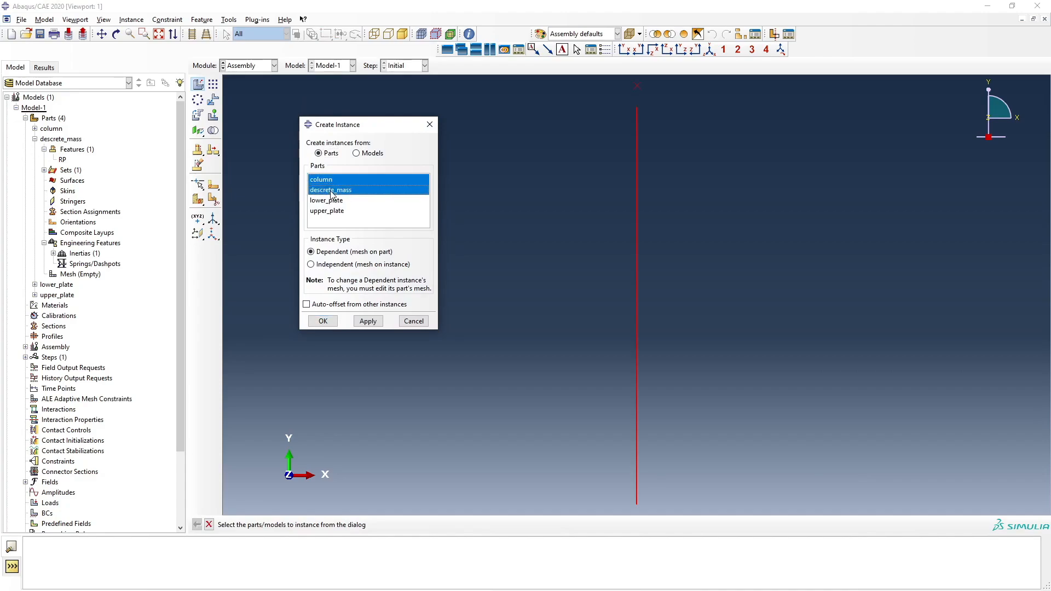
{"action": "left_click", "coordinate": [333, 201], "text": "shift"}
{"action": "left_click", "coordinate": [332, 211], "text": "shift"}
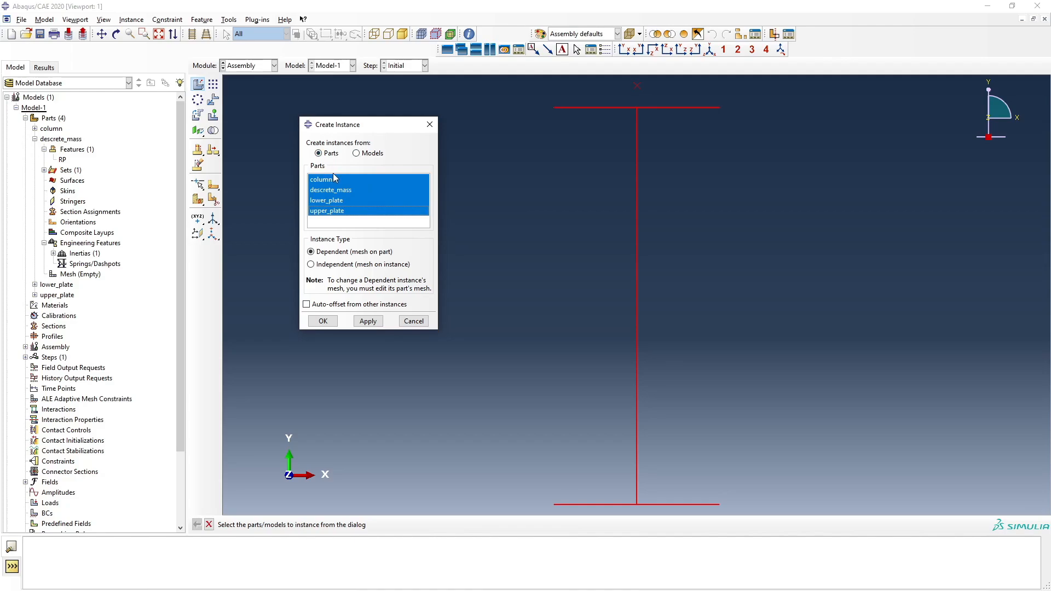
{"action": "left_click", "coordinate": [332, 266]}
{"action": "left_click", "coordinate": [327, 323]}
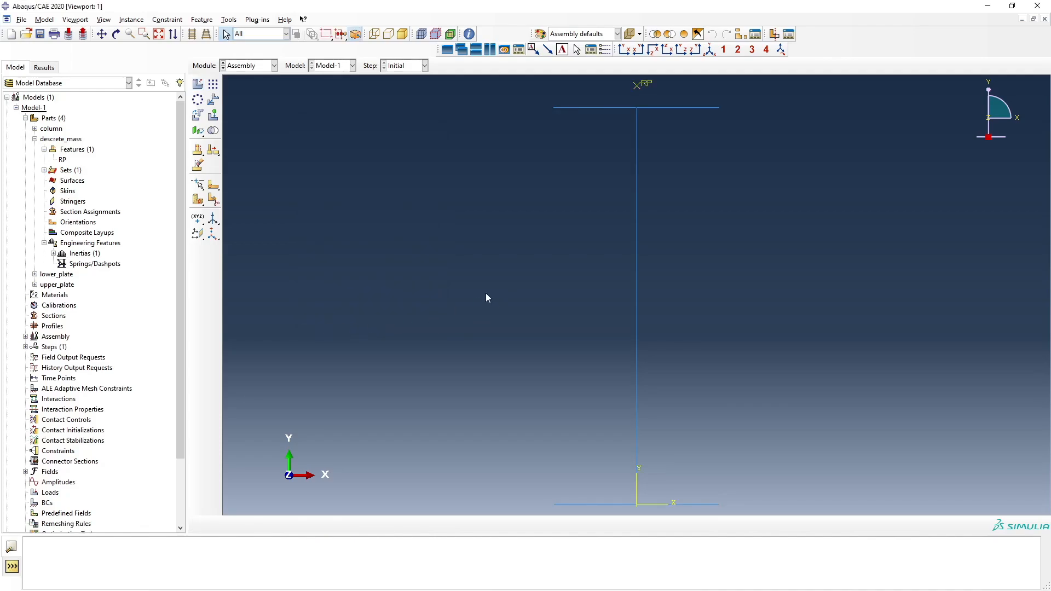
{"action": "scroll", "coordinate": [410, 204], "scroll_direction": "down", "scroll_amount": 1}
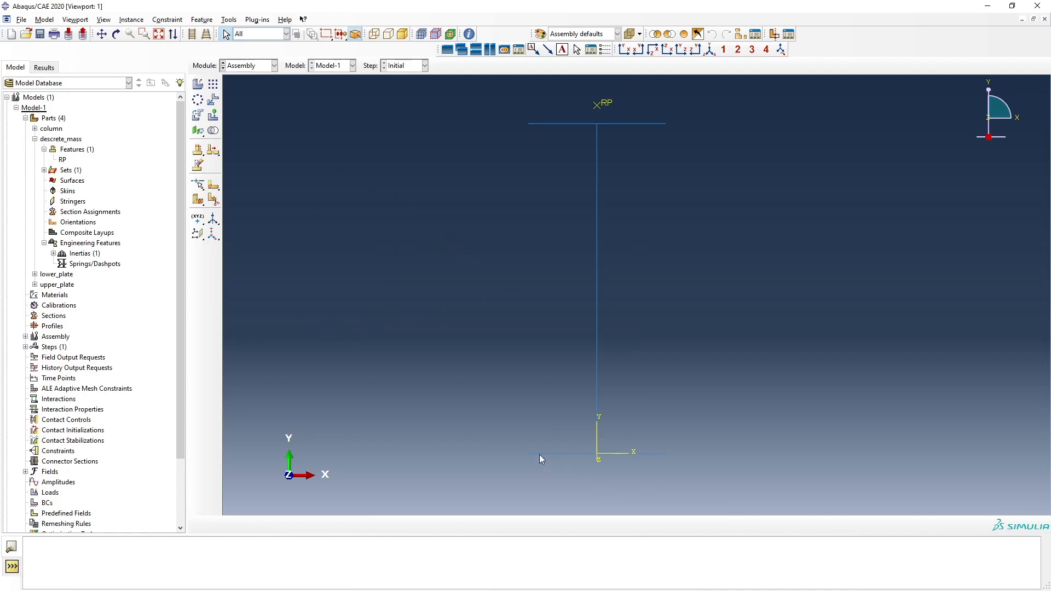
{"action": "scroll", "coordinate": [655, 454], "scroll_direction": "up", "scroll_amount": 2}
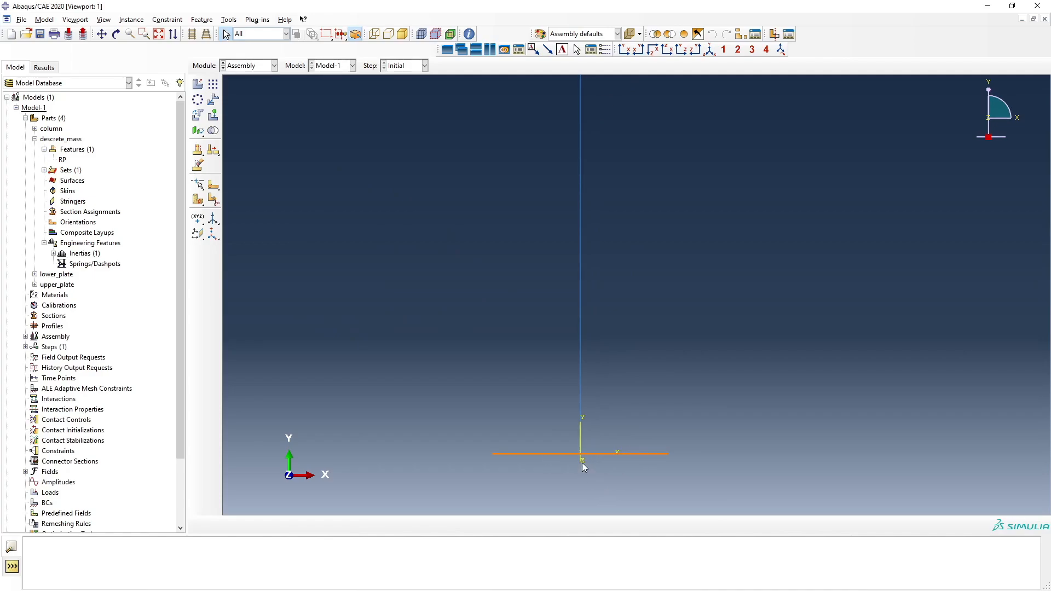
{"action": "scroll", "coordinate": [605, 473], "scroll_direction": "down", "scroll_amount": 2}
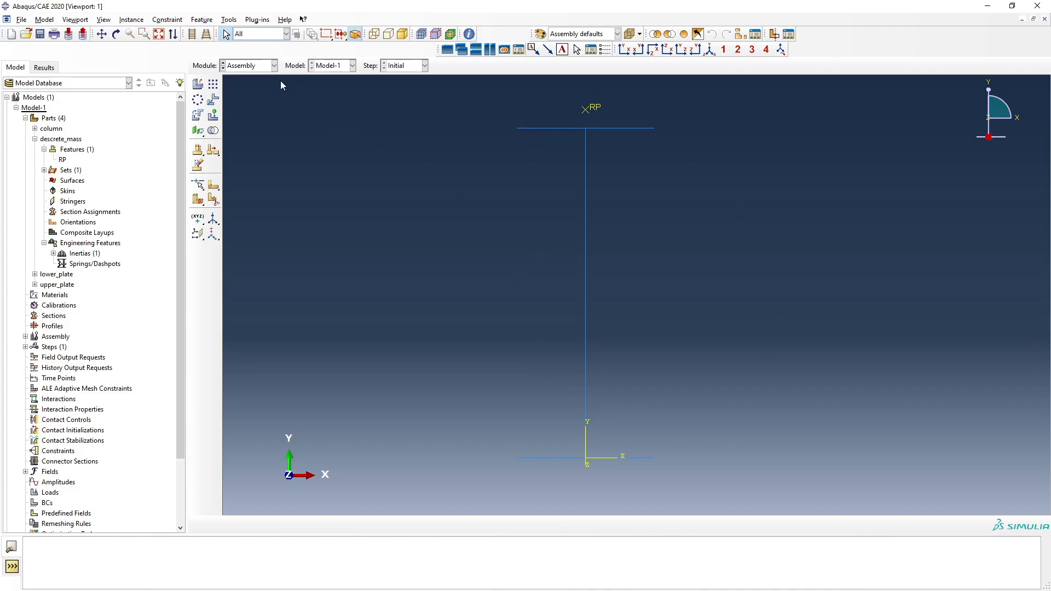
Return to the Property module, keeping upper_plate as the current part
{"action": "left_click", "coordinate": [275, 67]}
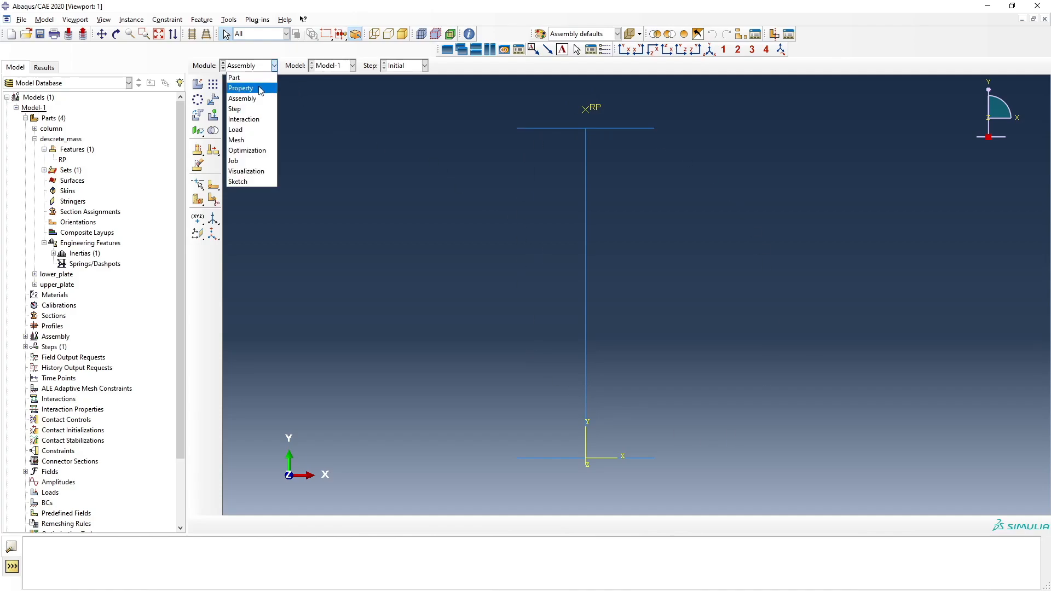
{"action": "left_click", "coordinate": [261, 89]}
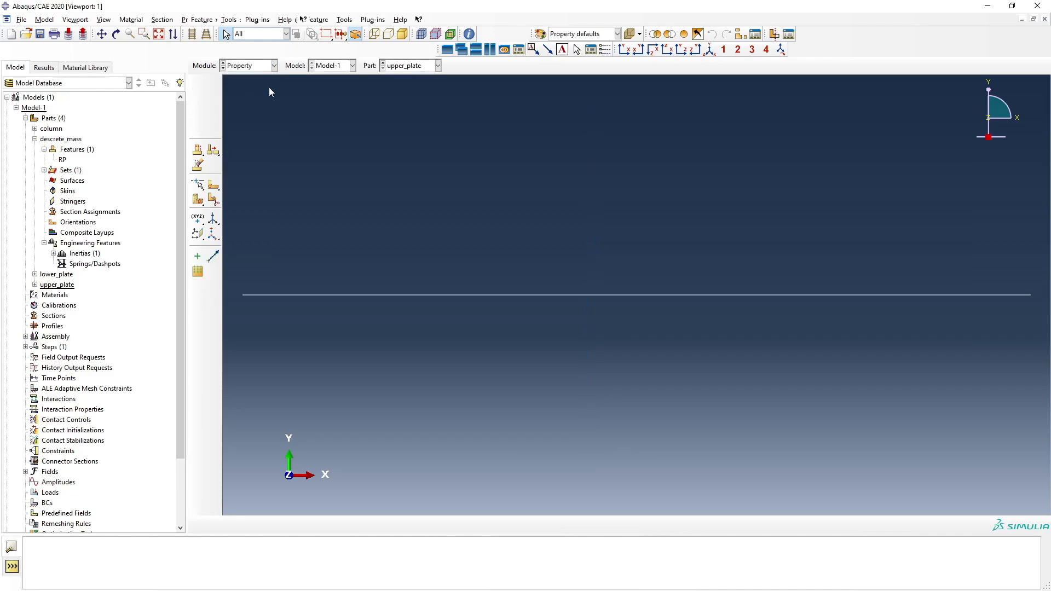
{"action": "left_click", "coordinate": [438, 66]}
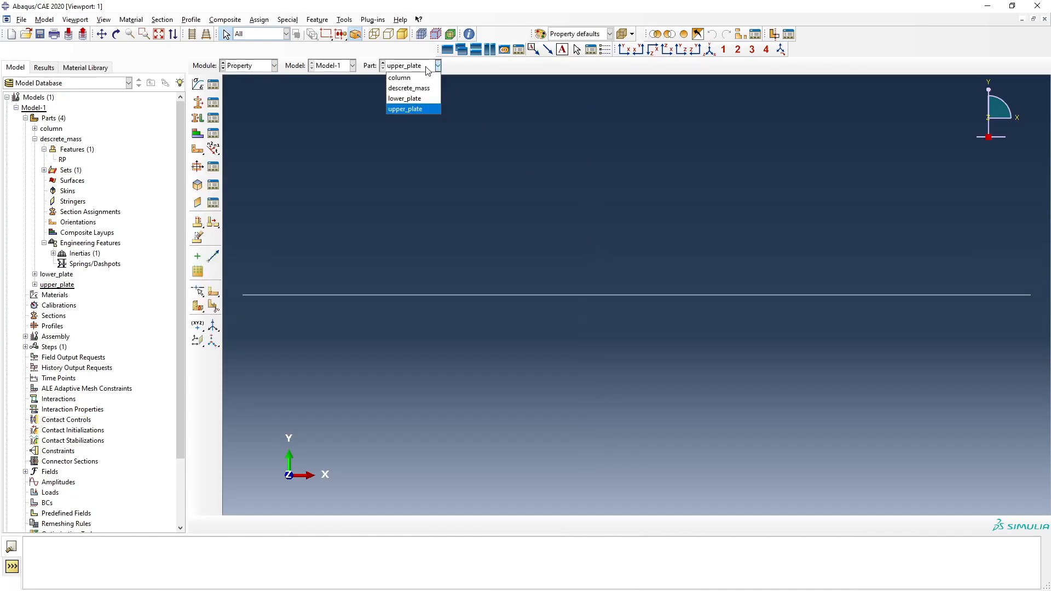
{"action": "left_click", "coordinate": [481, 153]}
{"action": "left_click", "coordinate": [424, 63]}
{"action": "left_click", "coordinate": [450, 128]}
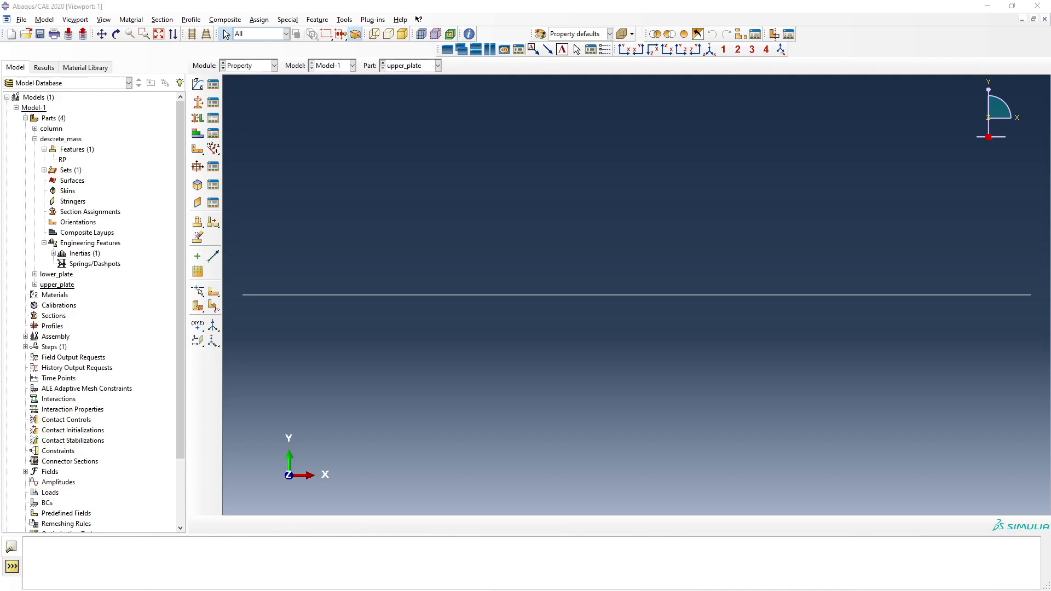
Switch to the workshop presentation and advance to the Property module slide
{"action": "key", "text": "alt+Tab"}
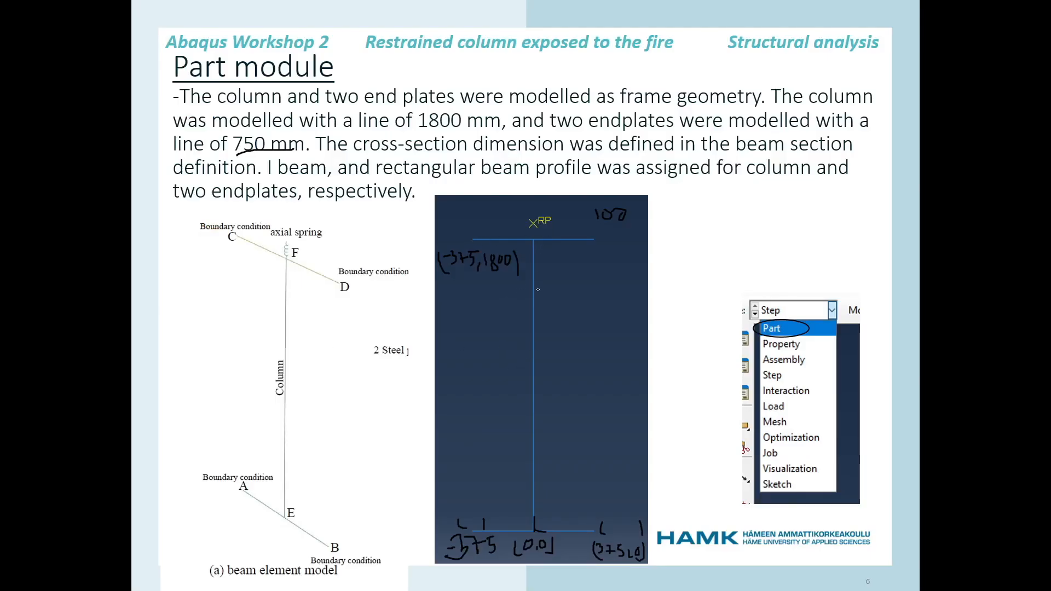
{"action": "key", "text": "Right"}
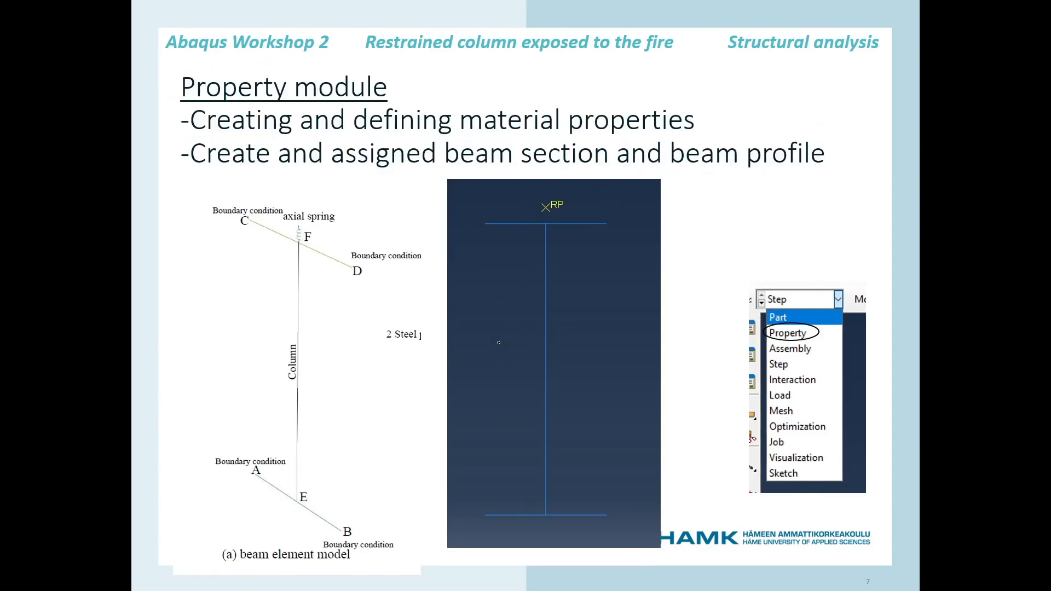
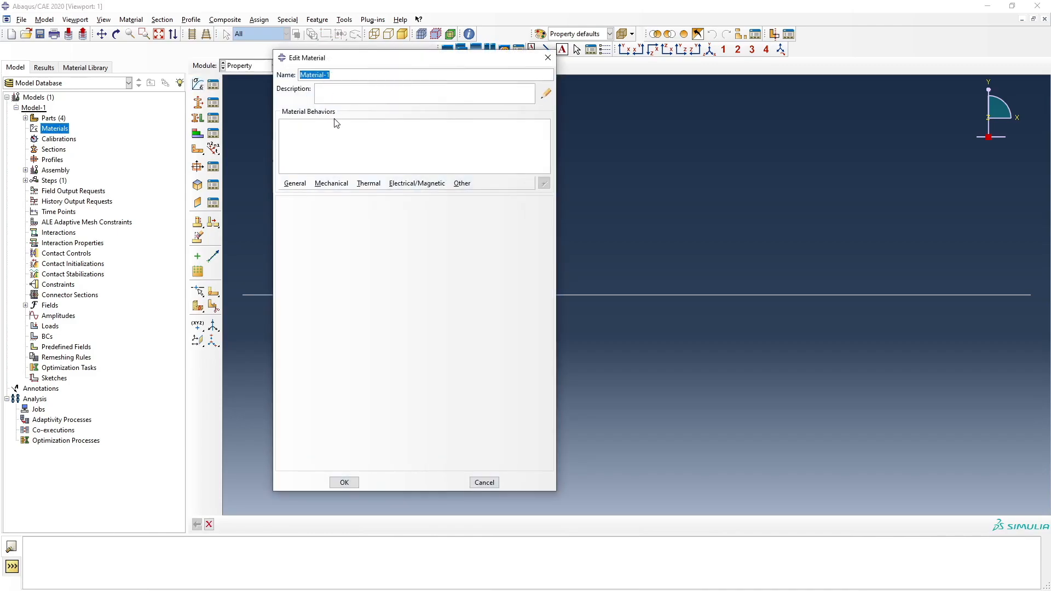
Add Density and isotropic Elastic behaviors to the new material
{"action": "left_click", "coordinate": [297, 183]}
{"action": "left_click", "coordinate": [307, 198]}
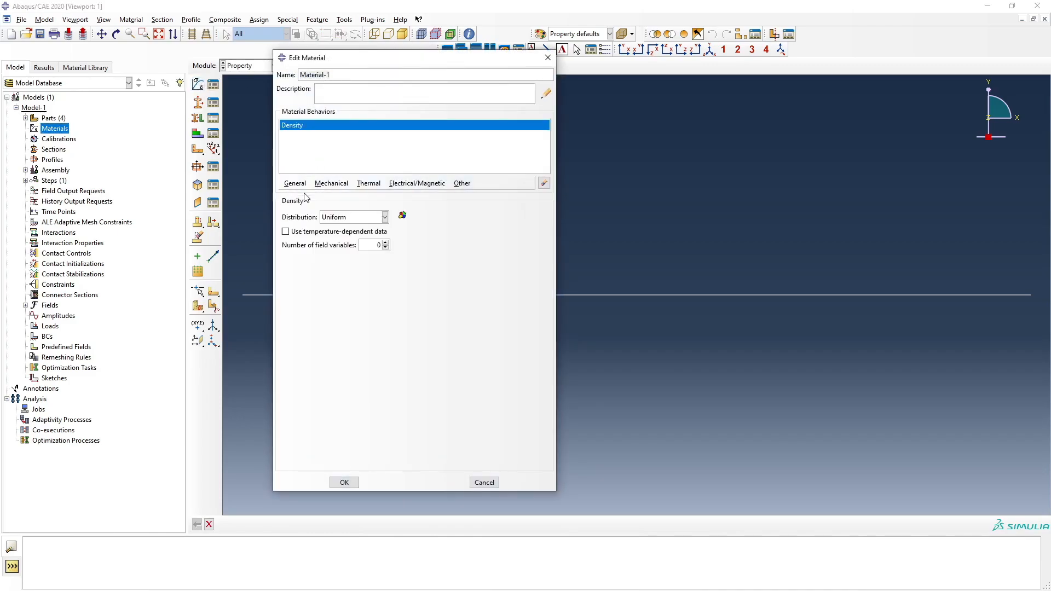
{"action": "left_click", "coordinate": [331, 183]}
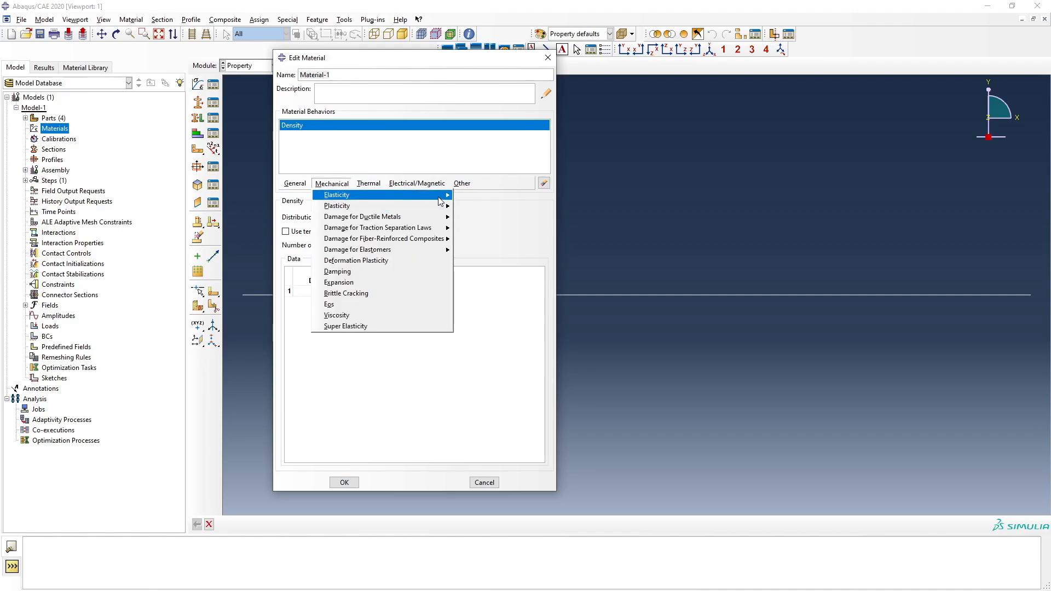
{"action": "left_click", "coordinate": [474, 191]}
{"action": "left_click", "coordinate": [332, 183]}
{"action": "mouse_move", "coordinate": [402, 198]}
{"action": "left_click", "coordinate": [472, 195]}
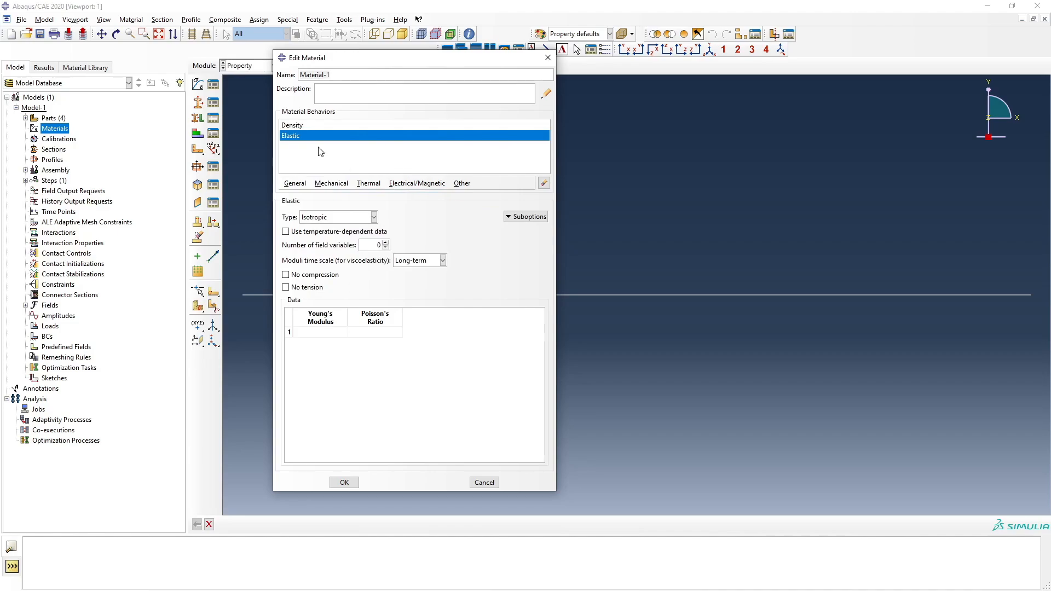
Name the new material steel_nonlinear
{"action": "left_click_drag", "start_coordinate": [340, 74], "coordinate": [299, 74]}
{"action": "left_click", "coordinate": [295, 184]}
{"action": "left_click", "coordinate": [295, 184]}
{"action": "left_click", "coordinate": [294, 126]}
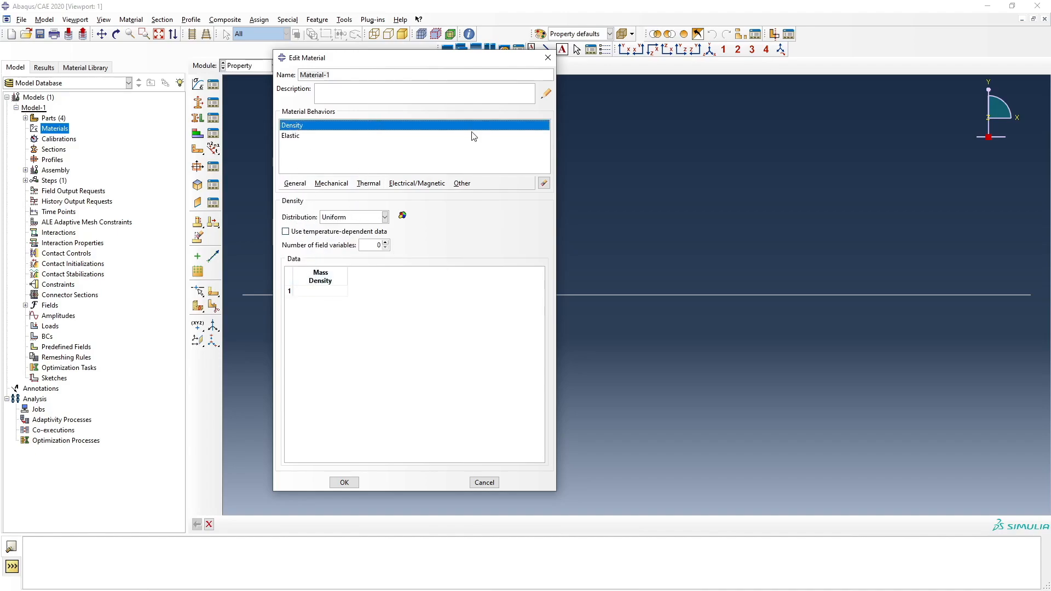
{"action": "left_click", "coordinate": [338, 75]}
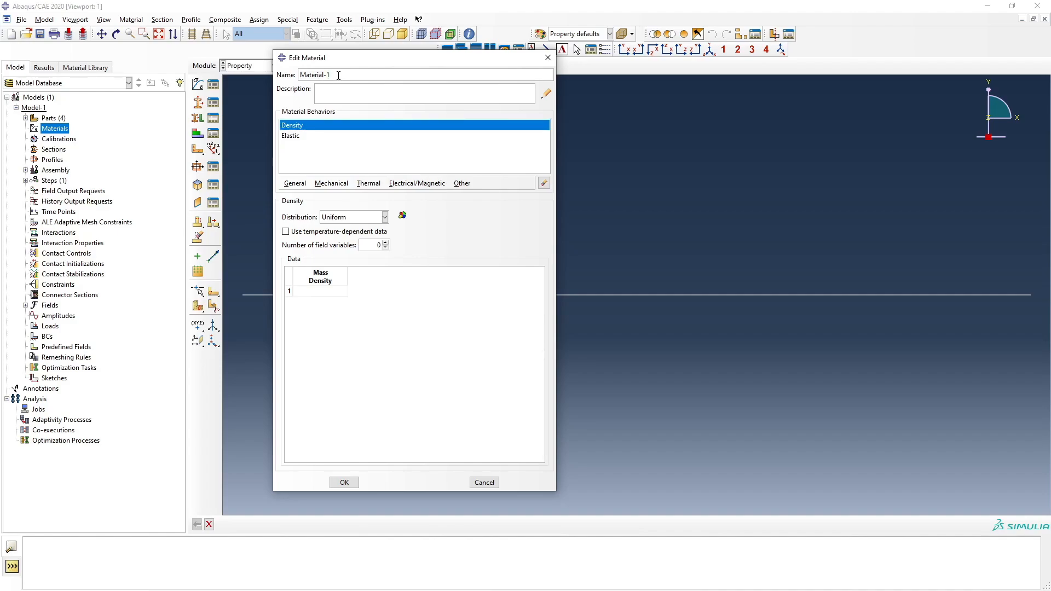
{"action": "key", "text": "BackSpace"}
{"action": "key", "text": "BackSpace"}
{"action": "left_click_drag", "start_coordinate": [338, 75], "coordinate": [292, 81]}
{"action": "type", "text": "steel_linear"}
Enable temperature-dependent data for the Elastic behavior of steel_nonlinear
{"action": "left_click", "coordinate": [293, 139]}
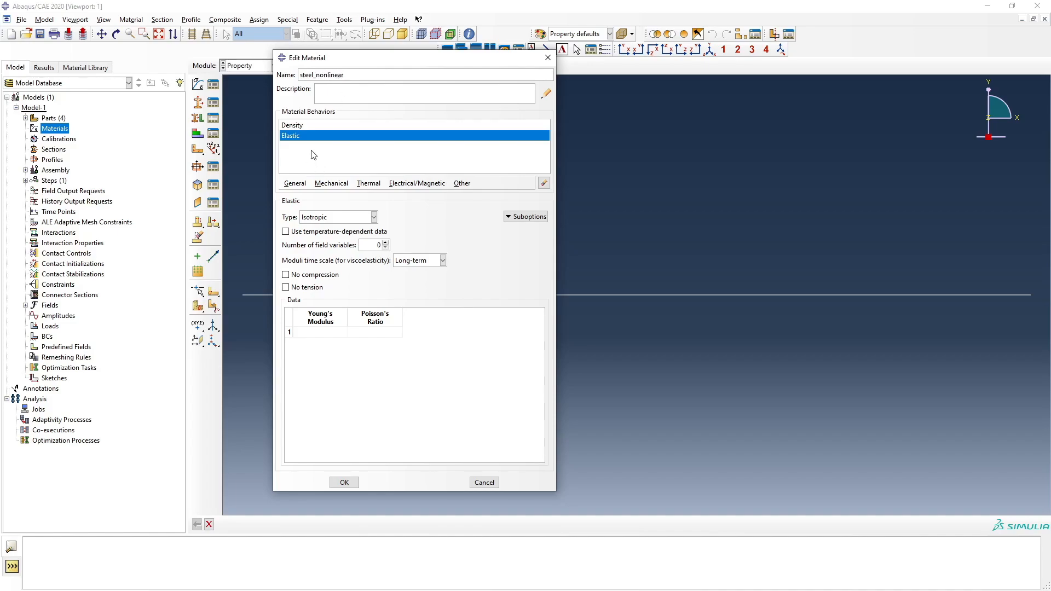
{"action": "left_click", "coordinate": [298, 125]}
{"action": "left_click", "coordinate": [294, 137]}
{"action": "left_click", "coordinate": [294, 233]}
Add a Plastic behavior with isotropic hardening to steel_nonlinear and enable temperature-dependent data for it
{"action": "left_click", "coordinate": [331, 184]}
{"action": "mouse_move", "coordinate": [340, 207]}
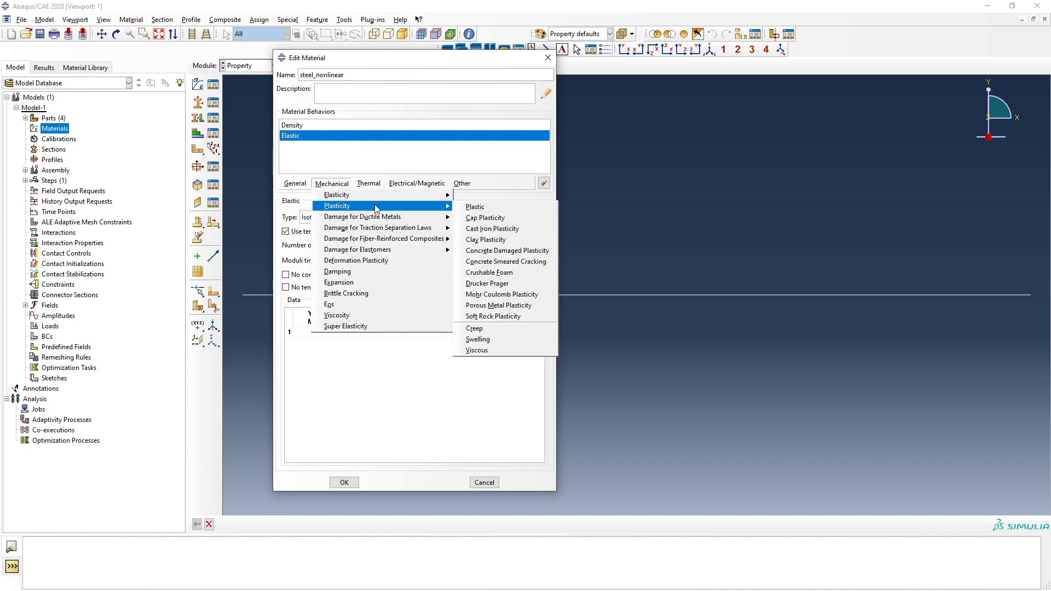
{"action": "left_click", "coordinate": [463, 209]}
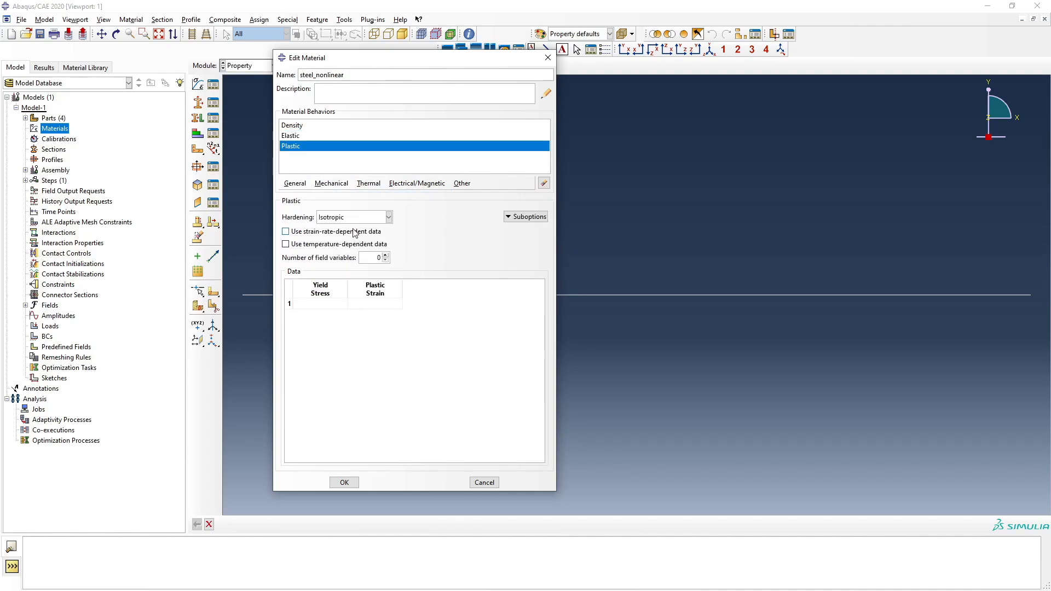
{"action": "left_click", "coordinate": [331, 184]}
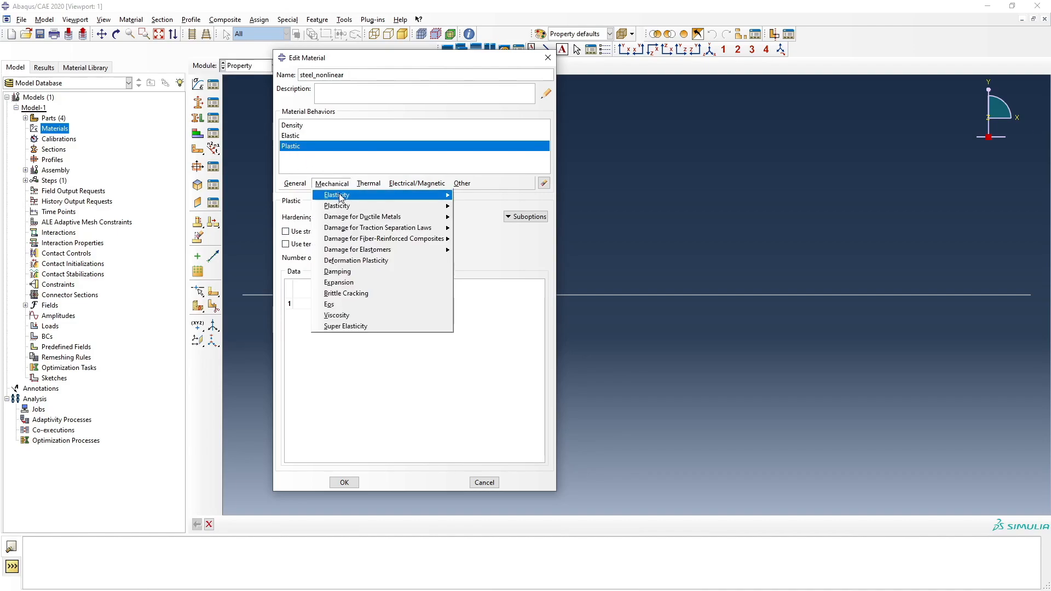
{"action": "left_click", "coordinate": [326, 363]}
{"action": "left_click", "coordinate": [319, 244]}
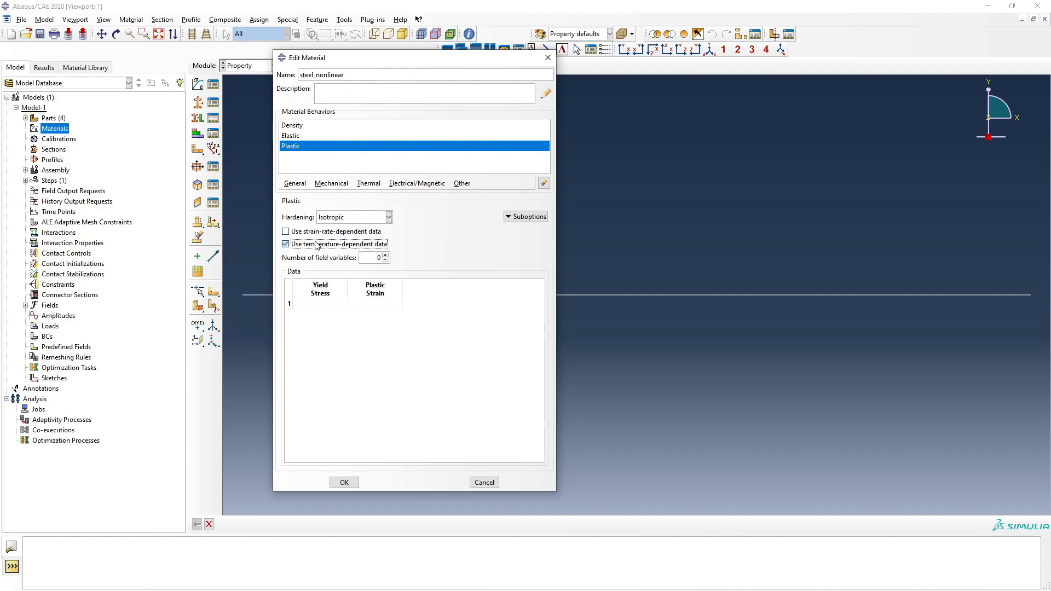
Add an Expansion behavior with temperature-dependent data to steel_nonlinear, and close the material without saving its changes
{"action": "left_click", "coordinate": [321, 182]}
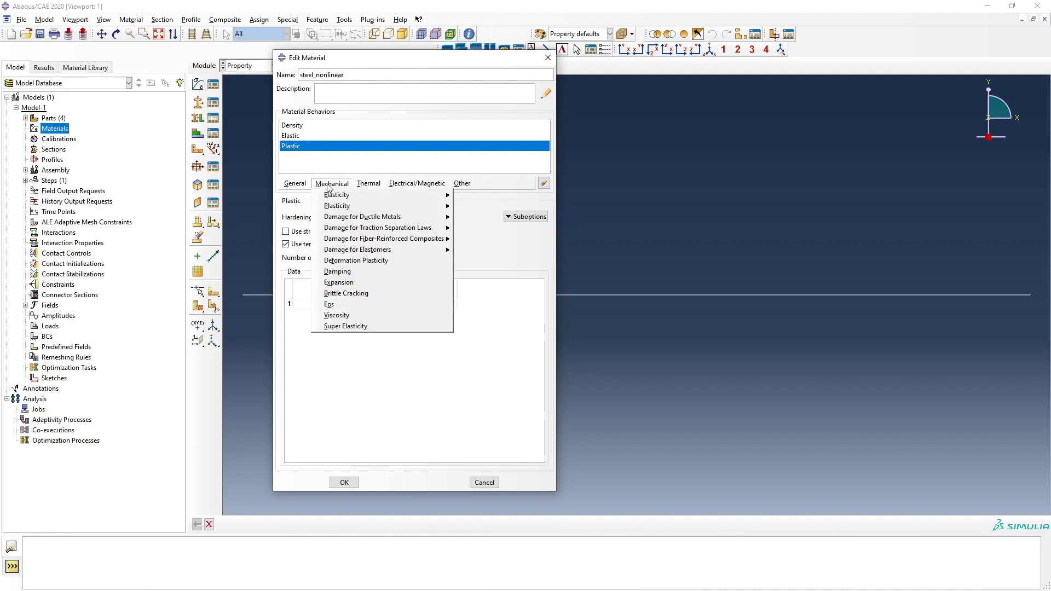
{"action": "left_click", "coordinate": [332, 282]}
{"action": "left_click", "coordinate": [319, 261]}
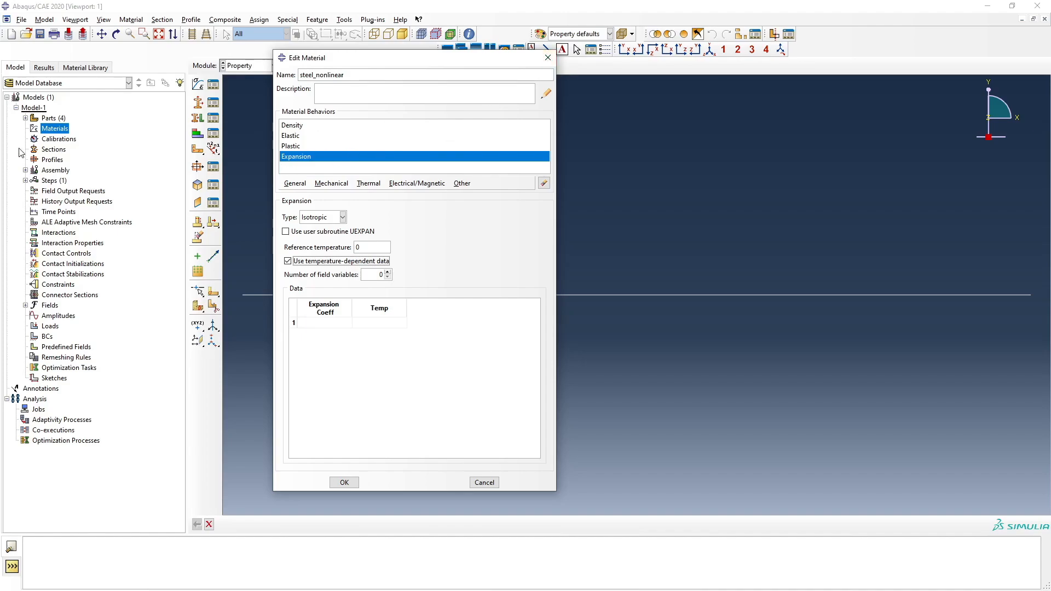
{"action": "left_click", "coordinate": [547, 57]}
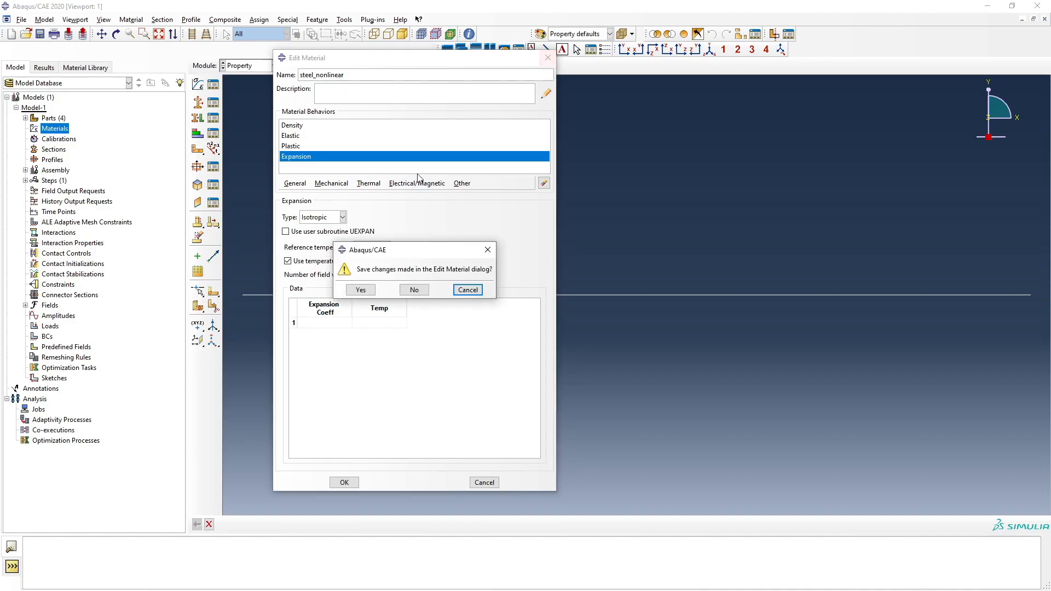
{"action": "left_click", "coordinate": [414, 291]}
Switch to the workshop presentation and go back to the slide with the average measured column temperature curve, using the Highlighter to mark it
{"action": "left_click", "coordinate": [39, 317]}
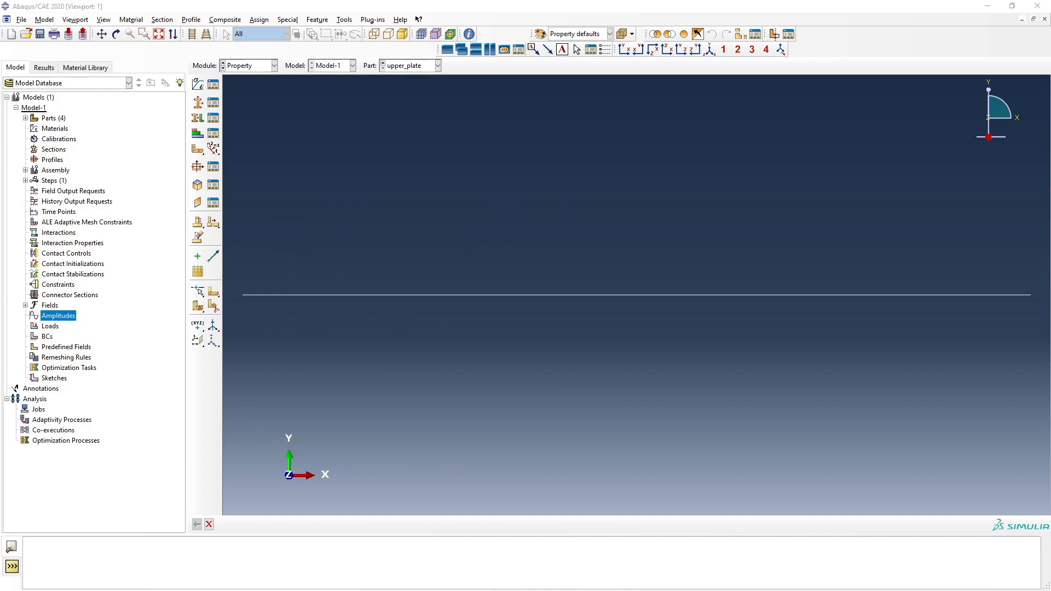
{"action": "key", "text": "alt+Tab"}
{"action": "key", "text": "Left"}
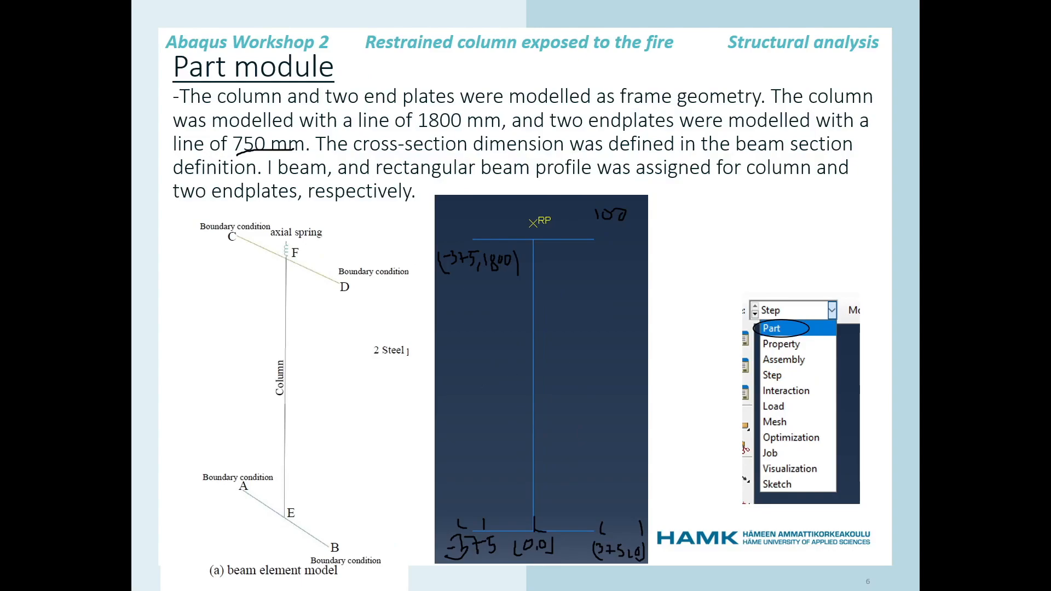
{"action": "key", "text": "Left"}
{"action": "key", "text": "Left"}
{"action": "key", "text": "Left"}
{"action": "key", "text": "Left"}
{"action": "key", "text": "Right"}
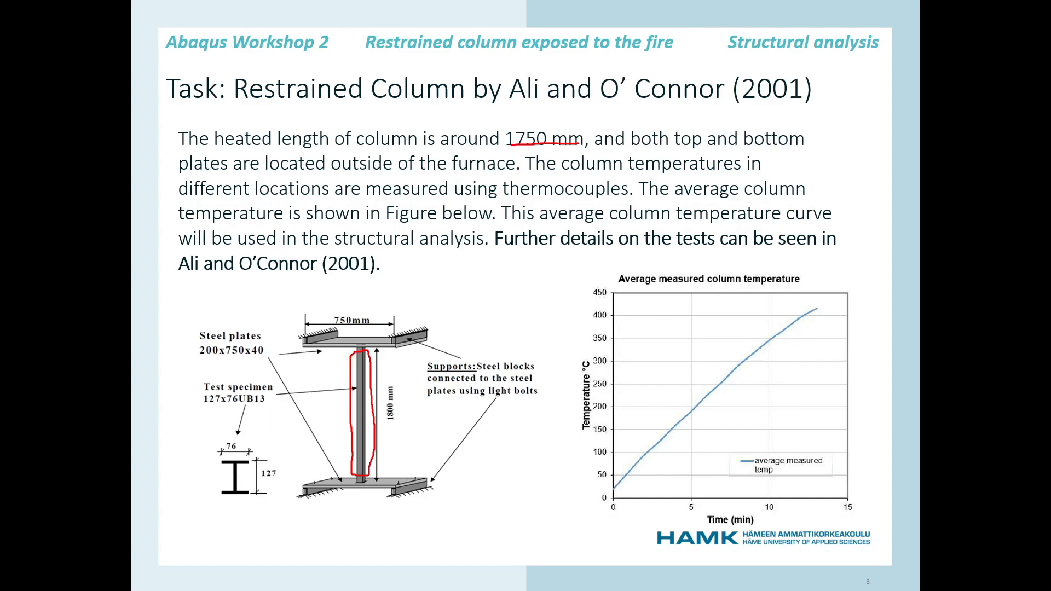
{"action": "left_click", "coordinate": [183, 581]}
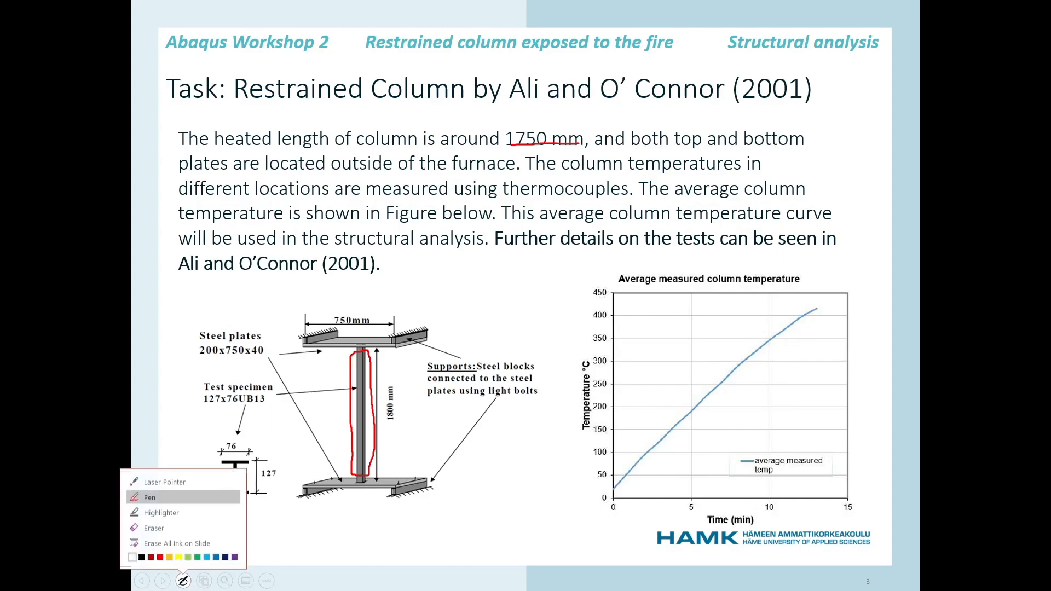
{"action": "left_click", "coordinate": [160, 513]}
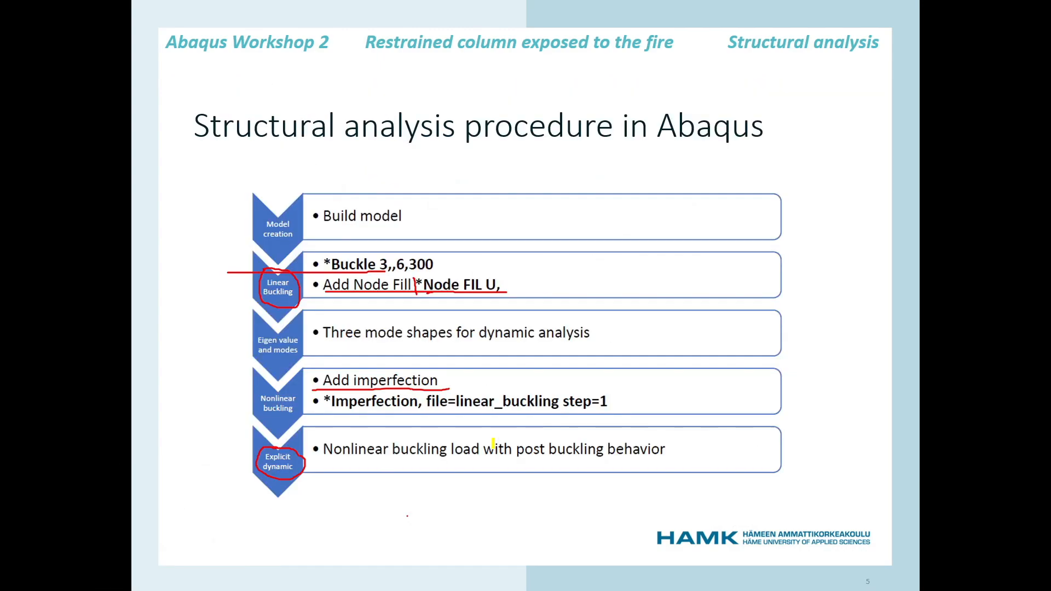
{"action": "key", "text": "Right"}
{"action": "key", "text": "Right"}
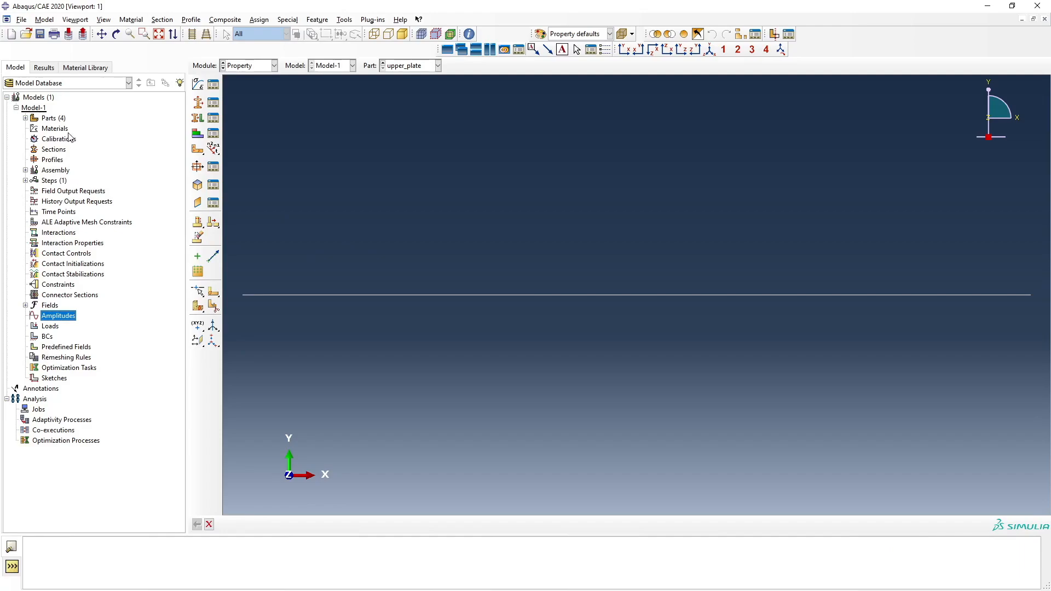
Run the Python script restrained_column_mat_temp.py on Model-1 to import the materials and the temperature amplitude
{"action": "left_click", "coordinate": [25, 111]}
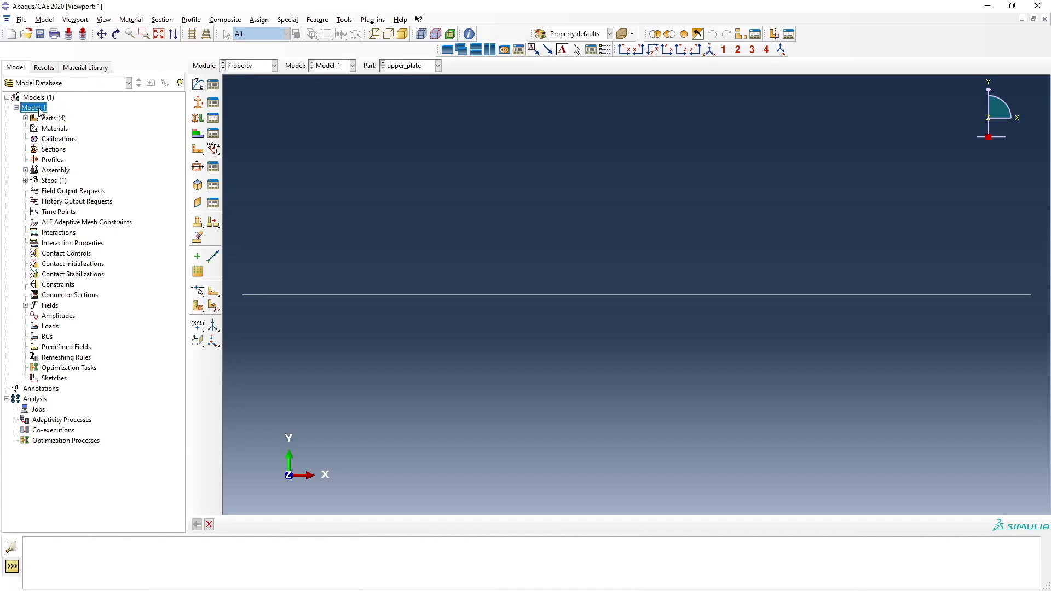
{"action": "left_click", "coordinate": [22, 21]}
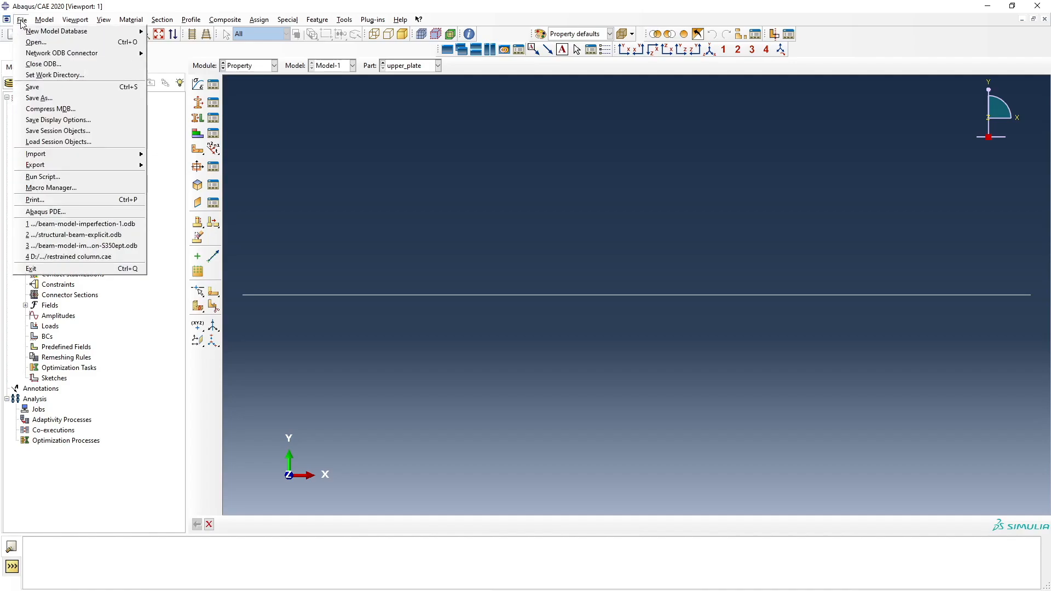
{"action": "left_click", "coordinate": [43, 177]}
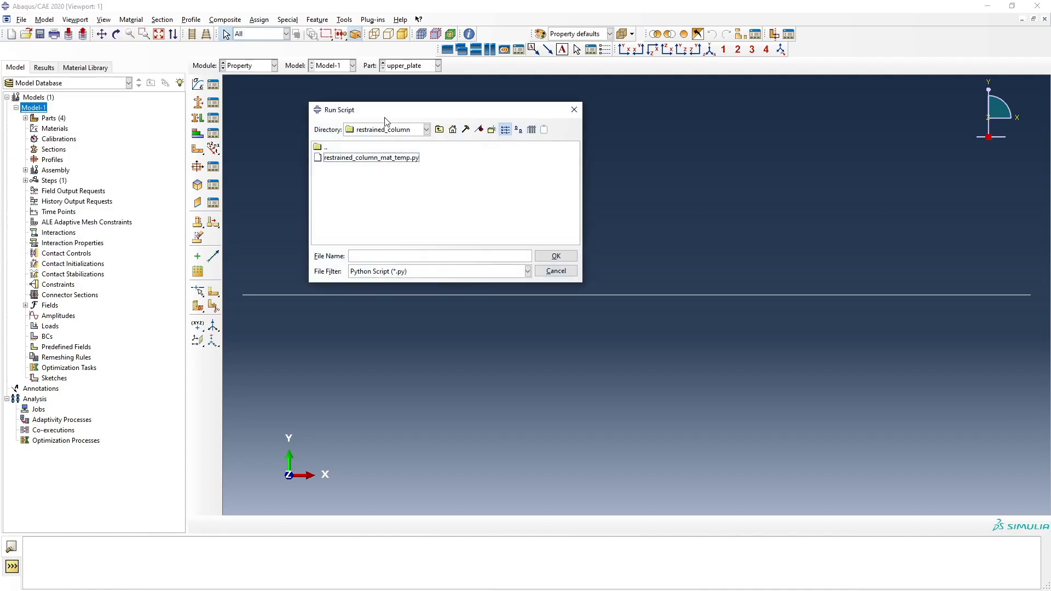
{"action": "left_click", "coordinate": [367, 160]}
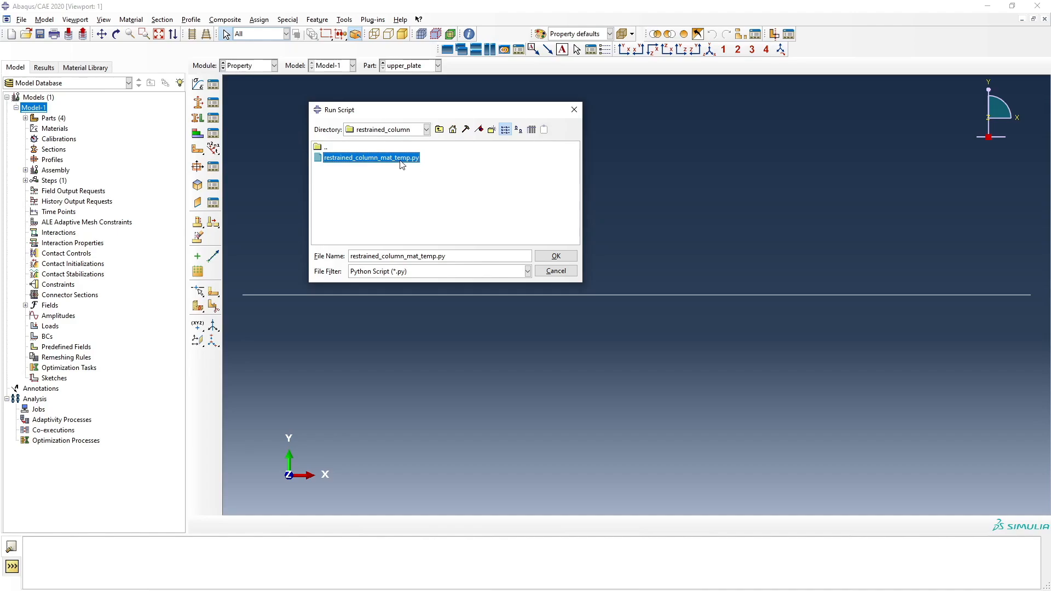
{"action": "left_click", "coordinate": [551, 256]}
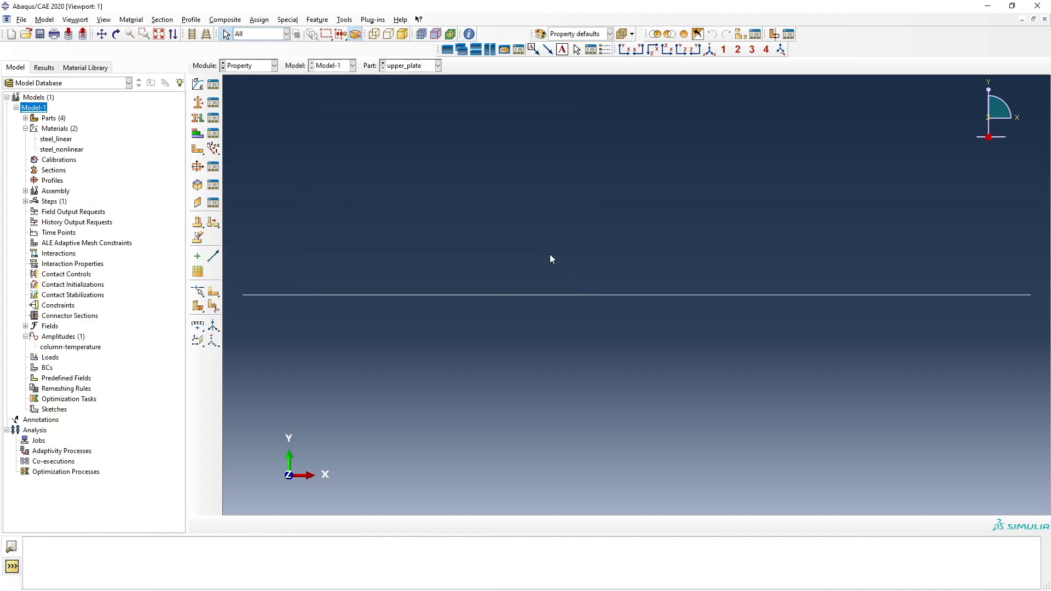
Review the Density and Elastic data of the steel_linear material, leaving it unedited
{"action": "double_click", "coordinate": [56, 139]}
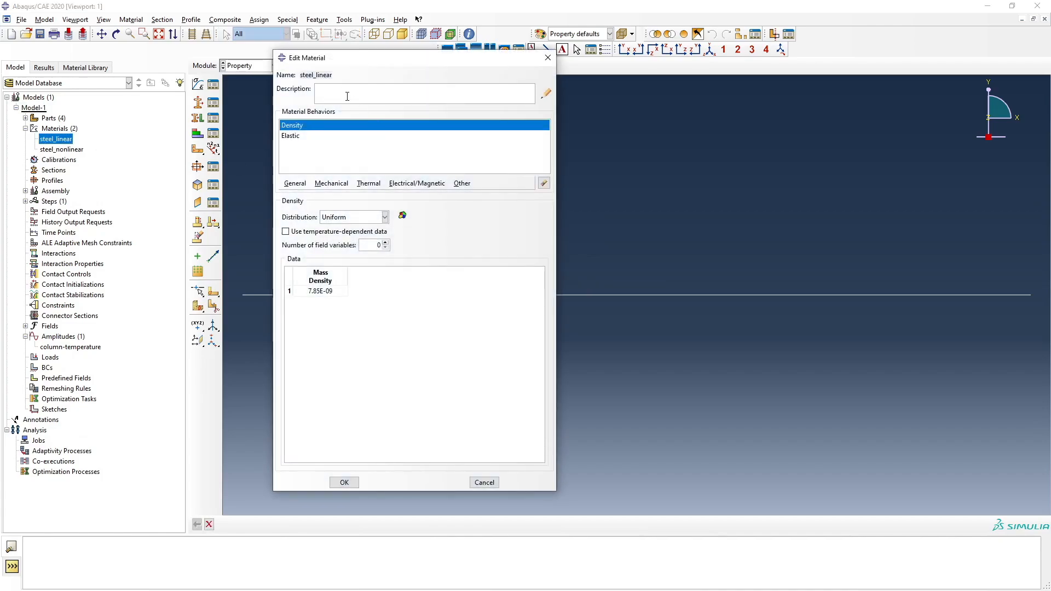
{"action": "left_click", "coordinate": [296, 137]}
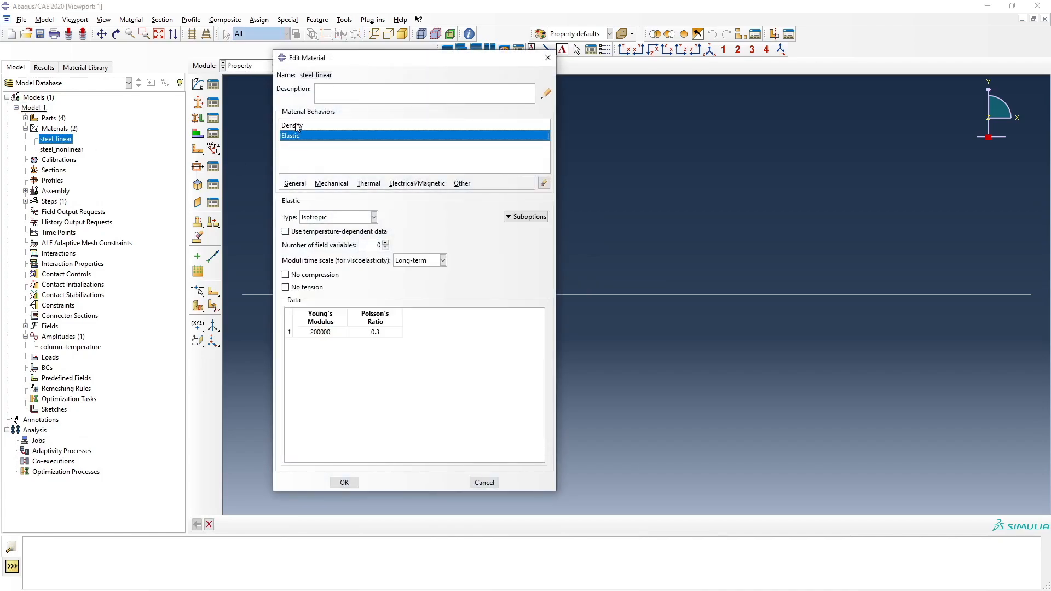
{"action": "left_click", "coordinate": [492, 482]}
Review the temperature-dependent Elastic, Expansion and Plastic data of the steel_nonlinear material
{"action": "double_click", "coordinate": [79, 150]}
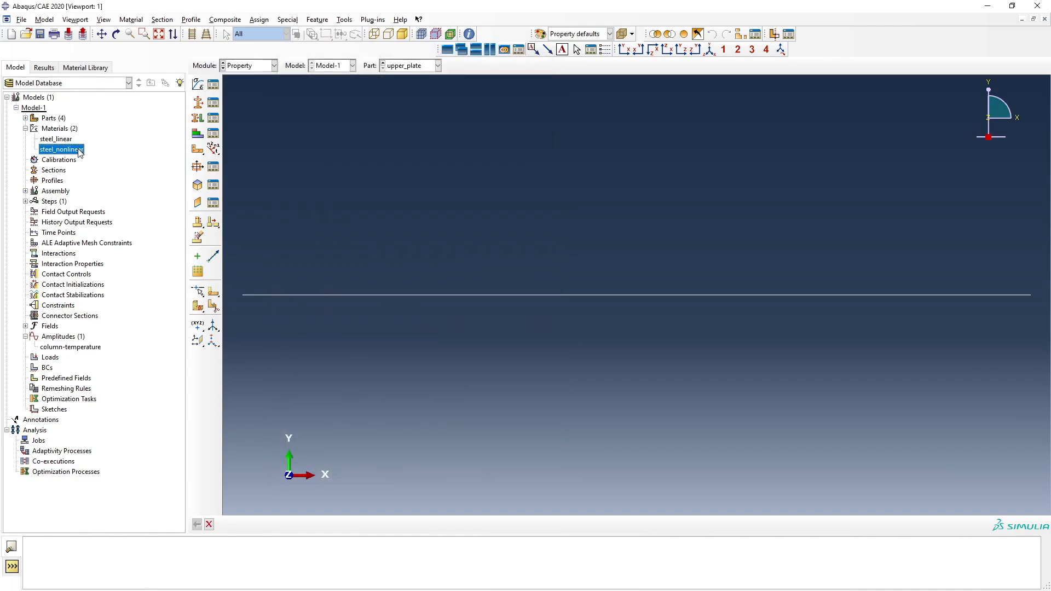
{"action": "left_click", "coordinate": [296, 137]}
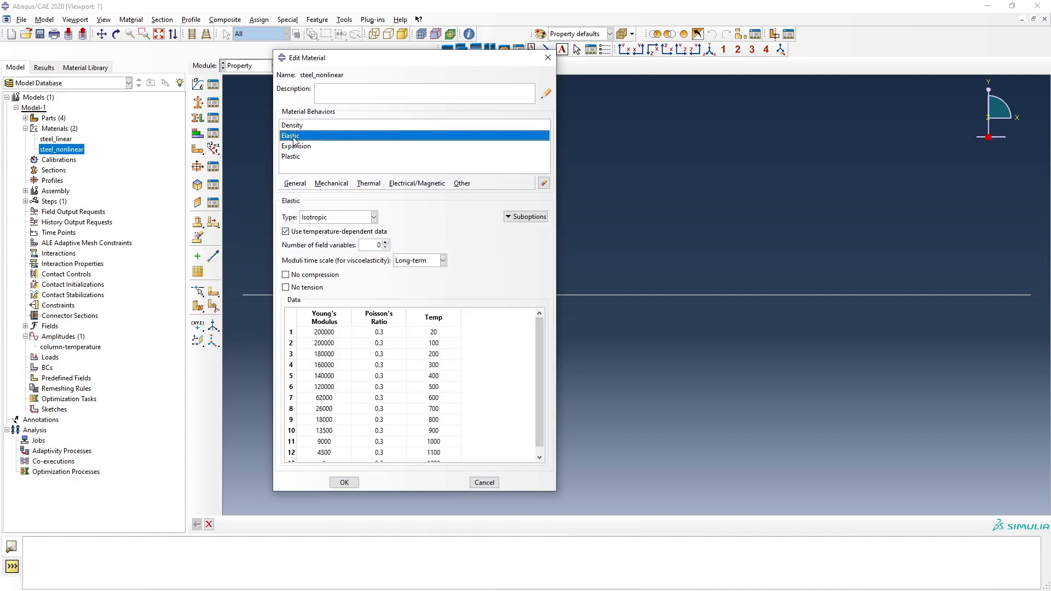
{"action": "left_click", "coordinate": [296, 146]}
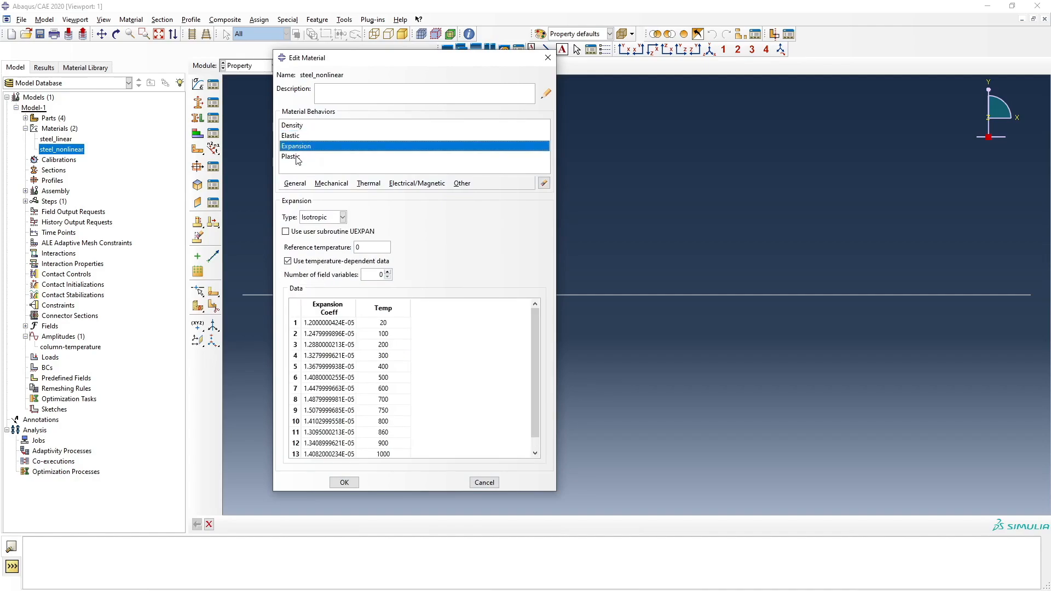
{"action": "left_click", "coordinate": [297, 158]}
{"action": "left_click_drag", "start_coordinate": [540, 299], "coordinate": [539, 484]}
{"action": "left_click_drag", "start_coordinate": [540, 445], "coordinate": [539, 293]}
{"action": "left_click", "coordinate": [548, 57]}
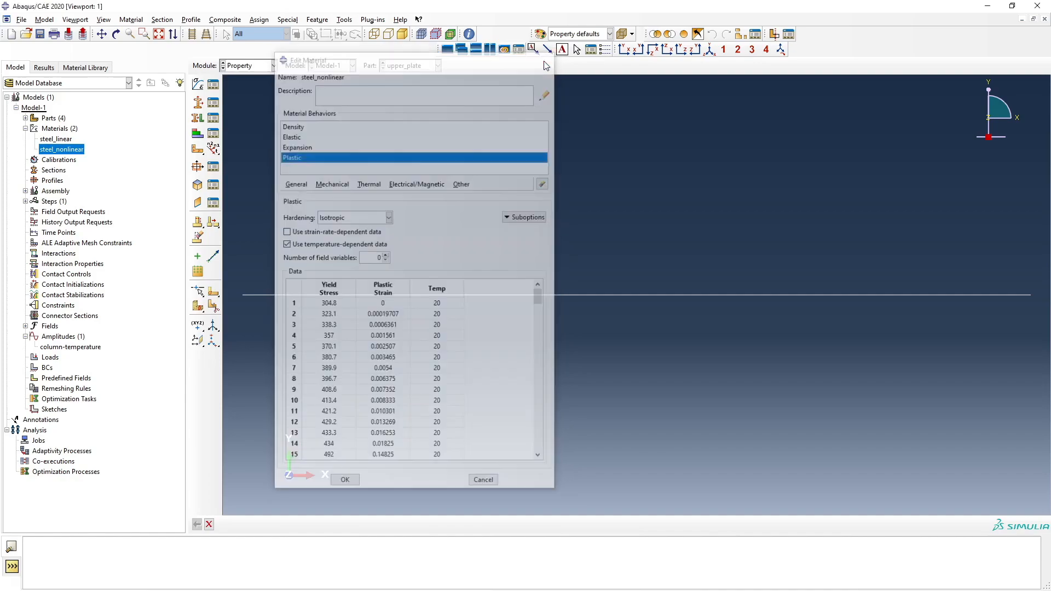
Inspect the tabular time and temperature data of the column-temperature amplitude
{"action": "left_click", "coordinate": [57, 348]}
{"action": "double_click", "coordinate": [57, 349]}
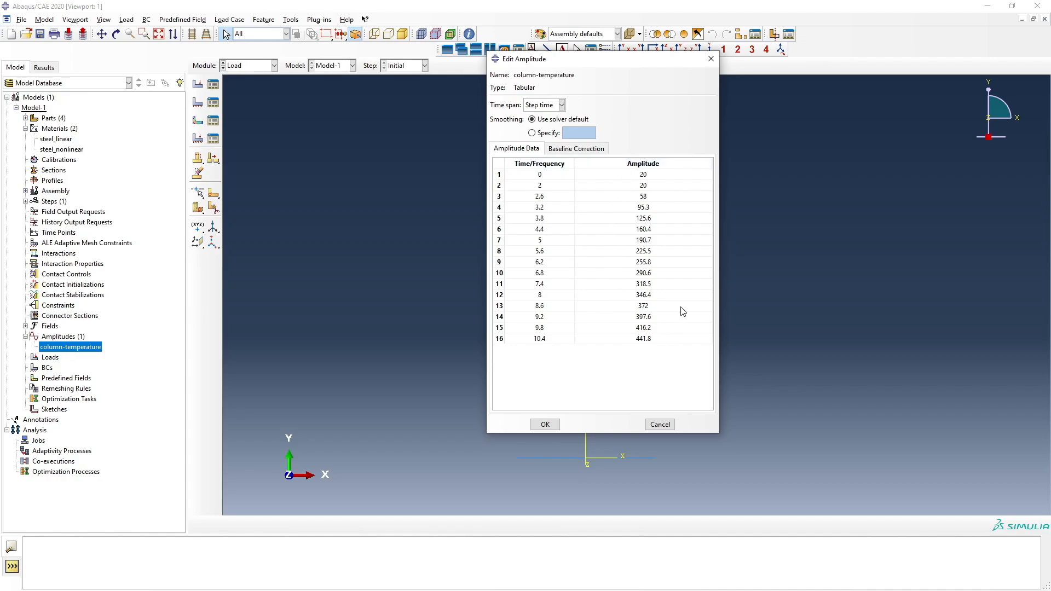
{"action": "left_click", "coordinate": [662, 430]}
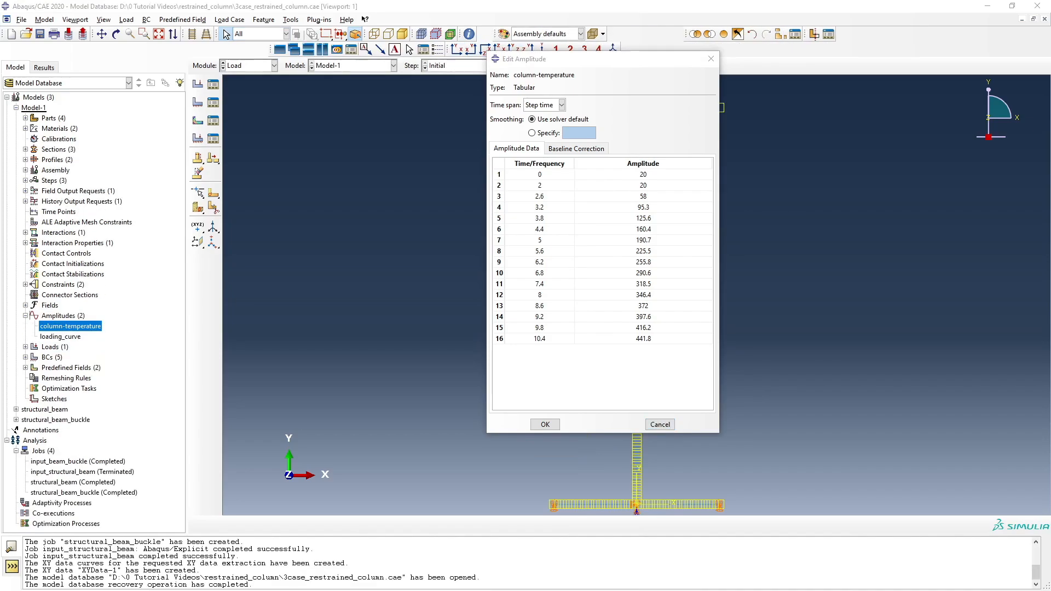
In the 3case_restrained_column.cae model, compare the Step time and Total time options for the column-temperature amplitude's time span
{"action": "left_click", "coordinate": [562, 105]}
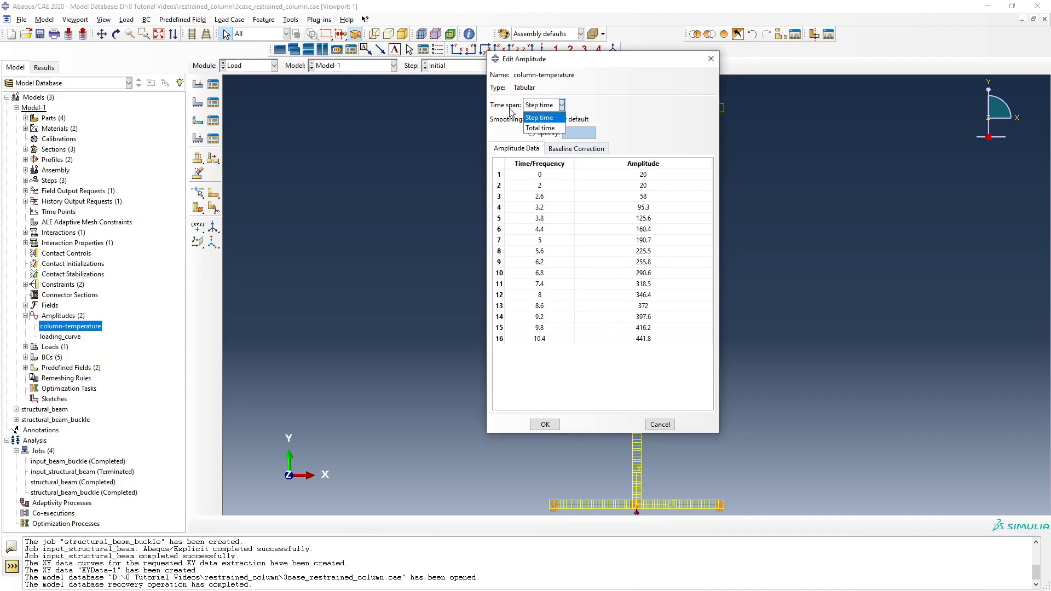
{"action": "left_click", "coordinate": [542, 128]}
{"action": "left_click", "coordinate": [561, 105]}
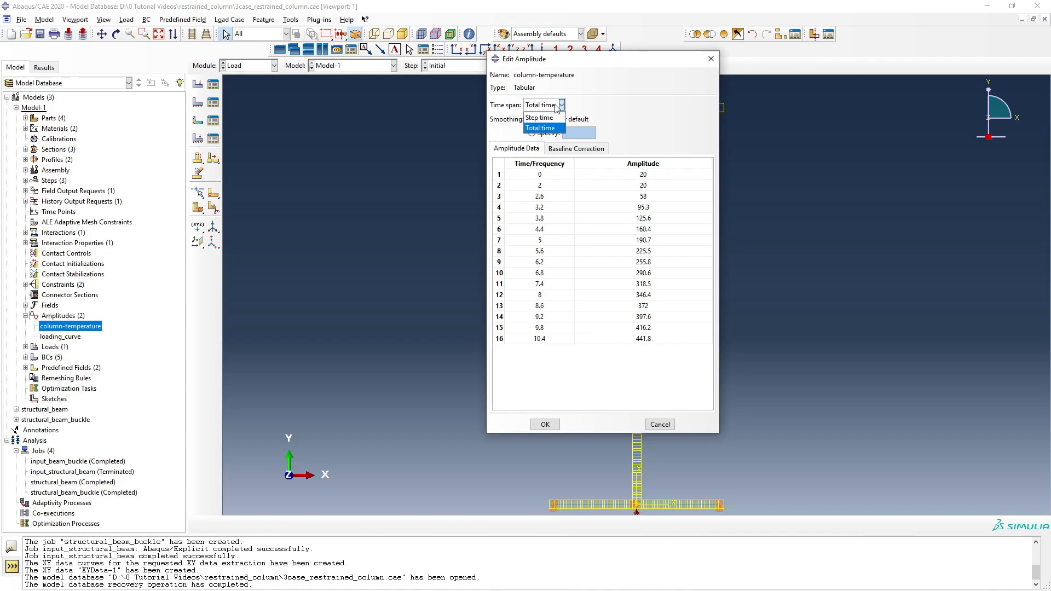
{"action": "left_click", "coordinate": [547, 117]}
{"action": "left_click", "coordinate": [559, 106]}
{"action": "left_click", "coordinate": [542, 128]}
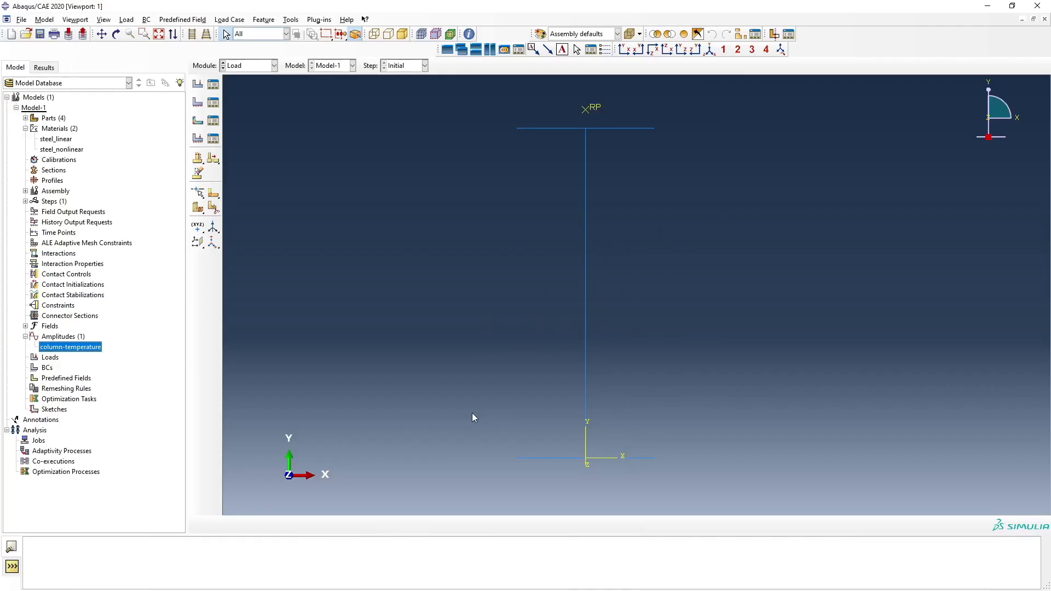
Start a beam section named column in the Property module
{"action": "left_click", "coordinate": [264, 68]}
{"action": "left_click", "coordinate": [248, 81]}
{"action": "left_click", "coordinate": [255, 69]}
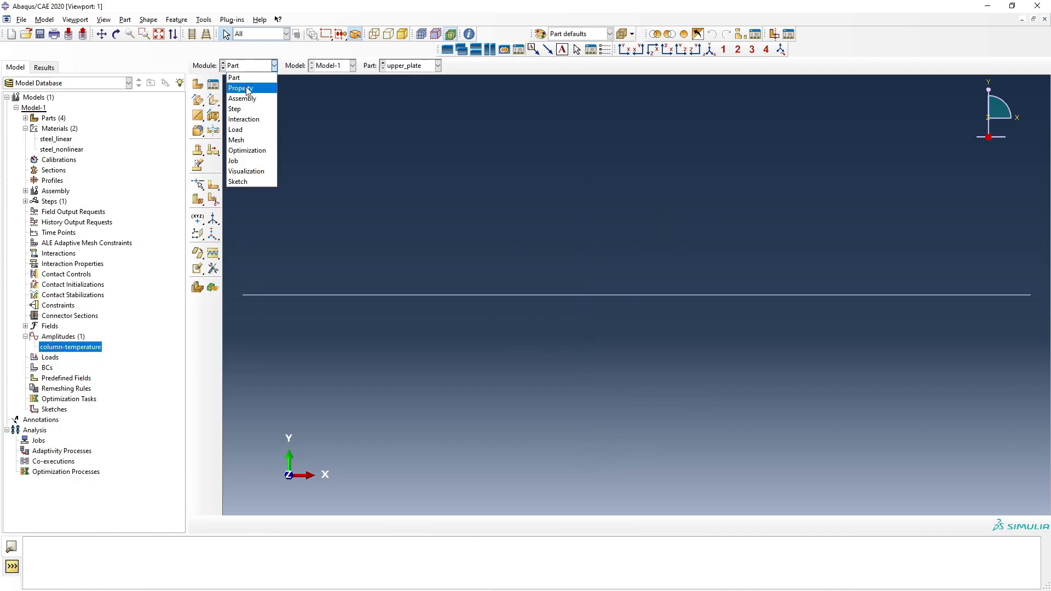
{"action": "left_click", "coordinate": [246, 92]}
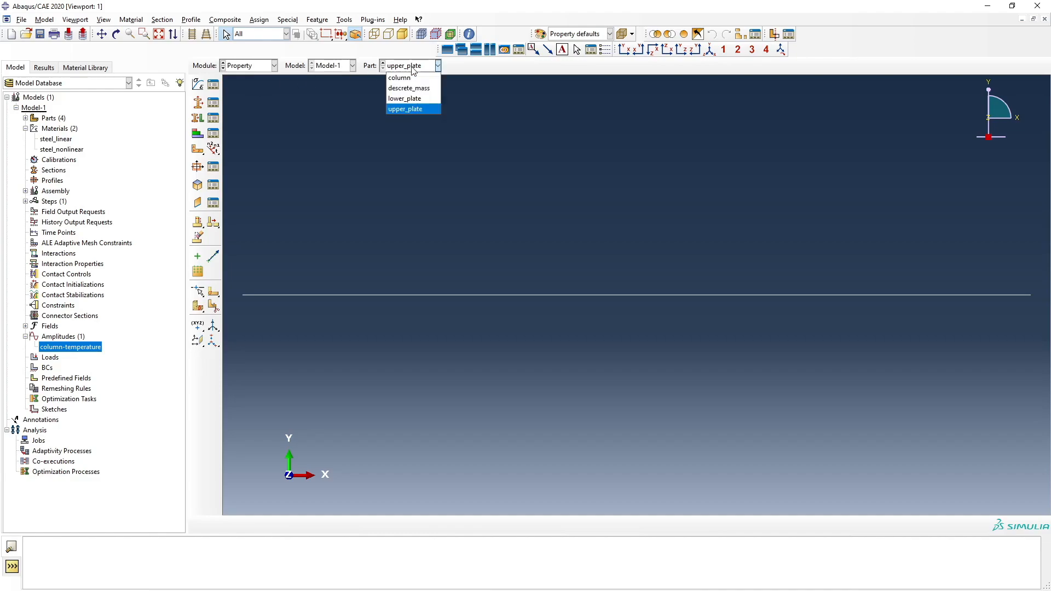
{"action": "left_click", "coordinate": [199, 105]}
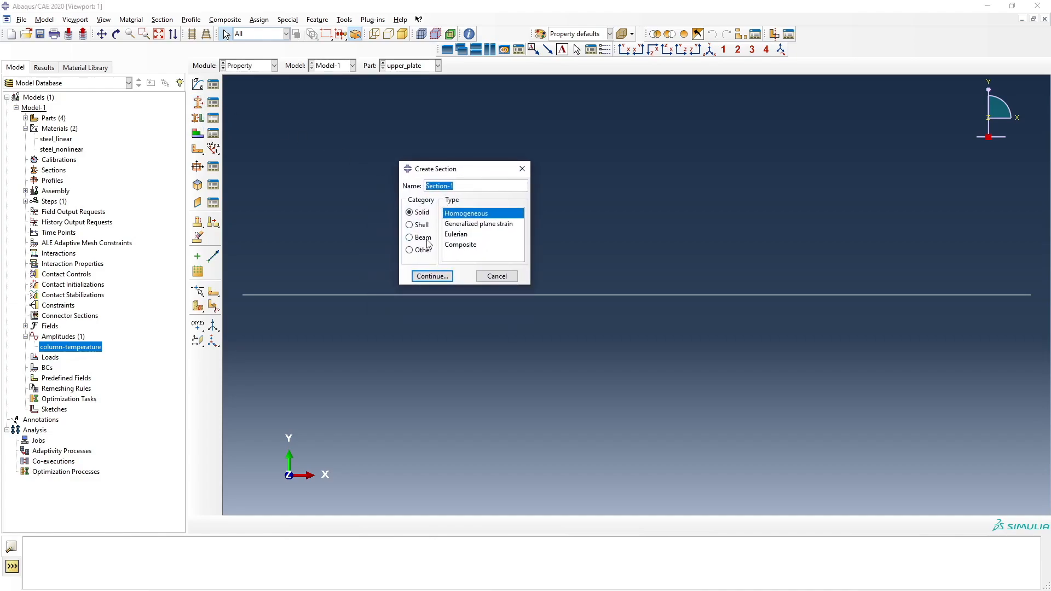
{"action": "left_click", "coordinate": [421, 238]}
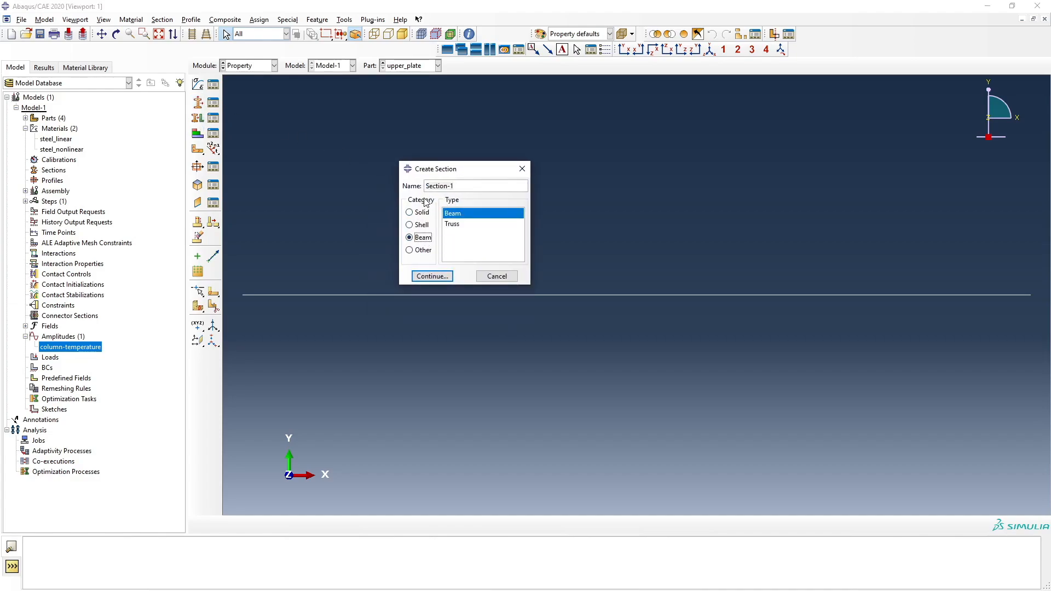
{"action": "left_click", "coordinate": [462, 187]}
{"action": "key", "text": "BackSpace"}
{"action": "key", "text": "BackSpace"}
{"action": "key", "text": "BackSpace"}
{"action": "key", "text": "BackSpace"}
{"action": "key", "text": "BackSpace"}
{"action": "key", "text": "BackSpace"}
{"action": "key", "text": "BackSpace"}
{"action": "type", "text": "column"}
{"action": "left_click", "coordinate": [442, 276]}
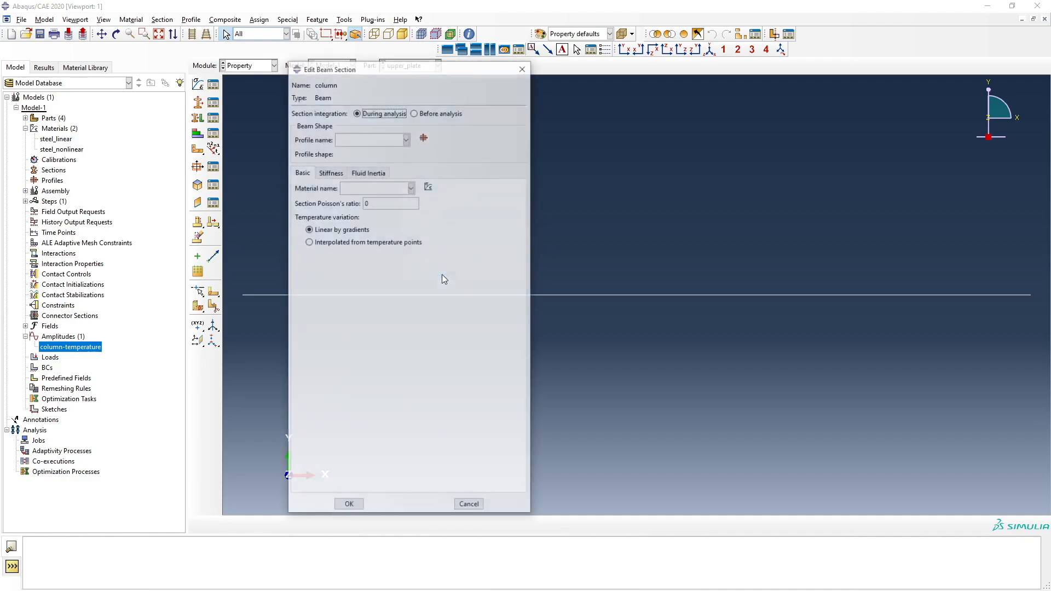
Start a new I-shaped beam profile named column for the column section
{"action": "left_click", "coordinate": [406, 139]}
{"action": "left_click", "coordinate": [405, 139]}
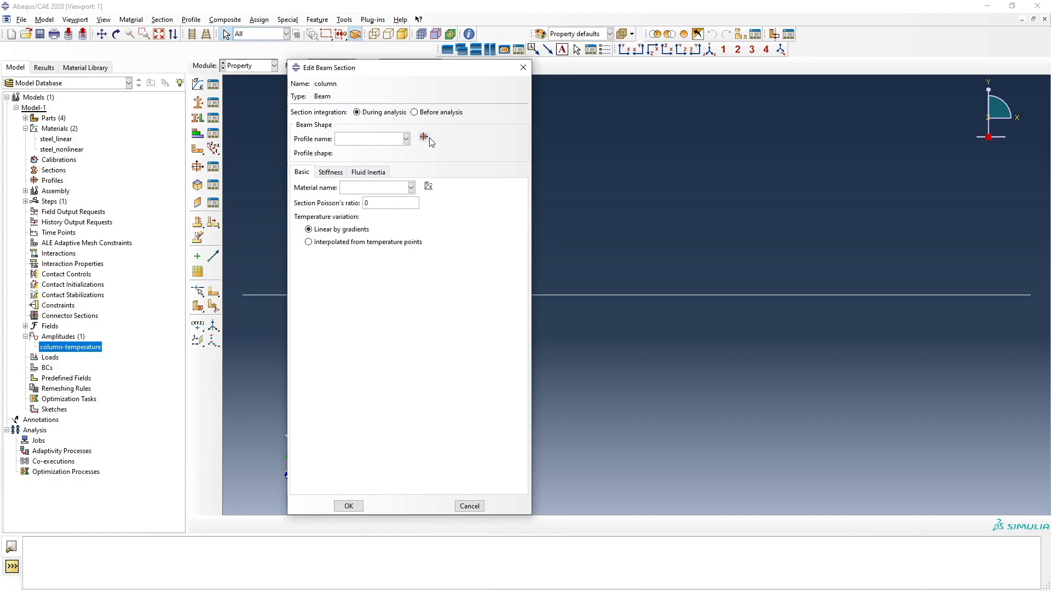
{"action": "left_click", "coordinate": [425, 138]}
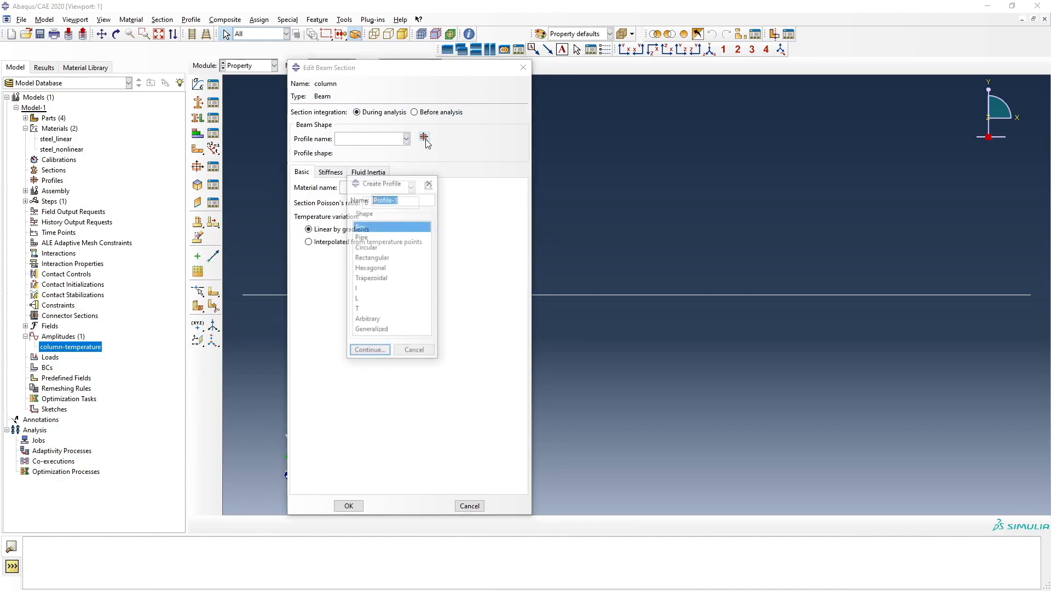
{"action": "left_click", "coordinate": [411, 198]}
{"action": "key", "text": "BackSpace"}
{"action": "key", "text": "BackSpace"}
{"action": "key", "text": "BackSpace"}
{"action": "key", "text": "BackSpace"}
{"action": "key", "text": "BackSpace"}
{"action": "key", "text": "BackSpace"}
{"action": "key", "text": "BackSpace"}
{"action": "key", "text": "BackSpace"}
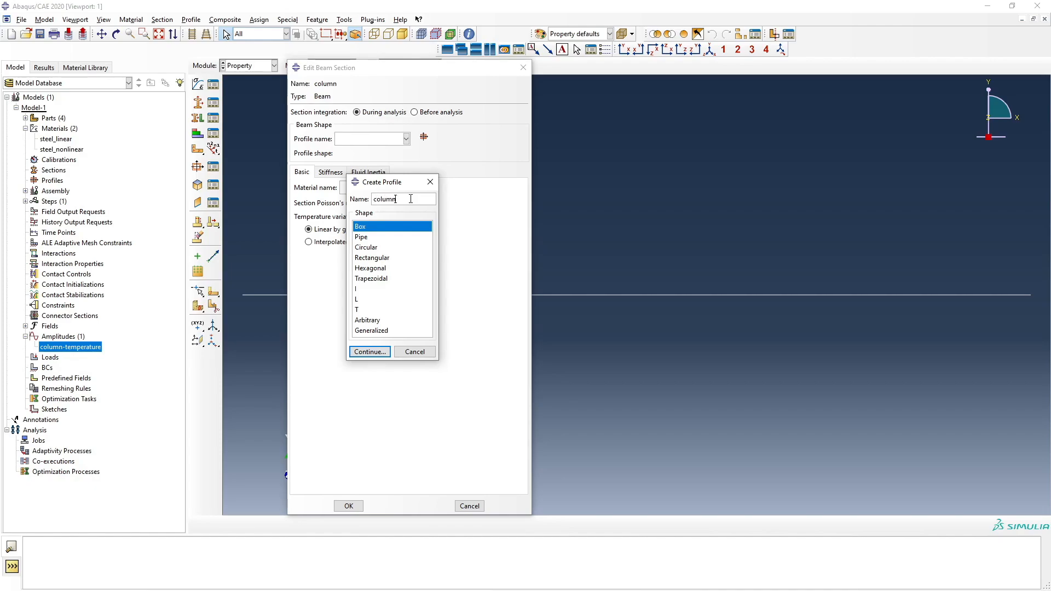
{"action": "left_click", "coordinate": [361, 289]}
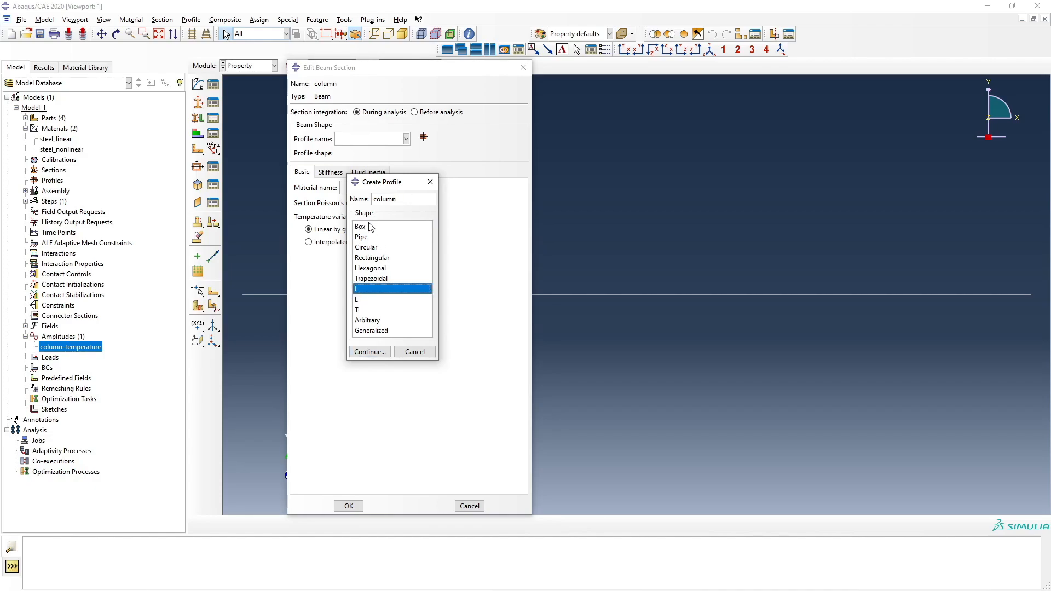
{"action": "left_click", "coordinate": [370, 352]}
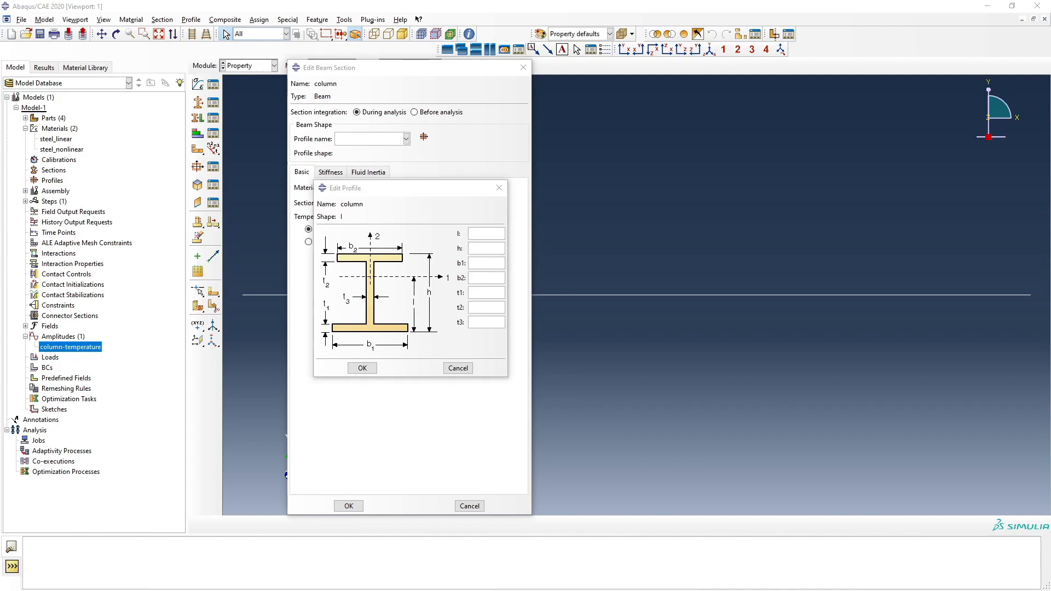
Look up the column I-profile's dimensions in the finished reference model for comparison with the empty profile definition
{"action": "left_click", "coordinate": [215, 152]}
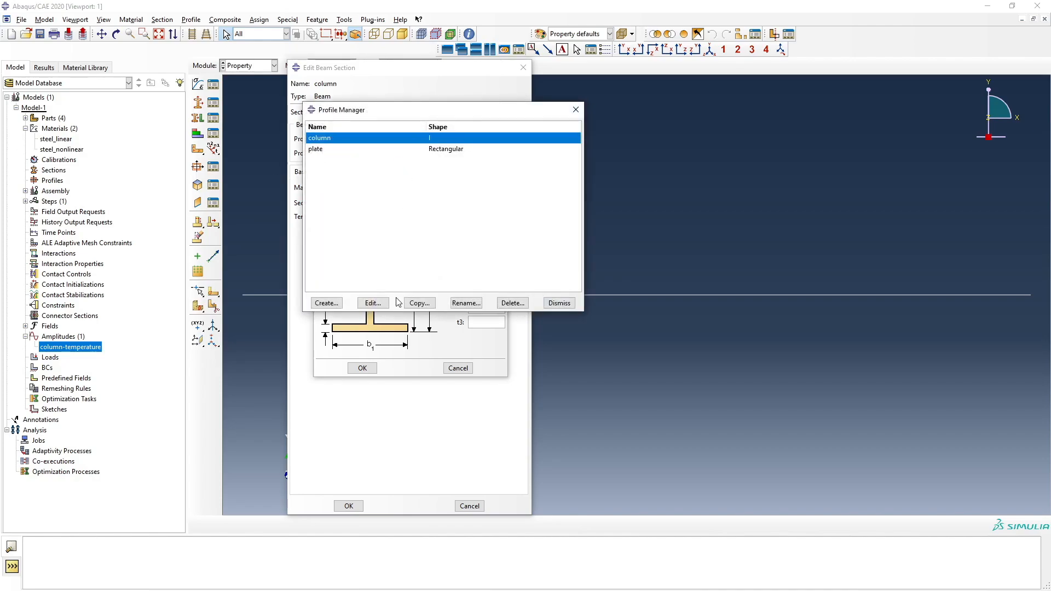
{"action": "left_click", "coordinate": [380, 304]}
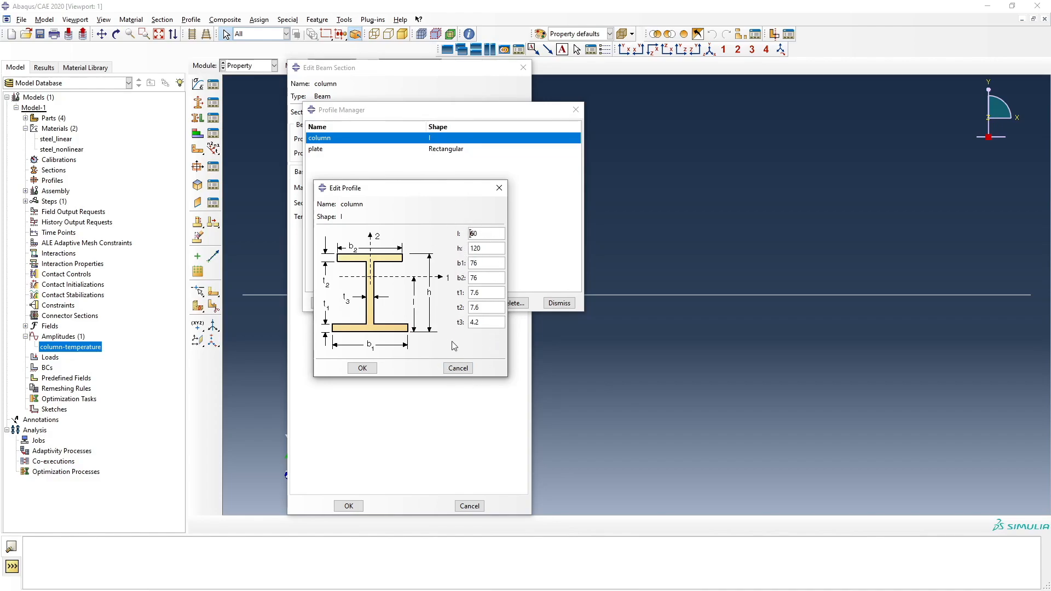
{"action": "key", "text": "Escape"}
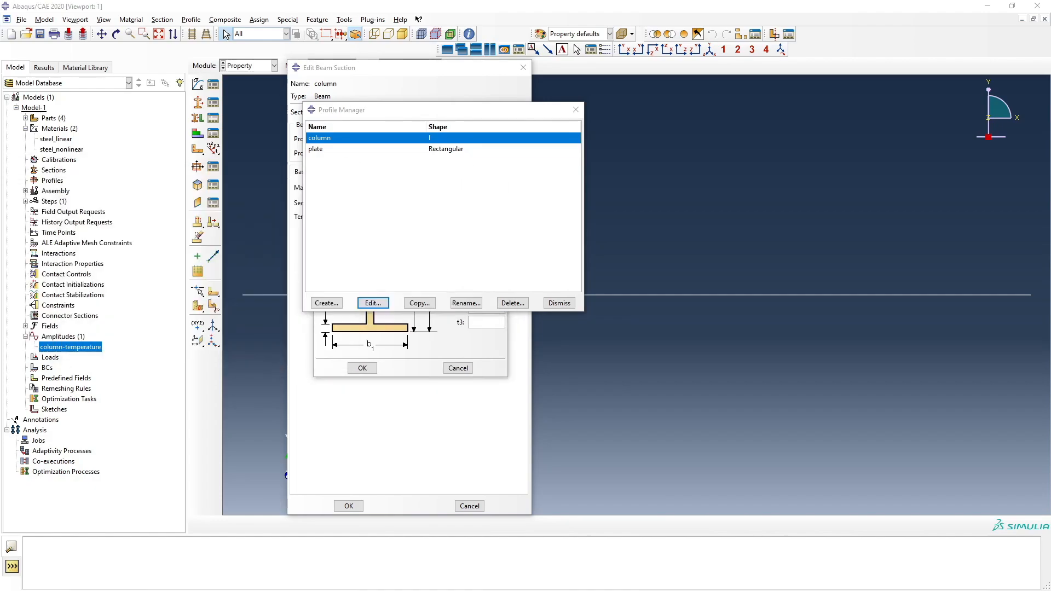
{"action": "left_click", "coordinate": [462, 104]}
{"action": "left_click_drag", "start_coordinate": [462, 110], "coordinate": [1050, 112]}
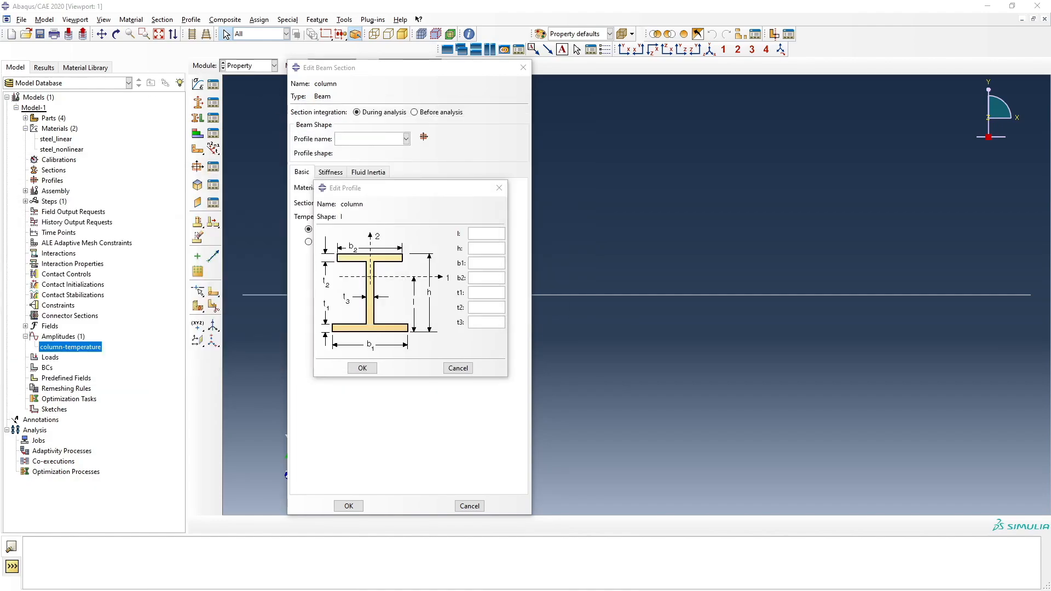
{"action": "left_click_drag", "start_coordinate": [1050, 156], "coordinate": [194, 163]}
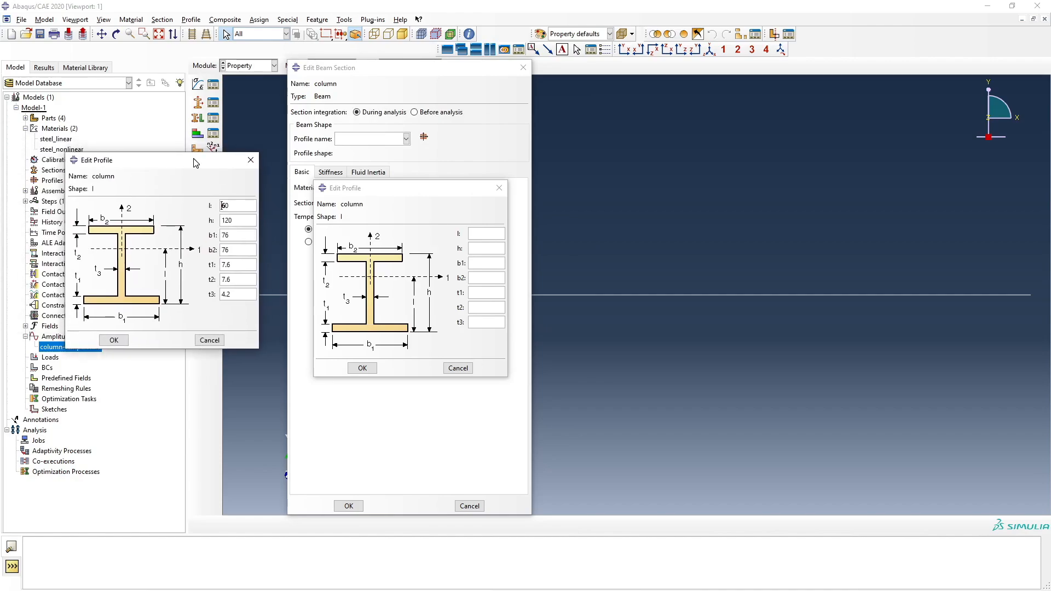
{"action": "left_click", "coordinate": [476, 232]}
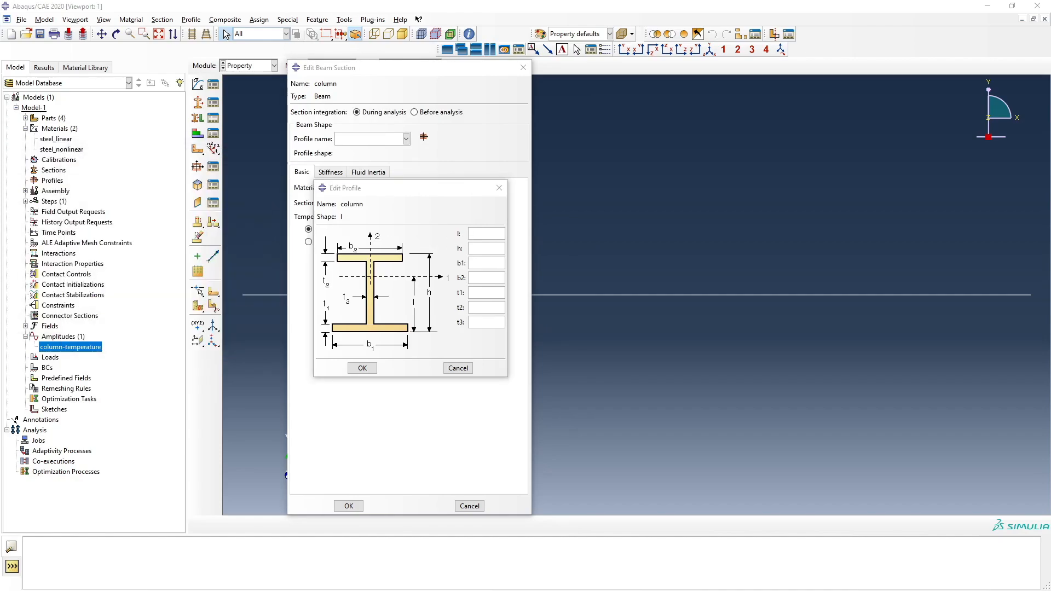
{"action": "key", "text": "alt+Tab"}
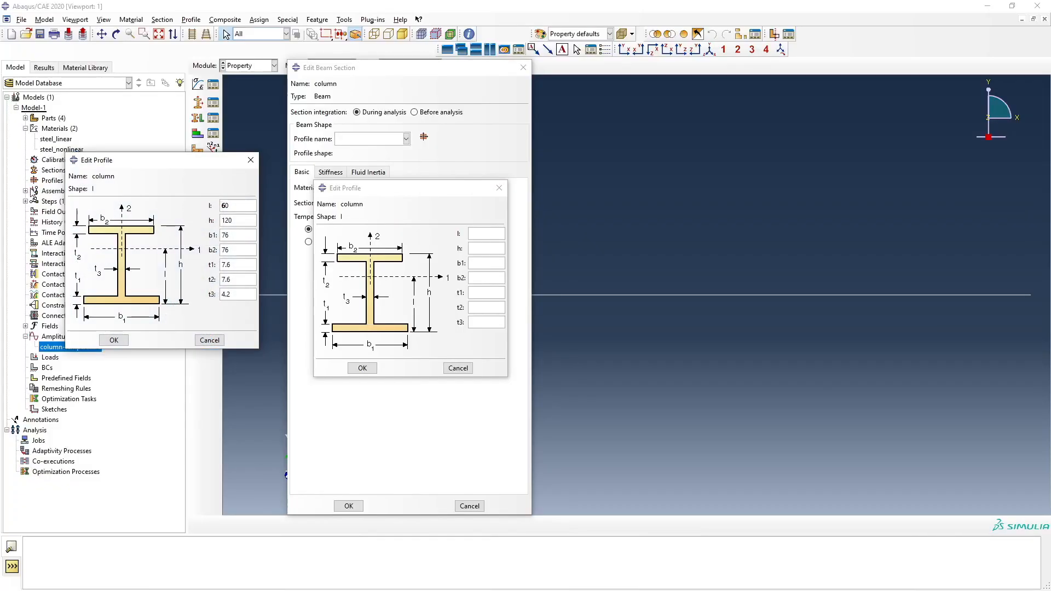
{"action": "key", "text": "alt+Tab"}
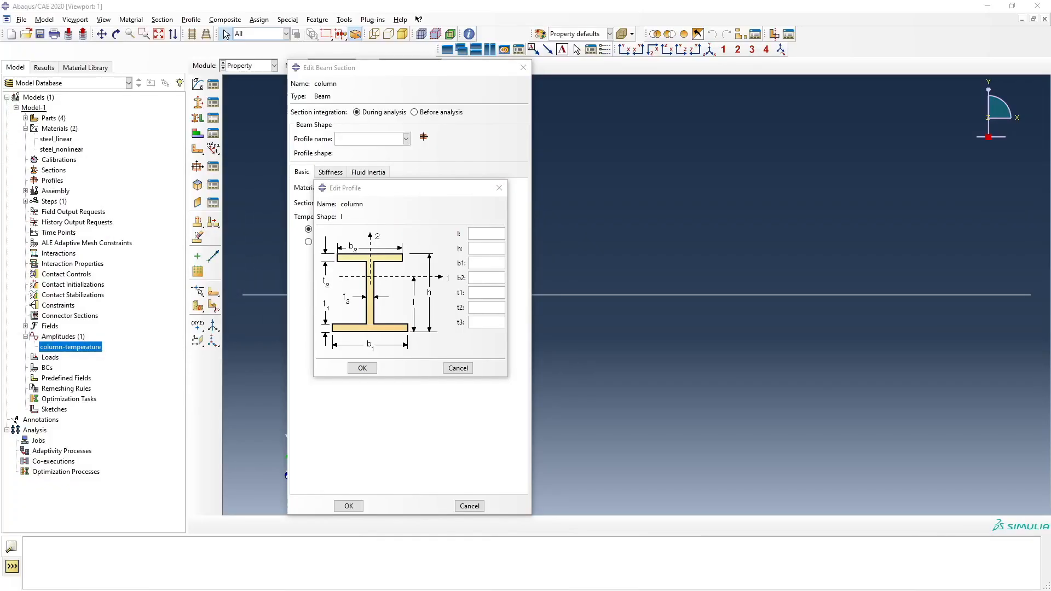
Define the column I-profile with l 60, h 120, b1 and b2 76, t1 and t2 7.6, and t3 4.2
{"action": "left_click", "coordinate": [470, 235]}
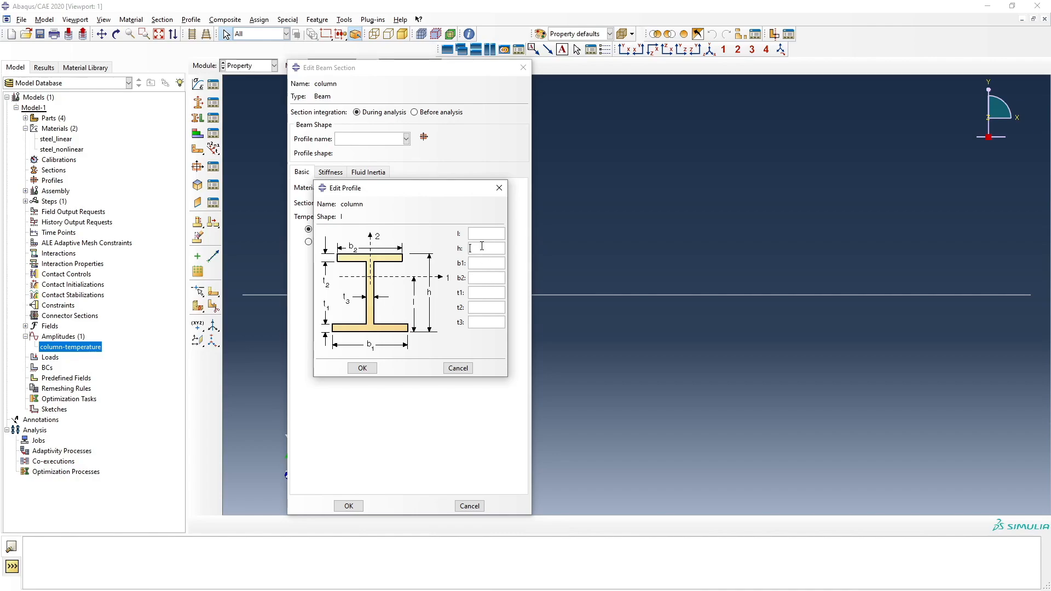
{"action": "type", "text": "120"}
{"action": "left_click", "coordinate": [475, 264]}
{"action": "type", "text": "12"}
{"action": "left_click", "coordinate": [476, 293]}
{"action": "type", "text": "7.6"}
{"action": "left_click", "coordinate": [474, 308]}
{"action": "type", "text": "7.6"}
{"action": "left_click", "coordinate": [474, 232]}
{"action": "type", "text": "60"}
{"action": "left_click", "coordinate": [362, 369]}
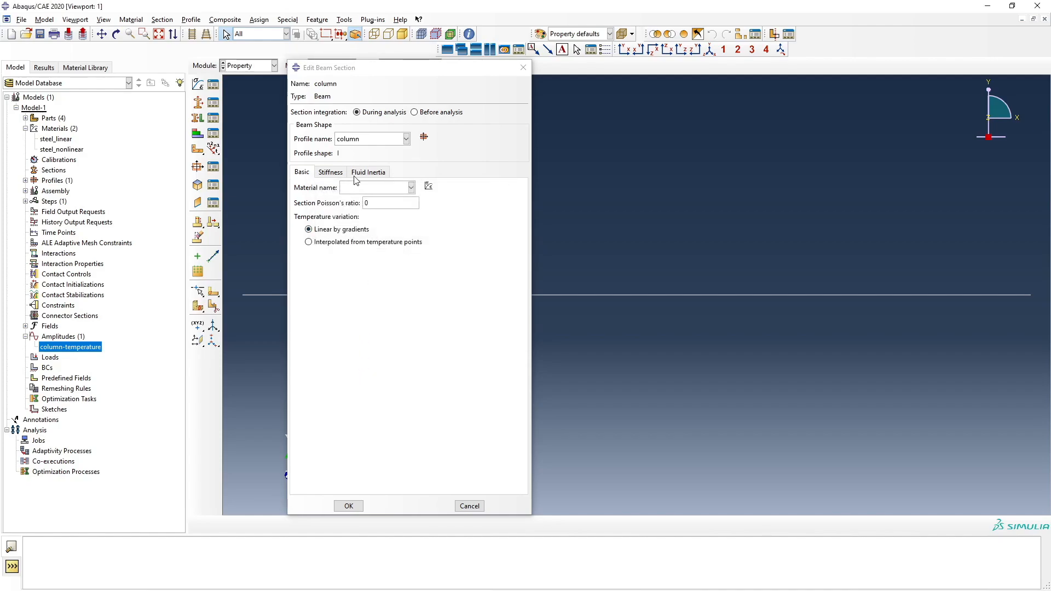
Complete the column section with the steel_nonlinear material and temperature variation interpolated from temperature points
{"action": "left_click", "coordinate": [381, 187]}
{"action": "left_click", "coordinate": [381, 187]}
{"action": "left_click", "coordinate": [395, 190]}
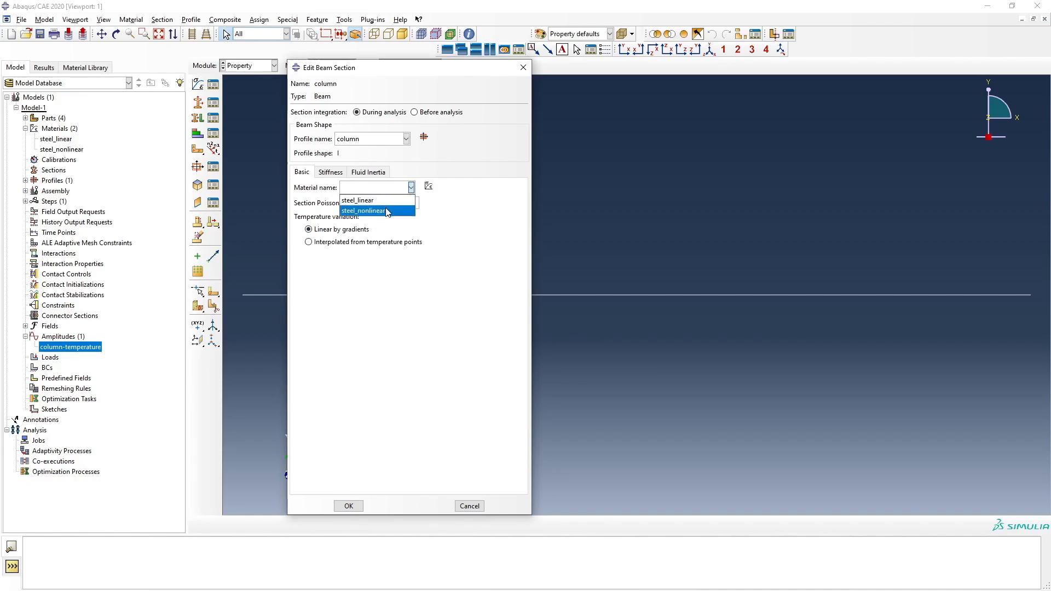
{"action": "left_click", "coordinate": [387, 211]}
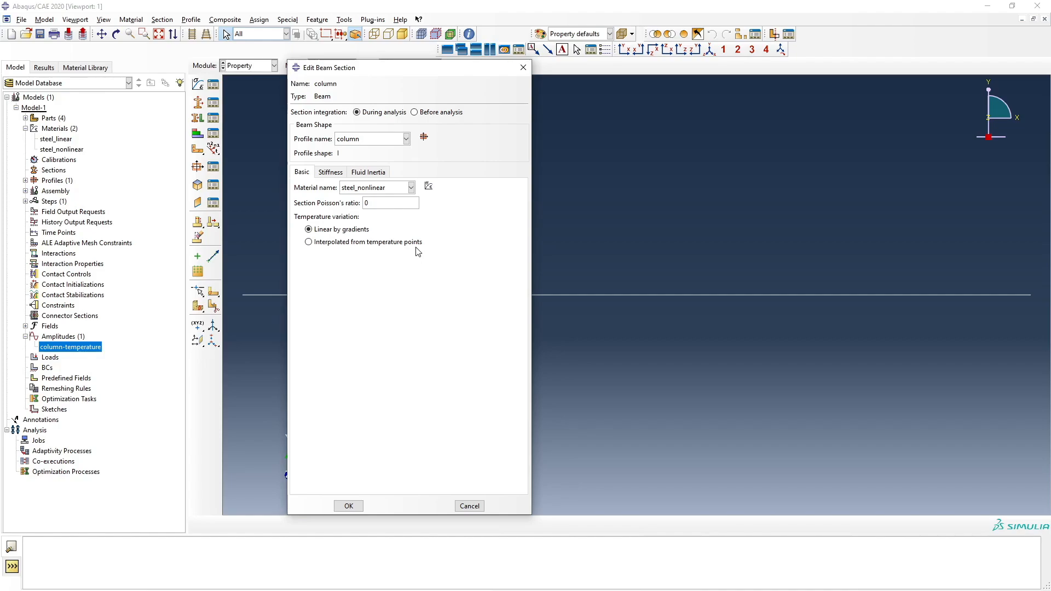
{"action": "left_click", "coordinate": [360, 244]}
{"action": "left_click", "coordinate": [345, 506]}
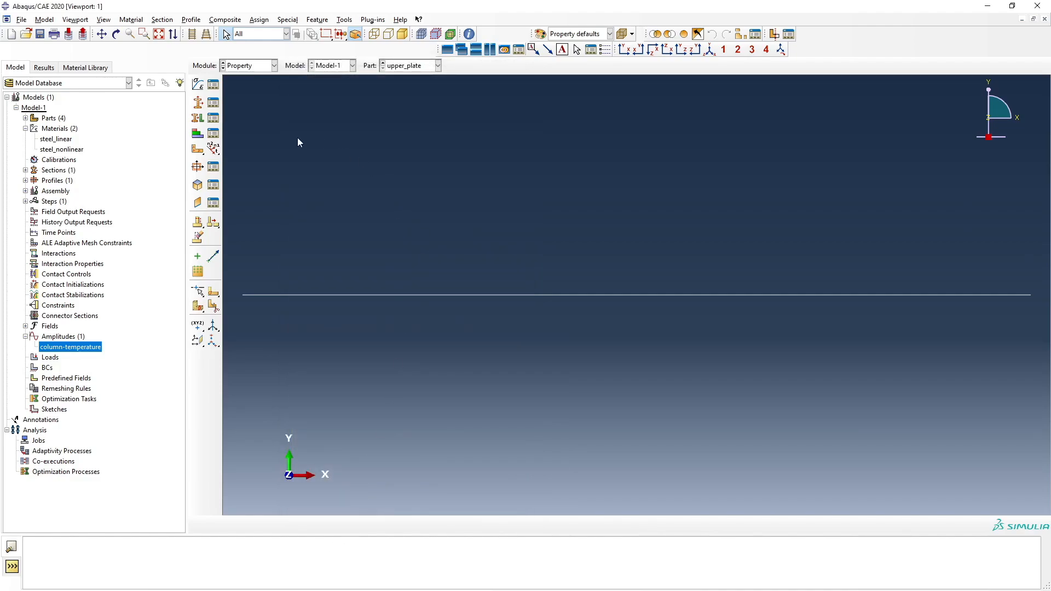
Review the saved column section's profile, material and temperature variation settings, discarding any edits
{"action": "left_click", "coordinate": [213, 102]}
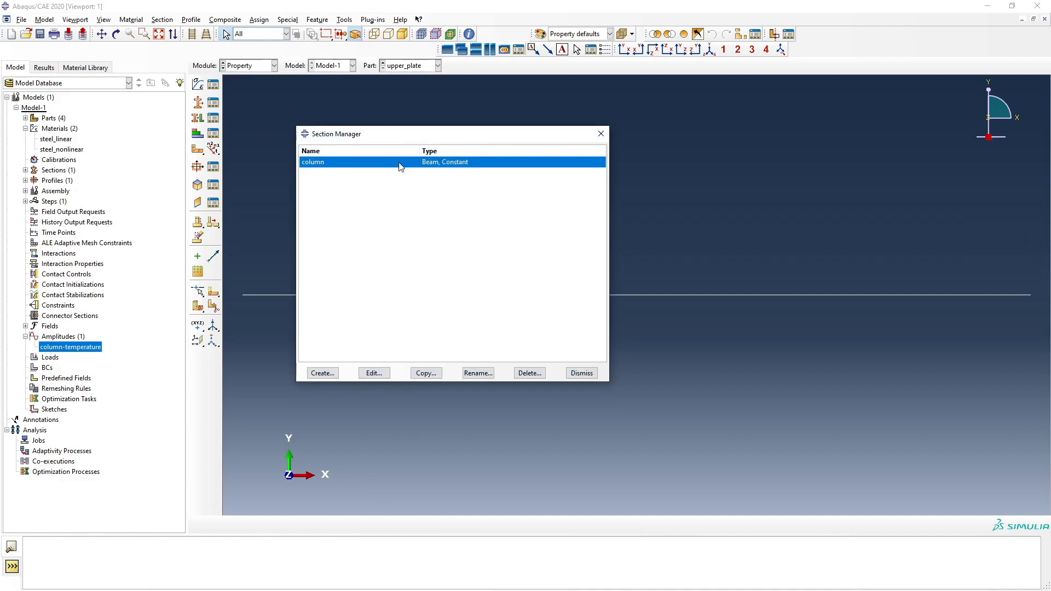
{"action": "left_click", "coordinate": [374, 373]}
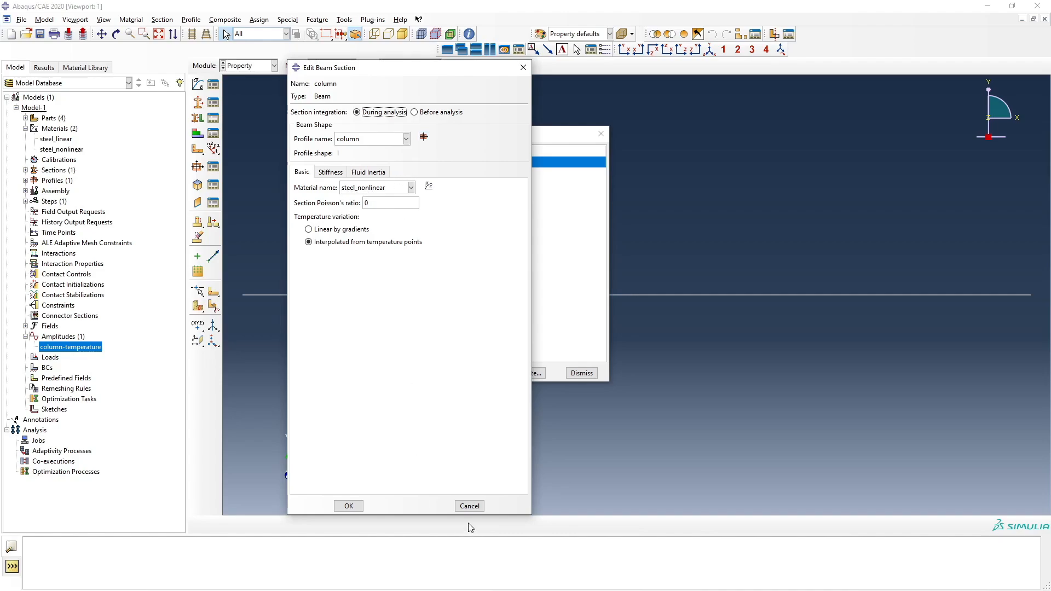
{"action": "left_click", "coordinate": [470, 506]}
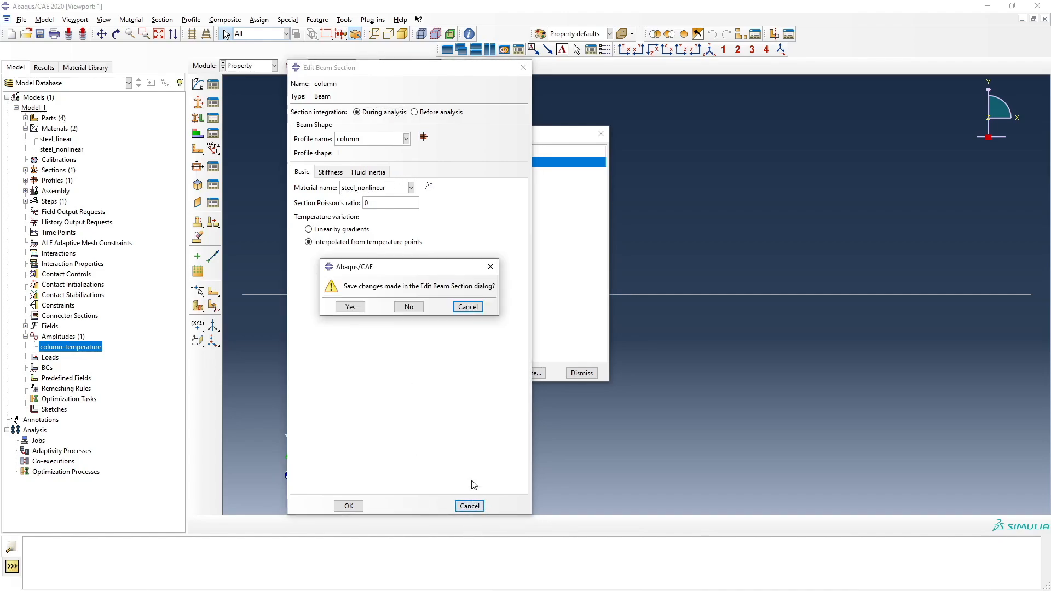
{"action": "left_click", "coordinate": [409, 307]}
{"action": "left_click", "coordinate": [589, 377]}
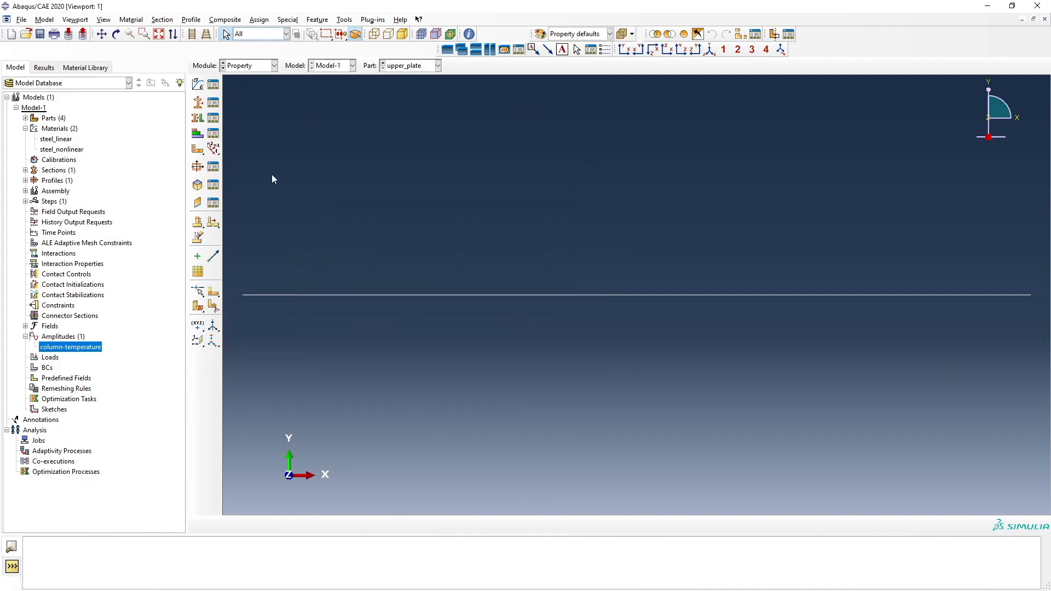
Create a rectangular beam profile named plate with dimension a set to 40
{"action": "left_click", "coordinate": [217, 171]}
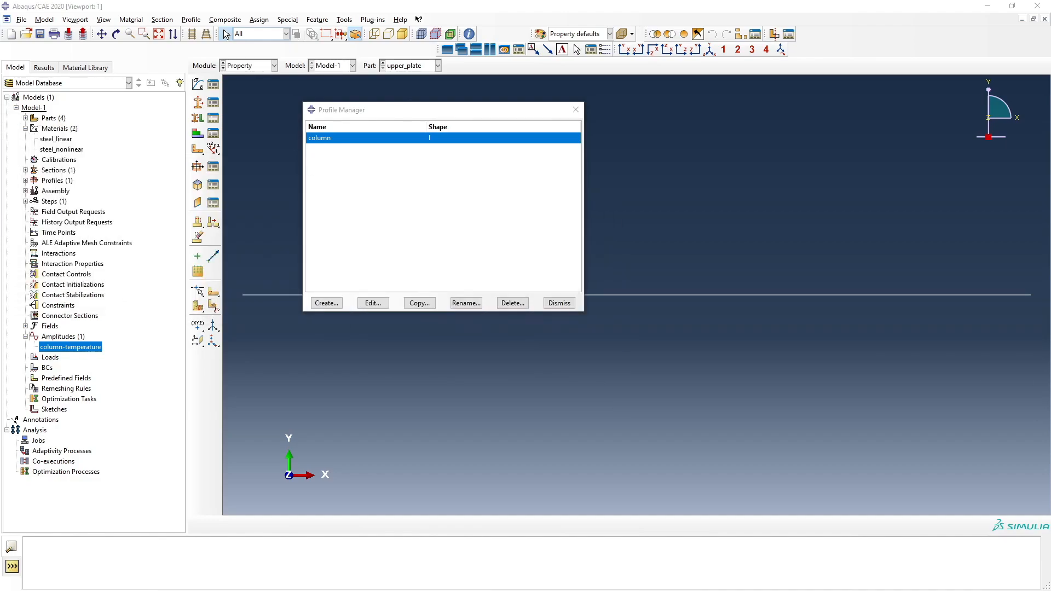
{"action": "left_click", "coordinate": [327, 303]}
{"action": "left_click_drag", "start_coordinate": [404, 200], "coordinate": [293, 204]}
{"action": "type", "text": "plate"}
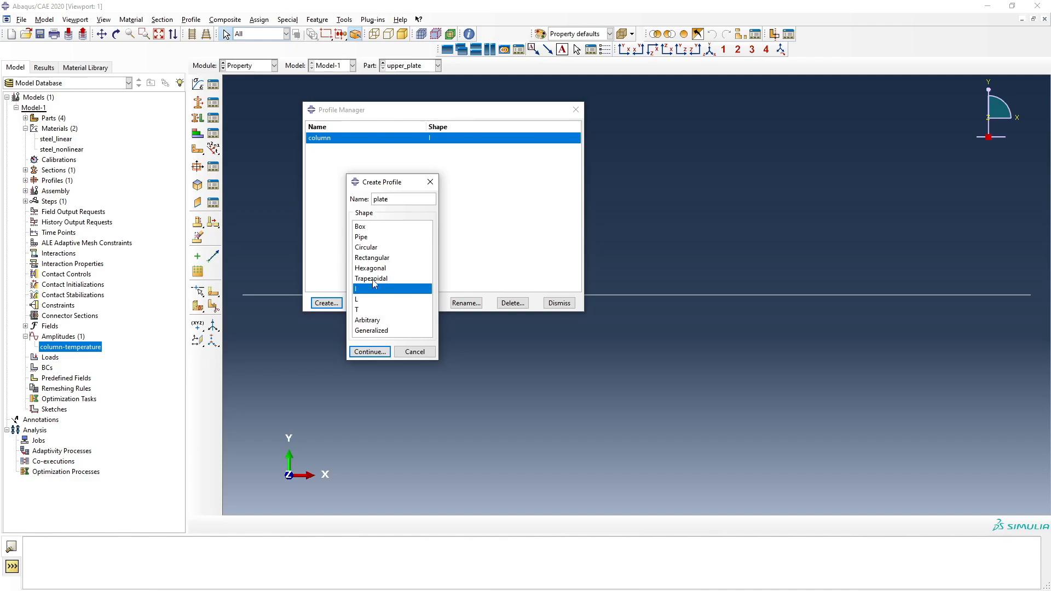
{"action": "left_click", "coordinate": [376, 259]}
{"action": "left_click", "coordinate": [367, 351]}
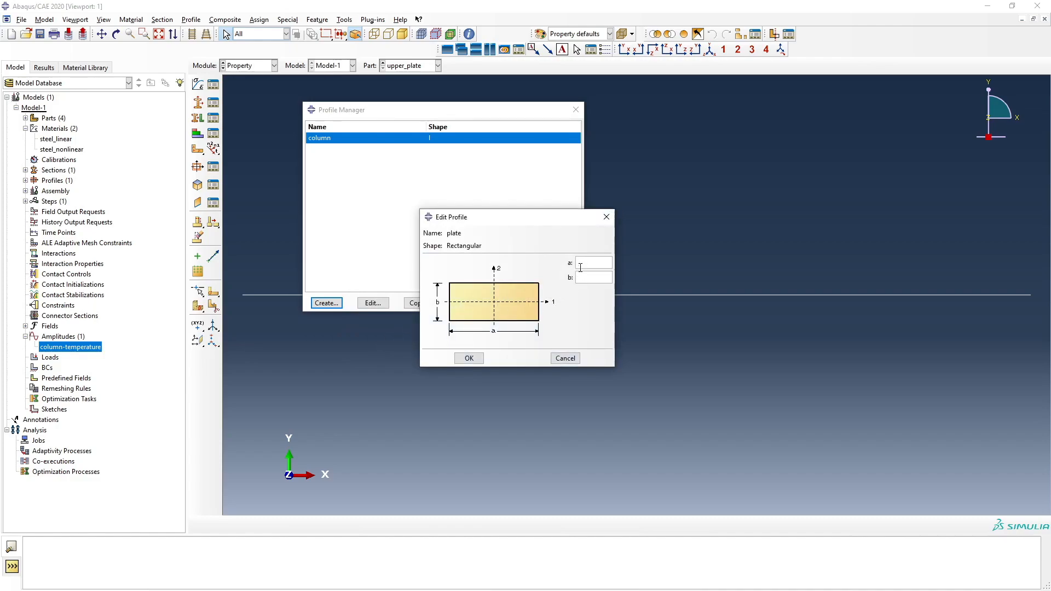
{"action": "left_click", "coordinate": [581, 267]}
{"action": "type", "text": "40"}
{"action": "left_click", "coordinate": [469, 358]}
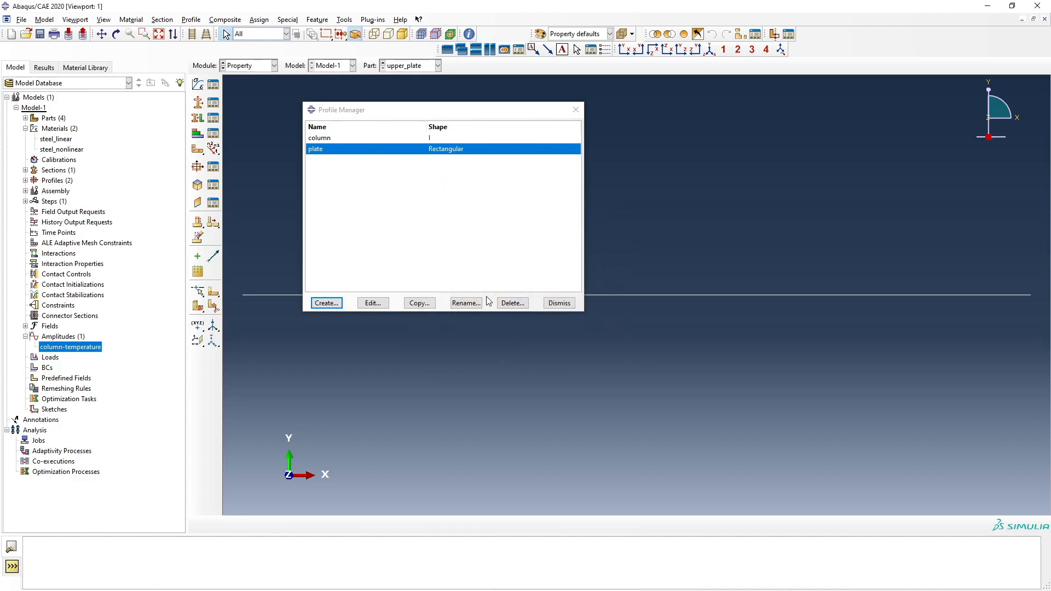
{"action": "left_click", "coordinate": [559, 304]}
Create a beam section named upper_plate using the plate profile and the steel_linear material, and check it in the section list
{"action": "left_click", "coordinate": [199, 103]}
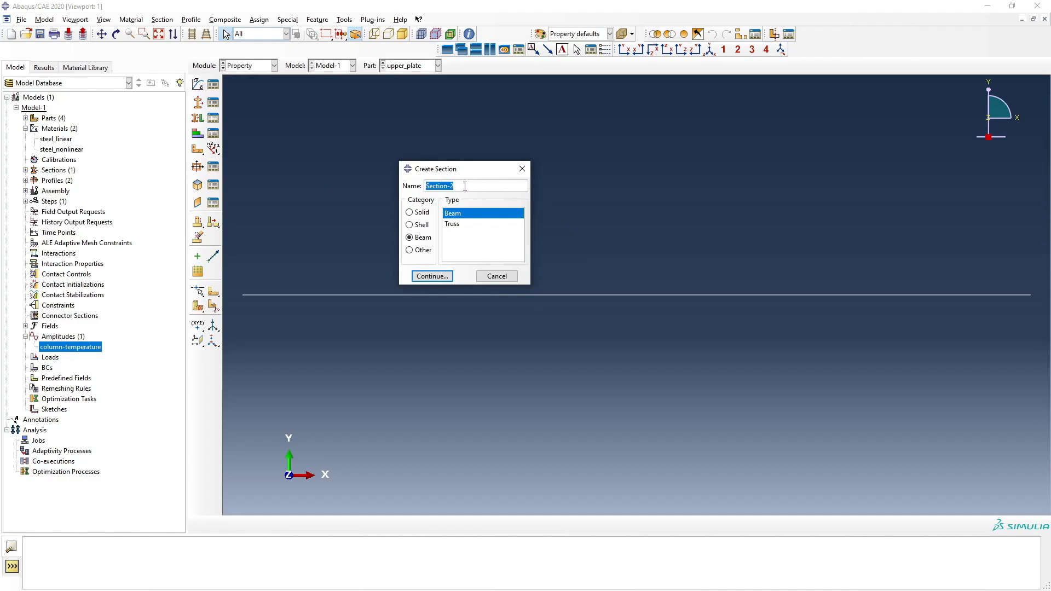
{"action": "type", "text": "upper_plate"}
{"action": "left_click", "coordinate": [449, 275]}
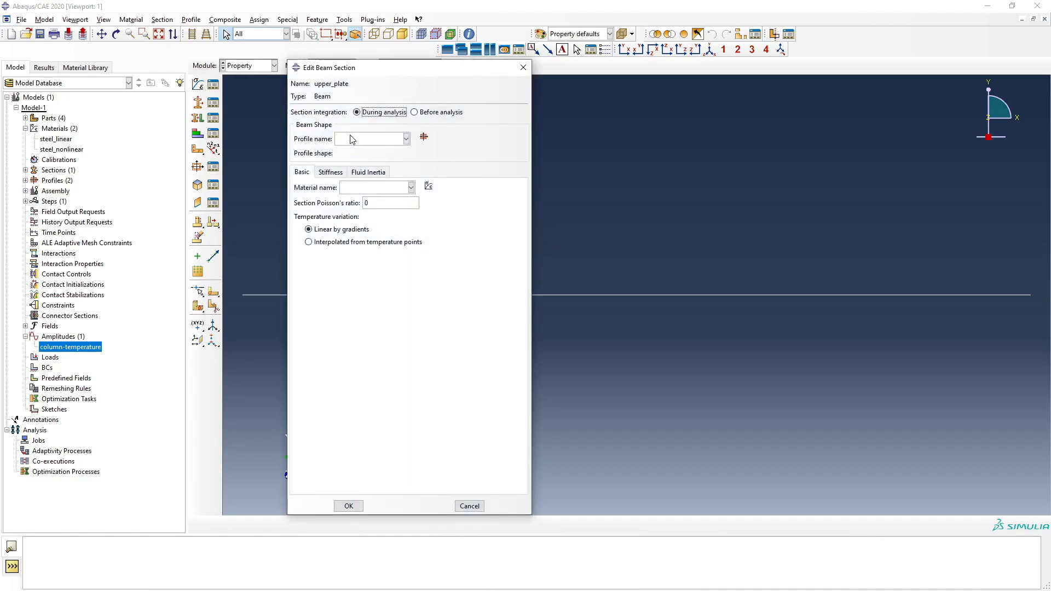
{"action": "left_click", "coordinate": [365, 141]}
{"action": "left_click", "coordinate": [354, 163]}
{"action": "left_click", "coordinate": [403, 188]}
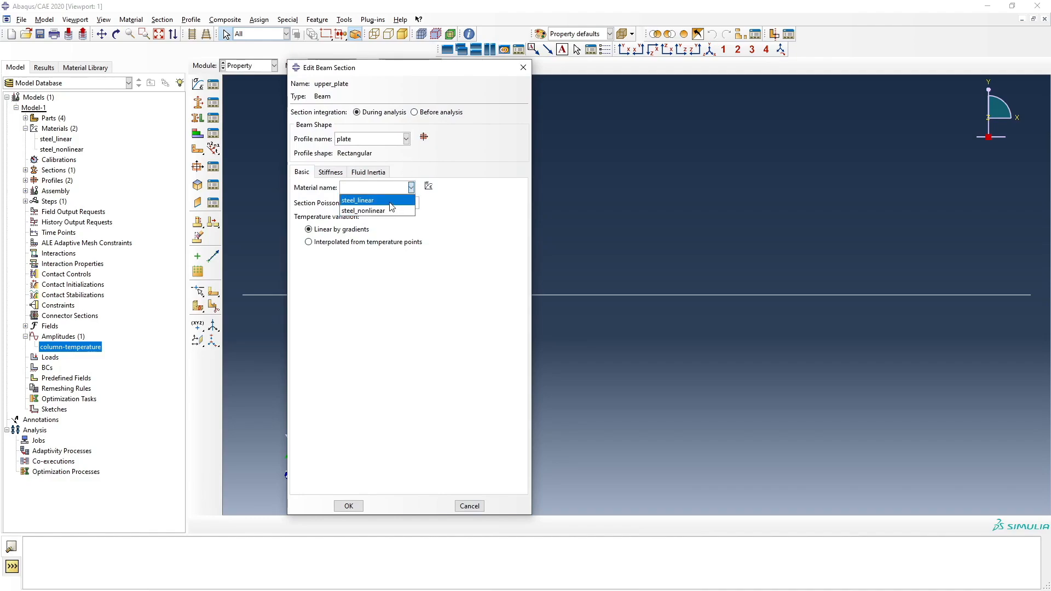
{"action": "left_click", "coordinate": [391, 201]}
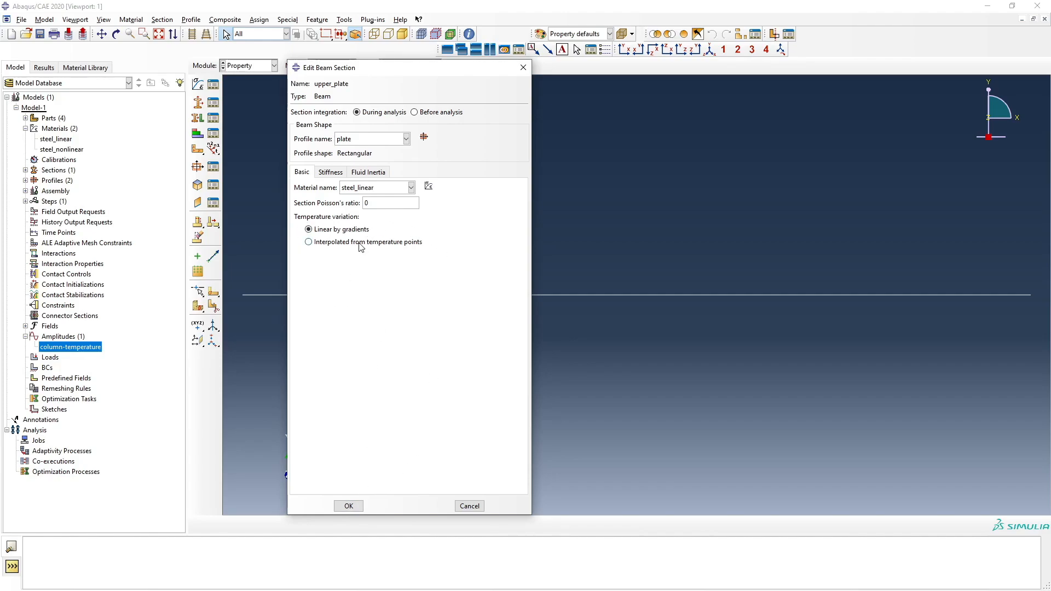
{"action": "left_click", "coordinate": [349, 506]}
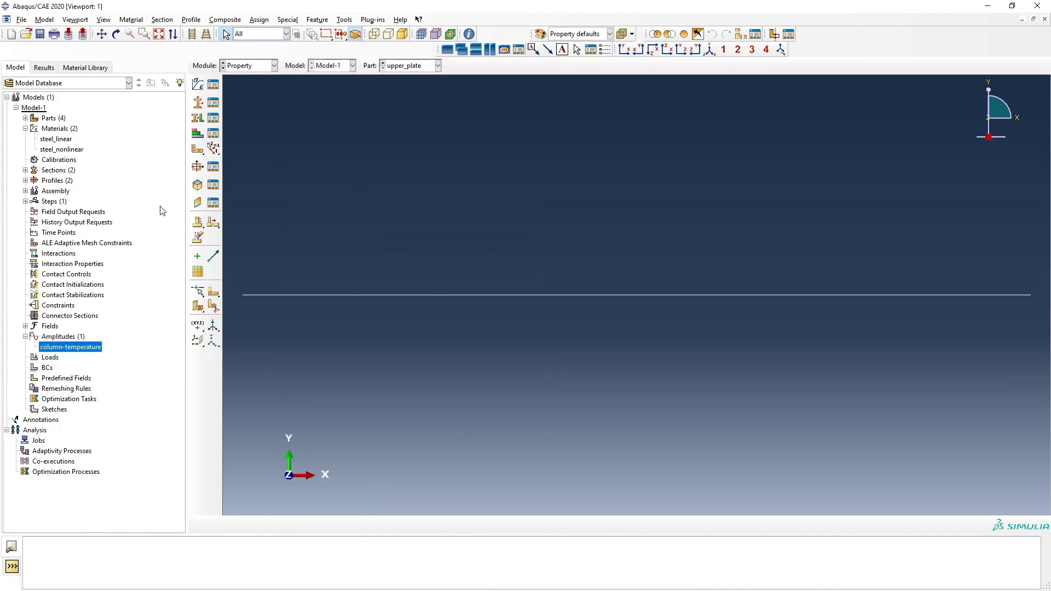
{"action": "left_click", "coordinate": [213, 104]}
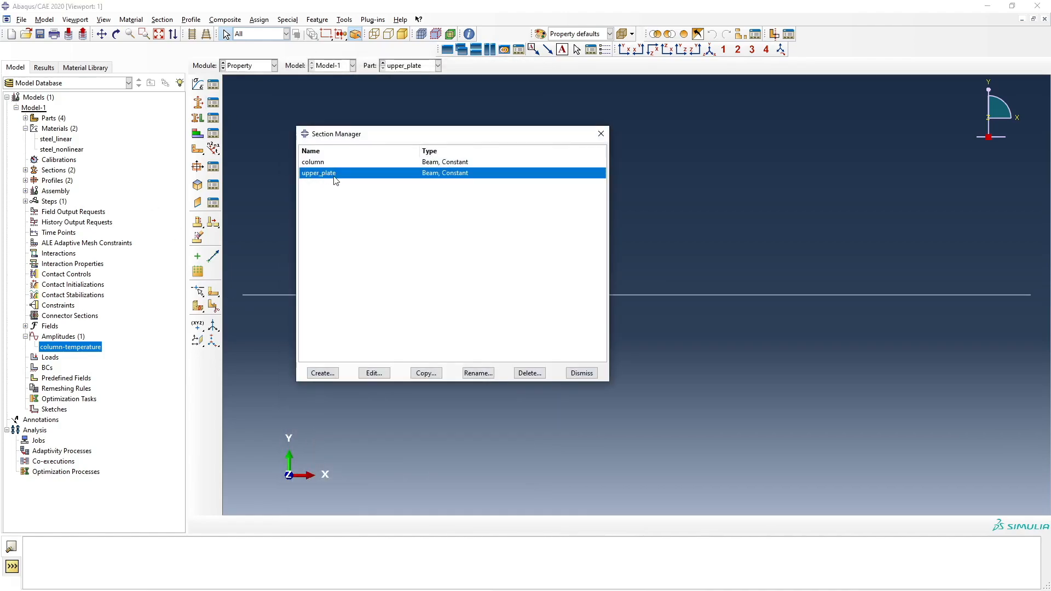
{"action": "left_click", "coordinate": [581, 372]}
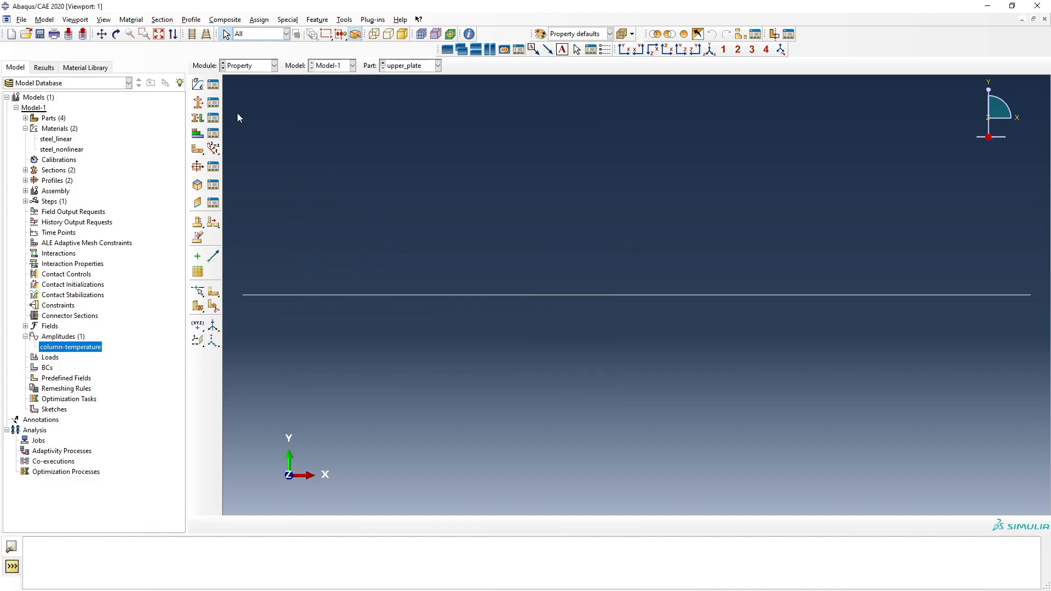
Create a beam section named lower_plate using the plate profile and the steel_linear material, and check it in the section list
{"action": "left_click", "coordinate": [199, 116]}
{"action": "type", "text": "lower"}
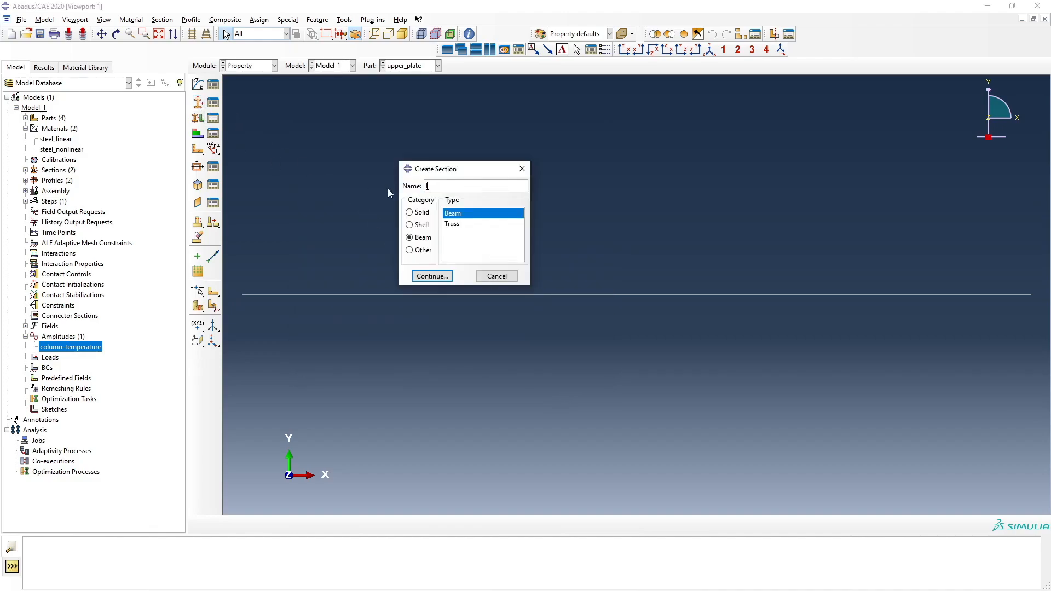
{"action": "type", "text": "_plate"}
{"action": "left_click", "coordinate": [433, 277]}
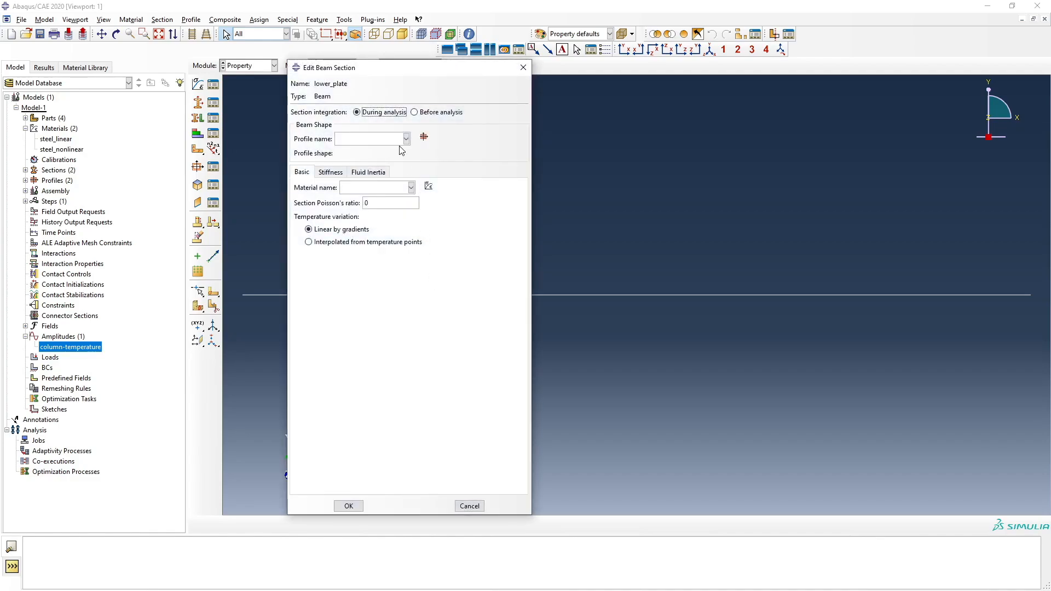
{"action": "left_click", "coordinate": [403, 141]}
{"action": "left_click", "coordinate": [403, 149]}
{"action": "left_click", "coordinate": [387, 192]}
{"action": "left_click", "coordinate": [373, 199]}
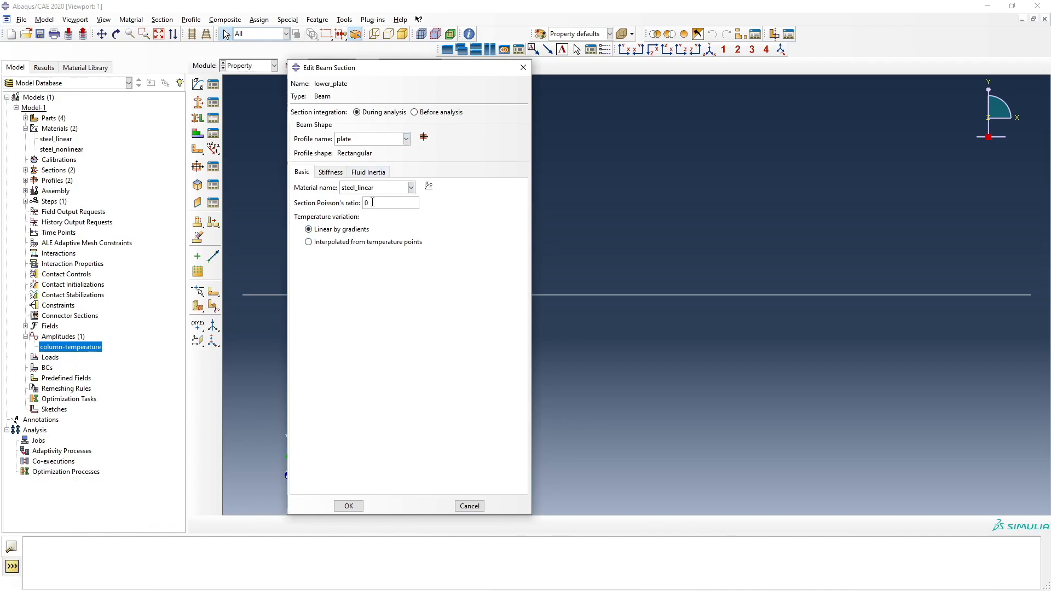
{"action": "left_click", "coordinate": [348, 506]}
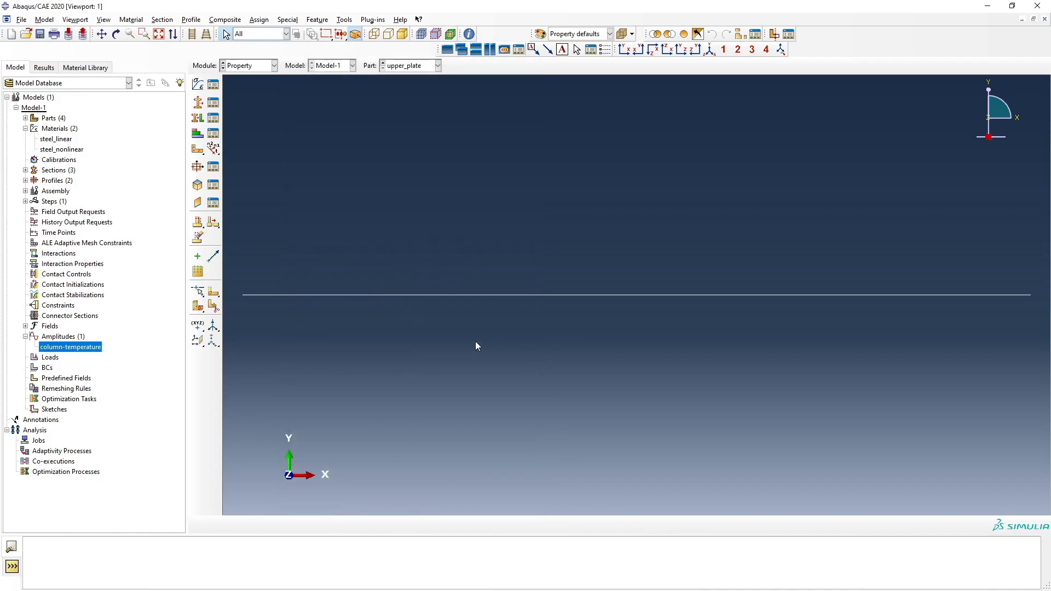
{"action": "left_click", "coordinate": [419, 67]}
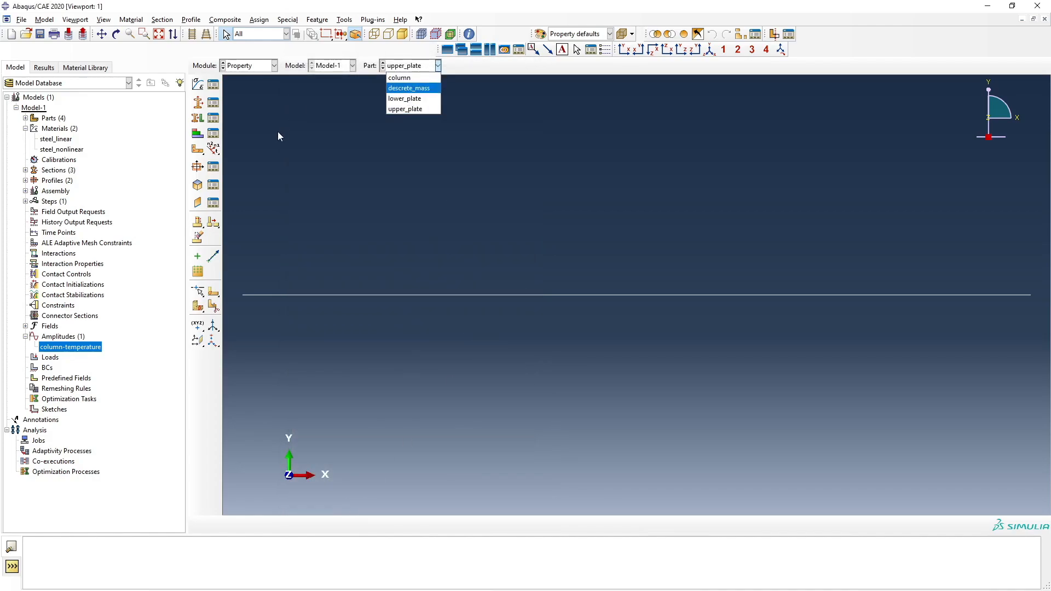
{"action": "left_click", "coordinate": [213, 106]}
{"action": "left_click", "coordinate": [213, 106]}
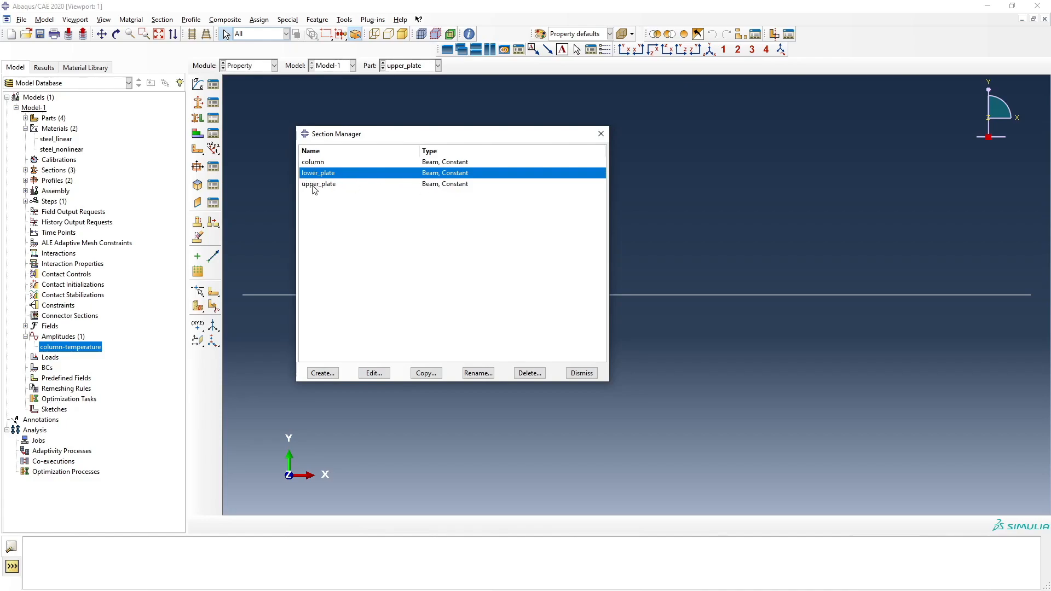
{"action": "left_click", "coordinate": [582, 373]}
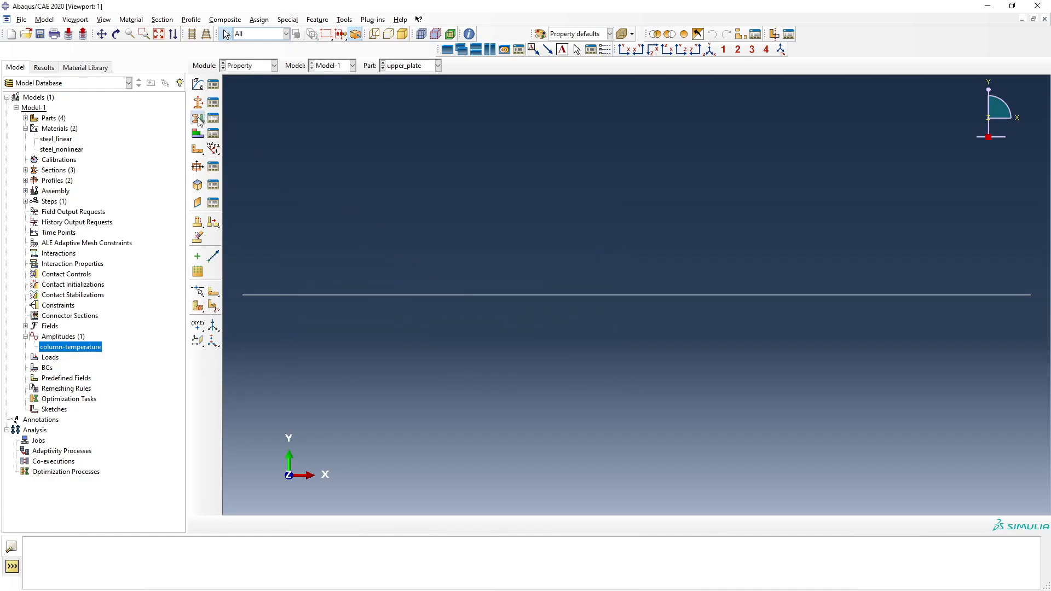
Assign the upper_plate section to the upper_plate part's line through a new set named upper_plate, and check the assignment
{"action": "left_click", "coordinate": [213, 121]}
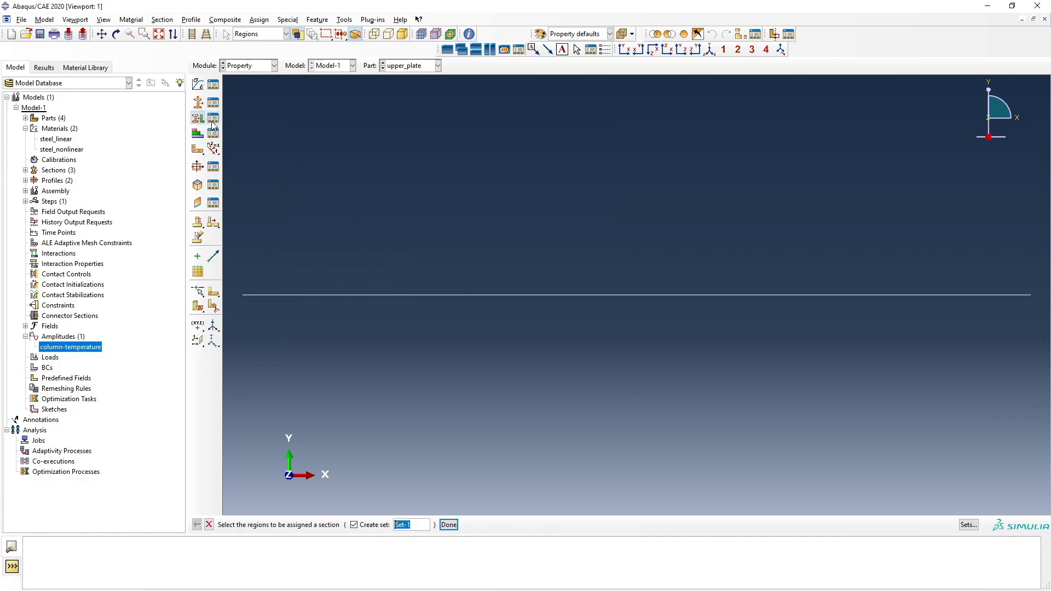
{"action": "left_click", "coordinate": [419, 526]}
{"action": "triple_click", "coordinate": [418, 525]}
{"action": "key", "text": "BackSpace"}
{"action": "type", "text": "upper_plate"}
{"action": "left_click", "coordinate": [498, 296]}
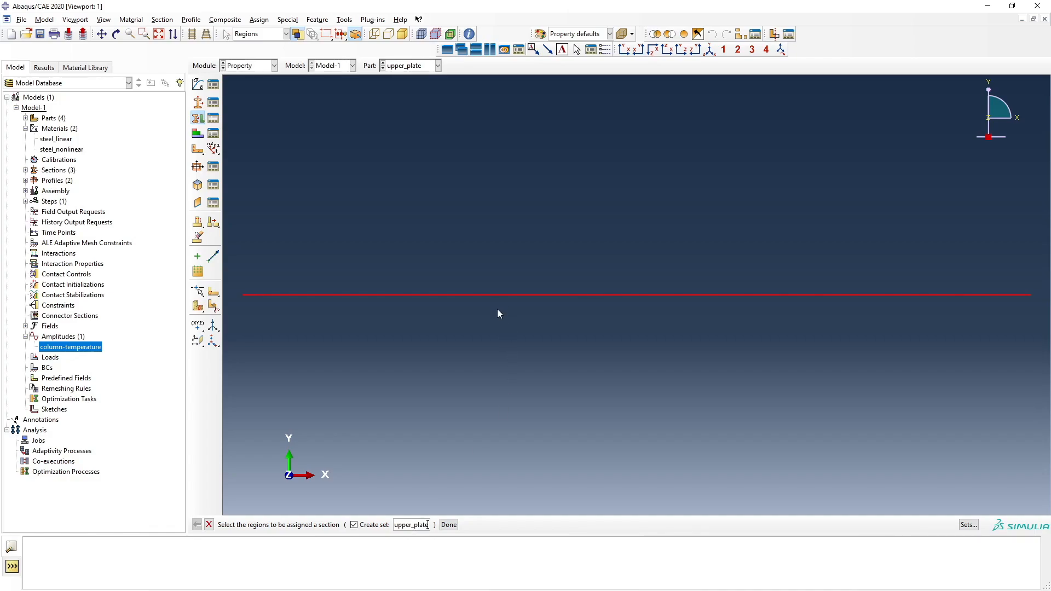
{"action": "middle_click", "coordinate": [503, 345]}
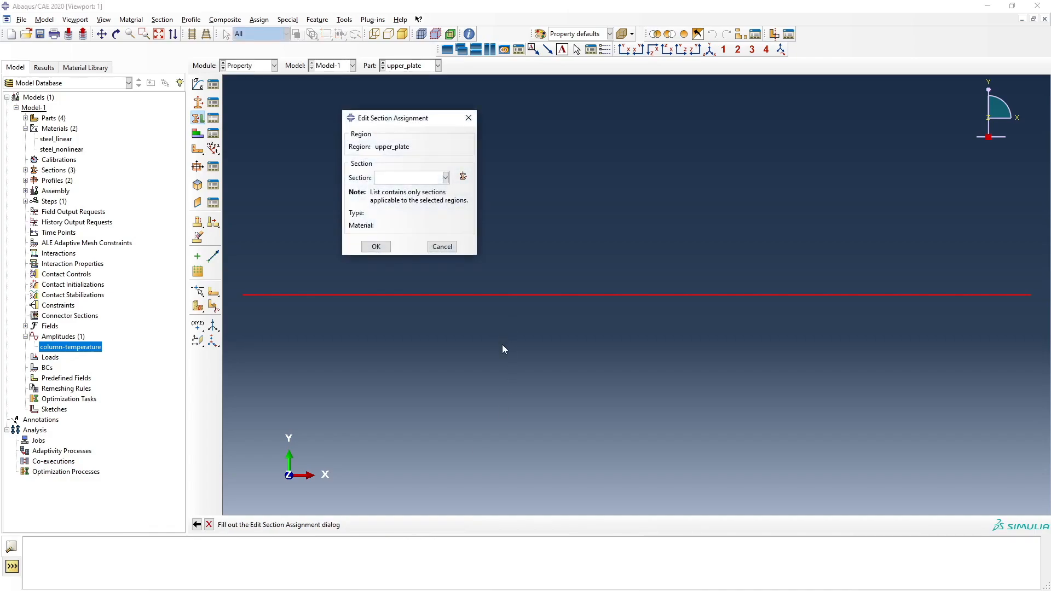
{"action": "left_click", "coordinate": [446, 178]}
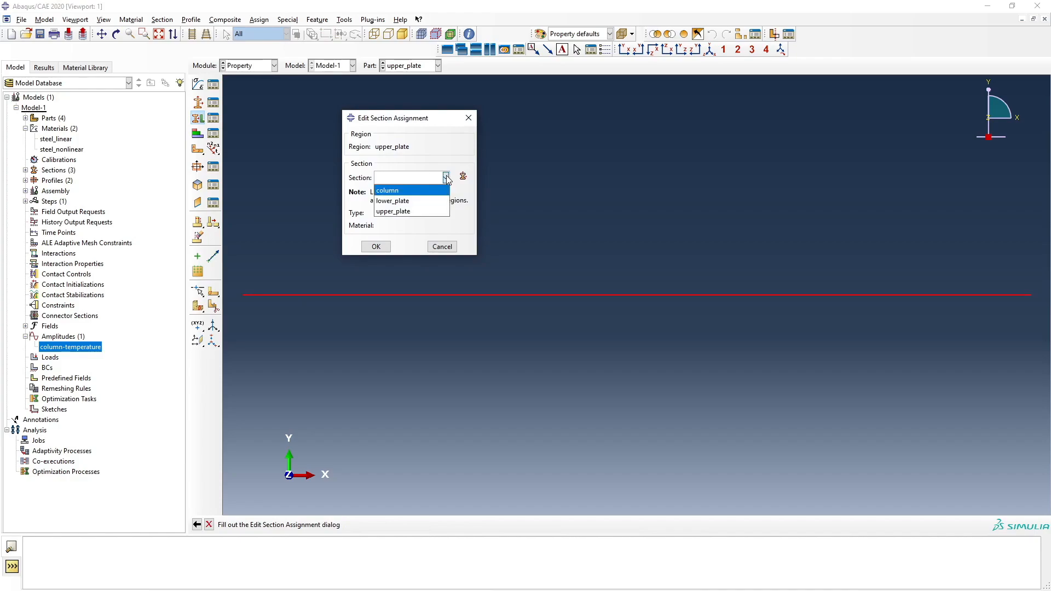
{"action": "left_click", "coordinate": [412, 212]}
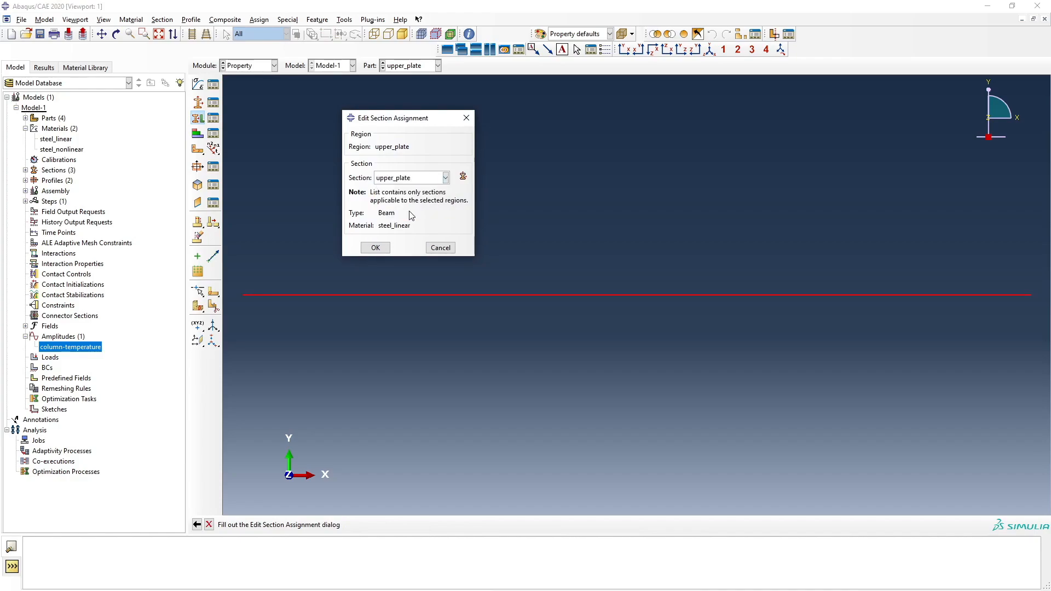
{"action": "left_click", "coordinate": [379, 248]}
{"action": "left_click", "coordinate": [214, 118]}
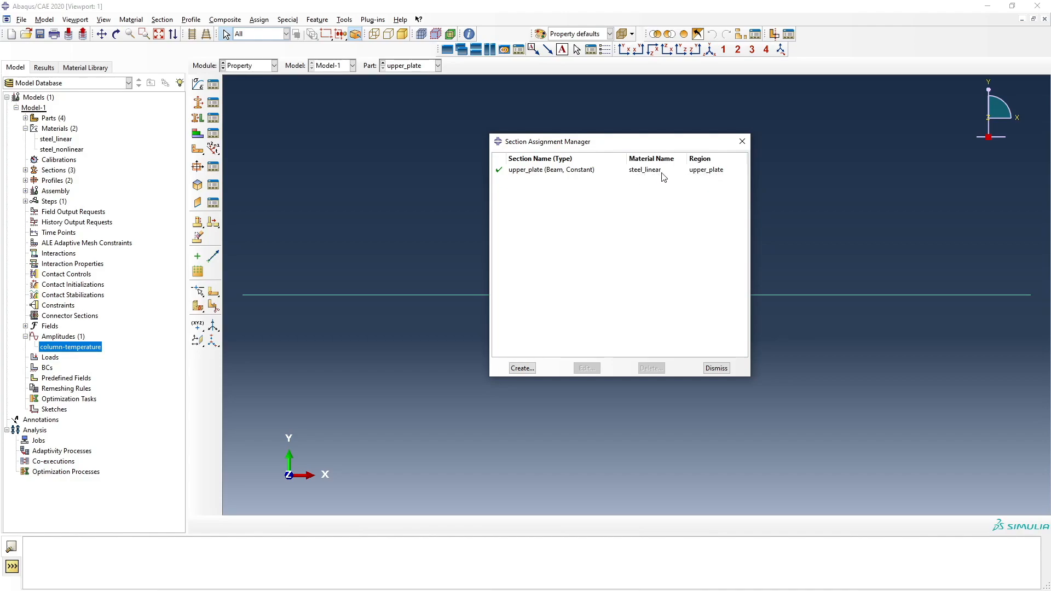
{"action": "left_click", "coordinate": [717, 368]}
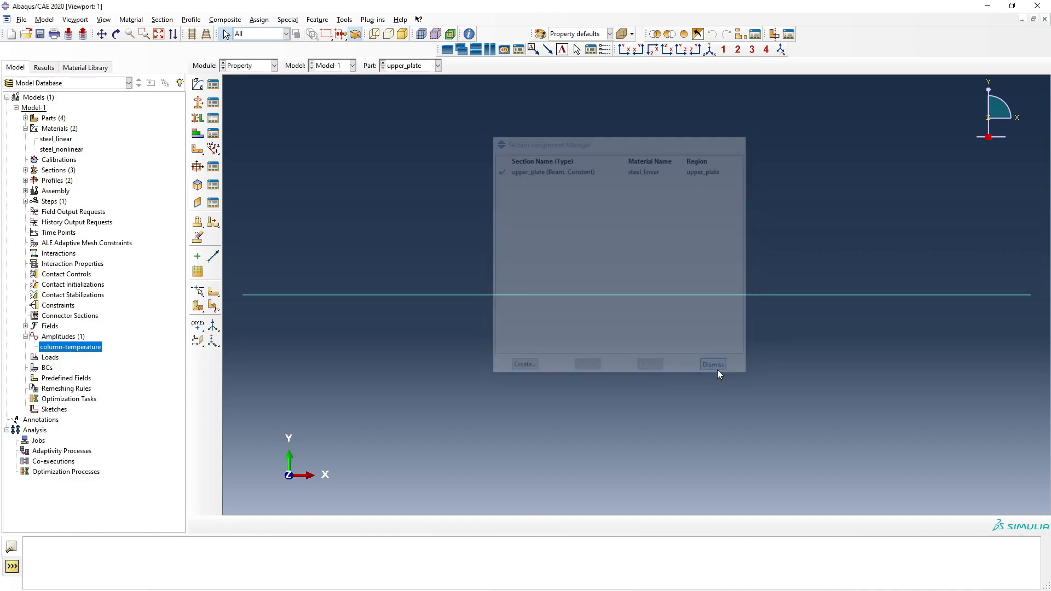
Assign the column section to the column part's line through a new set named column, and check the assignment
{"action": "left_click", "coordinate": [438, 65]}
{"action": "left_click", "coordinate": [428, 80]}
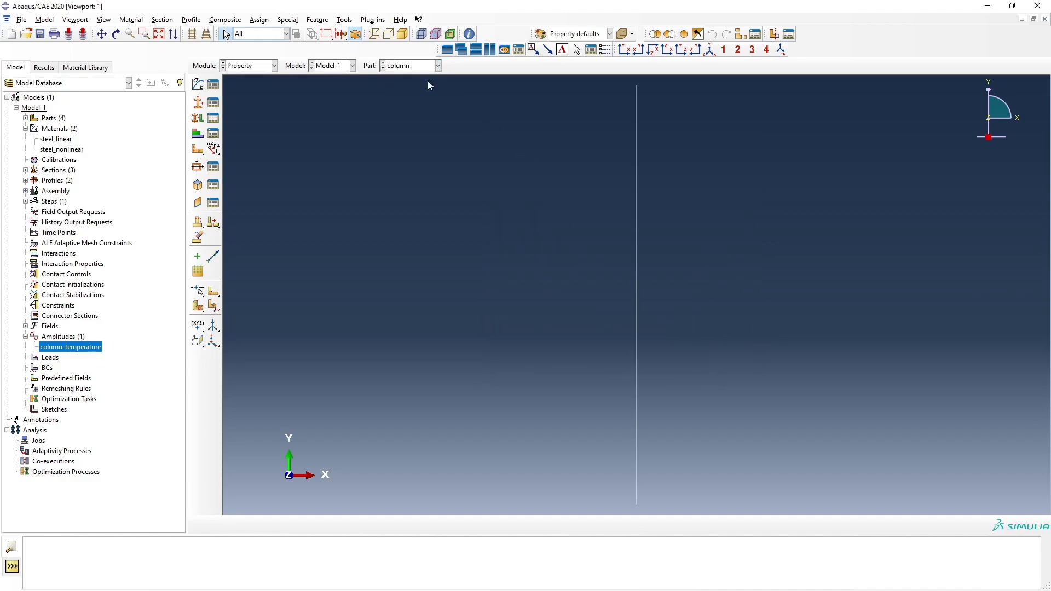
{"action": "left_click", "coordinate": [198, 119]}
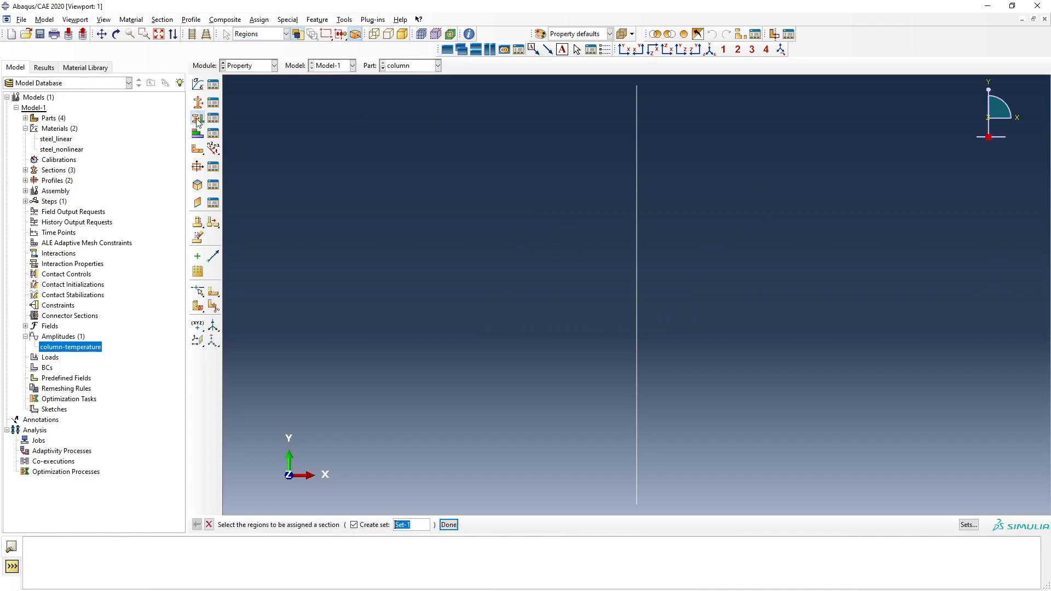
{"action": "double_click", "coordinate": [417, 525]}
{"action": "type", "text": "column"}
{"action": "left_click", "coordinate": [636, 294]}
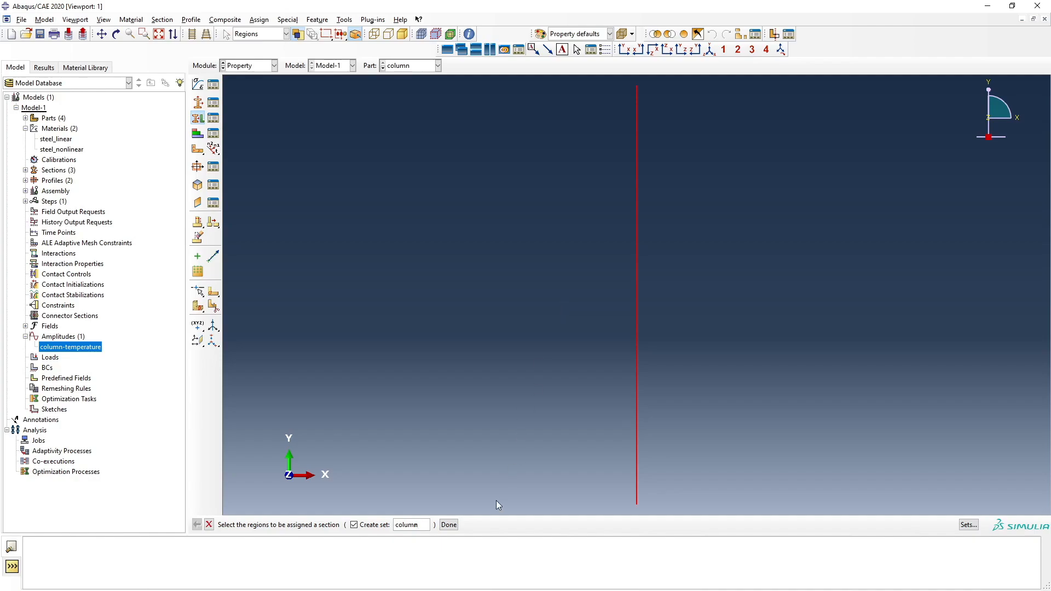
{"action": "left_click", "coordinate": [450, 525]}
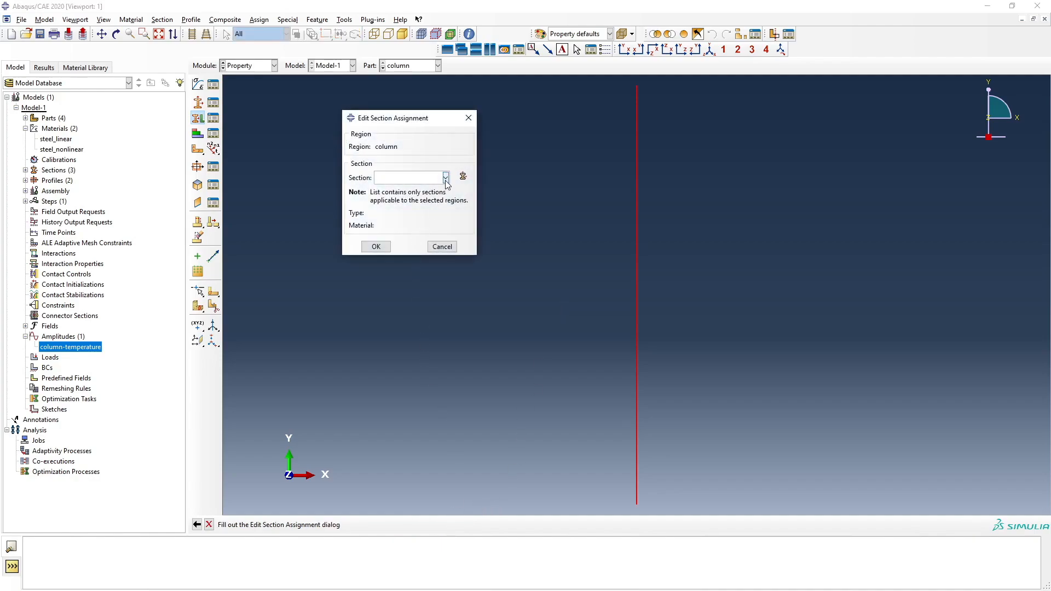
{"action": "left_click", "coordinate": [446, 177]}
{"action": "left_click", "coordinate": [388, 190]}
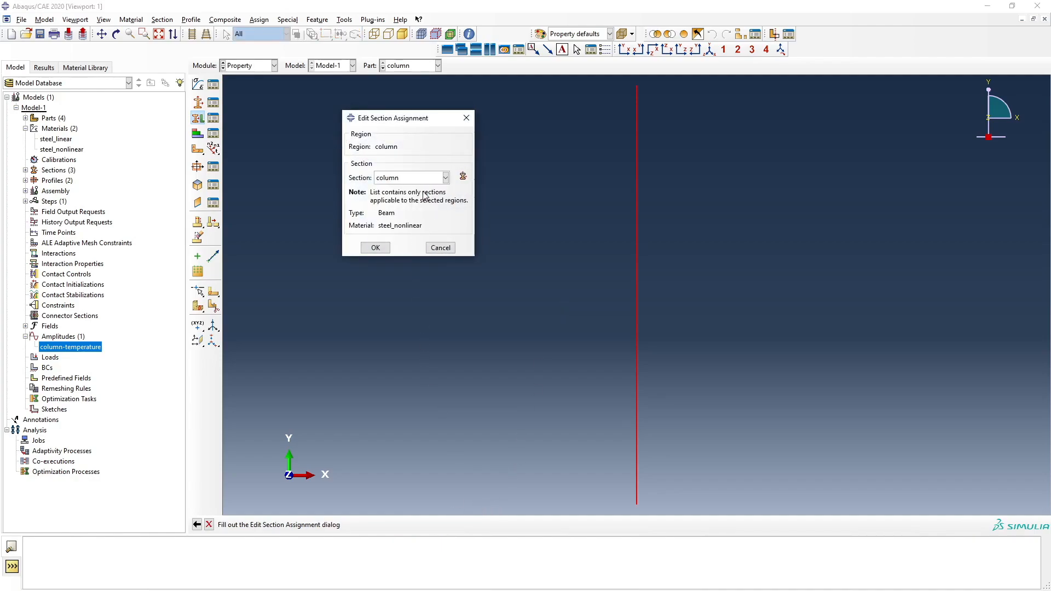
{"action": "left_click", "coordinate": [376, 248]}
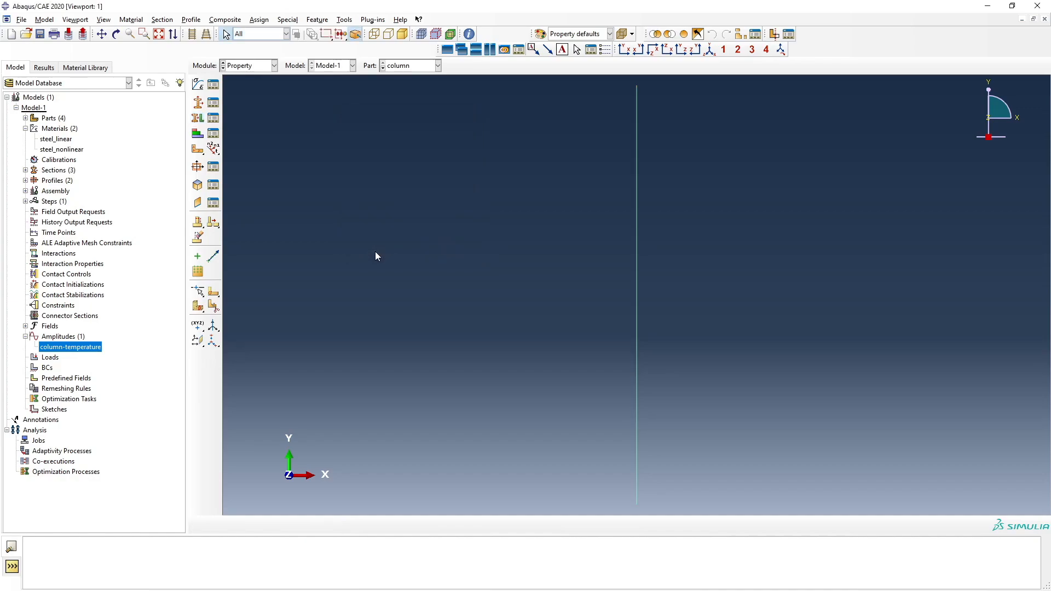
{"action": "left_click", "coordinate": [213, 133]}
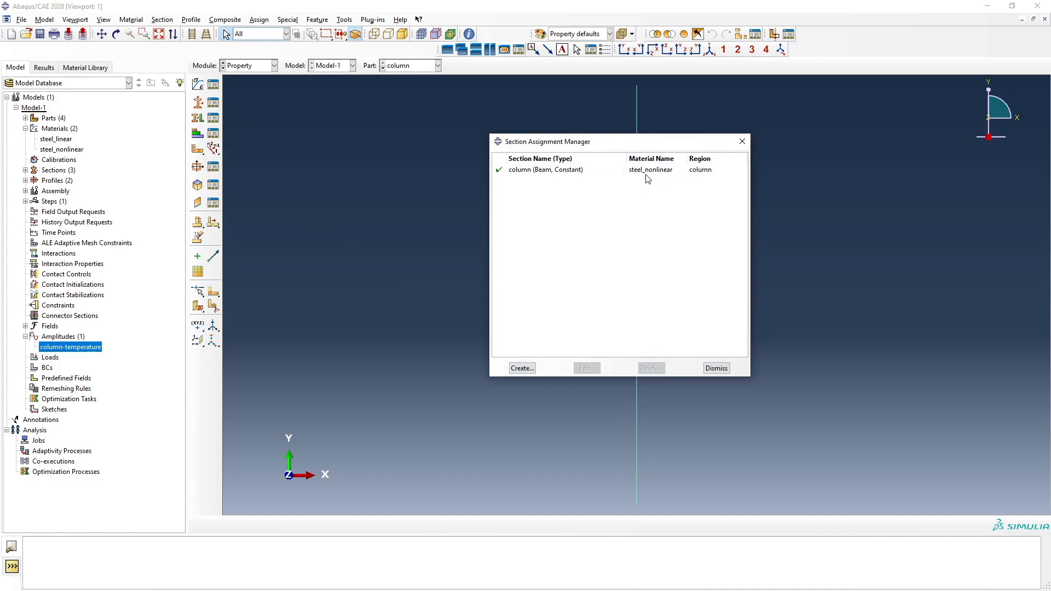
{"action": "left_click", "coordinate": [720, 369]}
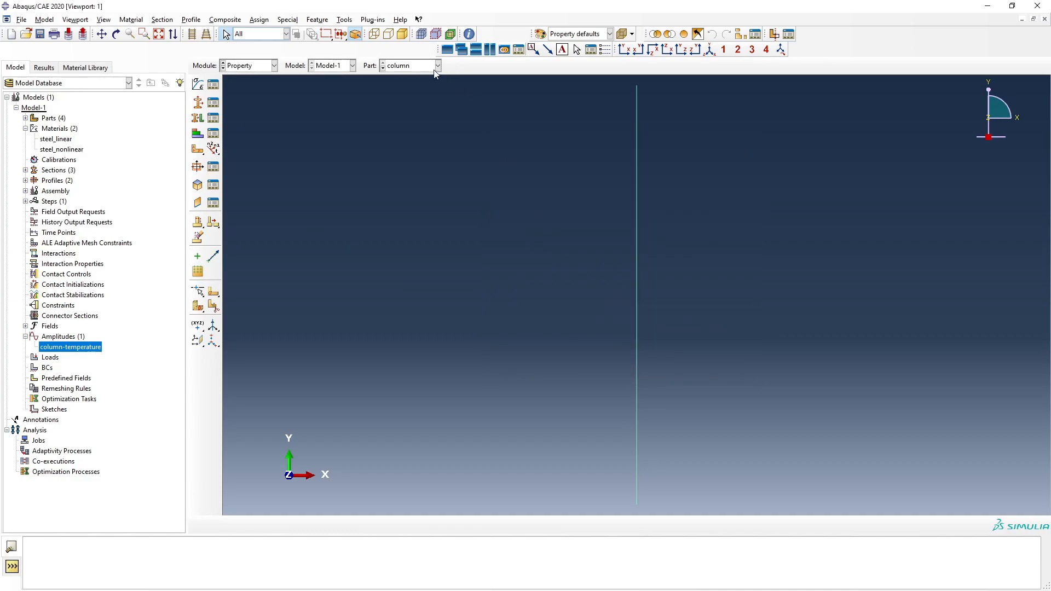
Assign the lower_plate section to the lower_plate part's line through a new set named lower_plate
{"action": "left_click", "coordinate": [438, 67]}
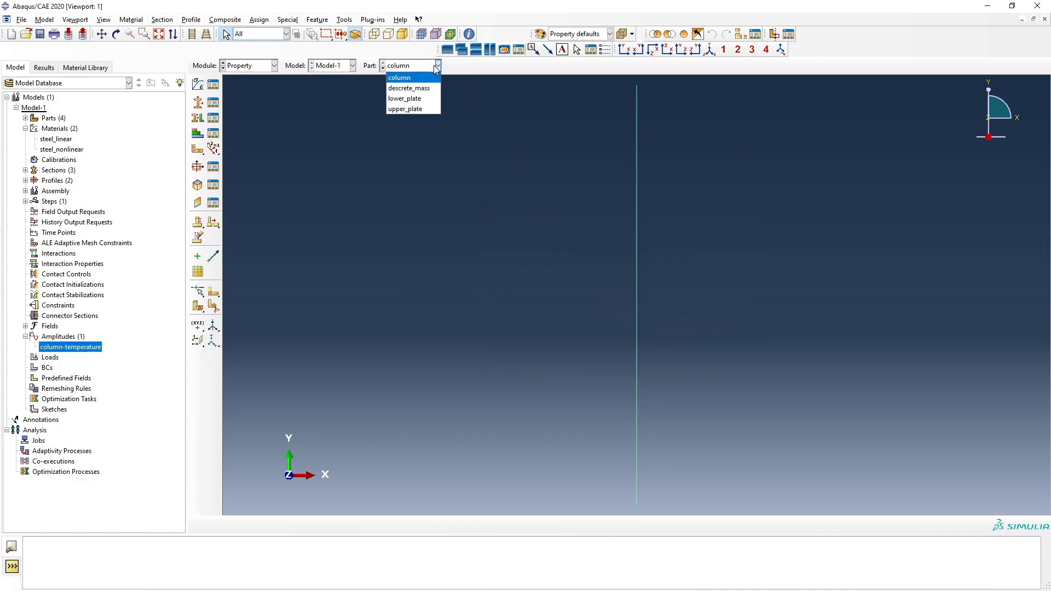
{"action": "left_click", "coordinate": [420, 100]}
{"action": "left_click", "coordinate": [215, 124]}
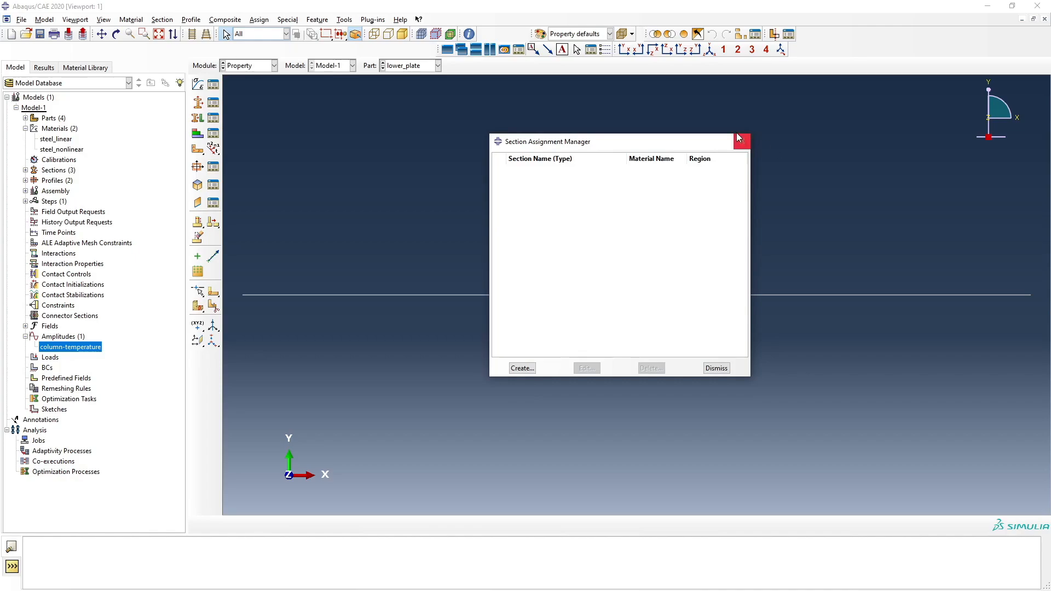
{"action": "left_click", "coordinate": [742, 143]}
{"action": "left_click", "coordinate": [198, 119]}
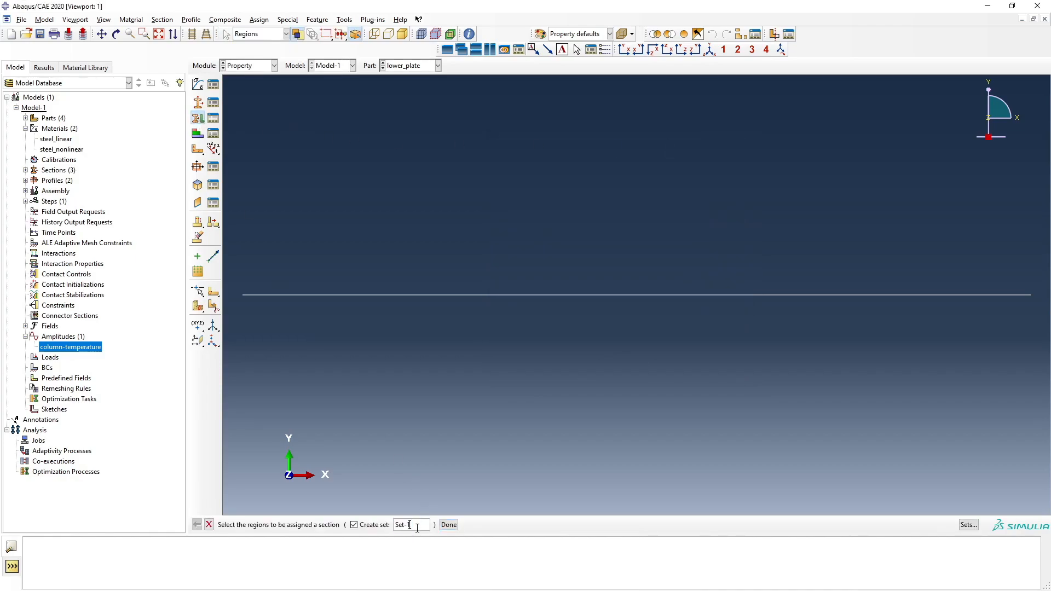
{"action": "key", "text": "BackSpace"}
{"action": "left_click", "coordinate": [444, 295]}
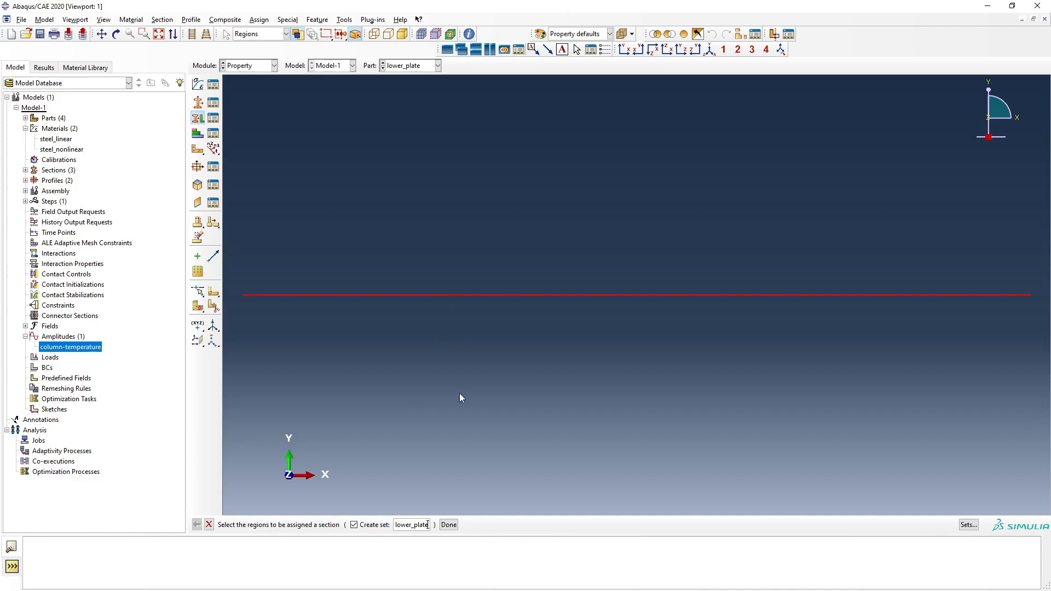
{"action": "left_click", "coordinate": [449, 525]}
{"action": "left_click", "coordinate": [418, 178]}
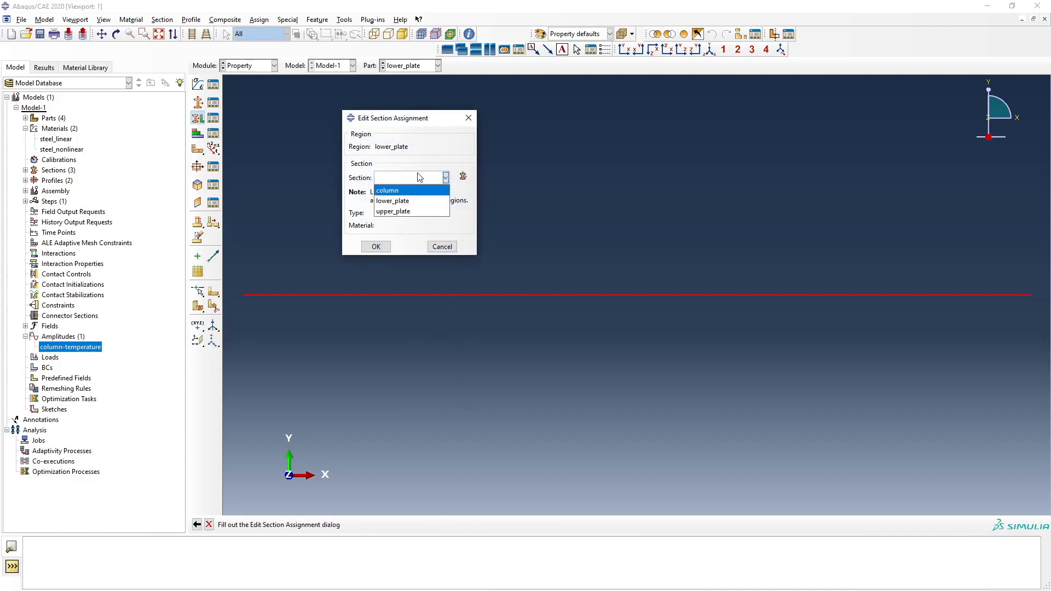
{"action": "left_click", "coordinate": [393, 201]}
{"action": "left_click", "coordinate": [376, 246]}
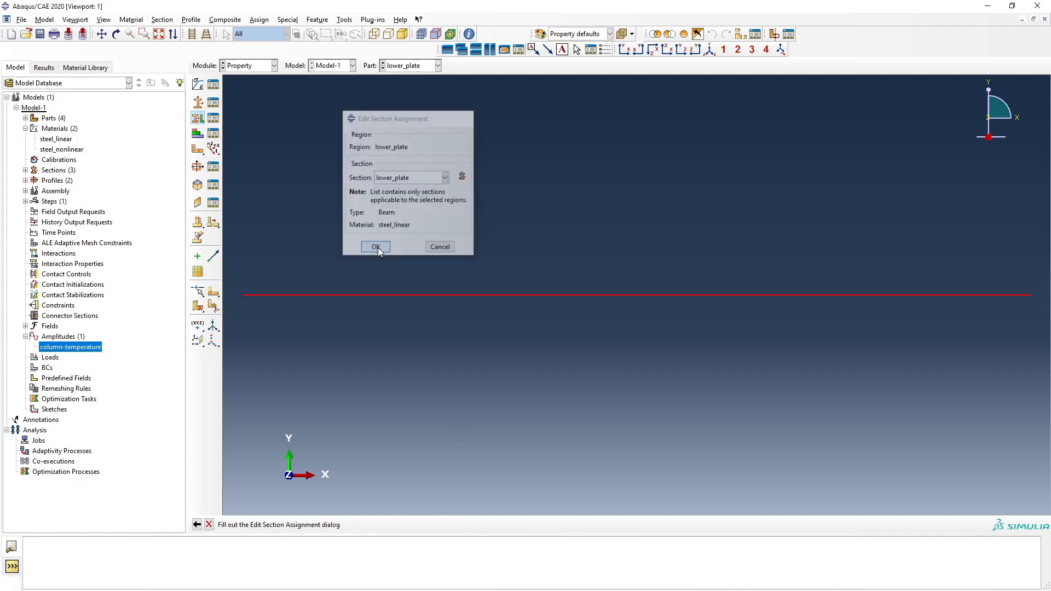
Check the section assignments of the lower_plate, upper_plate and column parts, and review the list of beam profiles
{"action": "left_click", "coordinate": [213, 133]}
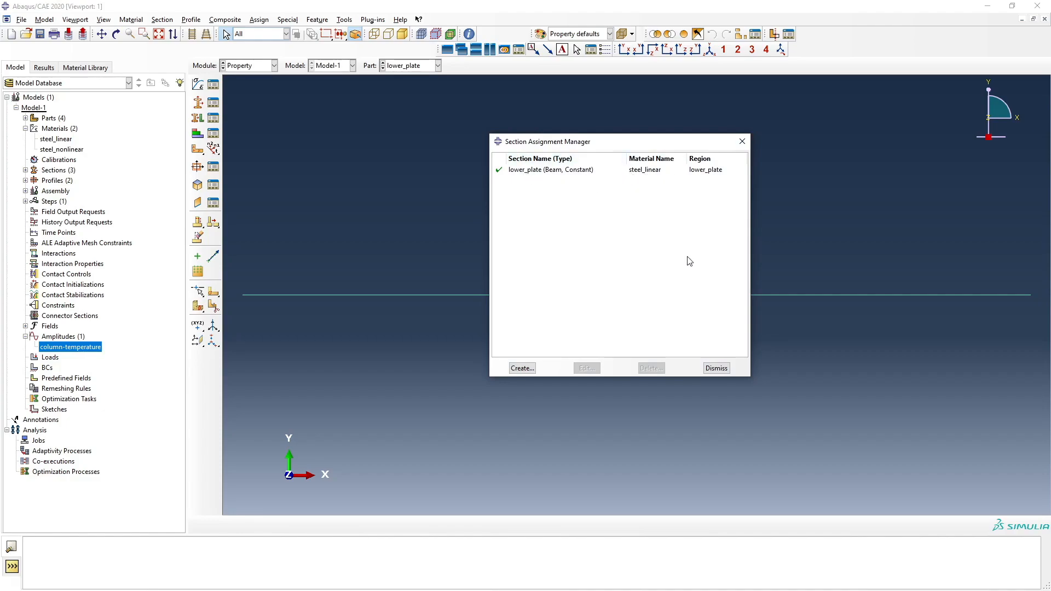
{"action": "left_click", "coordinate": [716, 369]}
{"action": "left_click", "coordinate": [438, 66]}
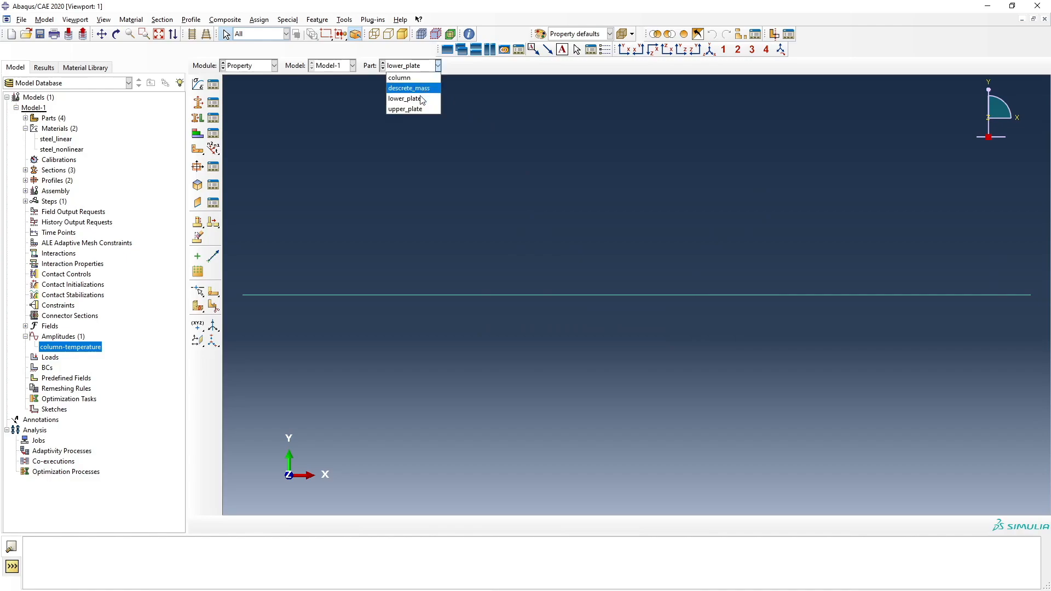
{"action": "left_click", "coordinate": [405, 99]}
{"action": "left_click", "coordinate": [212, 121]}
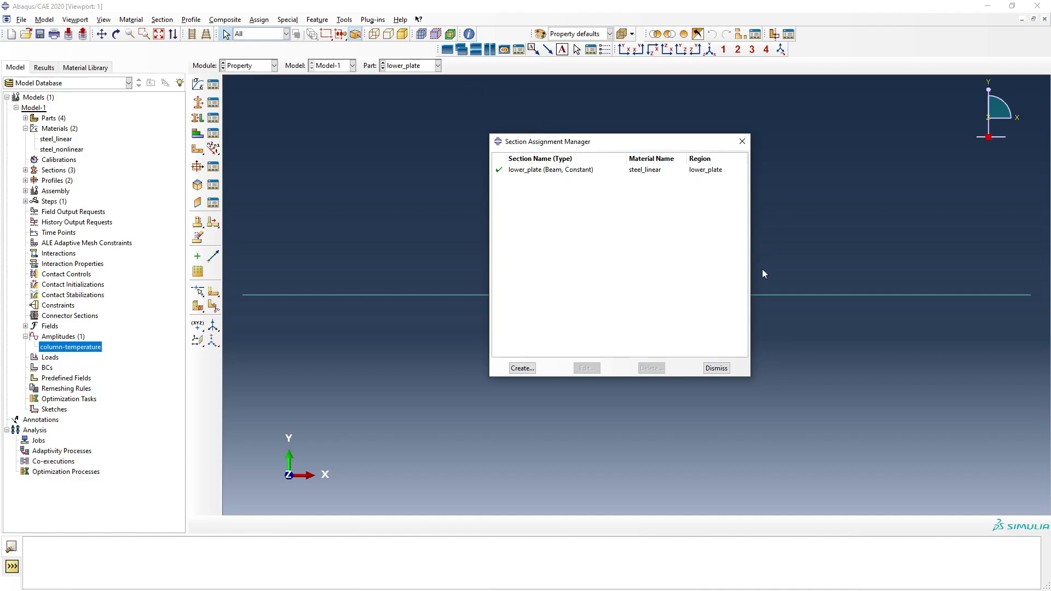
{"action": "left_click", "coordinate": [717, 368]}
{"action": "left_click", "coordinate": [438, 65]}
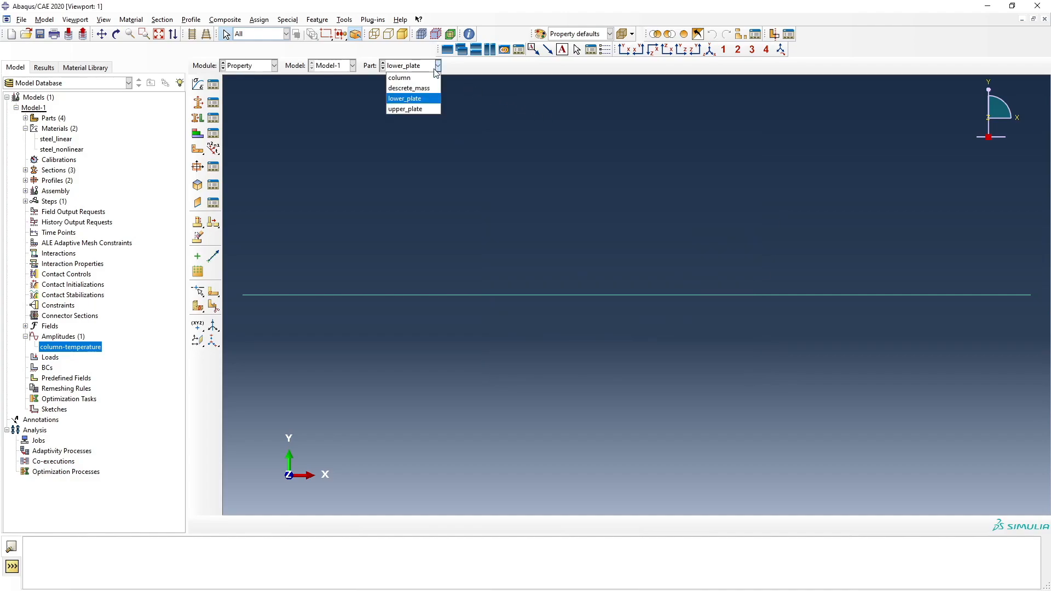
{"action": "left_click", "coordinate": [419, 107]}
{"action": "left_click", "coordinate": [213, 119]}
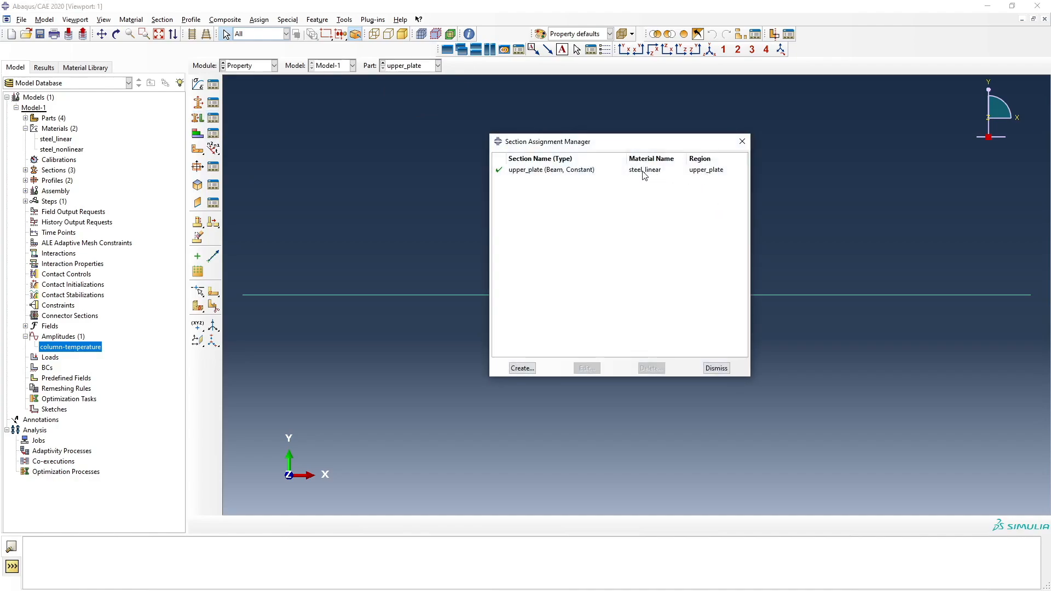
{"action": "left_click", "coordinate": [717, 369]}
{"action": "left_click", "coordinate": [433, 66]}
{"action": "left_click", "coordinate": [405, 77]}
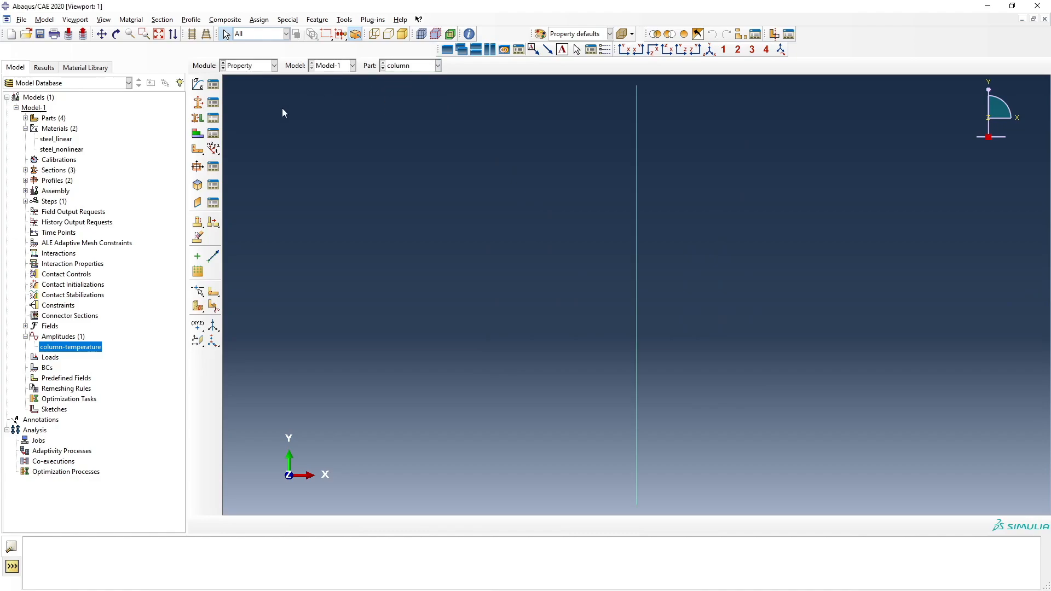
{"action": "left_click", "coordinate": [213, 119]}
{"action": "left_click", "coordinate": [213, 166]}
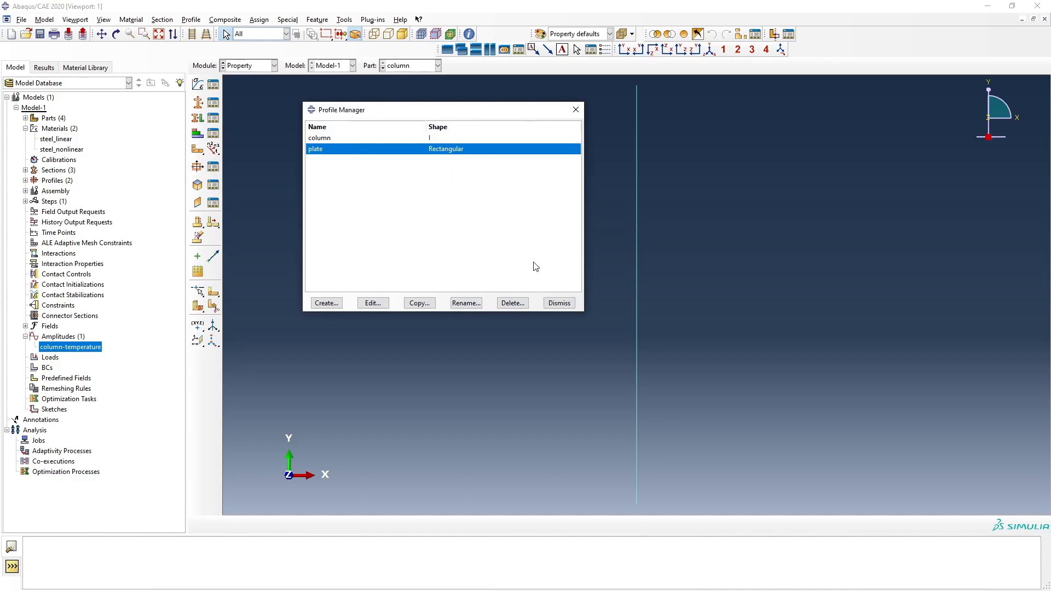
{"action": "left_click", "coordinate": [559, 303]}
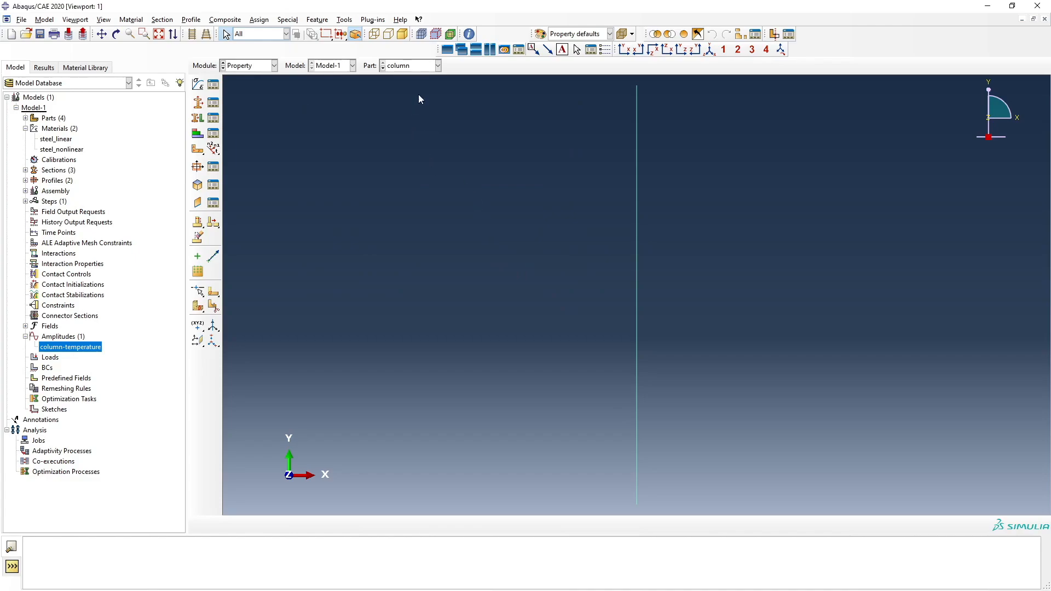
Assign a beam section orientation to the column part's column set with an n1 direction of 0.0,0.0,-1.0
{"action": "left_click", "coordinate": [428, 67]}
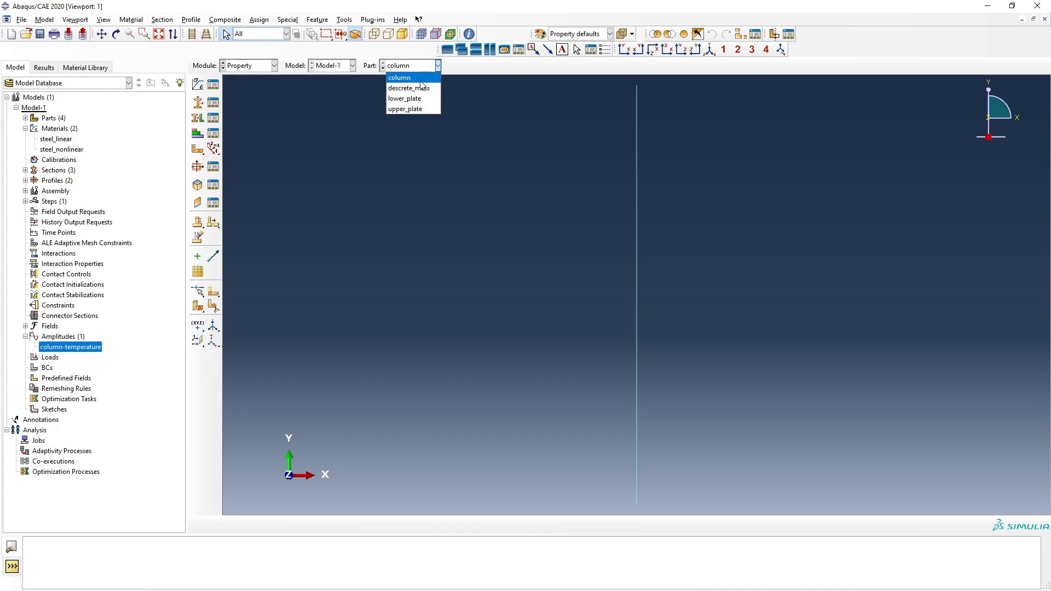
{"action": "left_click", "coordinate": [420, 81]}
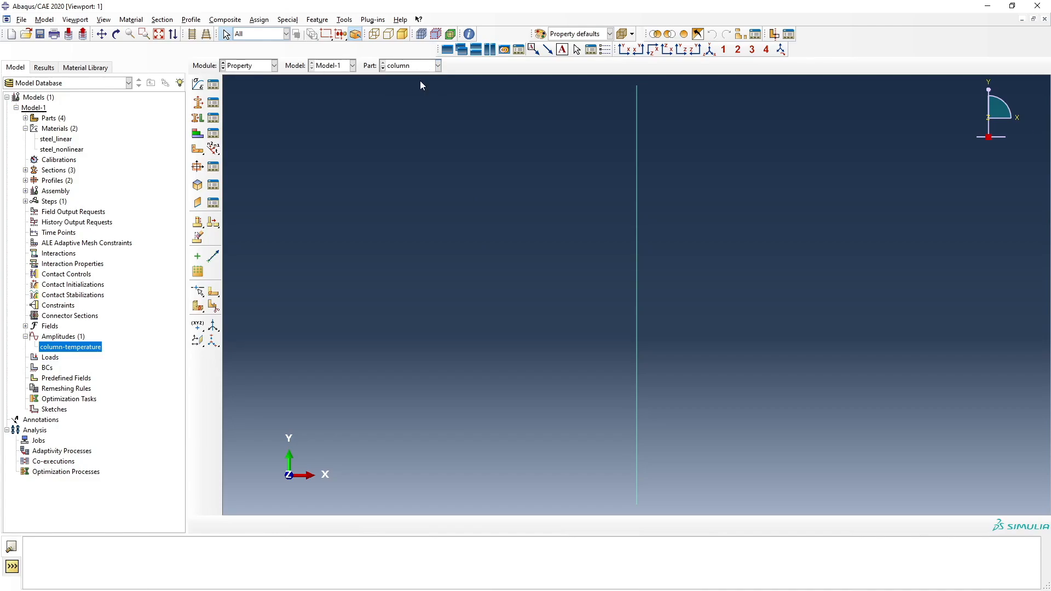
{"action": "left_click", "coordinate": [217, 153]}
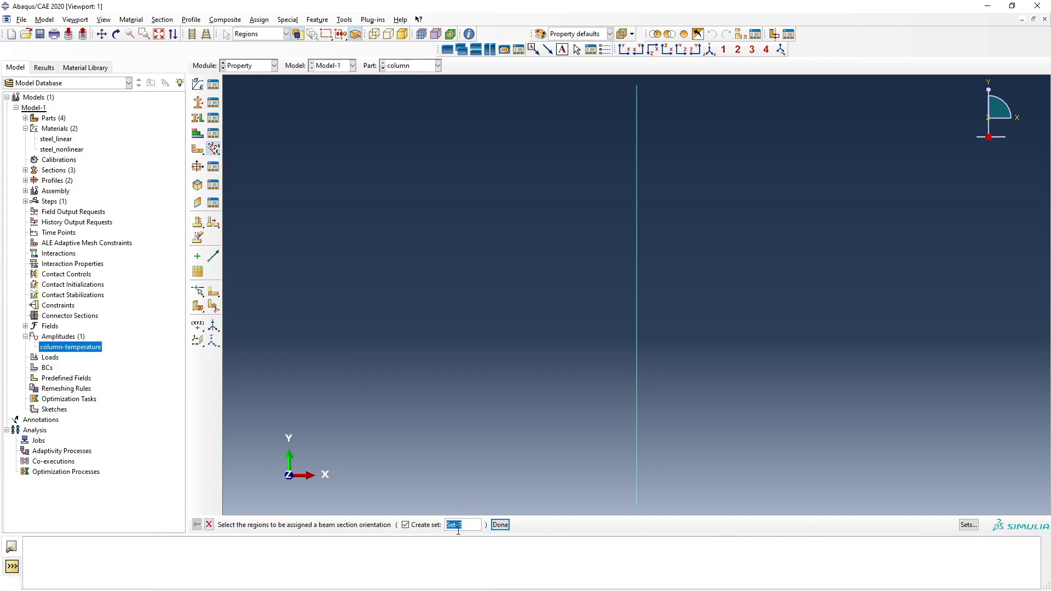
{"action": "left_click", "coordinate": [969, 526]}
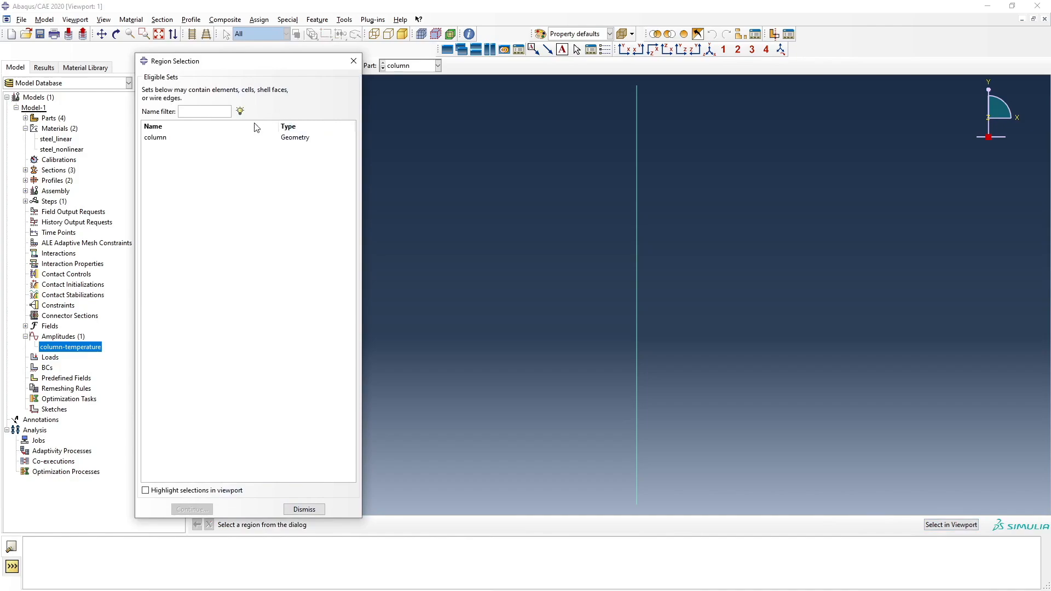
{"action": "left_click", "coordinate": [172, 139]}
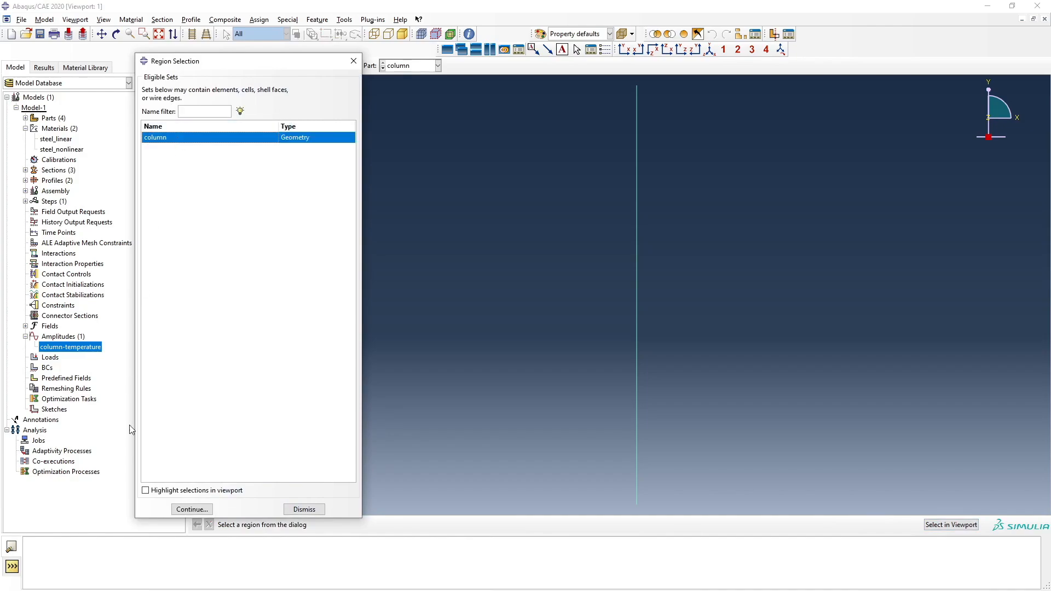
{"action": "left_click", "coordinate": [145, 490]}
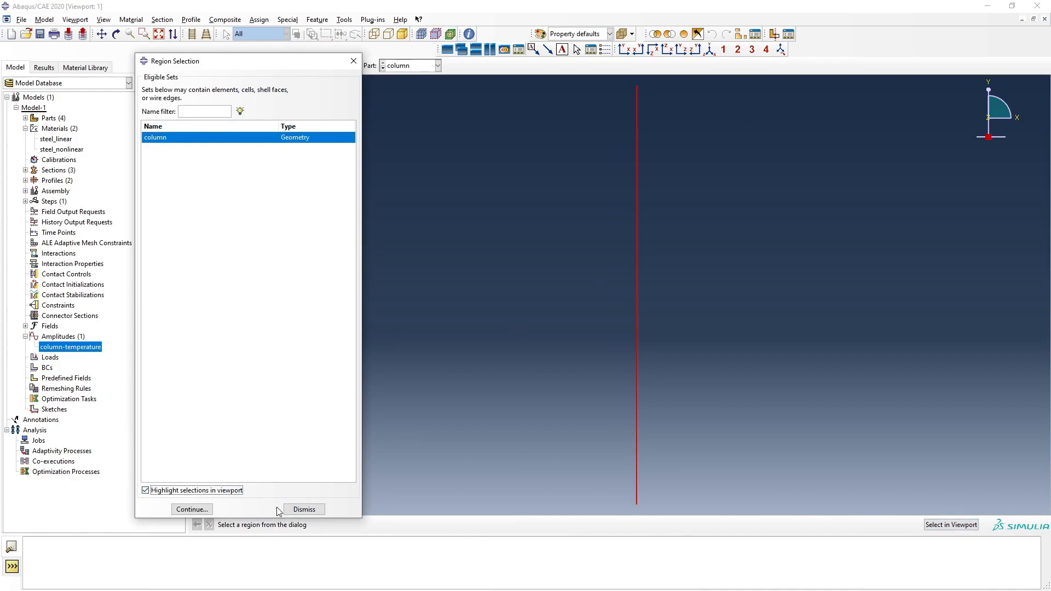
{"action": "left_click", "coordinate": [191, 509]}
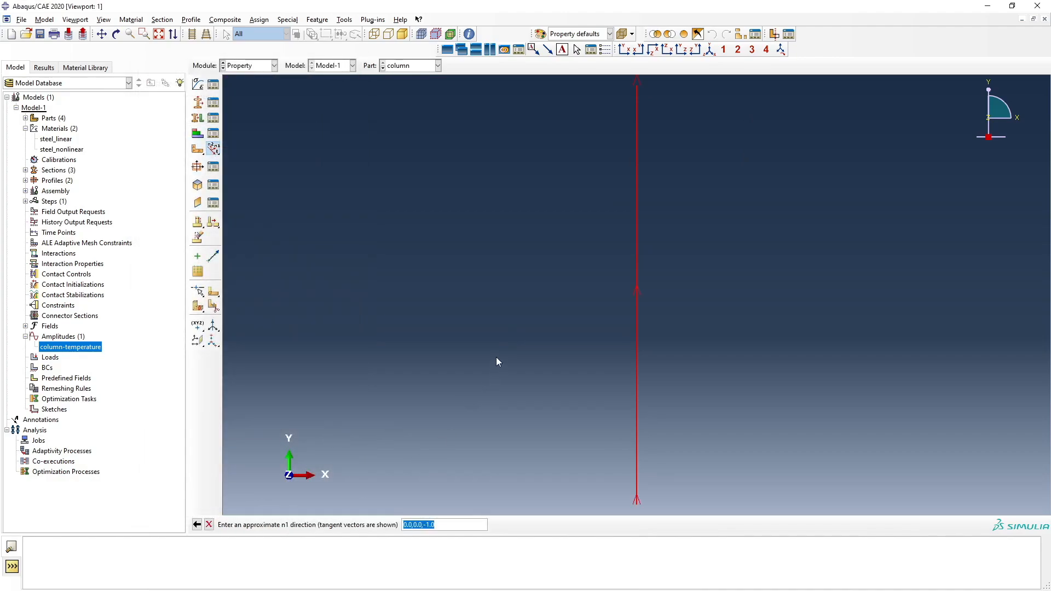
{"action": "key", "text": "Return"}
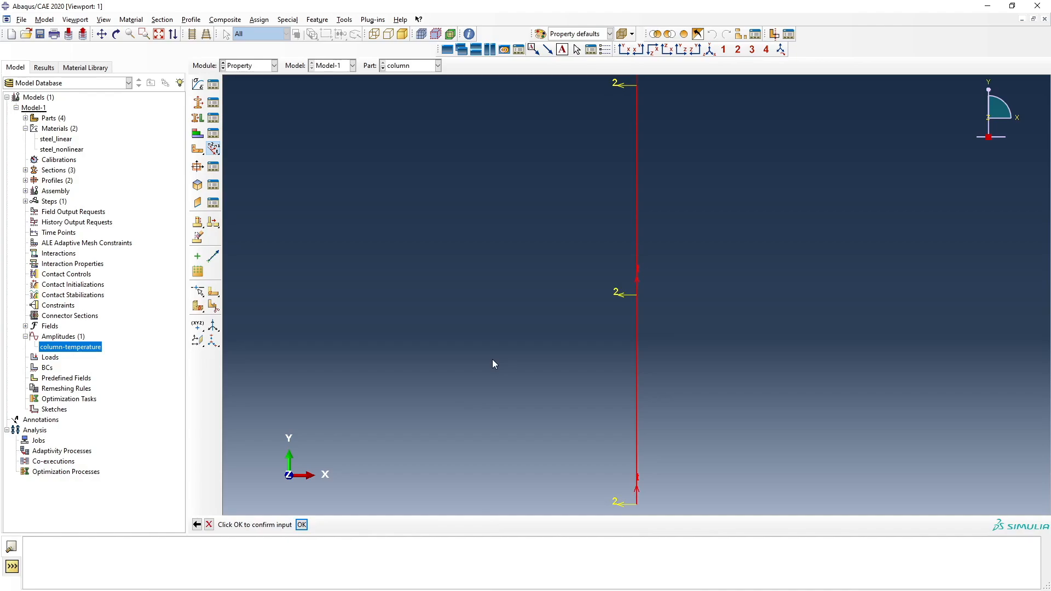
{"action": "left_click", "coordinate": [302, 525]}
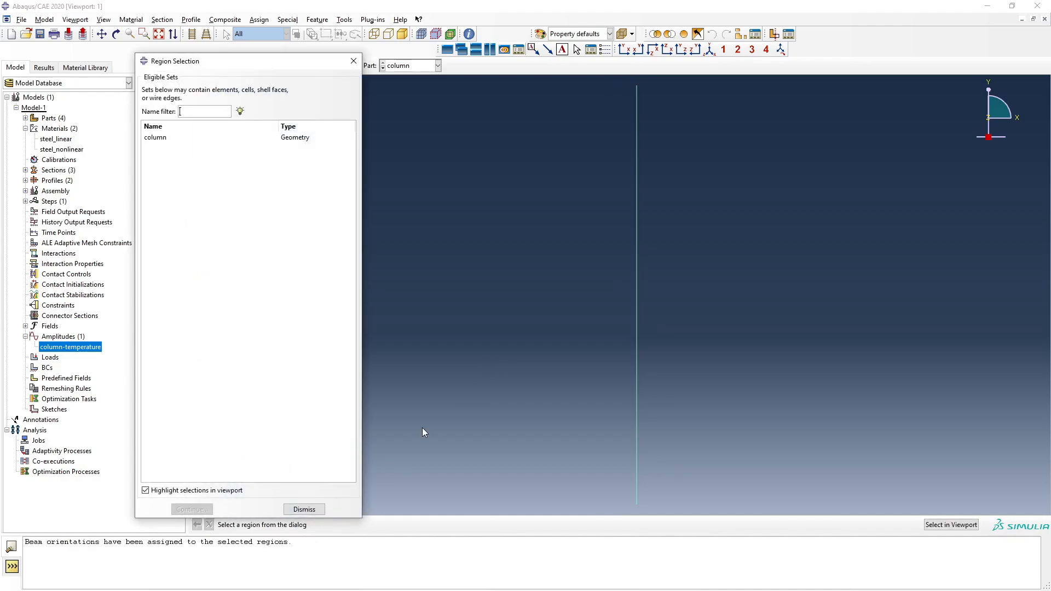
{"action": "left_click", "coordinate": [304, 510]}
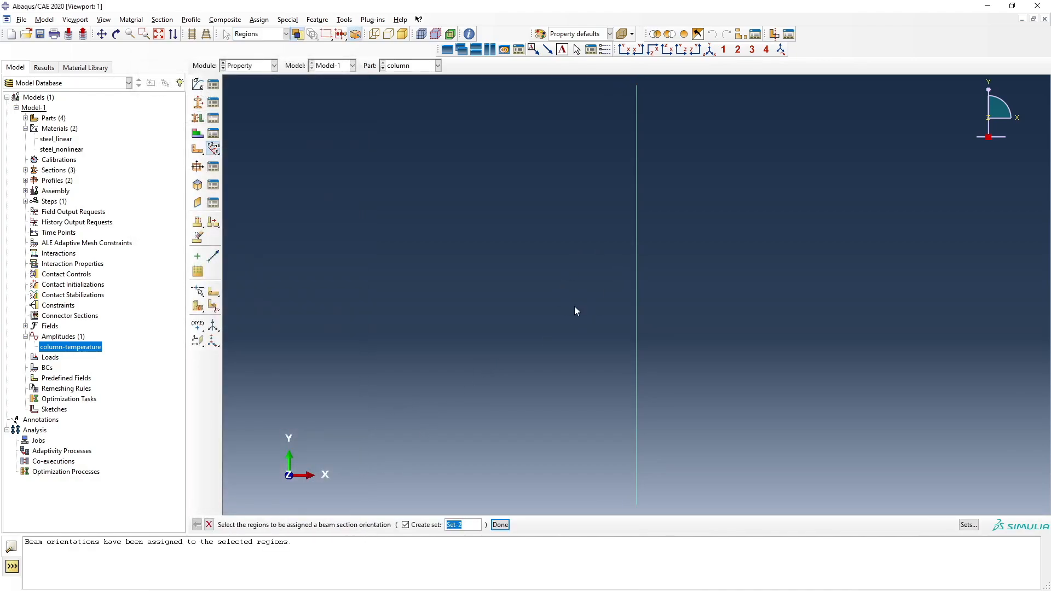
{"action": "left_click", "coordinate": [209, 524]}
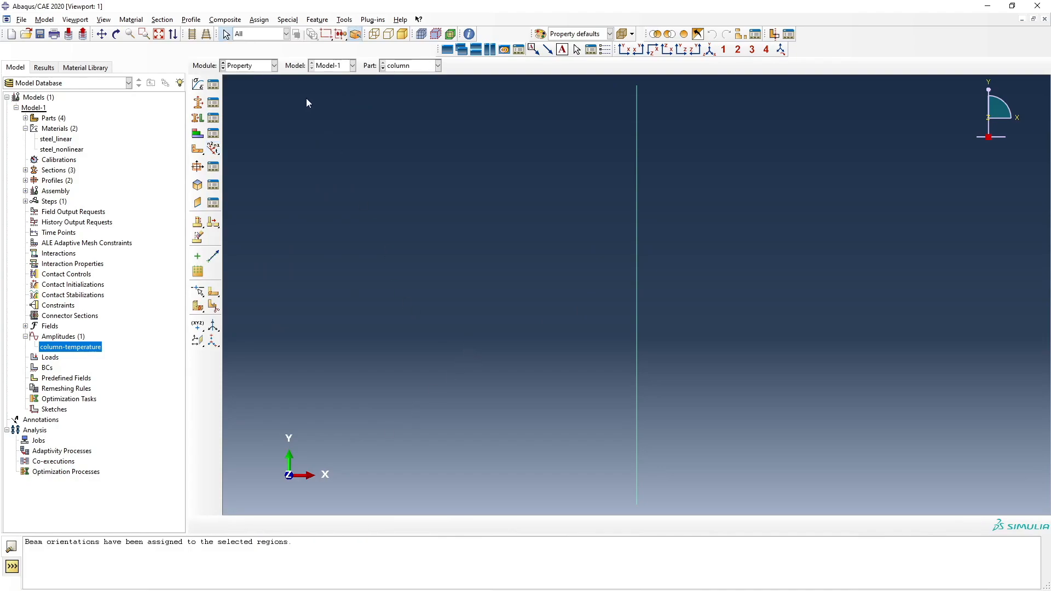
Turn on beam profile rendering in the assembly display options and inspect the column and plates from several angles
{"action": "left_click", "coordinate": [275, 66]}
{"action": "left_click", "coordinate": [260, 99]}
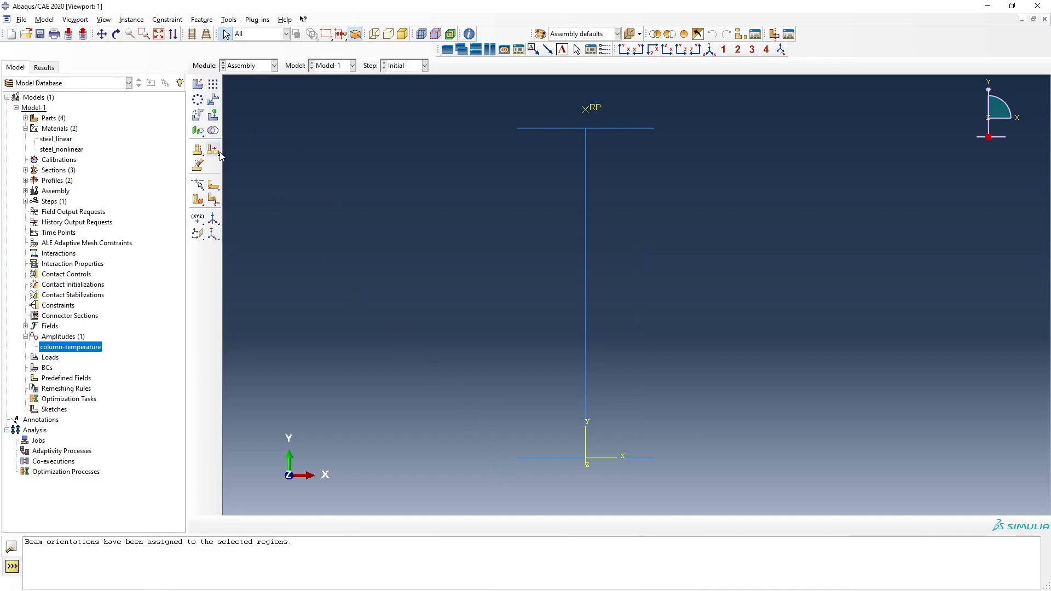
{"action": "left_click", "coordinate": [104, 20]}
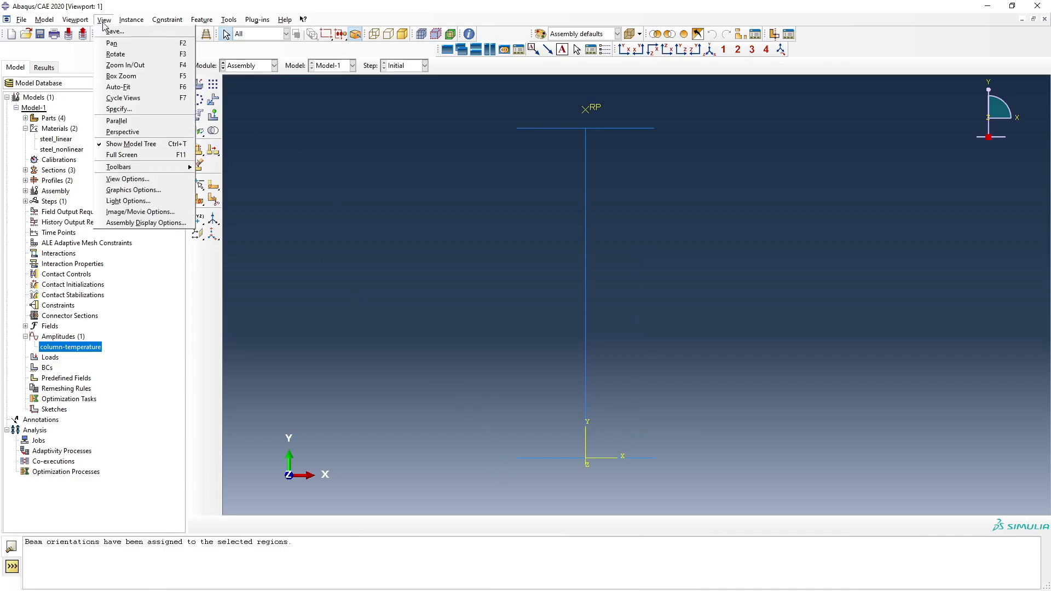
{"action": "left_click", "coordinate": [137, 223]}
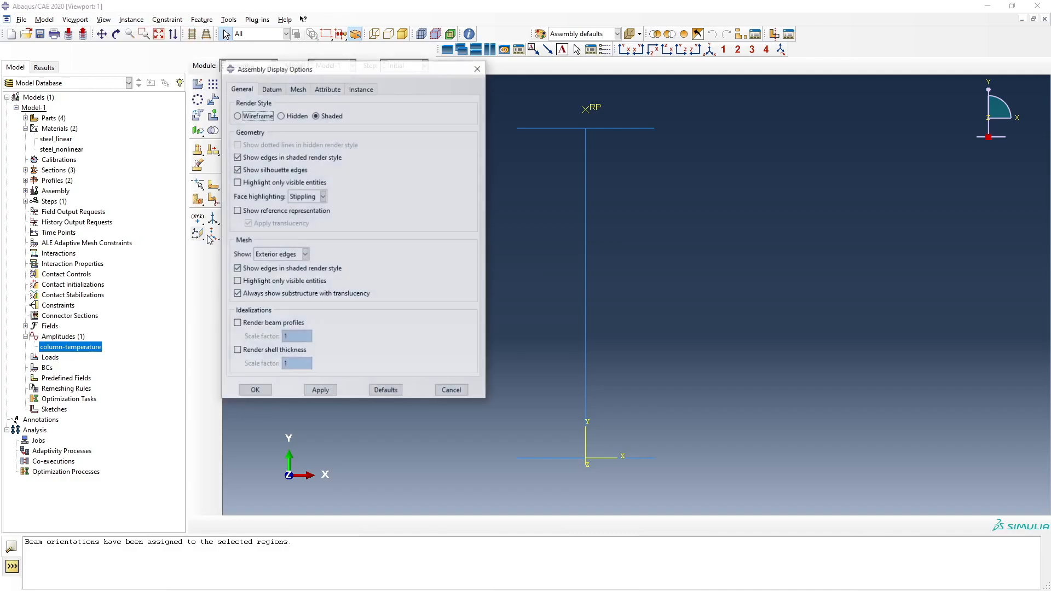
{"action": "left_click", "coordinate": [284, 326]}
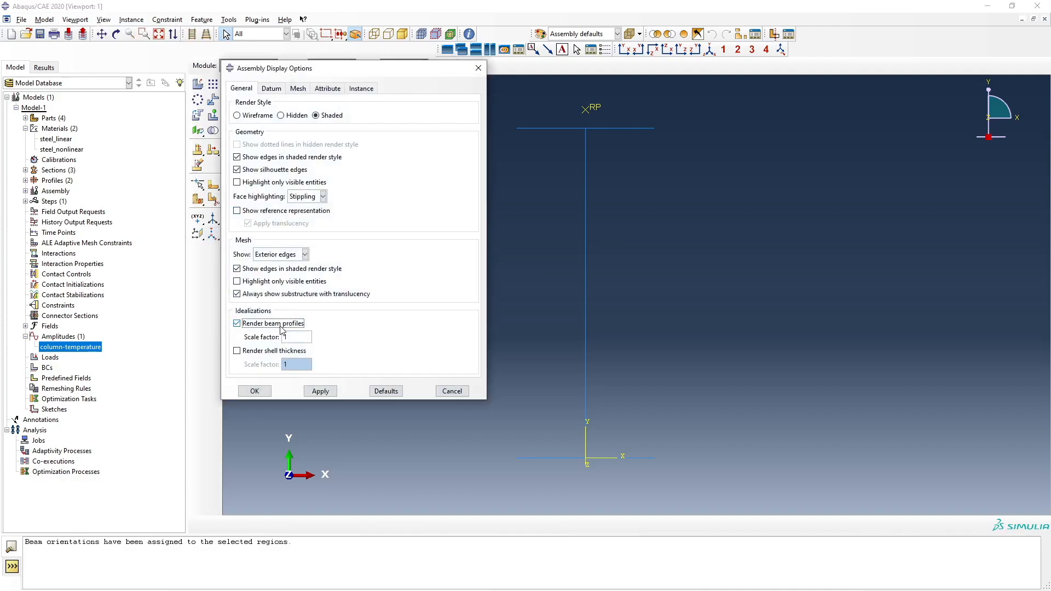
{"action": "left_click", "coordinate": [328, 392]}
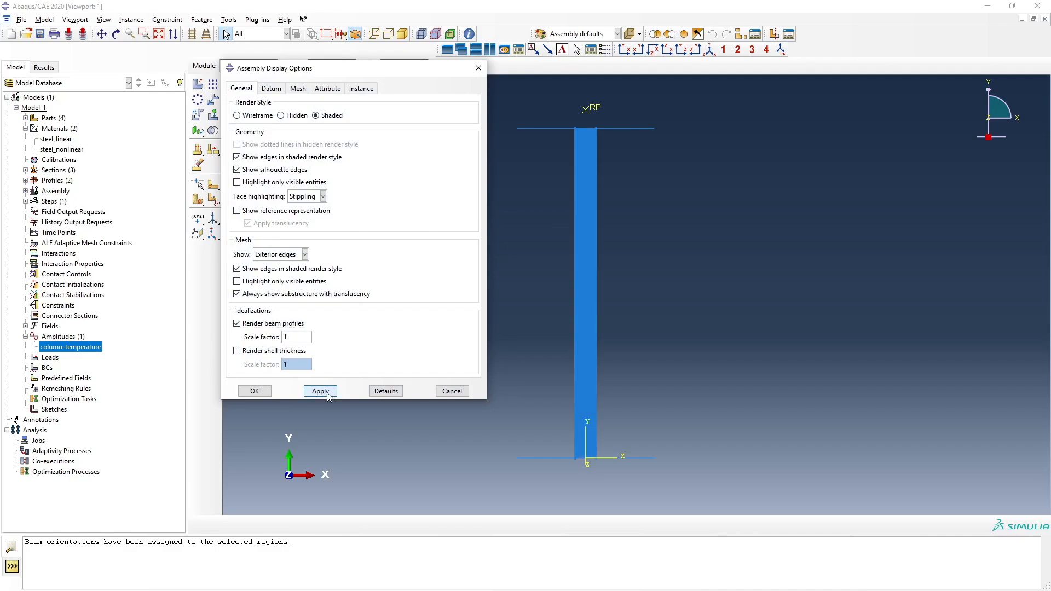
{"action": "left_click", "coordinate": [256, 392]}
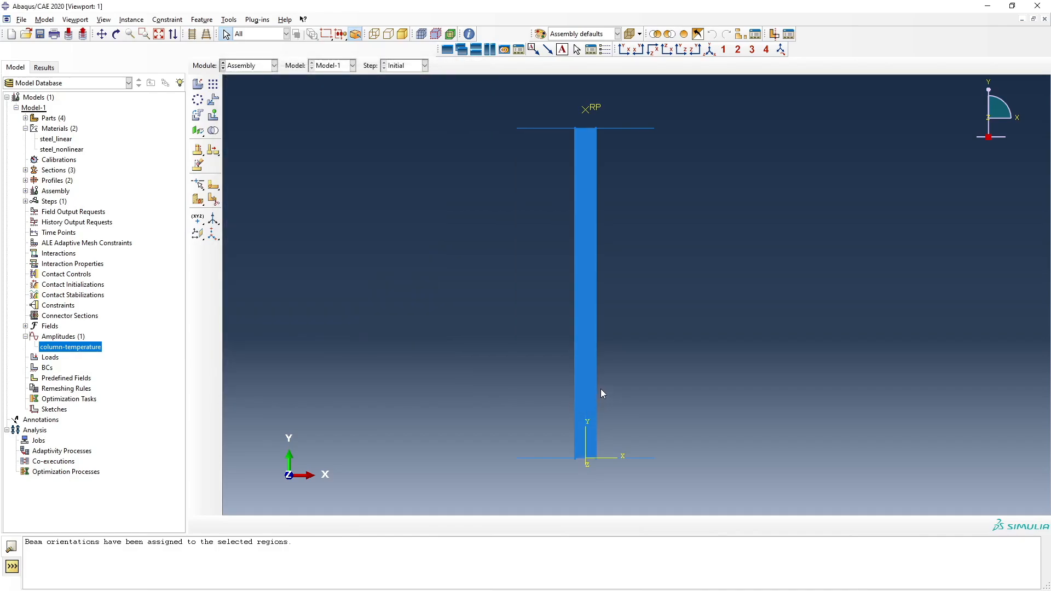
{"action": "left_click_drag", "start_coordinate": [585, 363], "coordinate": [720, 408], "text": "ctrl+alt"}
{"action": "left_click_drag", "start_coordinate": [580, 214], "coordinate": [618, 216], "text": "ctrl+alt"}
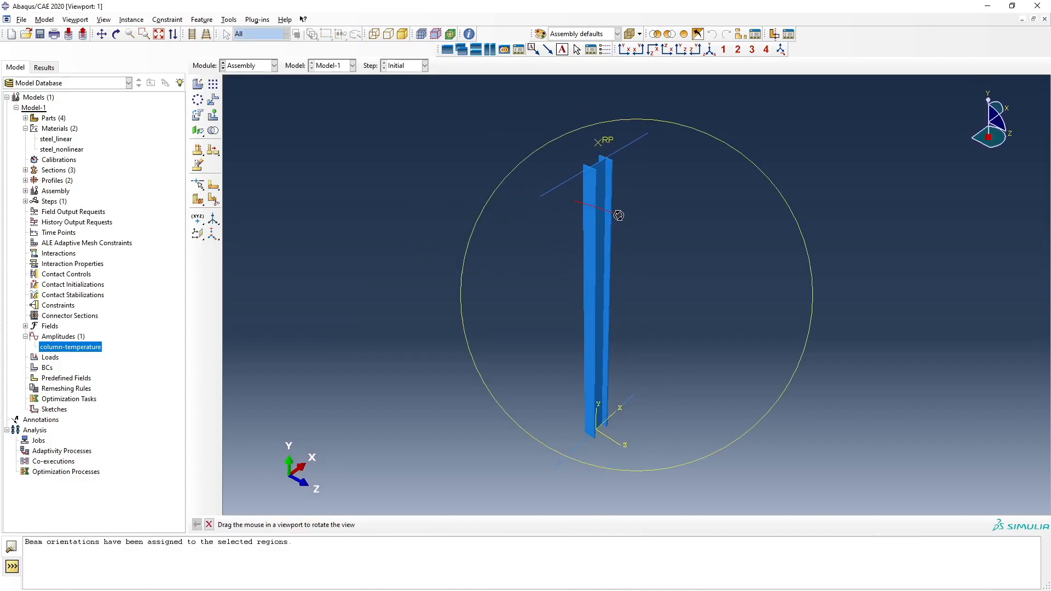
{"action": "left_click_drag", "start_coordinate": [598, 373], "coordinate": [561, 142], "text": "ctrl+alt"}
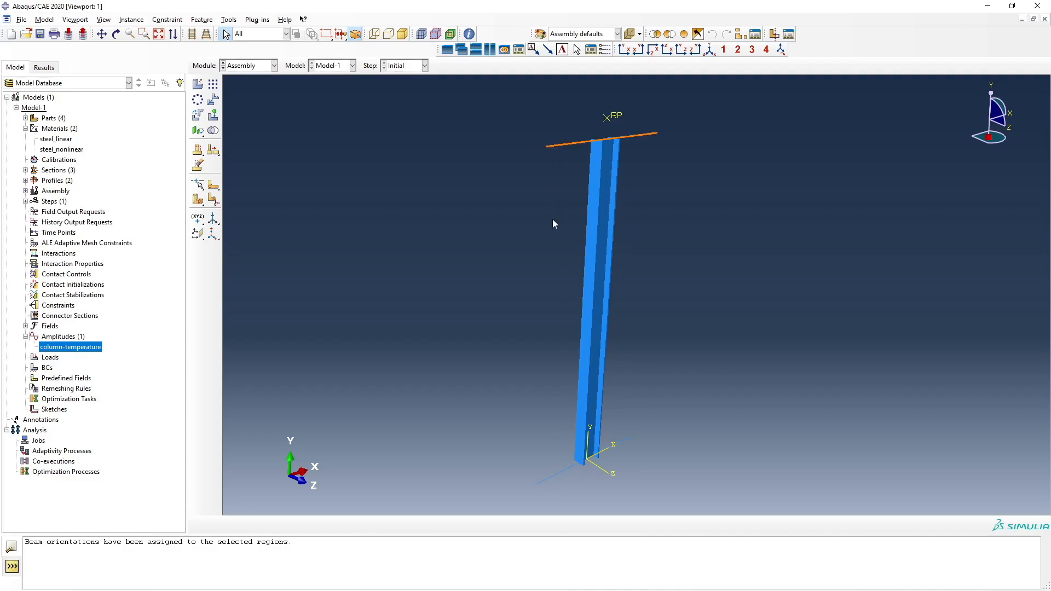
Assign a beam section orientation to the lower_plate part's lower_plate set with an n1 direction of 0.0,0.0,-1.0
{"action": "left_click", "coordinate": [268, 65]}
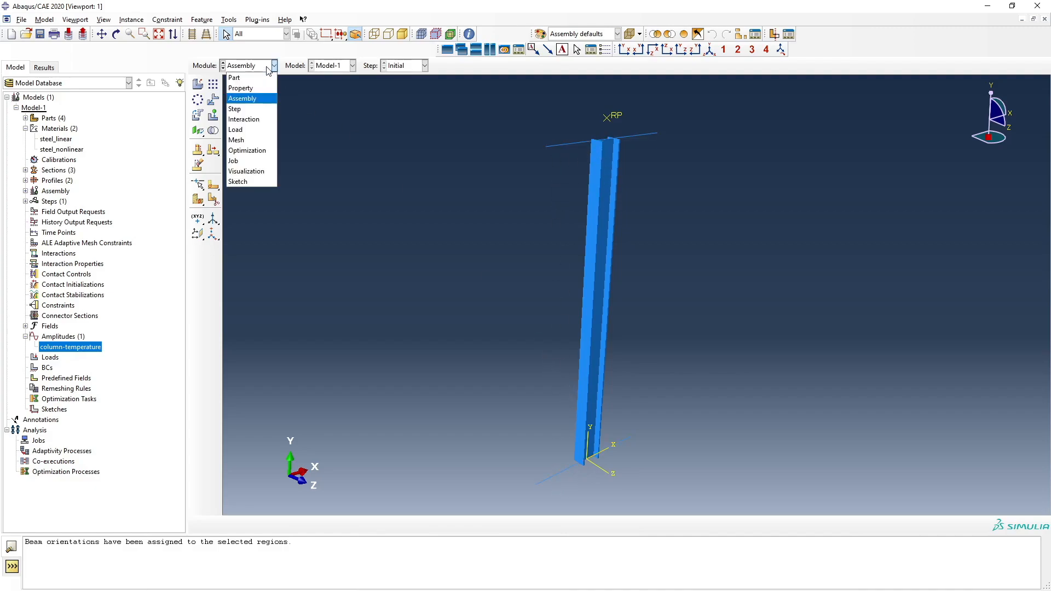
{"action": "left_click", "coordinate": [264, 95]}
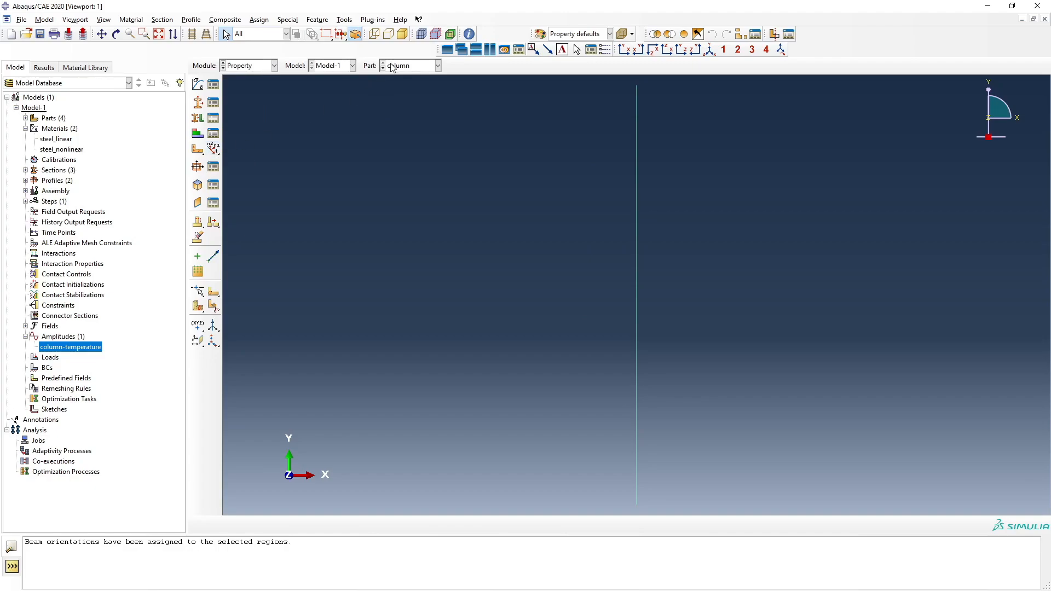
{"action": "left_click", "coordinate": [410, 65]}
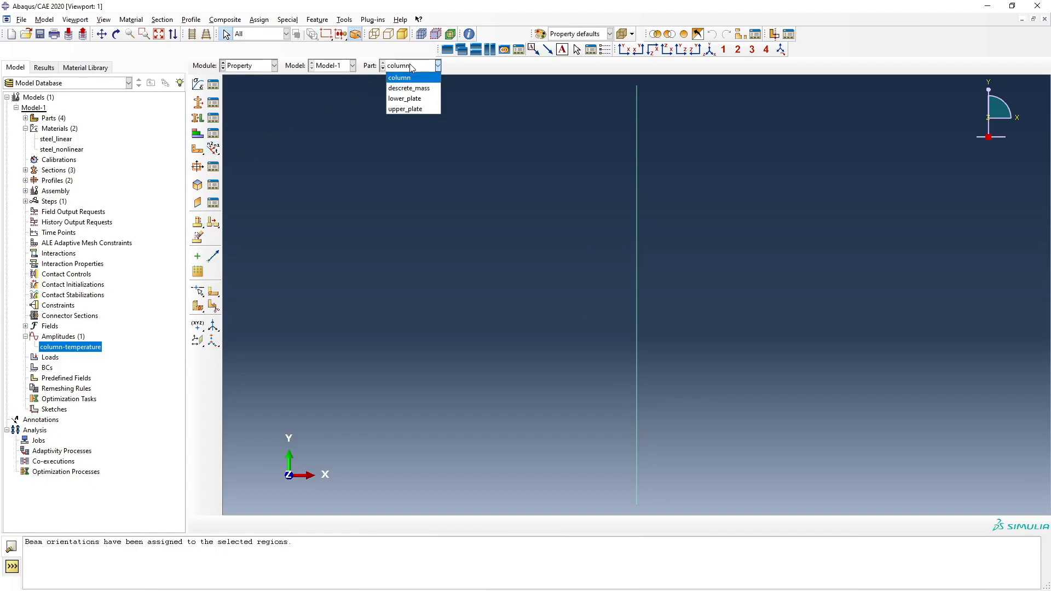
{"action": "left_click", "coordinate": [408, 99]}
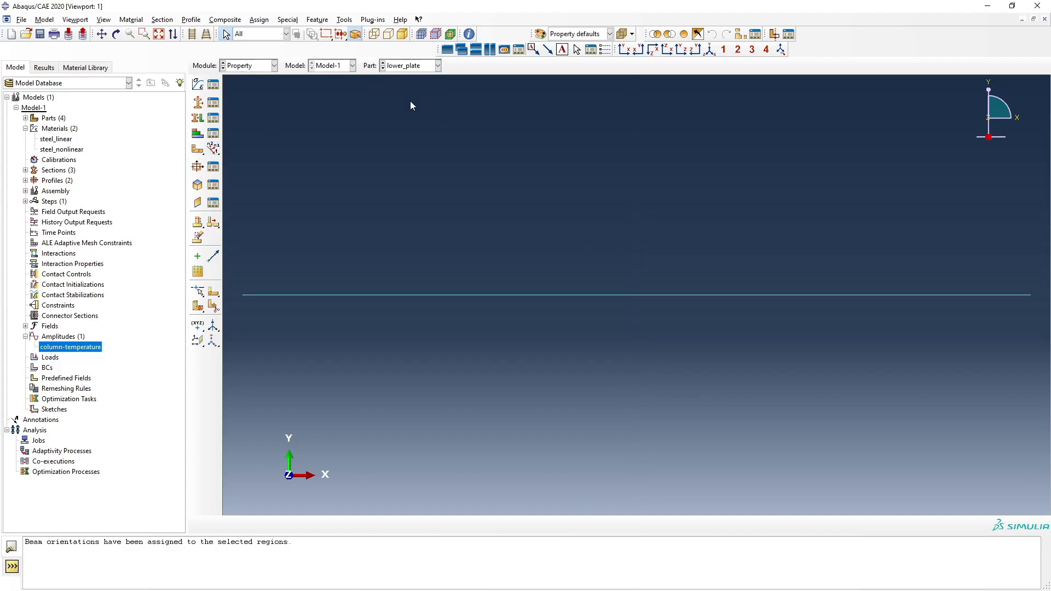
{"action": "left_click", "coordinate": [214, 148]}
{"action": "left_click", "coordinate": [165, 139]}
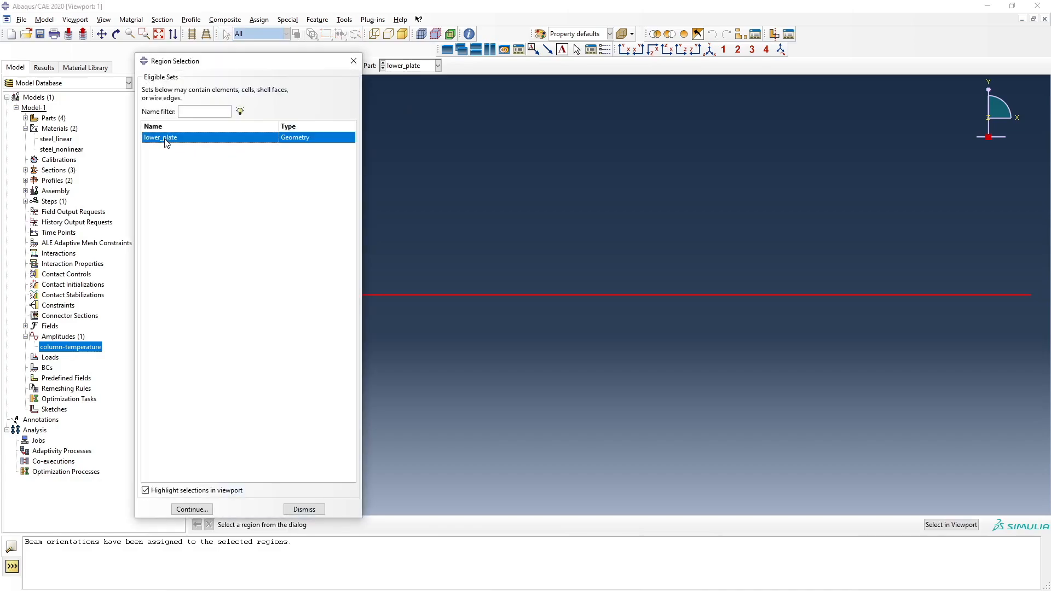
{"action": "left_click", "coordinate": [192, 509]}
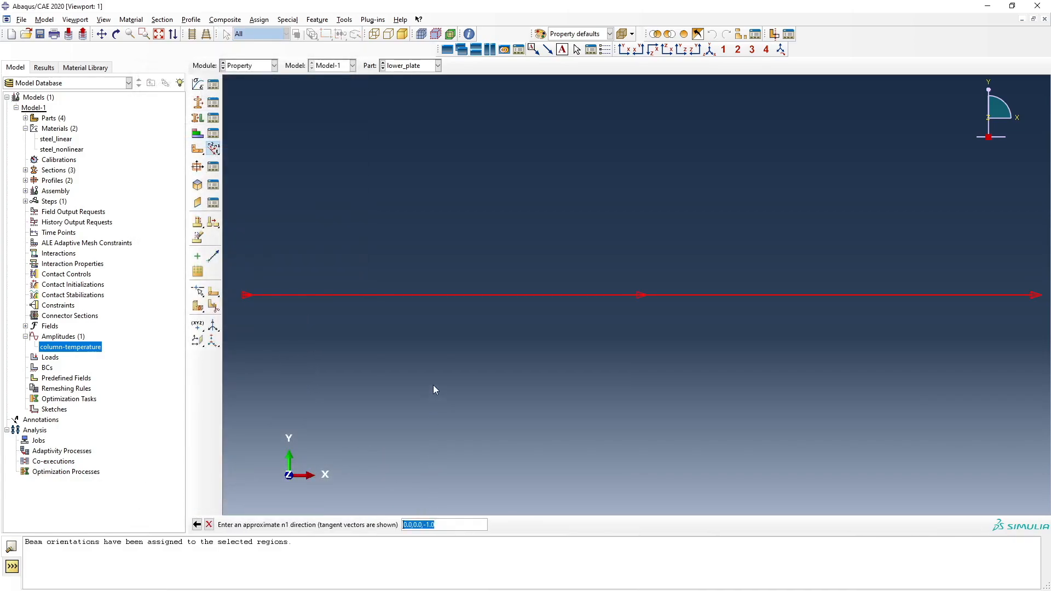
{"action": "key", "text": "Return"}
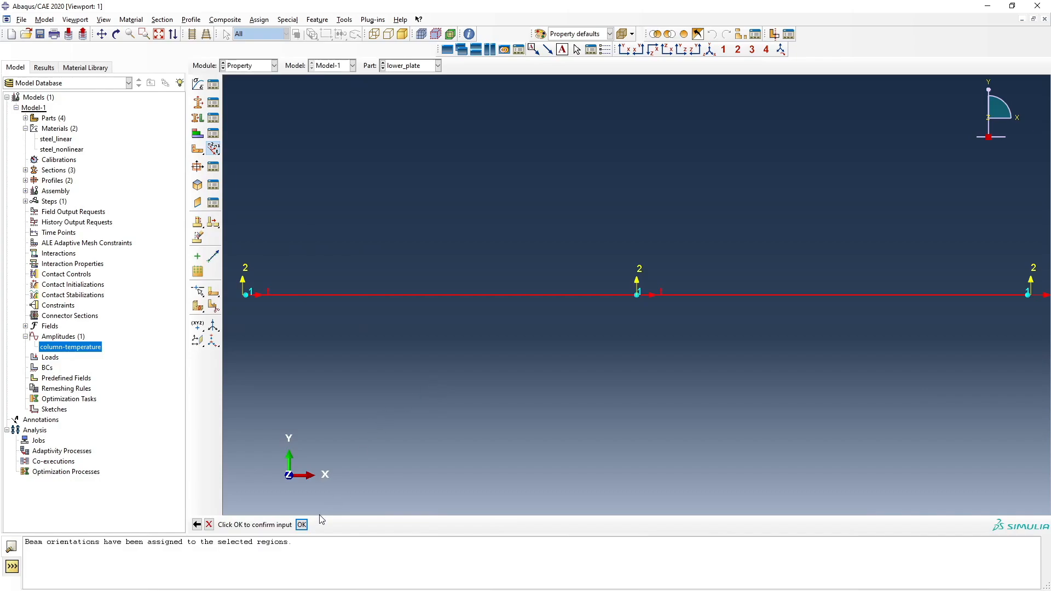
{"action": "left_click", "coordinate": [302, 524]}
{"action": "left_click", "coordinate": [297, 509]}
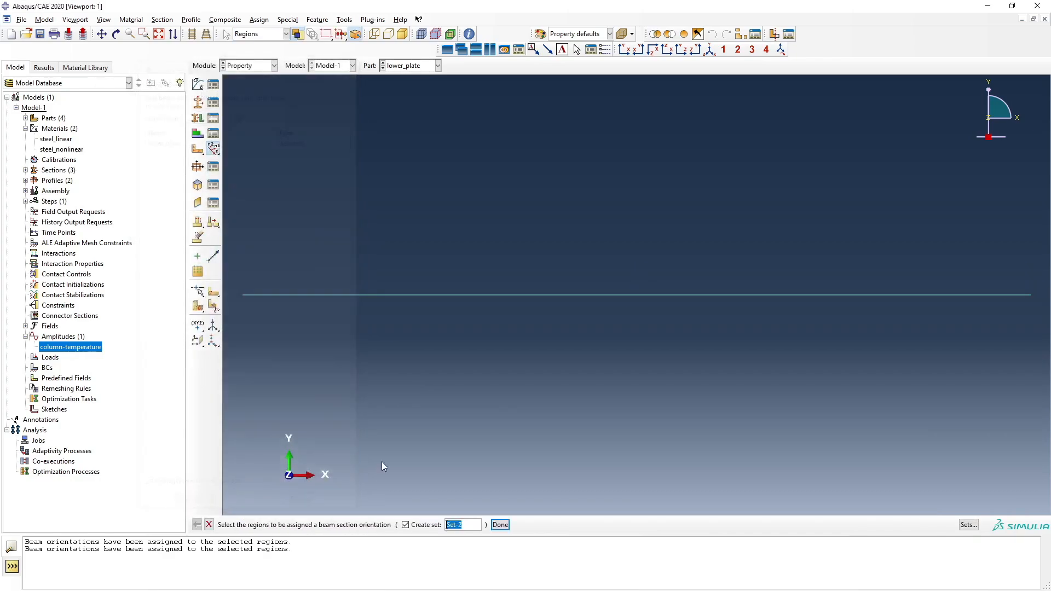
Close the orientation assignment and inspect the lower plate's rendered orientation against the column in the assembly
{"action": "left_click", "coordinate": [209, 524]}
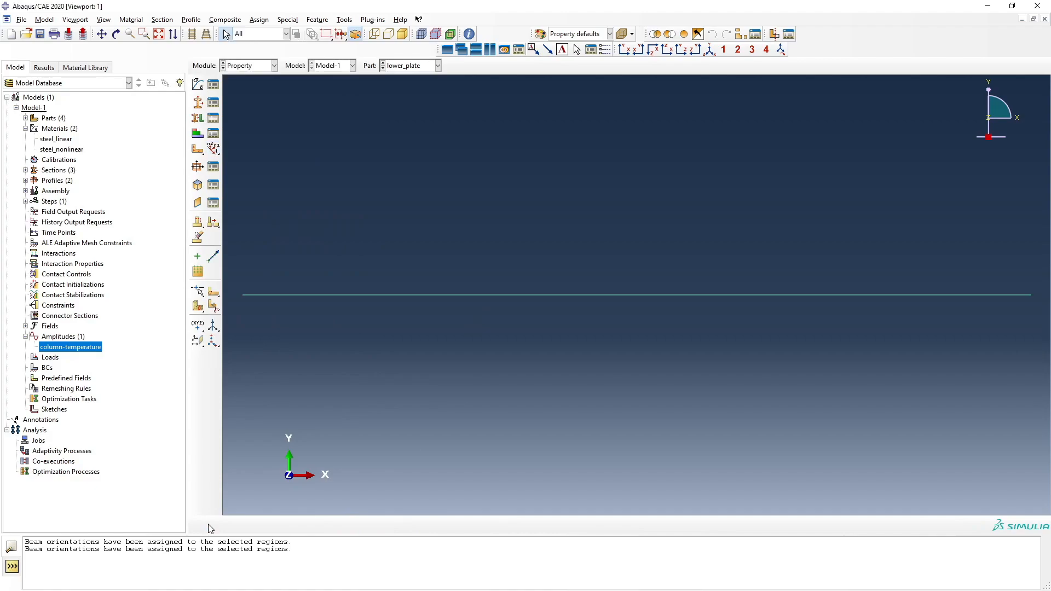
{"action": "left_click", "coordinate": [274, 66]}
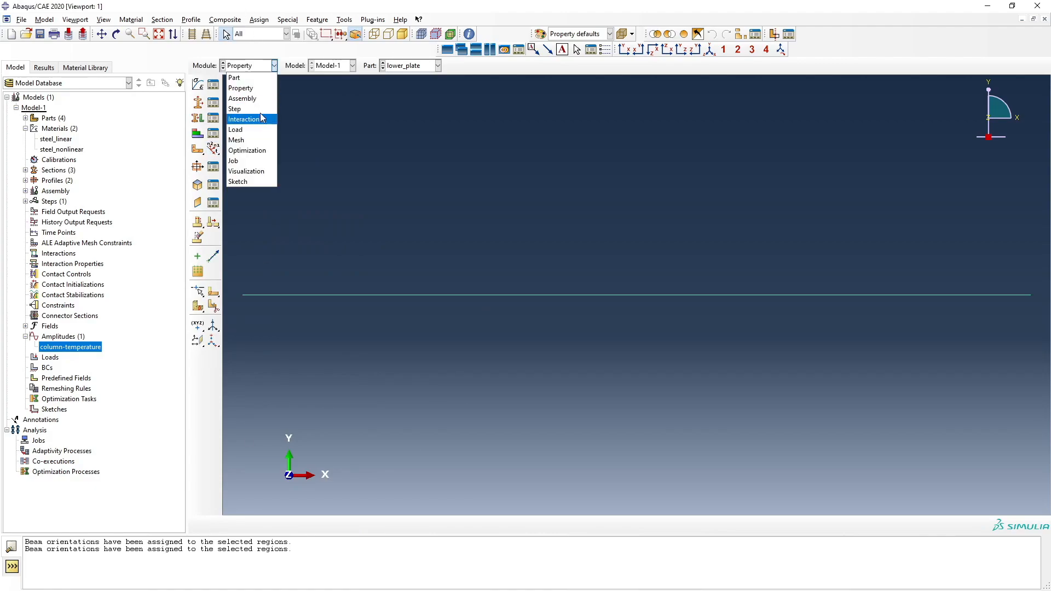
{"action": "left_click", "coordinate": [258, 99]}
{"action": "left_click_drag", "start_coordinate": [528, 216], "coordinate": [603, 390], "text": "ctrl+alt"}
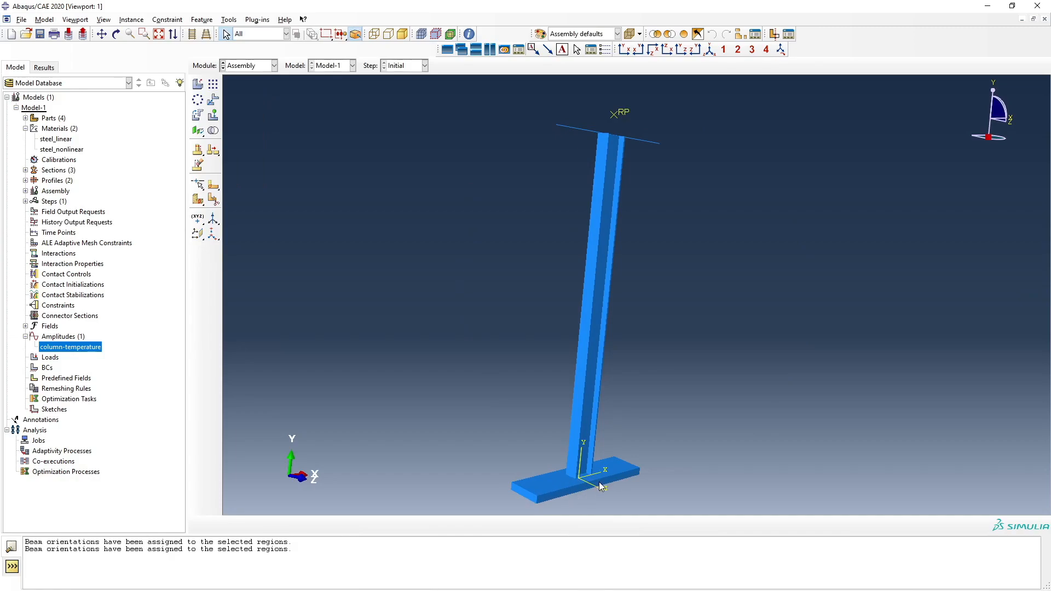
{"action": "scroll", "coordinate": [576, 490], "scroll_direction": "down", "scroll_amount": 3}
{"action": "scroll", "coordinate": [576, 489], "scroll_direction": "up", "scroll_amount": 2}
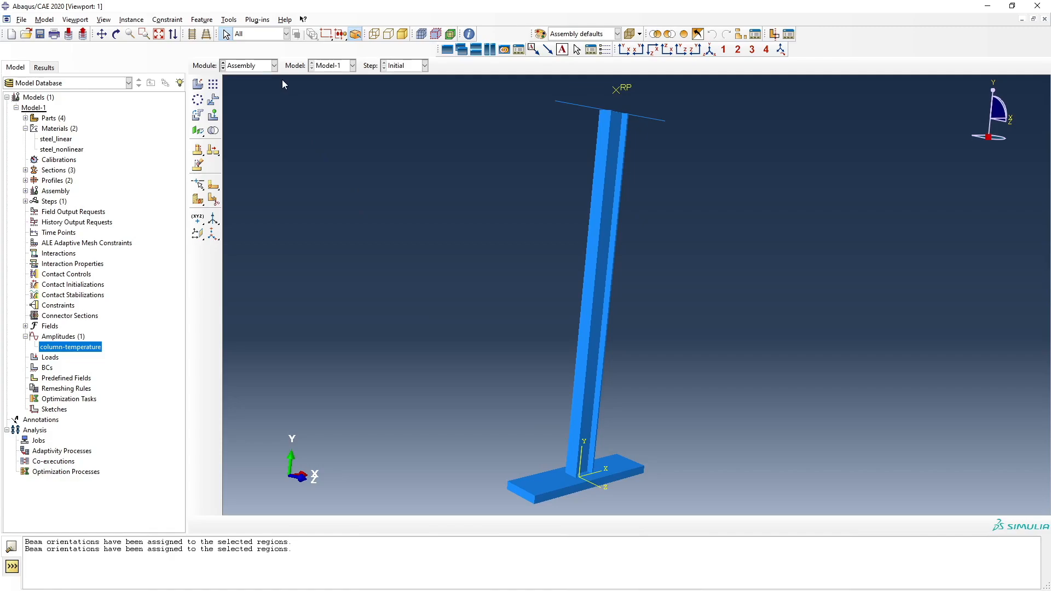
Assign a beam section orientation to the upper_plate part's upper_plate set with an n1 direction of 0.0,0.0,-1.0
{"action": "left_click", "coordinate": [274, 65]}
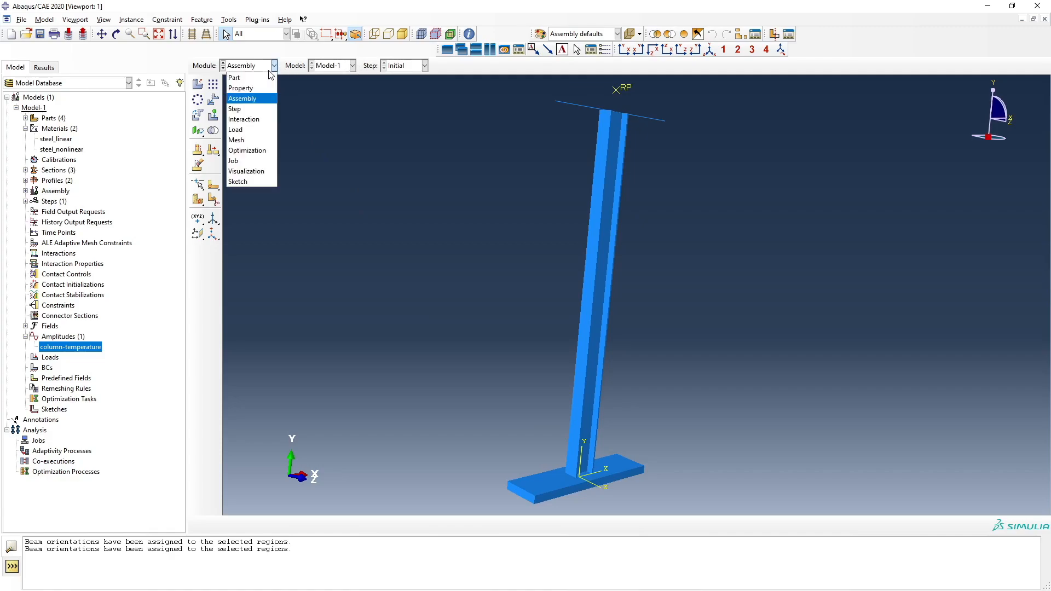
{"action": "left_click", "coordinate": [261, 93]}
{"action": "left_click", "coordinate": [404, 66]}
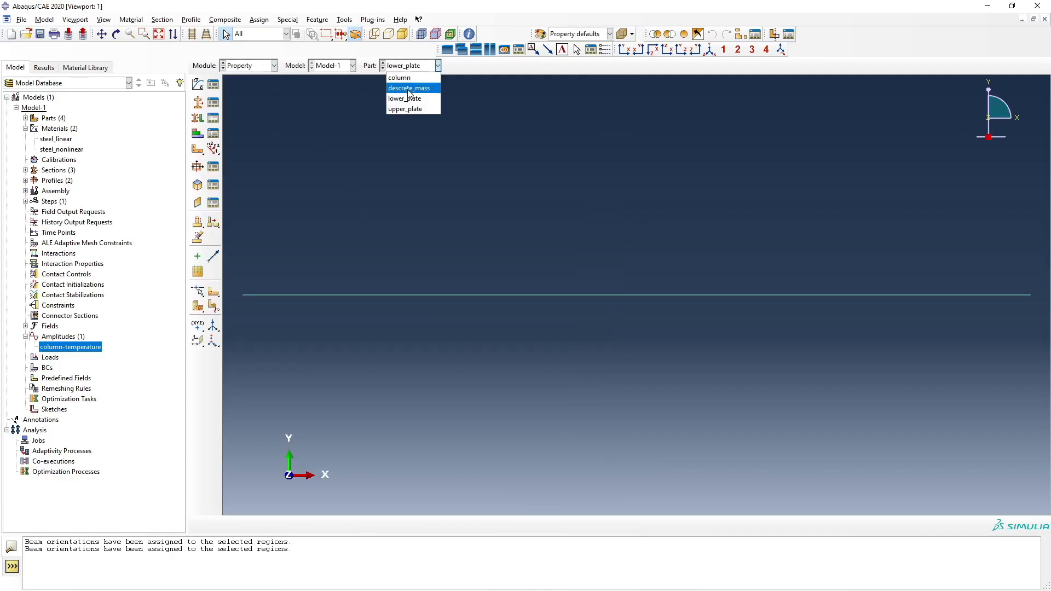
{"action": "left_click", "coordinate": [407, 109]}
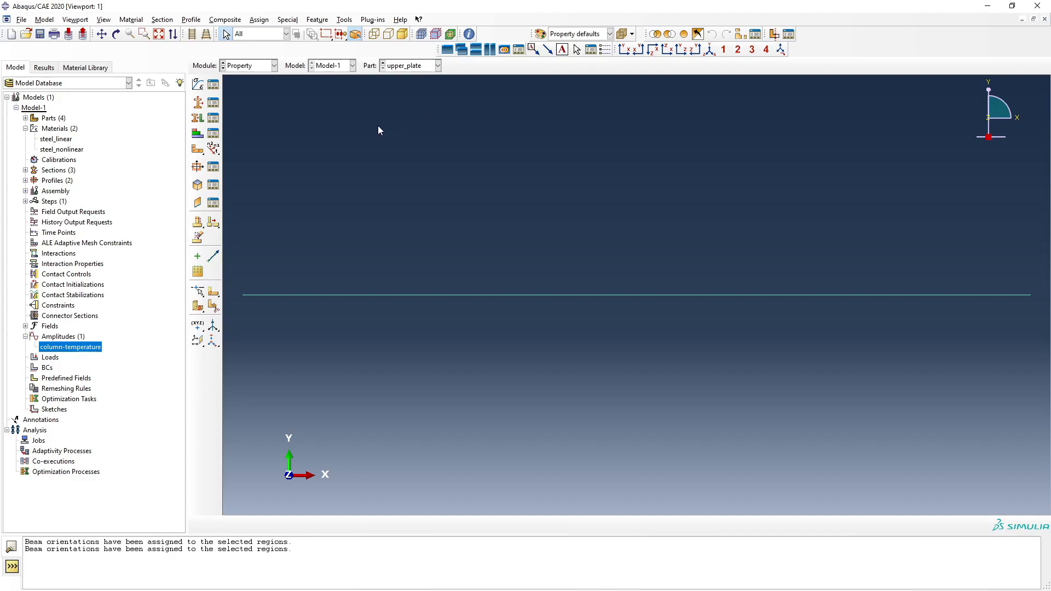
{"action": "left_click", "coordinate": [217, 151]}
{"action": "left_click", "coordinate": [171, 139]}
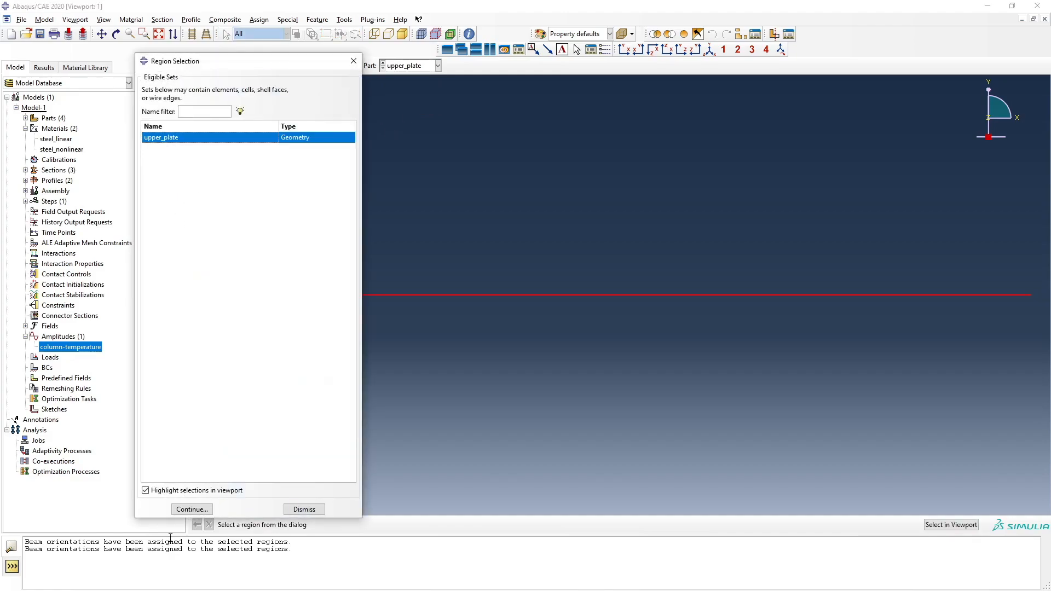
{"action": "left_click", "coordinate": [191, 510]}
{"action": "key", "text": "Return"}
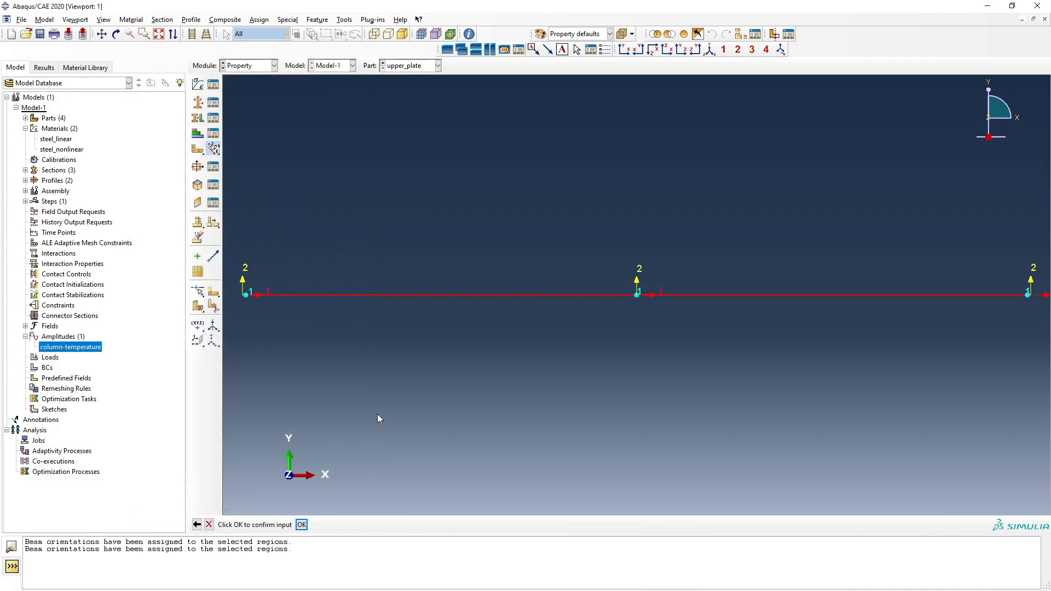
{"action": "key", "text": "Return"}
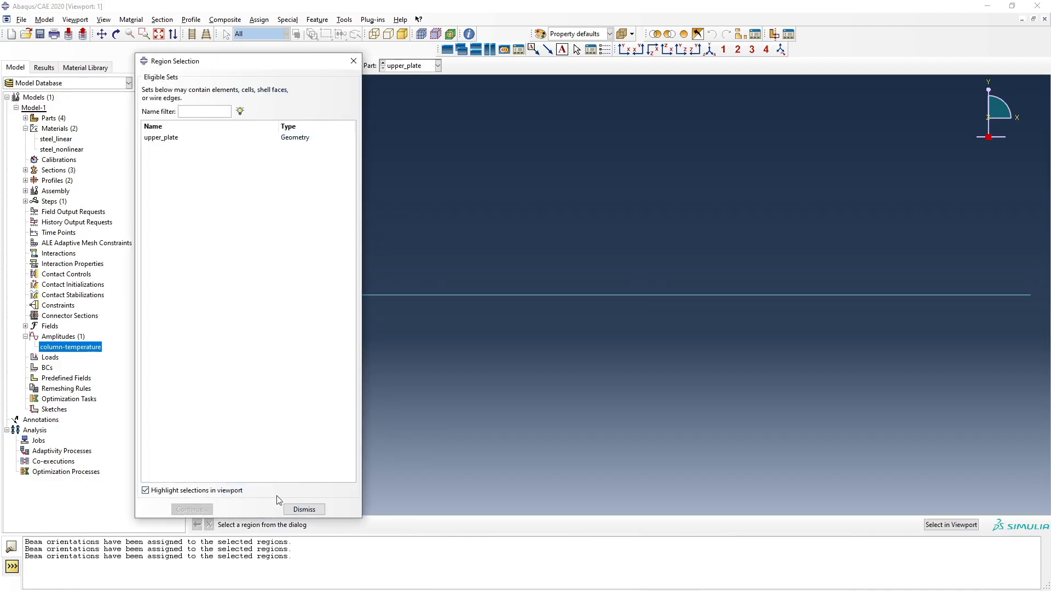
{"action": "left_click", "coordinate": [300, 508]}
{"action": "left_click", "coordinate": [208, 525]}
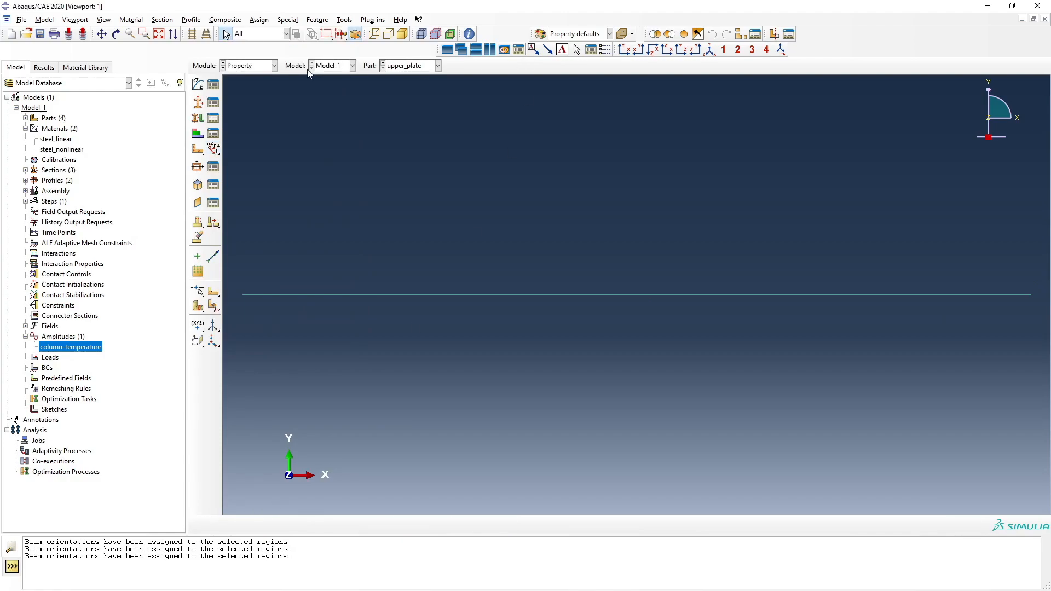
Inspect the rendered column and both plates in the assembly from several angles and compare them with the beam element model in the presentation
{"action": "left_click", "coordinate": [274, 65]}
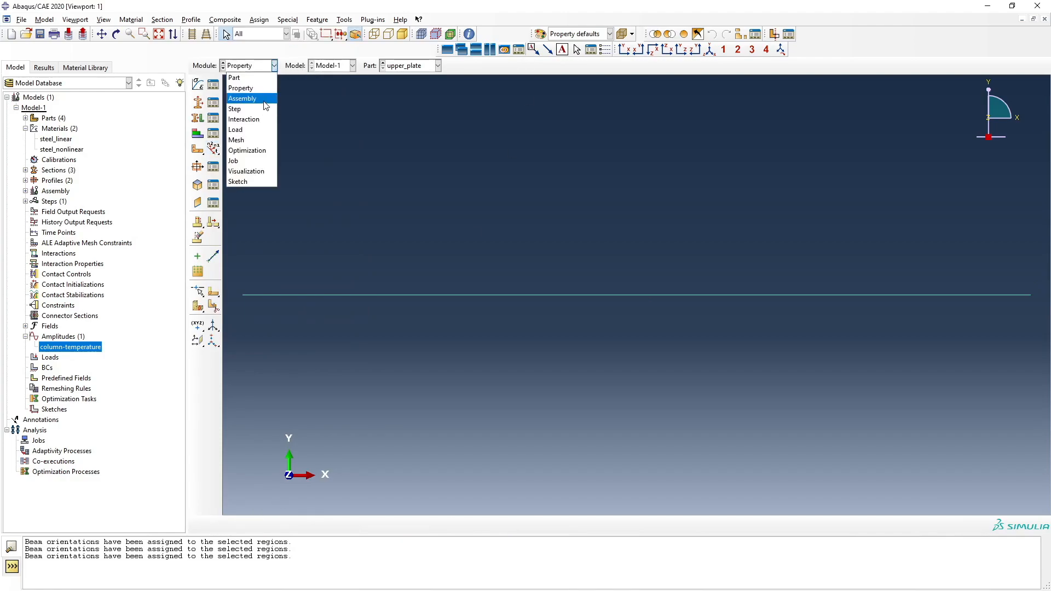
{"action": "left_click", "coordinate": [262, 100]}
{"action": "left_click_drag", "start_coordinate": [572, 207], "coordinate": [612, 248], "text": "ctrl+alt"}
{"action": "scroll", "coordinate": [639, 242], "scroll_direction": "up", "scroll_amount": 2}
{"action": "scroll", "coordinate": [639, 243], "scroll_direction": "down", "scroll_amount": 2}
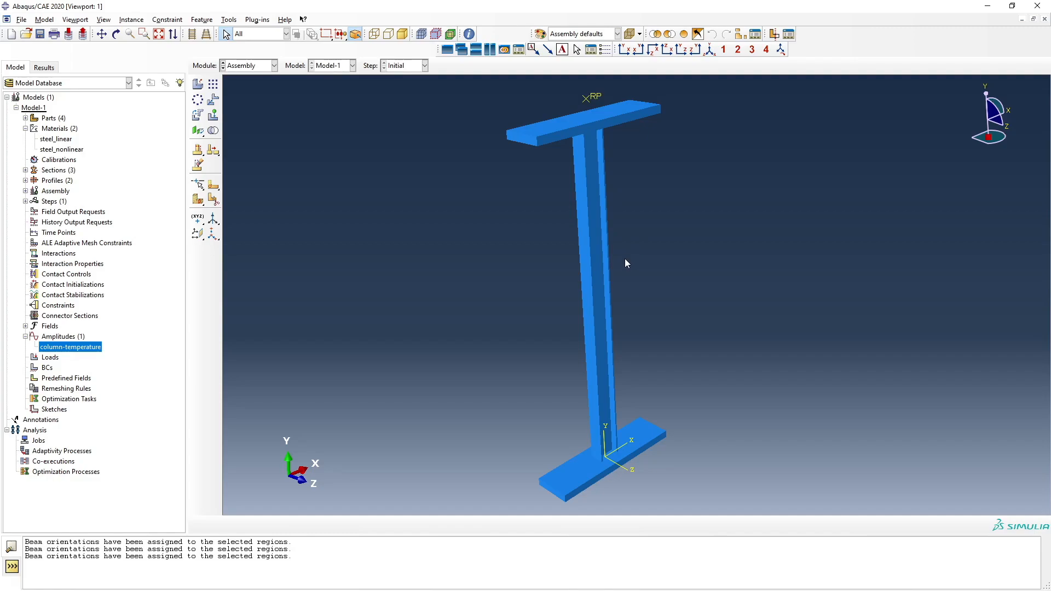
{"action": "left_click_drag", "start_coordinate": [654, 248], "coordinate": [705, 228], "text": "ctrl+alt"}
{"action": "mouse_move", "coordinate": [653, 281]}
{"action": "left_mouse_down", "text": "ctrl+alt"}
{"action": "mouse_move", "coordinate": [617, 265]}
{"action": "mouse_move", "coordinate": [655, 242]}
{"action": "mouse_move", "coordinate": [659, 261]}
{"action": "left_mouse_up", "text": "ctrl+alt"}
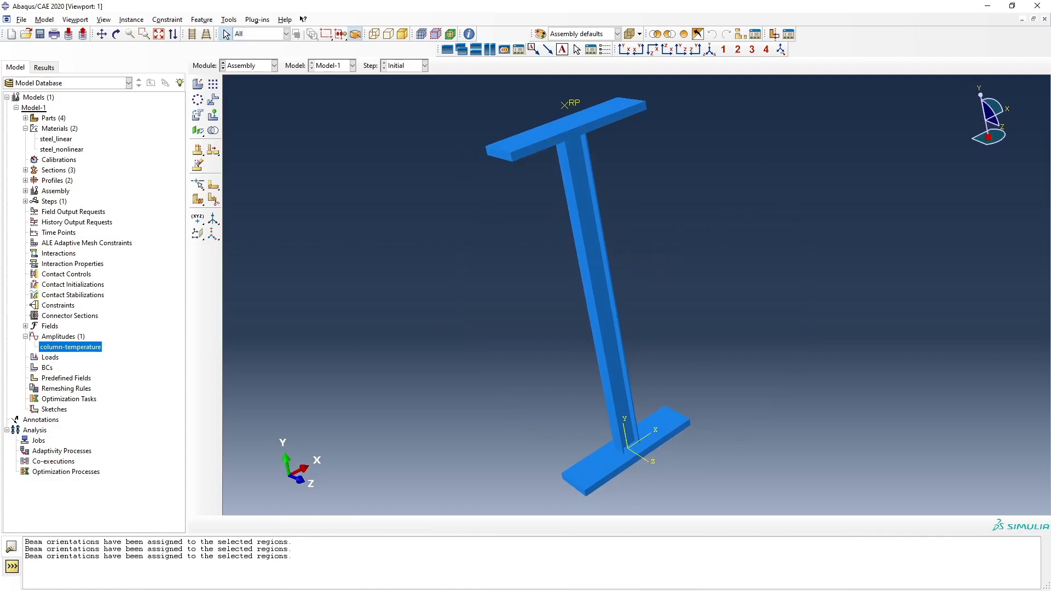
{"action": "key", "text": "alt+Tab"}
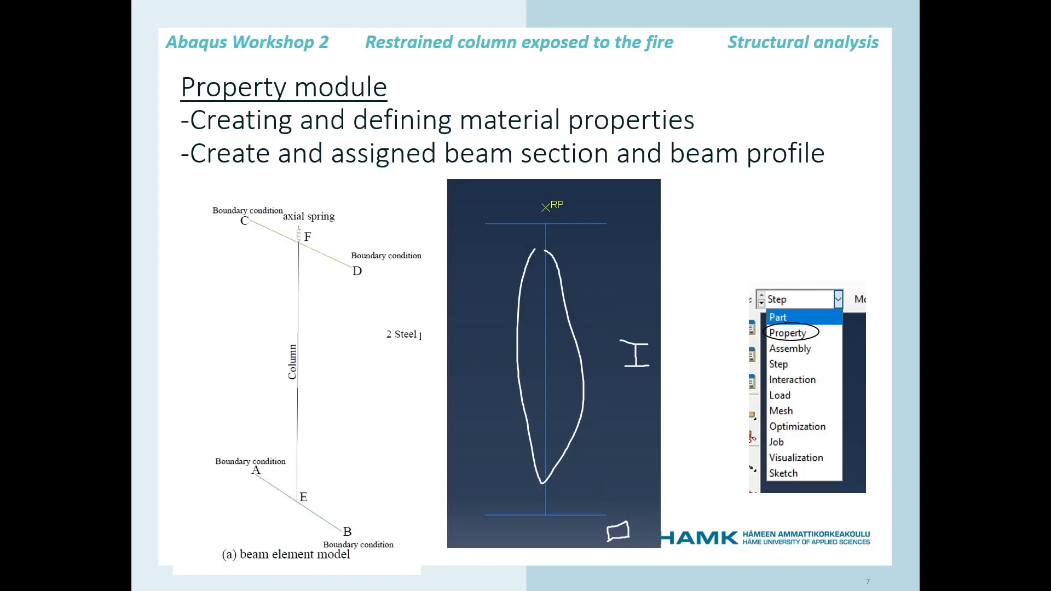
{"action": "scroll", "coordinate": [452, 389], "scroll_direction": "up", "scroll_amount": 3}
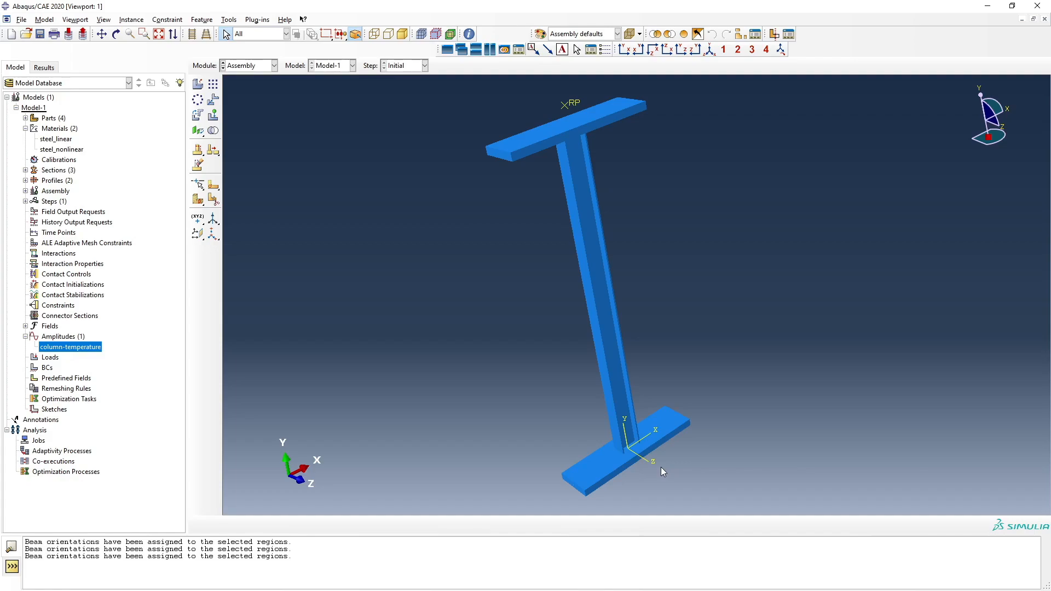
Reassign the beam section orientation of the column part's column set with an n1 direction of 1 in X and 0 in Y and Z
{"action": "left_click", "coordinate": [274, 66]}
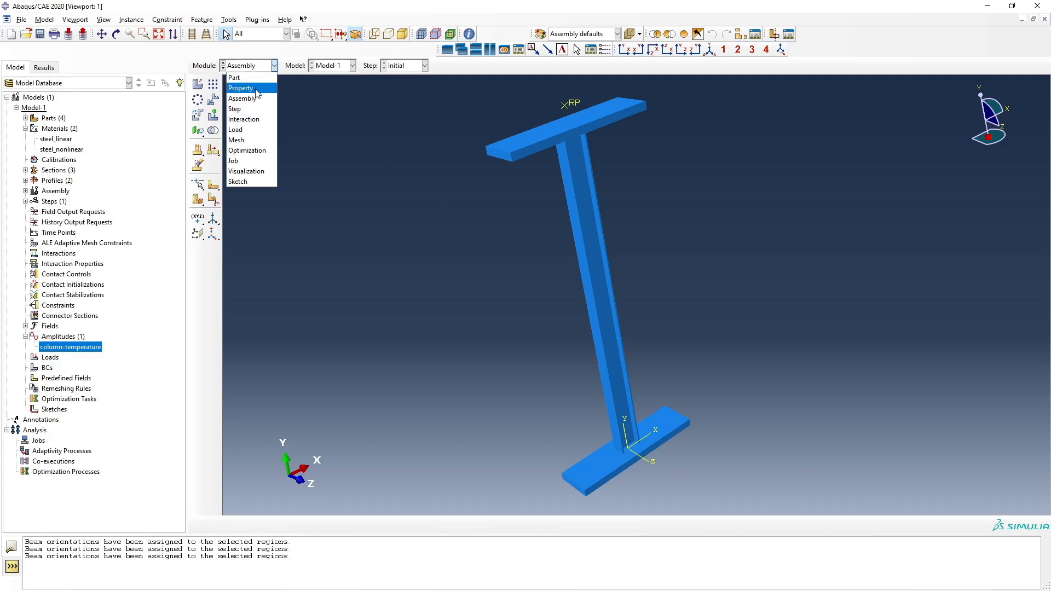
{"action": "left_click", "coordinate": [255, 91]}
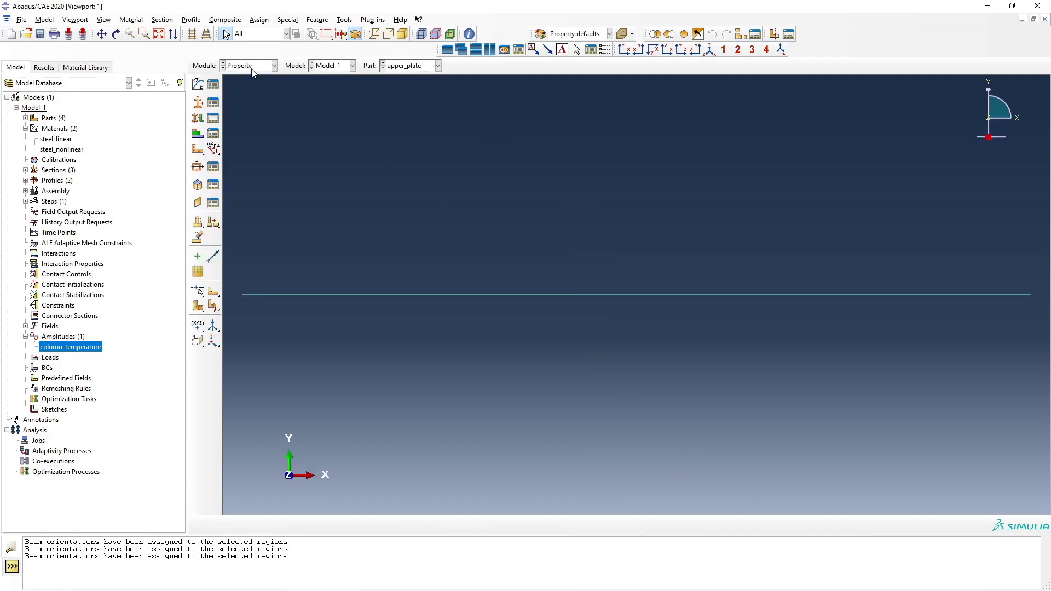
{"action": "left_click", "coordinate": [407, 66]}
{"action": "left_click", "coordinate": [406, 78]}
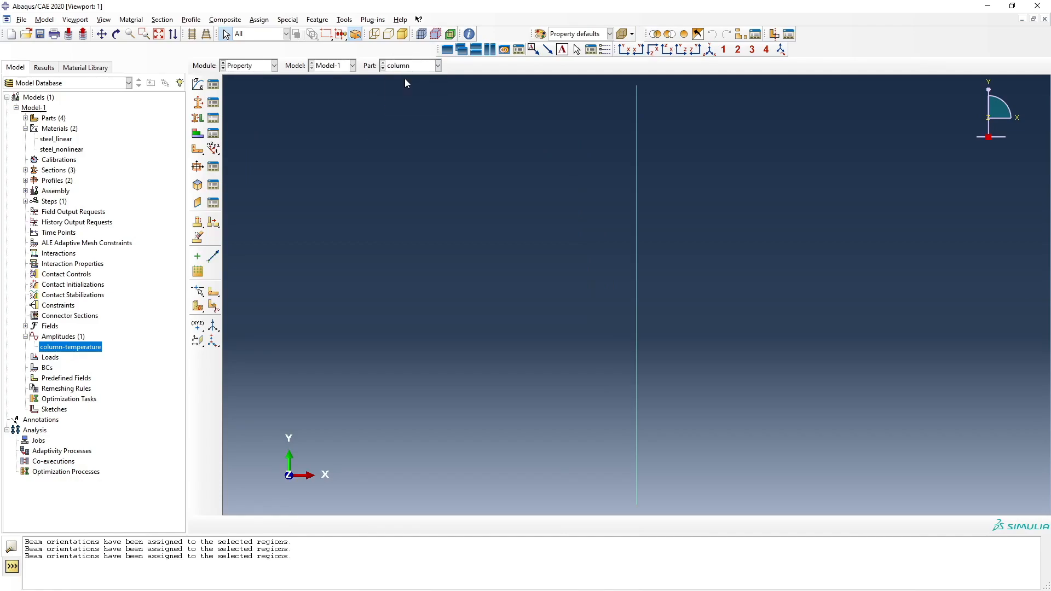
{"action": "left_click", "coordinate": [217, 151]}
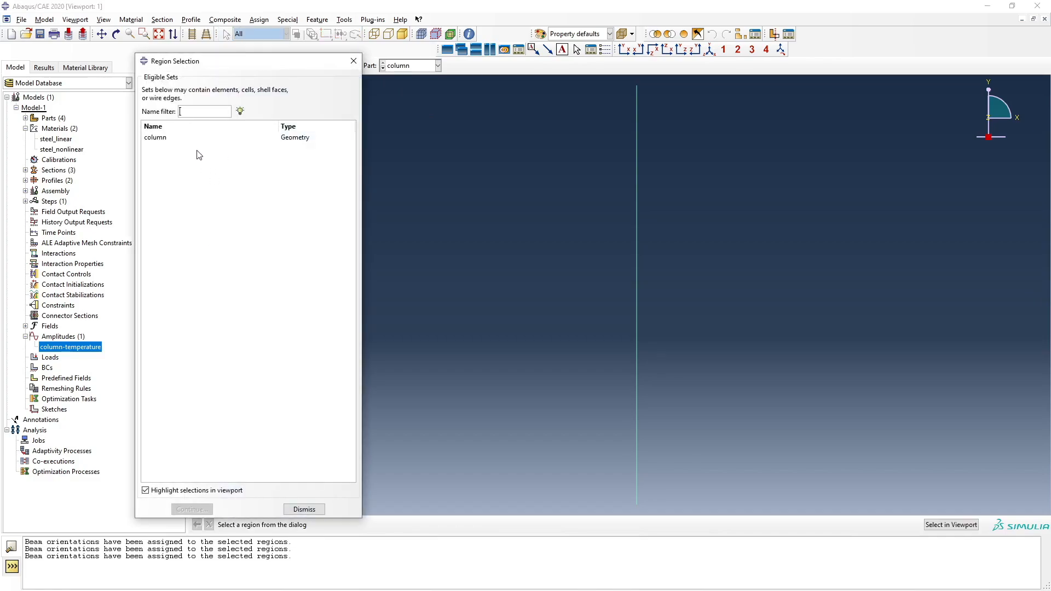
{"action": "left_click", "coordinate": [162, 141]}
{"action": "left_click", "coordinate": [192, 509]}
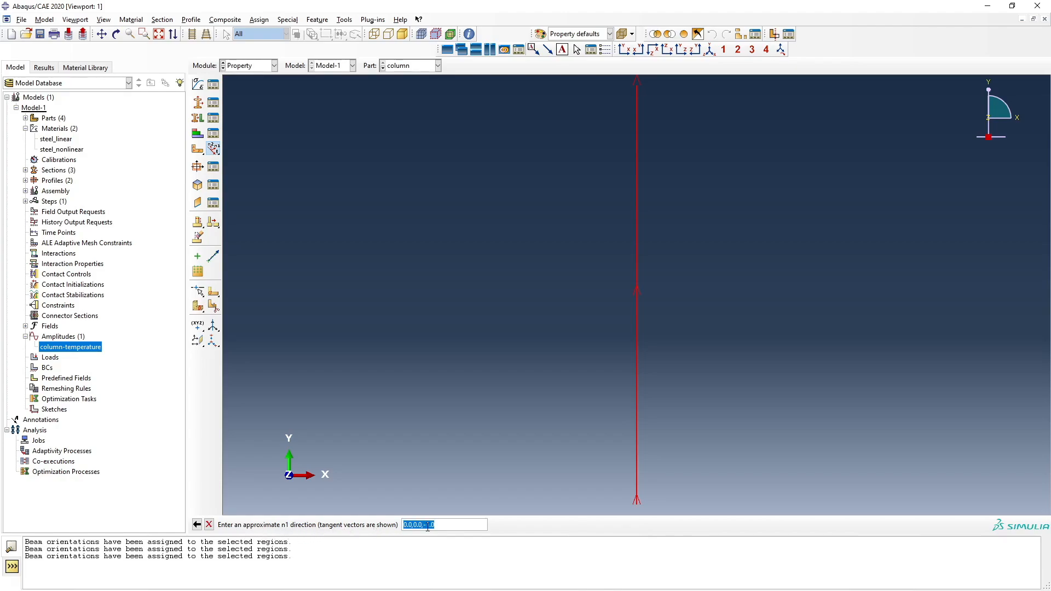
{"action": "left_click", "coordinate": [446, 524]}
{"action": "key", "text": "BackSpace"}
{"action": "type", "text": "0"}
{"action": "key", "text": "Left"}
{"action": "key", "text": "Left"}
{"action": "key", "text": "Left"}
{"action": "key", "text": "Left"}
{"action": "key", "text": "Left"}
{"action": "key", "text": "Left"}
{"action": "key", "text": "Left"}
{"action": "key", "text": "Left"}
{"action": "key", "text": "Left"}
{"action": "key", "text": "Delete"}
{"action": "type", "text": "1"}
{"action": "key", "text": "Return"}
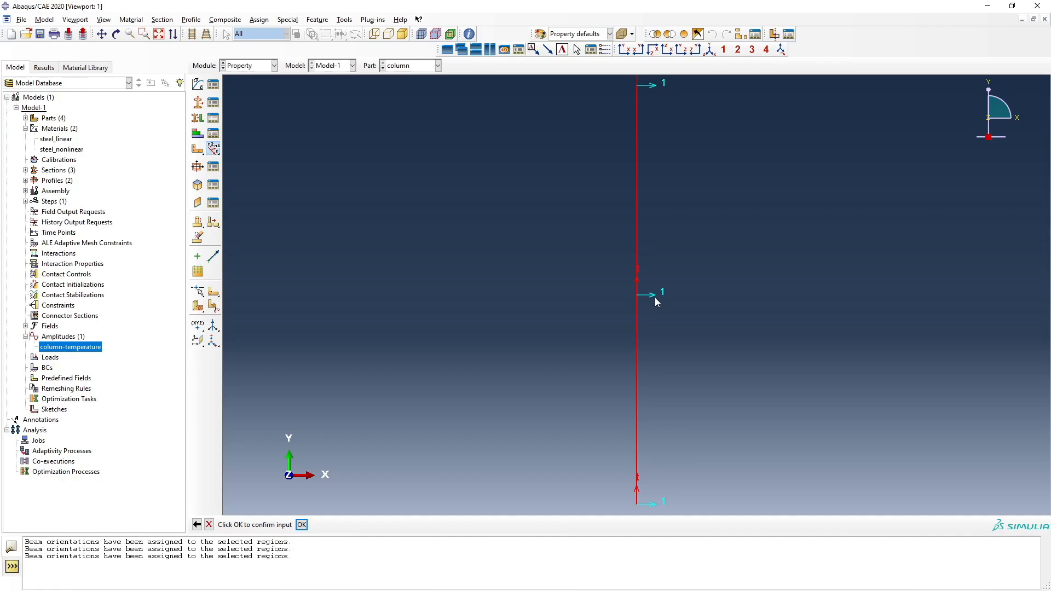
{"action": "left_click", "coordinate": [301, 525]}
{"action": "left_click", "coordinate": [304, 509]}
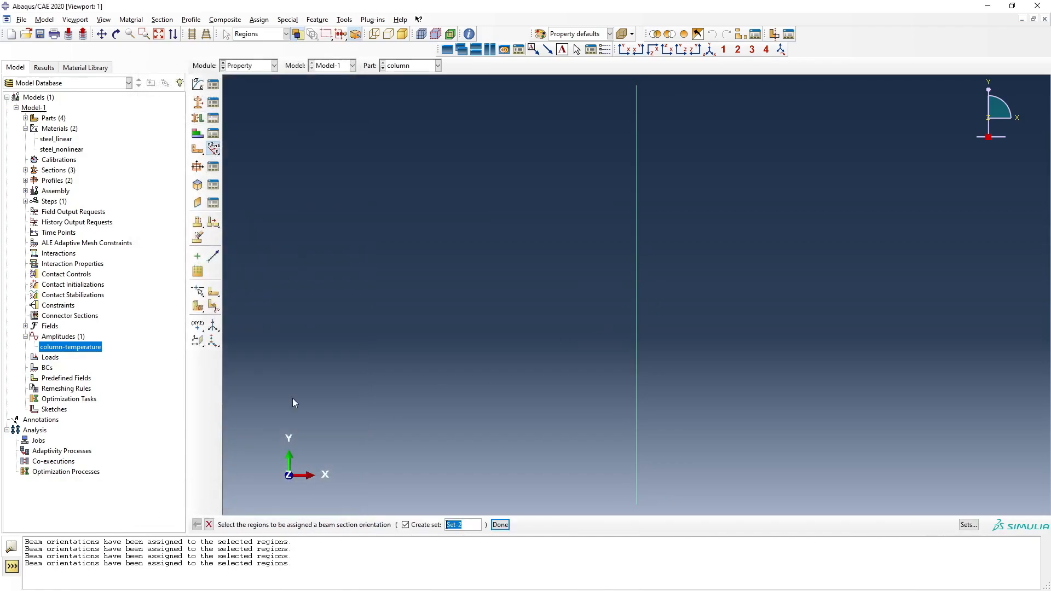
{"action": "left_click", "coordinate": [209, 524]}
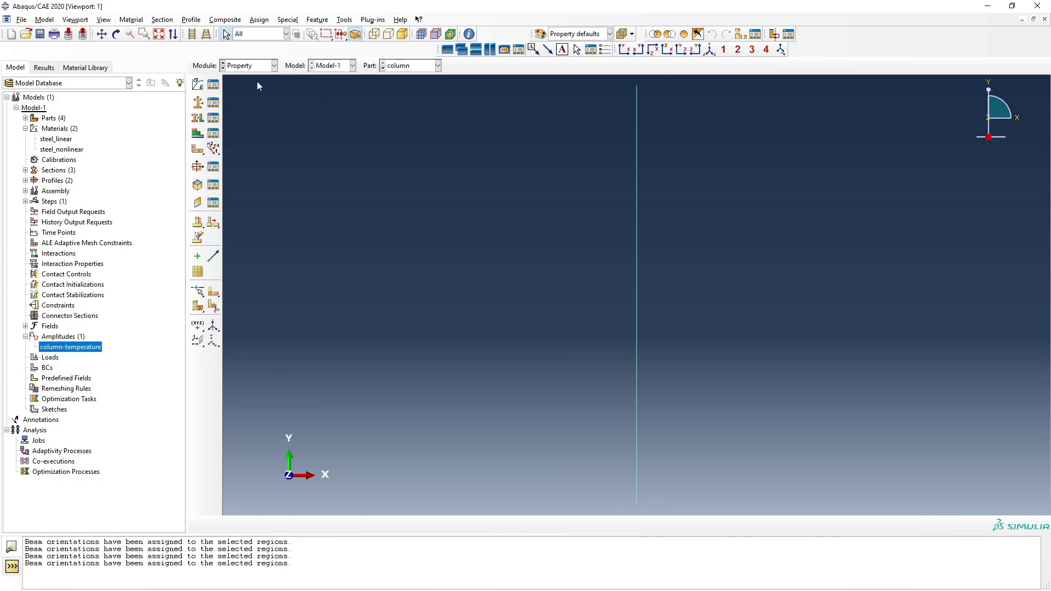
Examine the column's reassigned profile orientation relative to the two plates in the assembly from several angles
{"action": "left_click", "coordinate": [255, 65]}
{"action": "left_click", "coordinate": [243, 99]}
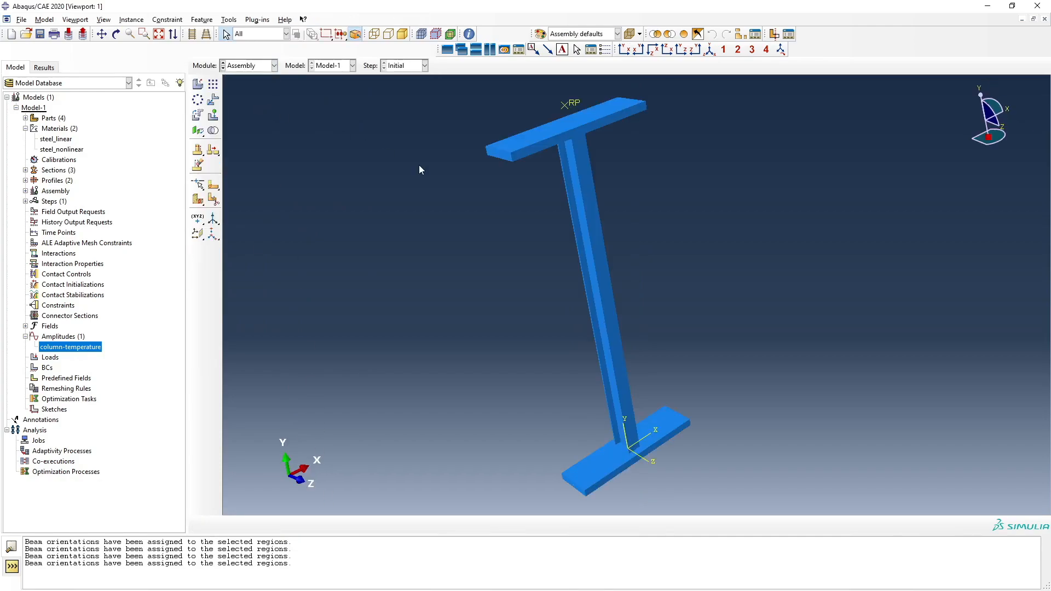
{"action": "left_click_drag", "start_coordinate": [613, 298], "coordinate": [639, 299], "text": "ctrl+alt"}
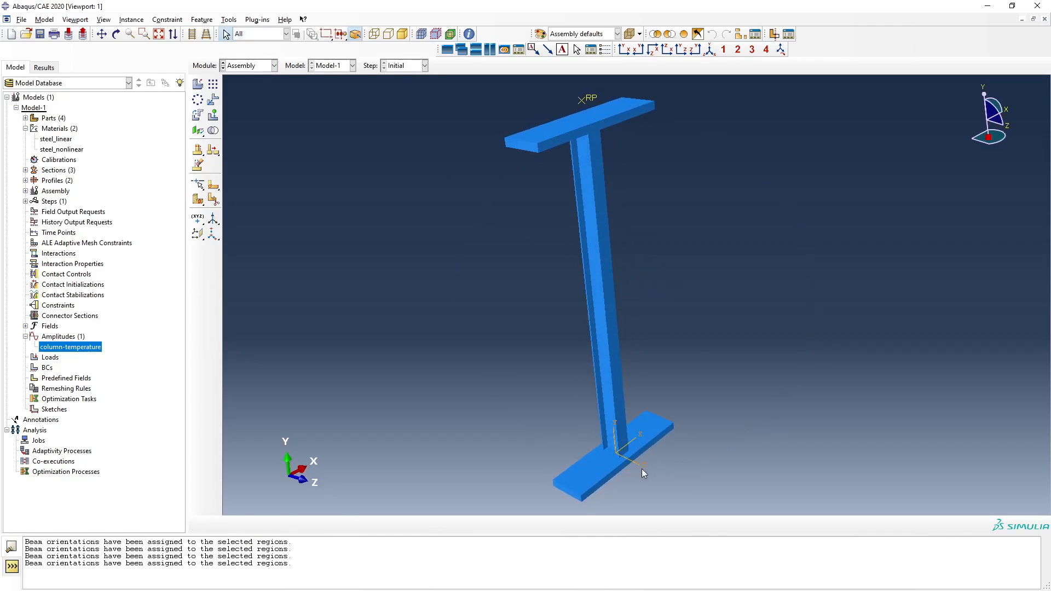
{"action": "left_click_drag", "start_coordinate": [617, 354], "coordinate": [655, 347], "text": "ctrl+alt"}
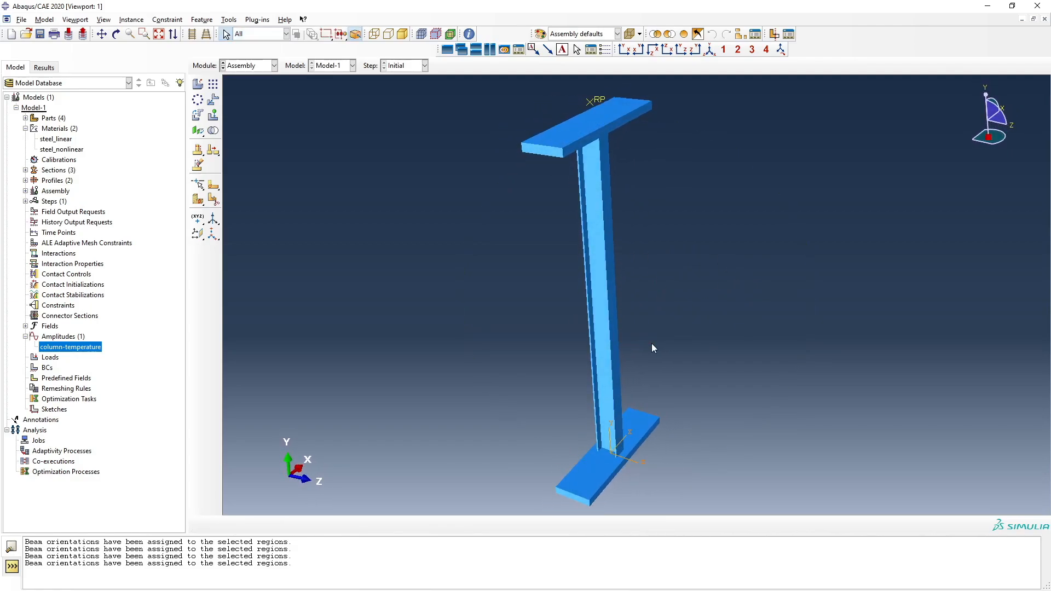
{"action": "left_click", "coordinate": [272, 66]}
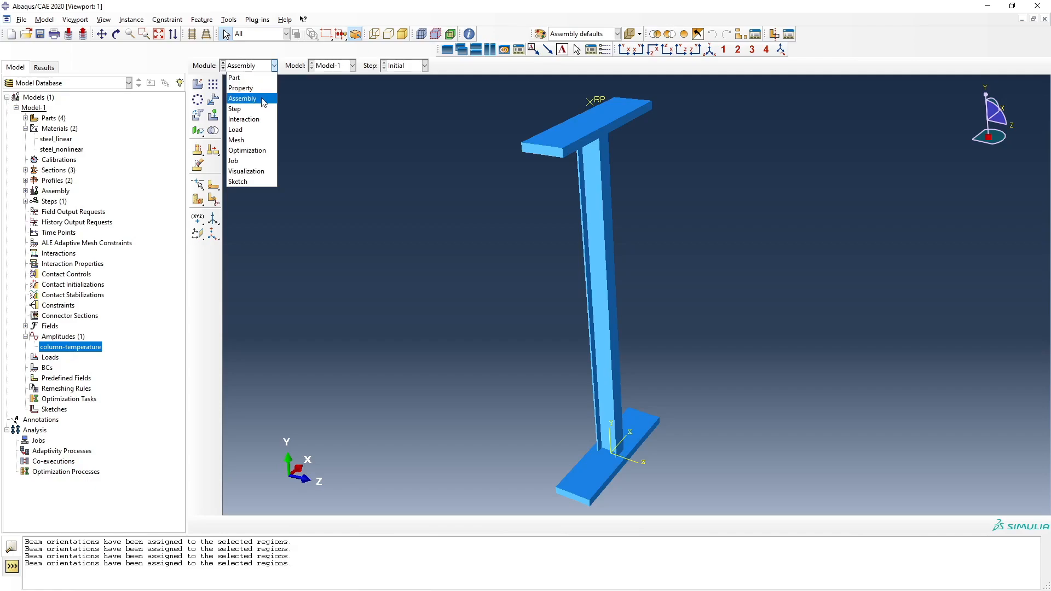
{"action": "left_click", "coordinate": [419, 143]}
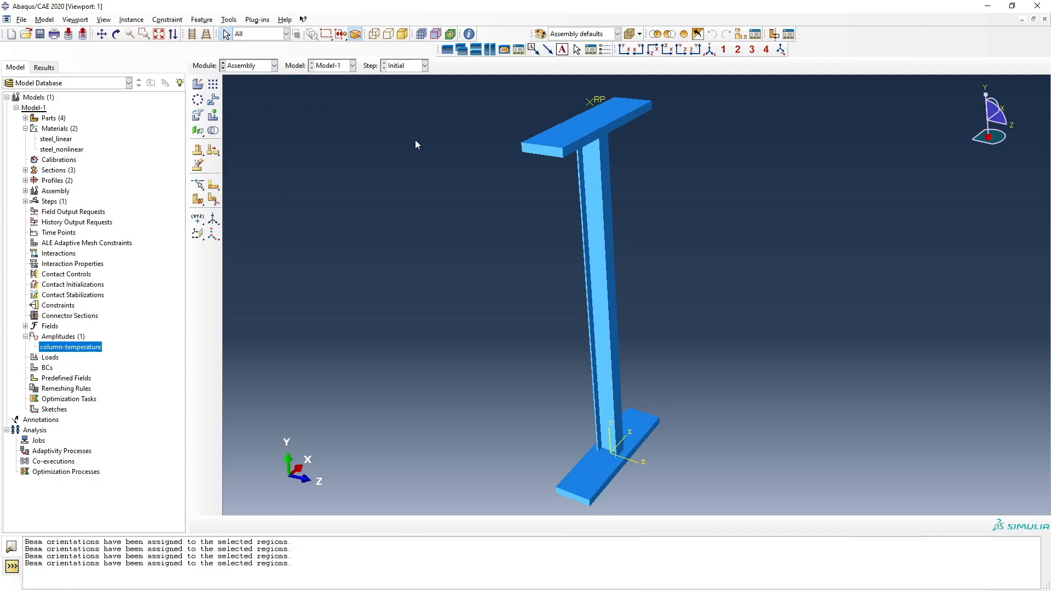
Turn off beam profile rendering in the assembly display options
{"action": "left_click", "coordinate": [105, 21]}
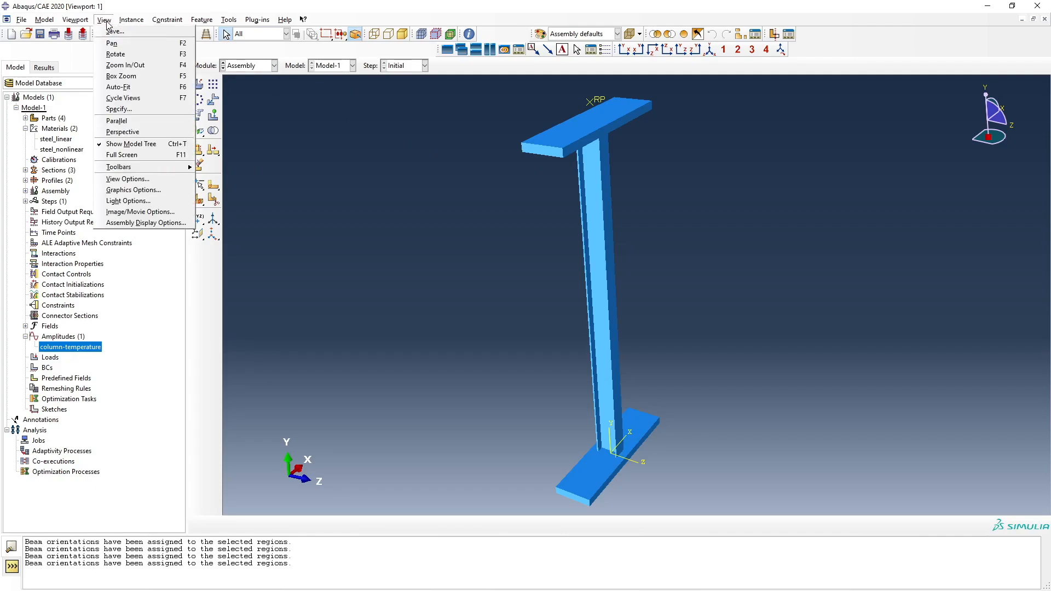
{"action": "left_click", "coordinate": [127, 223]}
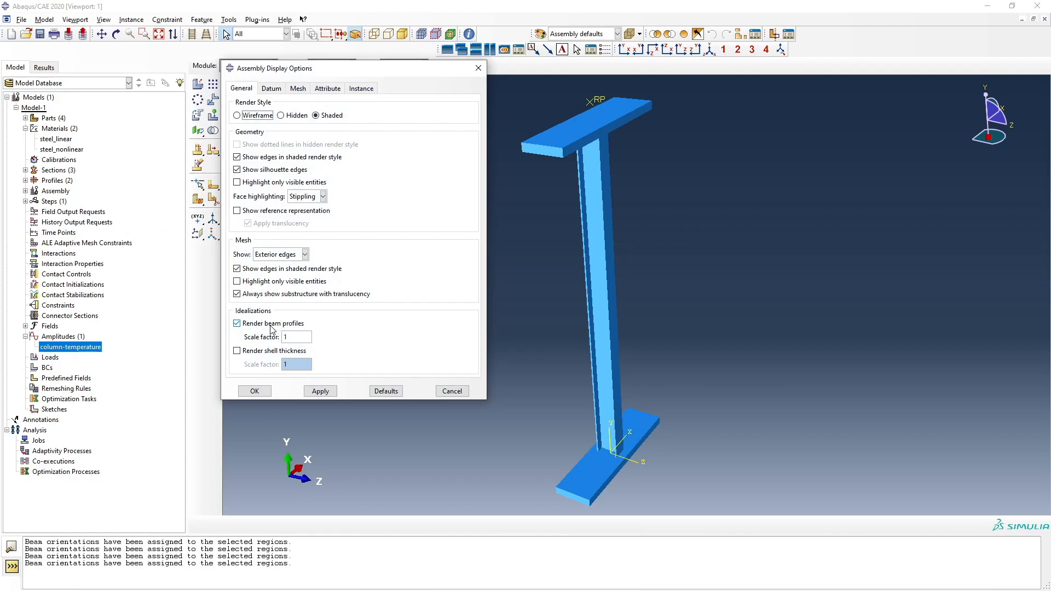
{"action": "left_click", "coordinate": [271, 324]}
{"action": "left_click", "coordinate": [324, 392]}
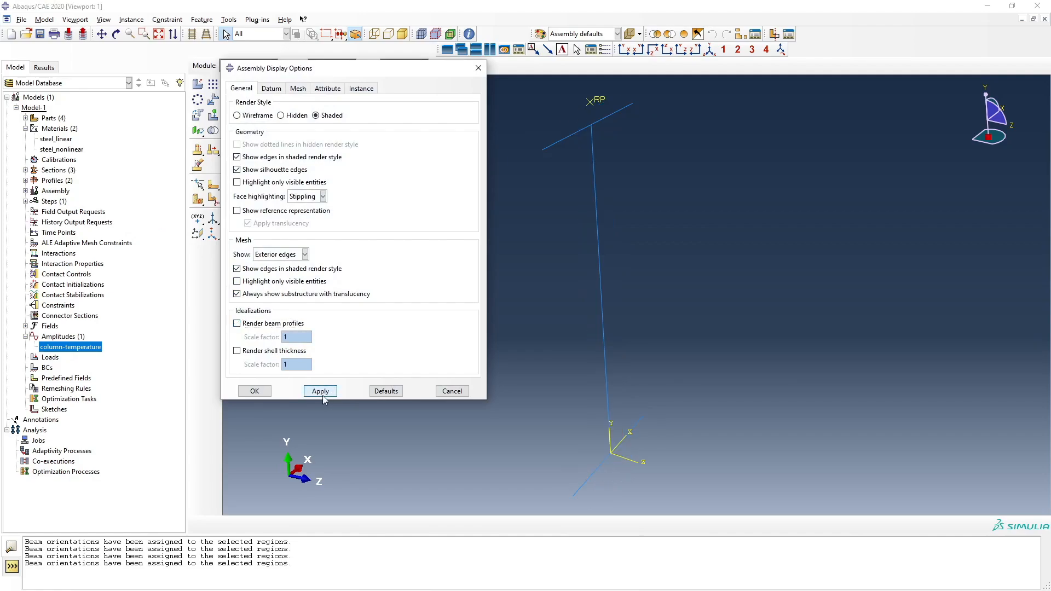
{"action": "left_click", "coordinate": [264, 392]}
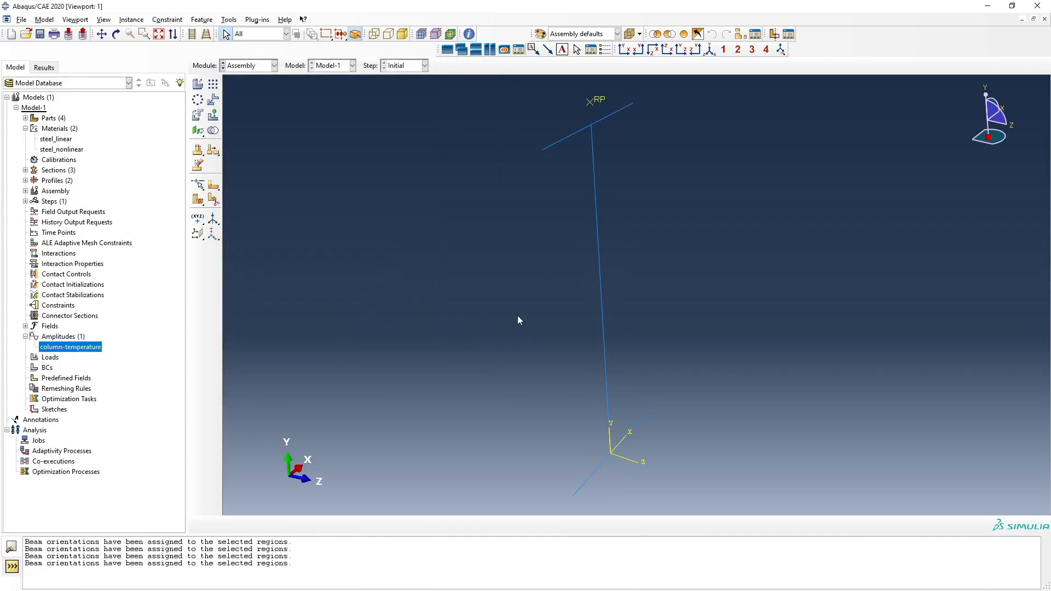
Show the assembly in the front XY view and switch to the simulation task slide in the presentation
{"action": "left_click", "coordinate": [624, 49]}
{"action": "scroll", "coordinate": [403, 140], "scroll_direction": "down", "scroll_amount": 1}
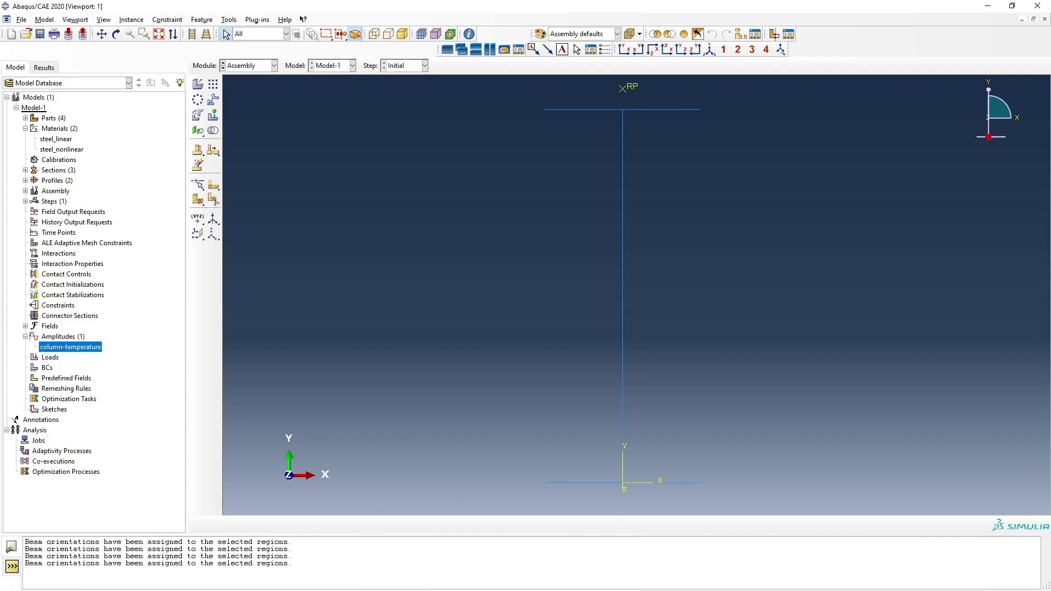
{"action": "key", "text": "alt+Tab"}
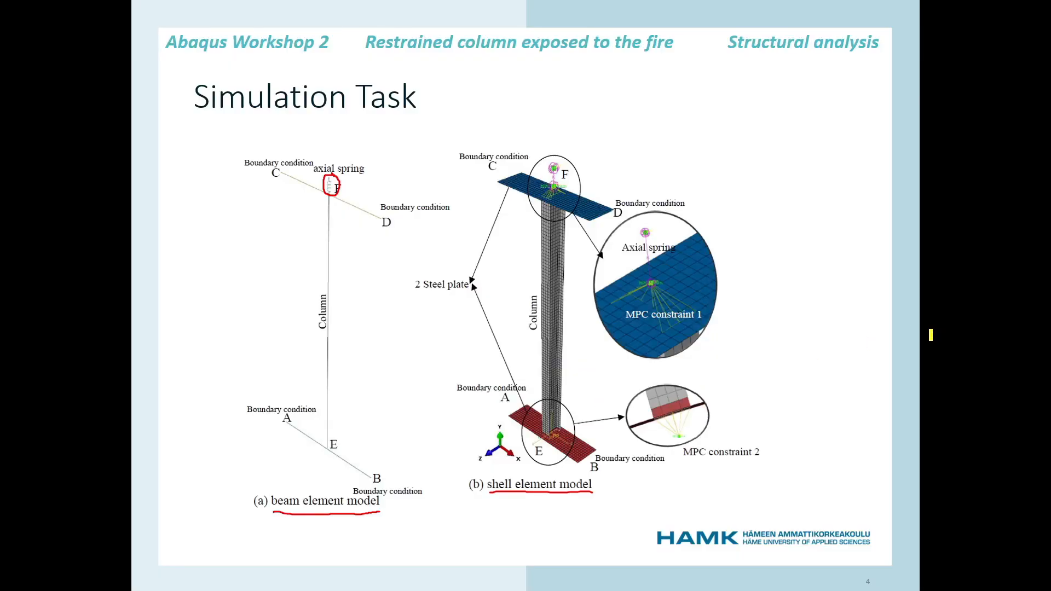
Advance the presentation from the simulation task slide to the Property module slide
{"action": "key", "text": "Right"}
{"action": "key", "text": "Right"}
{"action": "key", "text": "Right"}
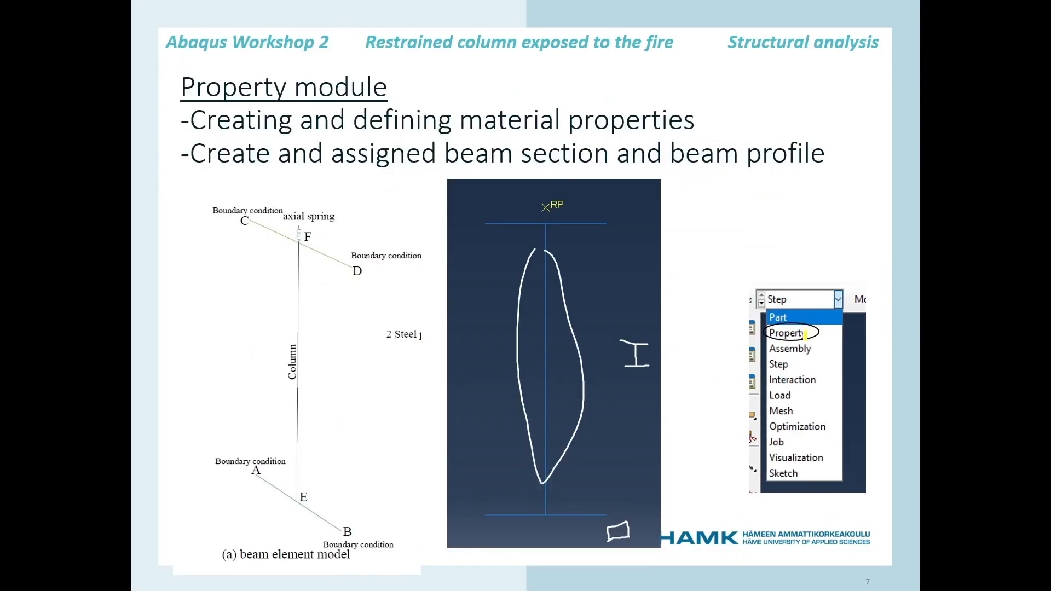
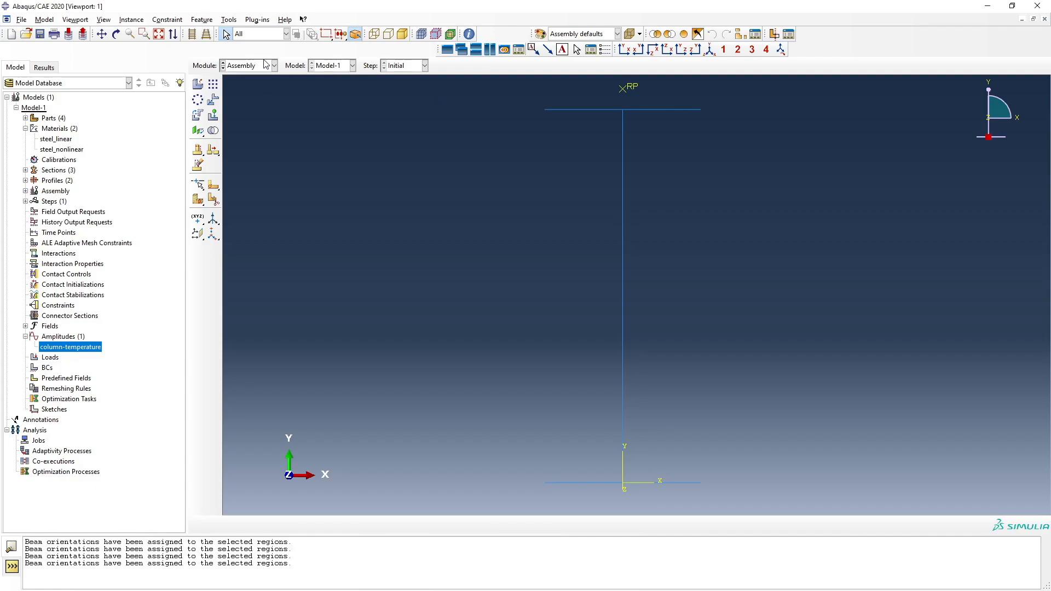
Create a Dynamic, Explicit analysis step named mechanical_loading after the Initial step, with a time period of 2
{"action": "left_click", "coordinate": [264, 66]}
{"action": "left_click", "coordinate": [243, 106]}
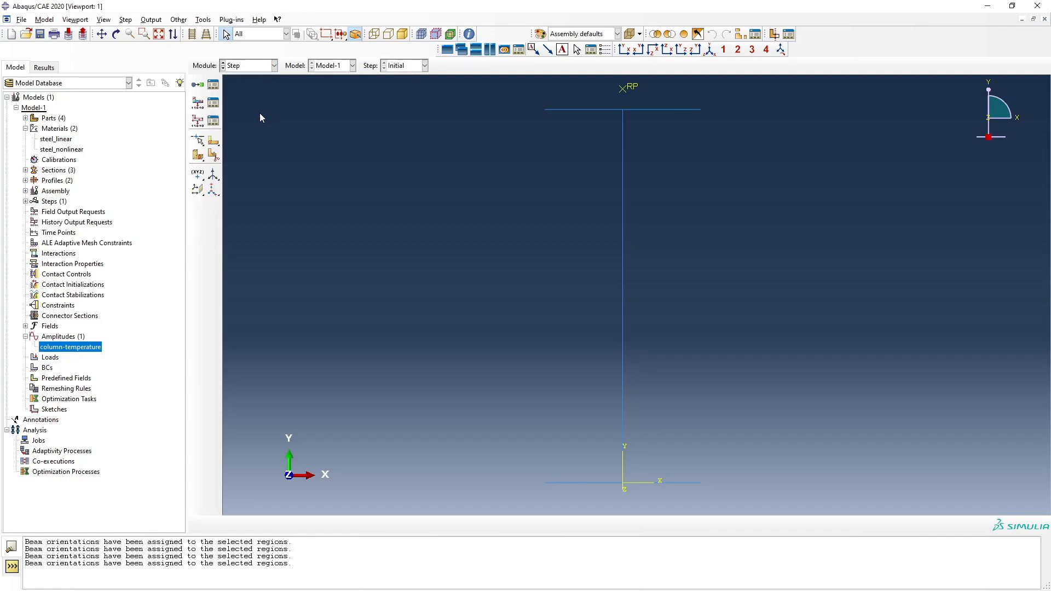
{"action": "left_click", "coordinate": [198, 84]}
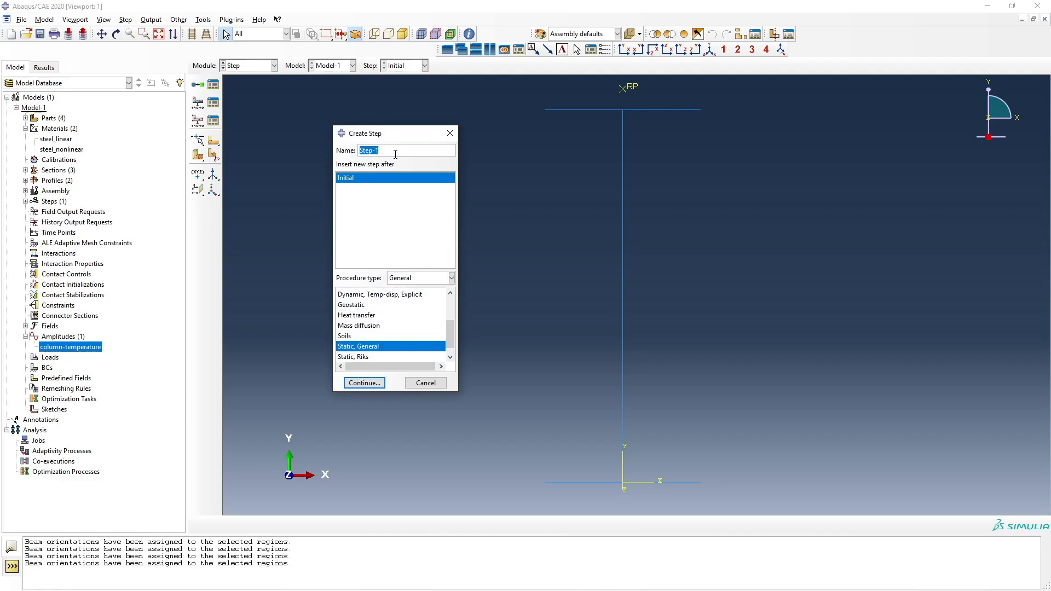
{"action": "type", "text": "mechanical_loading"}
{"action": "scroll", "coordinate": [365, 315], "scroll_direction": "up", "scroll_amount": 1}
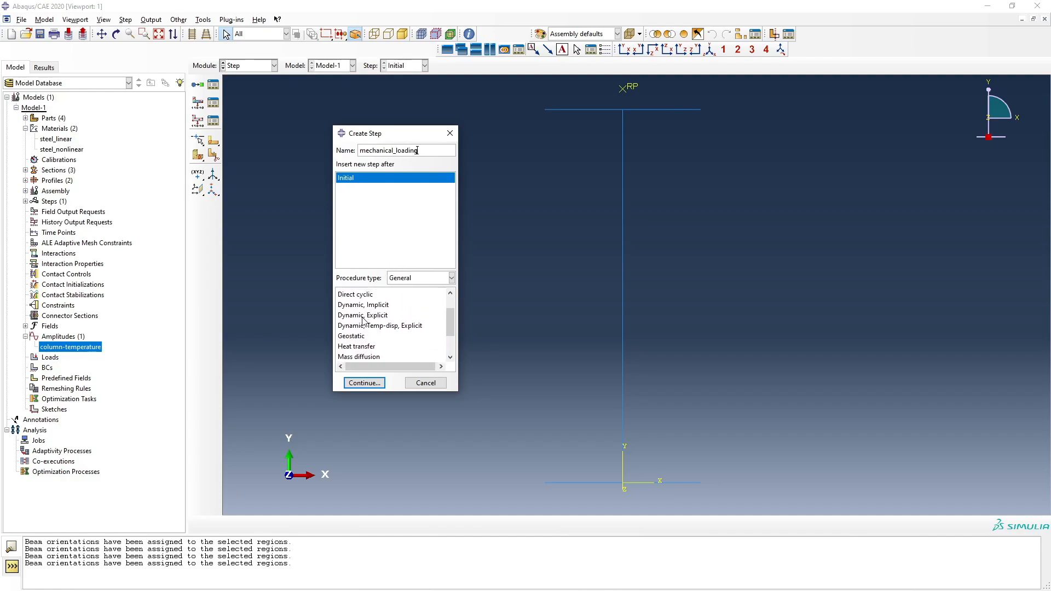
{"action": "left_click", "coordinate": [361, 316]}
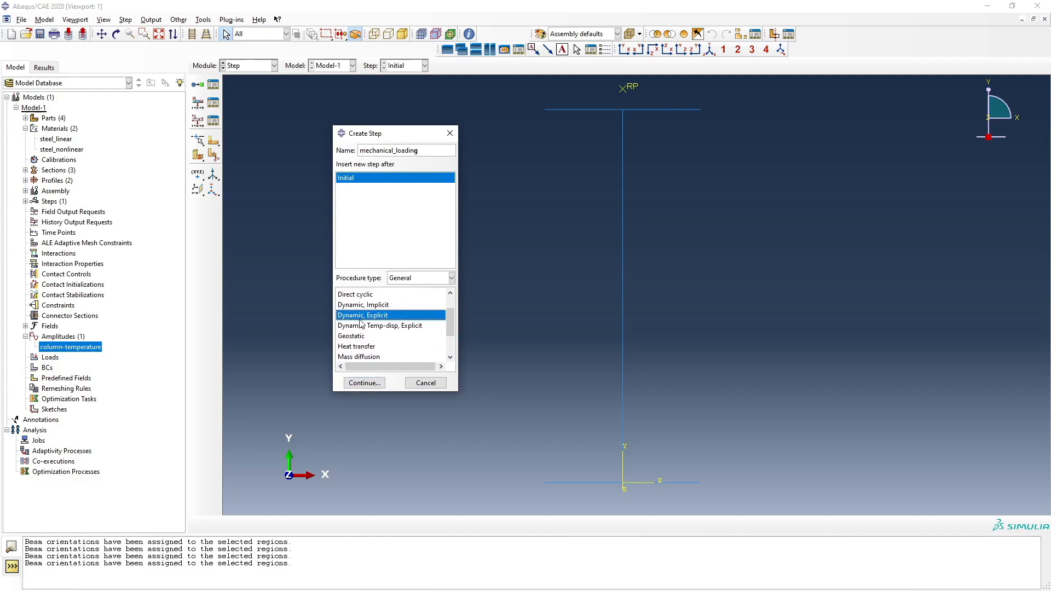
{"action": "left_click", "coordinate": [365, 383]}
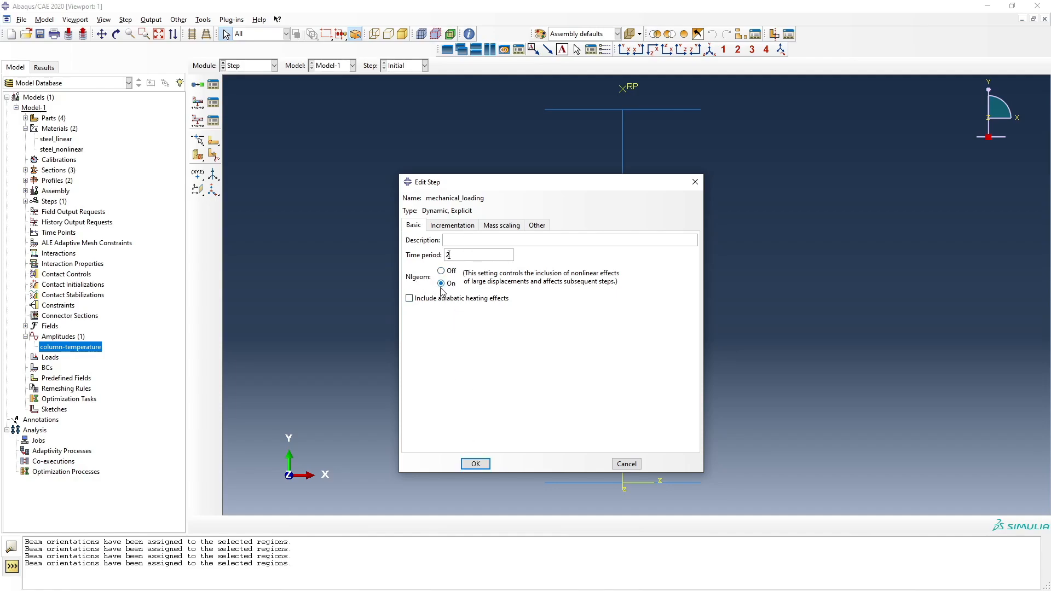
{"action": "left_click", "coordinate": [477, 465]}
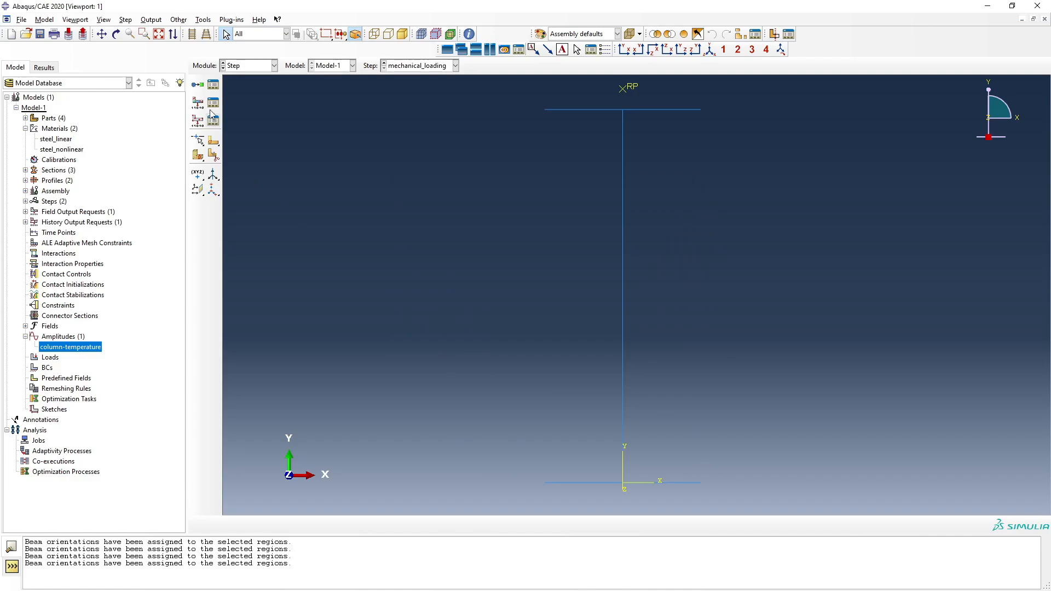
Create a Dynamic, Explicit analysis step named fire_heating directly after the Initial step, with a time period of 9.4
{"action": "left_click", "coordinate": [198, 85]}
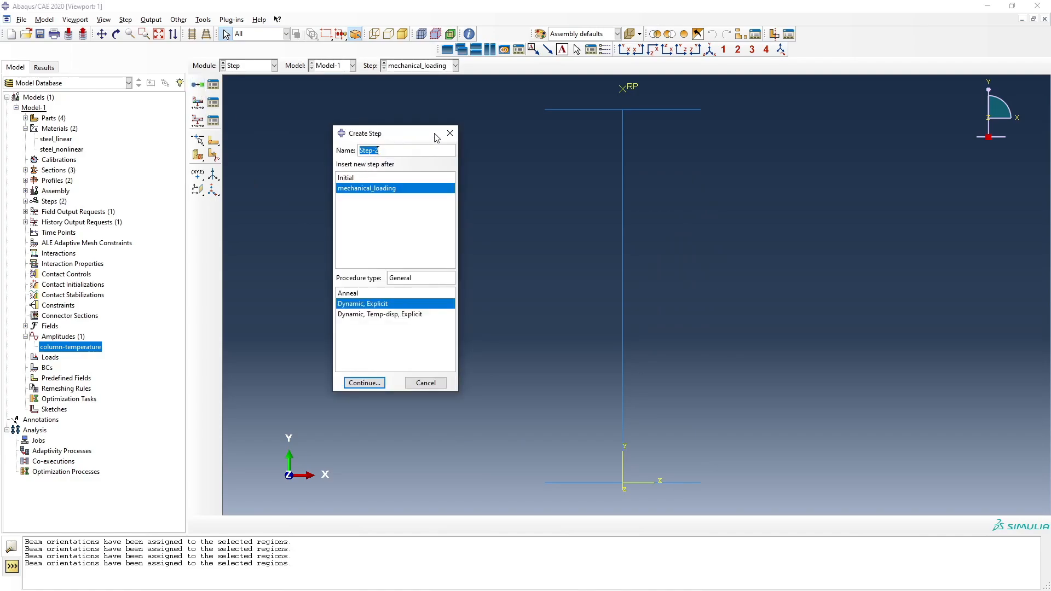
{"action": "left_click", "coordinate": [450, 133]}
{"action": "left_click", "coordinate": [213, 84]}
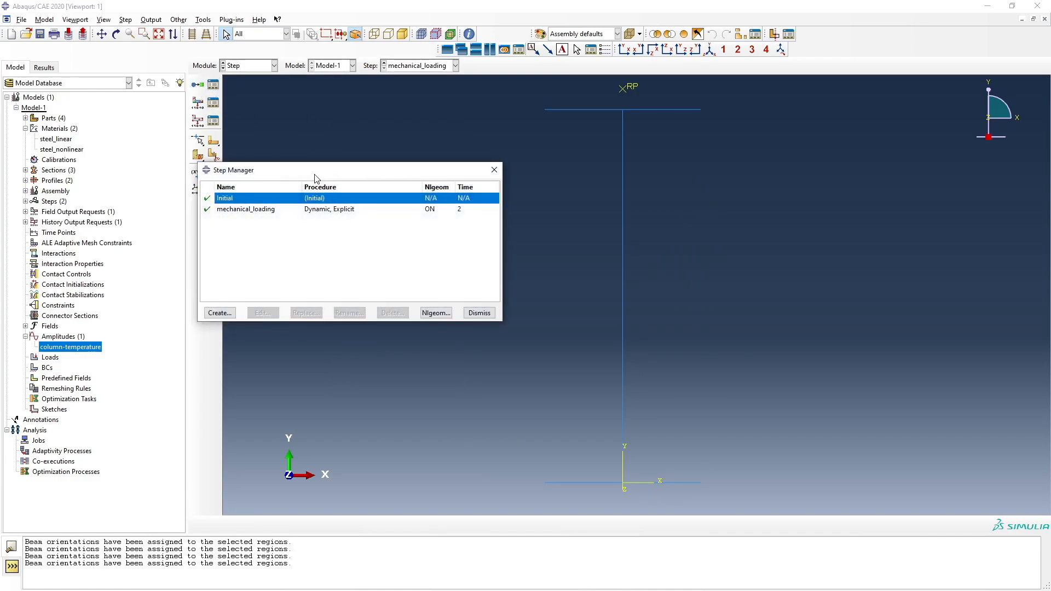
{"action": "left_click_drag", "start_coordinate": [315, 175], "coordinate": [410, 145]}
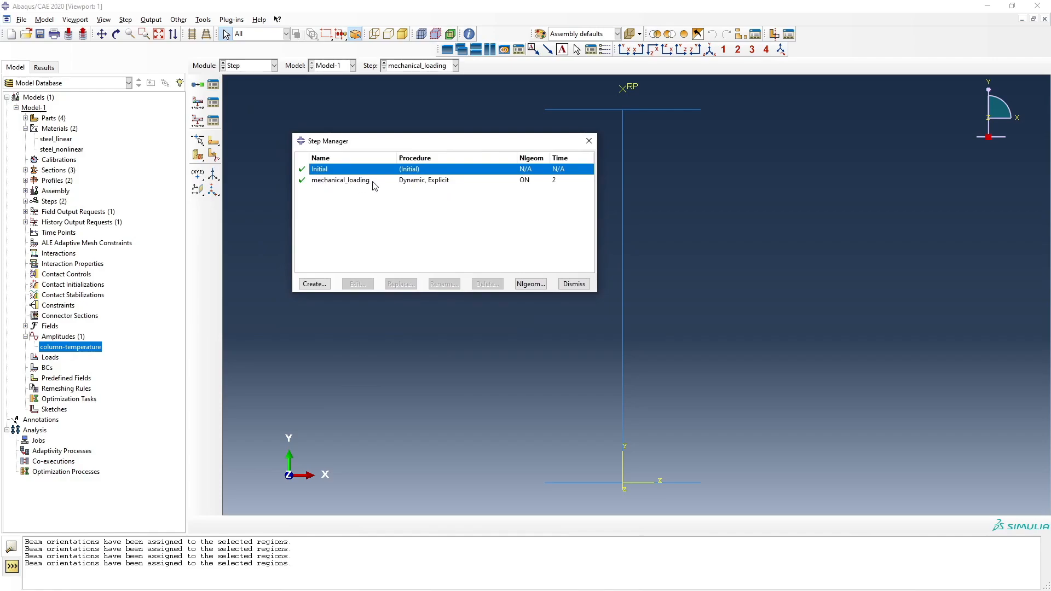
{"action": "left_click", "coordinate": [315, 284]}
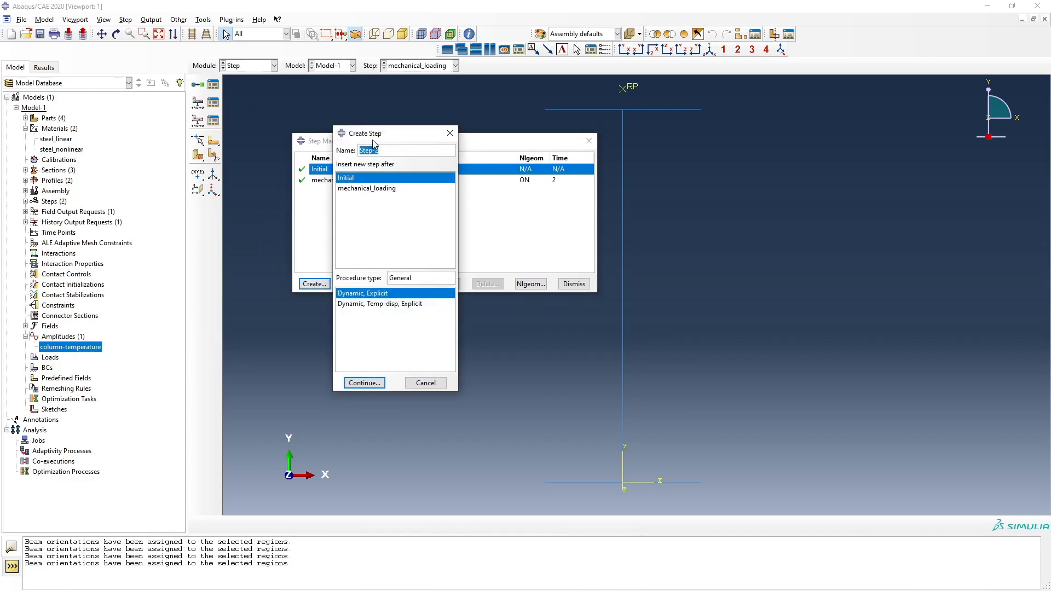
{"action": "left_click_drag", "start_coordinate": [377, 131], "coordinate": [437, 210]}
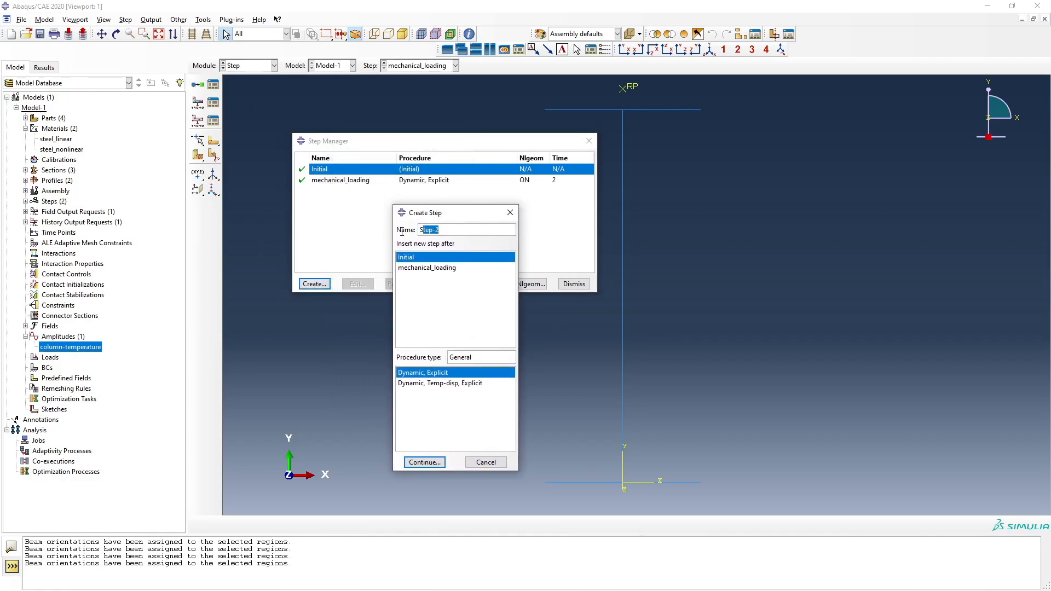
{"action": "type", "text": "fire"}
{"action": "type", "text": "_heating"}
{"action": "left_click", "coordinate": [426, 462]}
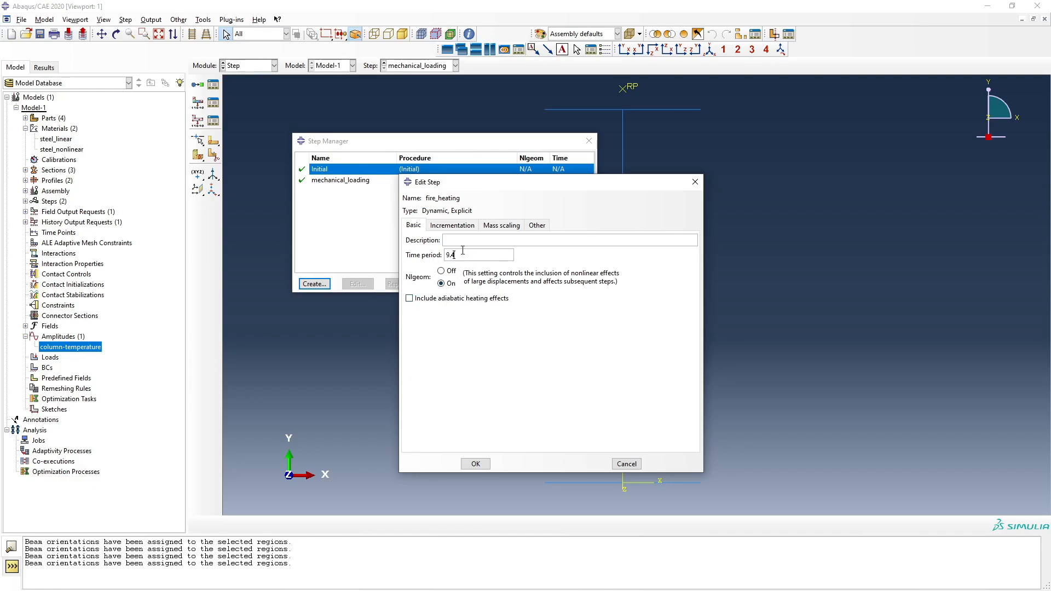
{"action": "left_click", "coordinate": [474, 464]}
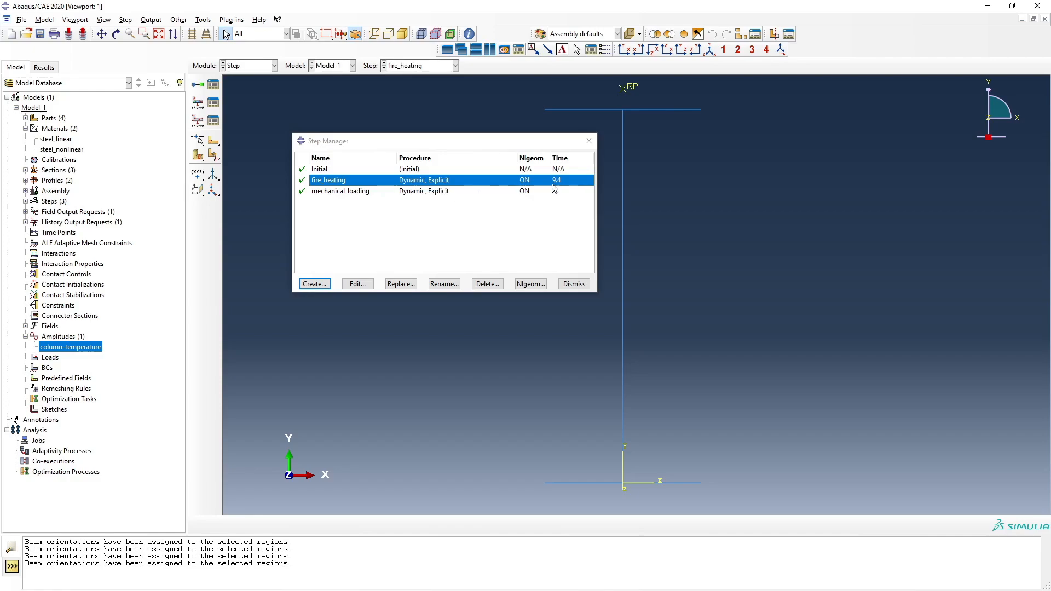
{"action": "left_click", "coordinate": [575, 286]}
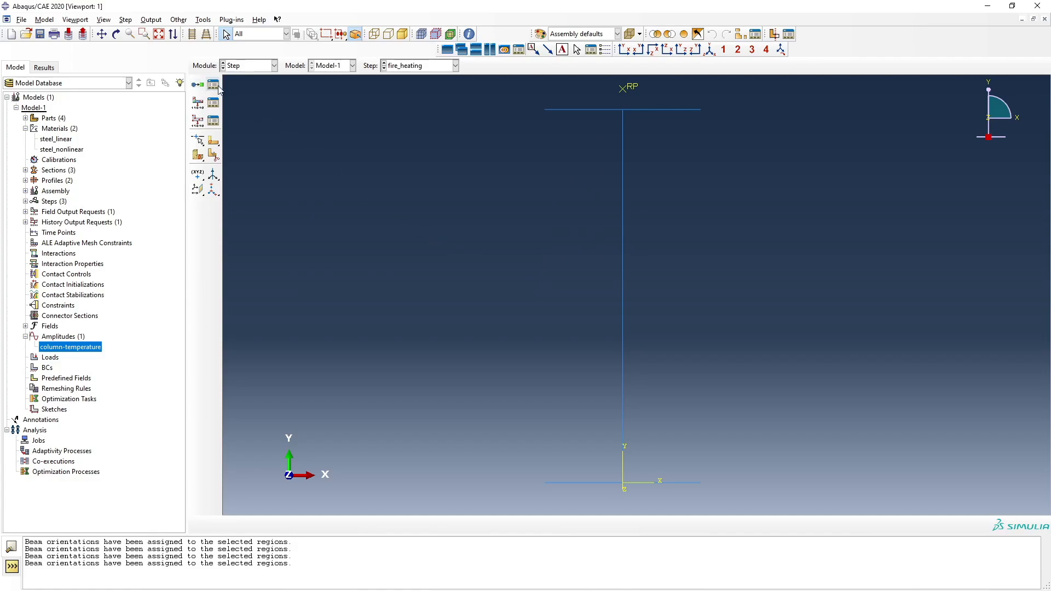
Check which analysis step holds the field output request, and review the list of available steps
{"action": "left_click", "coordinate": [214, 106]}
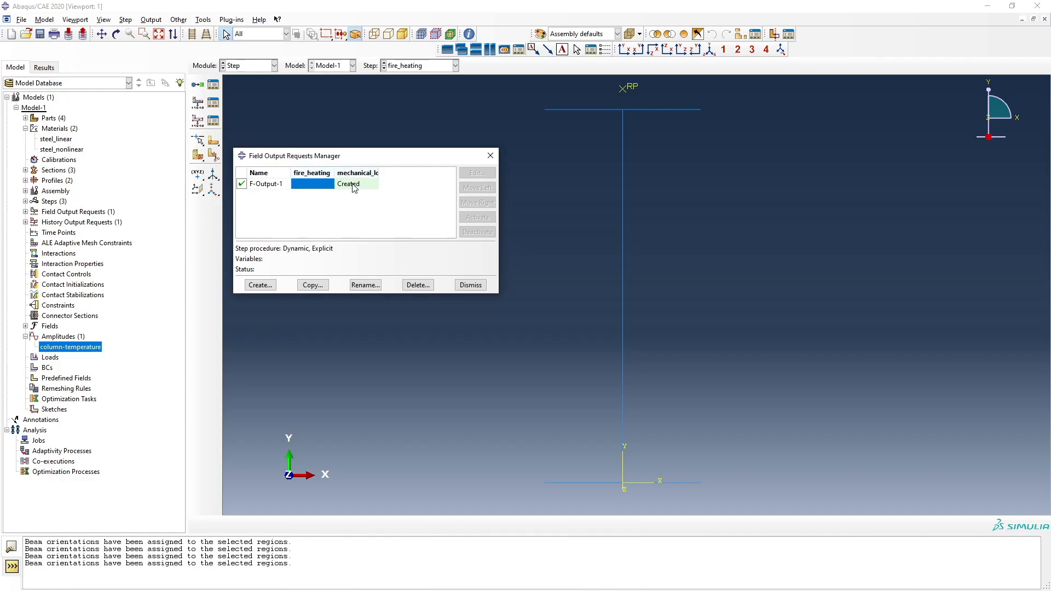
{"action": "left_click", "coordinate": [490, 156]}
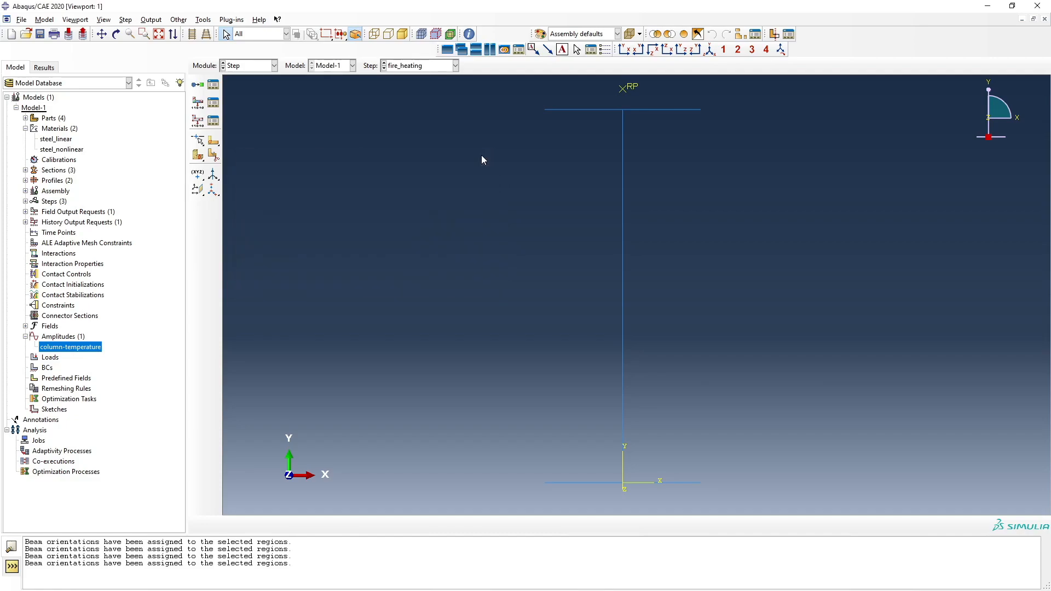
{"action": "left_click", "coordinate": [431, 67]}
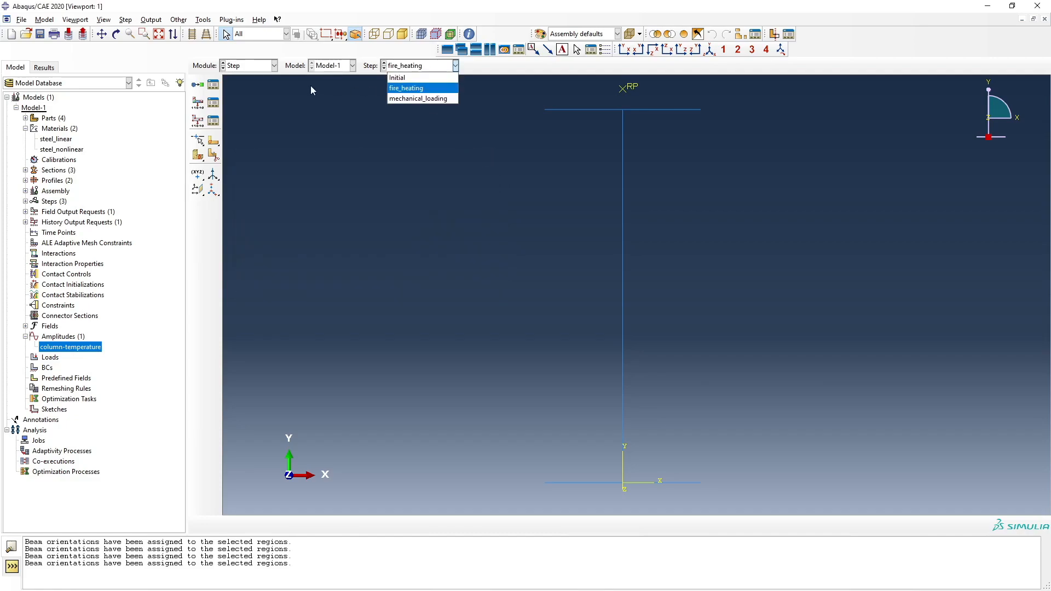
{"action": "left_click", "coordinate": [274, 73]}
Compare the order, procedures and times of the fire_heating and mechanical_loading steps in the Step Manager
{"action": "left_click", "coordinate": [214, 86]}
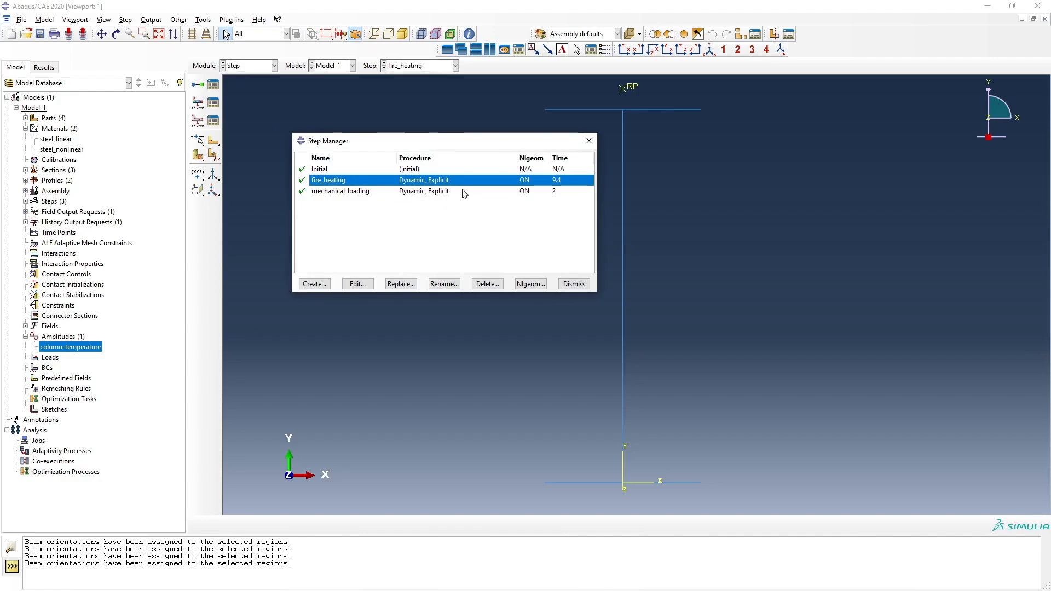
{"action": "left_click", "coordinate": [429, 192]}
{"action": "left_click", "coordinate": [425, 181]}
{"action": "left_click", "coordinate": [426, 192]}
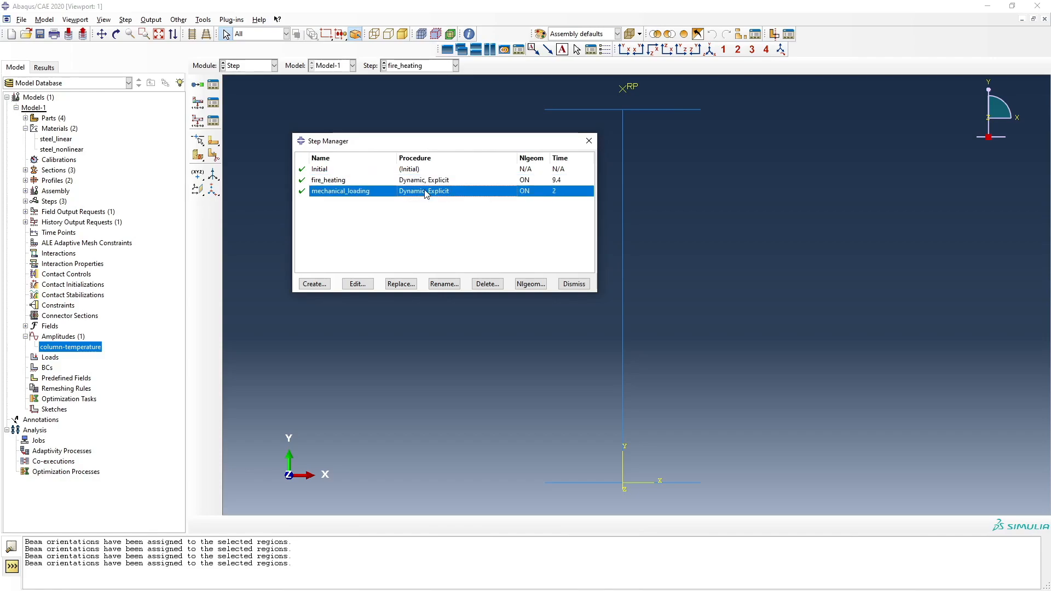
{"action": "left_click", "coordinate": [427, 181]}
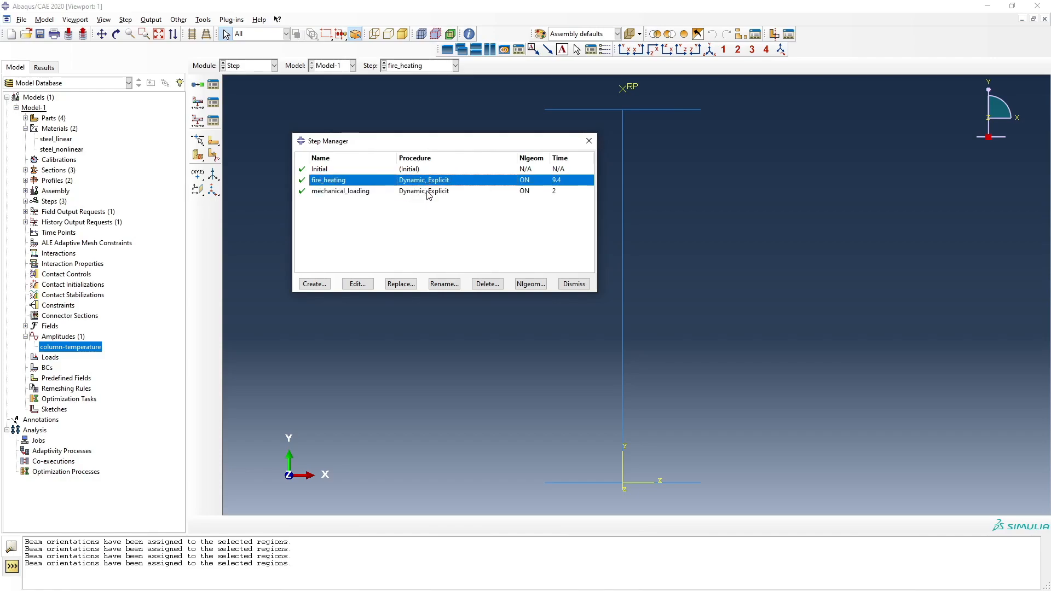
{"action": "left_click", "coordinate": [429, 192]}
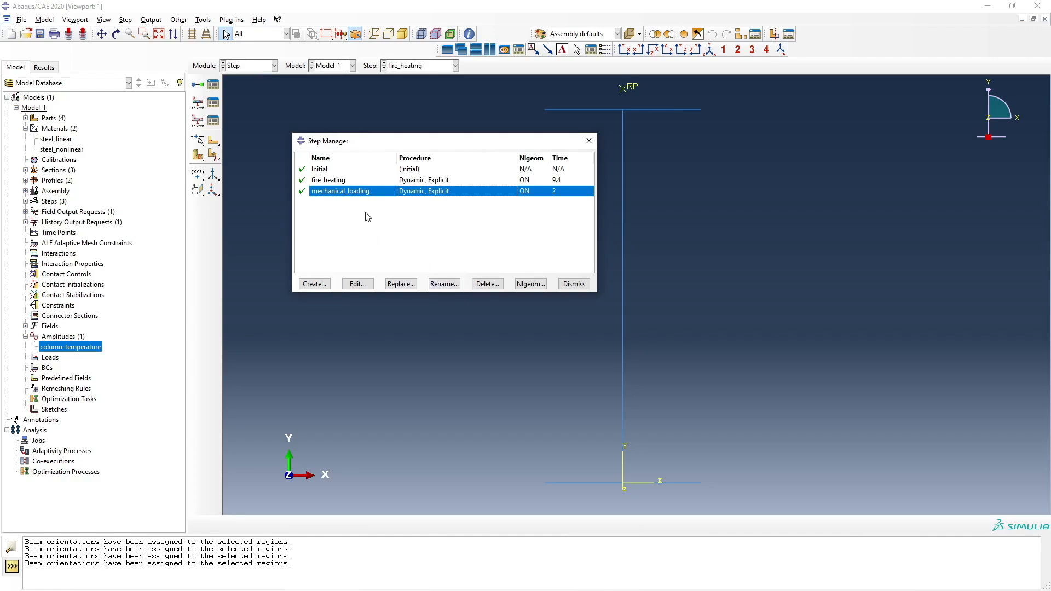
{"action": "left_click", "coordinate": [574, 284]}
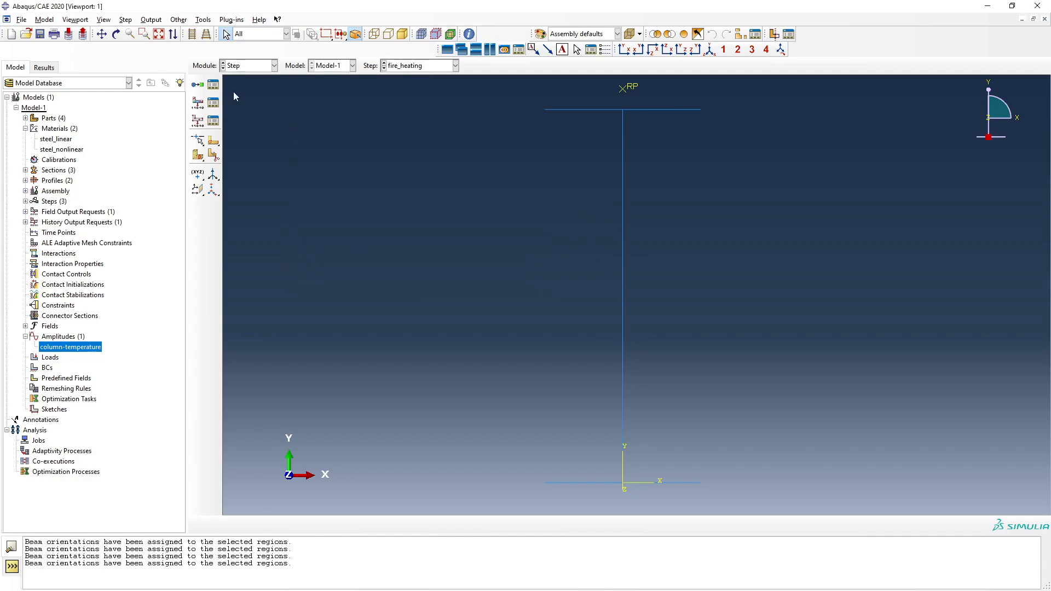
Review the basic settings of the mechanical_loading and fire_heating steps without changing them
{"action": "left_click", "coordinate": [213, 87]}
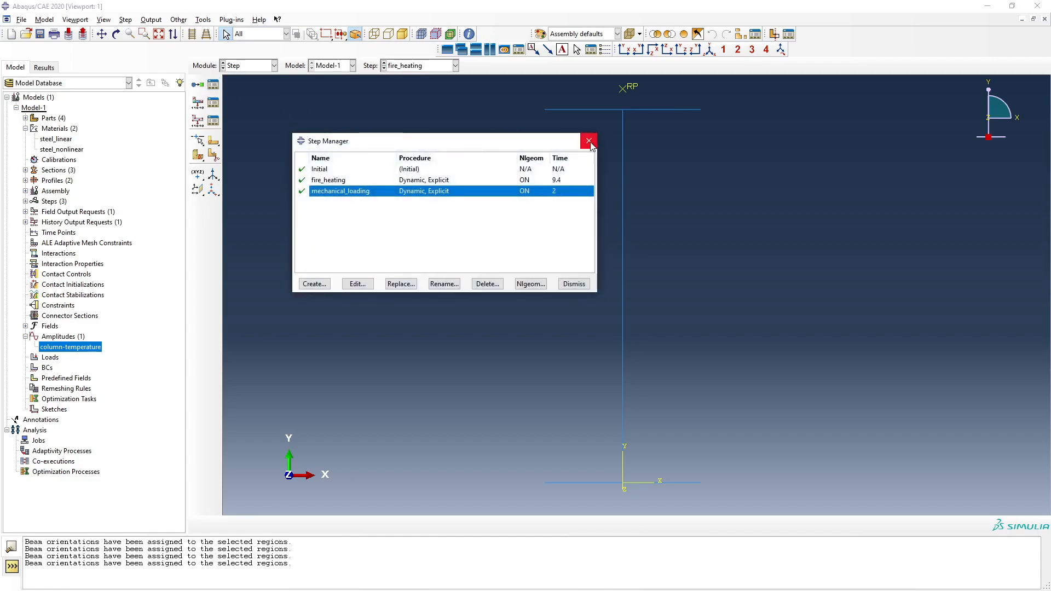
{"action": "double_click", "coordinate": [437, 196]}
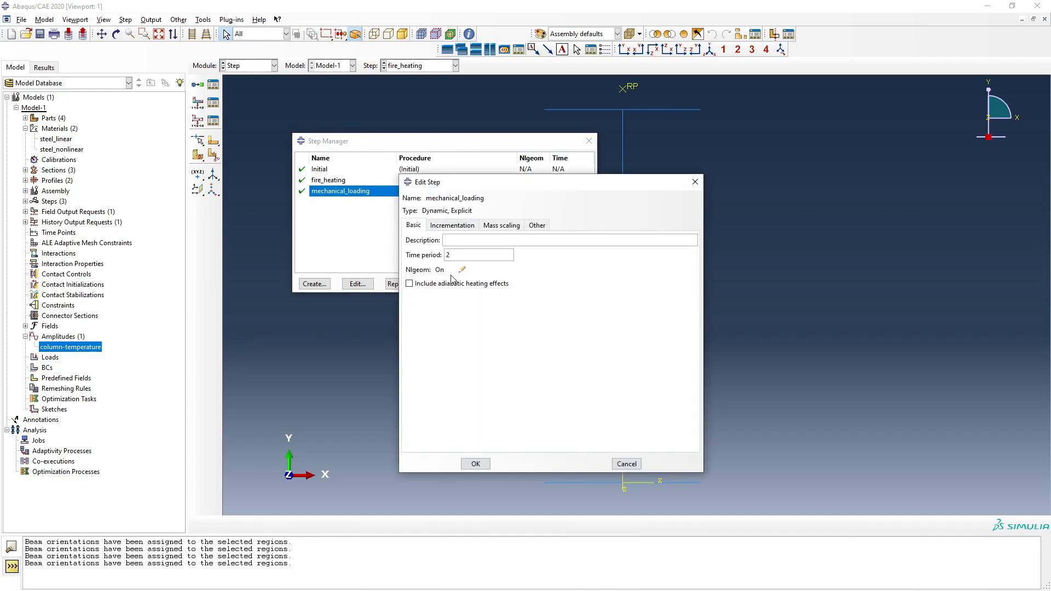
{"action": "left_click", "coordinate": [476, 464]}
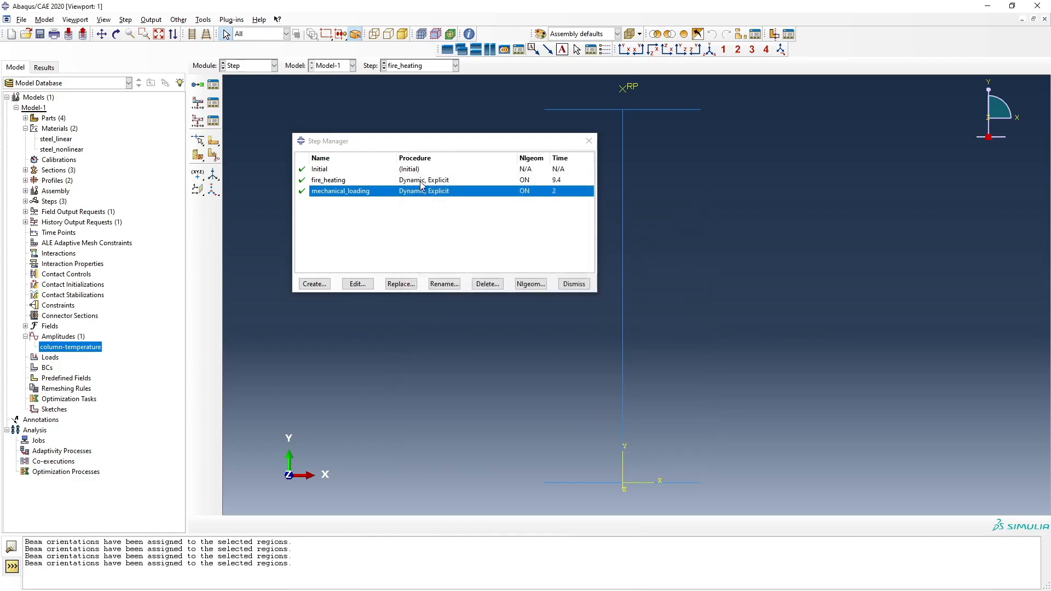
{"action": "left_click", "coordinate": [358, 283]}
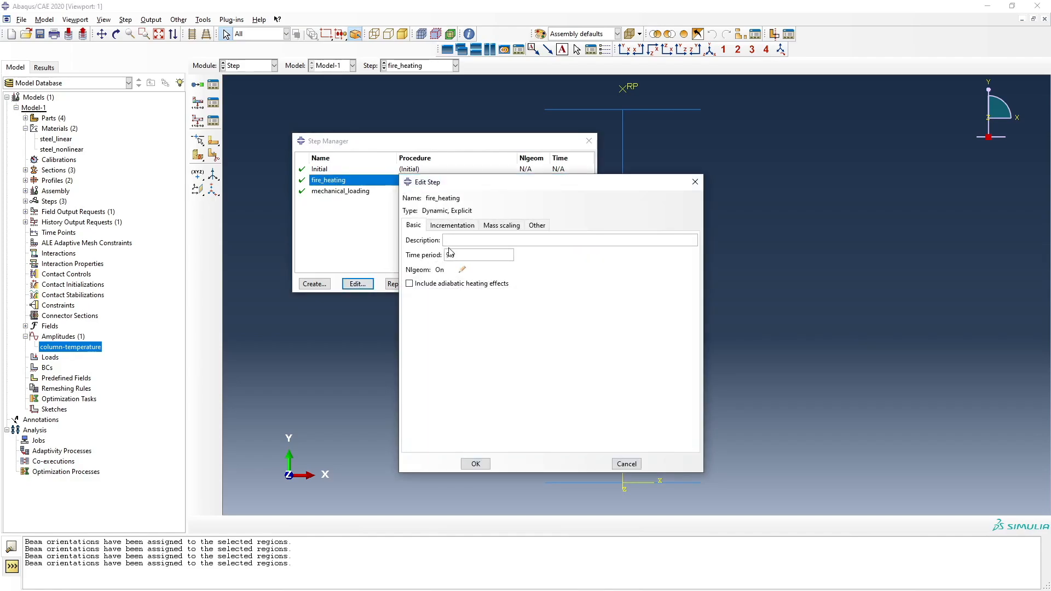
{"action": "left_click", "coordinate": [627, 464]}
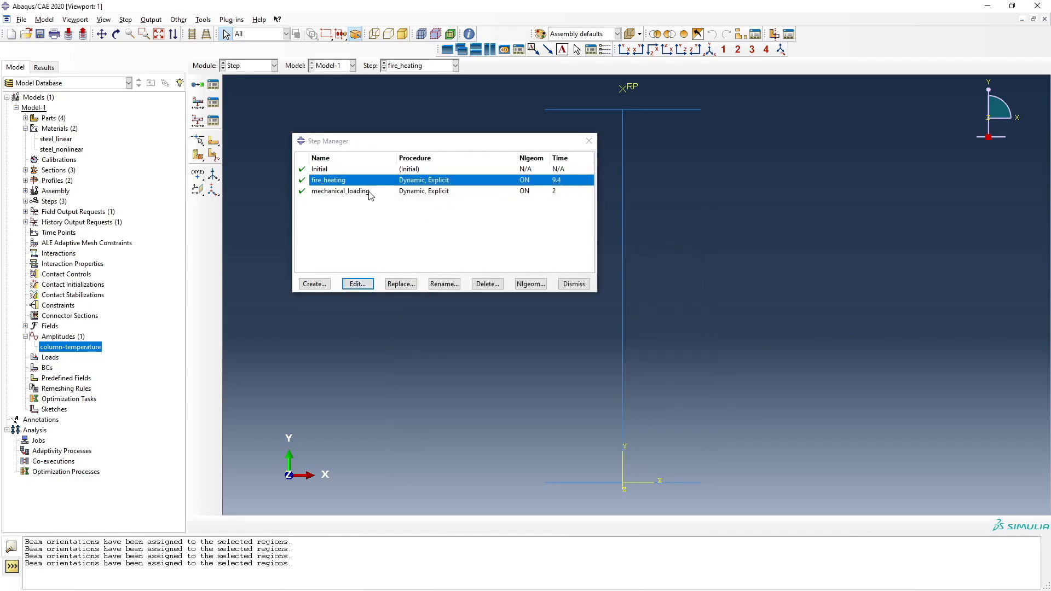
{"action": "left_click", "coordinate": [341, 185]}
{"action": "left_click", "coordinate": [345, 195]}
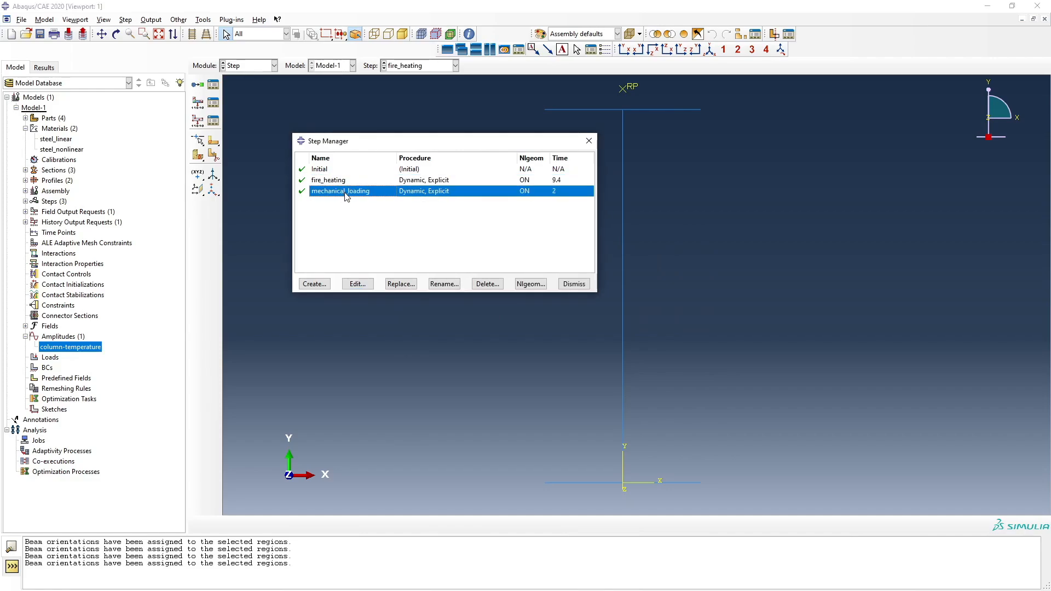
{"action": "left_click", "coordinate": [589, 140]}
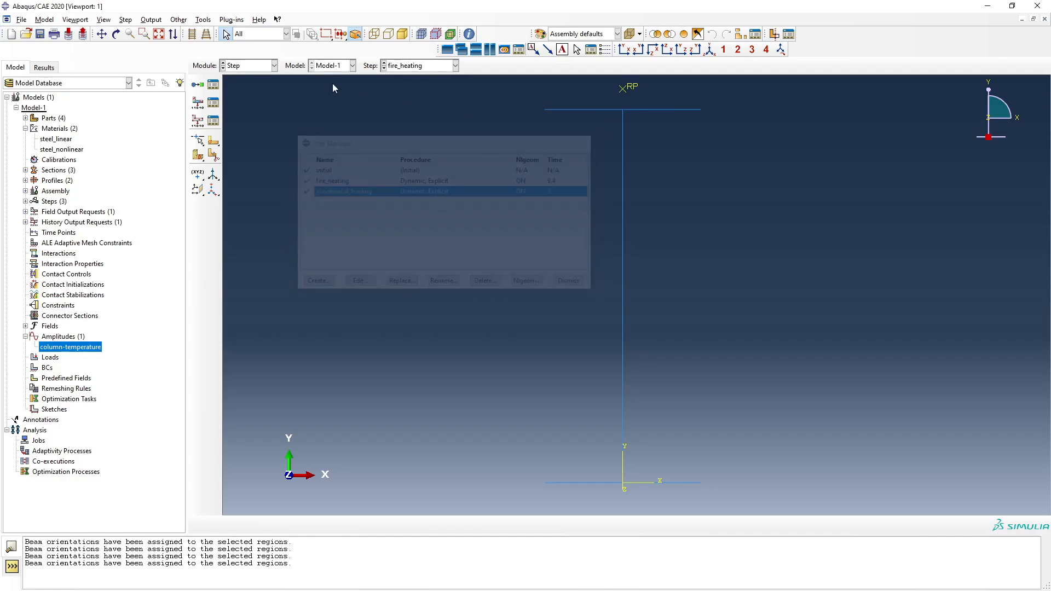
Move the creation of field output request F-Output-1 from the mechanical_loading step to the fire_heating step
{"action": "left_click", "coordinate": [213, 102]}
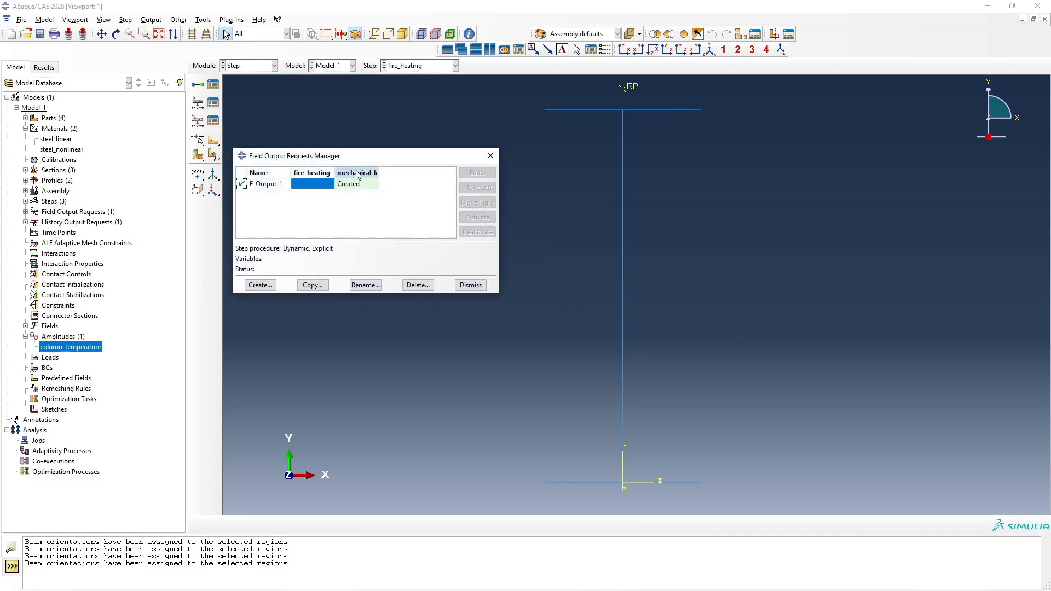
{"action": "left_click", "coordinate": [350, 186]}
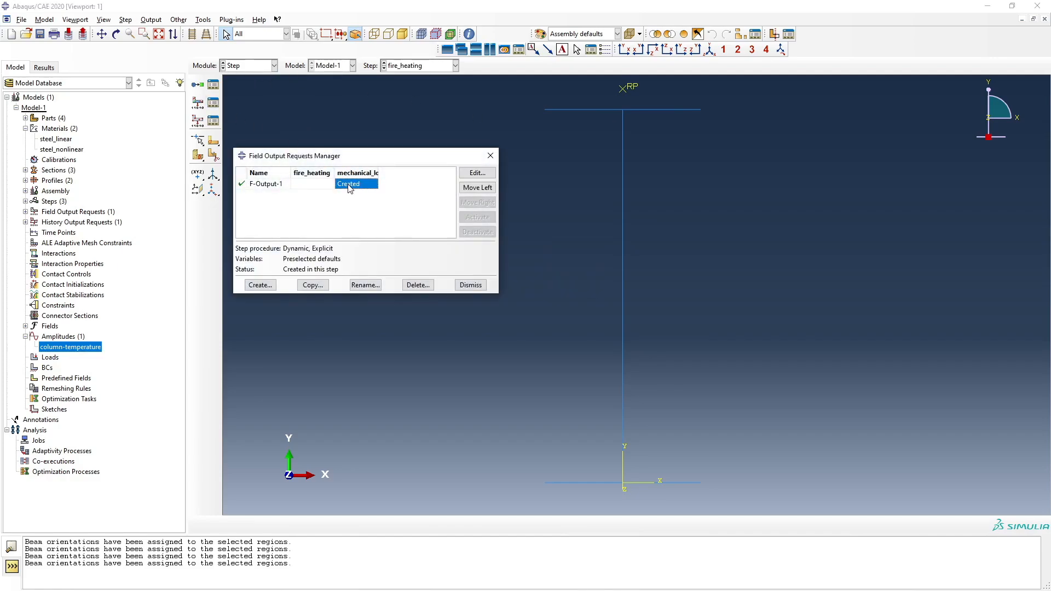
{"action": "left_click", "coordinate": [469, 189]}
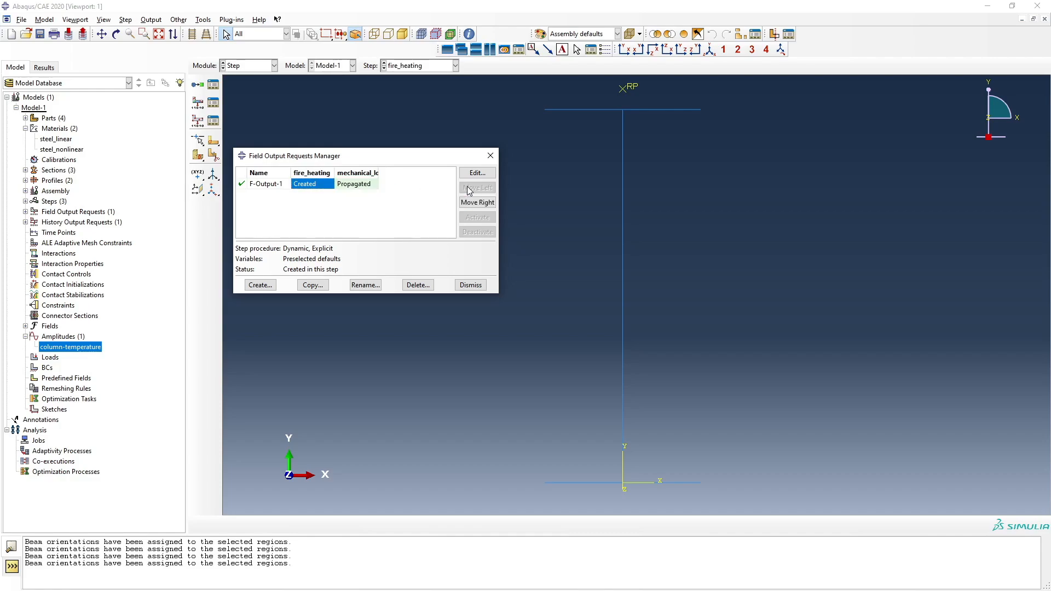
Delete both the fire_heating and mechanical_loading analysis steps so that only the Initial step remains
{"action": "left_click", "coordinate": [471, 285]}
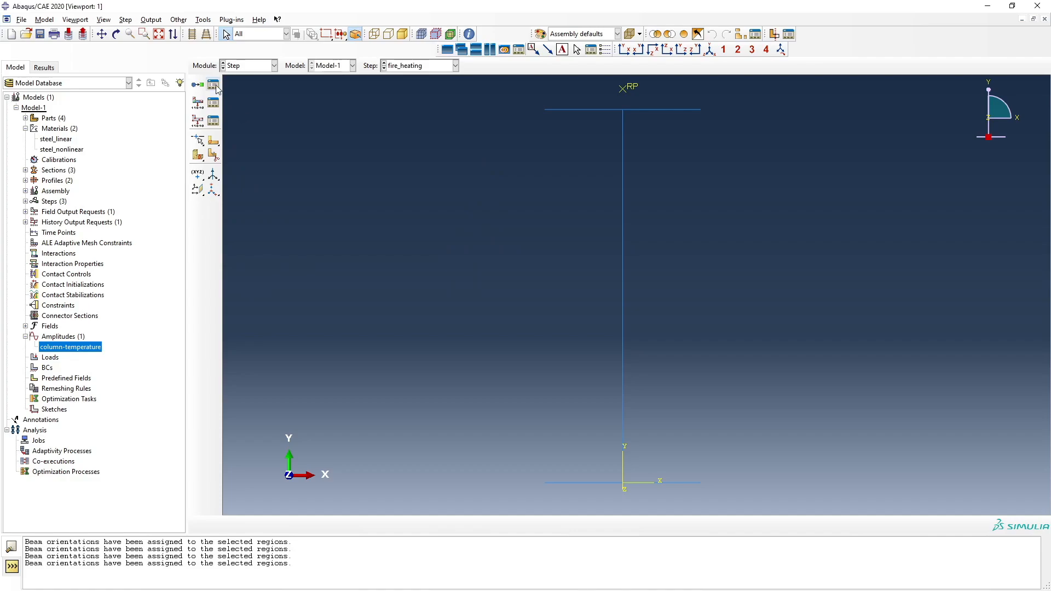
{"action": "left_click", "coordinate": [213, 85]}
{"action": "left_click", "coordinate": [330, 180]}
{"action": "left_click", "coordinate": [336, 192], "text": "shift"}
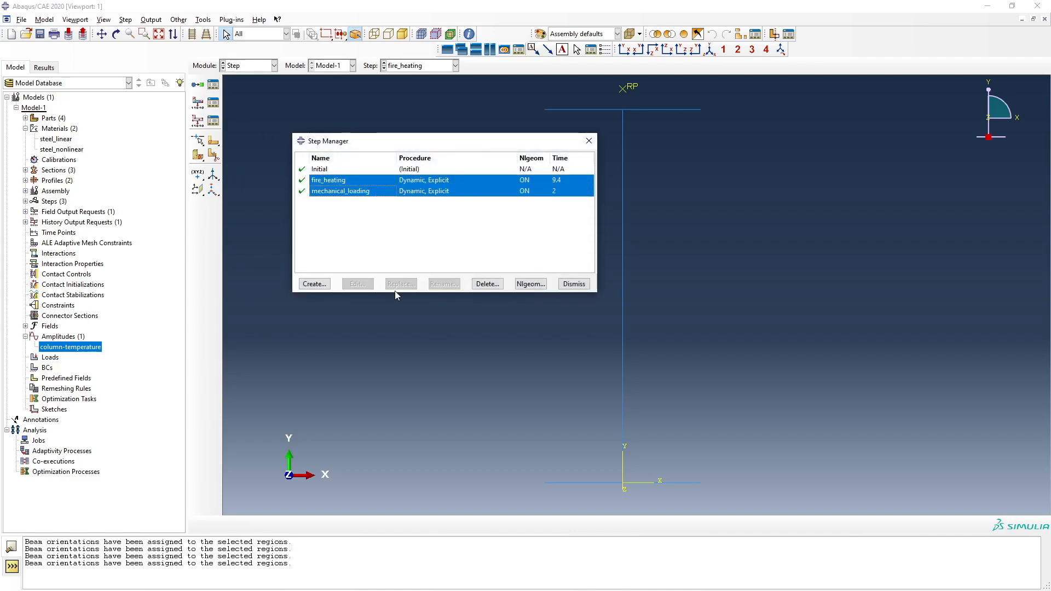
{"action": "left_click", "coordinate": [487, 284]}
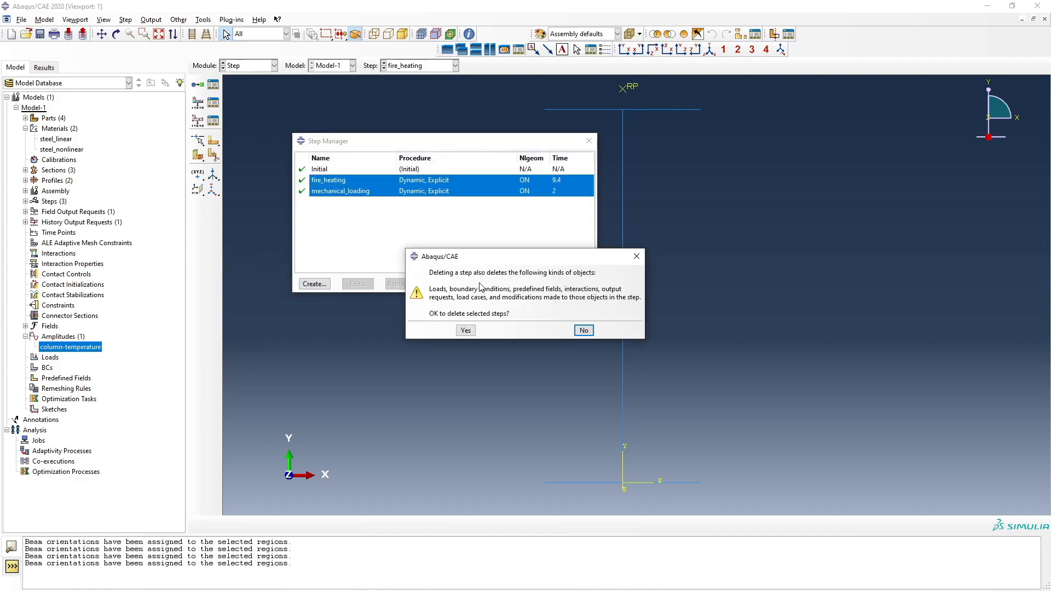
{"action": "left_click", "coordinate": [466, 330]}
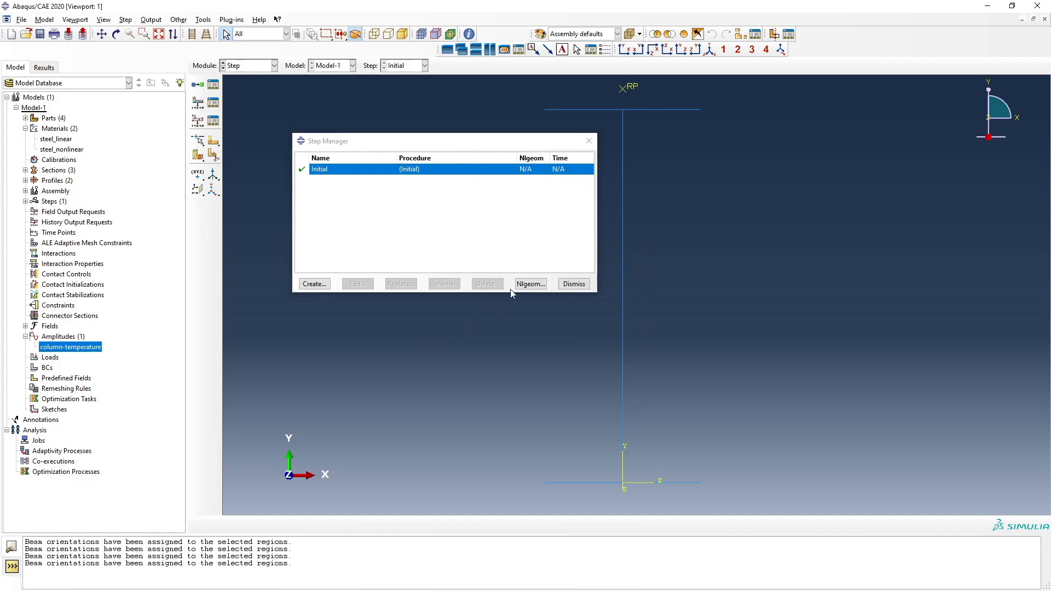
Create a Dynamic, Explicit step named mechanical_loading after Initial, with a time period of 2 and Nlgeom on
{"action": "left_click", "coordinate": [316, 283]}
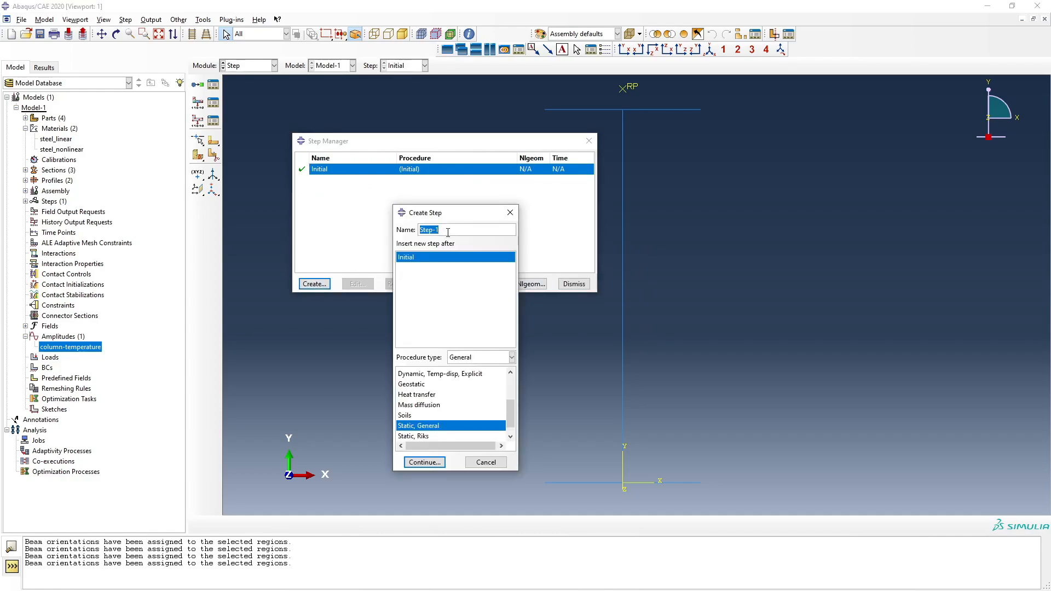
{"action": "type", "text": "mehc"}
{"action": "type", "text": "ding"}
{"action": "scroll", "coordinate": [417, 392], "scroll_direction": "up", "scroll_amount": 3}
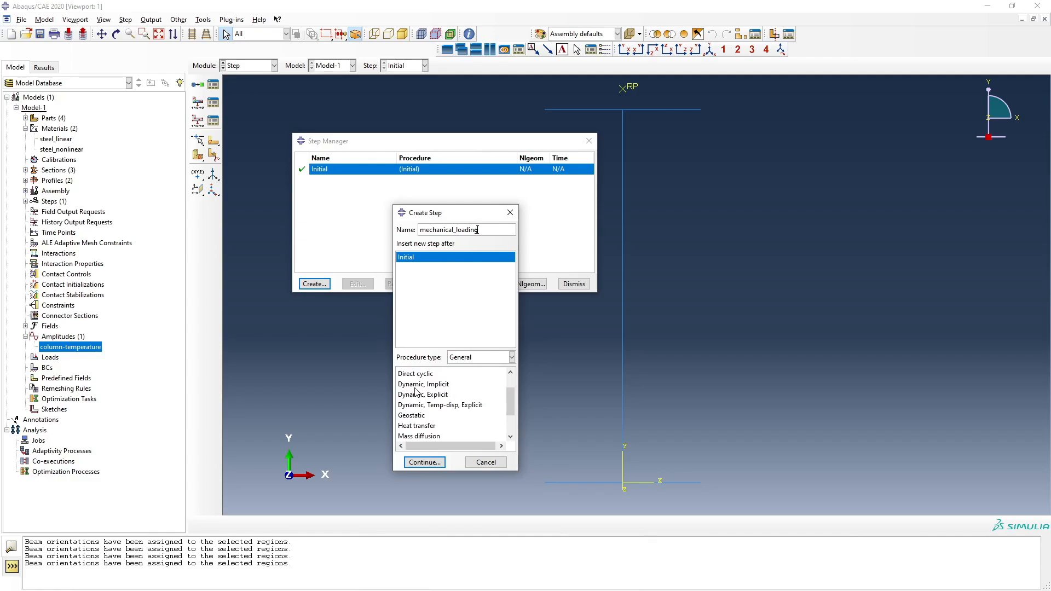
{"action": "left_click", "coordinate": [419, 386]}
{"action": "left_click", "coordinate": [435, 395]}
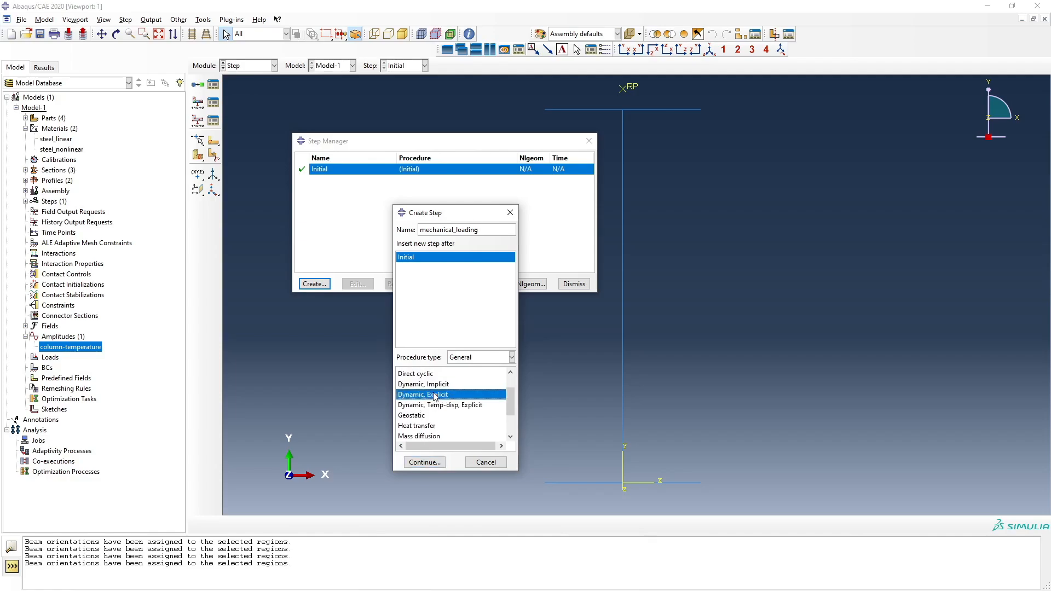
{"action": "left_click", "coordinate": [425, 463]}
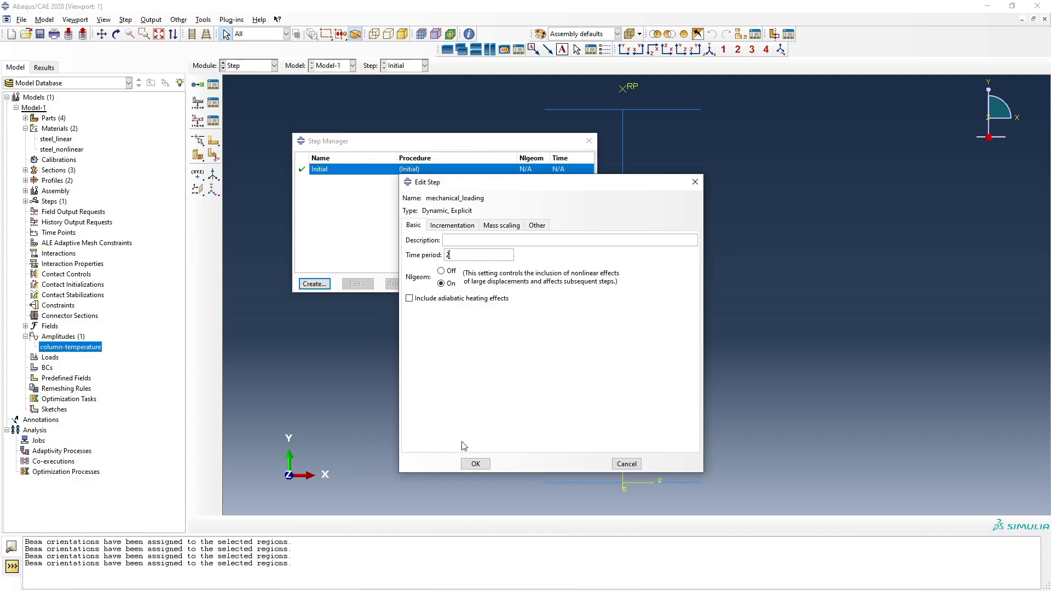
{"action": "left_click", "coordinate": [476, 465]}
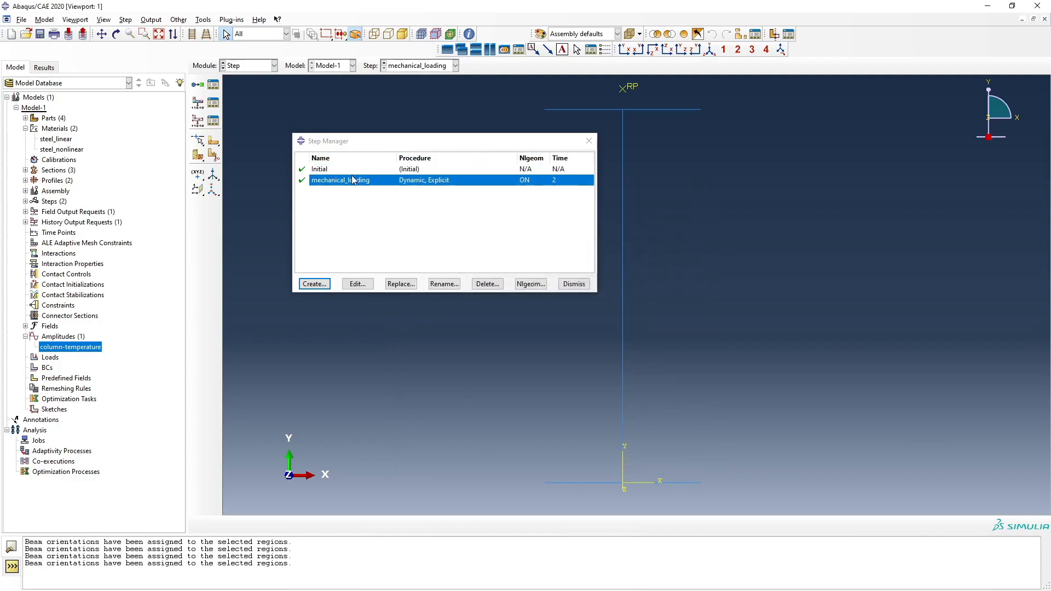
{"action": "left_click", "coordinate": [391, 226]}
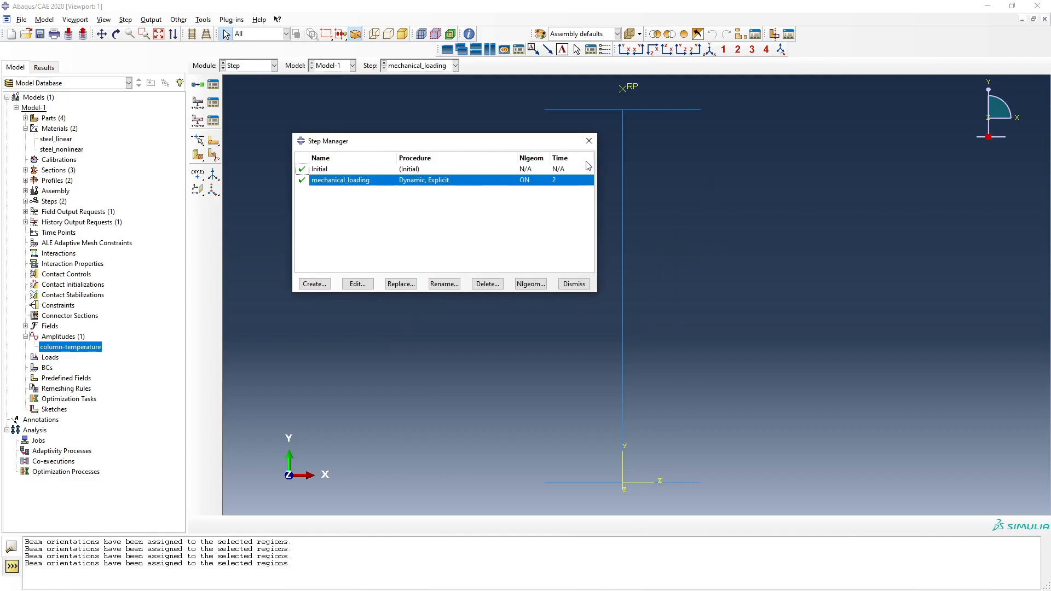
{"action": "left_click", "coordinate": [589, 141]}
Create a Dynamic, Explicit step named fire_heating after mechanical_loading with a time period of 9.4, and check the step order
{"action": "left_click", "coordinate": [198, 84]}
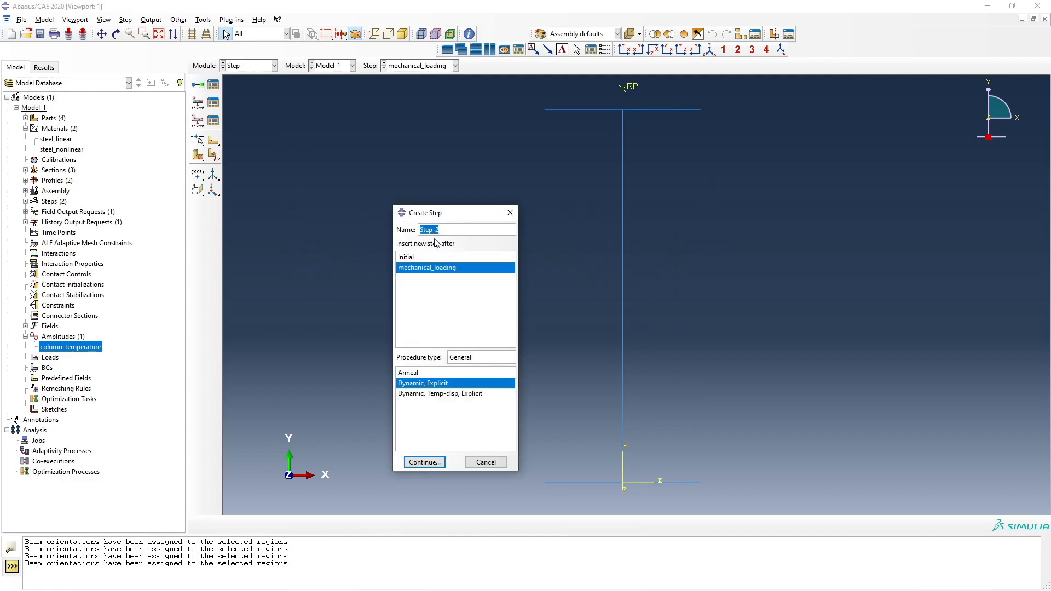
{"action": "left_click_drag", "start_coordinate": [449, 231], "coordinate": [412, 233]}
{"action": "type", "text": "ting"}
{"action": "left_click", "coordinate": [425, 462]}
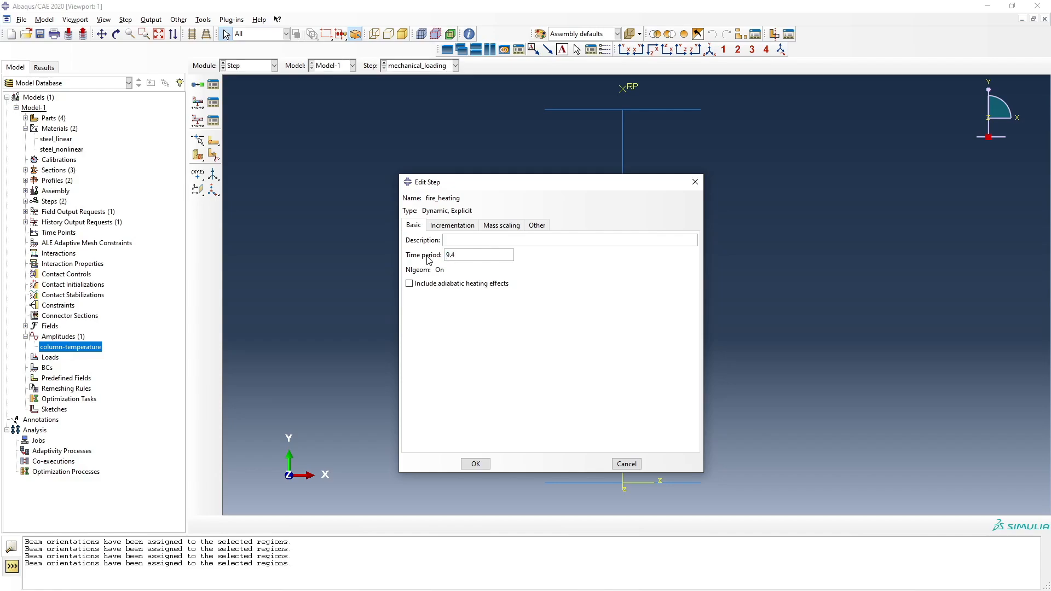
{"action": "left_click", "coordinate": [474, 464]}
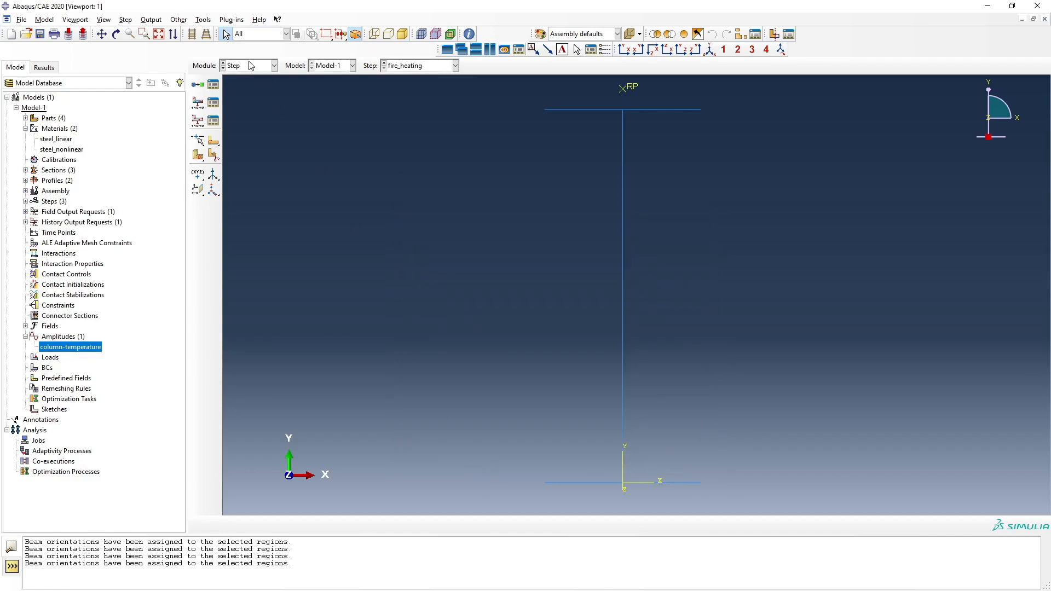
{"action": "left_click", "coordinate": [214, 86]}
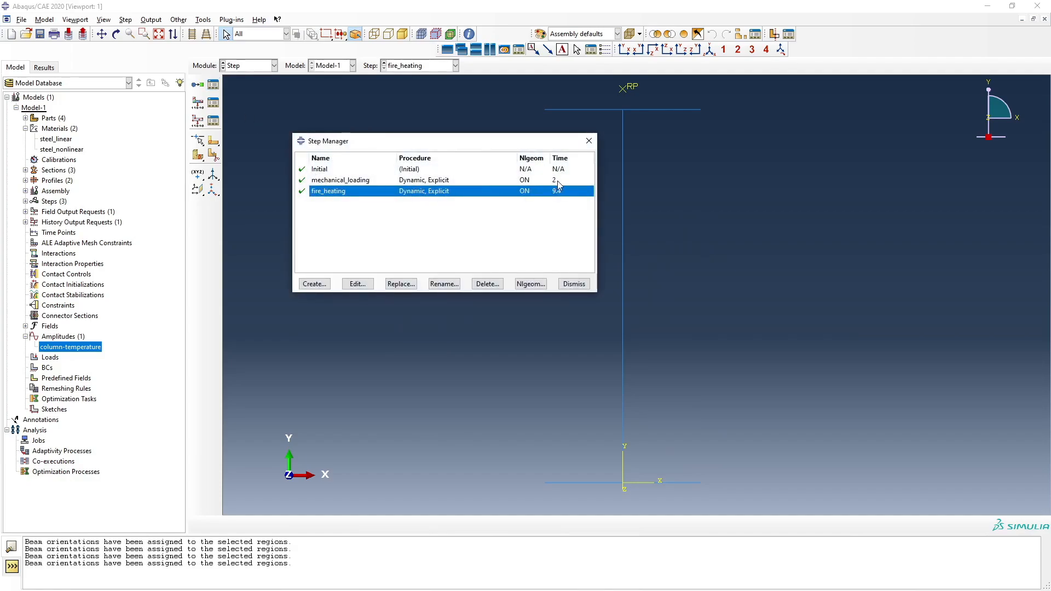
{"action": "left_click", "coordinate": [575, 284]}
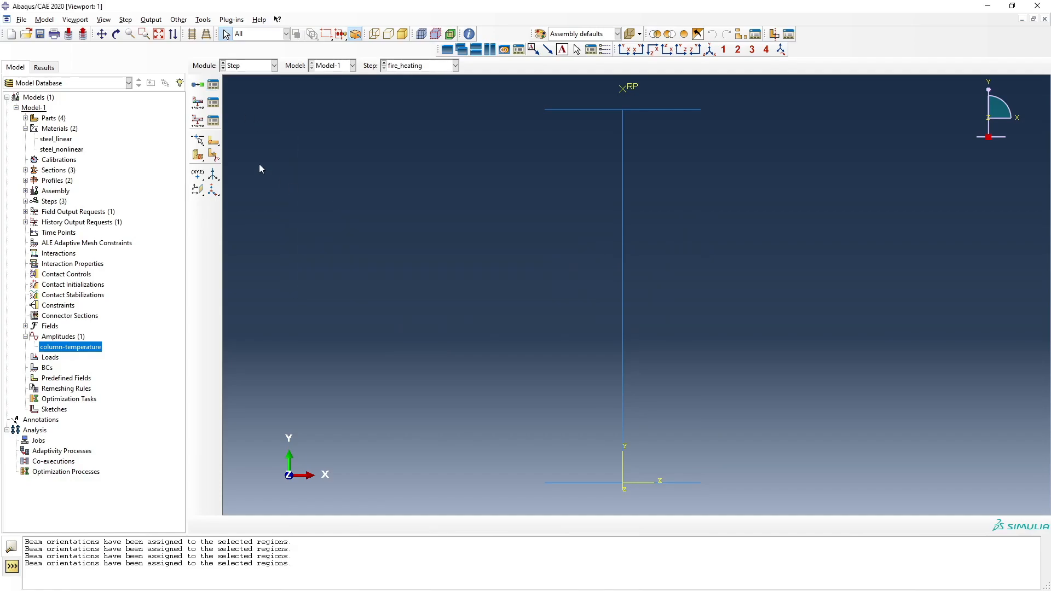
Edit field output request F-Output-1 in the mechanical_loading step to include the thermal variable TEMP, Element temperature
{"action": "left_click", "coordinate": [213, 102]}
{"action": "left_click_drag", "start_coordinate": [280, 157], "coordinate": [340, 152]}
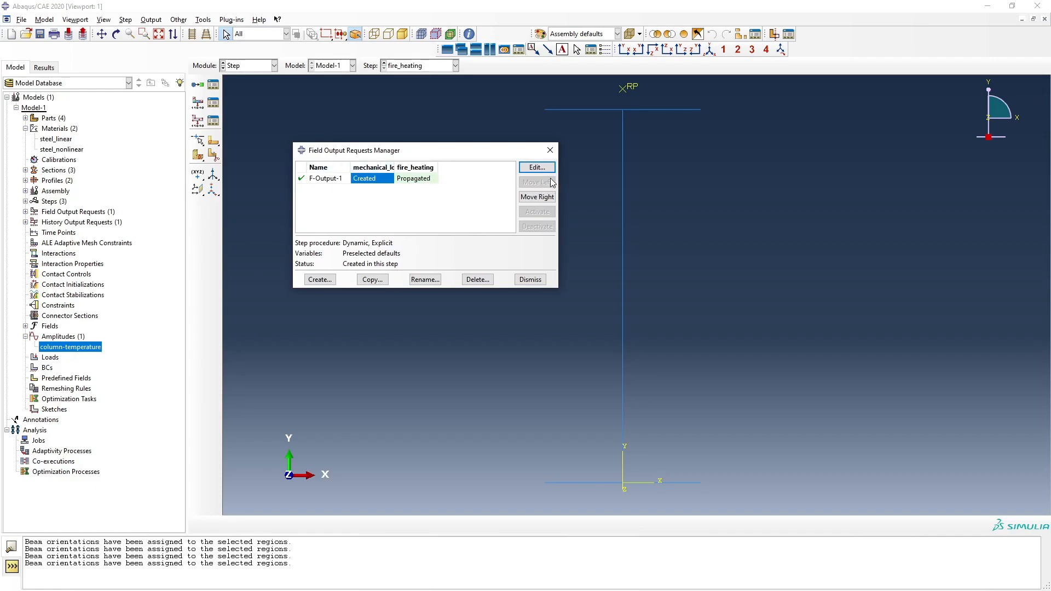
{"action": "left_click", "coordinate": [537, 167]}
{"action": "left_click_drag", "start_coordinate": [253, 142], "coordinate": [452, 117]}
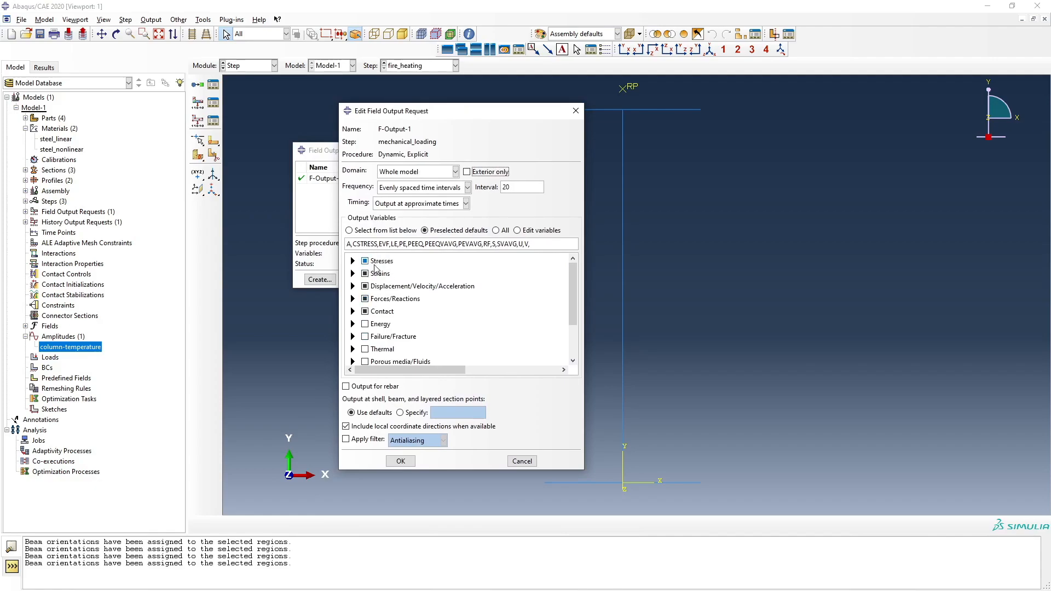
{"action": "scroll", "coordinate": [381, 310], "scroll_direction": "down", "scroll_amount": 3}
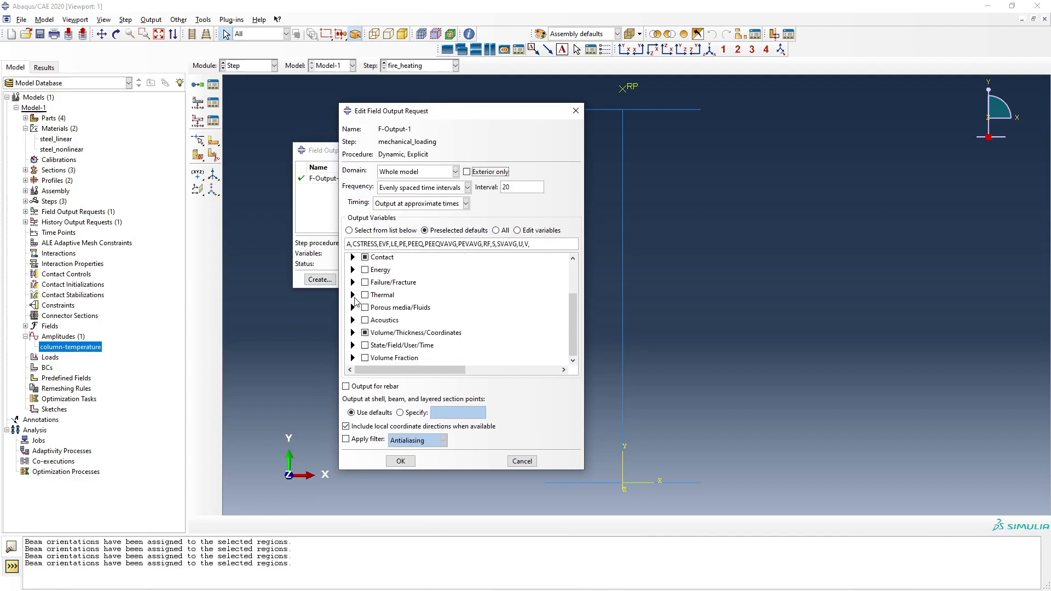
{"action": "left_click", "coordinate": [352, 295]}
{"action": "left_click", "coordinate": [378, 306]}
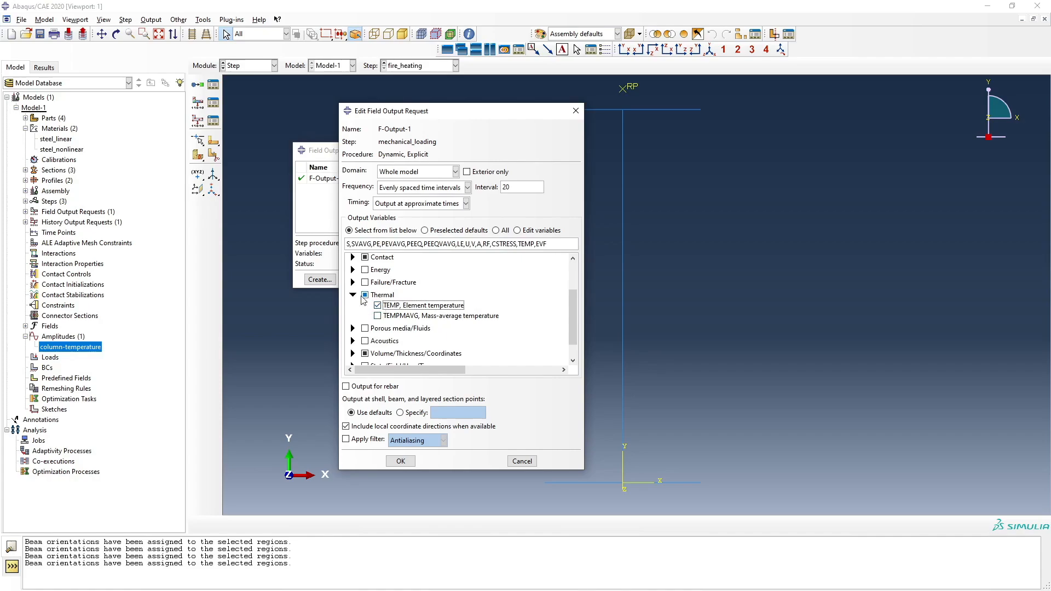
Exclude all Stresses and Strains variables from field output request F-Output-1 and save the request
{"action": "scroll", "coordinate": [368, 301], "scroll_direction": "up", "scroll_amount": 3}
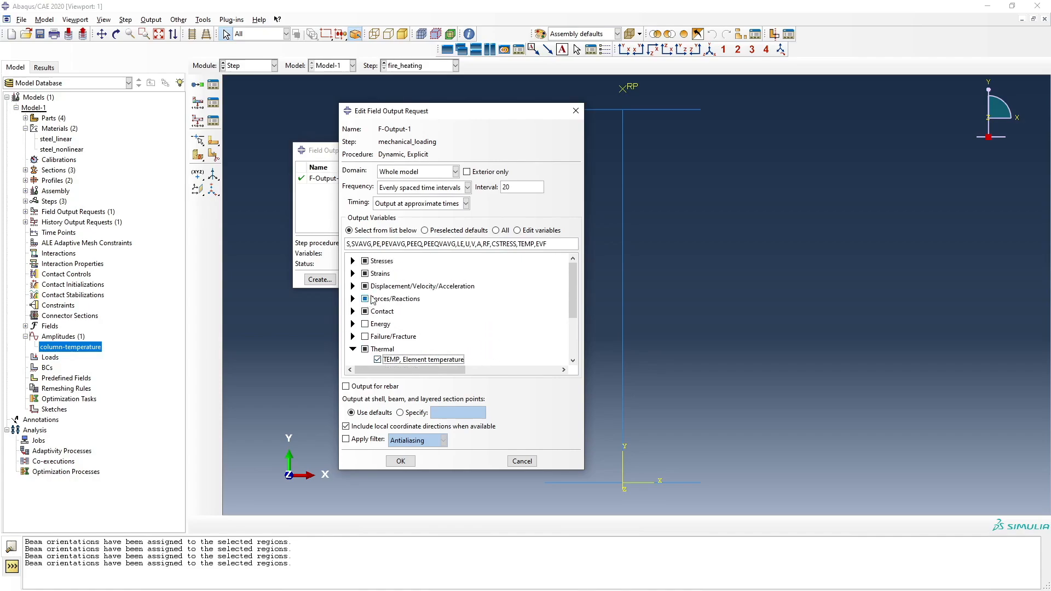
{"action": "left_click", "coordinate": [365, 262]}
{"action": "left_click", "coordinate": [365, 273]}
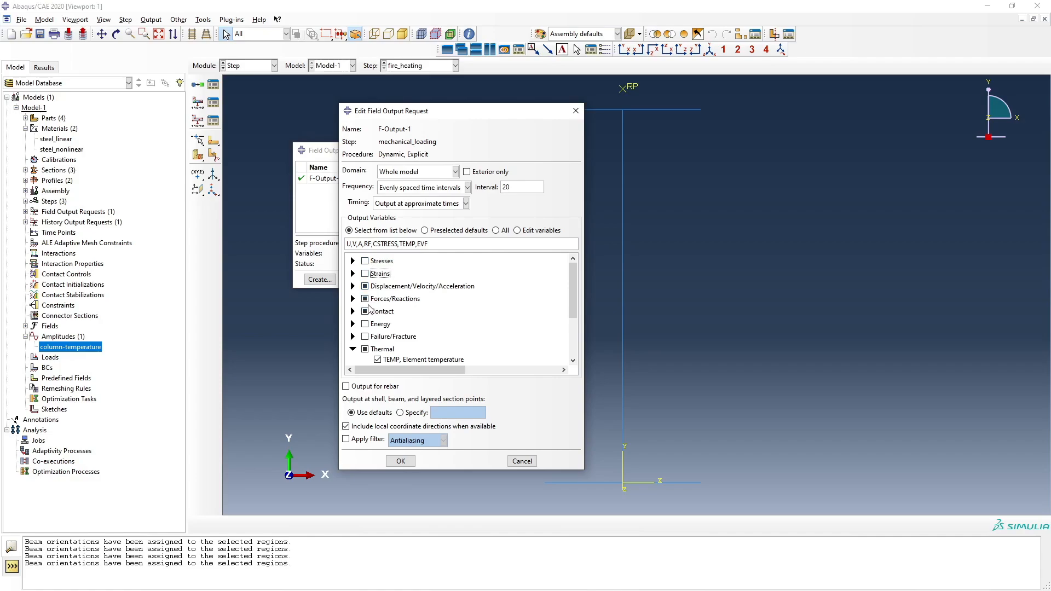
{"action": "scroll", "coordinate": [423, 338], "scroll_direction": "down", "scroll_amount": 3}
{"action": "scroll", "coordinate": [423, 345], "scroll_direction": "down", "scroll_amount": 3}
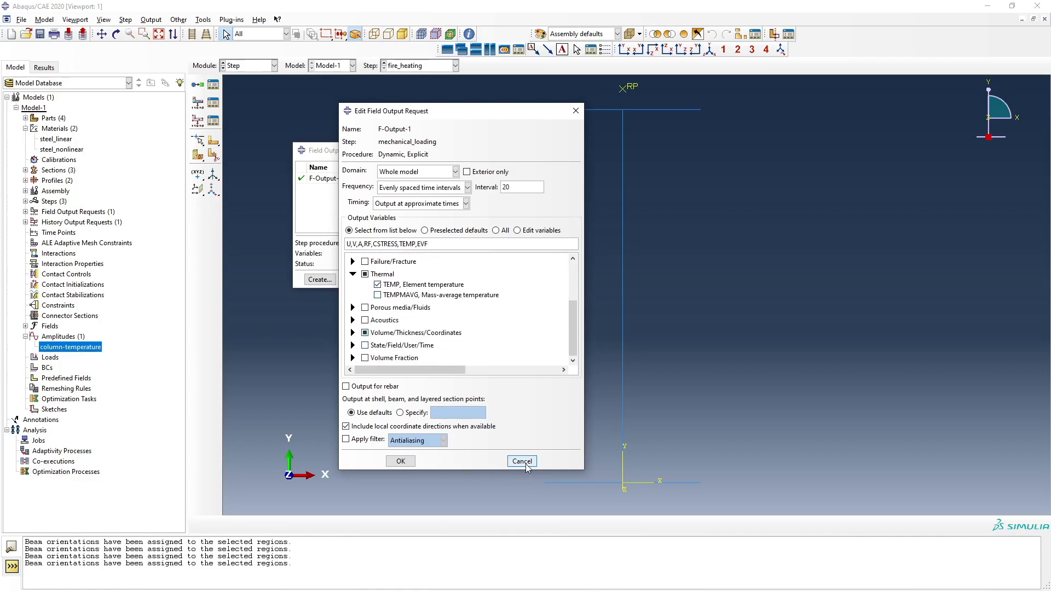
{"action": "left_click", "coordinate": [405, 462]}
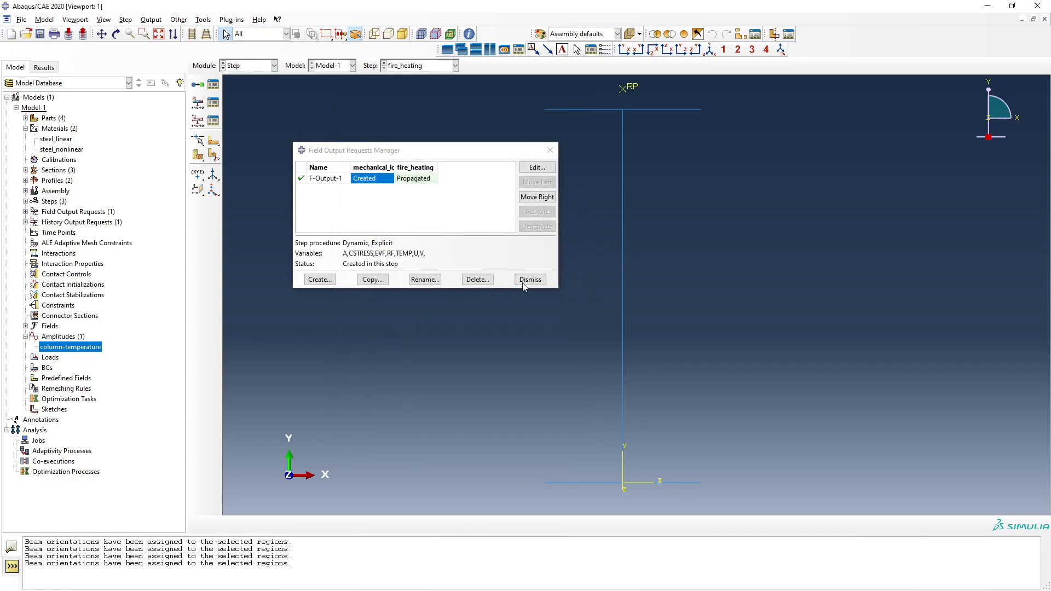
{"action": "left_click", "coordinate": [530, 281]}
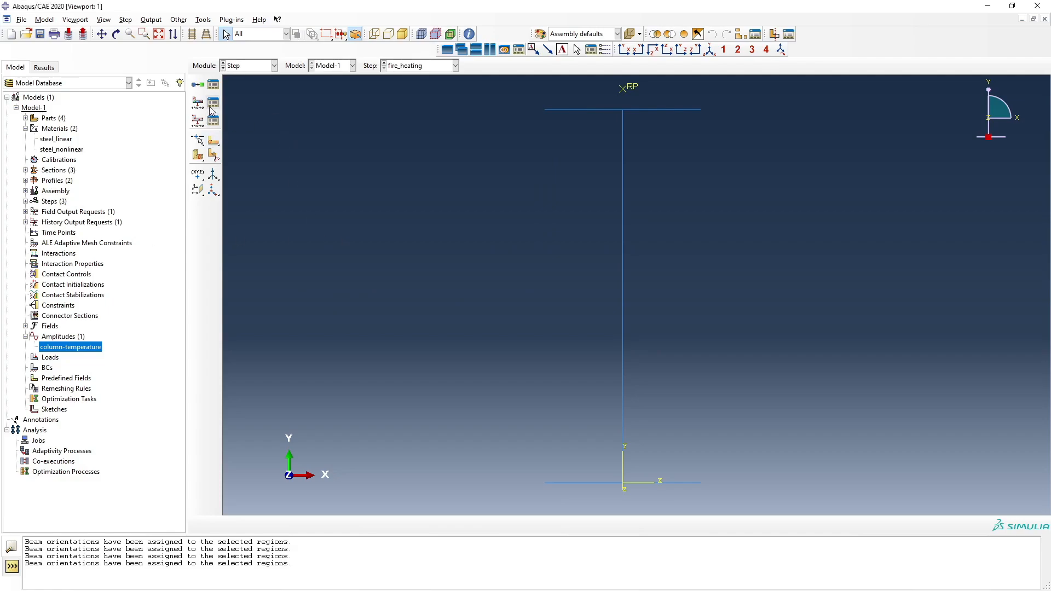
Switch to the Interaction module and examine the reference point above the column and the gap to the upper horizontal line
{"action": "left_click", "coordinate": [249, 66]}
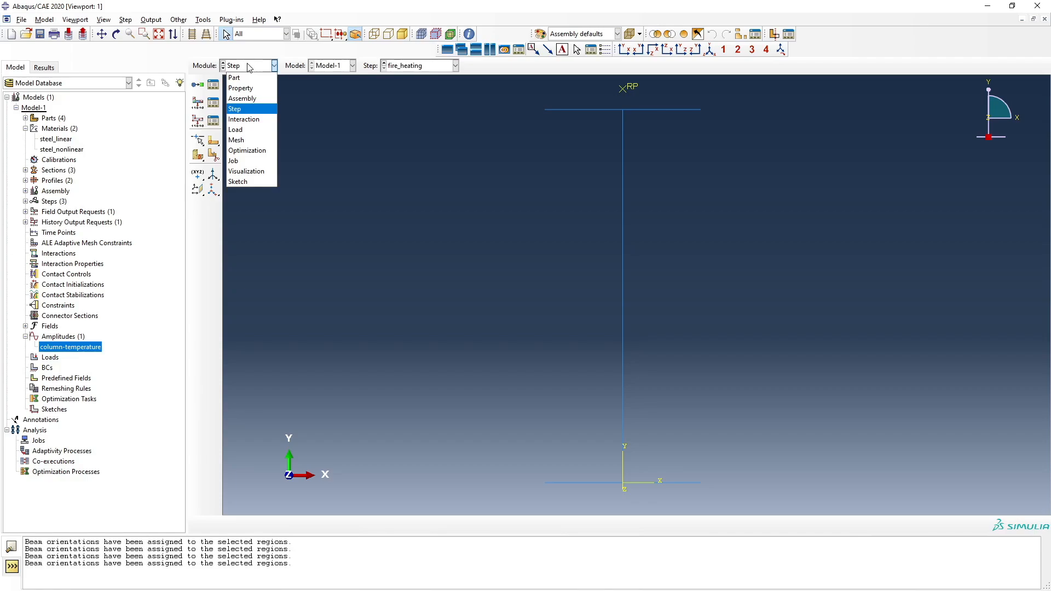
{"action": "left_click", "coordinate": [250, 120]}
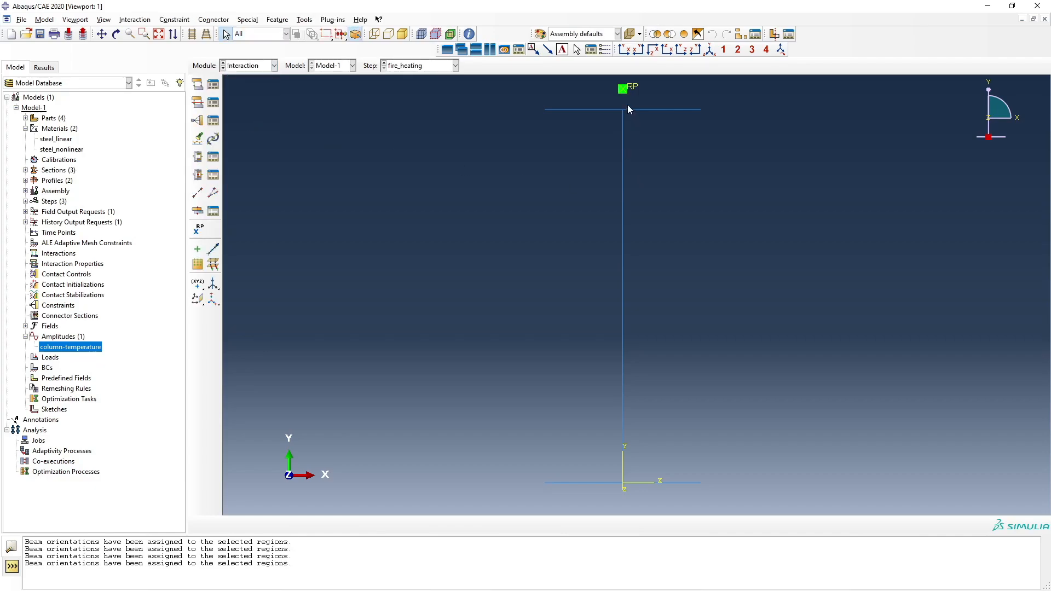
{"action": "scroll", "coordinate": [627, 98], "scroll_direction": "up", "scroll_amount": 3}
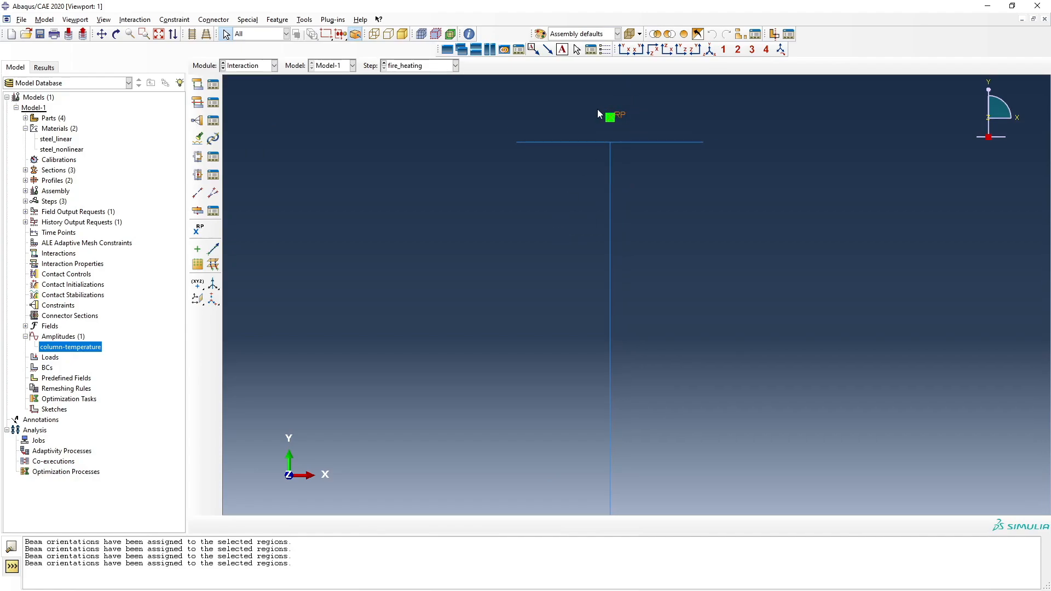
{"action": "scroll", "coordinate": [521, 115], "scroll_direction": "down", "scroll_amount": 1}
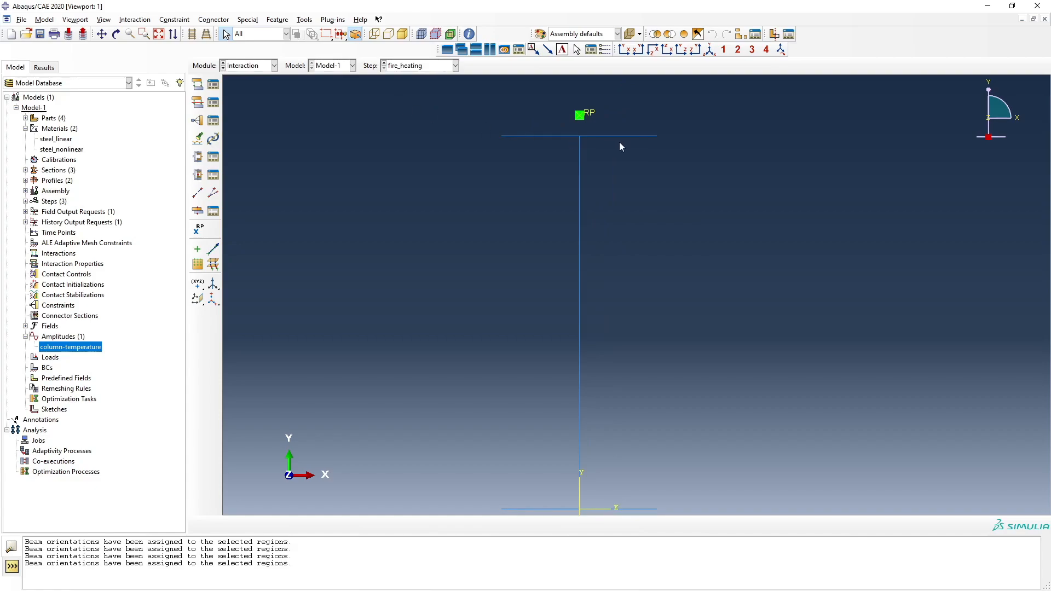
{"action": "scroll", "coordinate": [566, 119], "scroll_direction": "down", "scroll_amount": 1}
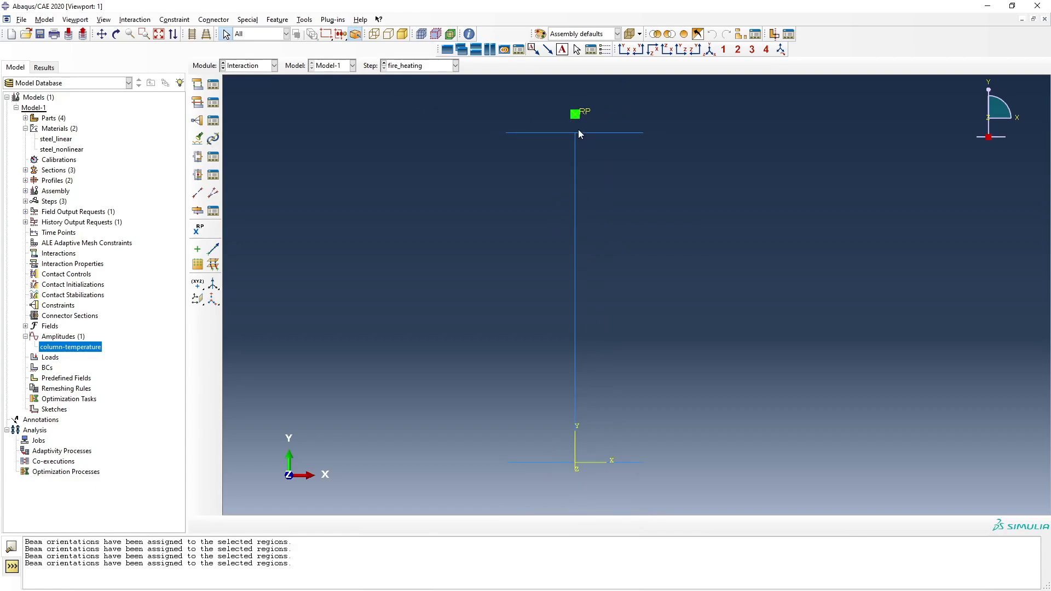
{"action": "scroll", "coordinate": [578, 133], "scroll_direction": "up", "scroll_amount": 3}
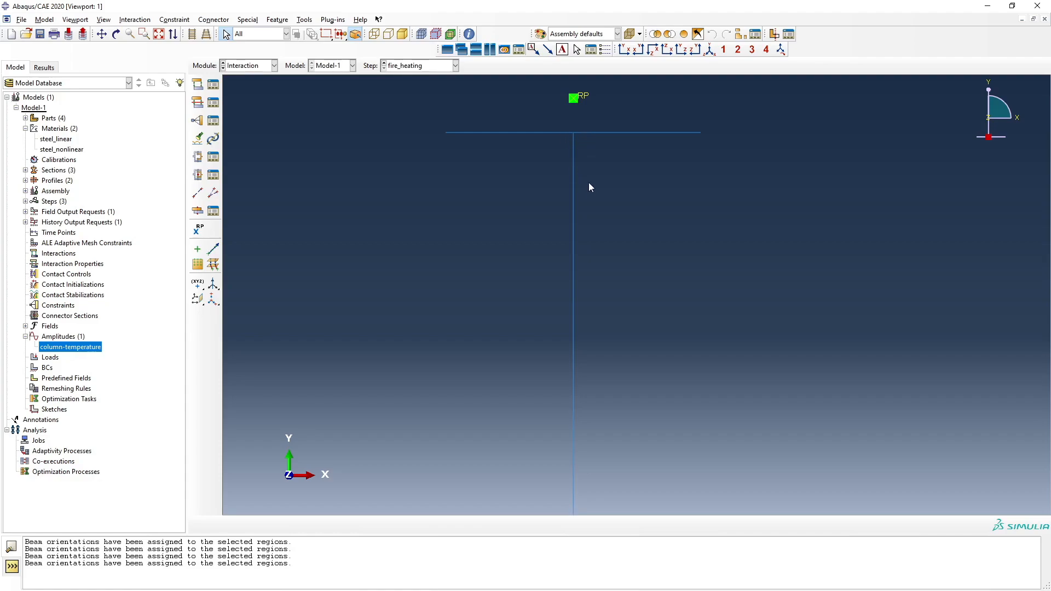
{"action": "scroll", "coordinate": [590, 185], "scroll_direction": "down", "scroll_amount": 3}
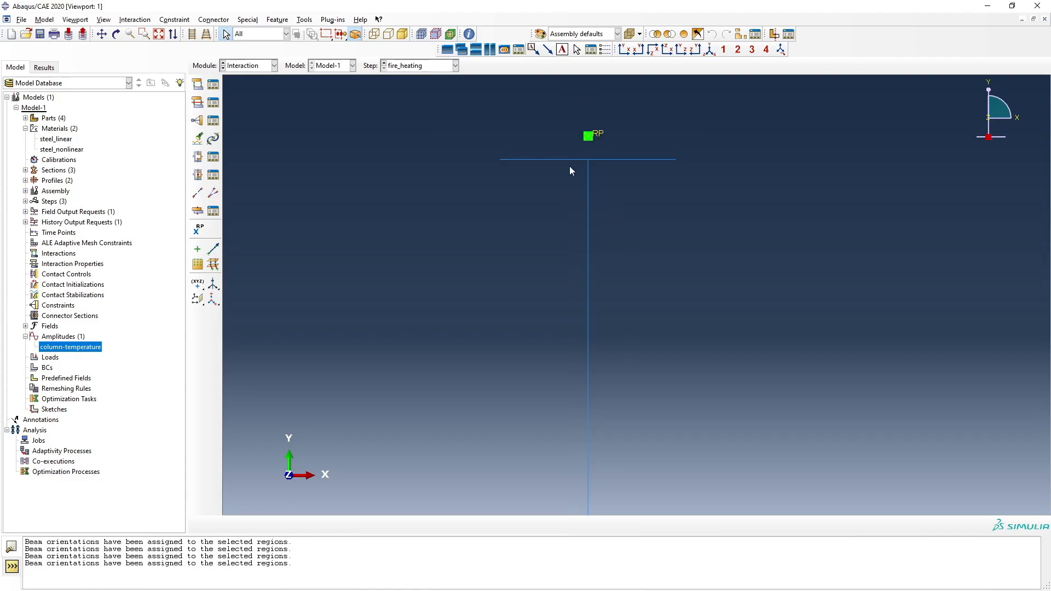
{"action": "scroll", "coordinate": [547, 162], "scroll_direction": "down", "scroll_amount": 3}
{"action": "scroll", "coordinate": [573, 444], "scroll_direction": "up", "scroll_amount": 2}
{"action": "scroll", "coordinate": [573, 443], "scroll_direction": "down", "scroll_amount": 1}
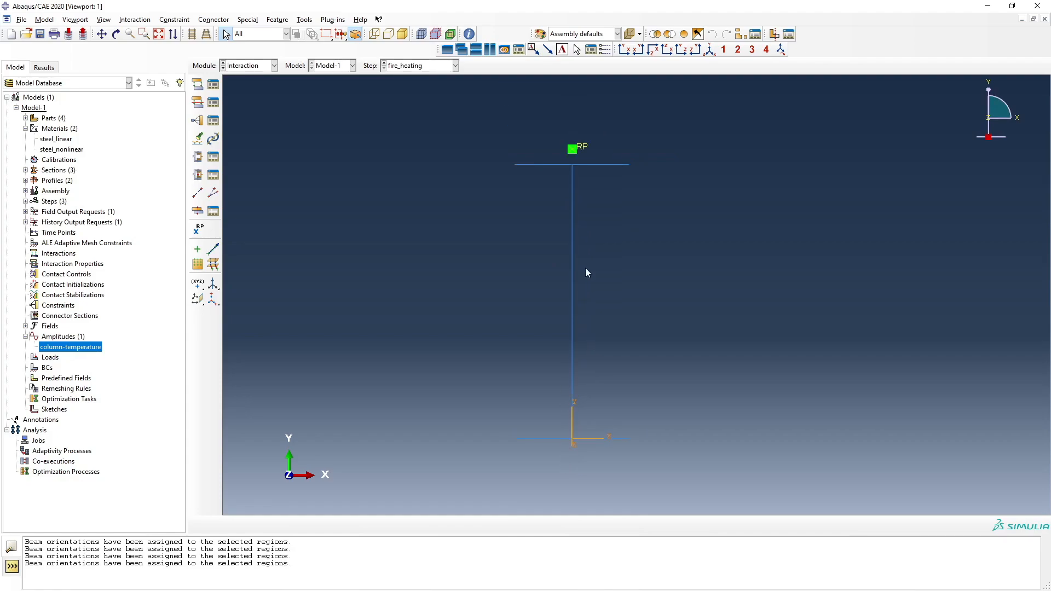
{"action": "scroll", "coordinate": [575, 152], "scroll_direction": "up", "scroll_amount": 2}
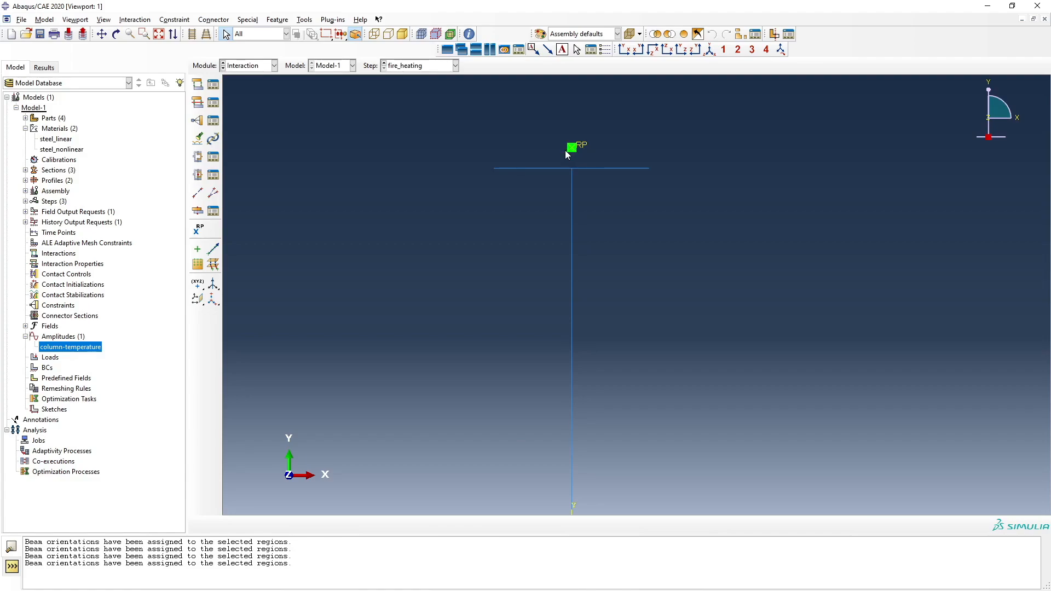
{"action": "left_click", "coordinate": [274, 65]}
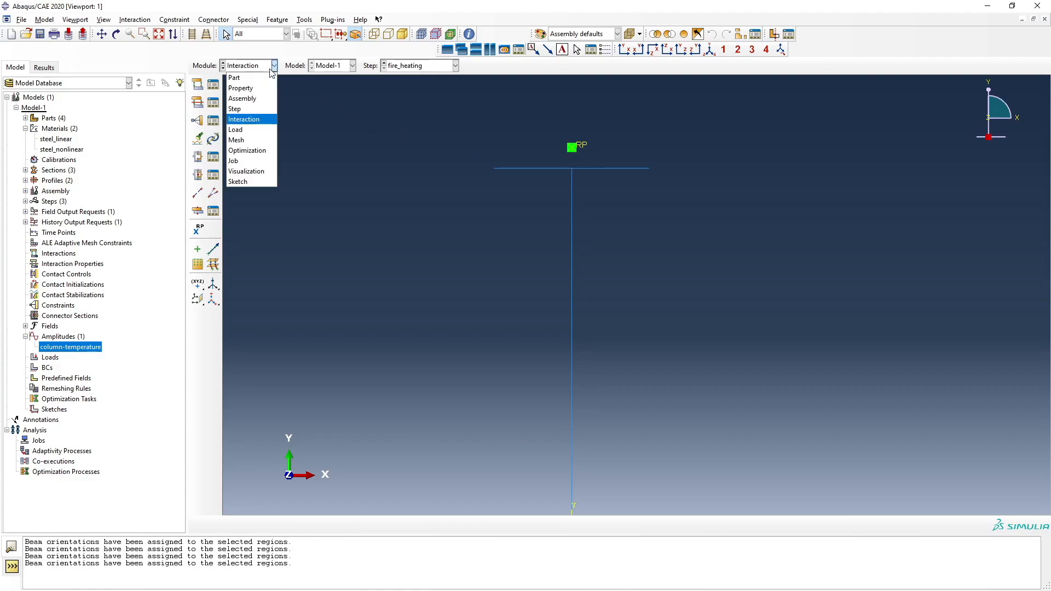
{"action": "left_click", "coordinate": [247, 100]}
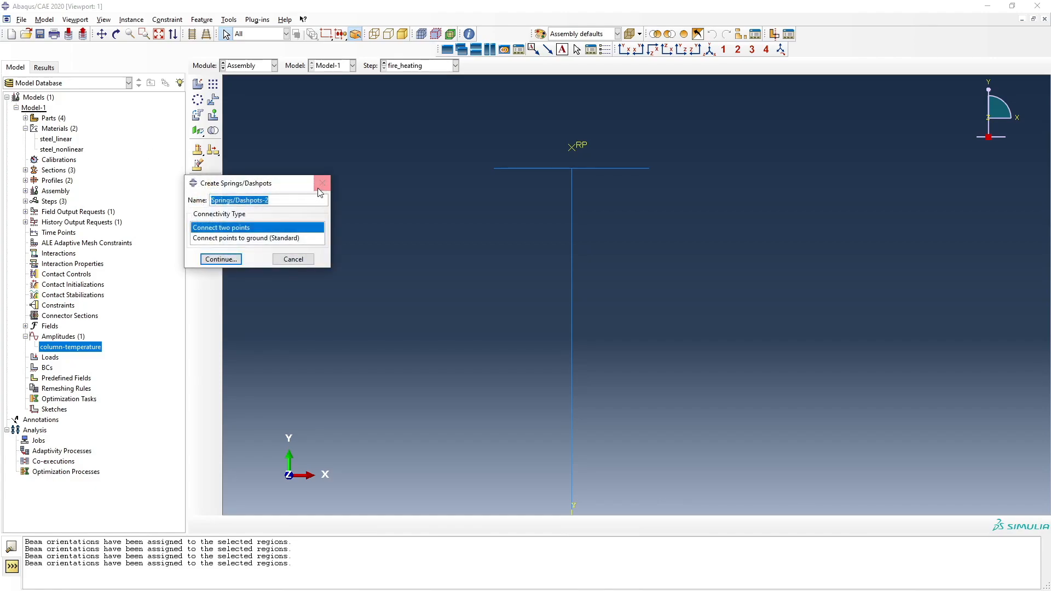
{"action": "left_click", "coordinate": [319, 189]}
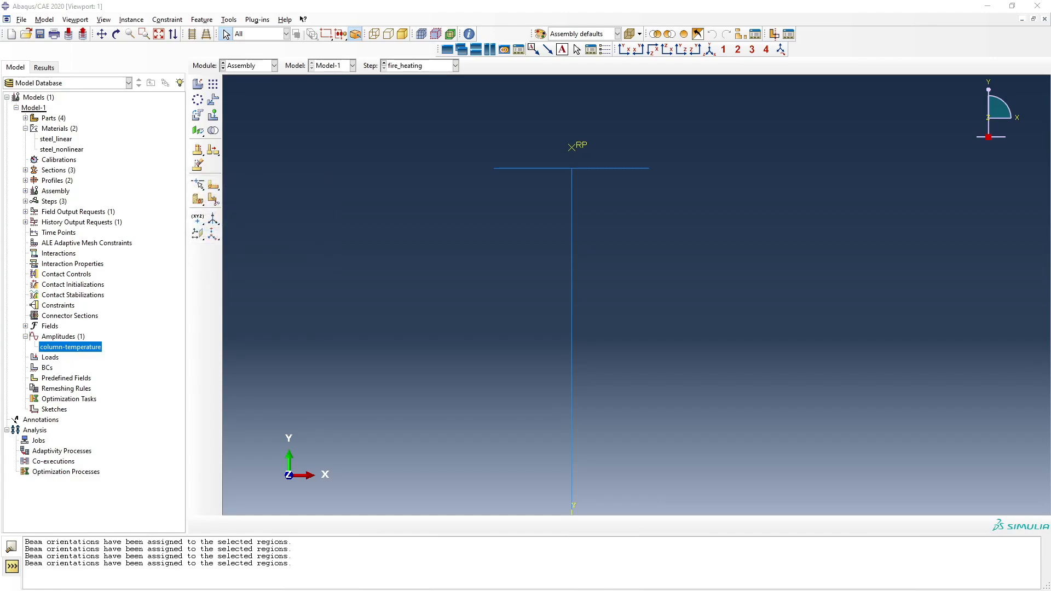
{"action": "left_click_drag", "start_coordinate": [283, 163], "coordinate": [0, 97]}
Start a springs/dashpots definition named Springs that connects two points, with the points picked in the viewport instead of from sets
{"action": "left_click", "coordinate": [25, 191]}
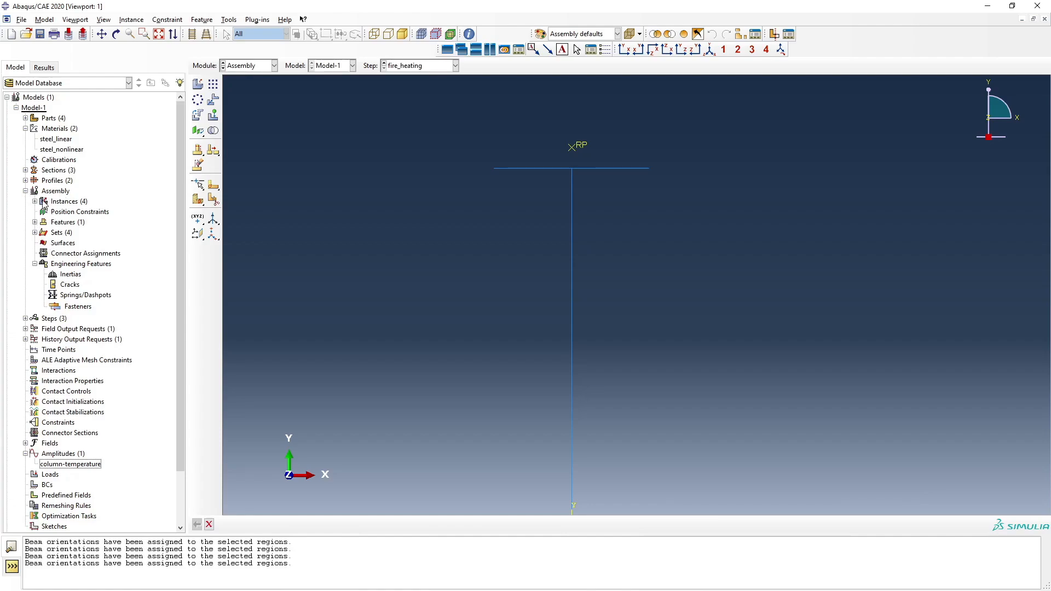
{"action": "double_click", "coordinate": [73, 296]}
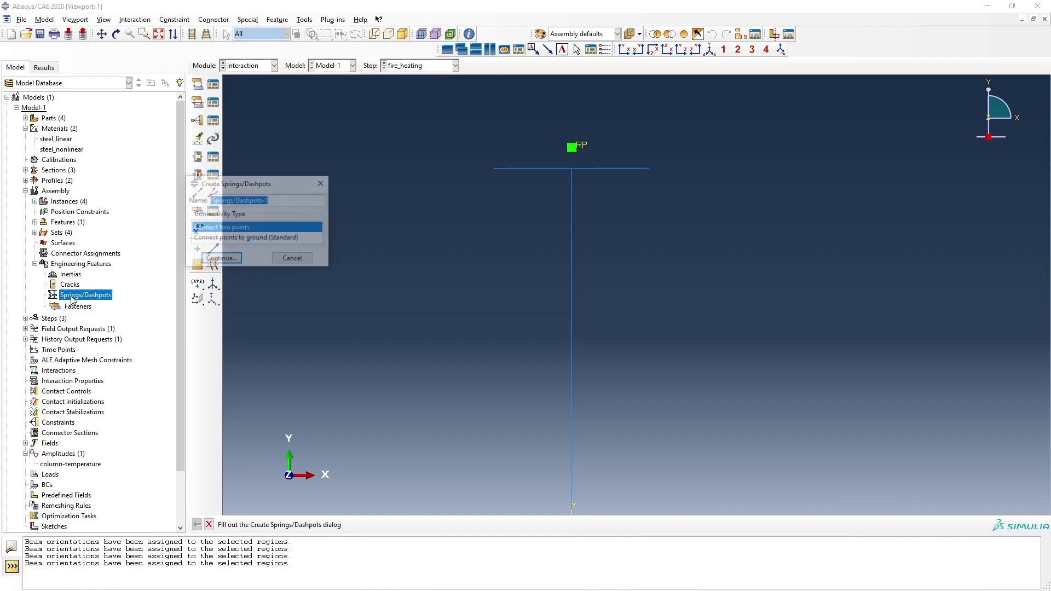
{"action": "left_click", "coordinate": [276, 203]}
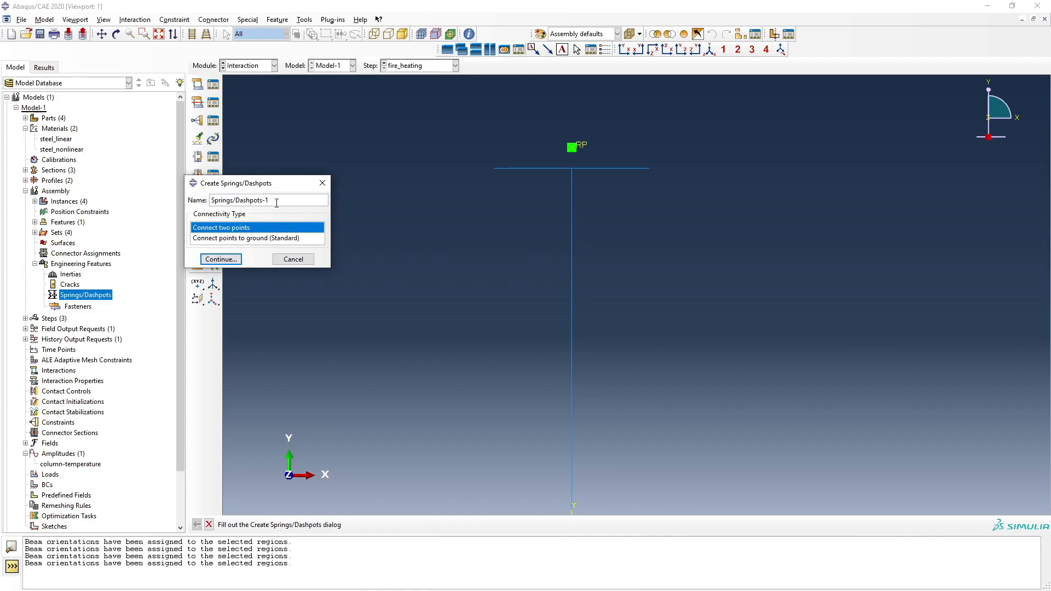
{"action": "key", "text": "BackSpace"}
{"action": "key", "text": "BackSpace"}
{"action": "key", "text": "BackSpace"}
{"action": "key", "text": "BackSpace"}
{"action": "key", "text": "BackSpace"}
{"action": "key", "text": "BackSpace"}
{"action": "key", "text": "BackSpace"}
{"action": "key", "text": "BackSpace"}
{"action": "key", "text": "BackSpace"}
{"action": "key", "text": "BackSpace"}
{"action": "key", "text": "BackSpace"}
{"action": "left_click", "coordinate": [221, 259]}
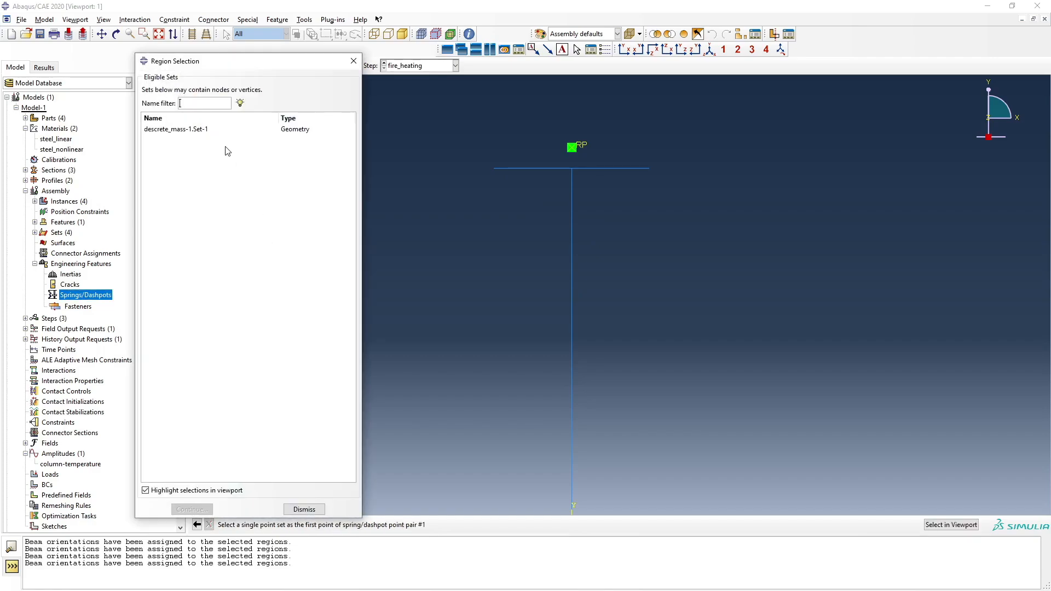
{"action": "left_click", "coordinate": [305, 510]}
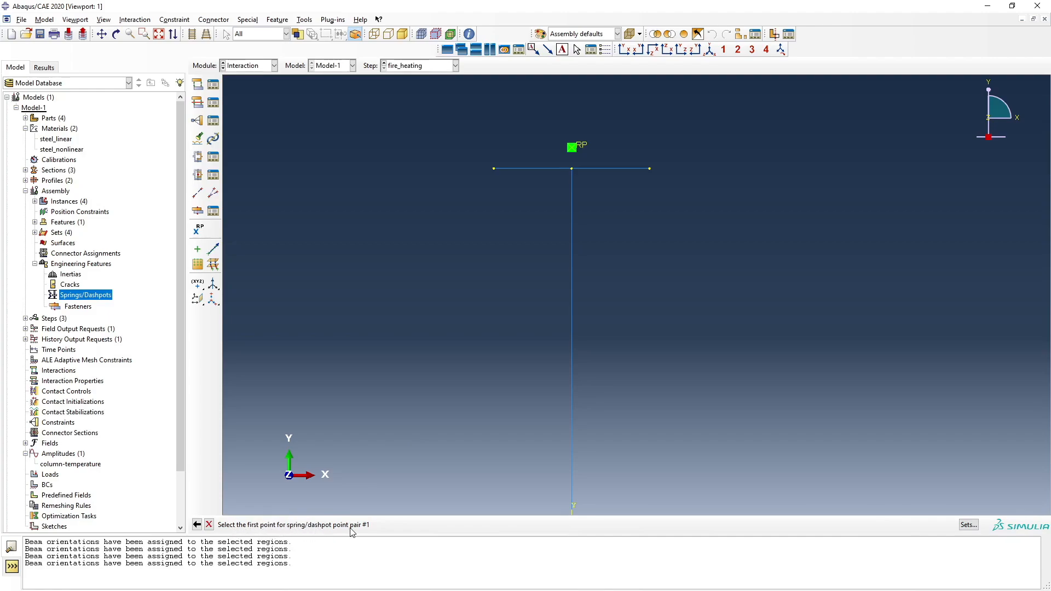
Pair the column's top vertex with the reference point above it as the spring's two end points
{"action": "left_click", "coordinate": [572, 169]}
{"action": "left_click", "coordinate": [571, 147]}
{"action": "scroll", "coordinate": [577, 135], "scroll_direction": "up", "scroll_amount": 3}
{"action": "scroll", "coordinate": [545, 164], "scroll_direction": "up", "scroll_amount": 2}
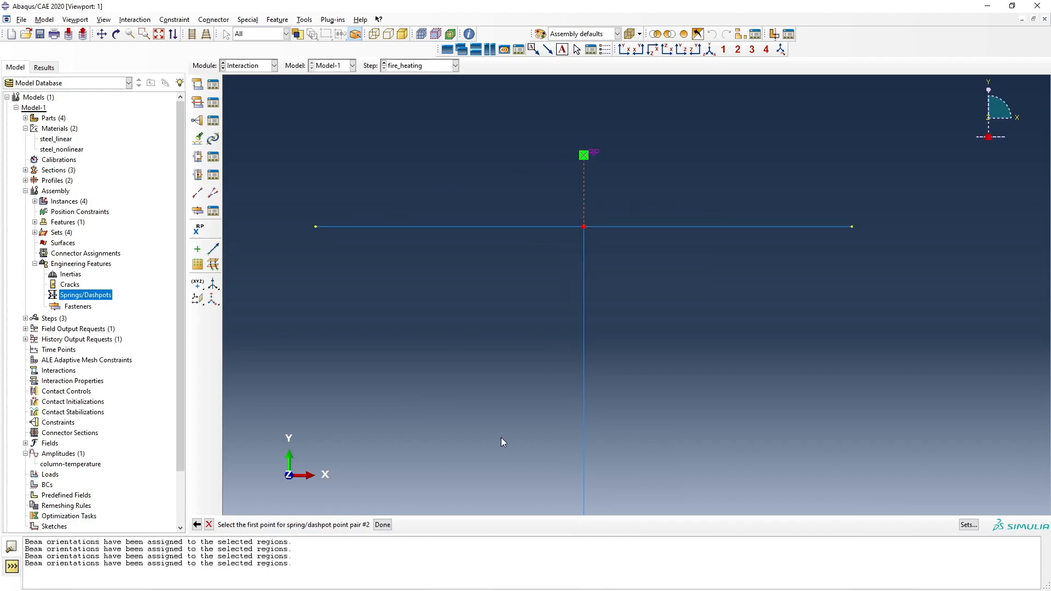
{"action": "left_click", "coordinate": [383, 525]}
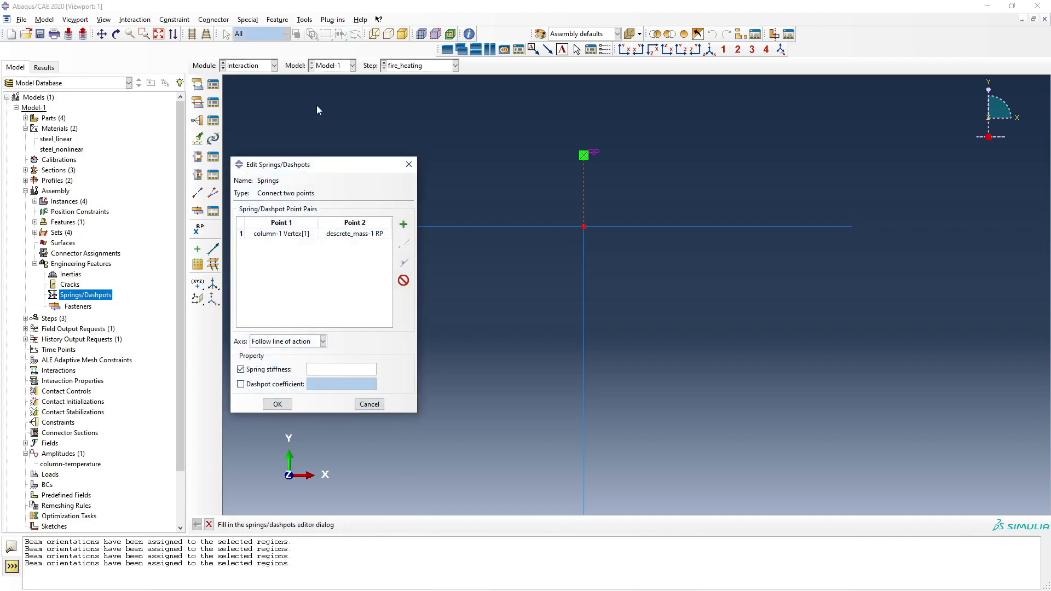
Set the spring stiffness to 32700 along the line of action and save the spring
{"action": "left_click_drag", "start_coordinate": [330, 162], "coordinate": [407, 153]}
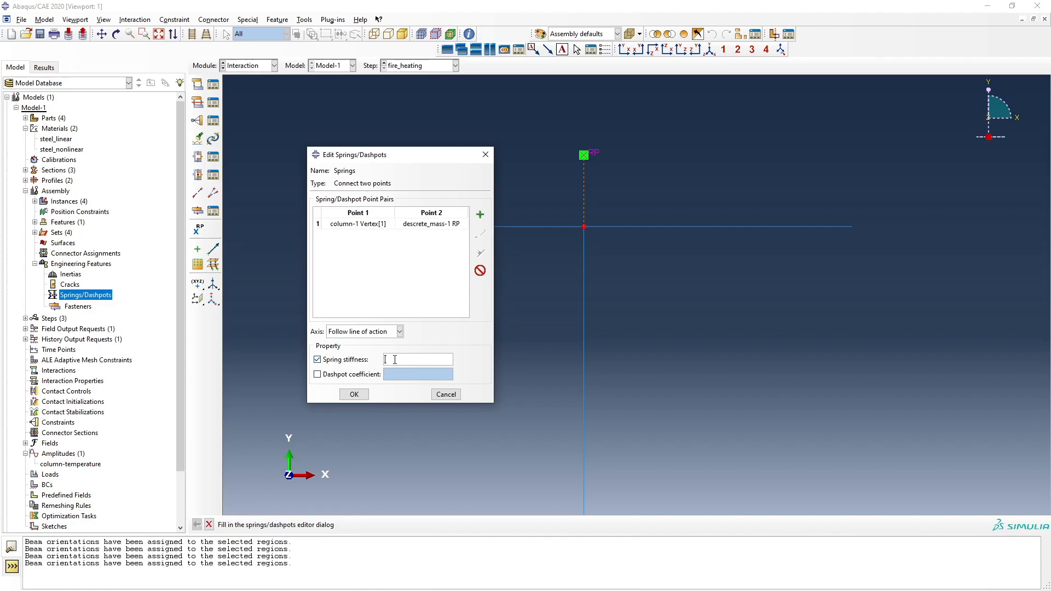
{"action": "type", "text": "32700"}
{"action": "left_click", "coordinate": [359, 395]}
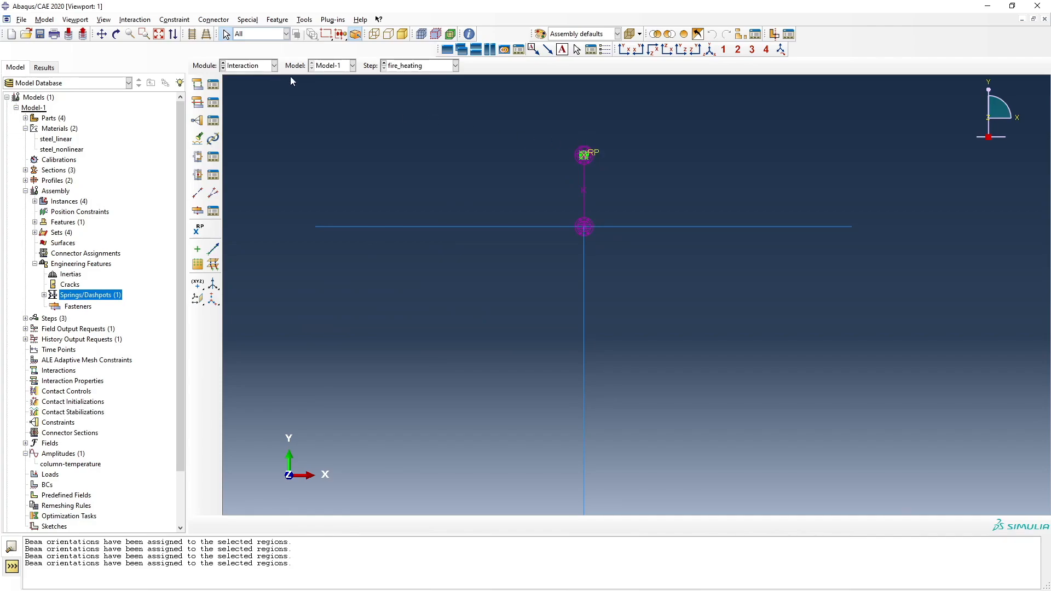
Examine the spring at the reference point, the column line and the horizontal lines at both column ends
{"action": "scroll", "coordinate": [565, 175], "scroll_direction": "down", "scroll_amount": 8}
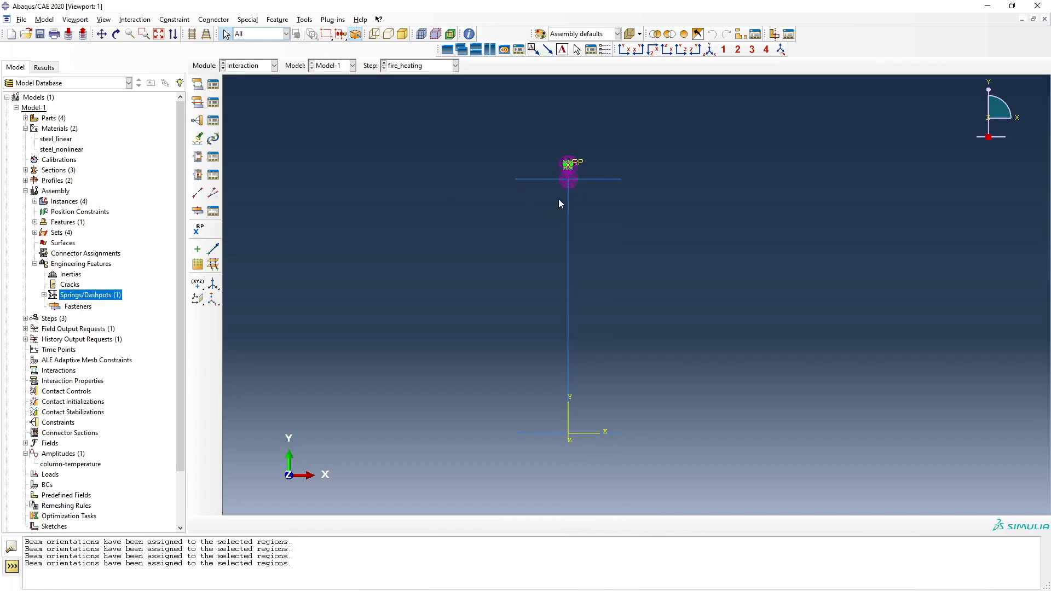
{"action": "scroll", "coordinate": [575, 200], "scroll_direction": "up", "scroll_amount": 3}
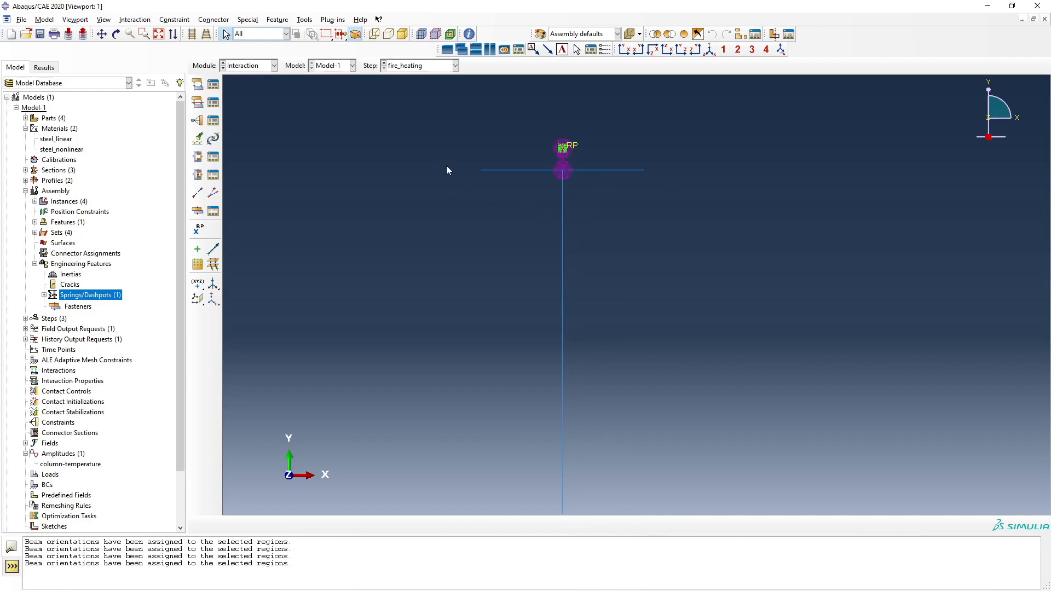
{"action": "scroll", "coordinate": [449, 161], "scroll_direction": "down", "scroll_amount": 2}
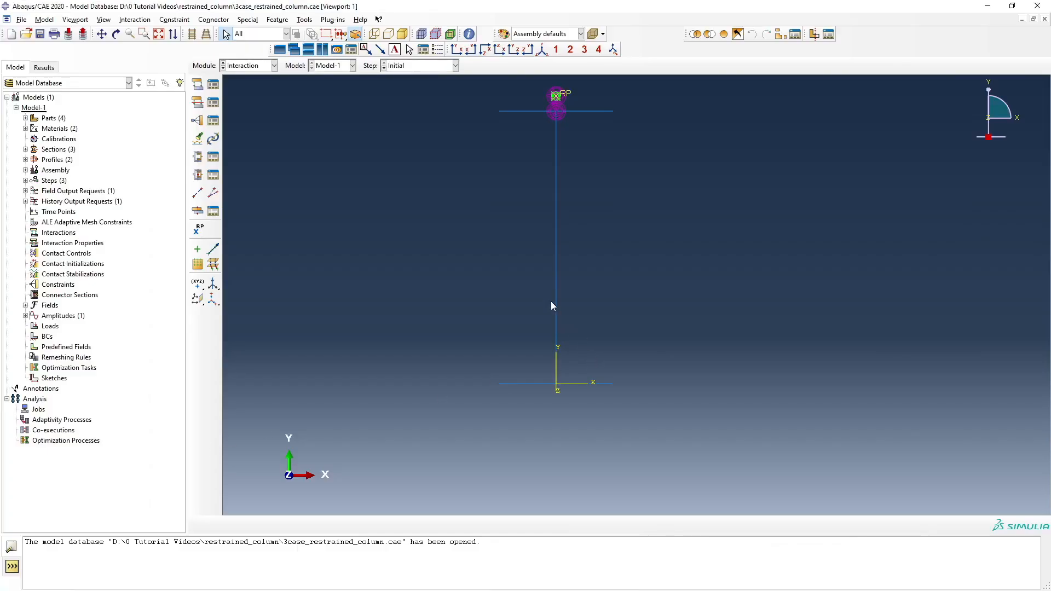
{"action": "scroll", "coordinate": [539, 290], "scroll_direction": "up", "scroll_amount": 3}
{"action": "scroll", "coordinate": [559, 472], "scroll_direction": "down", "scroll_amount": 2}
{"action": "scroll", "coordinate": [561, 419], "scroll_direction": "up", "scroll_amount": 3}
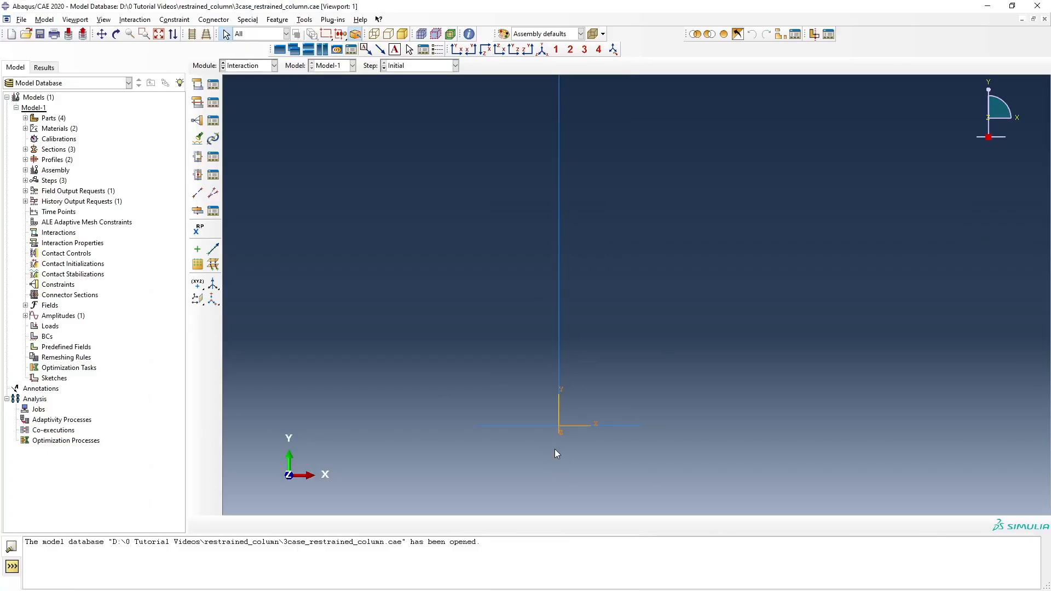
{"action": "scroll", "coordinate": [555, 449], "scroll_direction": "down", "scroll_amount": 3}
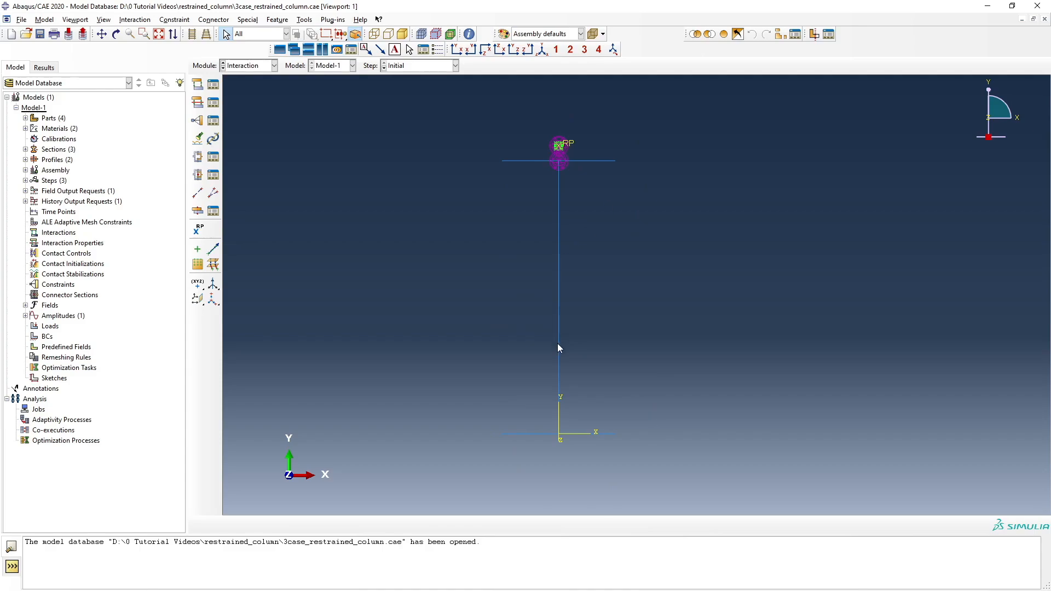
{"action": "scroll", "coordinate": [560, 442], "scroll_direction": "up", "scroll_amount": 2}
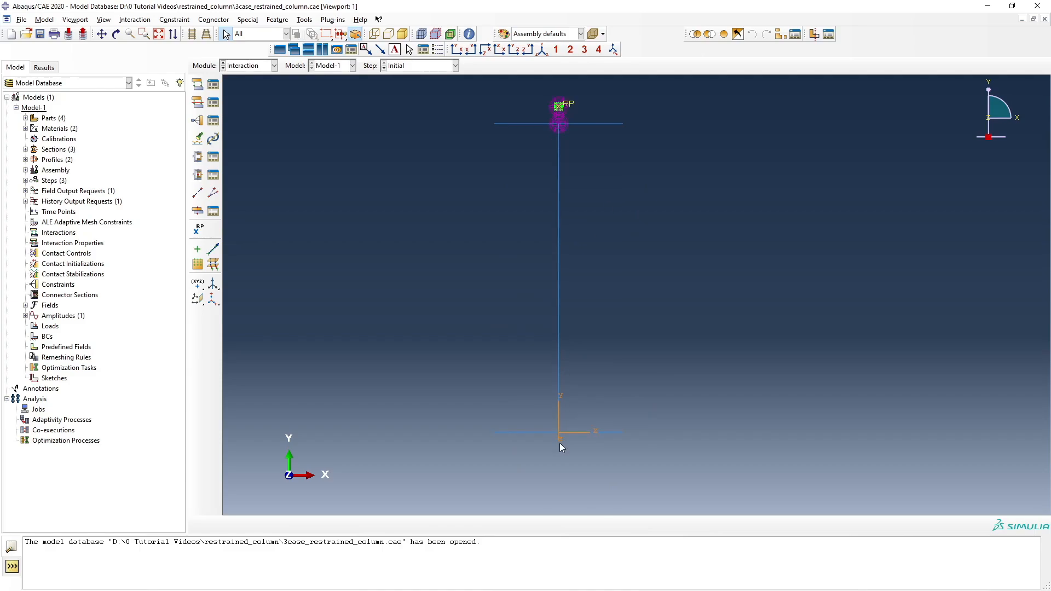
{"action": "left_click", "coordinate": [558, 370]}
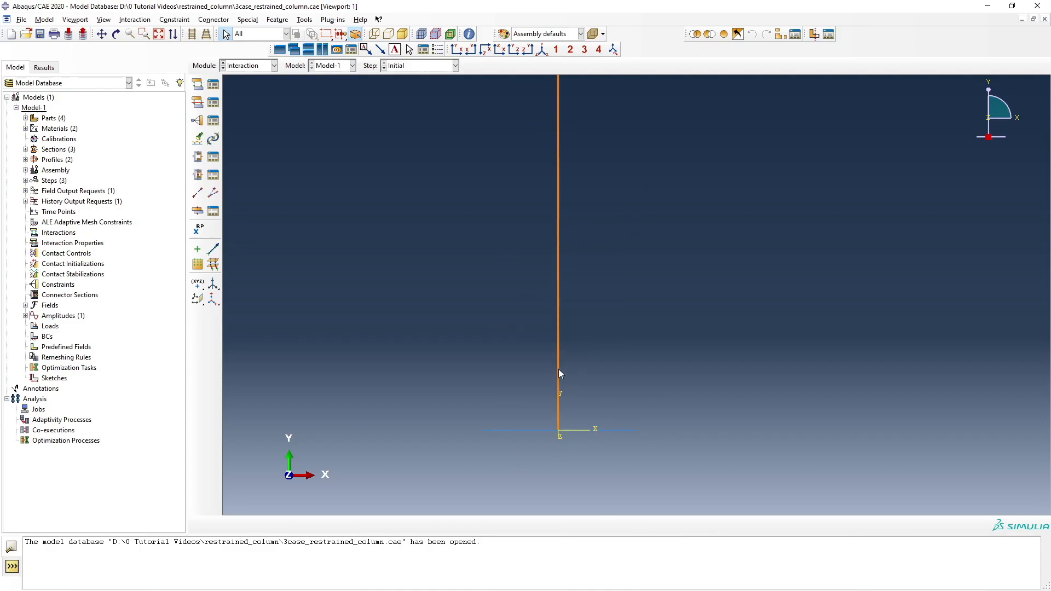
{"action": "left_click", "coordinate": [544, 431]}
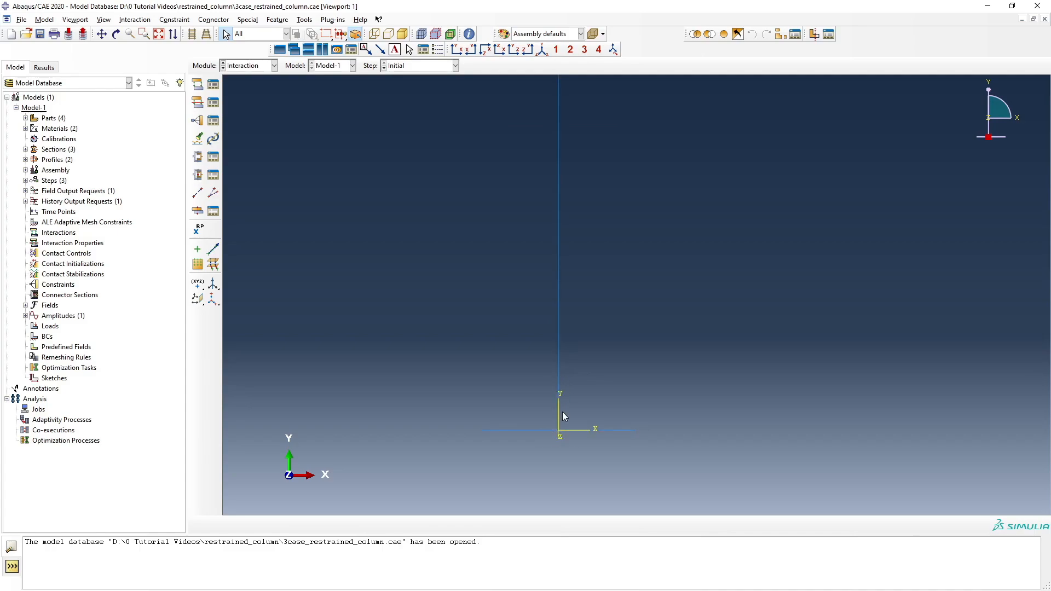
{"action": "scroll", "coordinate": [563, 412], "scroll_direction": "down", "scroll_amount": 2}
{"action": "scroll", "coordinate": [560, 137], "scroll_direction": "up", "scroll_amount": 2}
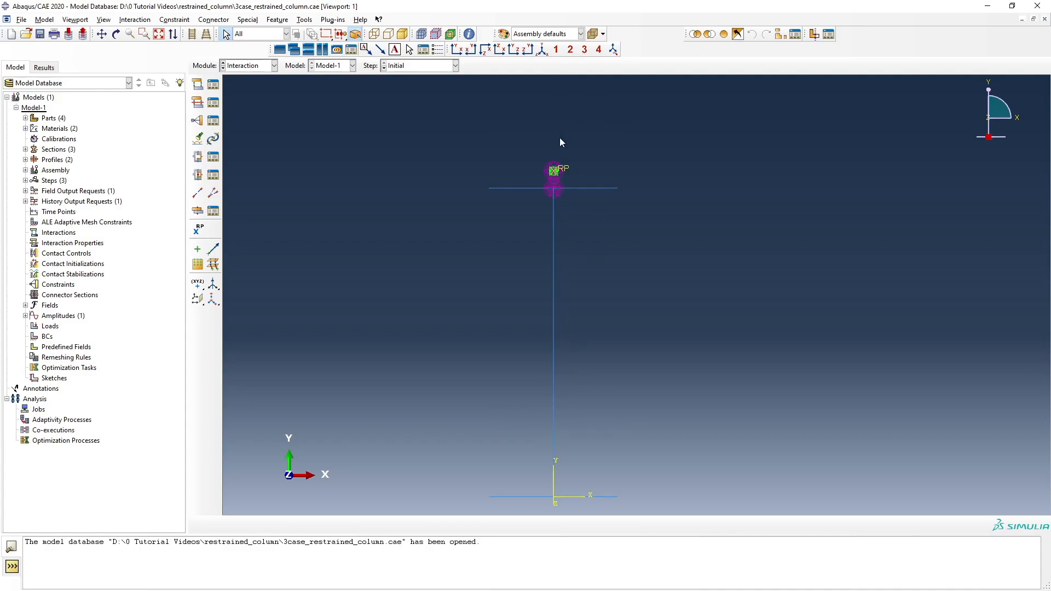
{"action": "left_click", "coordinate": [519, 192]}
{"action": "scroll", "coordinate": [541, 117], "scroll_direction": "down", "scroll_amount": 2}
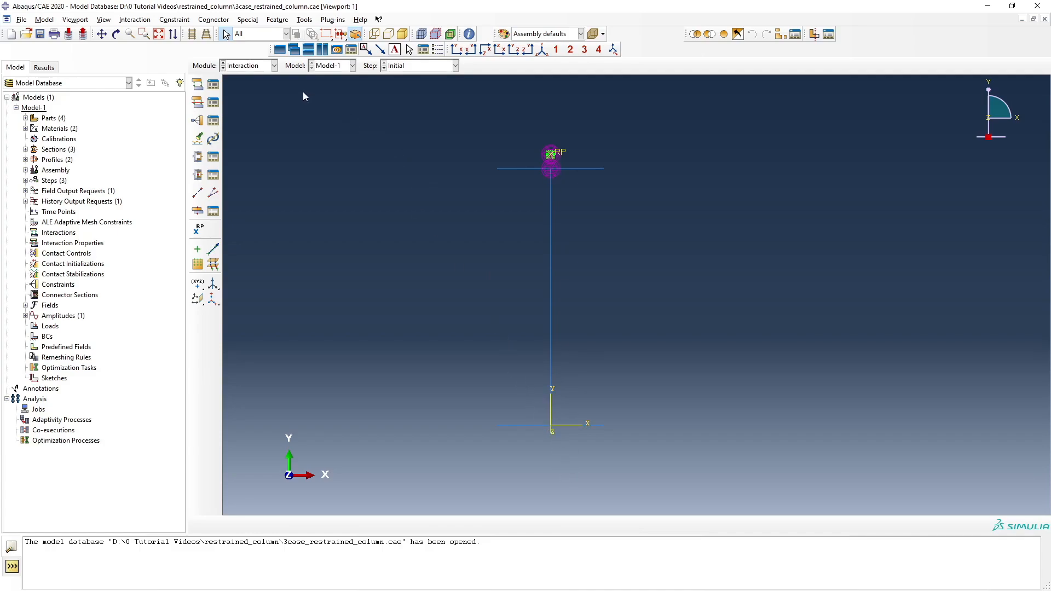
Create a General contact (Explicit) interaction named general_contact in the Initial step
{"action": "left_click", "coordinate": [198, 87]}
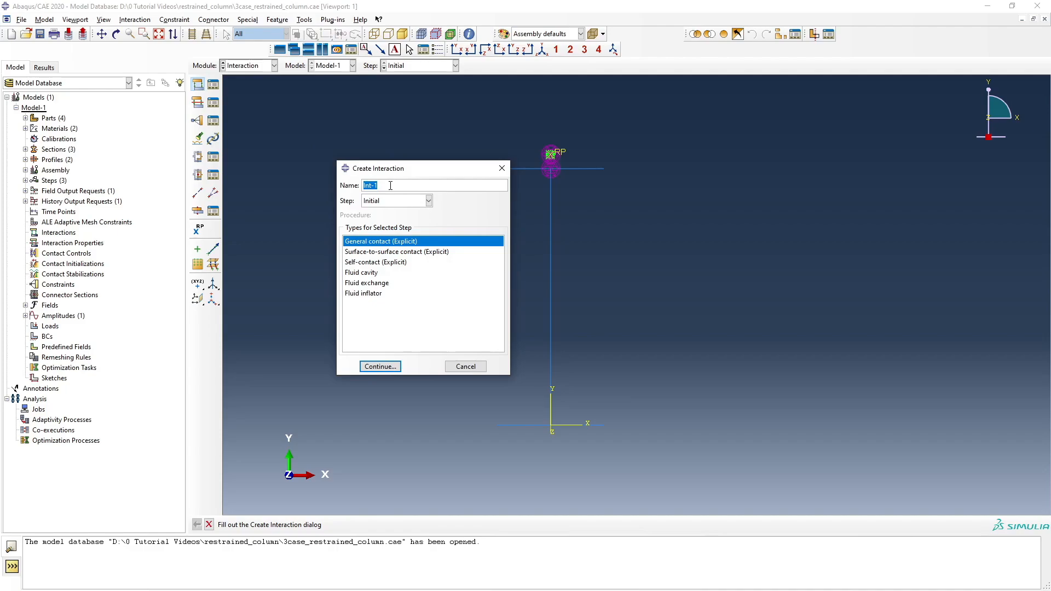
{"action": "left_click_drag", "start_coordinate": [380, 185], "coordinate": [355, 188]}
{"action": "type", "text": "general_contact"}
{"action": "left_click", "coordinate": [386, 367]}
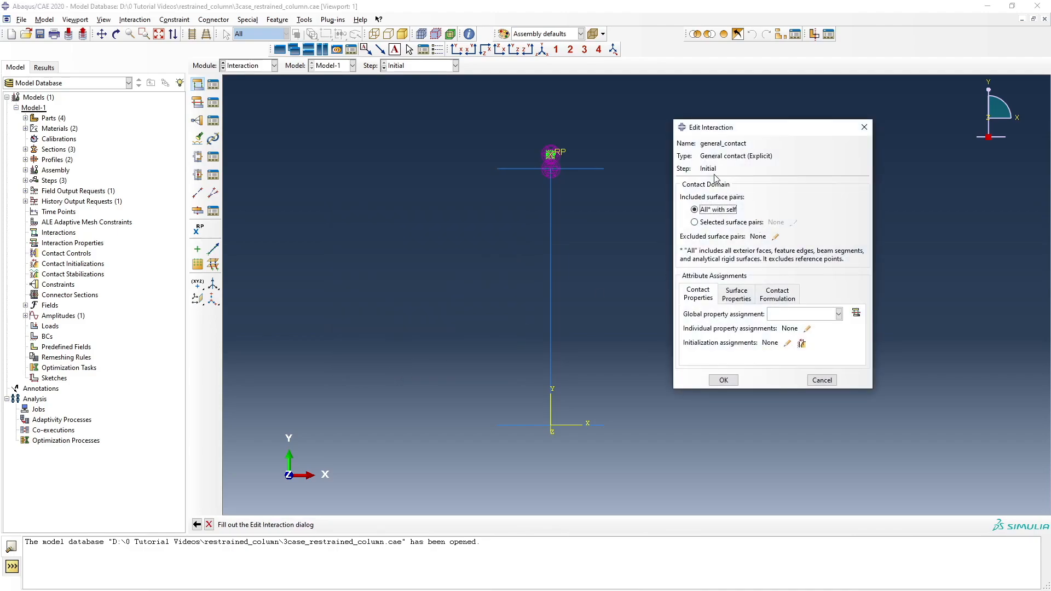
Create an interaction property of type Contact named contact from within the general_contact definition
{"action": "left_click", "coordinate": [817, 319]}
{"action": "left_click", "coordinate": [818, 319]}
{"action": "left_click", "coordinate": [857, 314]}
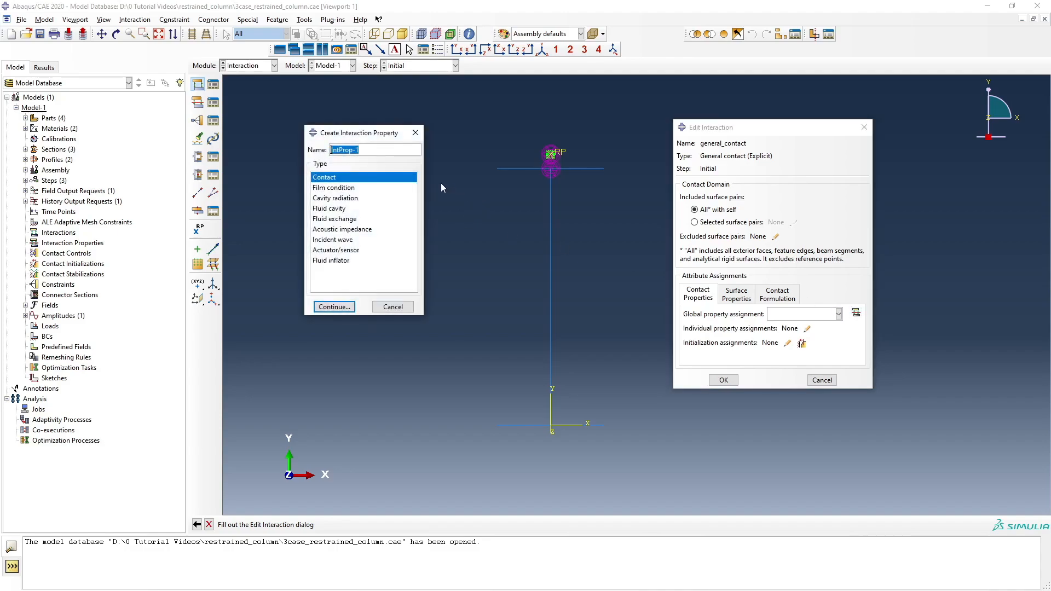
{"action": "left_click", "coordinate": [368, 149]}
{"action": "key", "text": "BackSpace"}
{"action": "key", "text": "BackSpace"}
{"action": "key", "text": "BackSpace"}
{"action": "key", "text": "BackSpace"}
{"action": "key", "text": "BackSpace"}
{"action": "key", "text": "BackSpace"}
{"action": "key", "text": "BackSpace"}
{"action": "type", "text": "conta"}
{"action": "key", "text": "BackSpace"}
{"action": "key", "text": "BackSpace"}
{"action": "key", "text": "BackSpace"}
{"action": "key", "text": "BackSpace"}
{"action": "key", "text": "BackSpace"}
{"action": "key", "text": "BackSpace"}
{"action": "key", "text": "BackSpace"}
{"action": "type", "text": "contact"}
{"action": "left_click", "coordinate": [334, 306]}
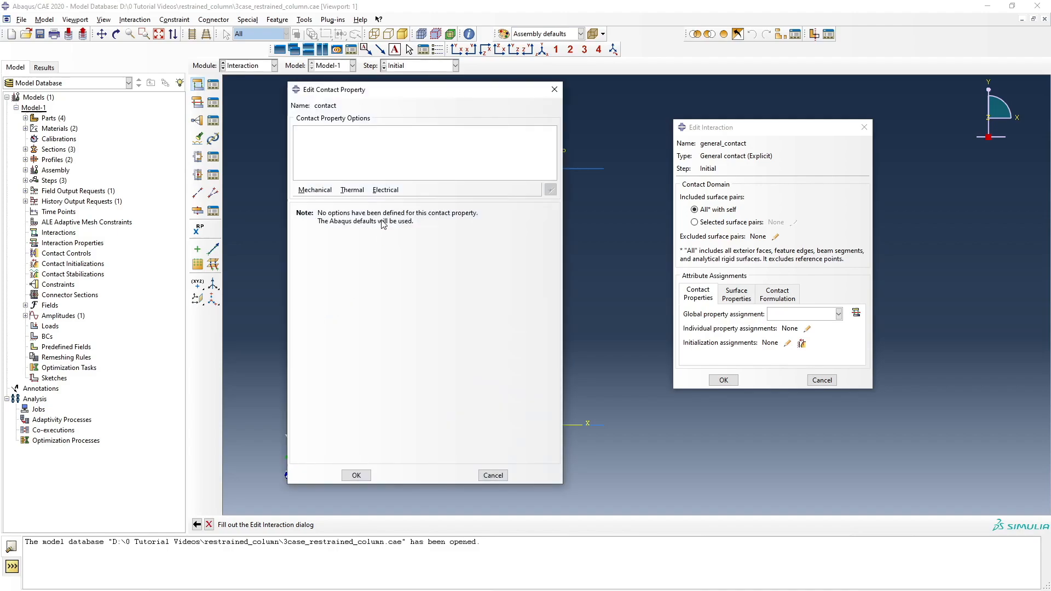
Add mechanical Normal Behavior with "Hard" Contact pressure-overclosure to the contact property and save it
{"action": "left_click", "coordinate": [320, 190]}
{"action": "left_click", "coordinate": [327, 214]}
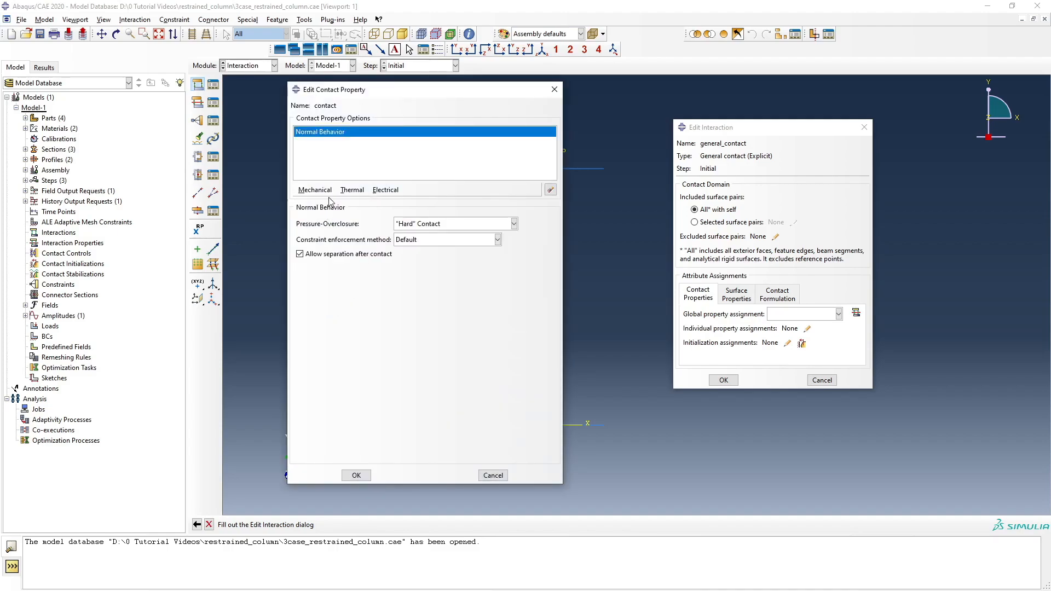
{"action": "left_click", "coordinate": [357, 475]}
Assign the contact property as the global property of general_contact and save the interaction
{"action": "left_click", "coordinate": [839, 314]}
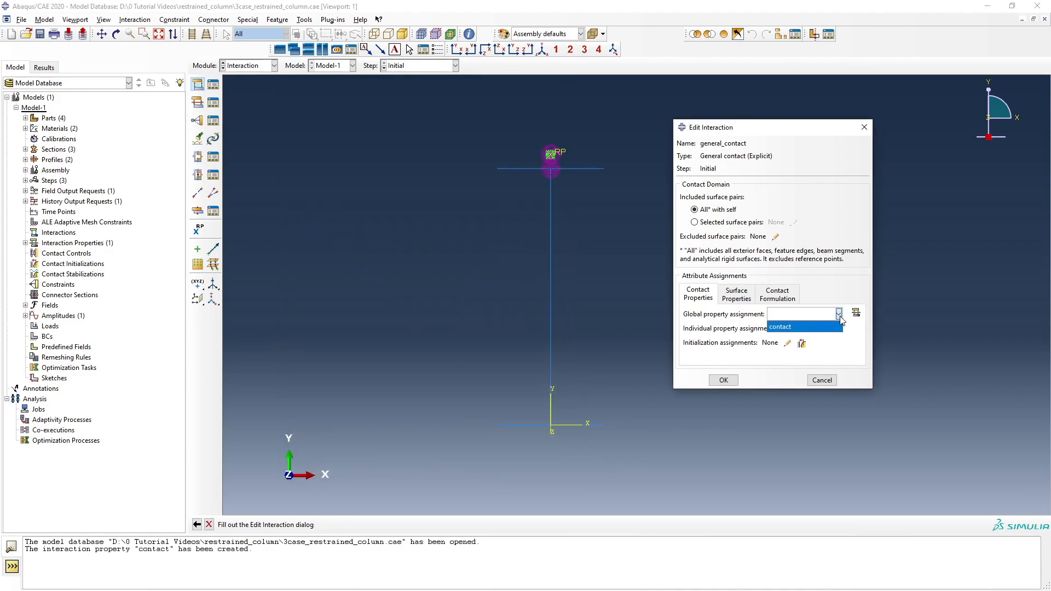
{"action": "left_click", "coordinate": [816, 326]}
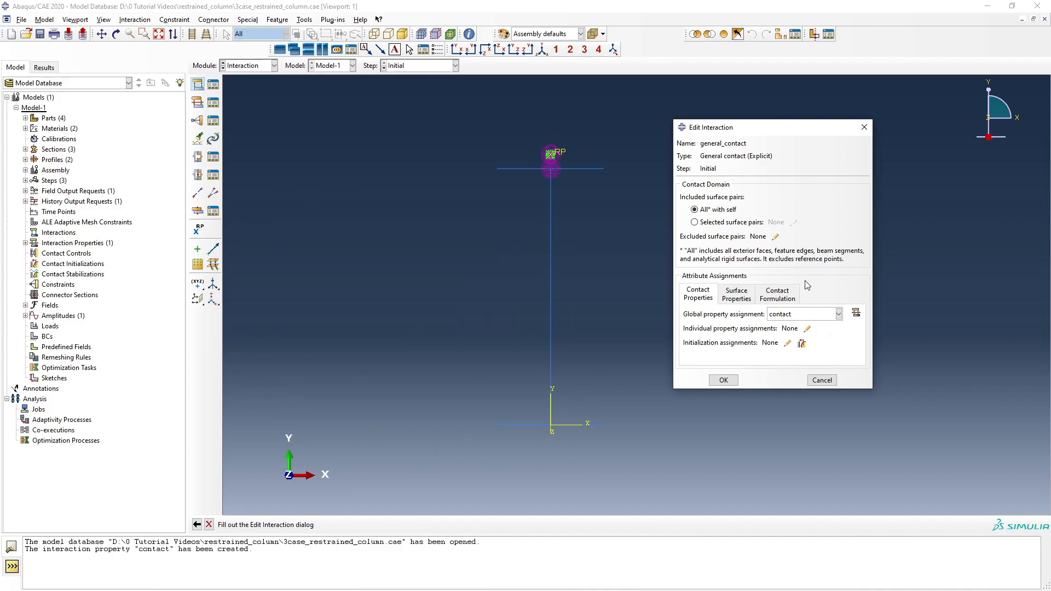
{"action": "left_click", "coordinate": [724, 381]}
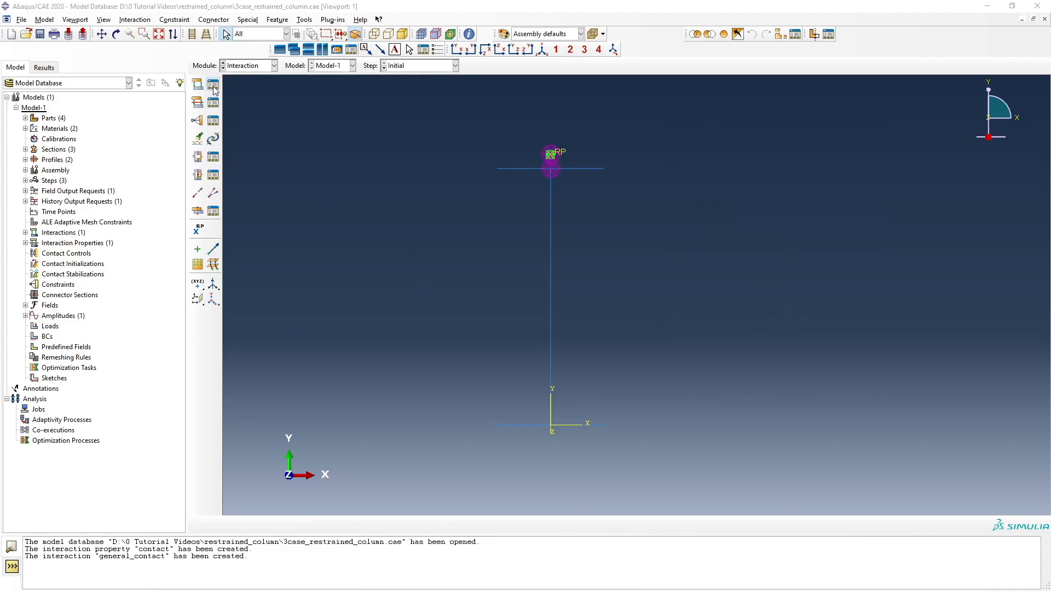
Review the general_contact interaction across the steps and the Normal Behavior settings of the contact property
{"action": "left_click_drag", "start_coordinate": [0, 129], "coordinate": [581, 119]}
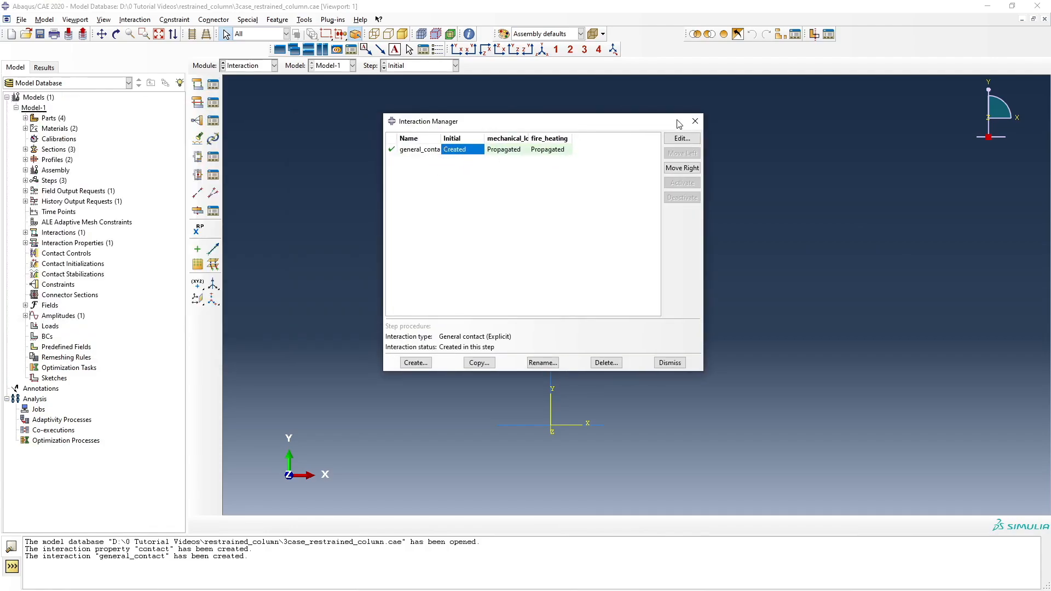
{"action": "left_click", "coordinate": [695, 123]}
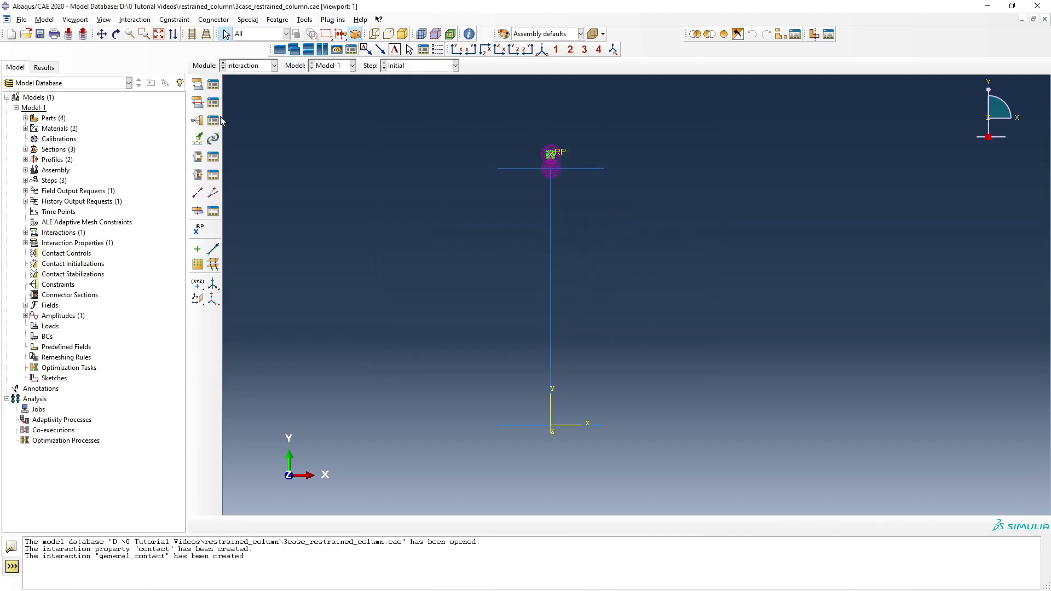
{"action": "left_click", "coordinate": [213, 102]}
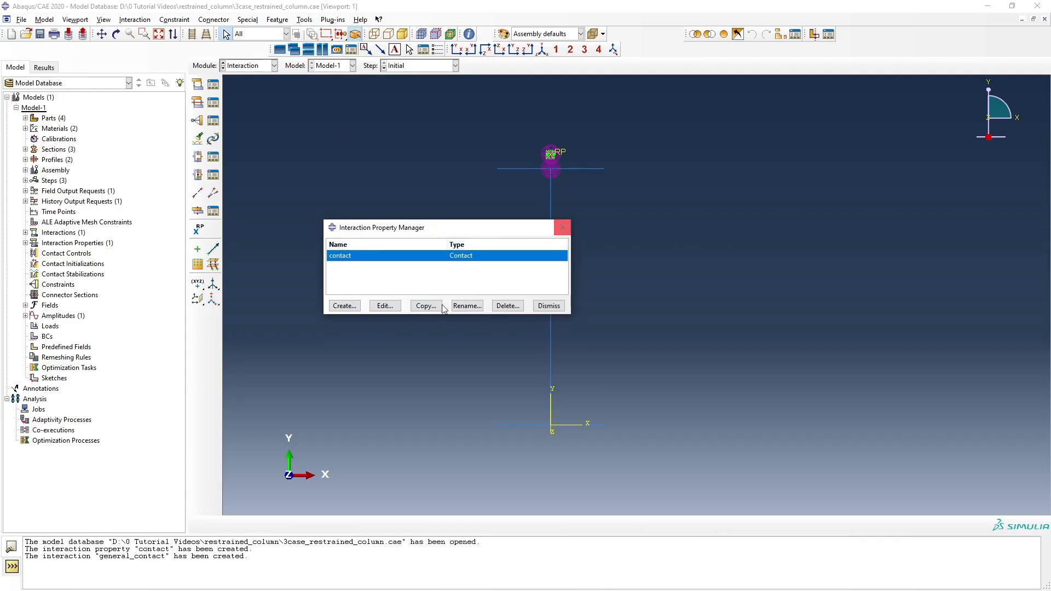
{"action": "left_click", "coordinate": [385, 307]}
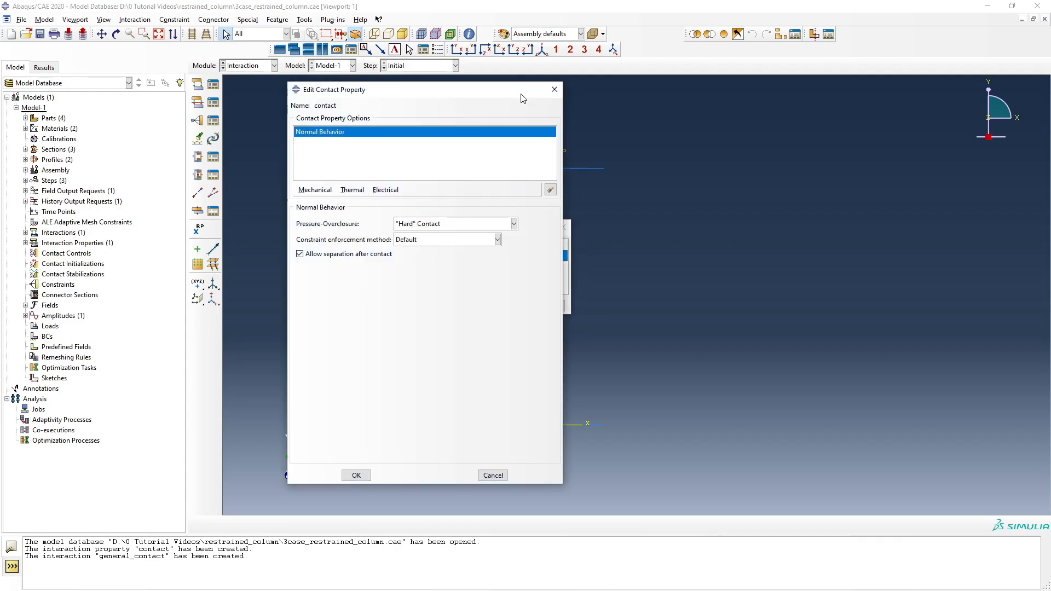
{"action": "left_click", "coordinate": [553, 91]}
{"action": "left_click", "coordinate": [567, 228]}
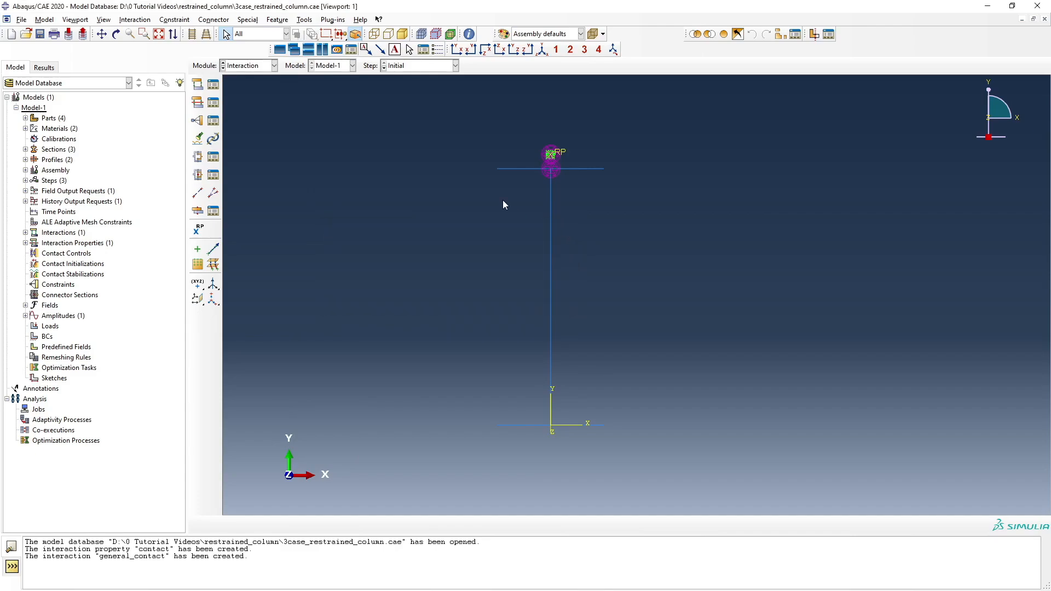
{"action": "left_click", "coordinate": [202, 124]}
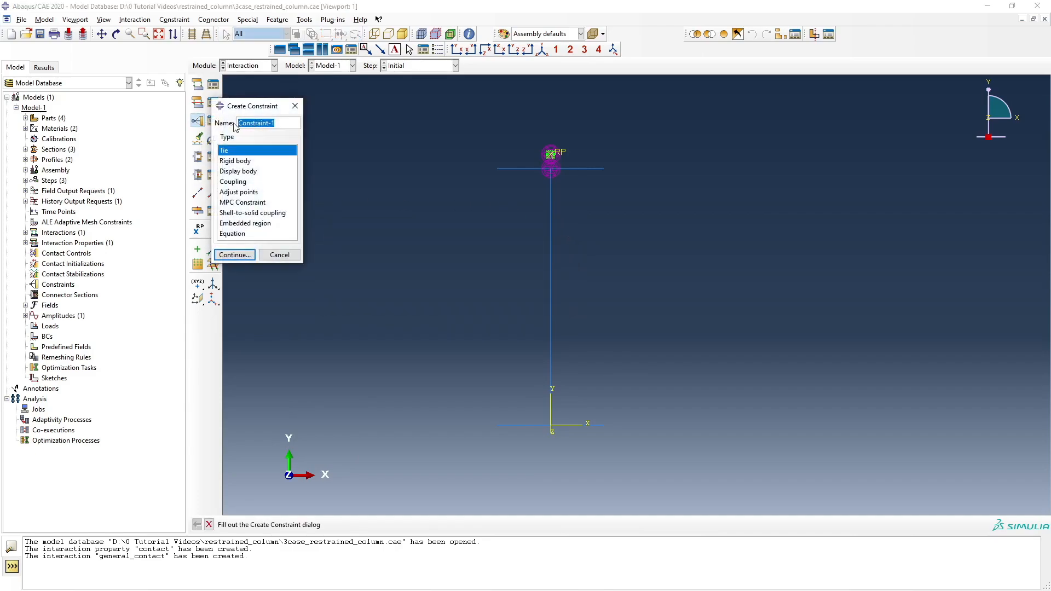
{"action": "left_click_drag", "start_coordinate": [257, 105], "coordinate": [382, 109]}
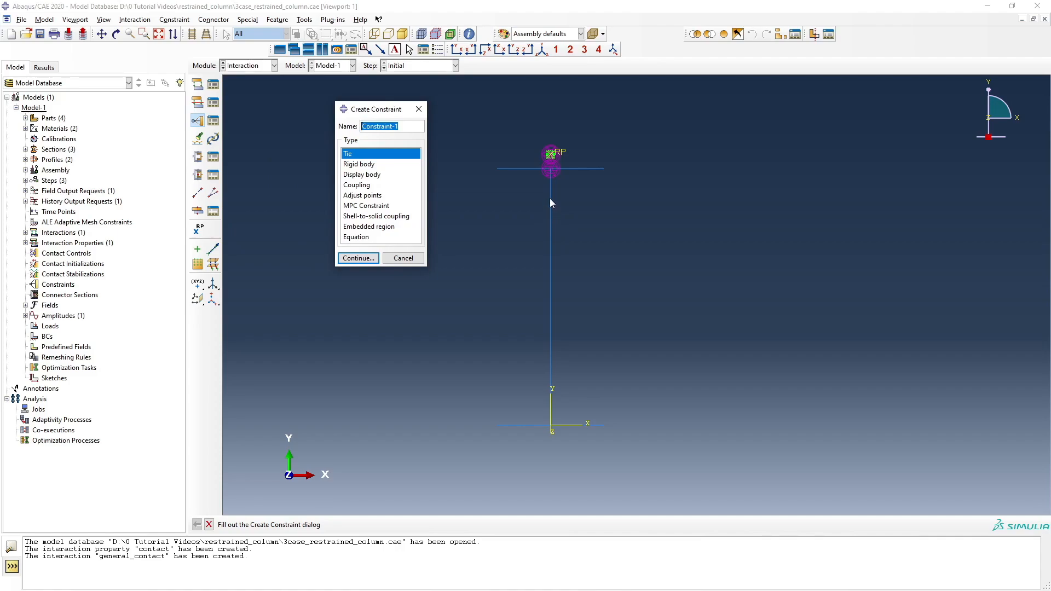
{"action": "left_click", "coordinate": [369, 258]}
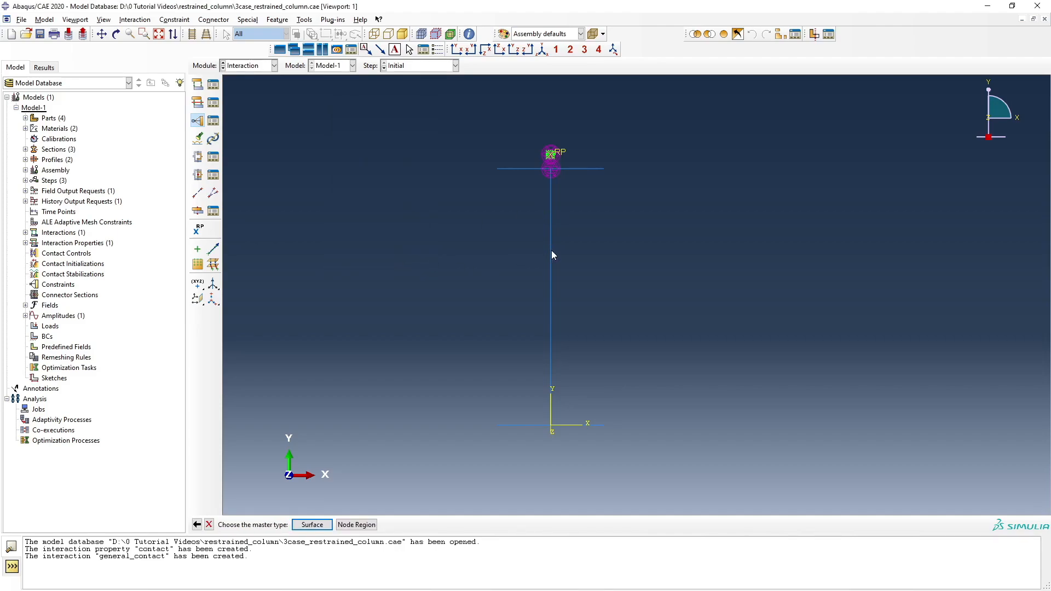
{"action": "left_click", "coordinate": [312, 525]}
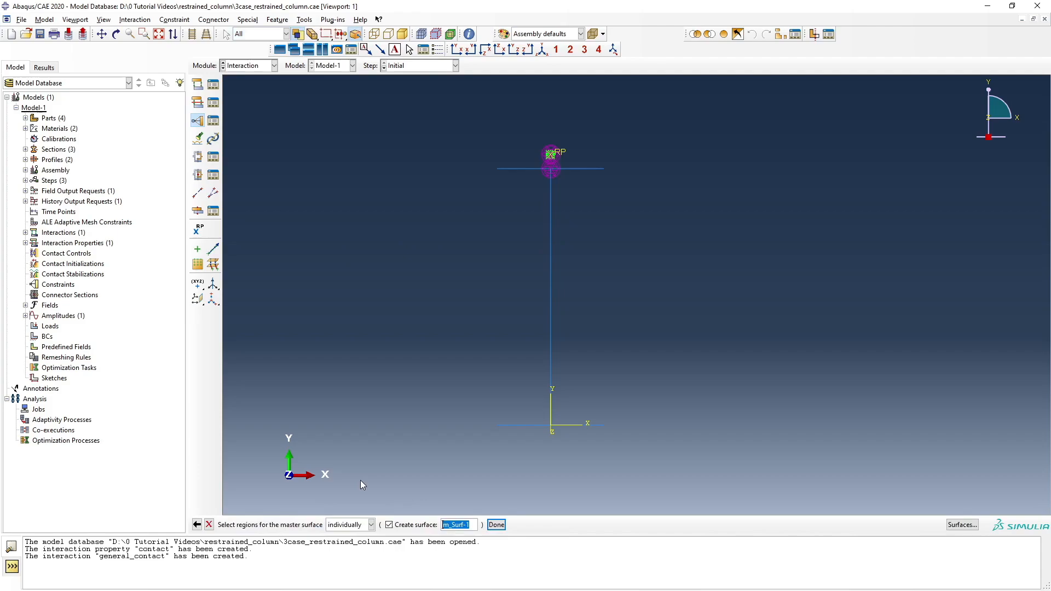
{"action": "left_click", "coordinate": [550, 308]}
{"action": "left_click", "coordinate": [510, 170]}
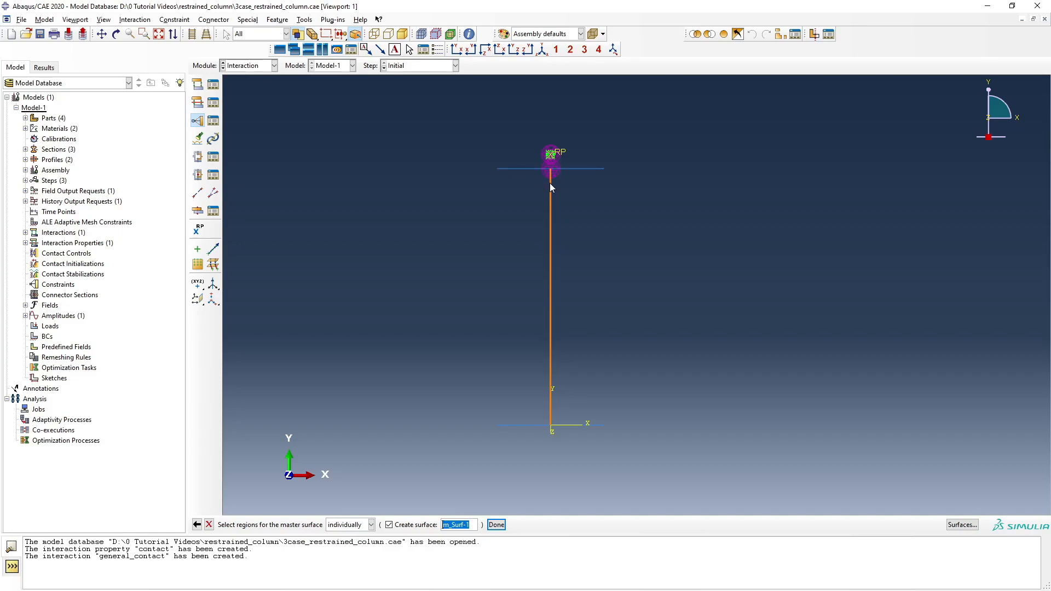
{"action": "left_click", "coordinate": [553, 169]}
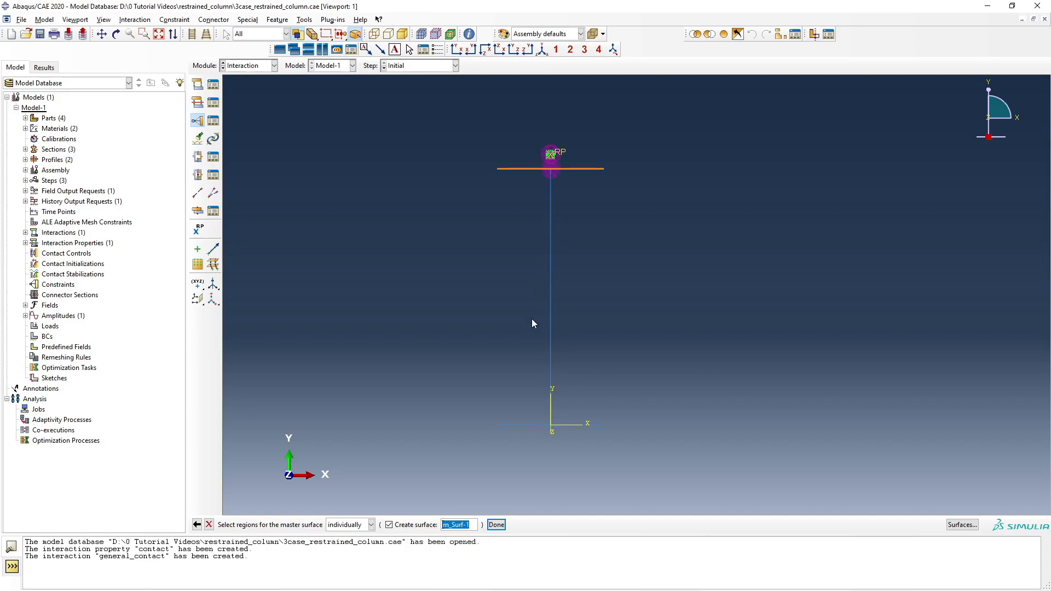
{"action": "left_click", "coordinate": [538, 425]}
{"action": "left_click", "coordinate": [514, 221]}
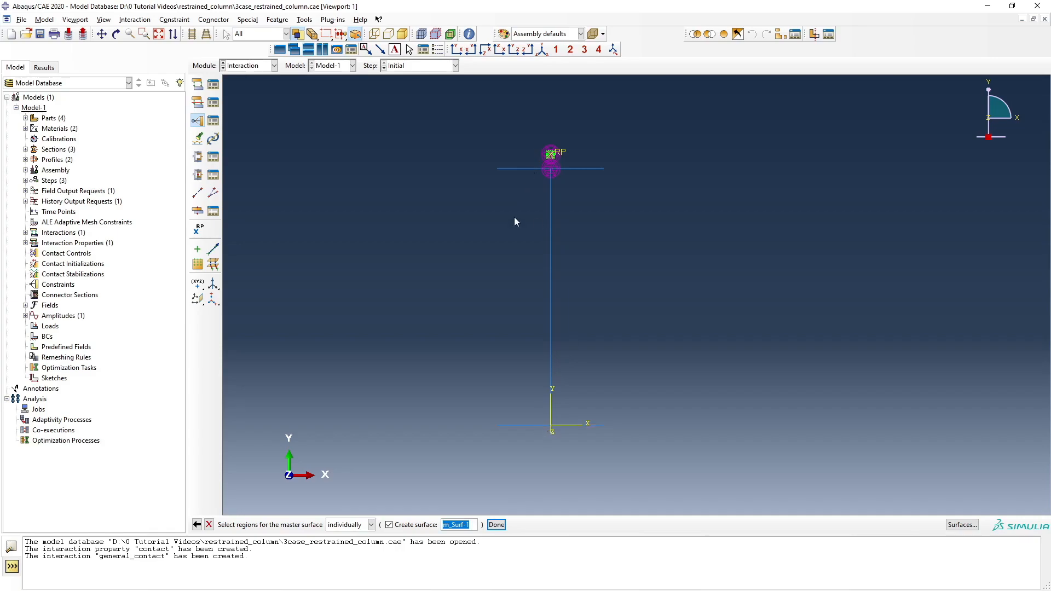
{"action": "left_click", "coordinate": [209, 525]}
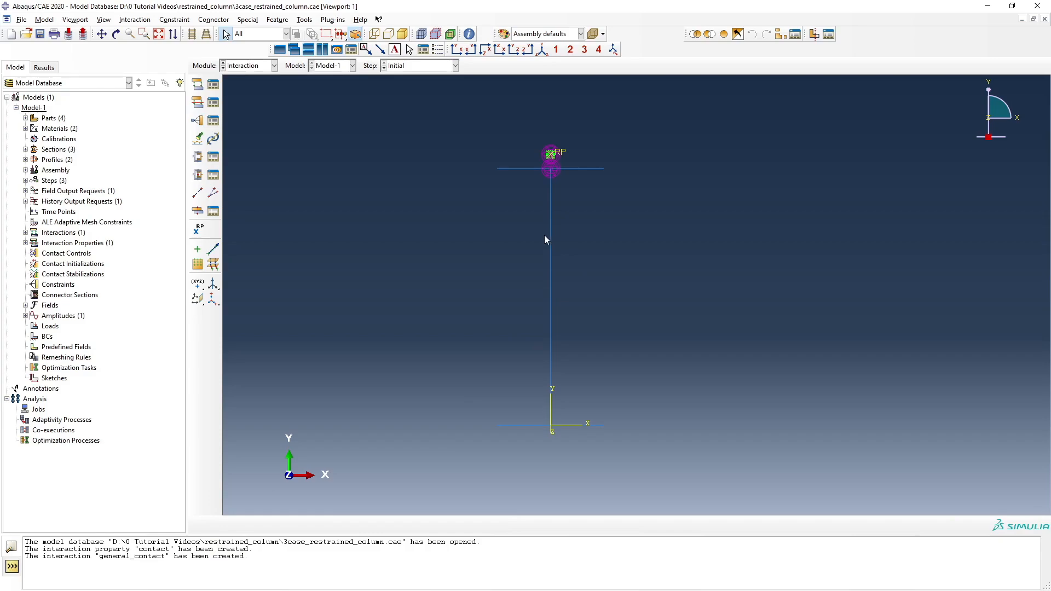
Switch to the Assembly module and hide the vertical column from the display
{"action": "left_click", "coordinate": [274, 66]}
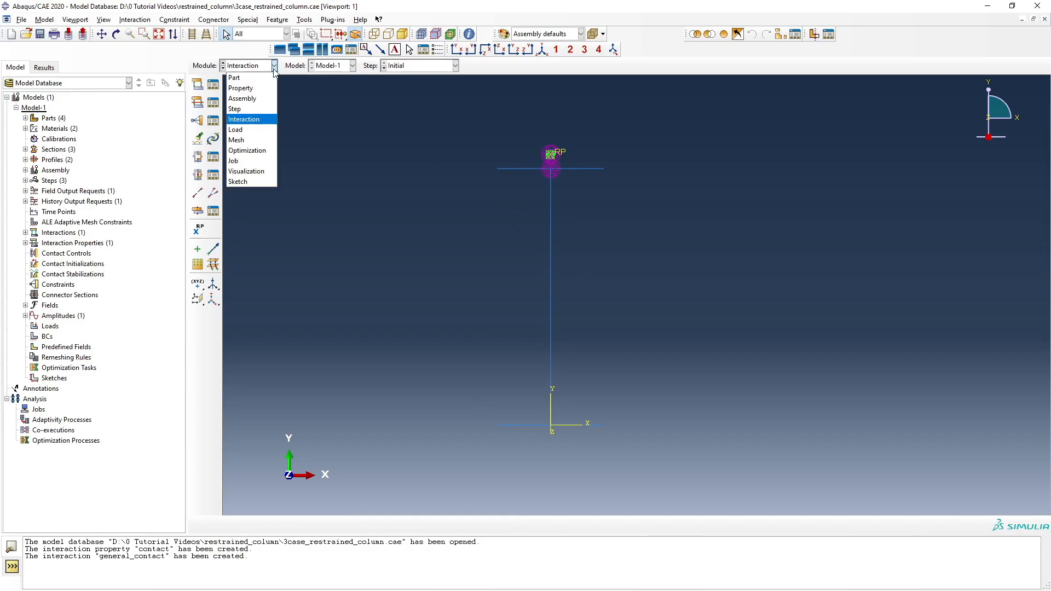
{"action": "left_click", "coordinate": [248, 98]}
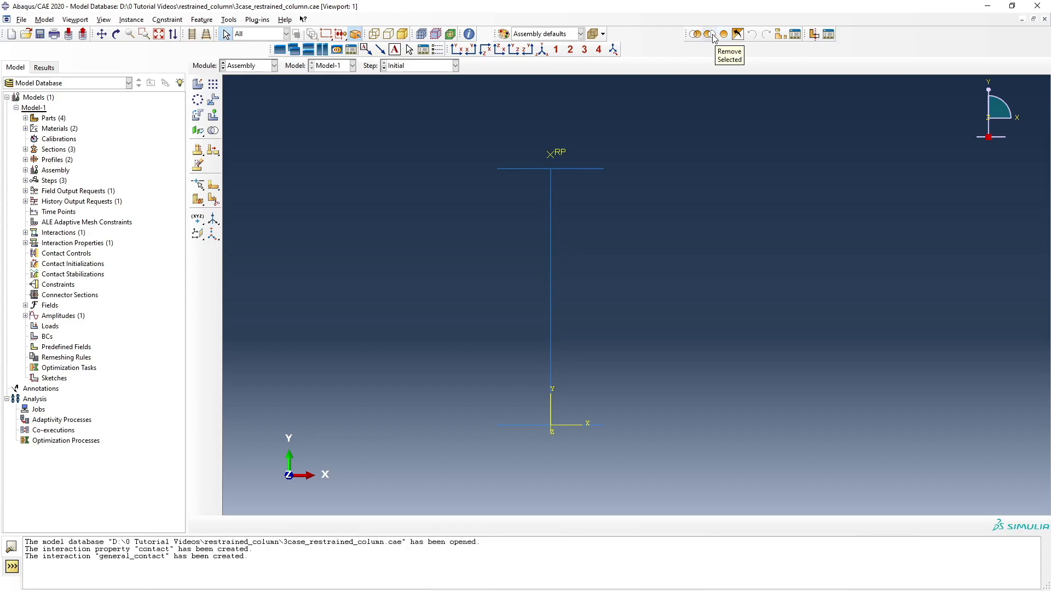
{"action": "left_click", "coordinate": [551, 305]}
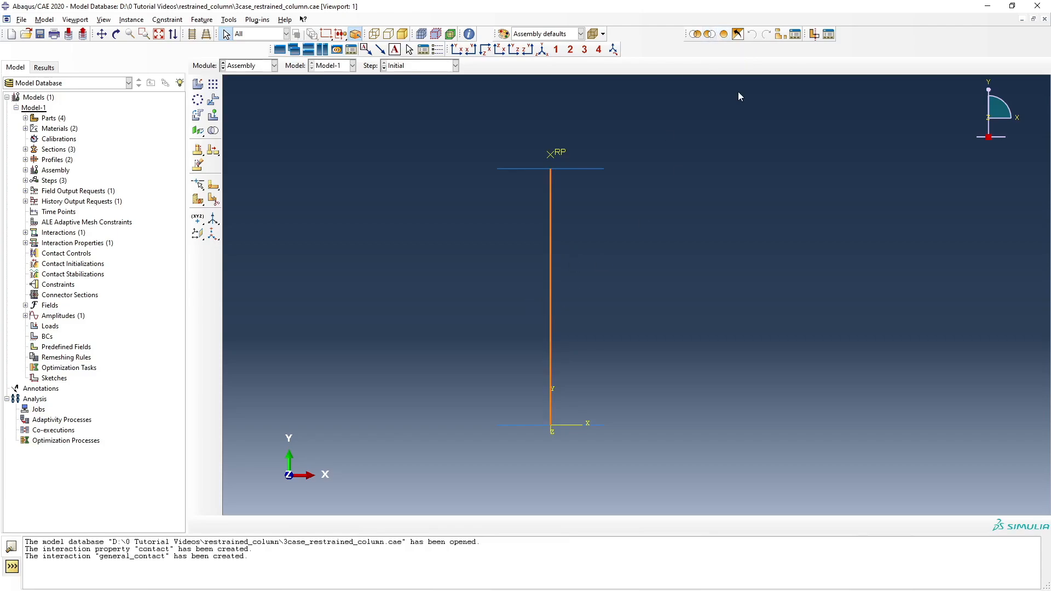
{"action": "left_click", "coordinate": [714, 38]}
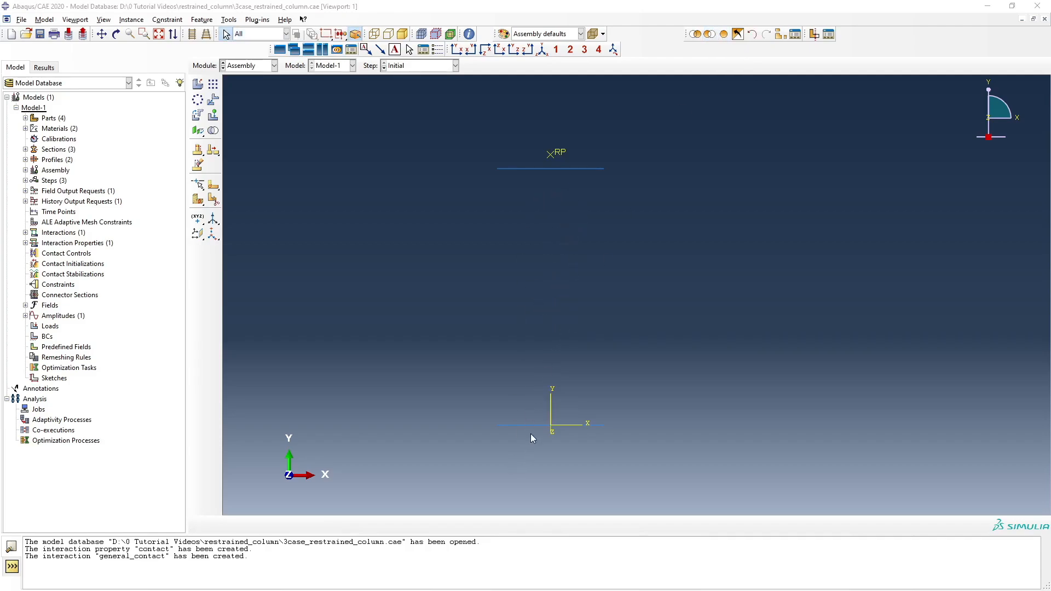
Partition the upper horizontal edge at its midpoint with the Select midpoint/datum point edge method
{"action": "left_click", "coordinate": [214, 201]}
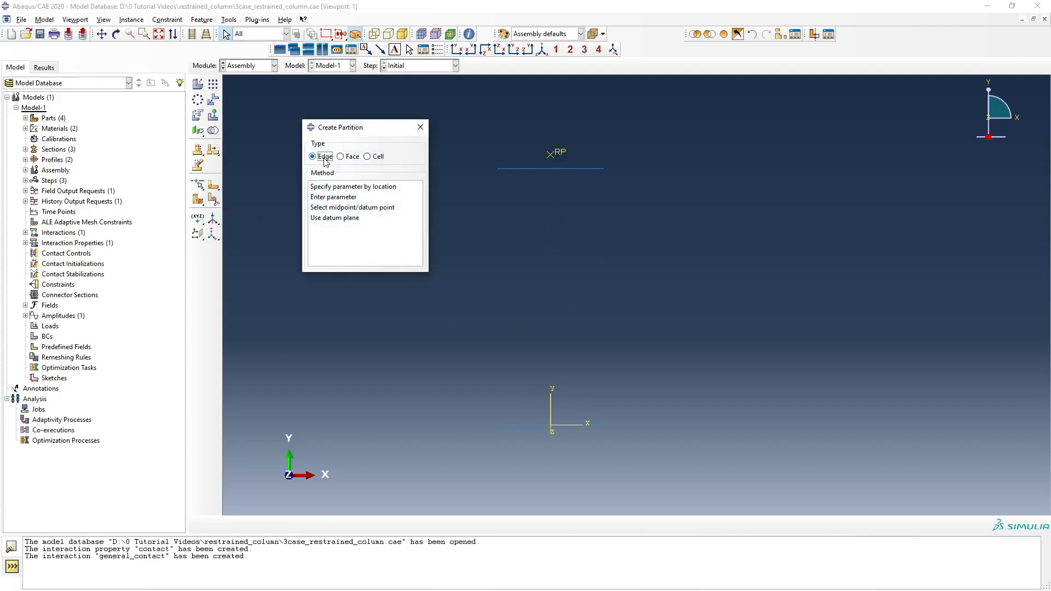
{"action": "left_click", "coordinate": [336, 209]}
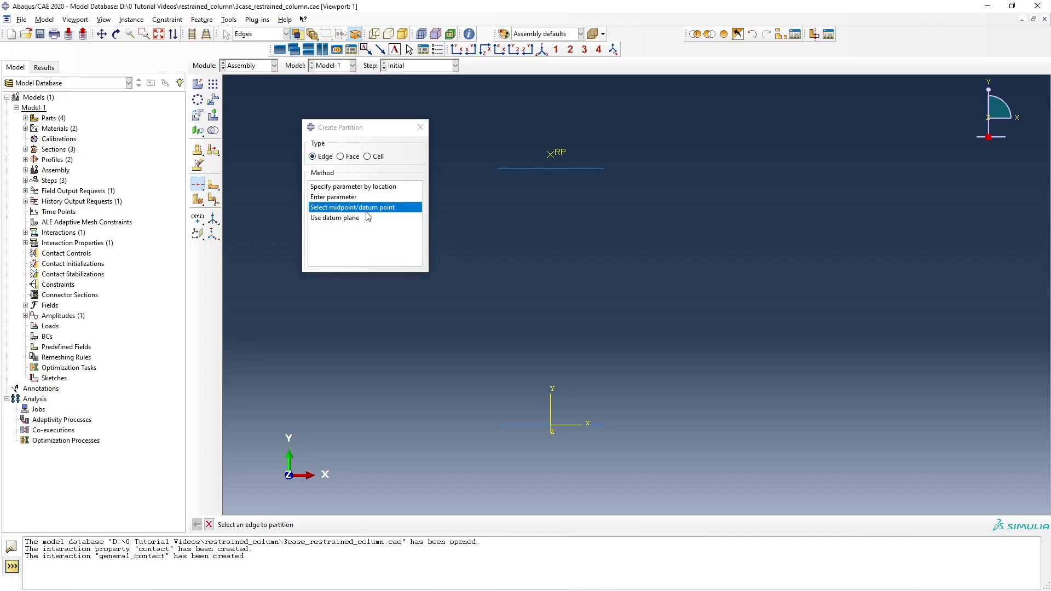
{"action": "left_click", "coordinate": [532, 170]}
{"action": "left_click", "coordinate": [550, 169]}
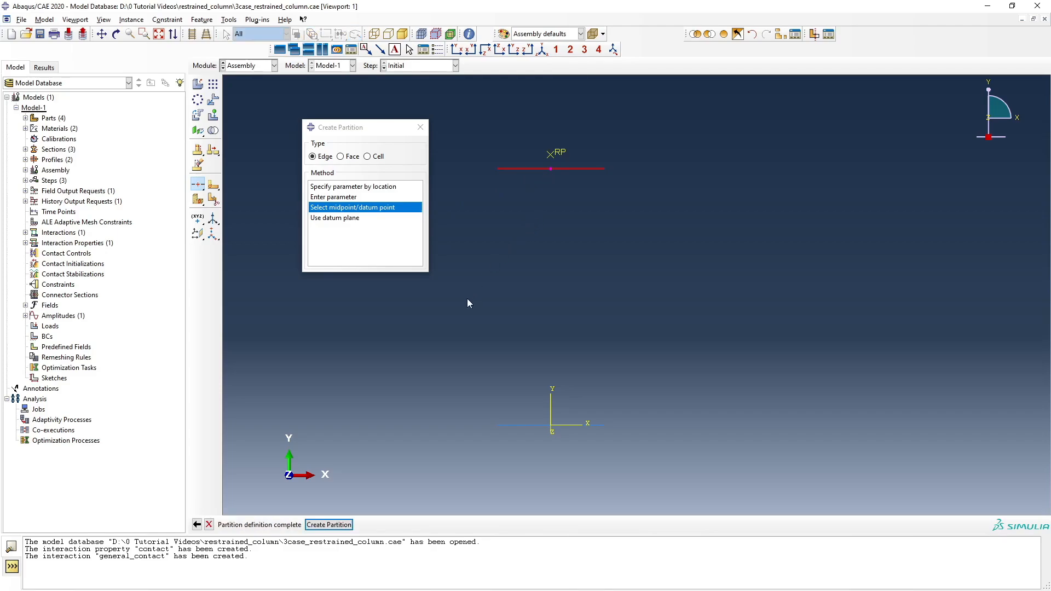
{"action": "left_click", "coordinate": [329, 526]}
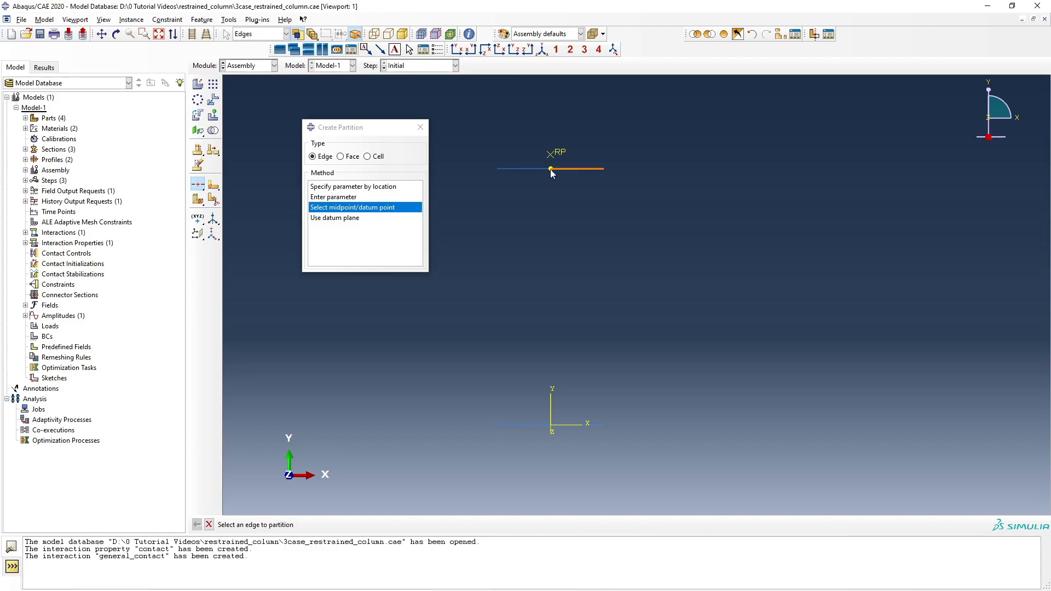
Partition the lower horizontal edge at its midpoint and close the edge partition tool
{"action": "left_click", "coordinate": [534, 427]}
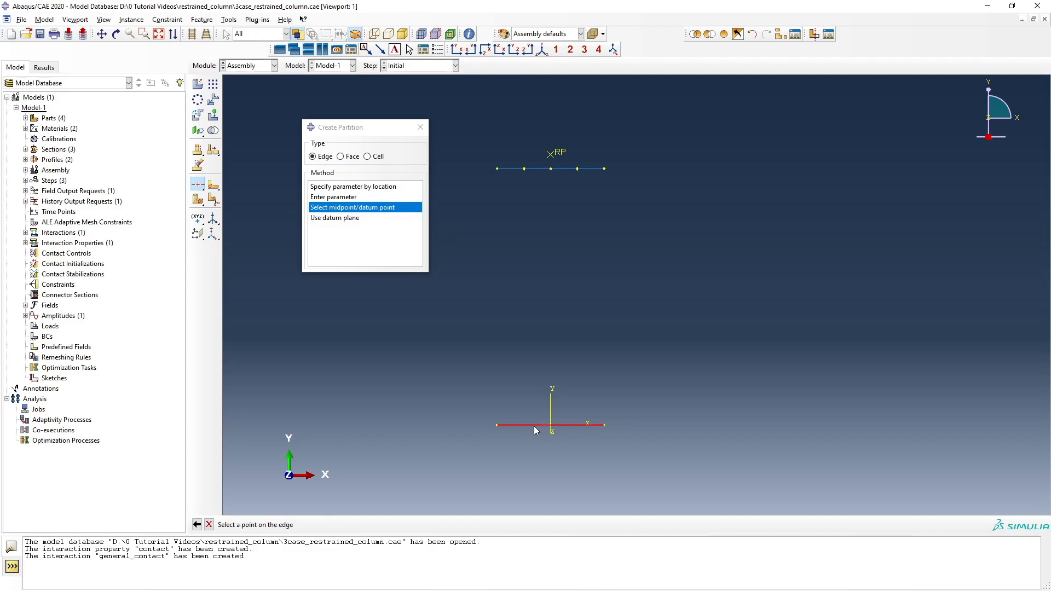
{"action": "left_click", "coordinate": [551, 425]}
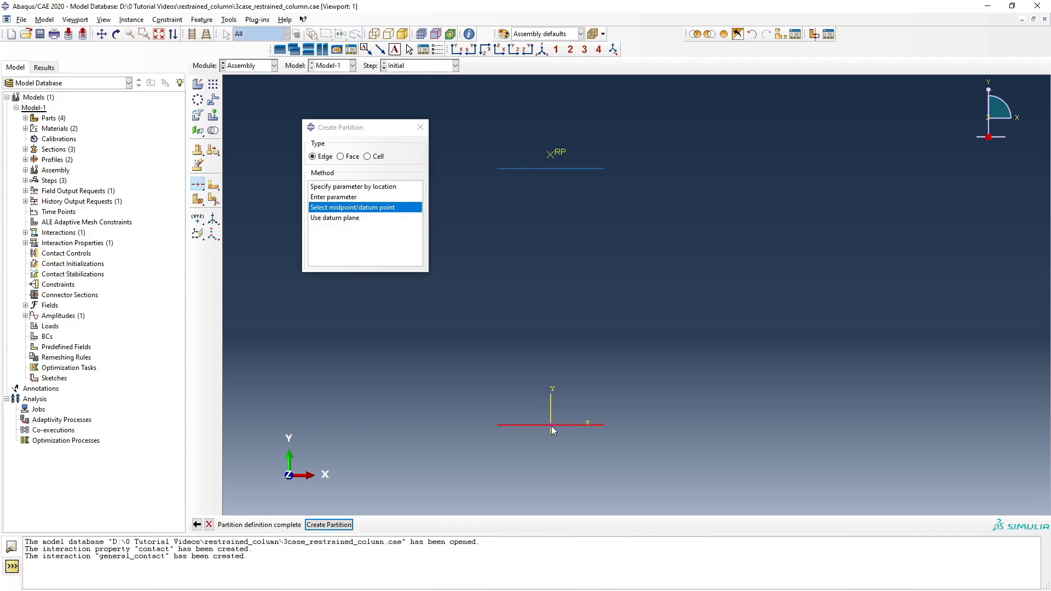
{"action": "left_click", "coordinate": [329, 525]}
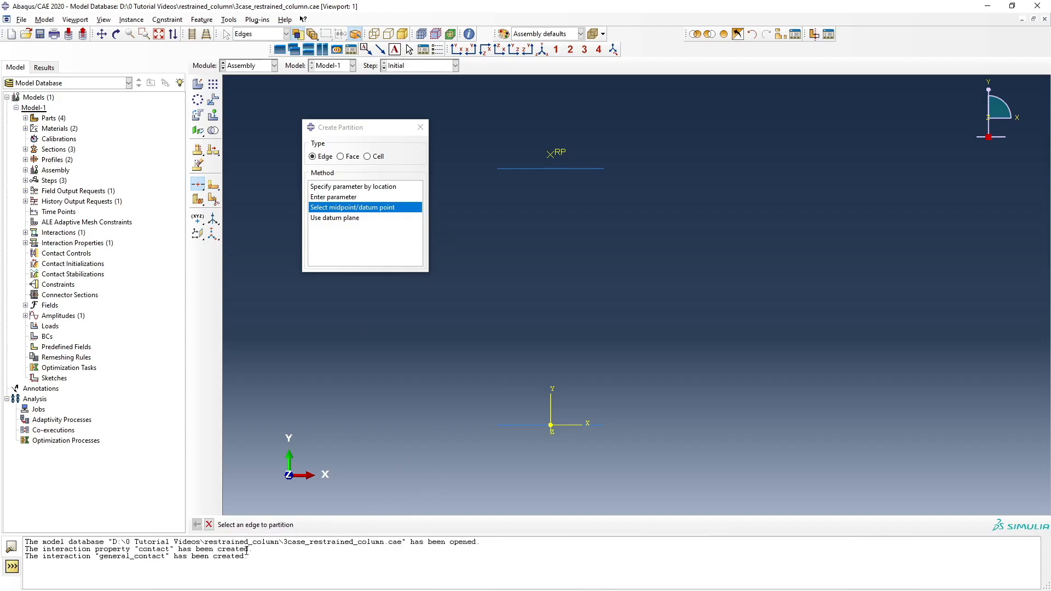
{"action": "left_click", "coordinate": [209, 525]}
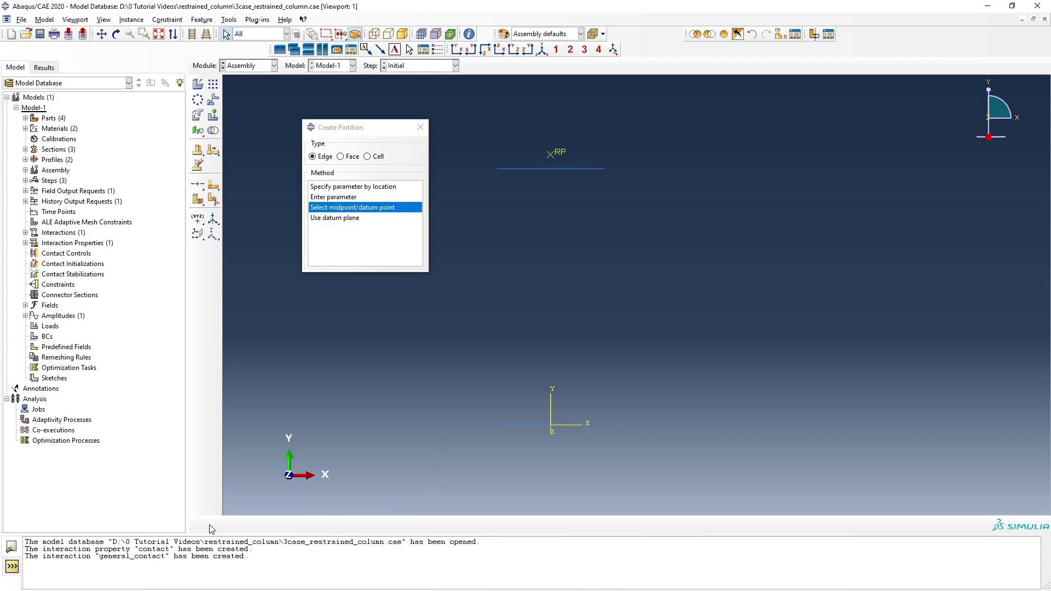
{"action": "left_click", "coordinate": [421, 127]}
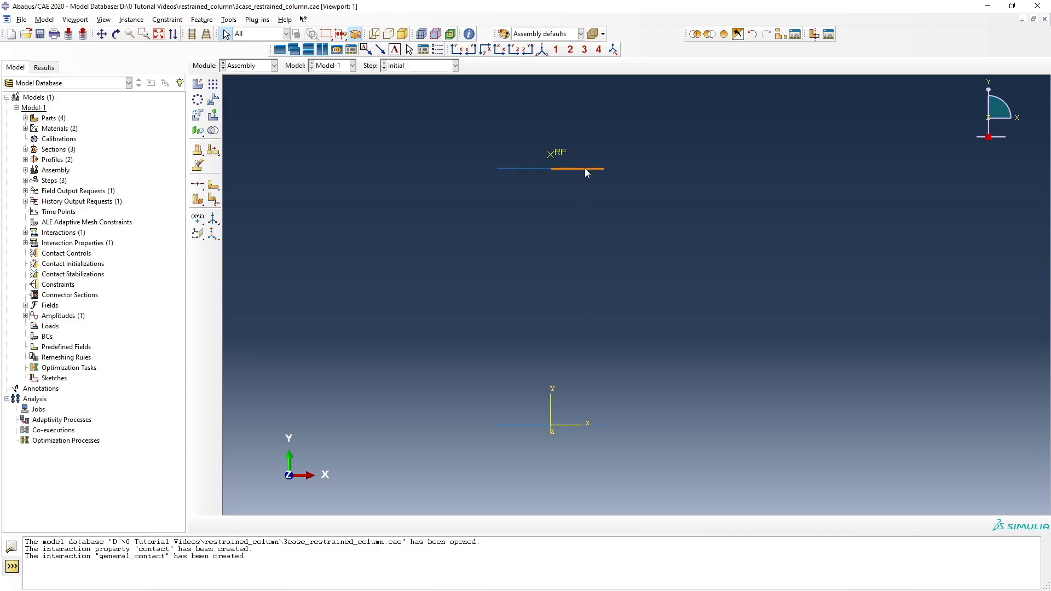
Redisplay the whole assembly and return to the Interaction module
{"action": "left_click", "coordinate": [723, 34]}
{"action": "scroll", "coordinate": [564, 370], "scroll_direction": "down", "scroll_amount": 2}
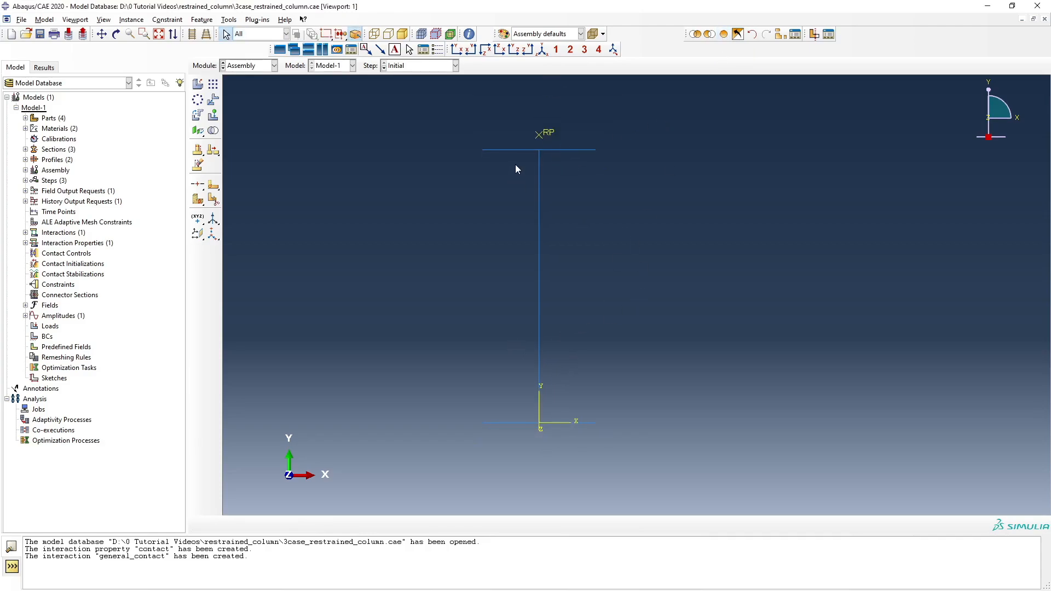
{"action": "left_click", "coordinate": [268, 67]}
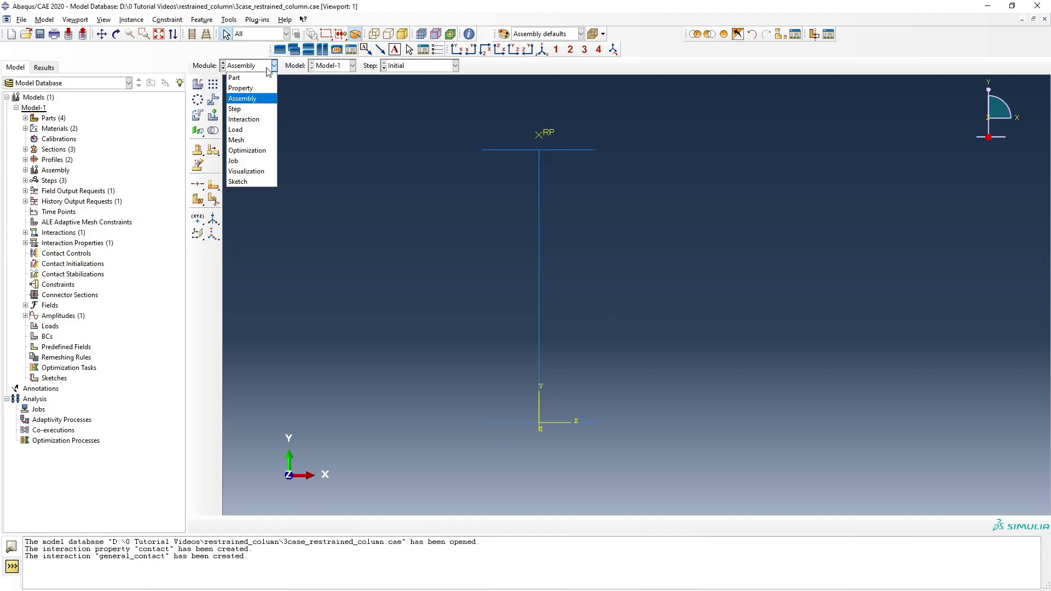
{"action": "left_click", "coordinate": [247, 120]}
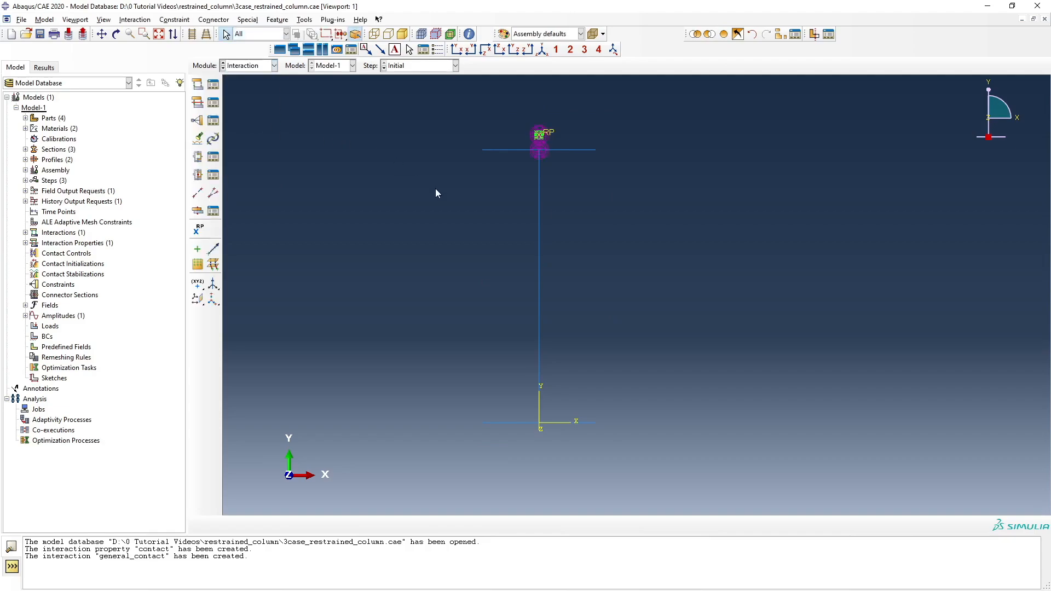
{"action": "scroll", "coordinate": [451, 190], "scroll_direction": "up", "scroll_amount": 2}
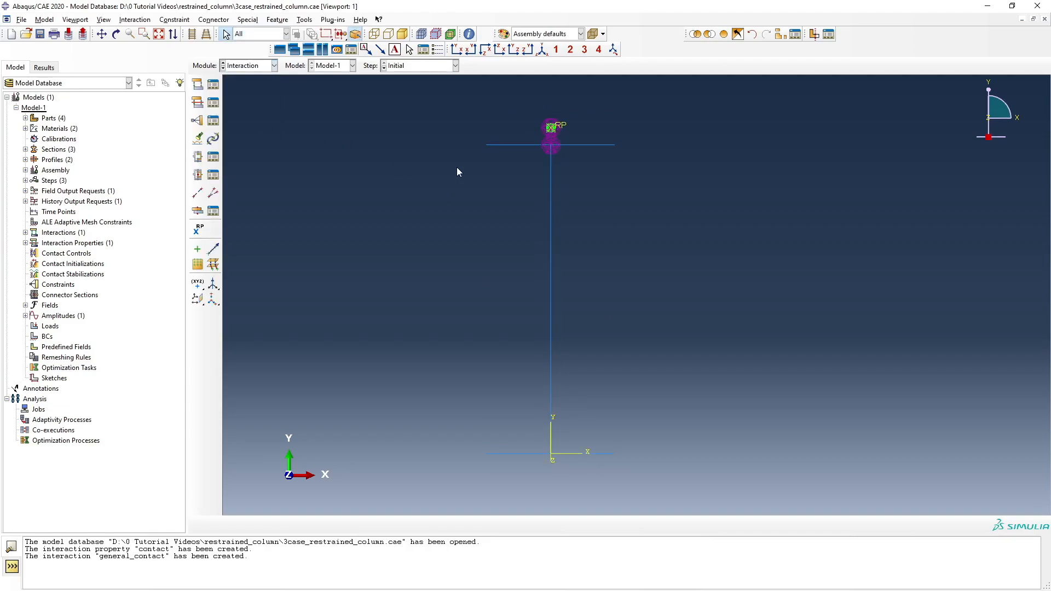
Start a Tie constraint with the column's upper (yellow) end as the master surface m_Surf-1
{"action": "left_click", "coordinate": [199, 123]}
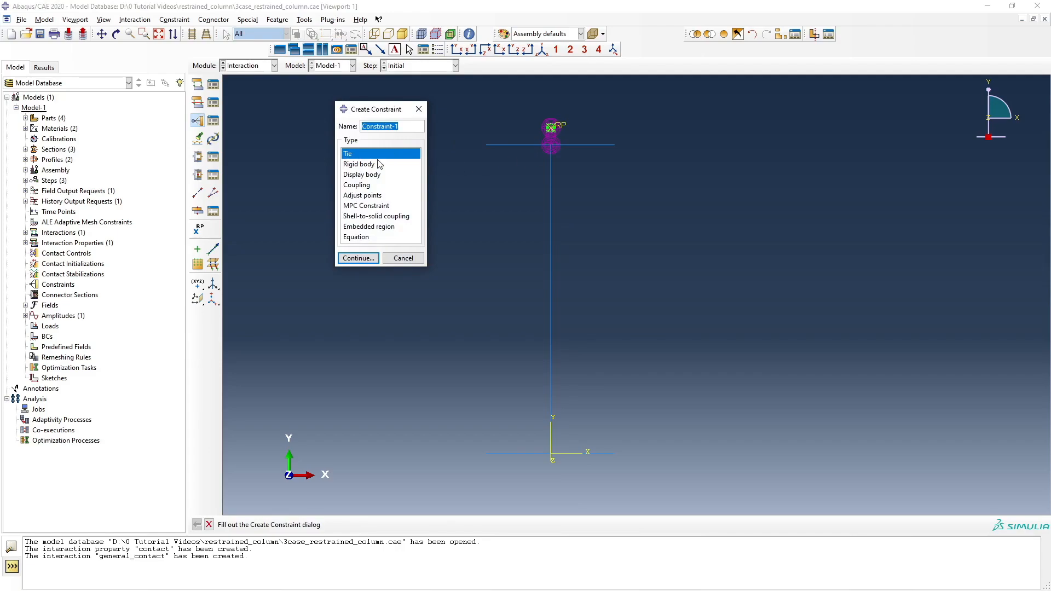
{"action": "left_click", "coordinate": [365, 259]}
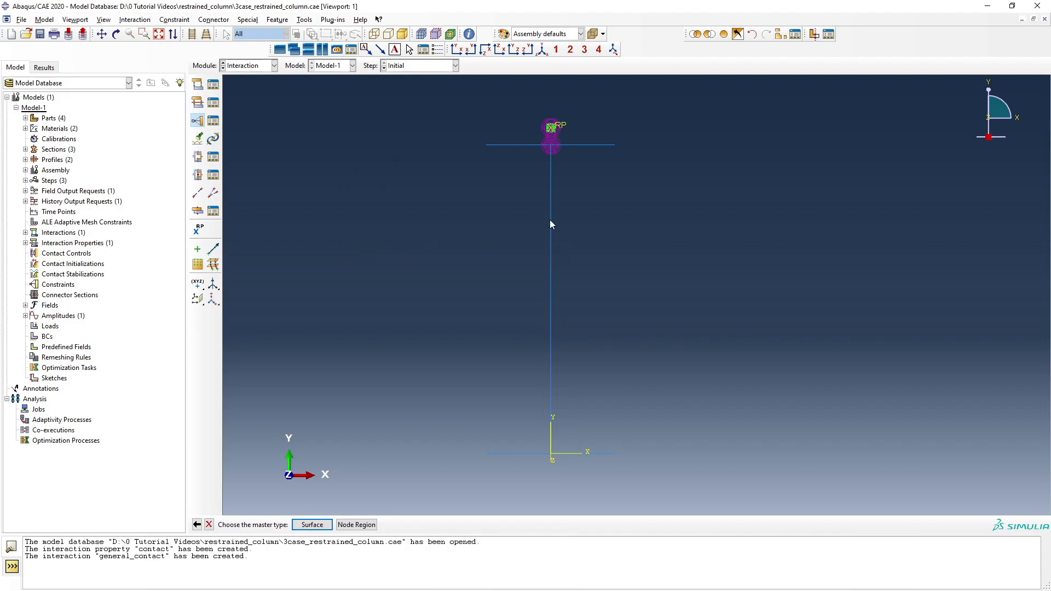
{"action": "left_click", "coordinate": [313, 525]}
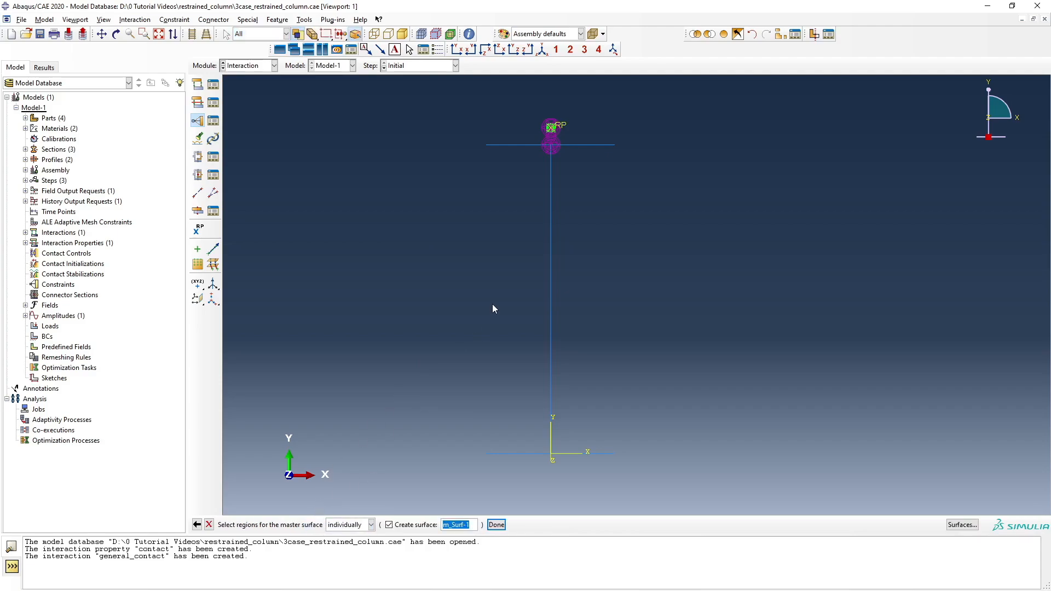
{"action": "left_click", "coordinate": [551, 266]}
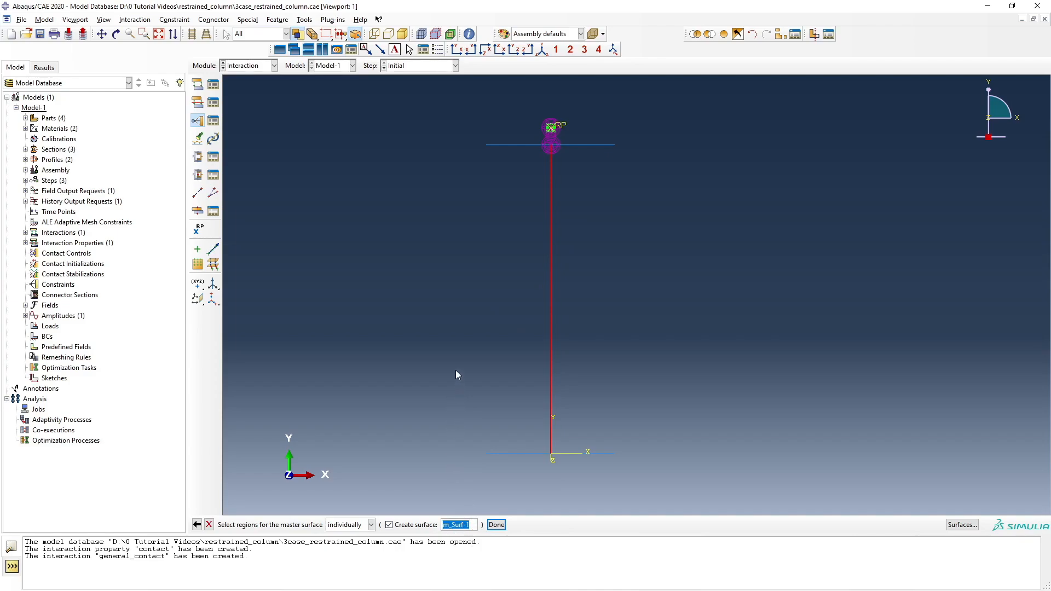
{"action": "left_click", "coordinate": [497, 525]}
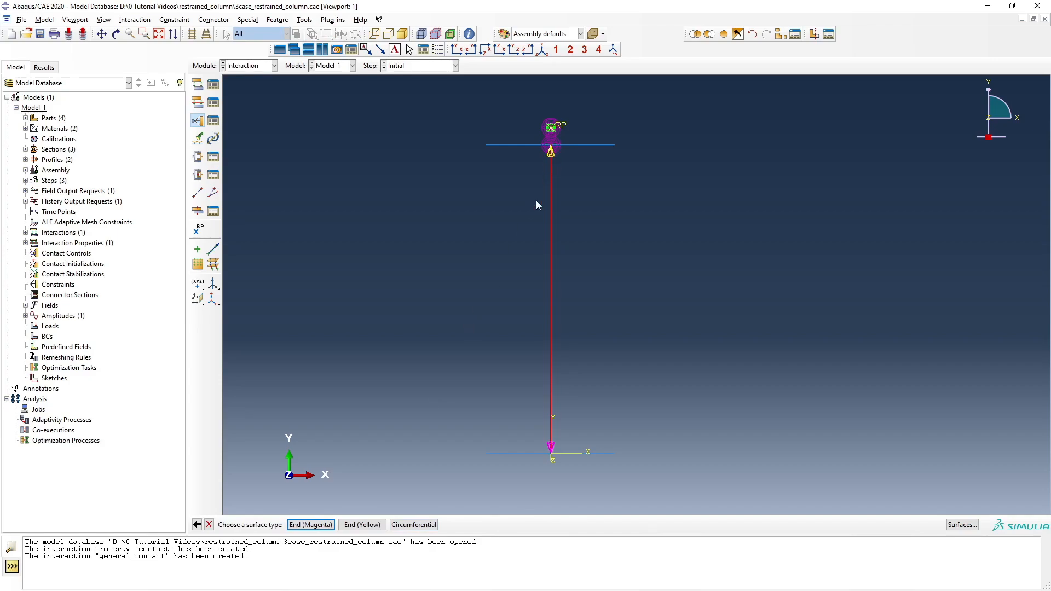
{"action": "left_click", "coordinate": [366, 526]}
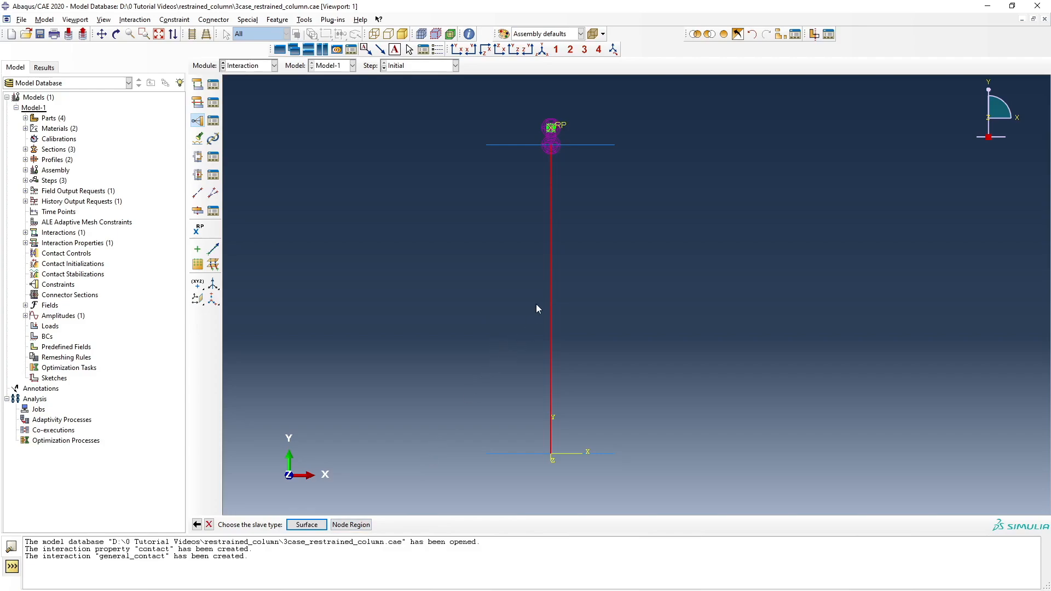
Finish the tie with the upper edge's midpoint as slave node region s_Set-3 and a specified position tolerance distance of 5
{"action": "left_click", "coordinate": [351, 524]}
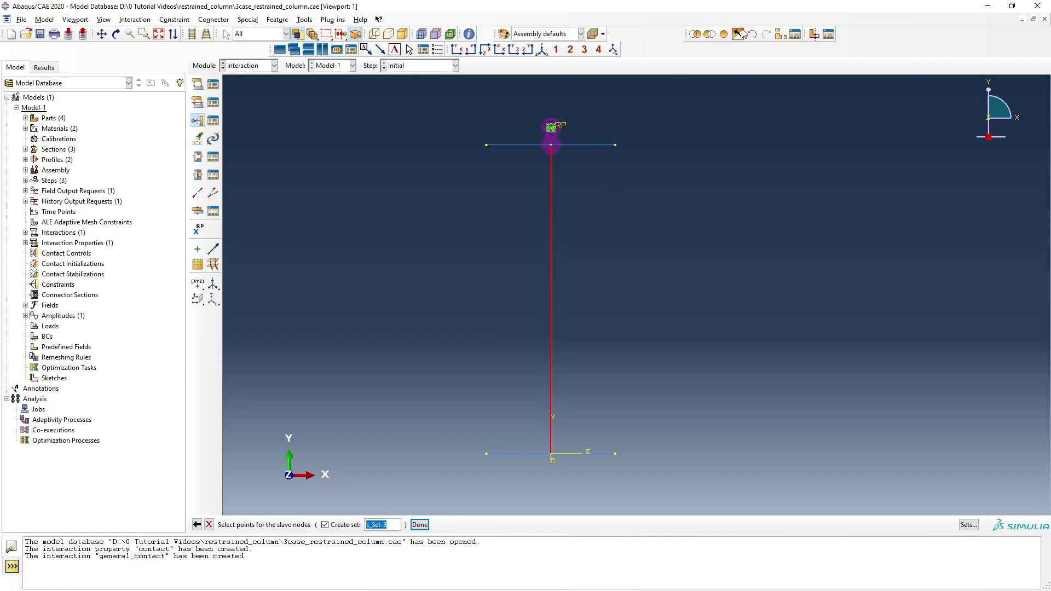
{"action": "left_click", "coordinate": [711, 36]}
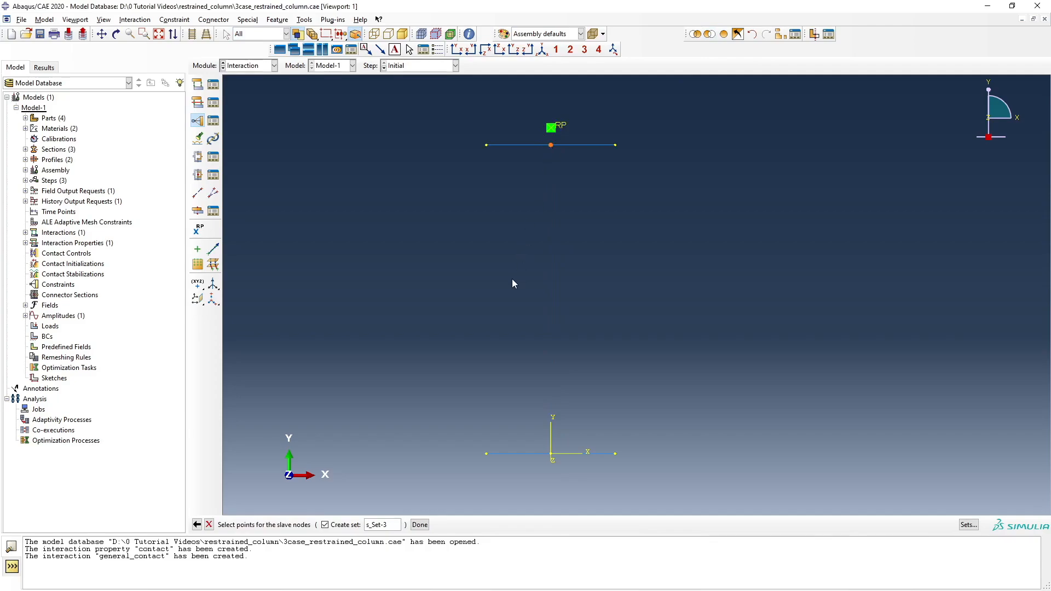
{"action": "left_click", "coordinate": [422, 524]}
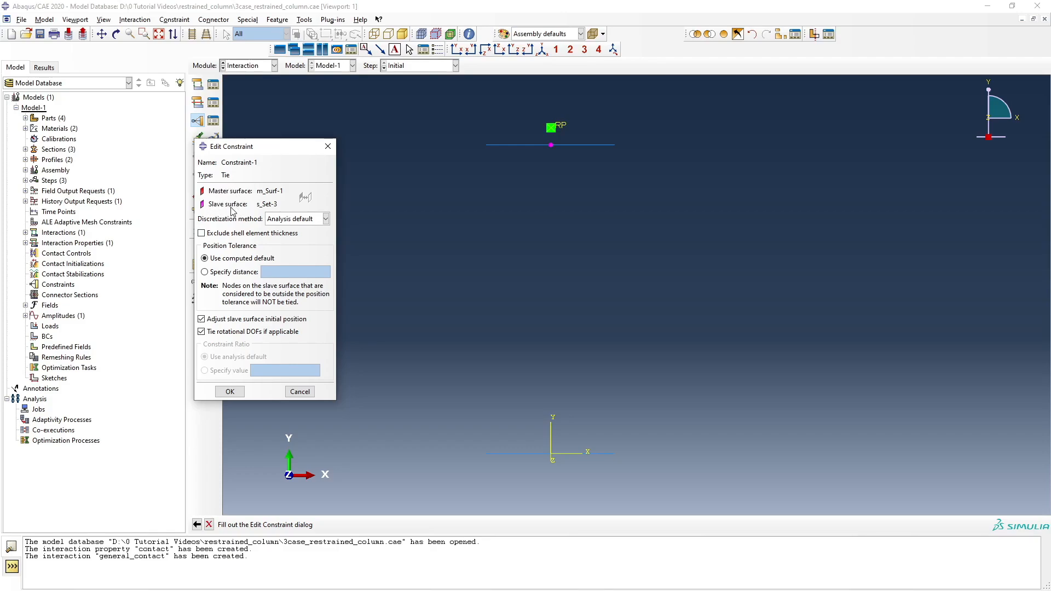
{"action": "left_click", "coordinate": [224, 274]}
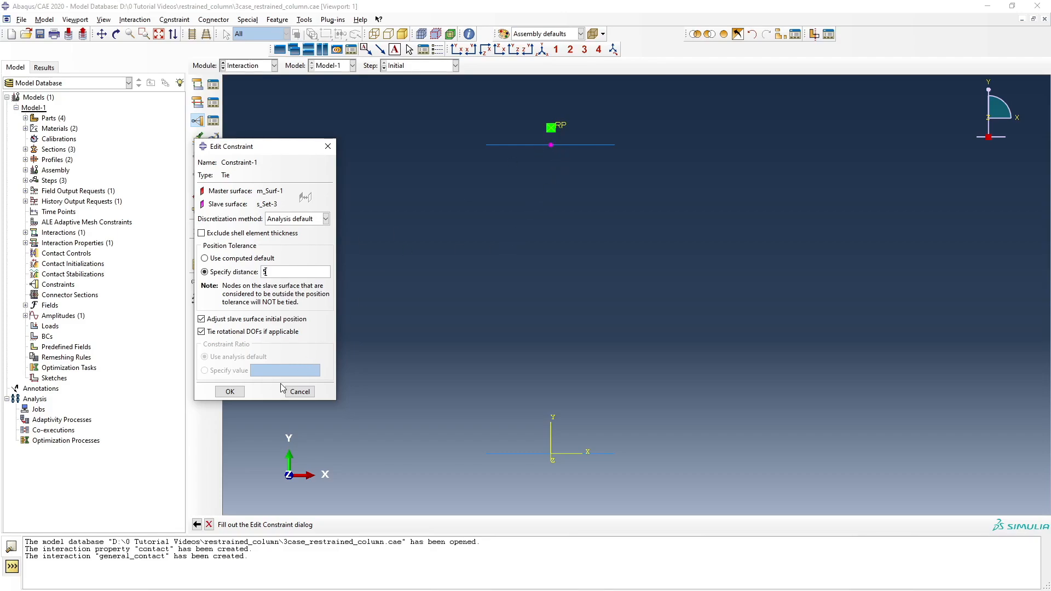
{"action": "left_click", "coordinate": [230, 391]}
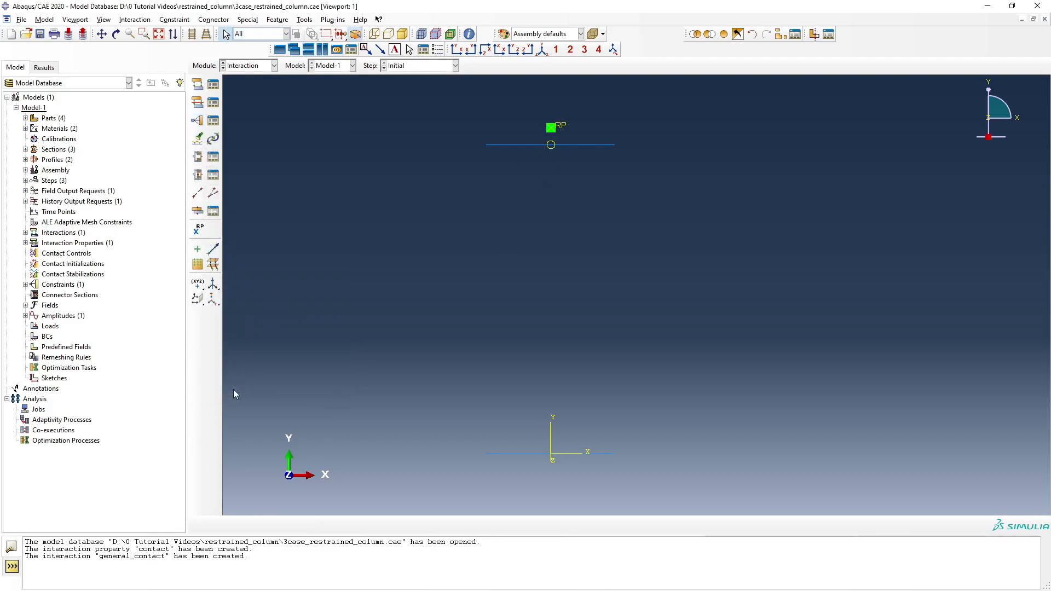
Redisplay the whole assembly and start a second Tie constraint with the column's lower (magenta) end as master surface m_Surf-2
{"action": "left_click", "coordinate": [726, 37]}
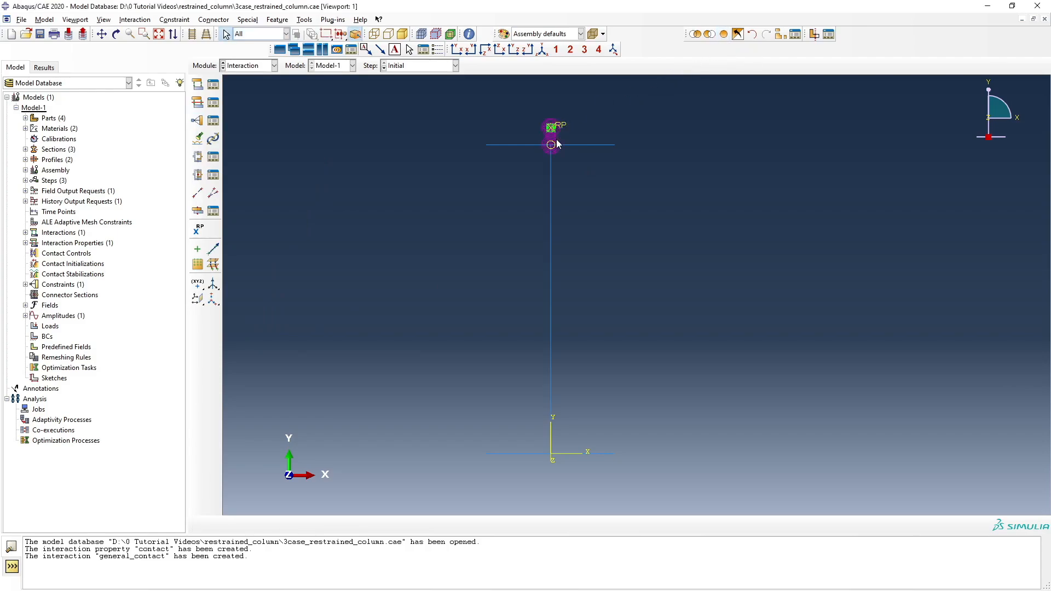
{"action": "scroll", "coordinate": [557, 142], "scroll_direction": "up", "scroll_amount": 4}
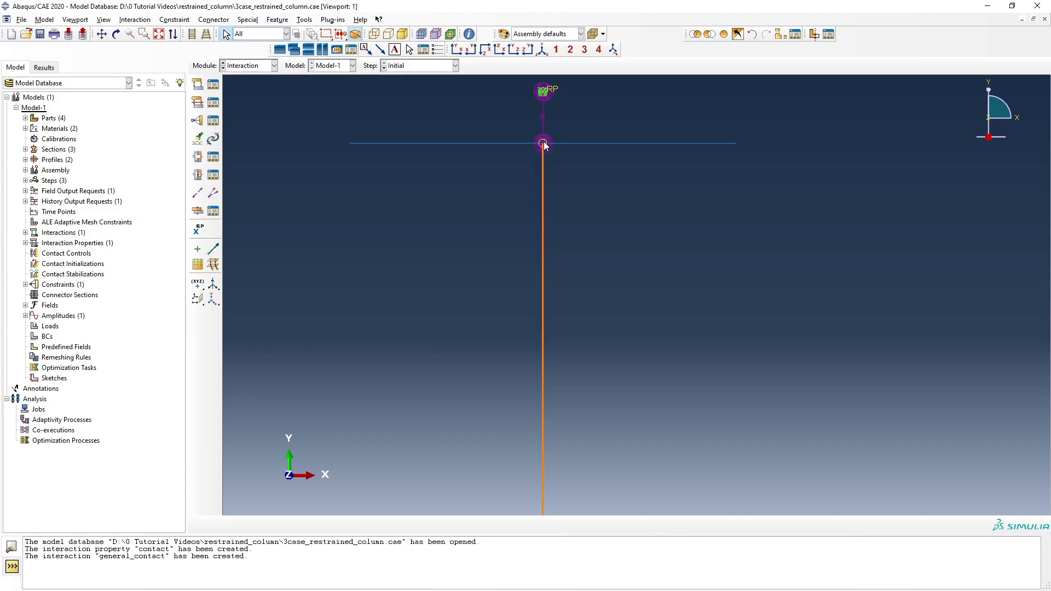
{"action": "scroll", "coordinate": [574, 184], "scroll_direction": "down", "scroll_amount": 2}
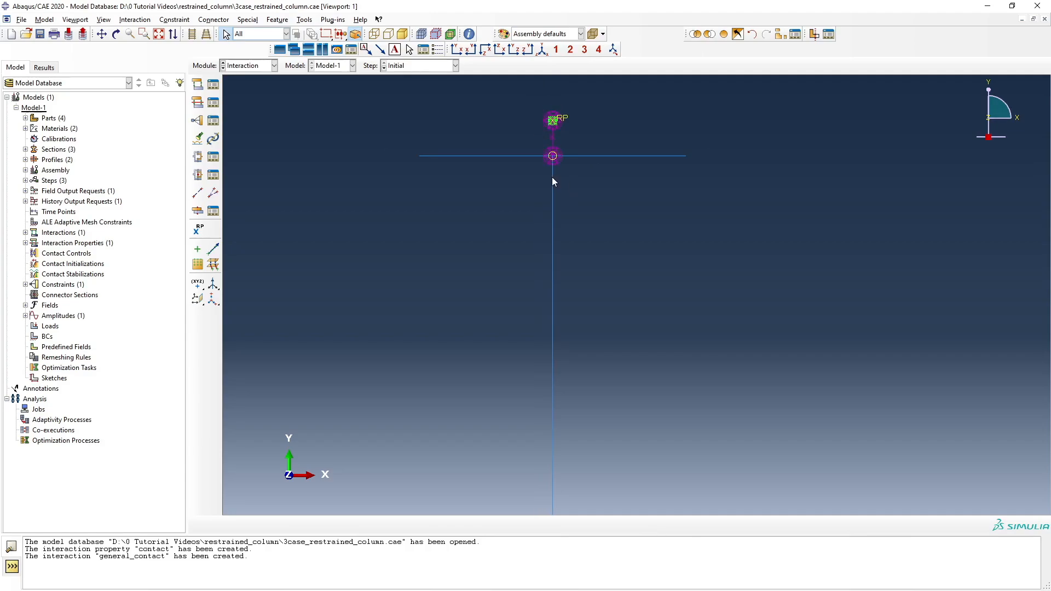
{"action": "scroll", "coordinate": [552, 179], "scroll_direction": "down", "scroll_amount": 3}
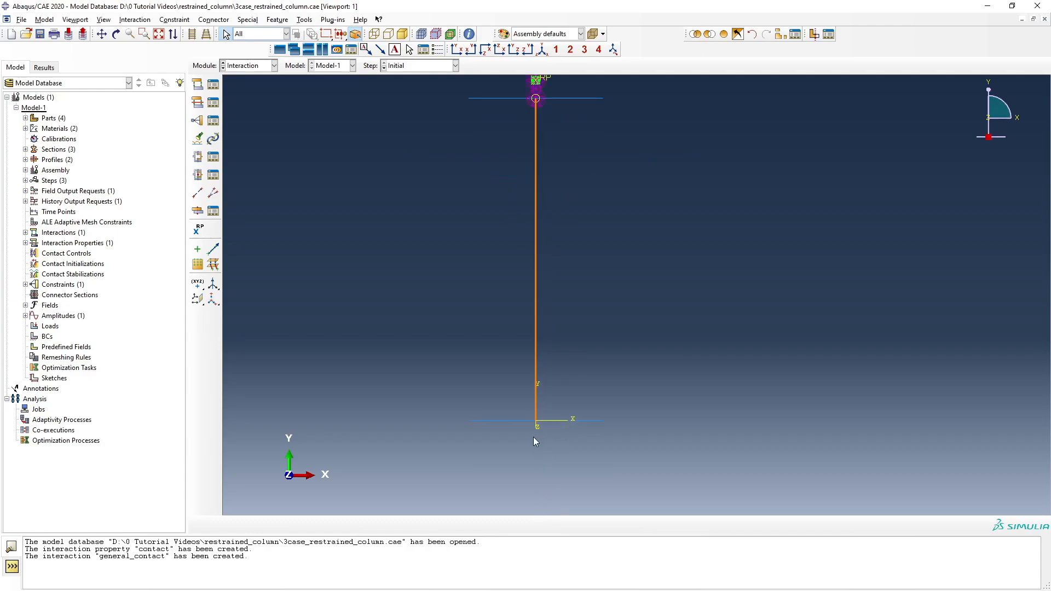
{"action": "scroll", "coordinate": [552, 441], "scroll_direction": "down", "scroll_amount": 1}
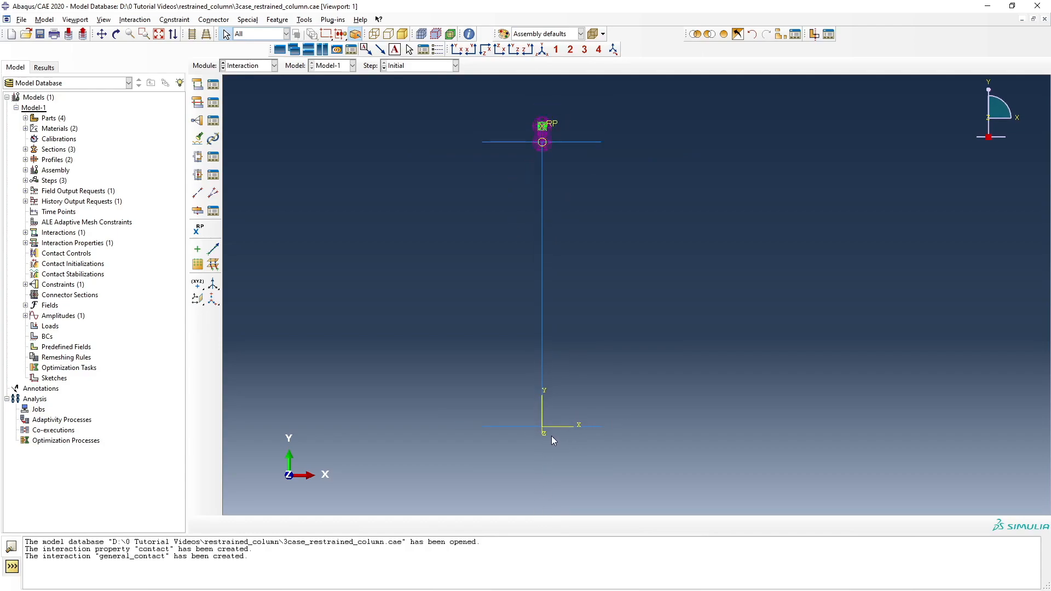
{"action": "scroll", "coordinate": [551, 436], "scroll_direction": "up", "scroll_amount": 1}
{"action": "left_click", "coordinate": [197, 120]}
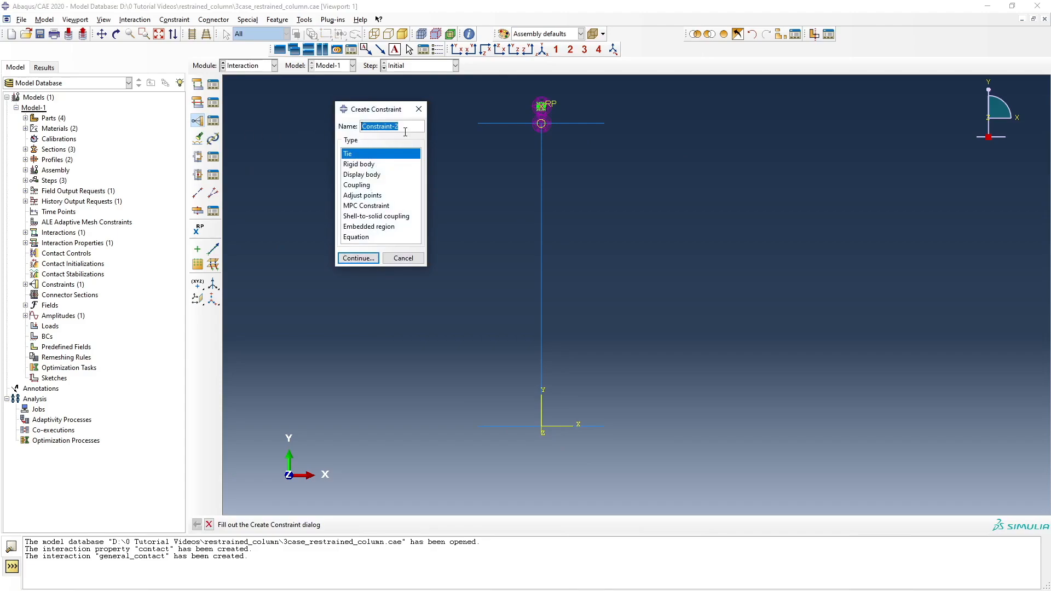
{"action": "left_click", "coordinate": [361, 258]}
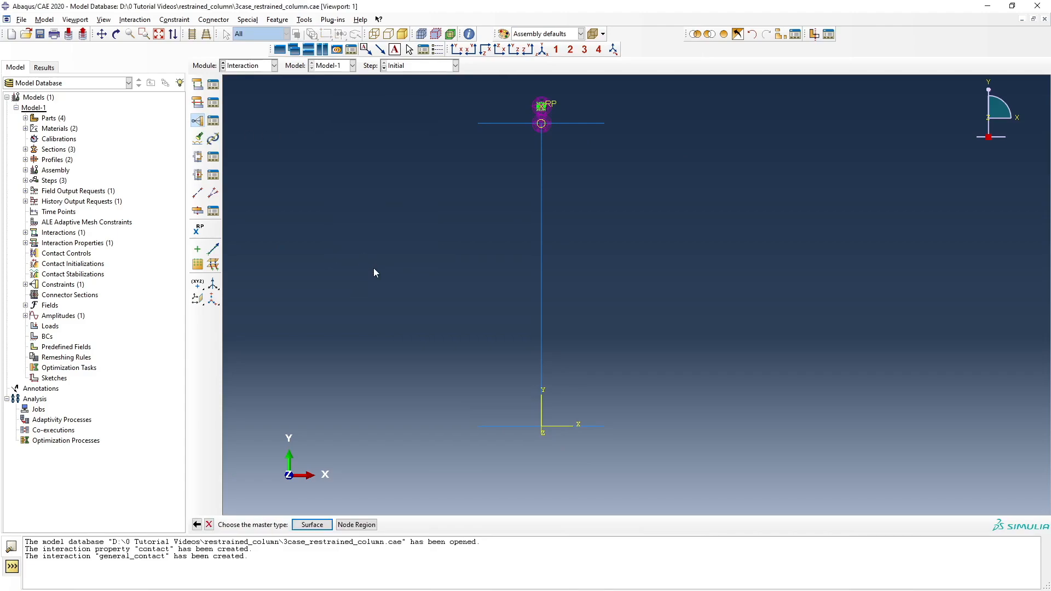
{"action": "left_click", "coordinate": [322, 527]}
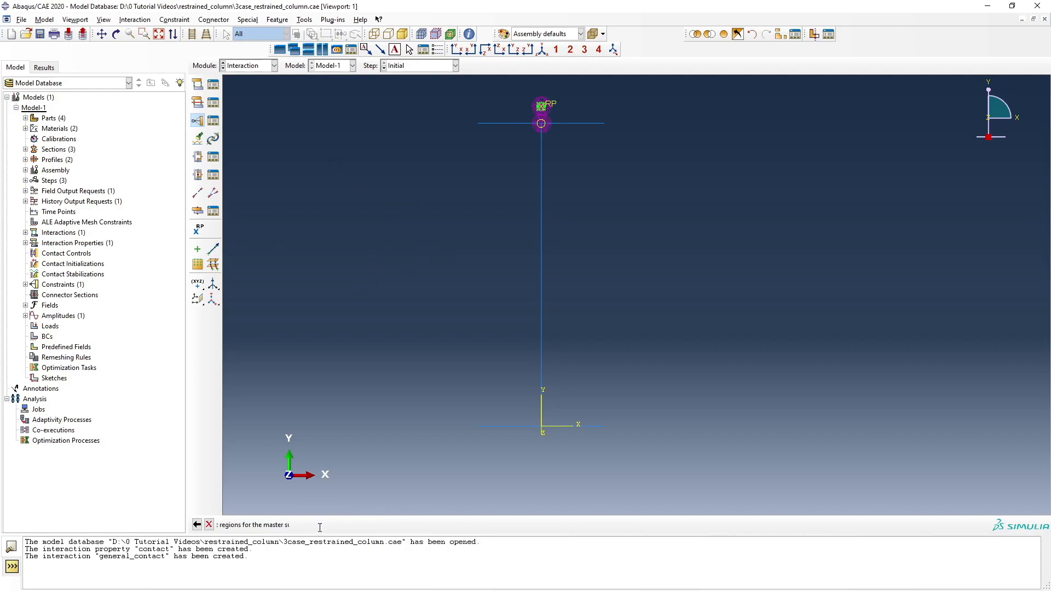
{"action": "left_click", "coordinate": [543, 284]}
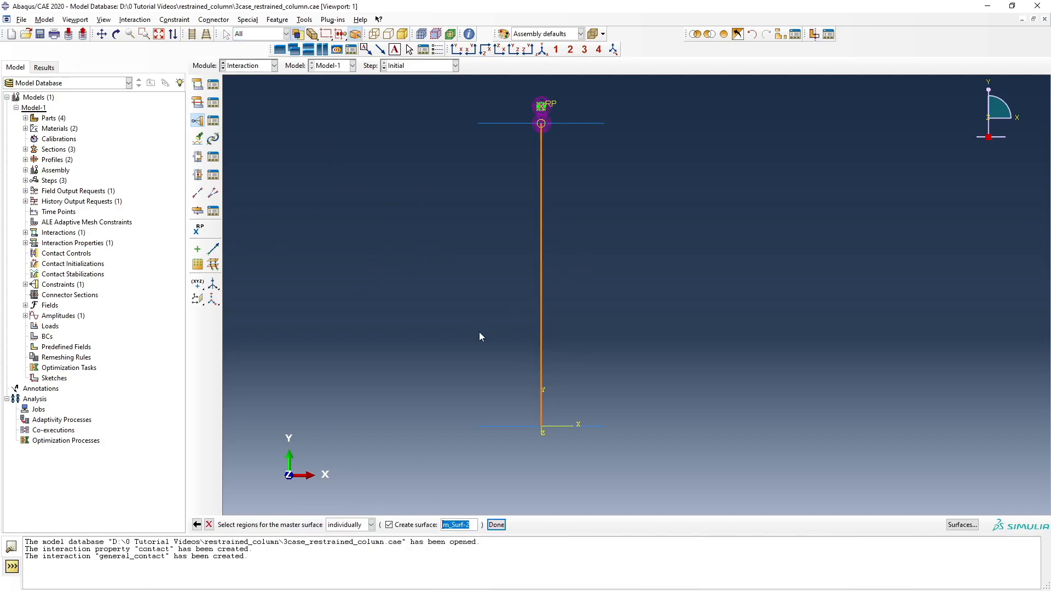
{"action": "left_click", "coordinate": [496, 525]}
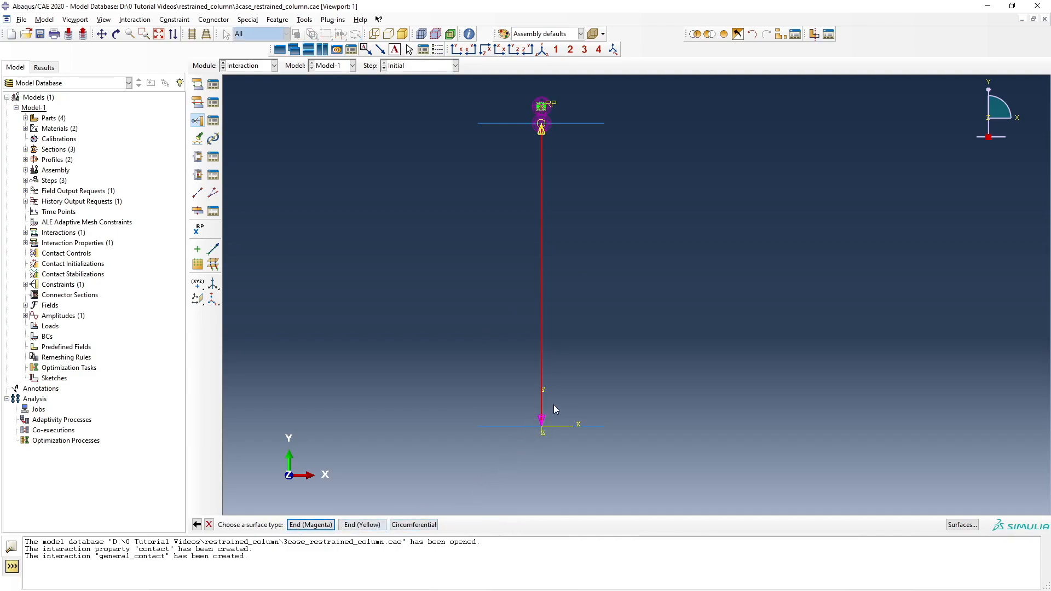
{"action": "left_click", "coordinate": [311, 525]}
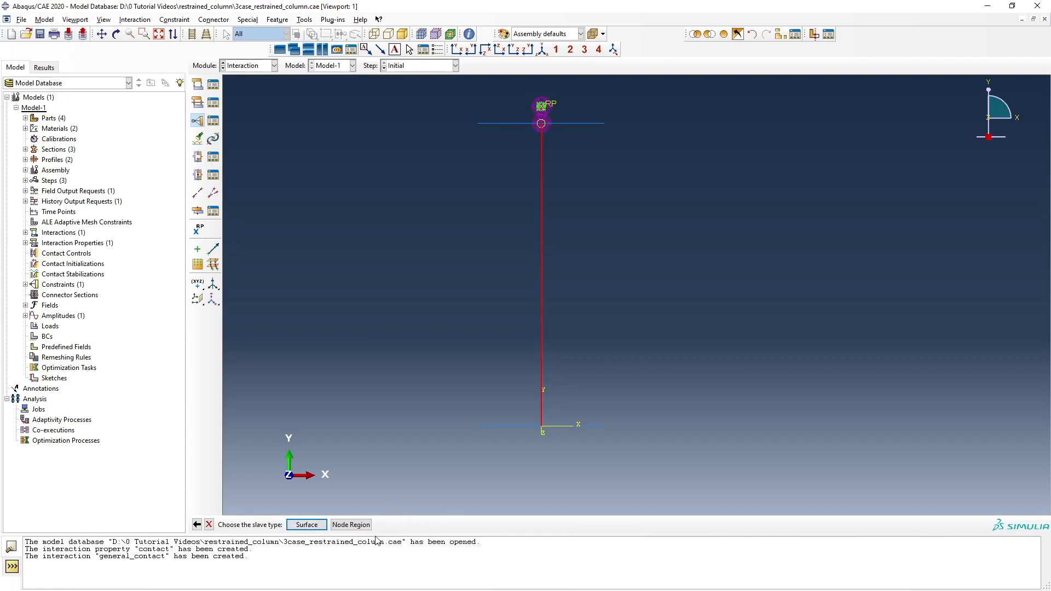
Finish the second tie with the lower edge's midpoint as slave node region s_Set-4 and a specified-distance position tolerance
{"action": "left_click", "coordinate": [351, 526]}
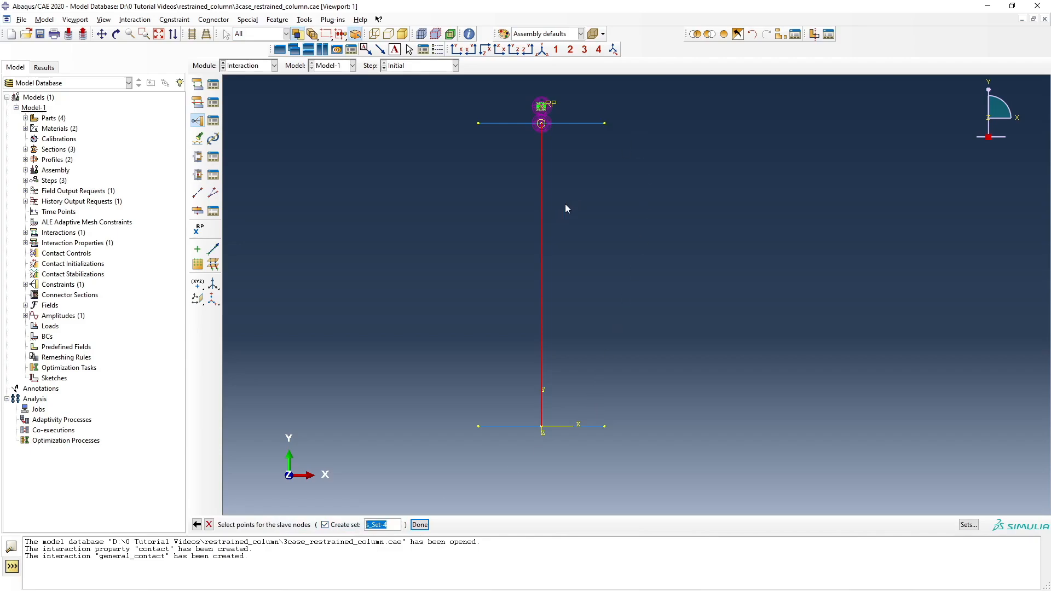
{"action": "left_click", "coordinate": [713, 36]}
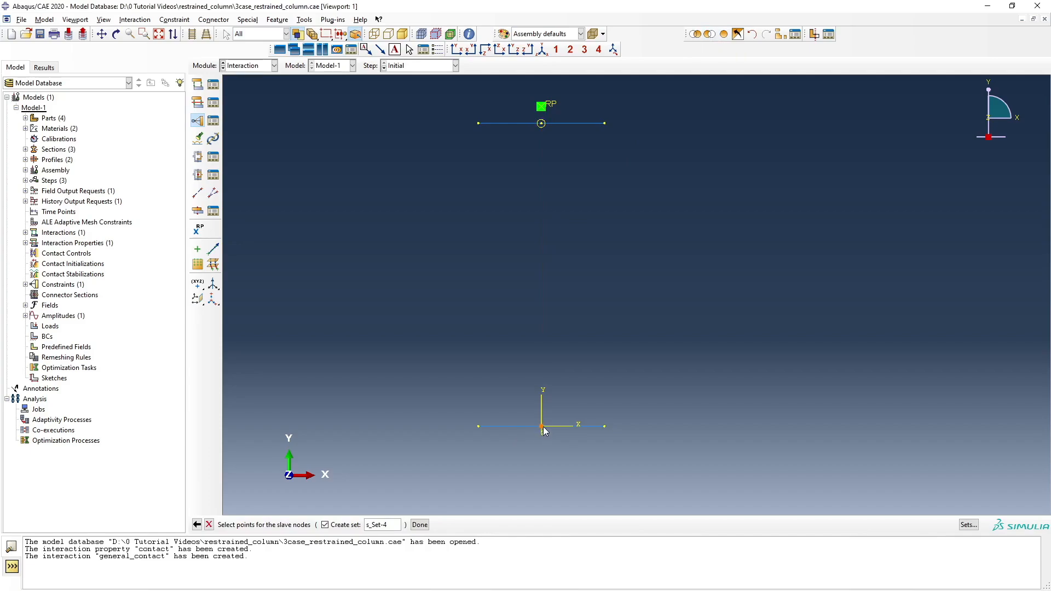
{"action": "left_click", "coordinate": [419, 524]}
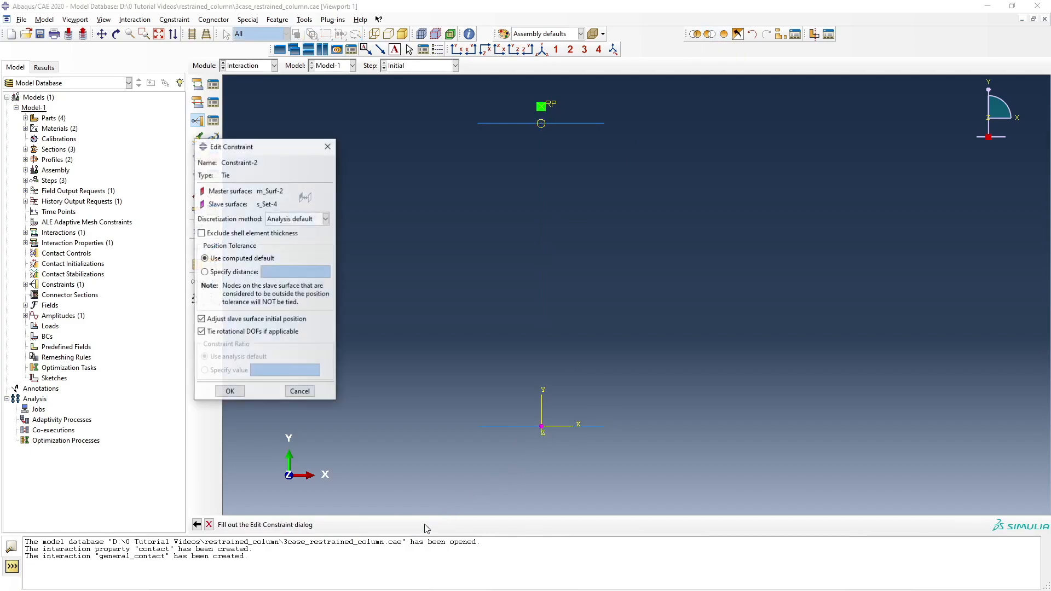
{"action": "left_click", "coordinate": [229, 273]}
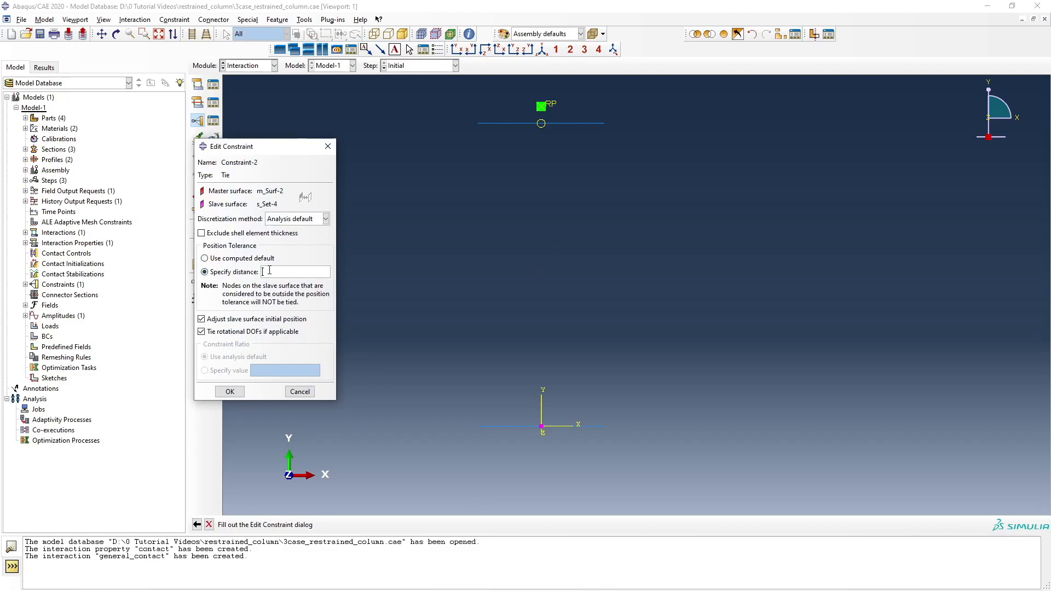
{"action": "left_click", "coordinate": [232, 397]}
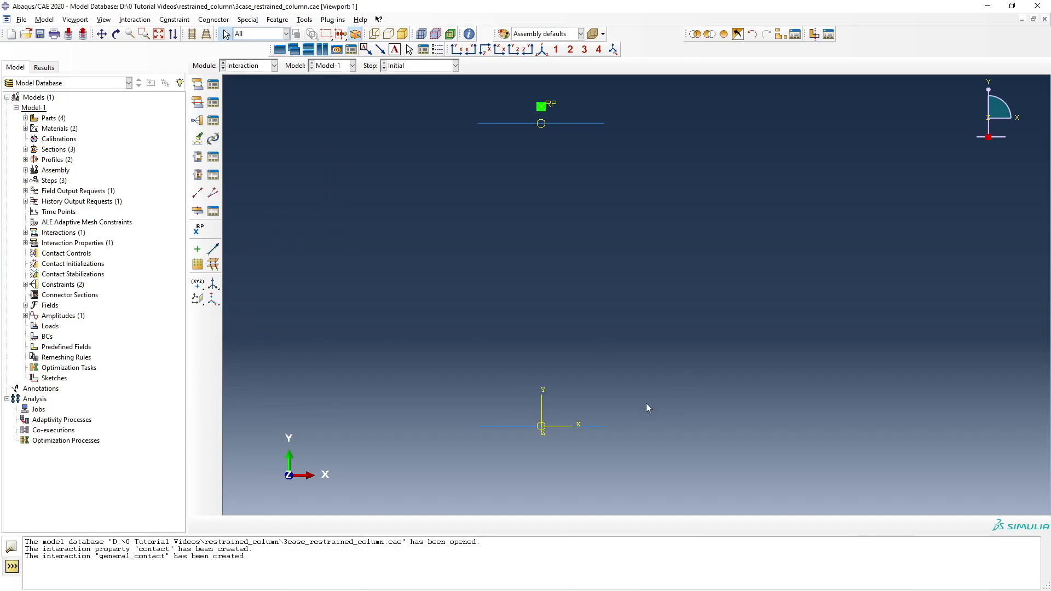
Redisplay the whole assembly and switch to the Load module
{"action": "left_click", "coordinate": [725, 35]}
{"action": "scroll", "coordinate": [511, 434], "scroll_direction": "up", "scroll_amount": 1}
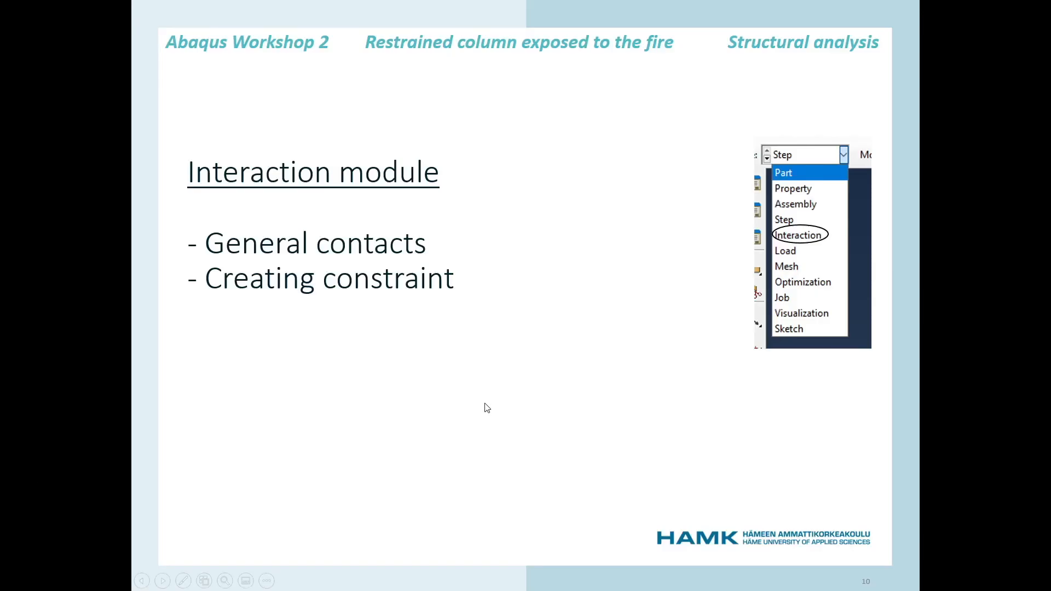
{"action": "left_click", "coordinate": [485, 404]}
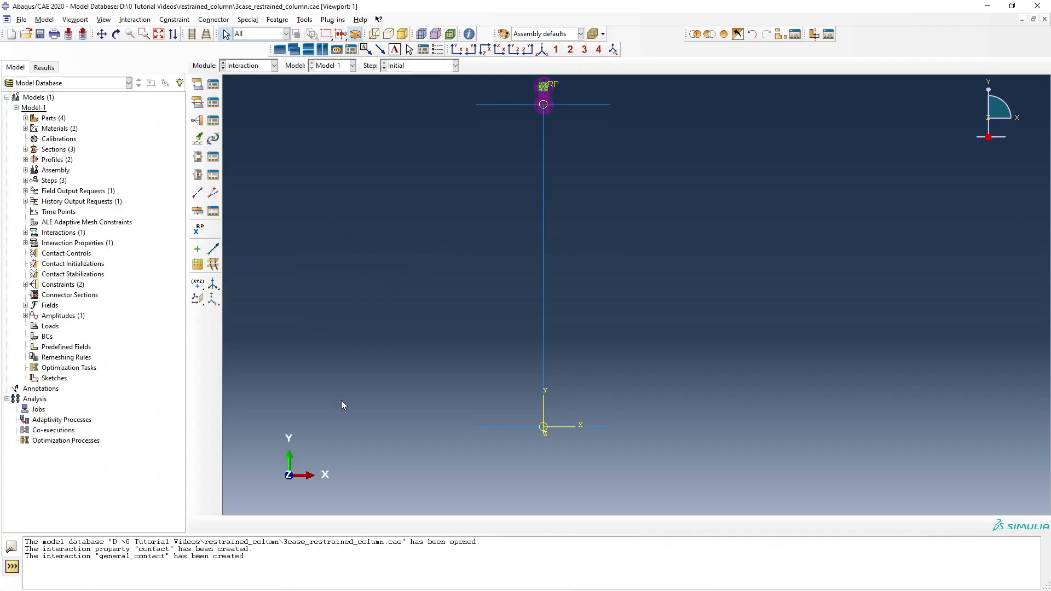
{"action": "left_click", "coordinate": [275, 69]}
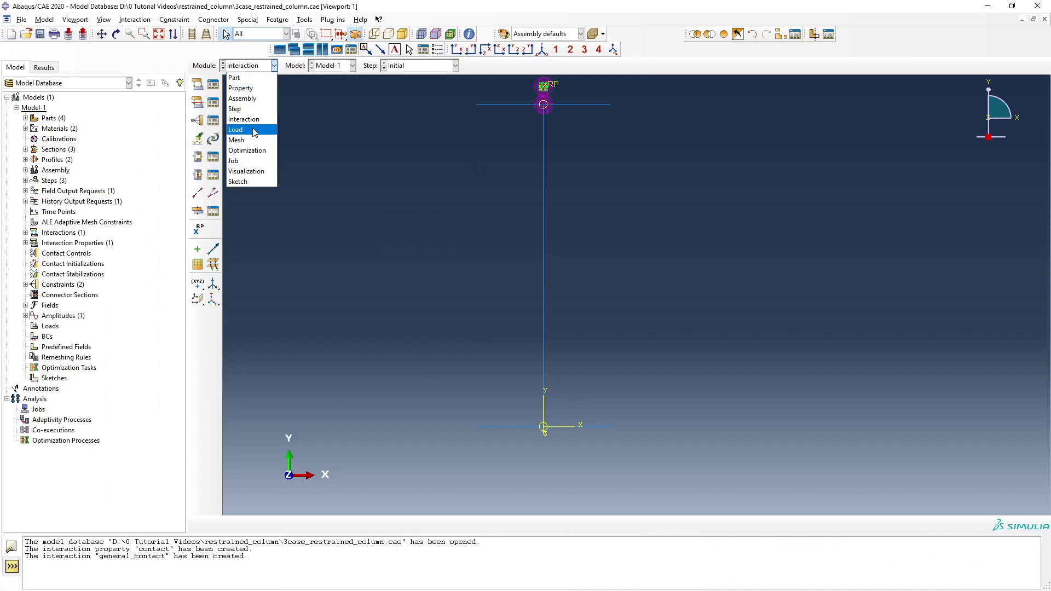
{"action": "left_click", "coordinate": [255, 130]}
{"action": "scroll", "coordinate": [595, 305], "scroll_direction": "down", "scroll_amount": 1}
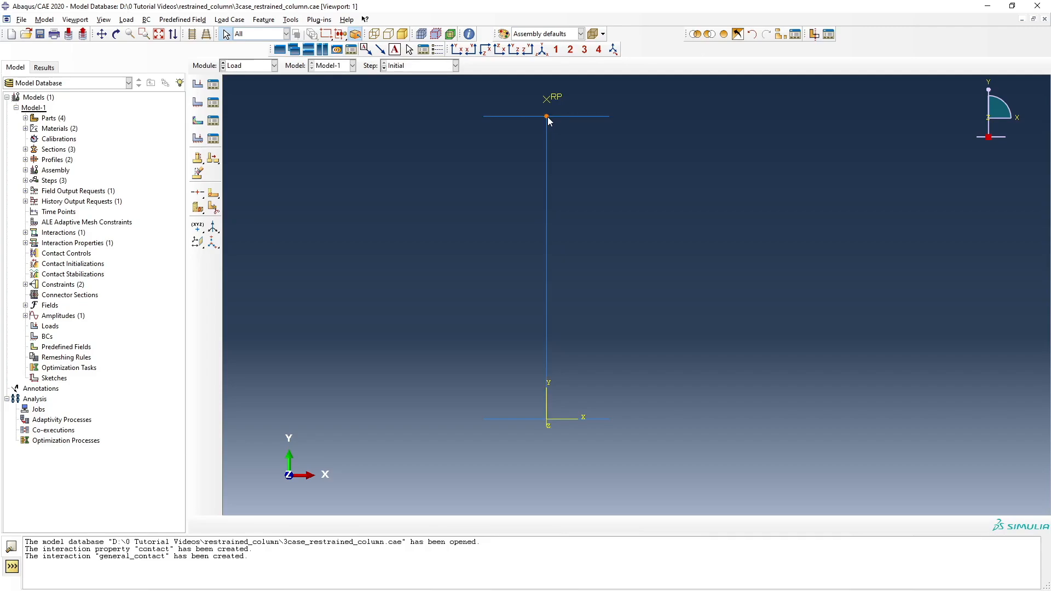
Create a concentrated force load named mechanical_load in the mechanical_loading step
{"action": "left_click", "coordinate": [198, 83]}
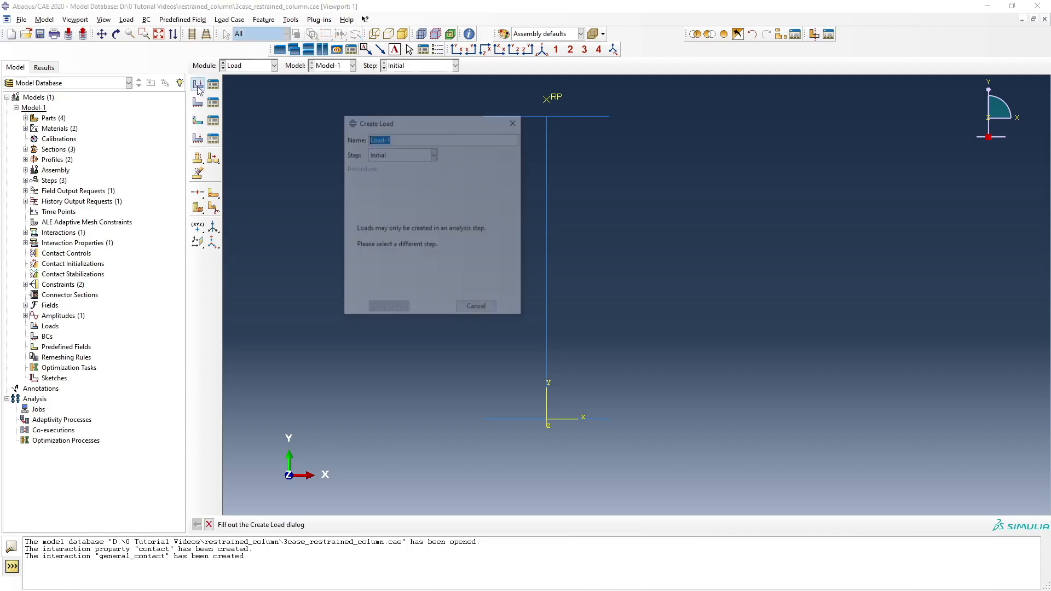
{"action": "left_click", "coordinate": [406, 139]}
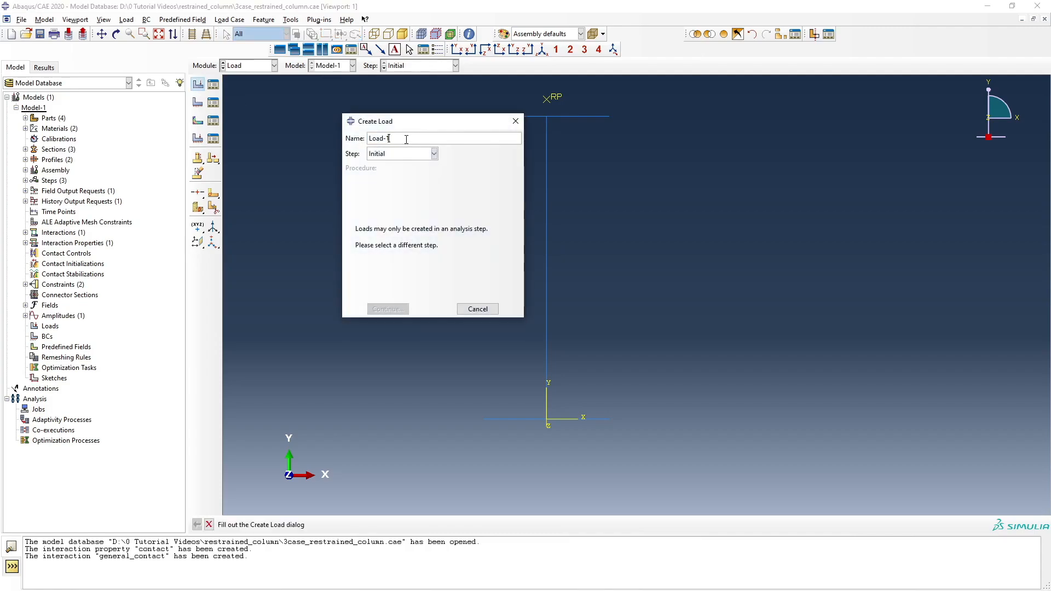
{"action": "key", "text": "BackSpace"}
{"action": "key", "text": "BackSpace"}
{"action": "key", "text": "BackSpace"}
{"action": "key", "text": "BackSpace"}
{"action": "type", "text": "mehca"}
{"action": "key", "text": "BackSpace"}
{"action": "key", "text": "BackSpace"}
{"action": "key", "text": "BackSpace"}
{"action": "type", "text": "chanical_load"}
{"action": "left_click", "coordinate": [405, 153]}
{"action": "left_click", "coordinate": [403, 172]}
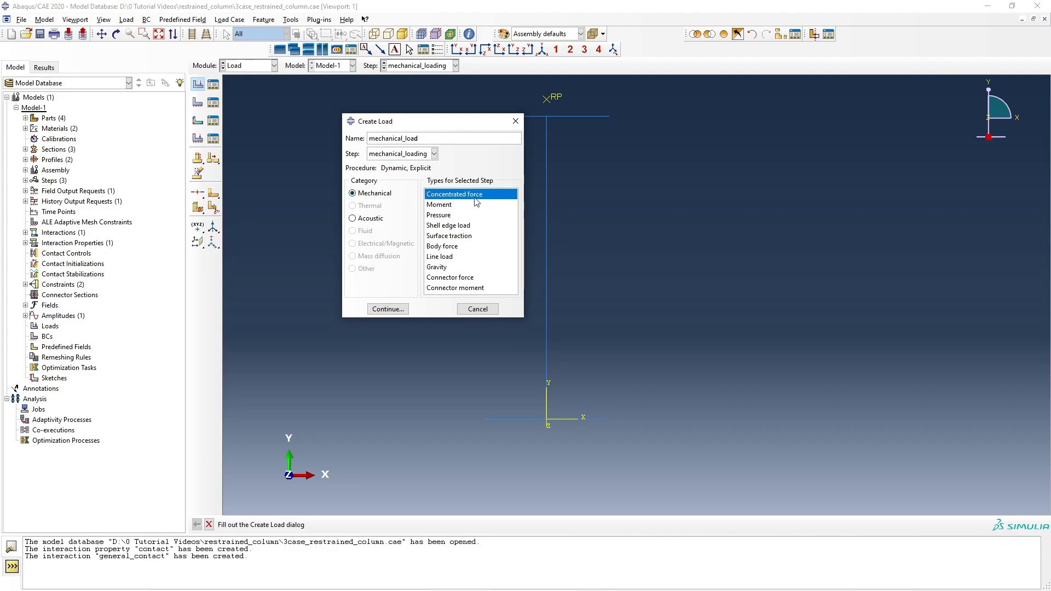
{"action": "left_click", "coordinate": [387, 309]}
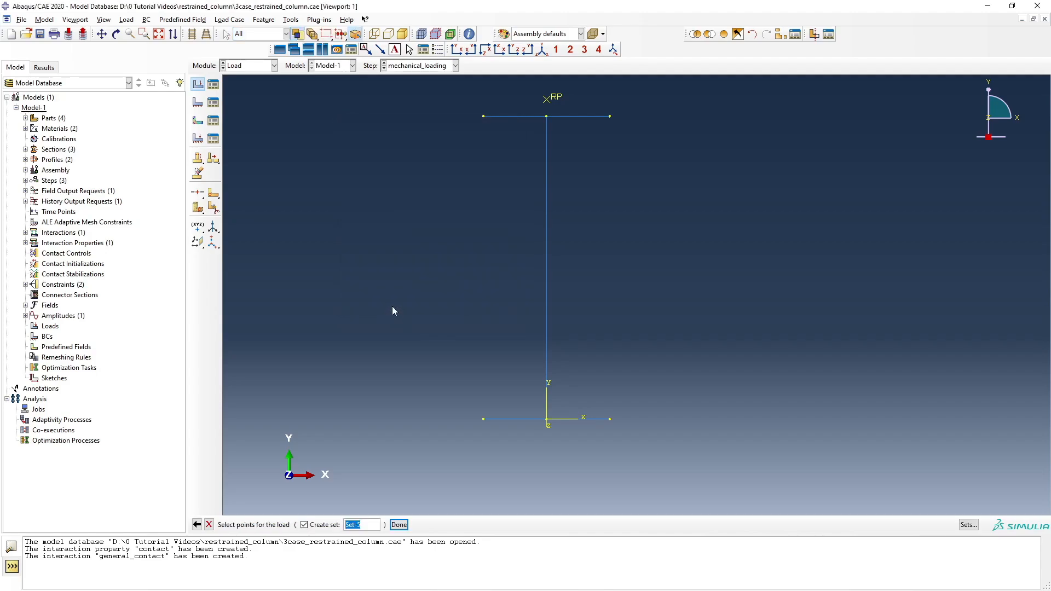
Apply the load to the column's top point as set load_point and set its CF2 component to -205000
{"action": "left_click", "coordinate": [372, 525]}
{"action": "key", "text": "BackSpace"}
{"action": "key", "text": "BackSpace"}
{"action": "key", "text": "BackSpace"}
{"action": "key", "text": "BackSpace"}
{"action": "key", "text": "BackSpace"}
{"action": "type", "text": "load_point"}
{"action": "key", "text": "Return"}
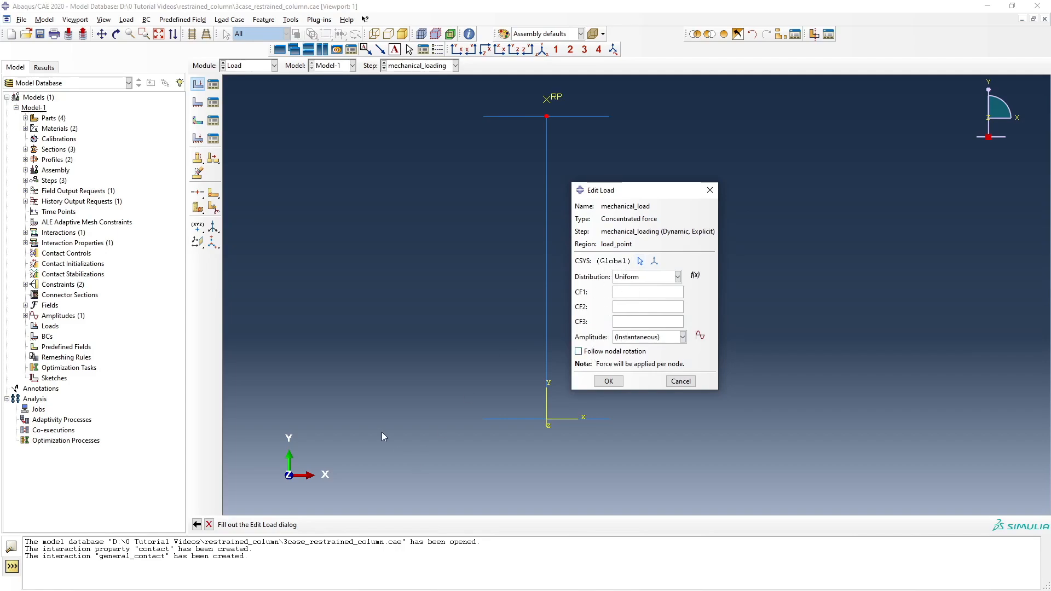
{"action": "left_click", "coordinate": [630, 307]}
{"action": "type", "text": "-205000"}
{"action": "left_click", "coordinate": [657, 338]}
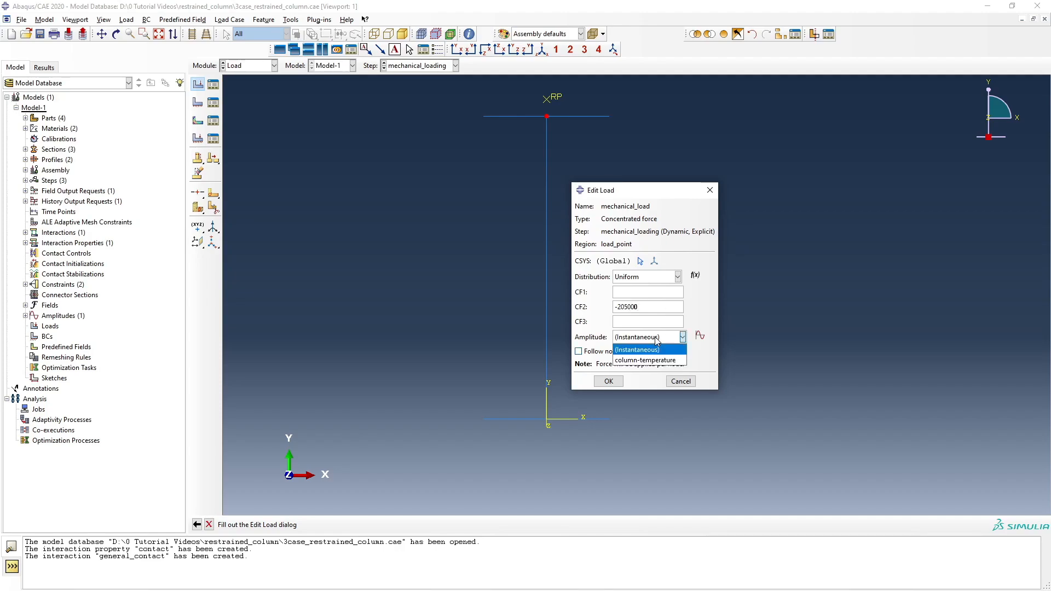
{"action": "left_click", "coordinate": [657, 340]}
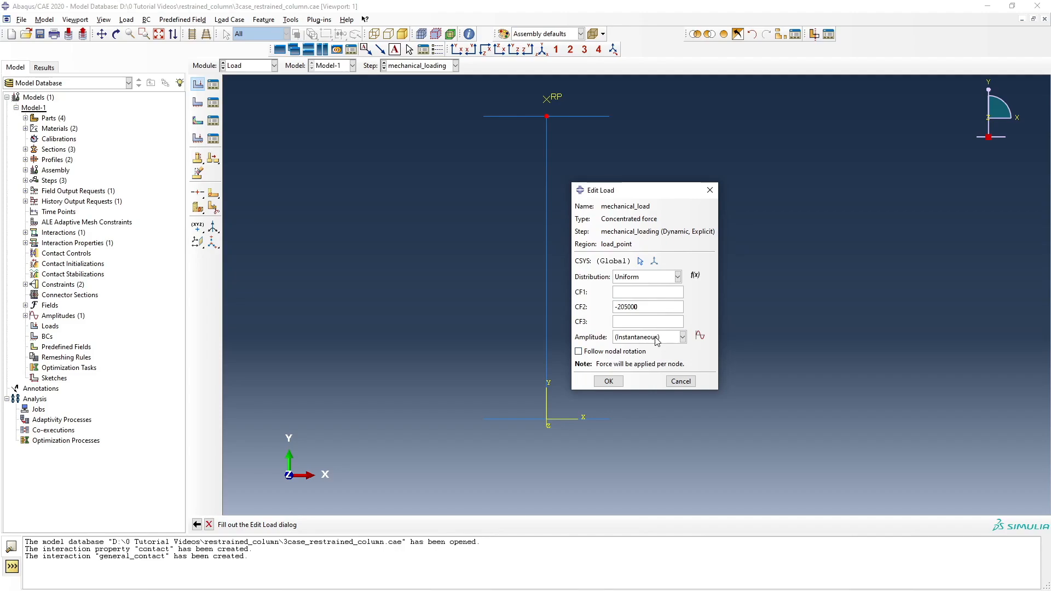
{"action": "left_click", "coordinate": [658, 340]}
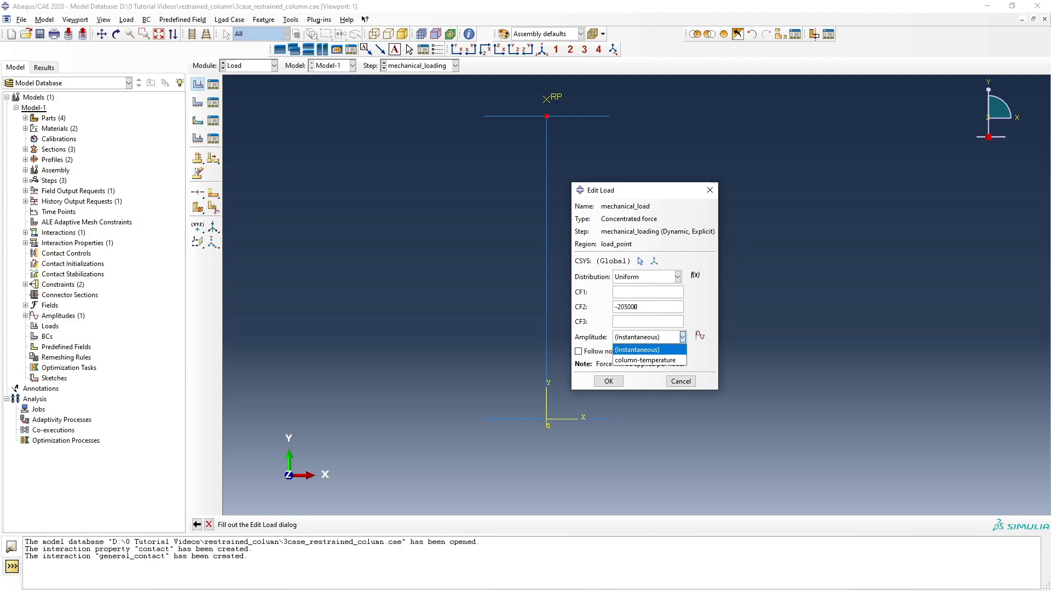
{"action": "key", "text": "Escape"}
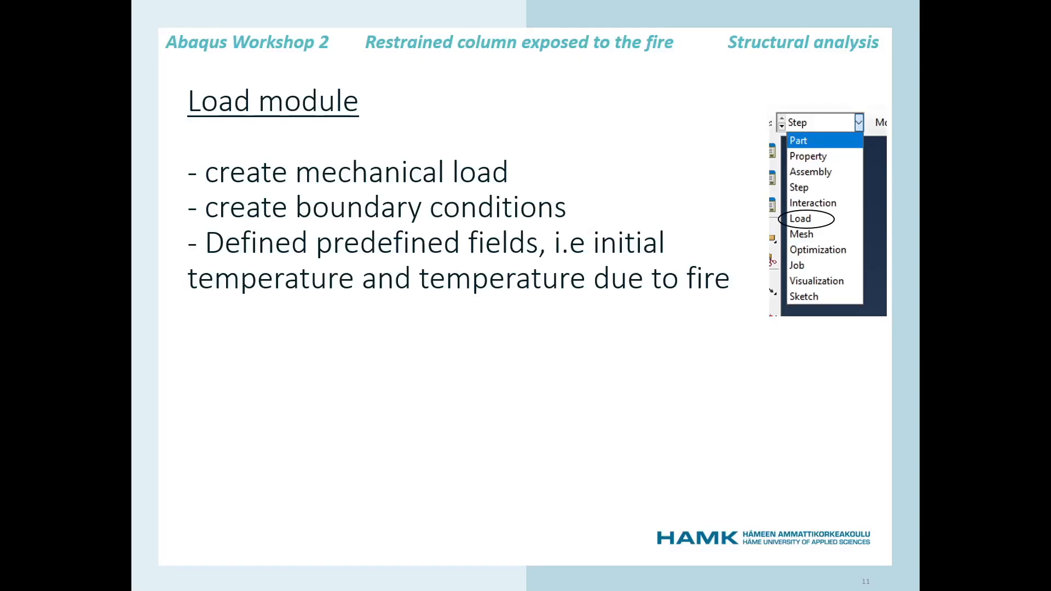
{"action": "key", "text": "Right"}
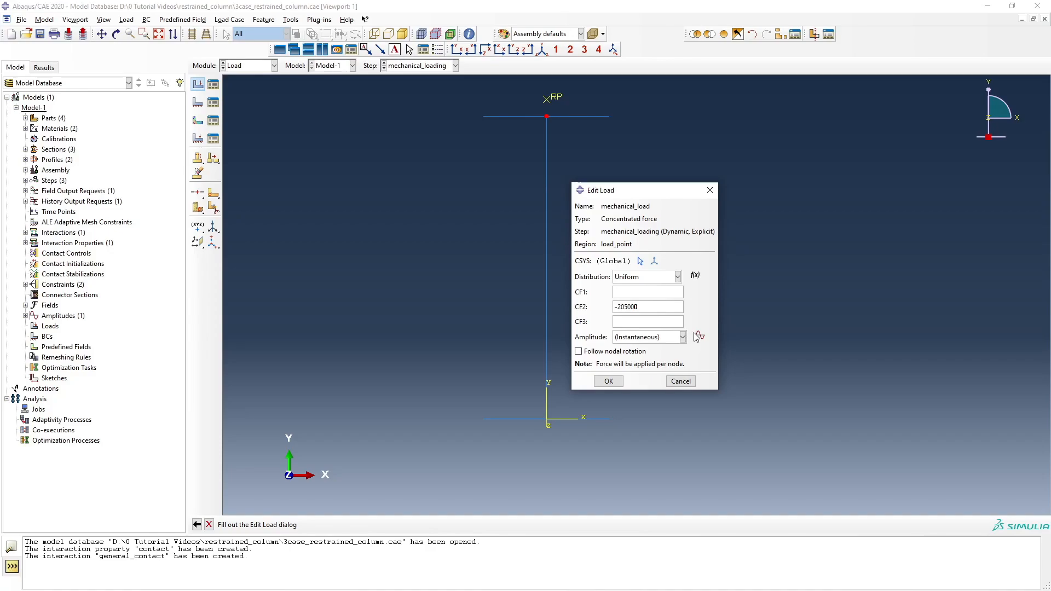
Create a tabular amplitude named loading_curve for the mechanical load
{"action": "left_click", "coordinate": [698, 337]}
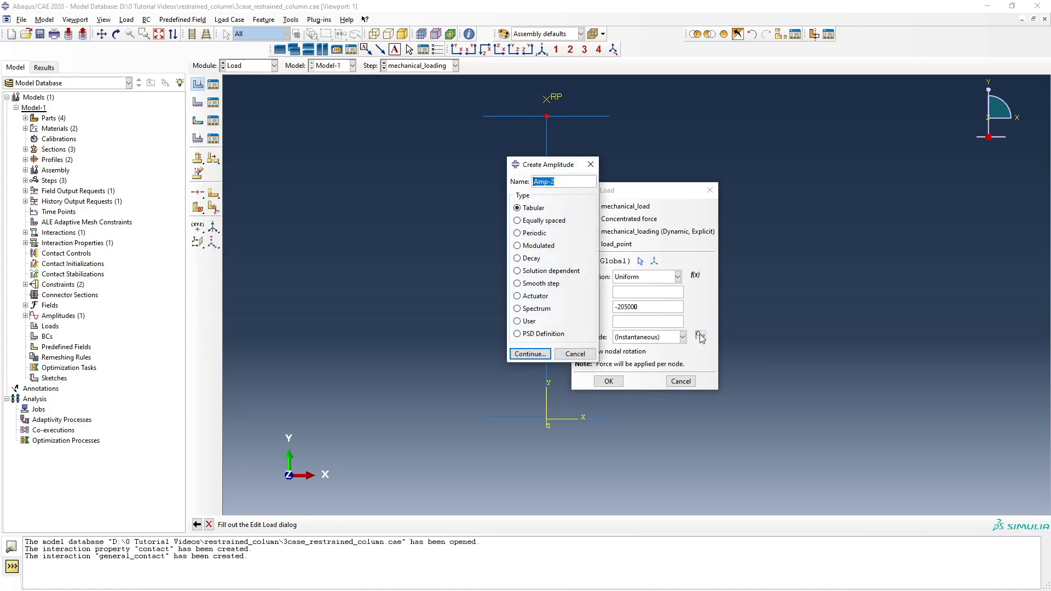
{"action": "key", "text": "BackSpace"}
{"action": "type", "text": "load"}
{"action": "type", "text": "ing"}
{"action": "type", "text": "_cruve"}
{"action": "key", "text": "BackSpace"}
{"action": "key", "text": "BackSpace"}
{"action": "key", "text": "BackSpace"}
{"action": "key", "text": "BackSpace"}
{"action": "type", "text": "urve"}
{"action": "left_click", "coordinate": [531, 354]}
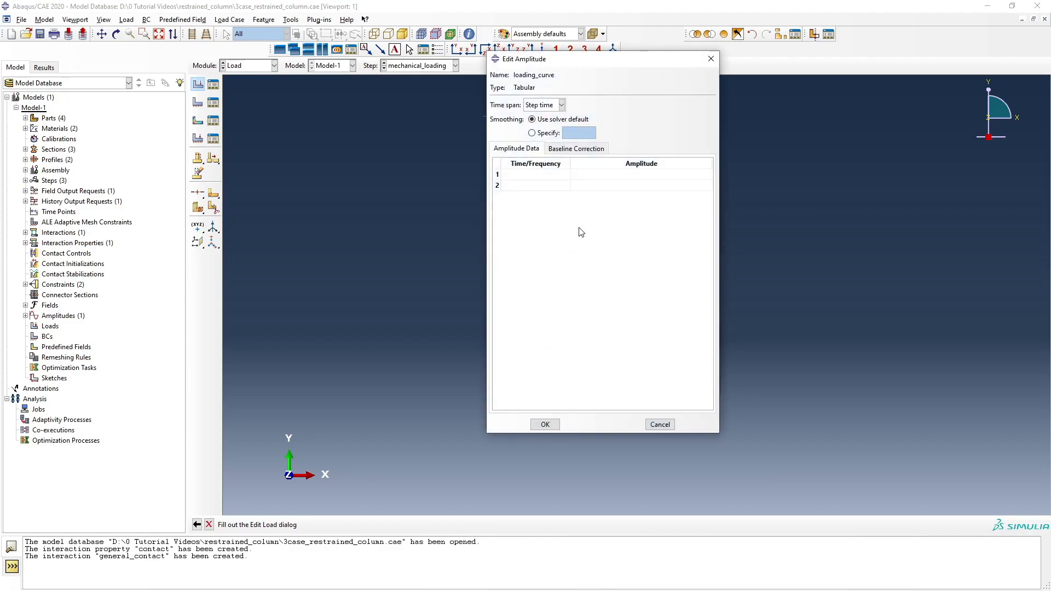
Set the amplitude's time span to total time and enter amplitude 0 at time 0 and 1 at time 2
{"action": "left_click", "coordinate": [561, 105]}
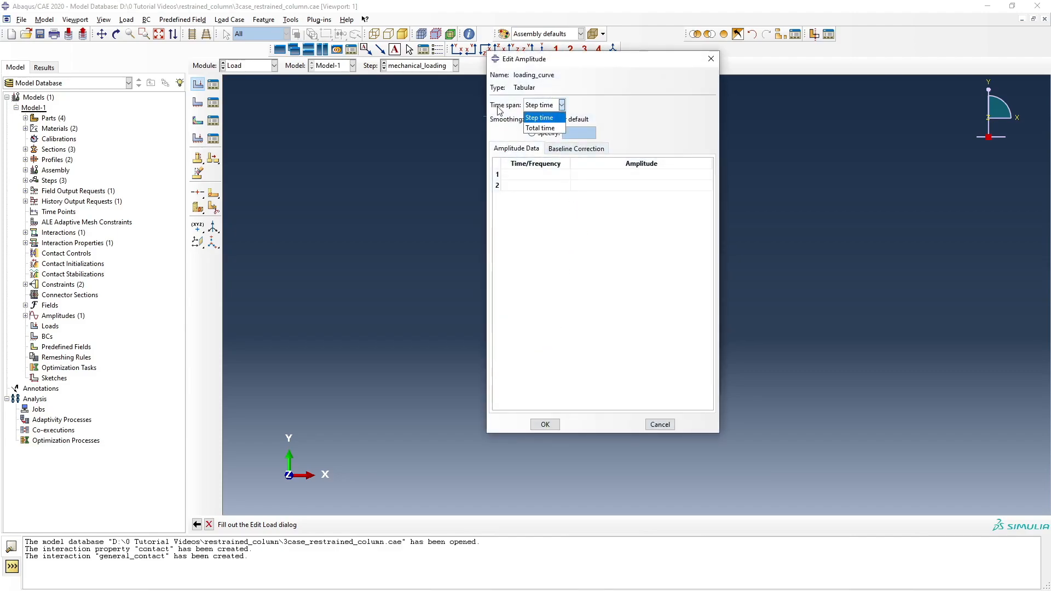
{"action": "left_click", "coordinate": [540, 128]}
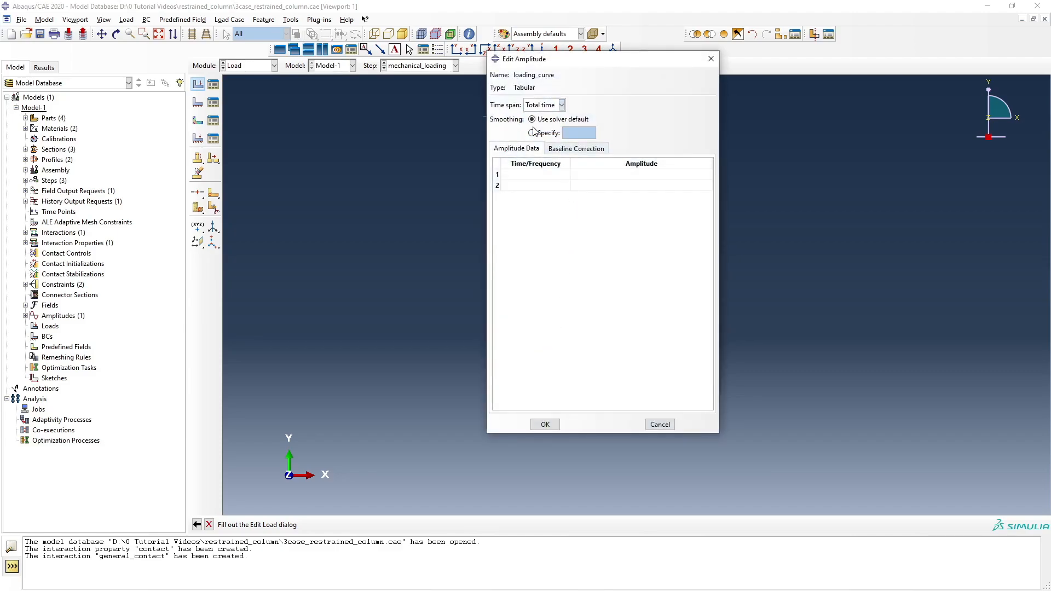
{"action": "left_click", "coordinate": [538, 173]}
{"action": "type", "text": "0"}
{"action": "key", "text": "Tab"}
{"action": "type", "text": "0"}
{"action": "key", "text": "Tab"}
{"action": "type", "text": "2"}
{"action": "key", "text": "Tab"}
{"action": "type", "text": "1"}
Add a third row to loading_curve with amplitude 1 at time 11.4 and accept the curve
{"action": "right_click", "coordinate": [565, 250]}
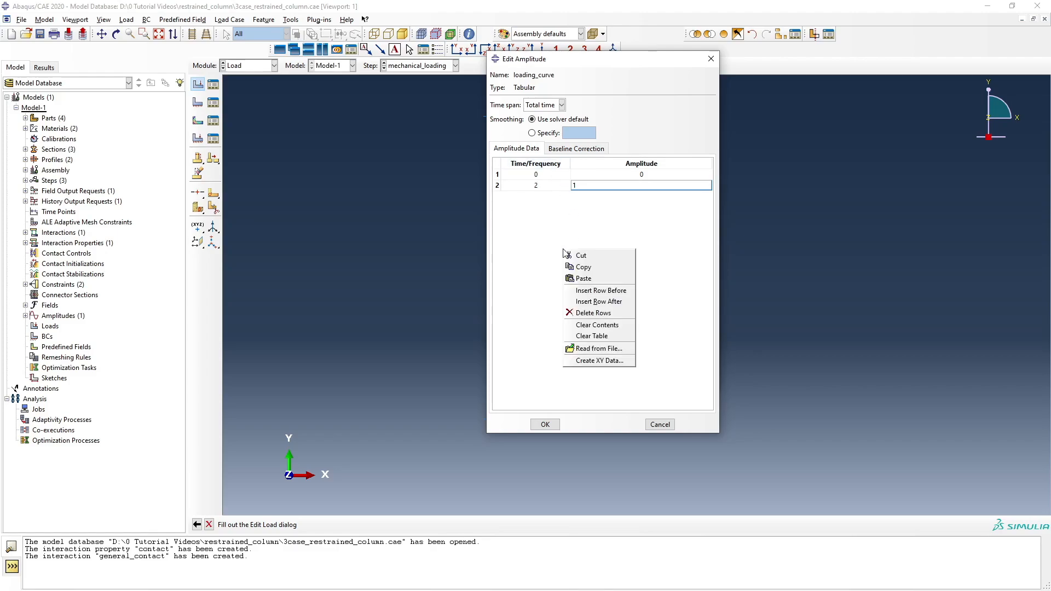
{"action": "left_click", "coordinate": [606, 302]}
{"action": "left_click", "coordinate": [544, 196]}
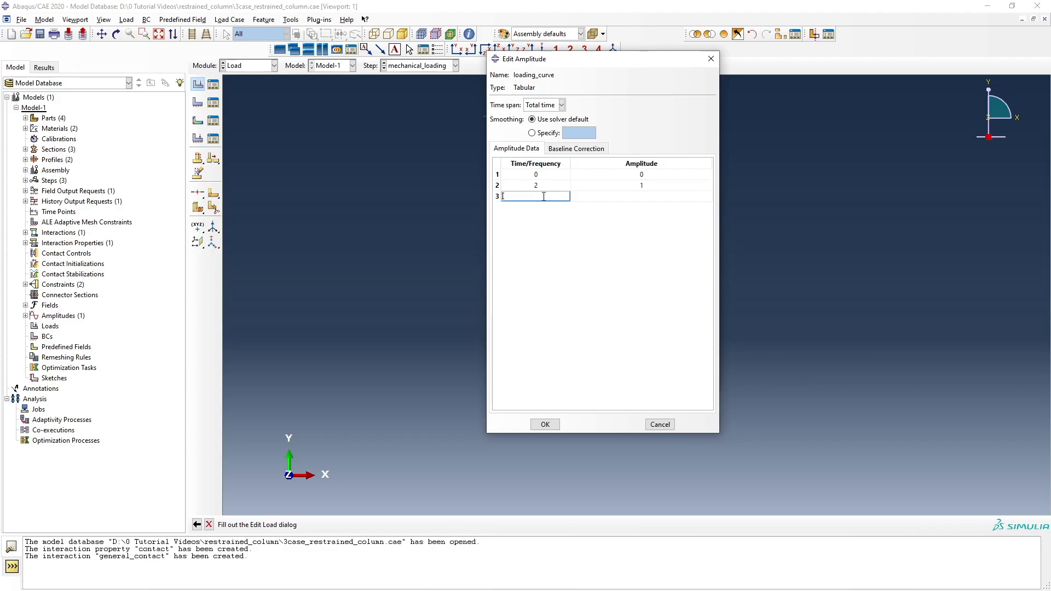
{"action": "type", "text": "11.4"}
{"action": "key", "text": "Tab"}
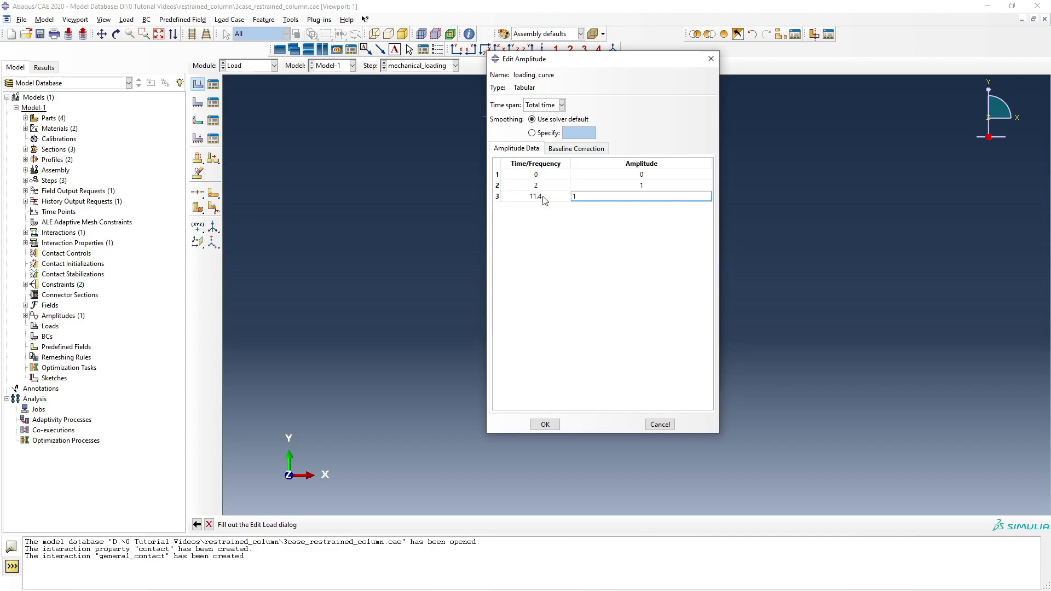
{"action": "type", "text": "1"}
{"action": "left_click", "coordinate": [545, 424]}
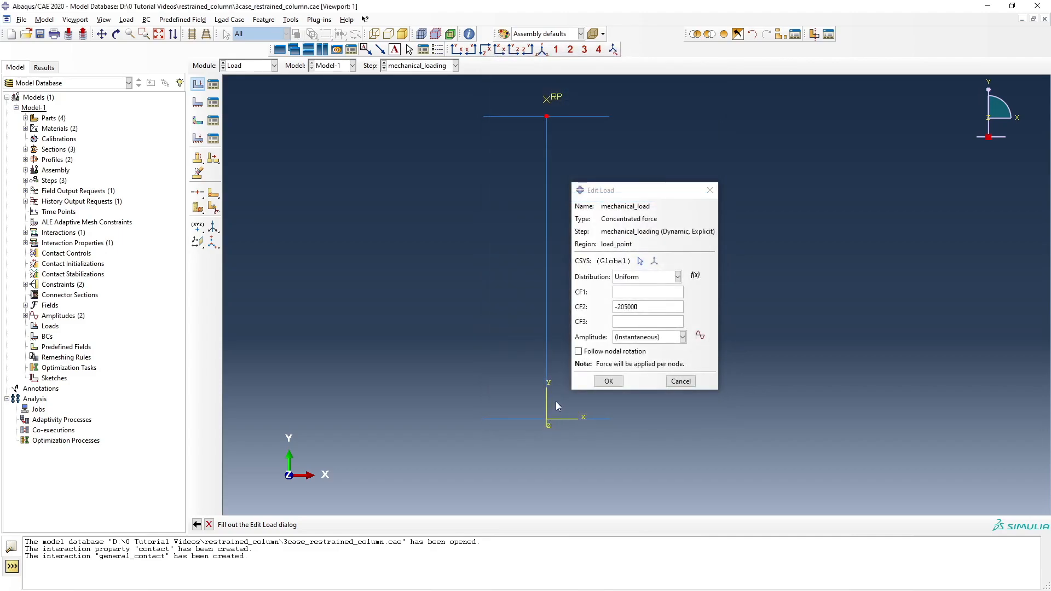
Assign the loading_curve amplitude to the concentrated force and finish the load
{"action": "left_click", "coordinate": [633, 338]}
{"action": "left_click", "coordinate": [635, 371]}
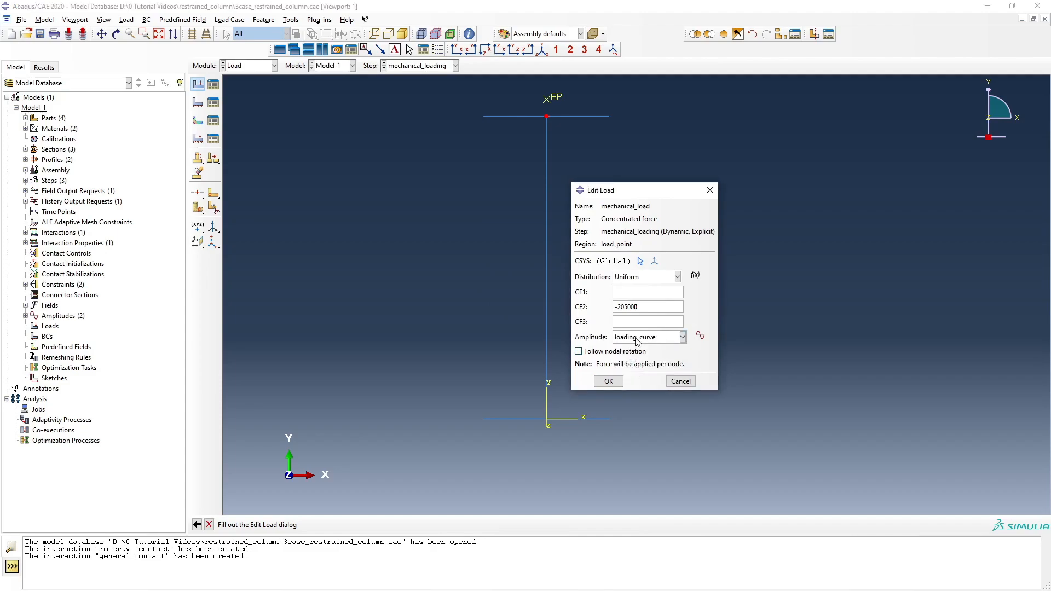
{"action": "left_click", "coordinate": [610, 383]}
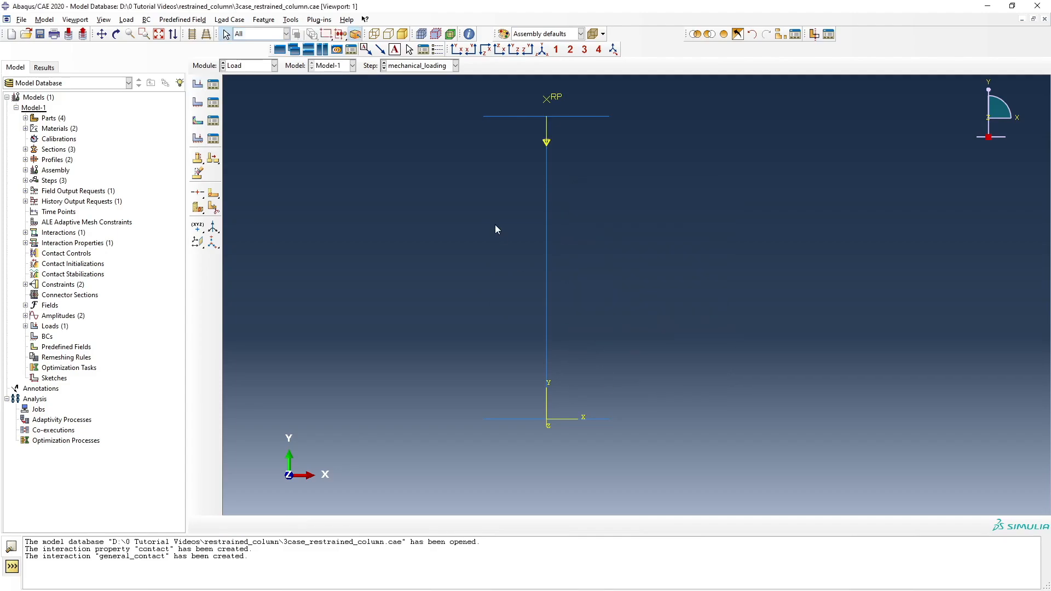
Compare the step durations in the Step module with the loading_curve amplitude data, and return to the Load module
{"action": "left_click", "coordinate": [263, 68]}
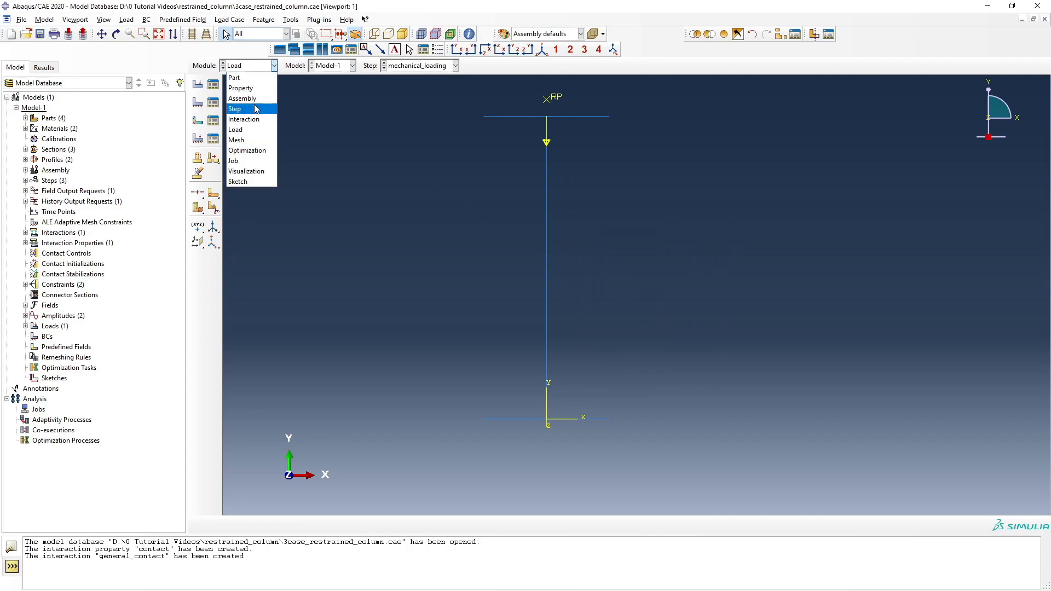
{"action": "left_click", "coordinate": [263, 108]}
{"action": "left_click", "coordinate": [215, 85]}
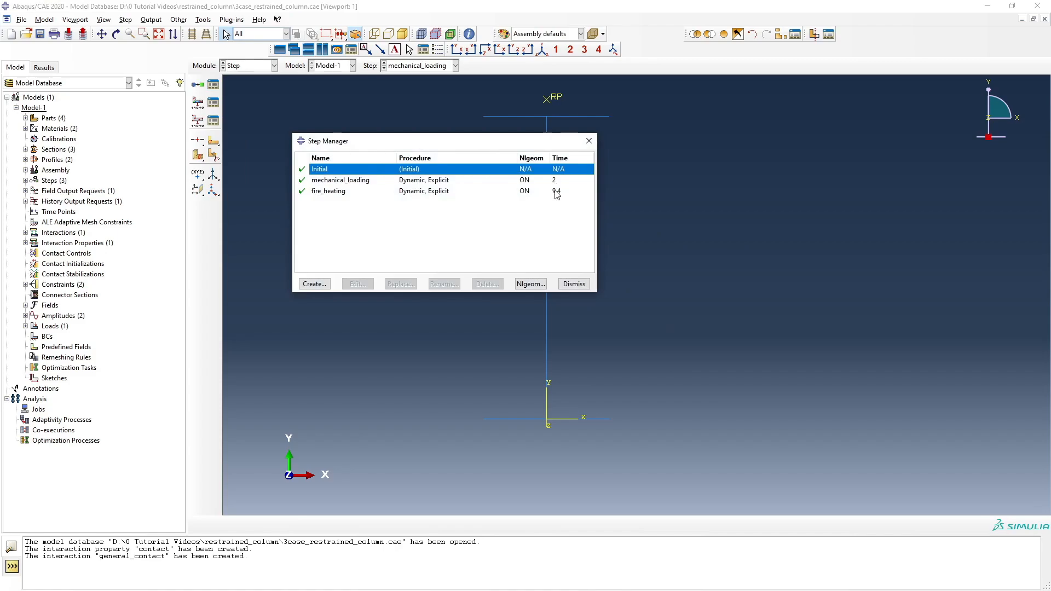
{"action": "left_click", "coordinate": [575, 285]}
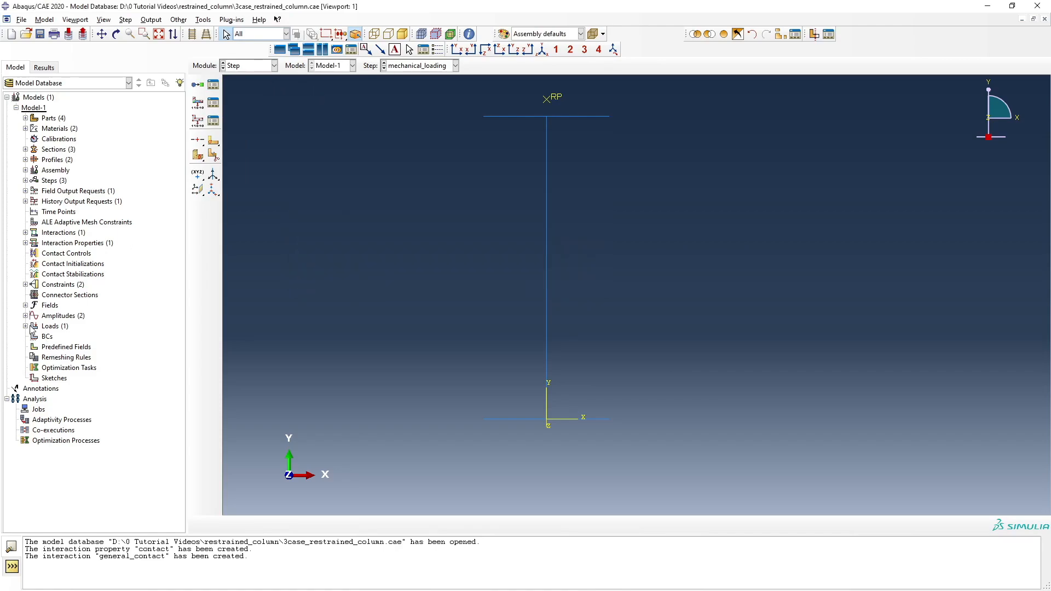
{"action": "left_click", "coordinate": [26, 316]}
{"action": "double_click", "coordinate": [59, 337]}
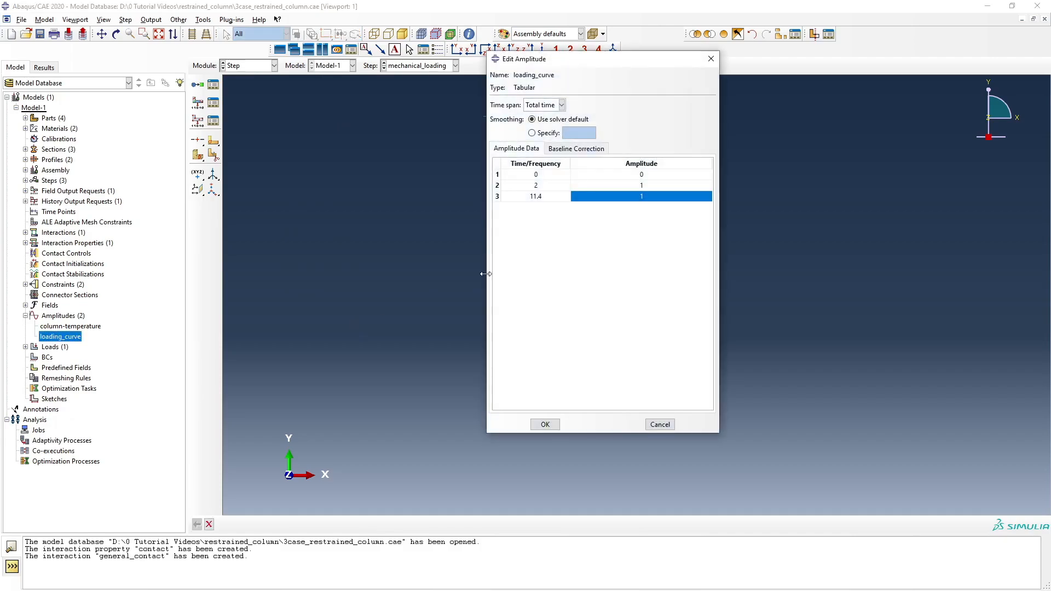
{"action": "left_click", "coordinate": [660, 425]}
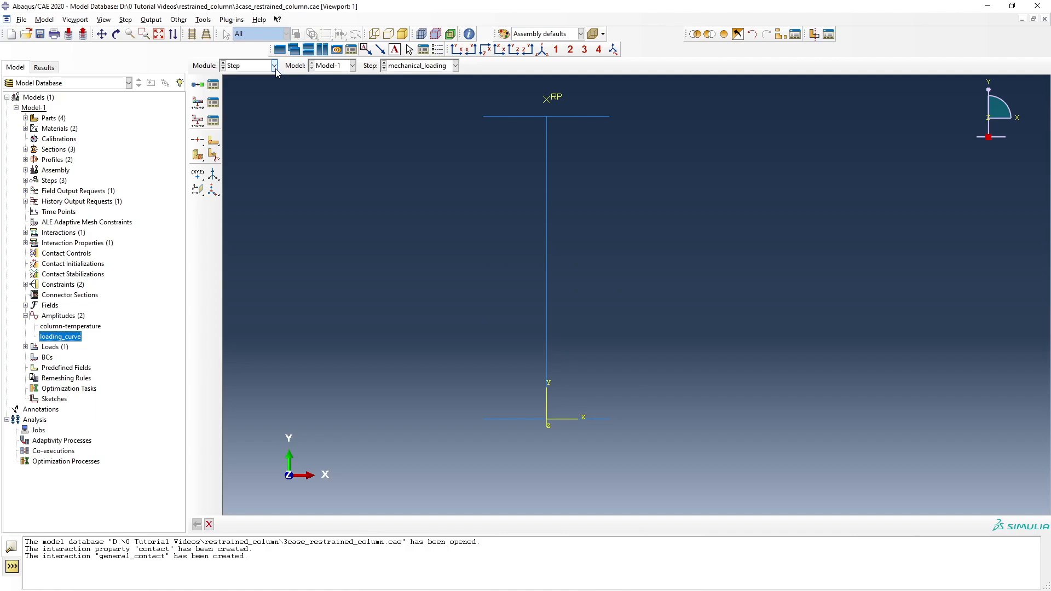
{"action": "left_click", "coordinate": [276, 73]}
{"action": "left_click", "coordinate": [245, 127]}
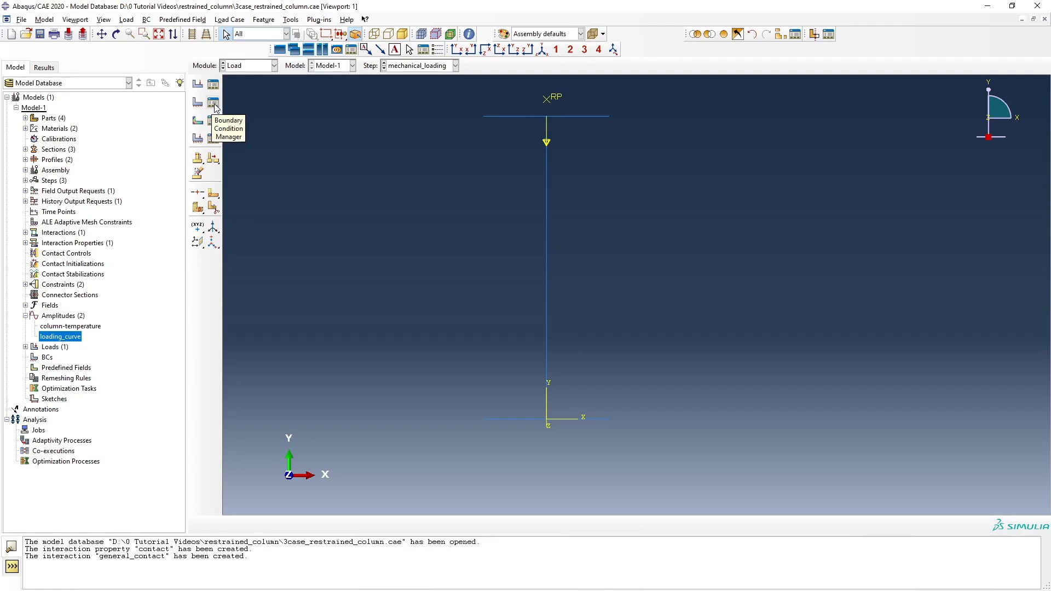
Create a Displacement/Rotation boundary condition named upper_column in the Initial step
{"action": "left_click", "coordinate": [198, 102]}
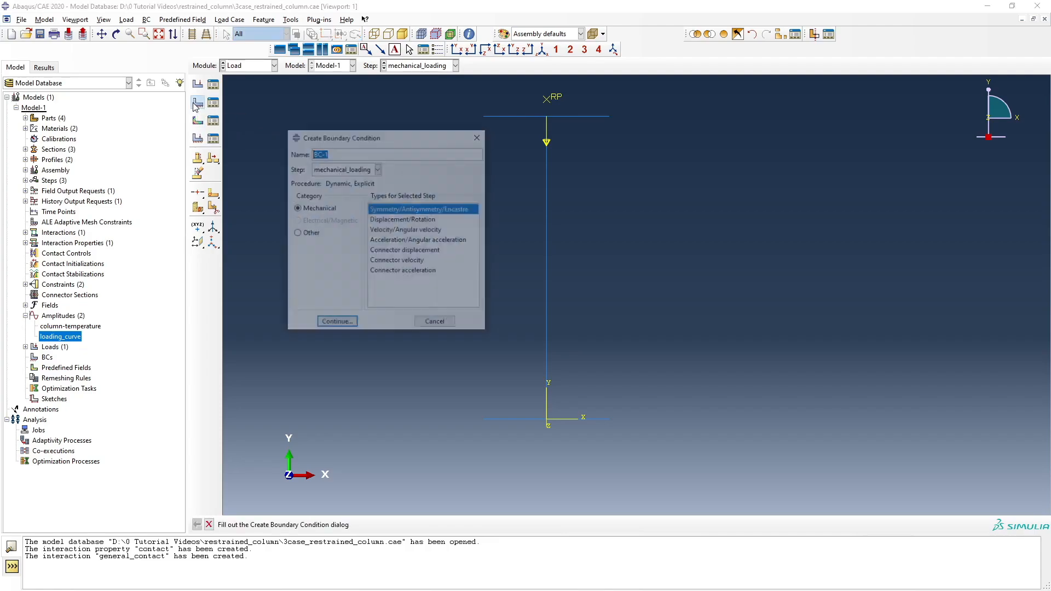
{"action": "left_click", "coordinate": [333, 153]}
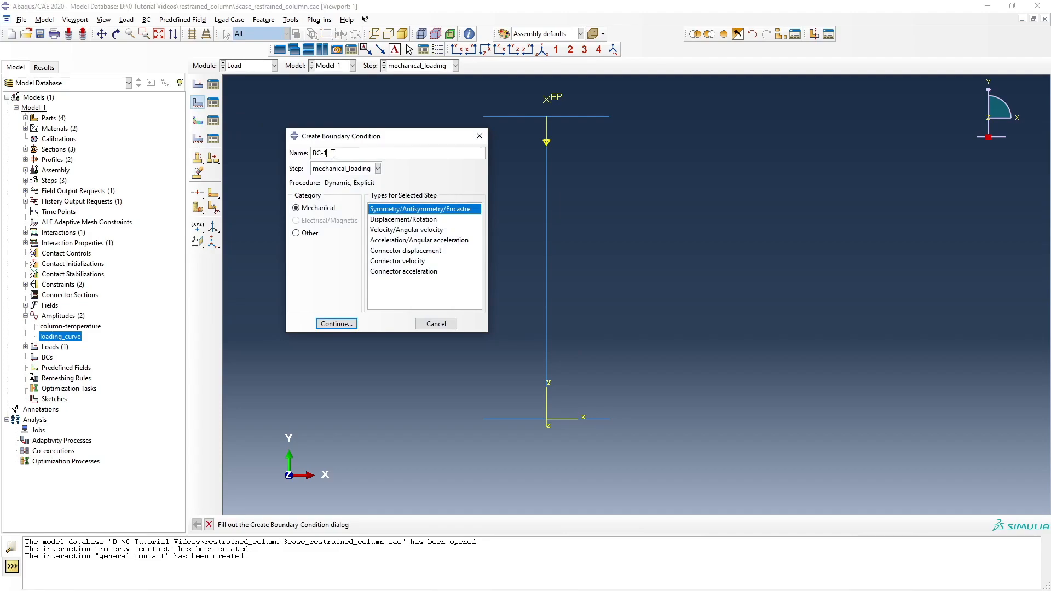
{"action": "key", "text": "BackSpace"}
{"action": "key", "text": "BackSpace"}
{"action": "key", "text": "BackSpace"}
{"action": "type", "text": "upper_column"}
{"action": "left_click", "coordinate": [378, 168]}
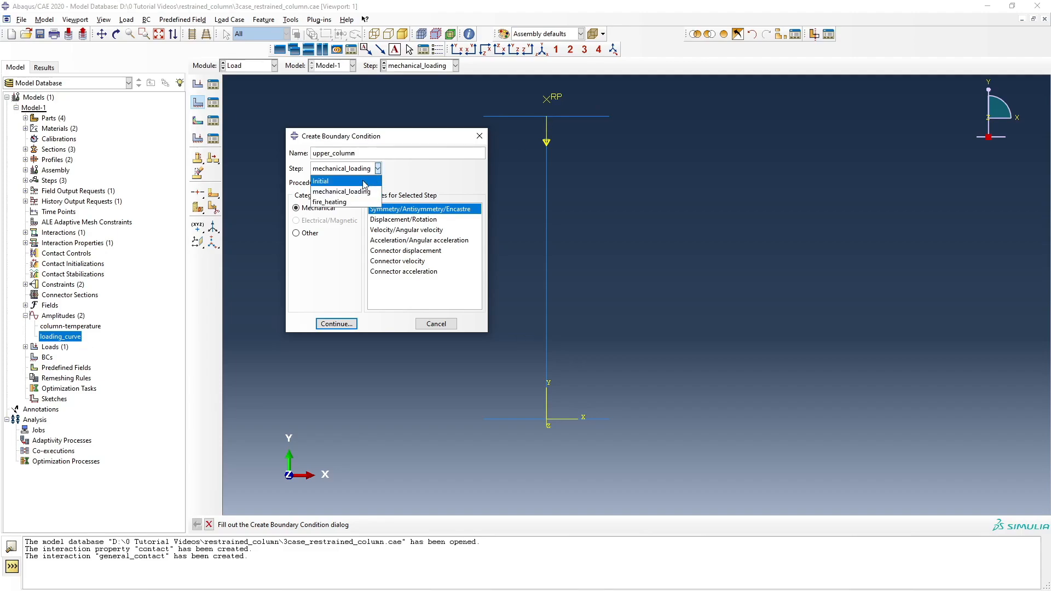
{"action": "left_click", "coordinate": [363, 178]}
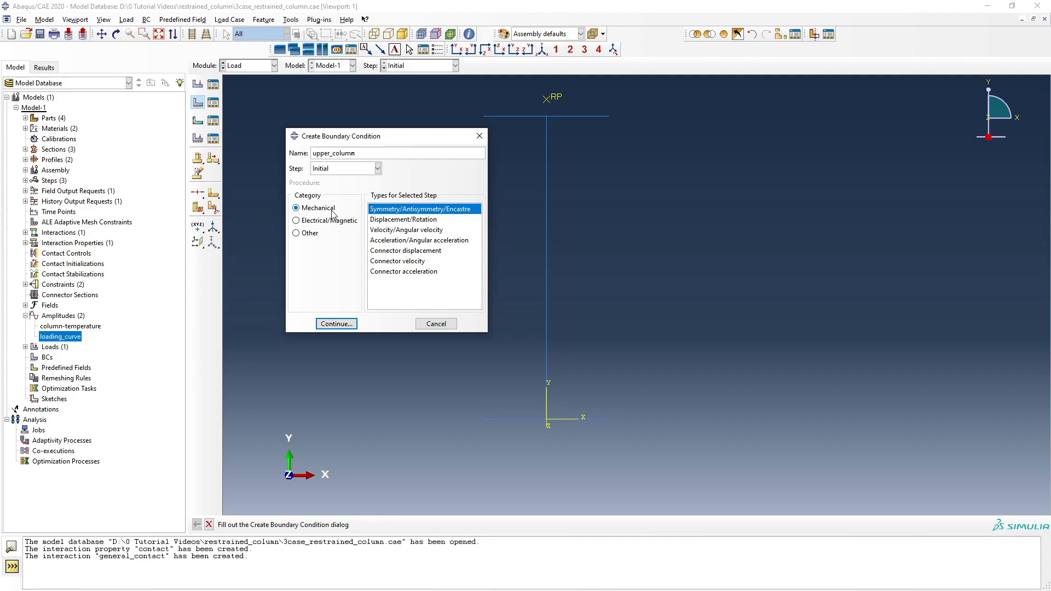
{"action": "left_click", "coordinate": [382, 220]}
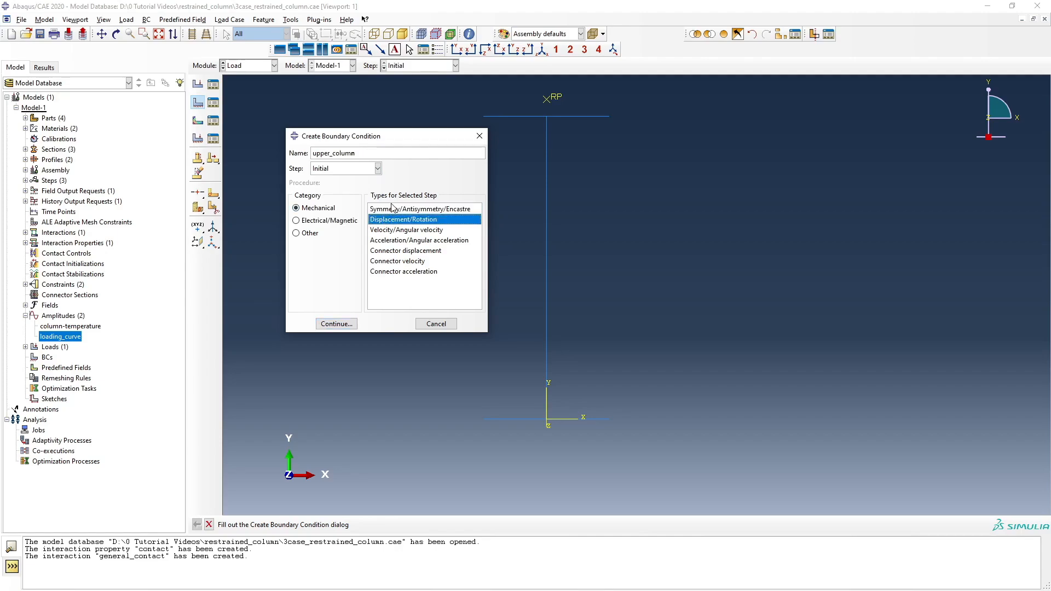
{"action": "left_click", "coordinate": [339, 325]}
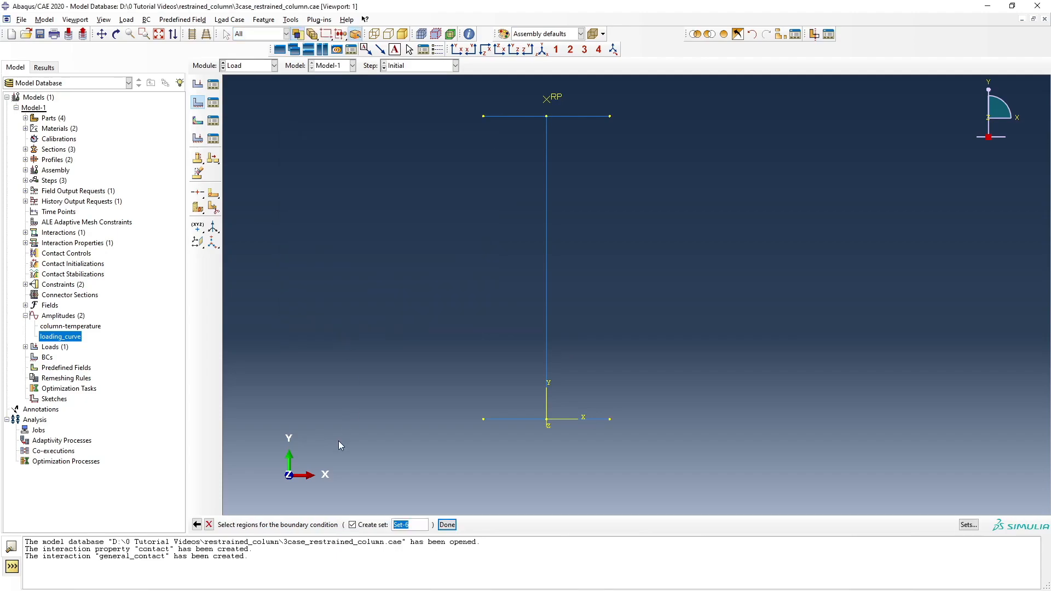
Apply the boundary condition to the column's top point, saving the region as set upper_column
{"action": "type", "text": "u"}
{"action": "type", "text": "pper"}
{"action": "type", "text": "_col"}
{"action": "type", "text": "u"}
{"action": "type", "text": "mn"}
{"action": "left_click", "coordinate": [547, 116]}
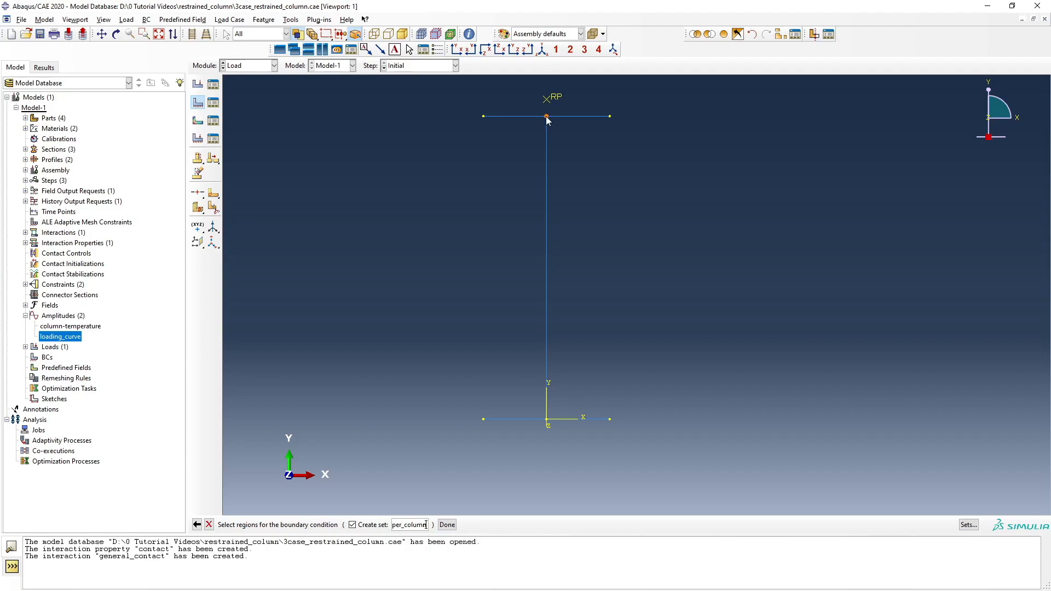
{"action": "middle_click", "coordinate": [474, 238]}
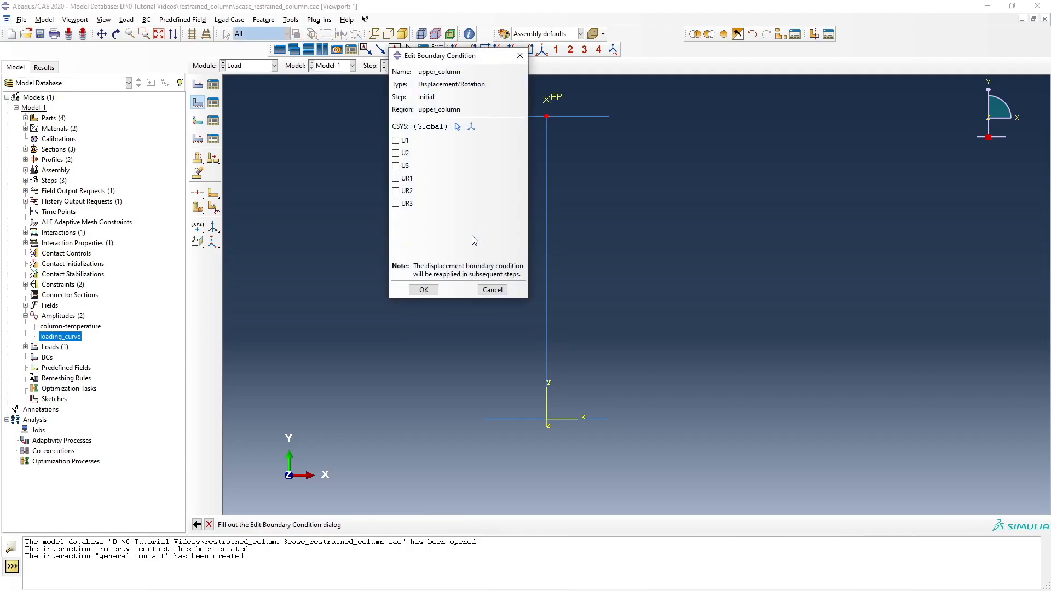
Restrain U1, U3 and UR2 at the column top and accept the boundary condition
{"action": "left_click_drag", "start_coordinate": [462, 56], "coordinate": [432, 110]}
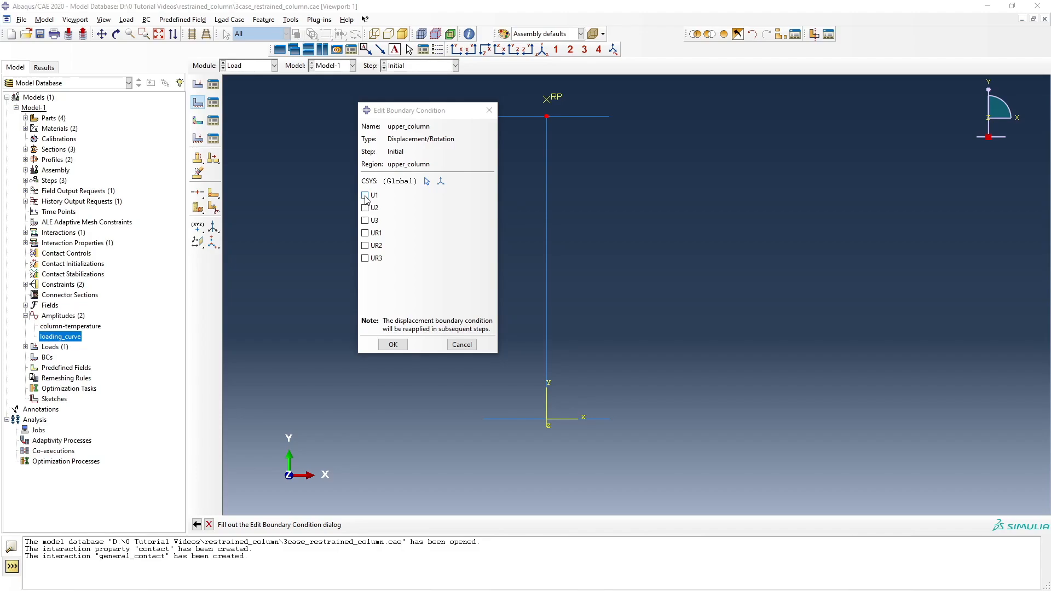
{"action": "left_click_drag", "start_coordinate": [392, 110], "coordinate": [347, 134]}
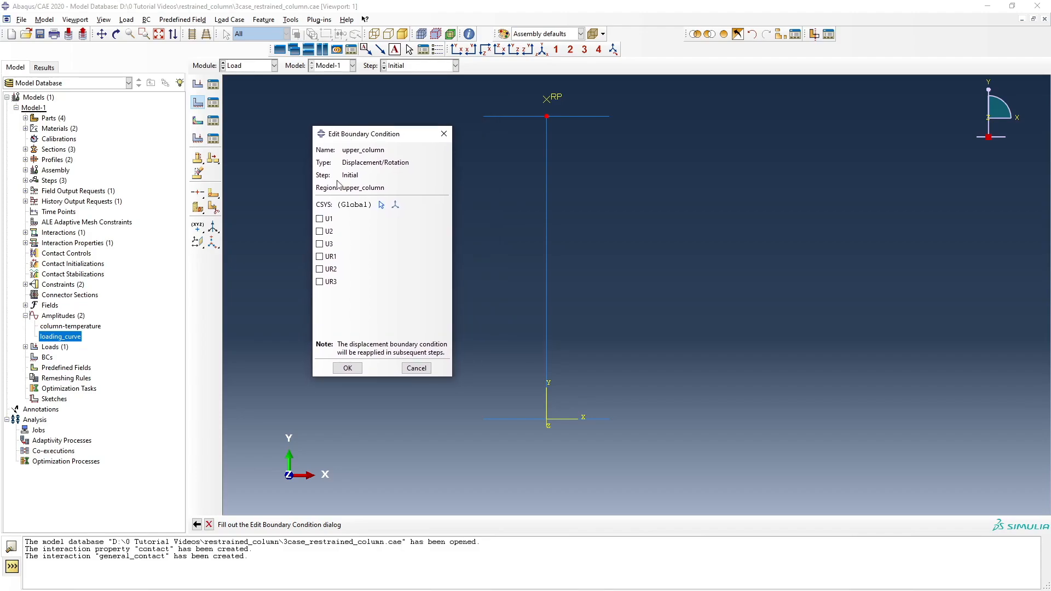
{"action": "left_click", "coordinate": [326, 219]}
{"action": "left_click", "coordinate": [321, 245]}
{"action": "left_click", "coordinate": [320, 269]}
{"action": "left_click", "coordinate": [351, 371]}
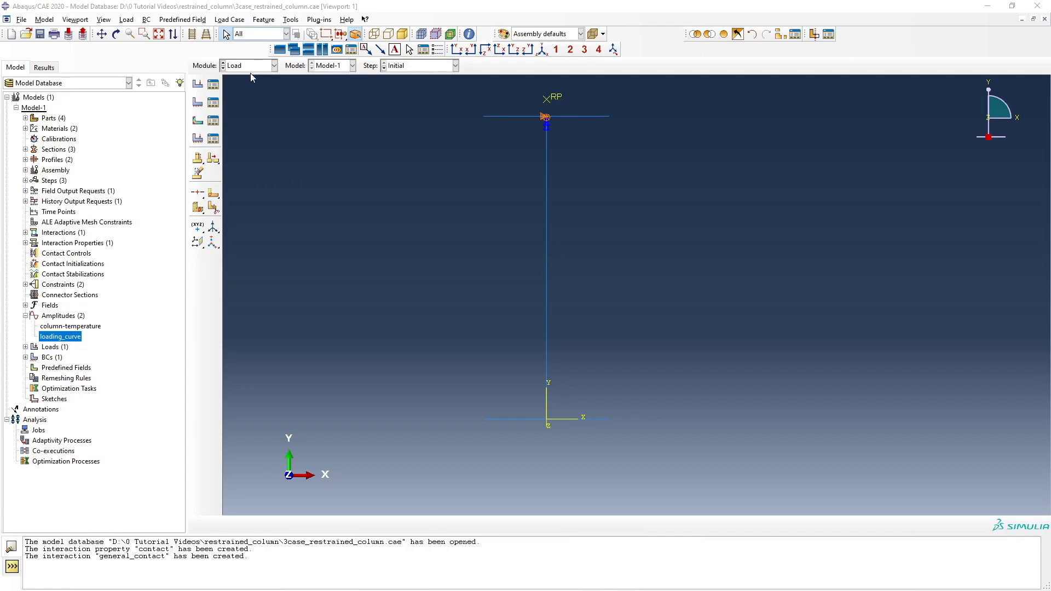
Create a second Displacement/Rotation boundary condition named lower_column in the Initial step
{"action": "left_click", "coordinate": [198, 103]}
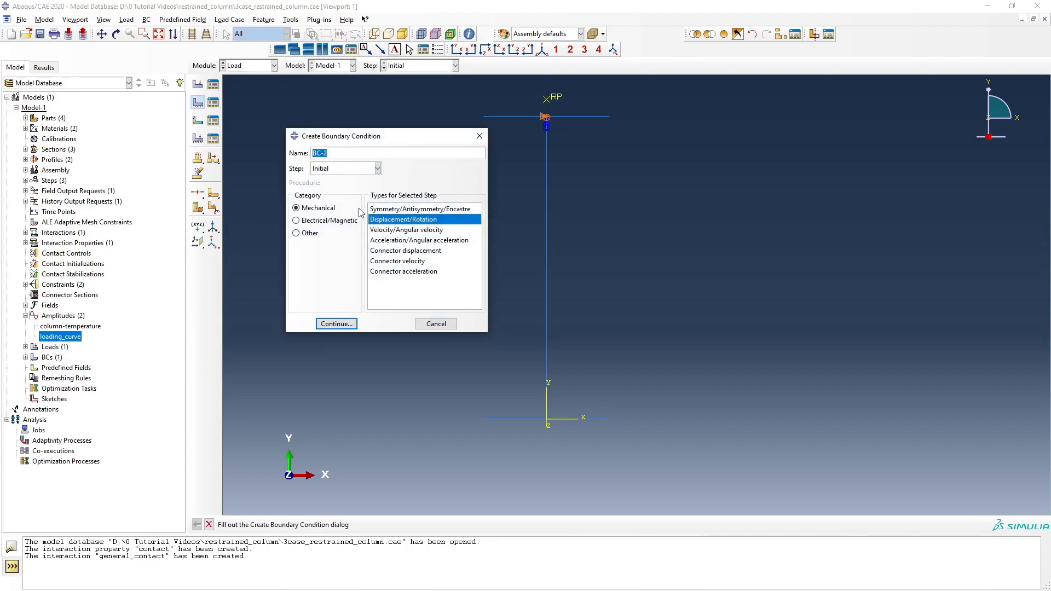
{"action": "key", "text": "BackSpace"}
{"action": "type", "text": "lower_column"}
{"action": "left_click", "coordinate": [337, 324]}
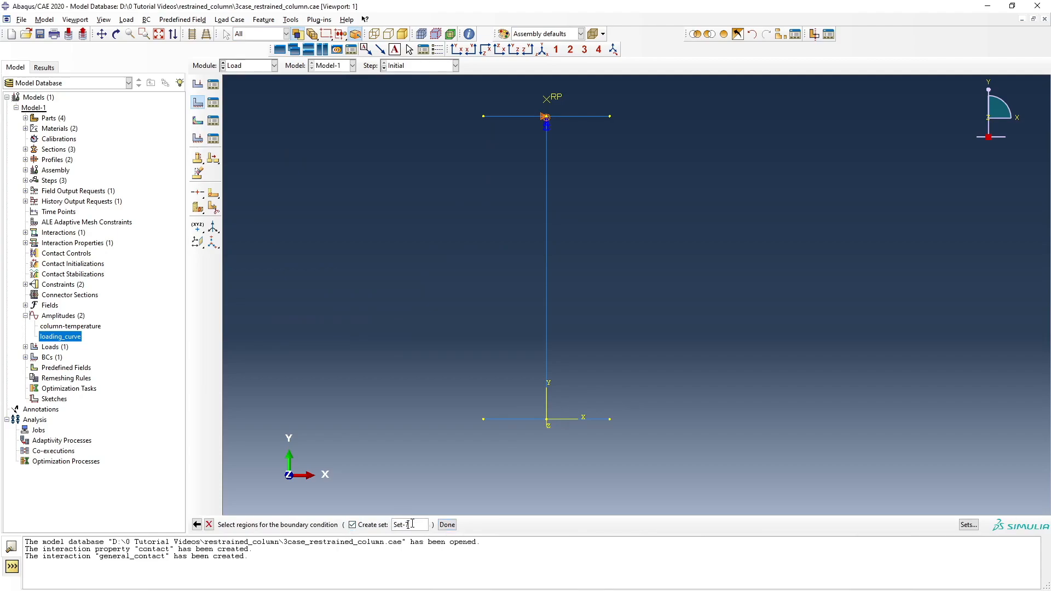
Apply the second boundary condition to the column's bottom point, saving the region as set lower_column
{"action": "type", "text": "lower_cloumn"}
{"action": "key", "text": "BackSpace"}
{"action": "key", "text": "BackSpace"}
{"action": "key", "text": "BackSpace"}
{"action": "key", "text": "BackSpace"}
{"action": "key", "text": "BackSpace"}
{"action": "type", "text": "olumn"}
{"action": "middle_click", "coordinate": [512, 478]}
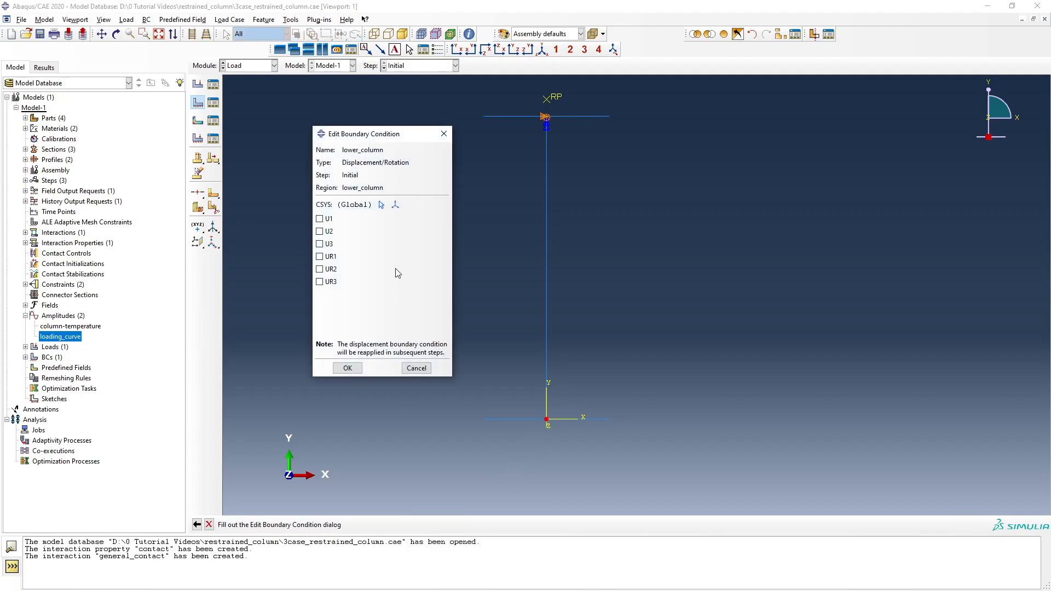
Restrain U1, U2, U3 and UR2 at the column base and accept the boundary condition
{"action": "left_click", "coordinate": [320, 219]}
{"action": "left_click", "coordinate": [320, 231]}
{"action": "left_click", "coordinate": [320, 244]}
{"action": "left_click", "coordinate": [320, 269]}
{"action": "left_click", "coordinate": [349, 368]}
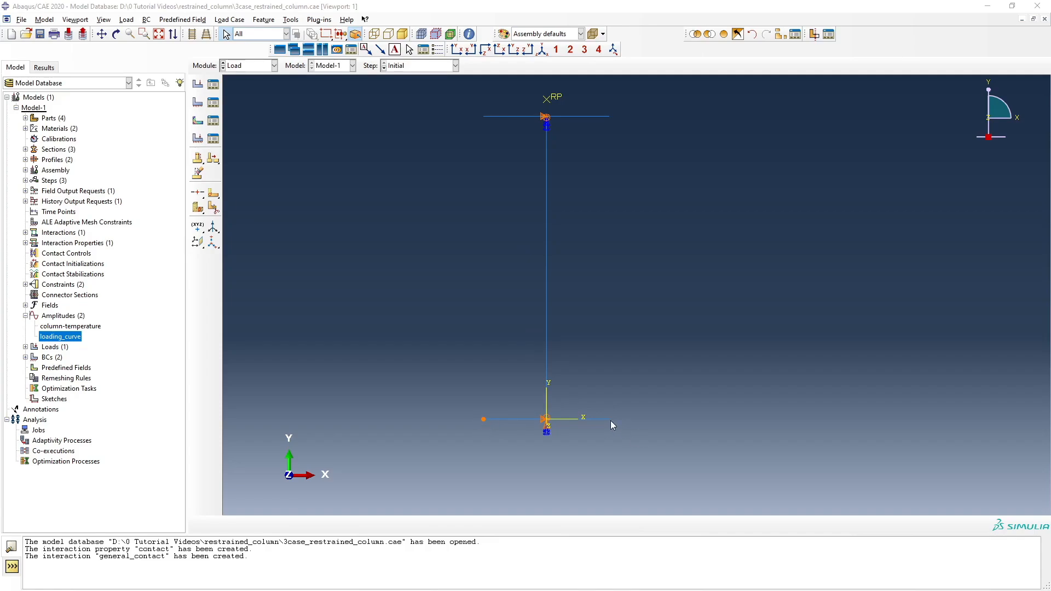
Create a third Displacement/Rotation boundary condition named lower_plate_left_right in the Initial step
{"action": "left_click", "coordinate": [198, 102]}
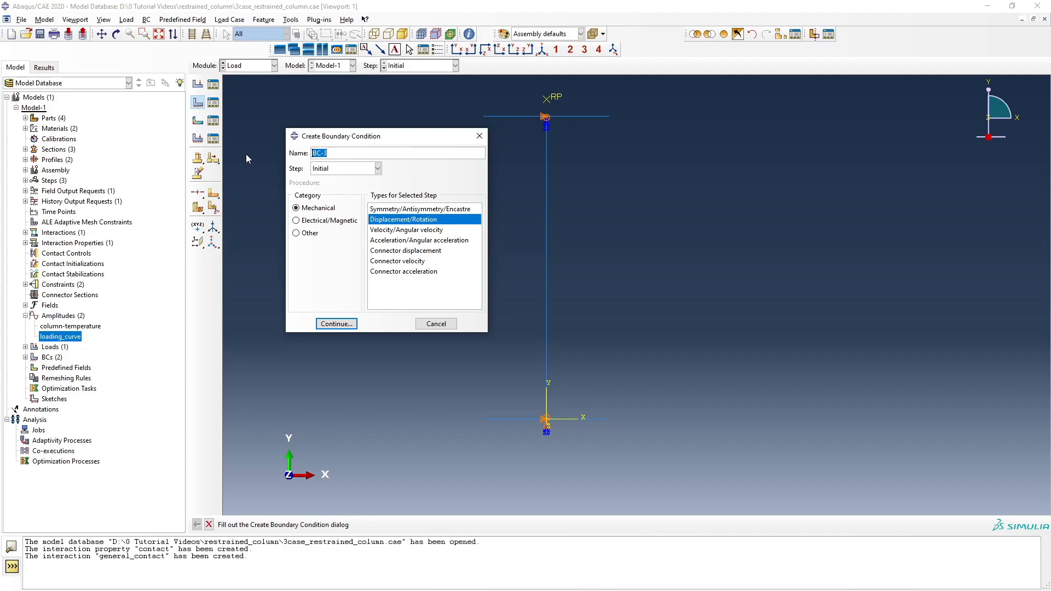
{"action": "type", "text": "lower_plate_left_right"}
{"action": "left_click", "coordinate": [338, 324]}
Apply the third boundary condition to both end points of the lower plate as set lower_plate_left_right
{"action": "type", "text": "lower"}
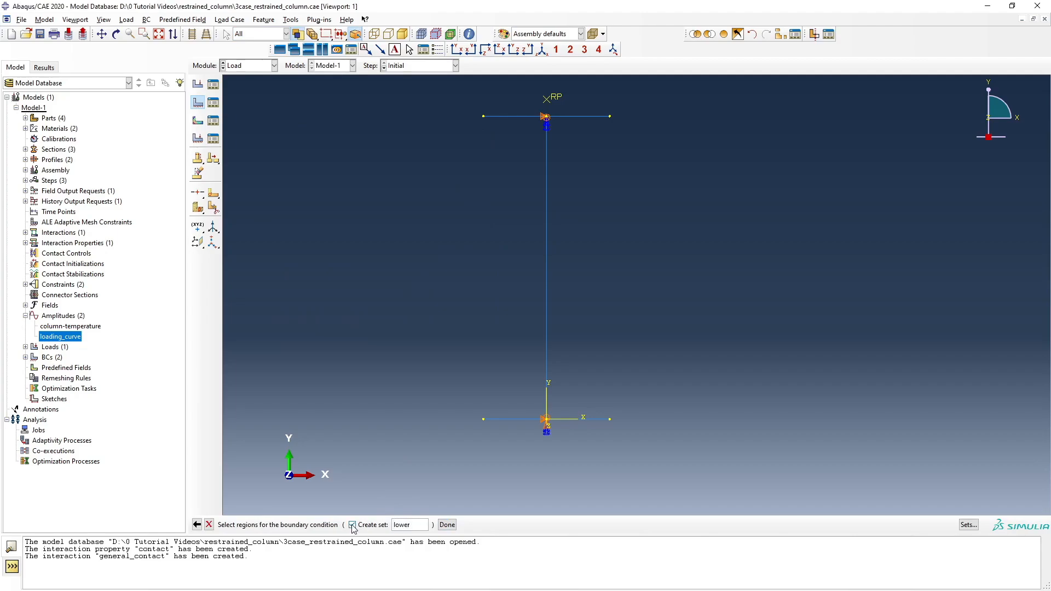
{"action": "type", "text": "_plate"}
{"action": "type", "text": "_left"}
{"action": "type", "text": "_right"}
{"action": "left_click", "coordinate": [484, 420]}
{"action": "middle_click", "coordinate": [603, 455]}
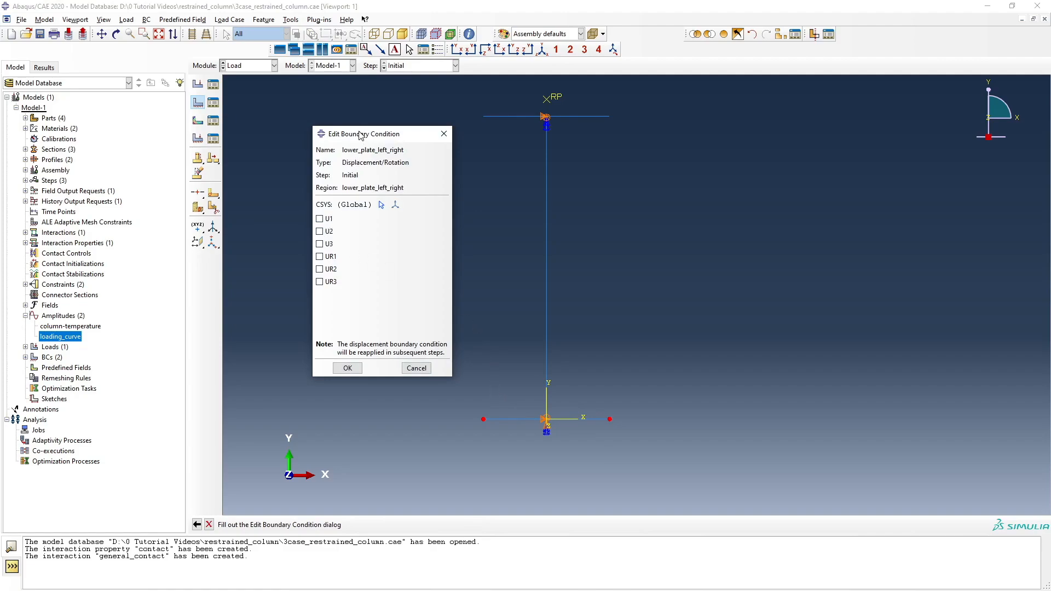
{"action": "left_click_drag", "start_coordinate": [361, 137], "coordinate": [374, 120]}
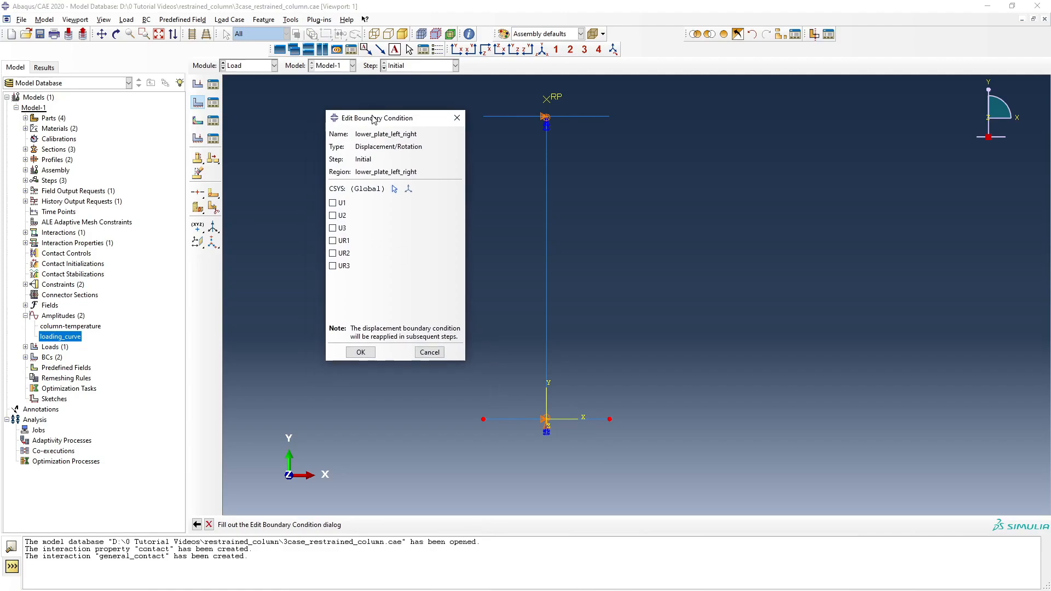
Restrain U2 and U3 at both ends of the lower plate and accept the boundary condition
{"action": "left_click", "coordinate": [333, 216]}
{"action": "left_click", "coordinate": [333, 228]}
{"action": "left_click", "coordinate": [359, 356]}
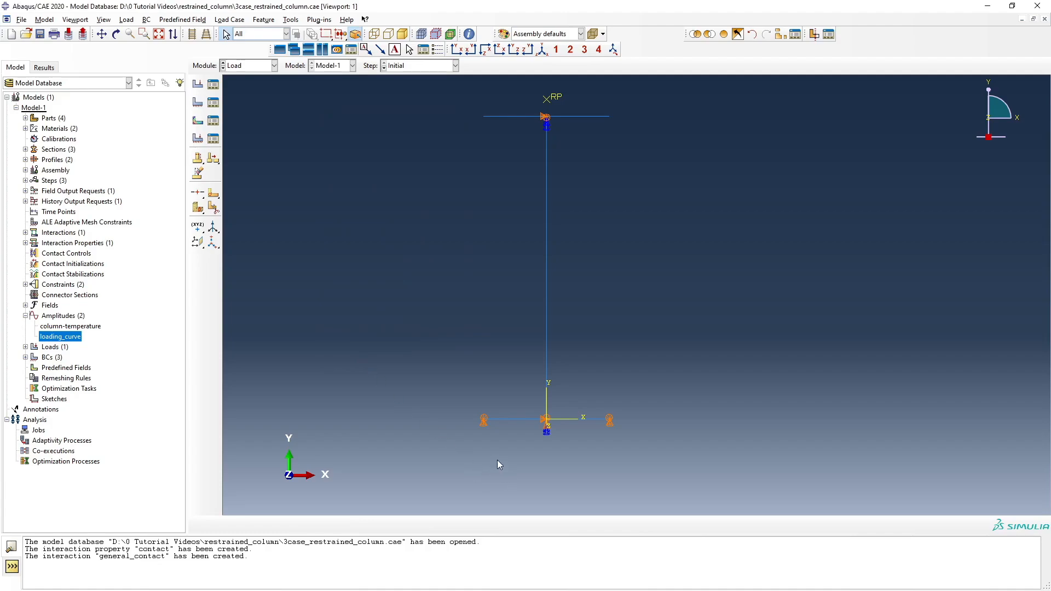
Examine the boundary conditions on the column and plates in an isometric and a front view
{"action": "left_click", "coordinate": [542, 49]}
{"action": "scroll", "coordinate": [400, 233], "scroll_direction": "up", "scroll_amount": 3}
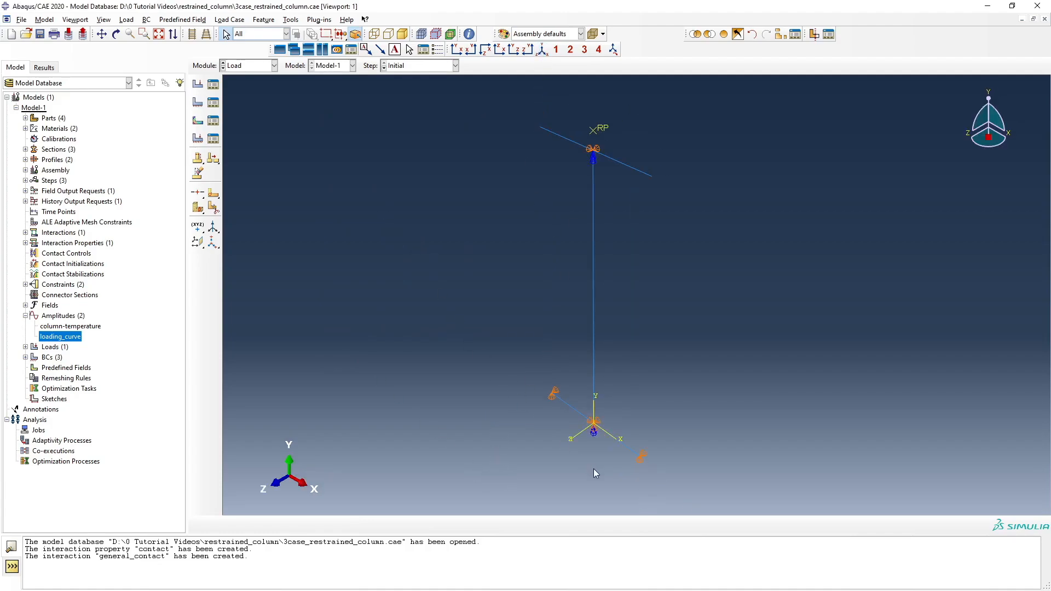
{"action": "scroll", "coordinate": [598, 433], "scroll_direction": "down", "scroll_amount": 3}
{"action": "scroll", "coordinate": [591, 439], "scroll_direction": "up", "scroll_amount": 2}
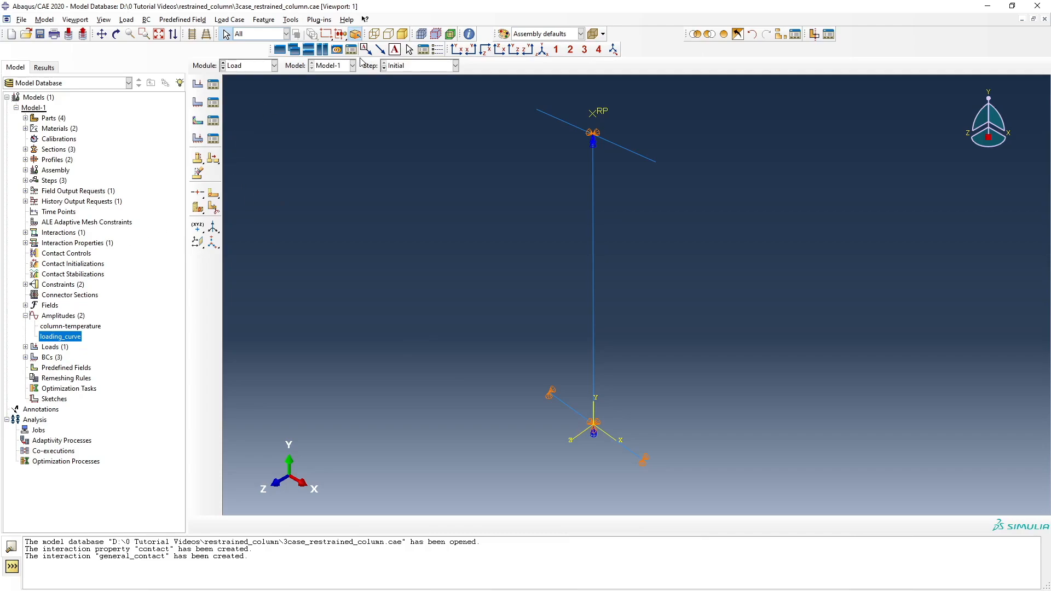
{"action": "left_click", "coordinate": [456, 50]}
{"action": "scroll", "coordinate": [395, 196], "scroll_direction": "down", "scroll_amount": 1}
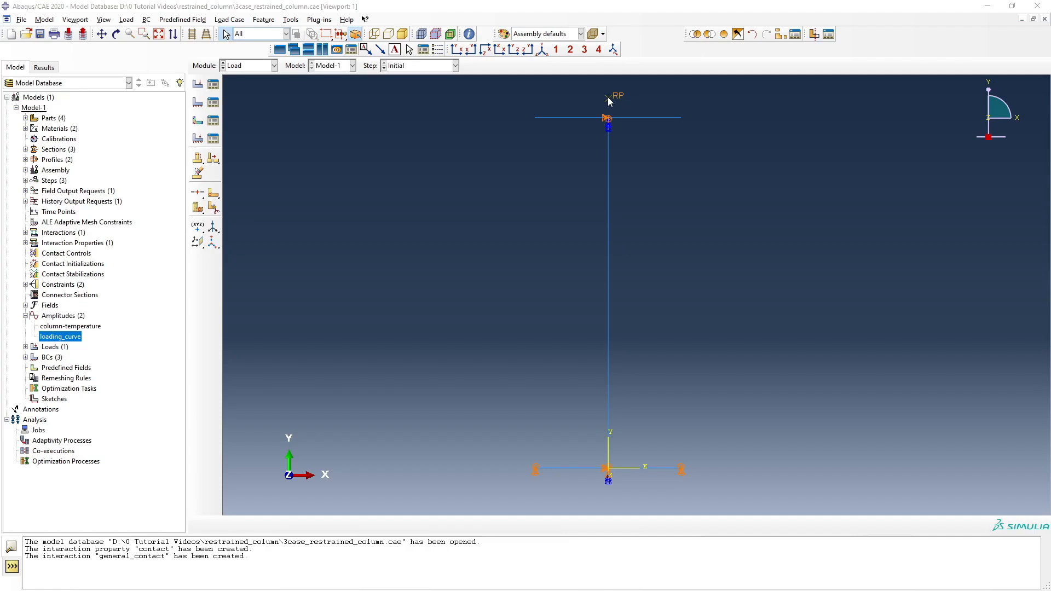
{"action": "left_click", "coordinate": [535, 118]}
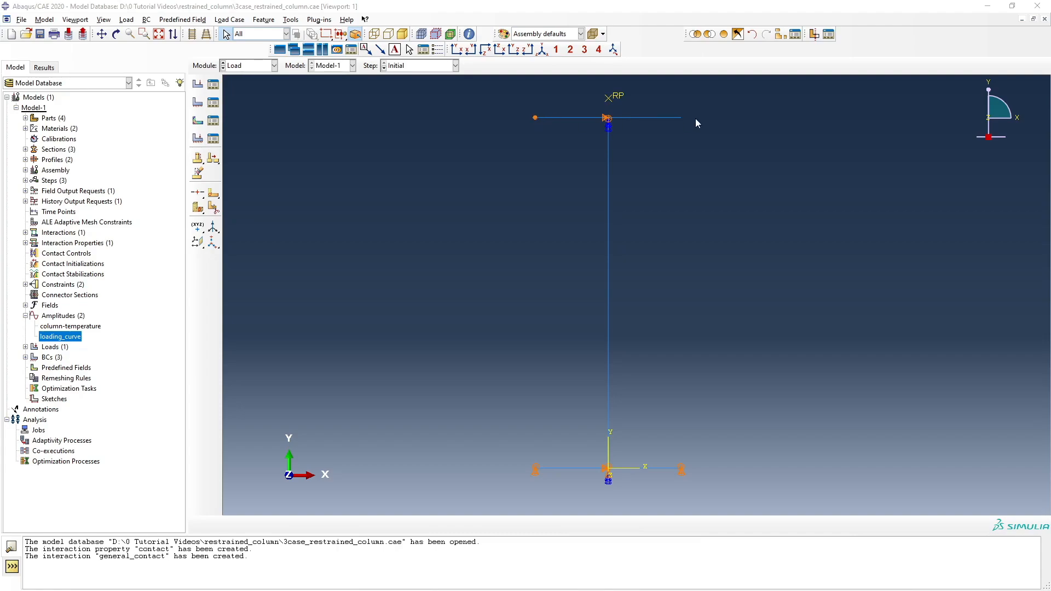
Create a Displacement/Rotation boundary condition named spring_node in the fire_heating step
{"action": "left_click", "coordinate": [198, 102]}
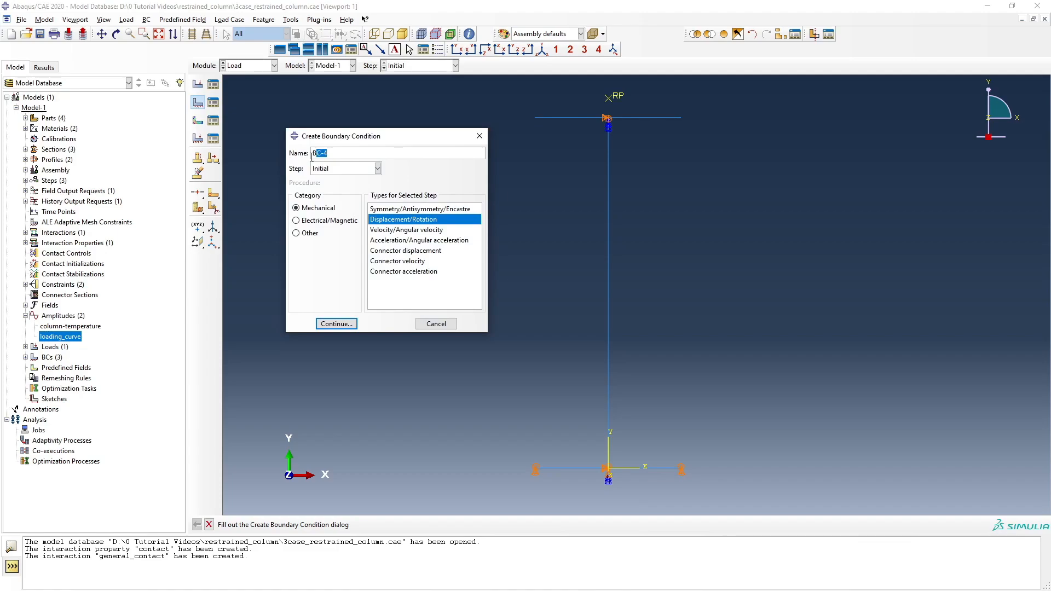
{"action": "type", "text": "spring_node"}
{"action": "left_click", "coordinate": [356, 170]}
{"action": "left_click", "coordinate": [331, 203]}
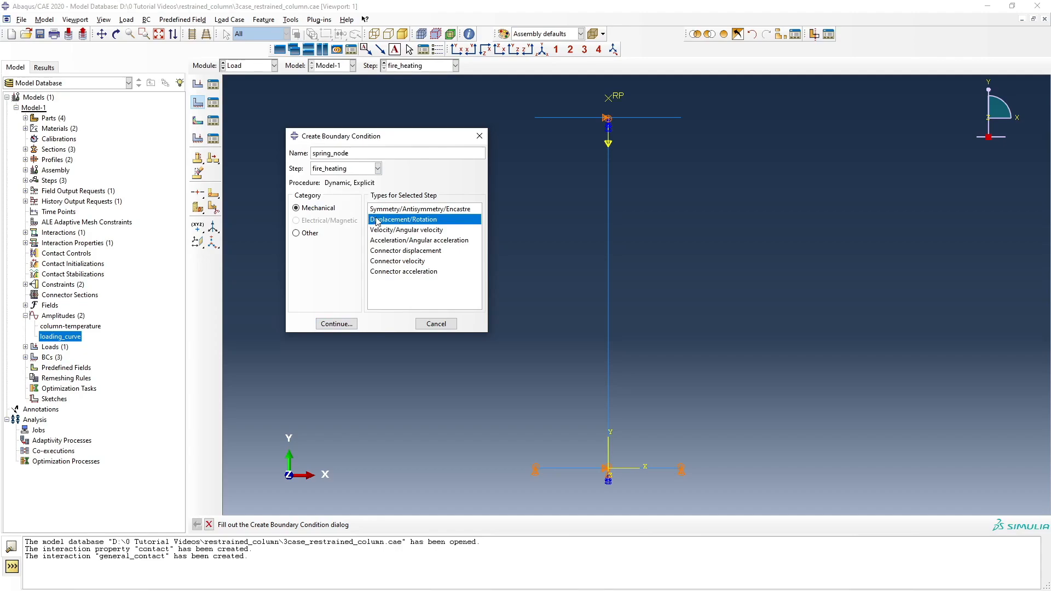
{"action": "left_click", "coordinate": [337, 324]}
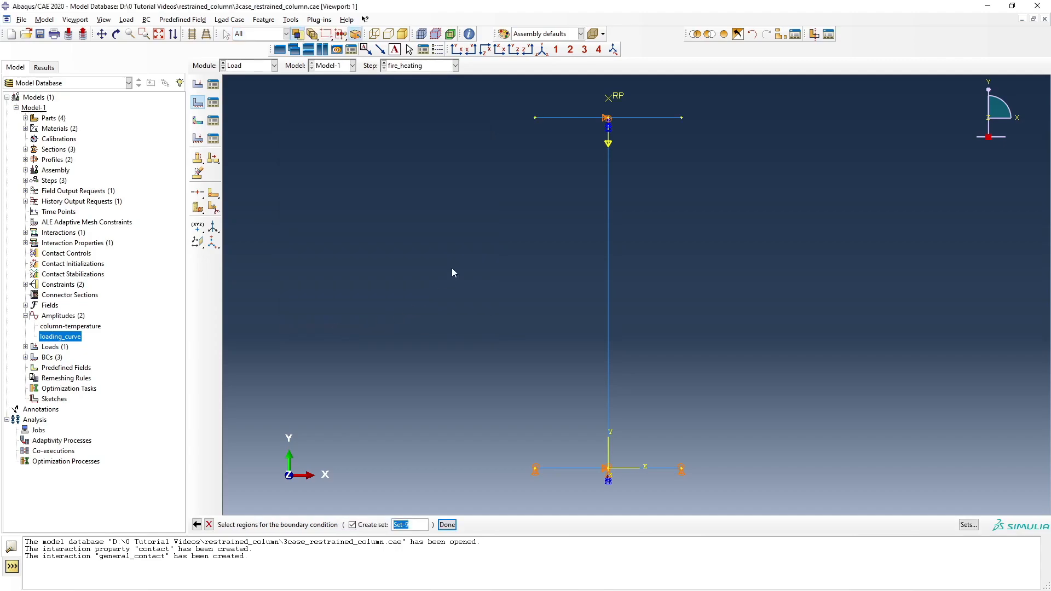
Apply the spring_node boundary condition to the reference point above the upper plate, saving the region as set spring_node
{"action": "type", "text": "sp"}
{"action": "type", "text": "ring"}
{"action": "type", "text": "_node"}
{"action": "left_click", "coordinate": [609, 99]}
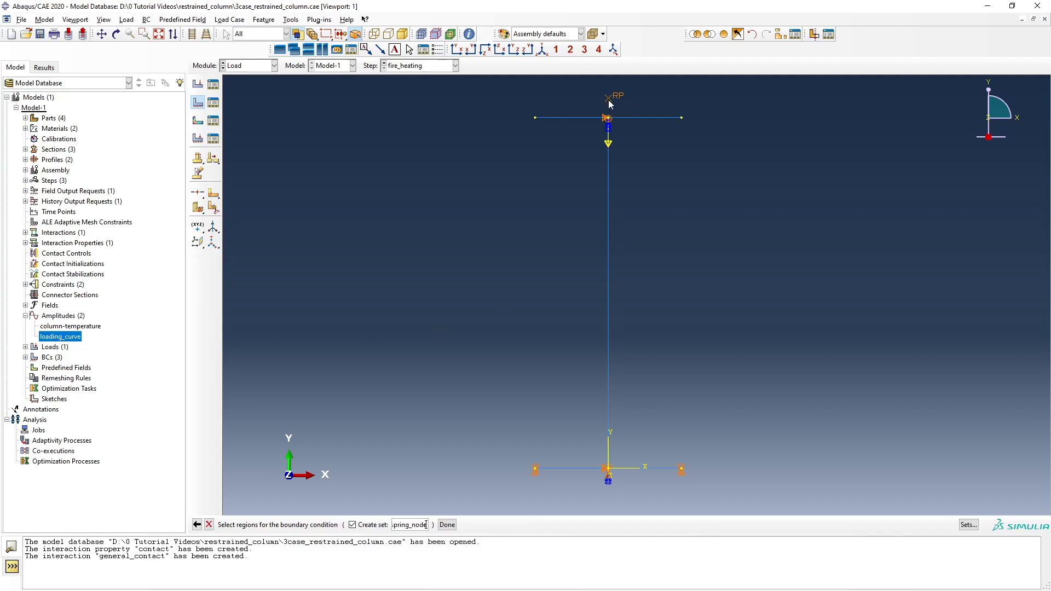
{"action": "middle_click", "coordinate": [413, 385]}
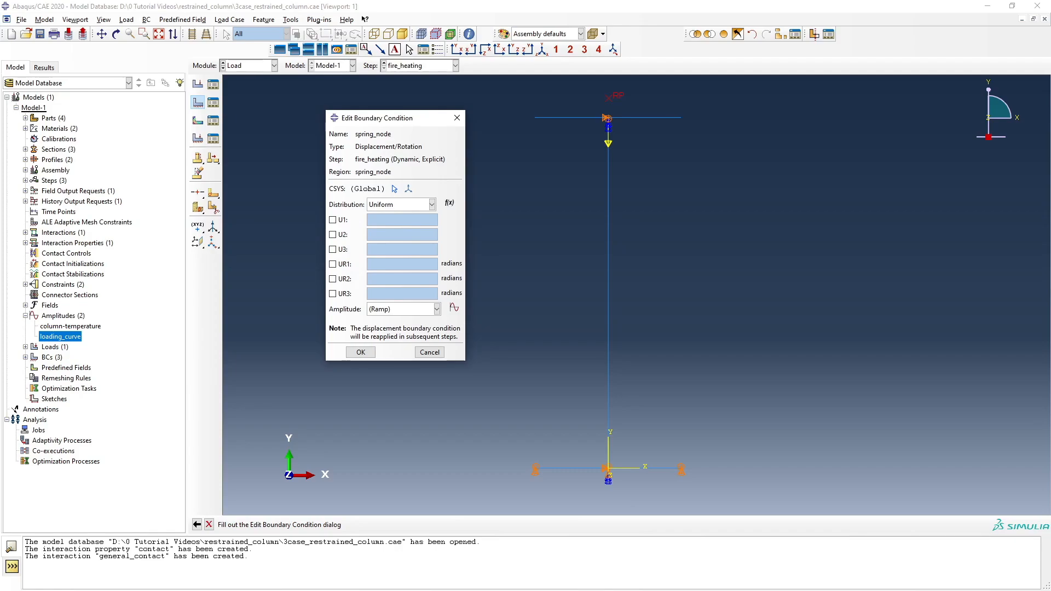
Fix U1, U2 and U3 at 0 for the reference point and accept the boundary condition
{"action": "left_click", "coordinate": [332, 220]}
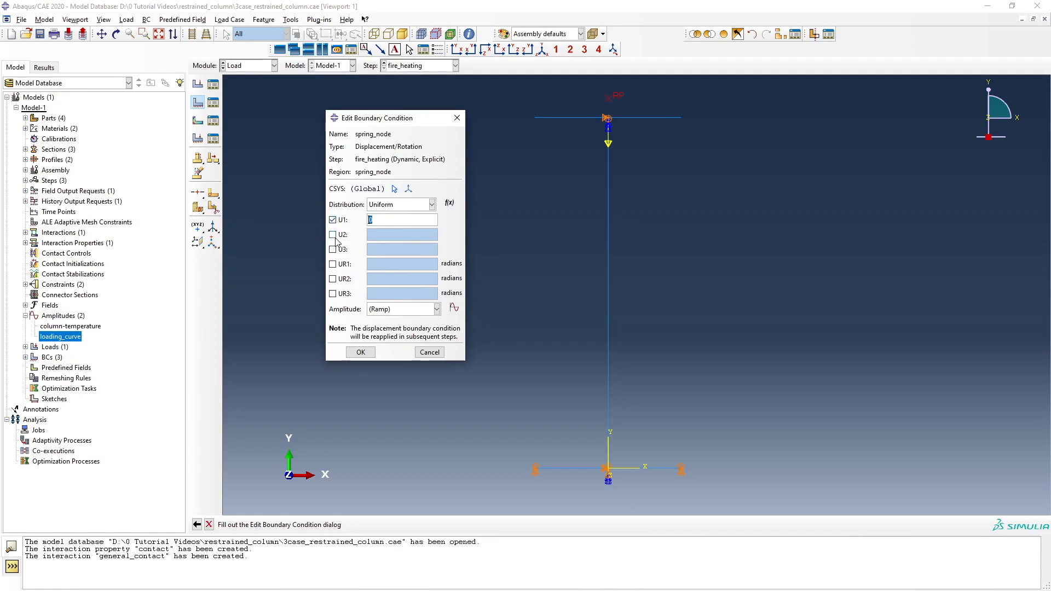
{"action": "left_click", "coordinate": [332, 235]}
{"action": "left_click", "coordinate": [333, 250]}
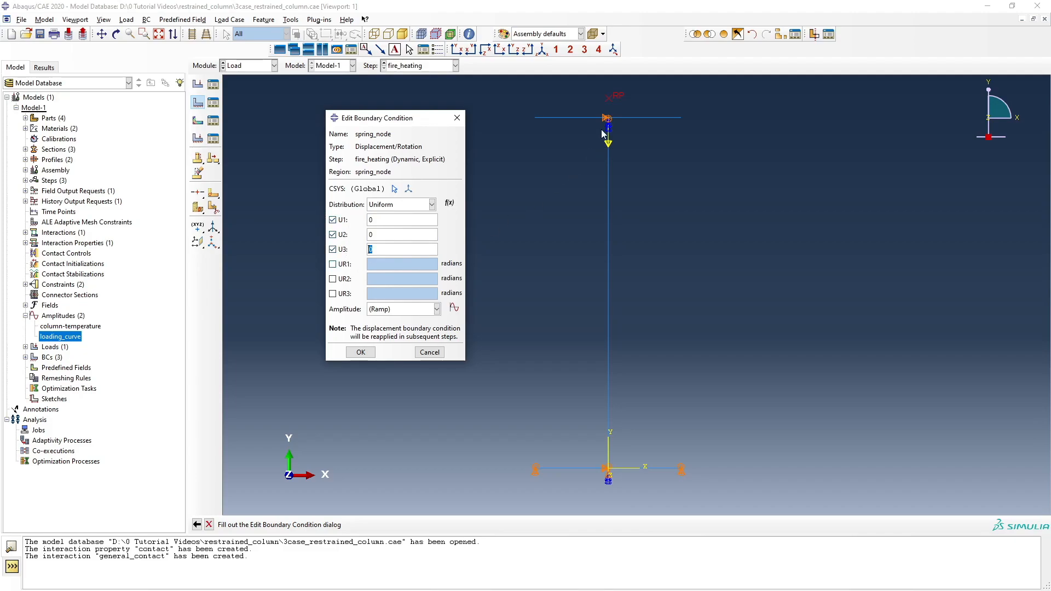
{"action": "left_click", "coordinate": [361, 352]}
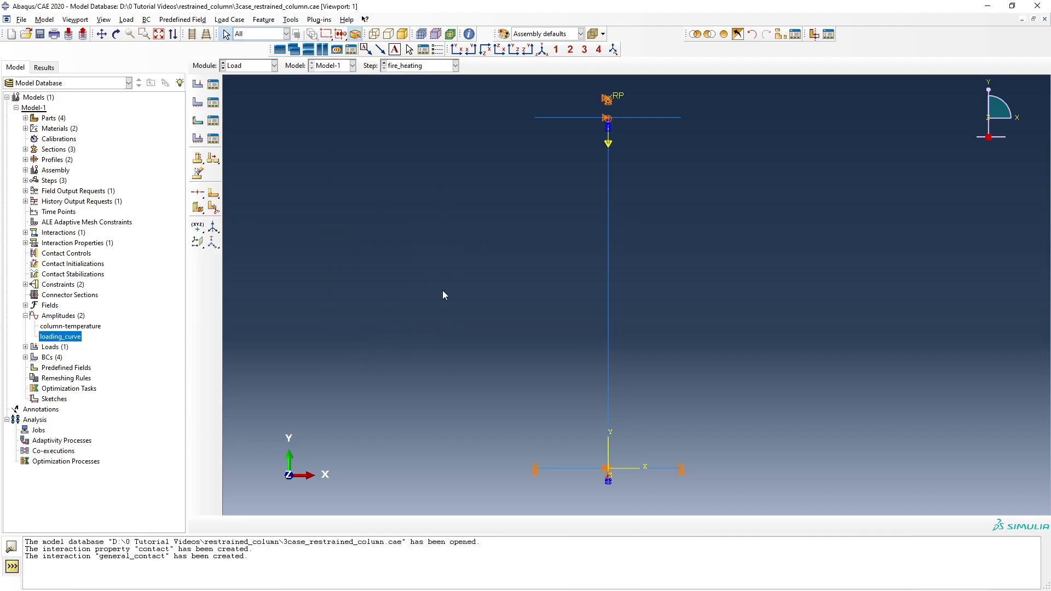
Create a Displacement/Rotation boundary condition named upper_plate_left_right in the fire_heating step
{"action": "left_click", "coordinate": [198, 102]}
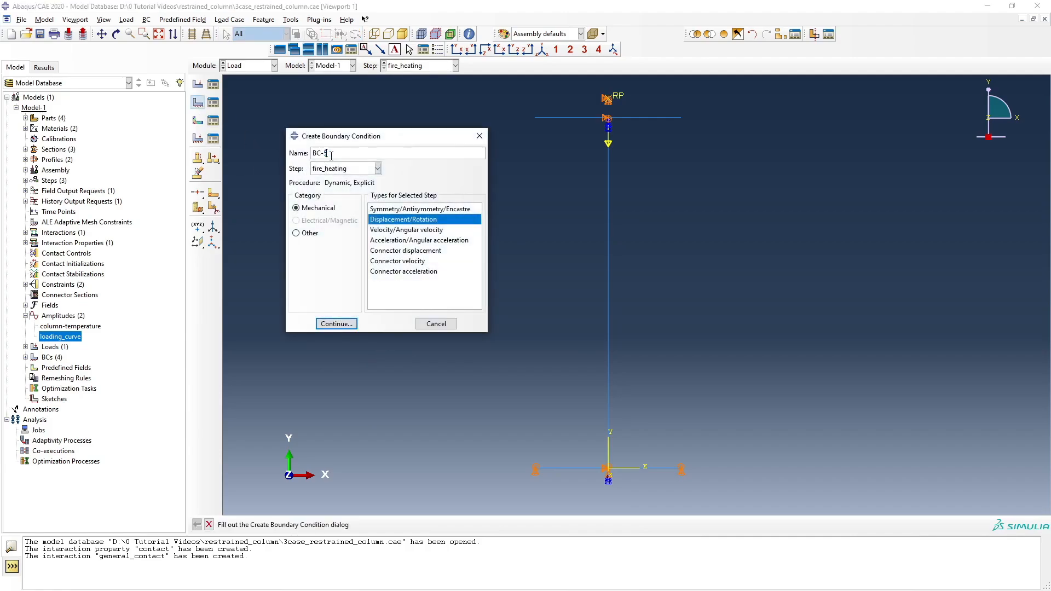
{"action": "left_click_drag", "start_coordinate": [330, 156], "coordinate": [267, 154]}
{"action": "type", "text": "upper_plate_left_right"}
{"action": "left_click", "coordinate": [337, 324]}
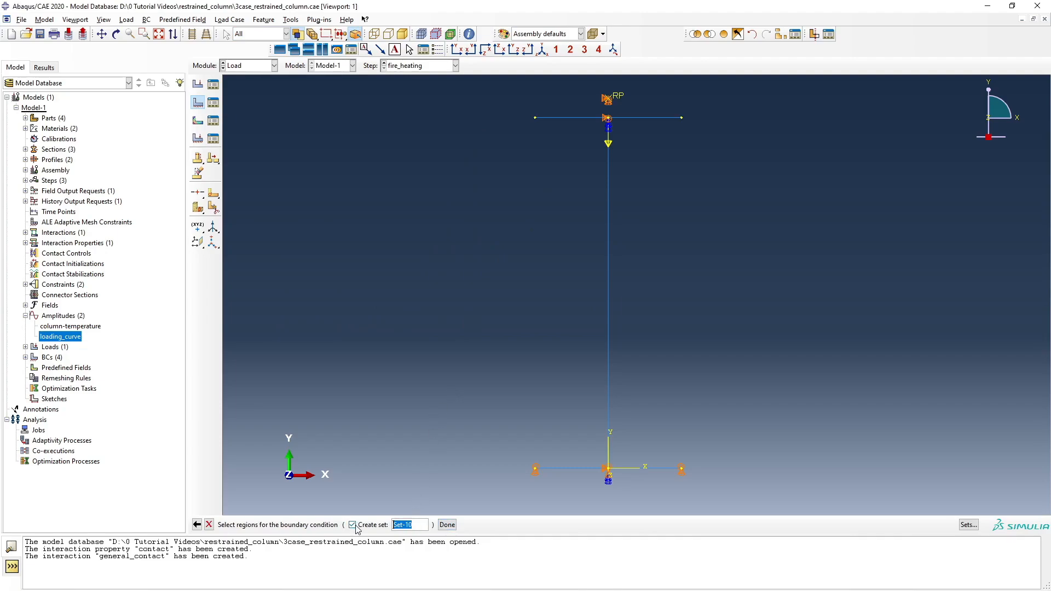
Apply the new boundary condition to both end points of the upper plate as set upper_plate_left_right
{"action": "type", "text": "uppe"}
{"action": "type", "text": "r_plate"}
{"action": "type", "text": "_left"}
{"action": "type", "text": "_right"}
{"action": "left_click", "coordinate": [536, 118]}
{"action": "middle_click", "coordinate": [460, 274]}
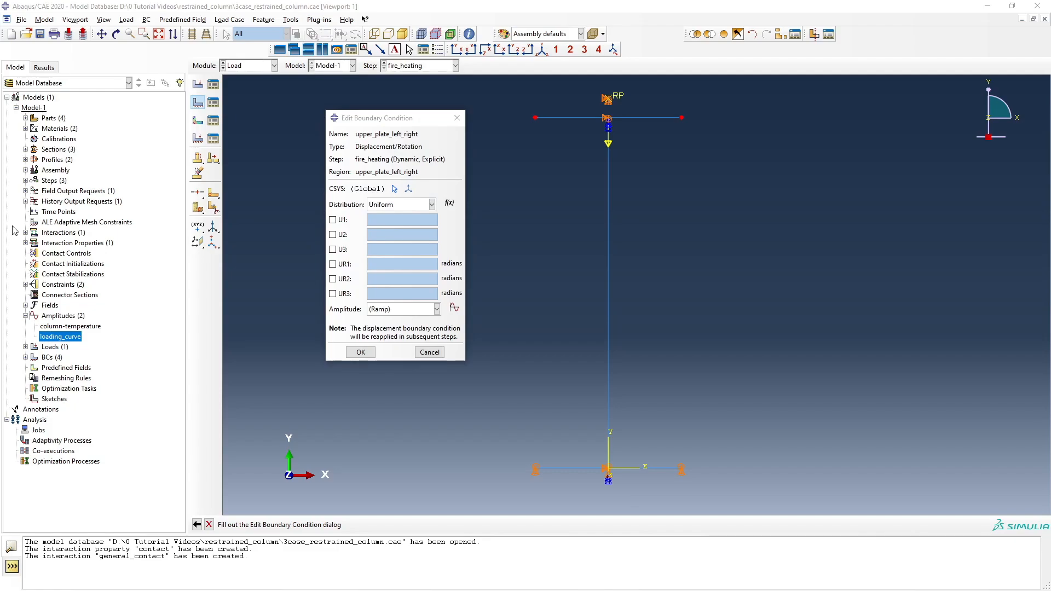
Fix U2 and U3 at 0 for the upper plate ends and accept the boundary condition
{"action": "left_click", "coordinate": [333, 235]}
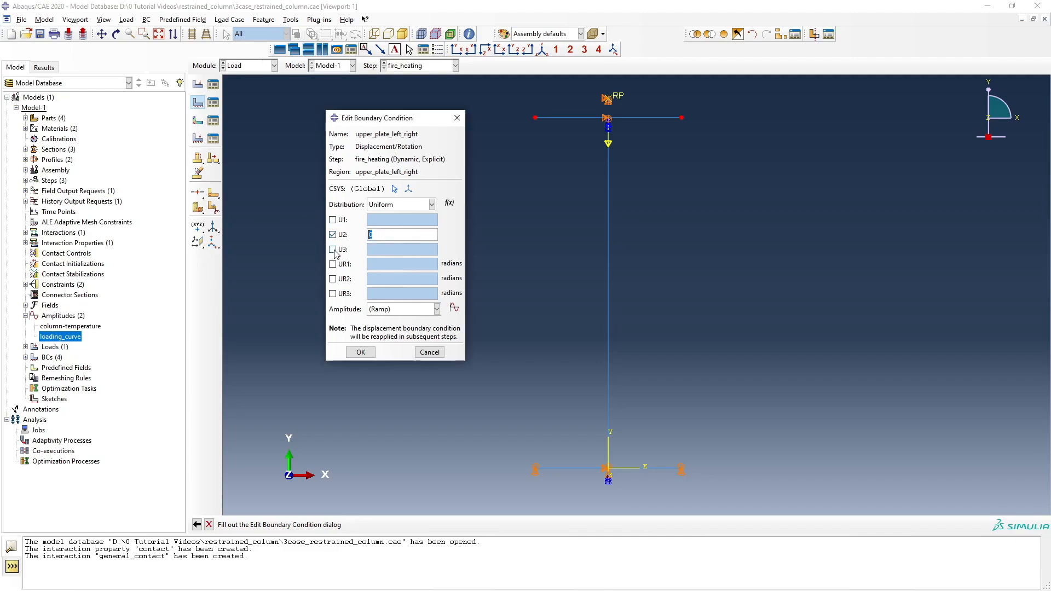
{"action": "left_click", "coordinate": [332, 249]}
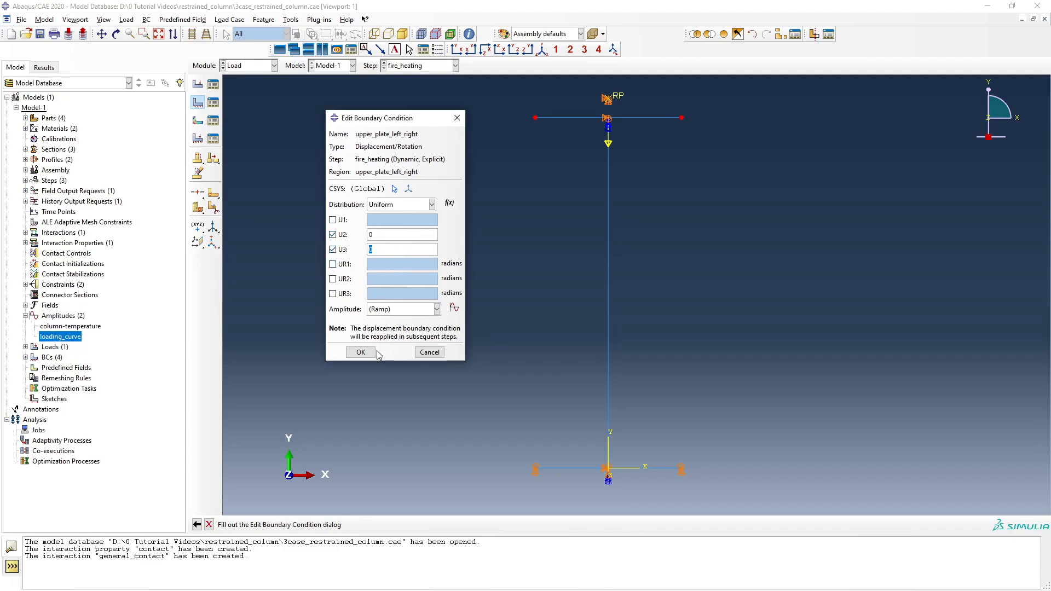
{"action": "left_click", "coordinate": [361, 353]}
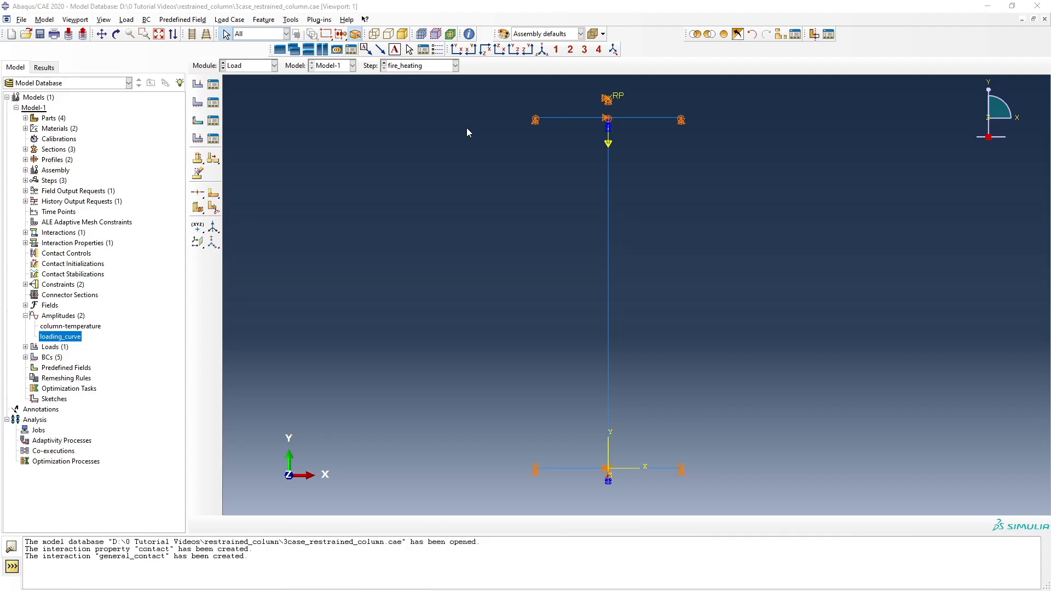
{"action": "left_click", "coordinate": [201, 126]}
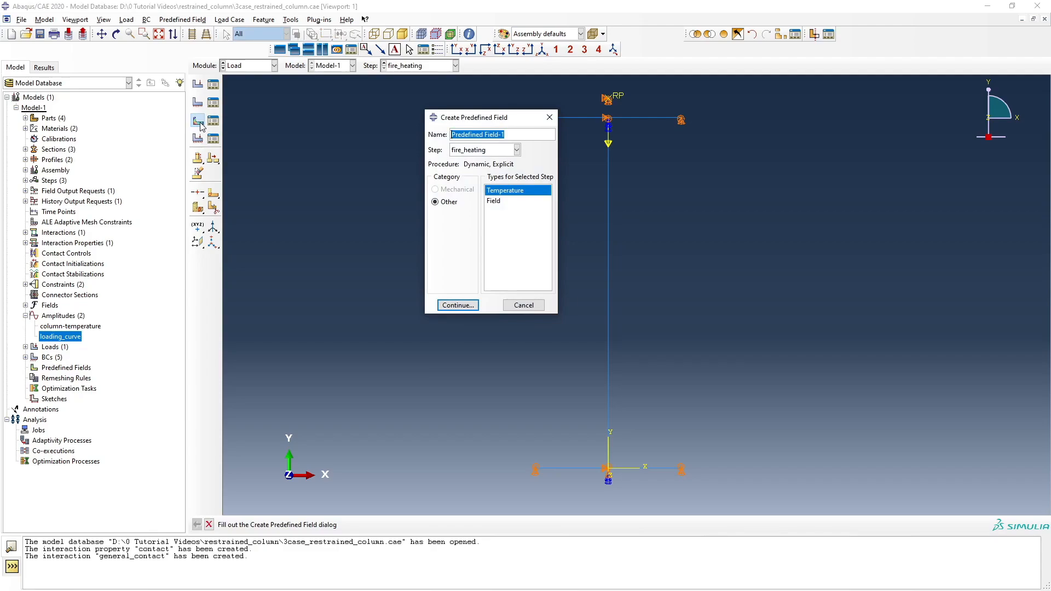
{"action": "type", "text": "intial_temp"}
{"action": "left_click", "coordinate": [500, 151]}
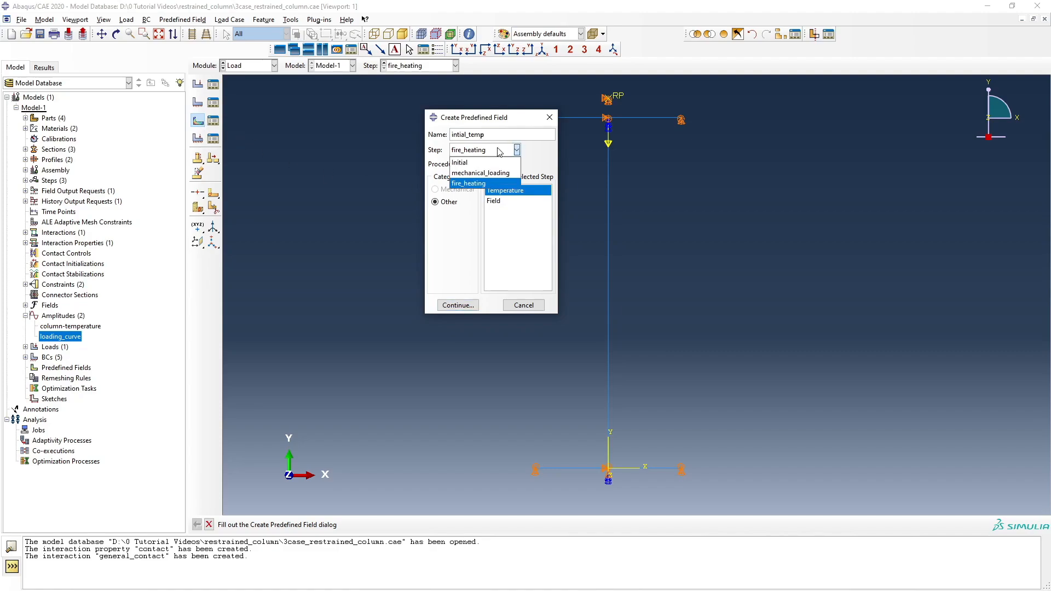
{"action": "left_click", "coordinate": [483, 157]}
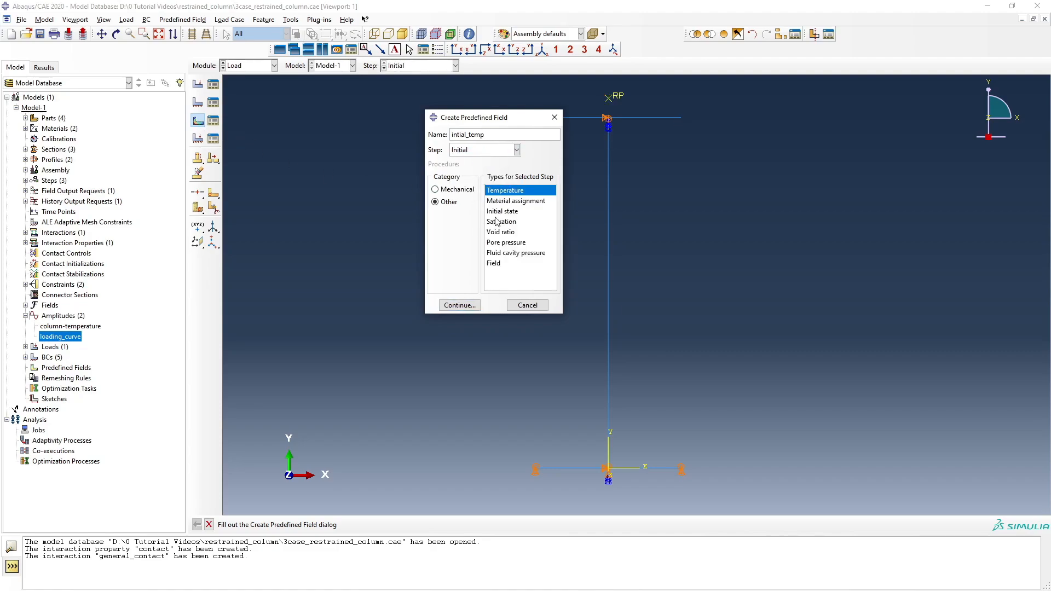
{"action": "left_click", "coordinate": [469, 307]}
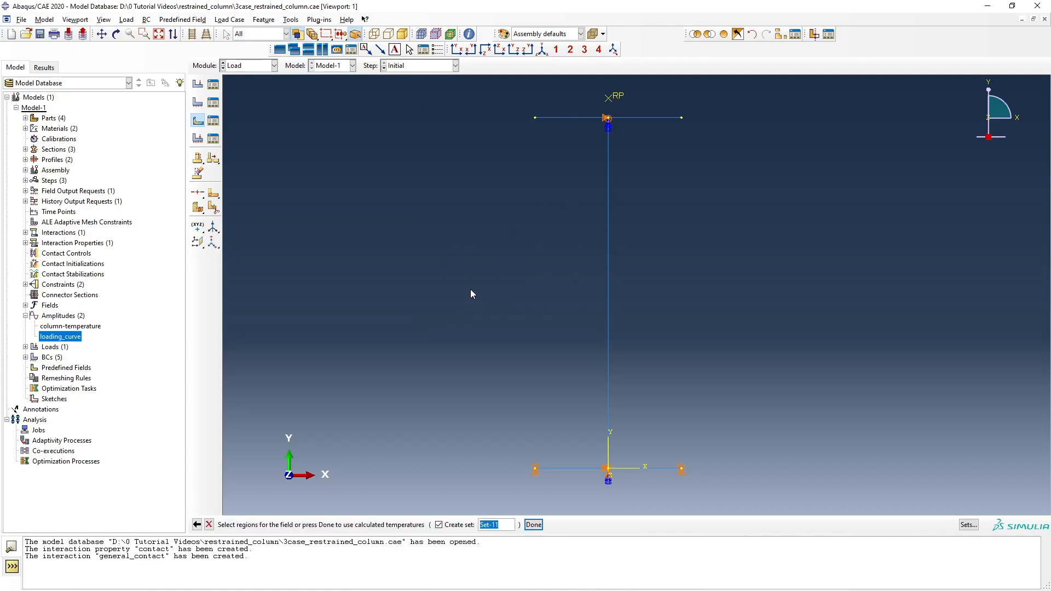
{"action": "scroll", "coordinate": [469, 262], "scroll_direction": "up", "scroll_amount": 1}
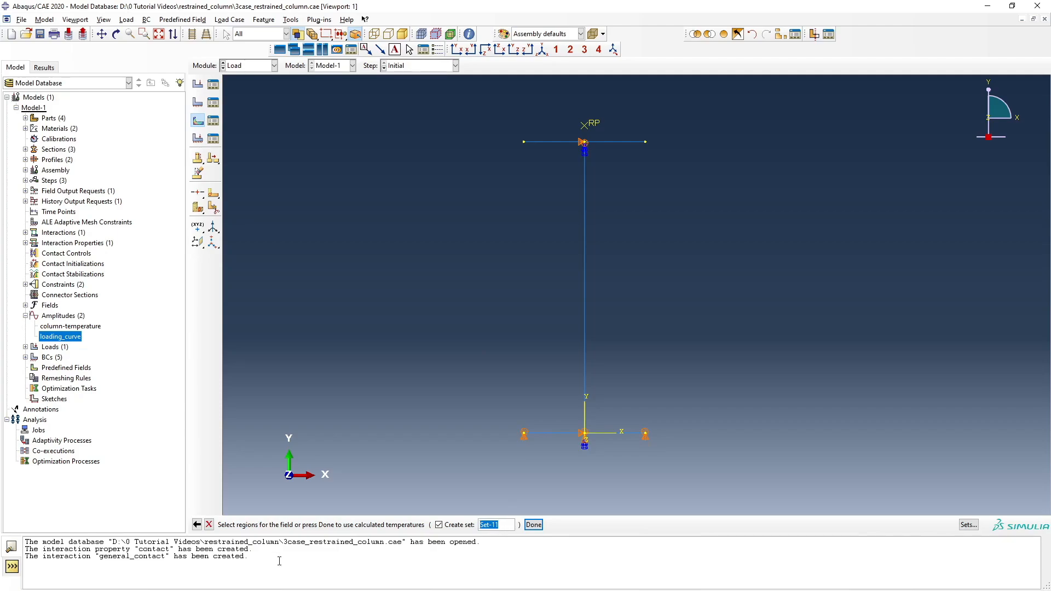
{"action": "left_click", "coordinate": [209, 525]}
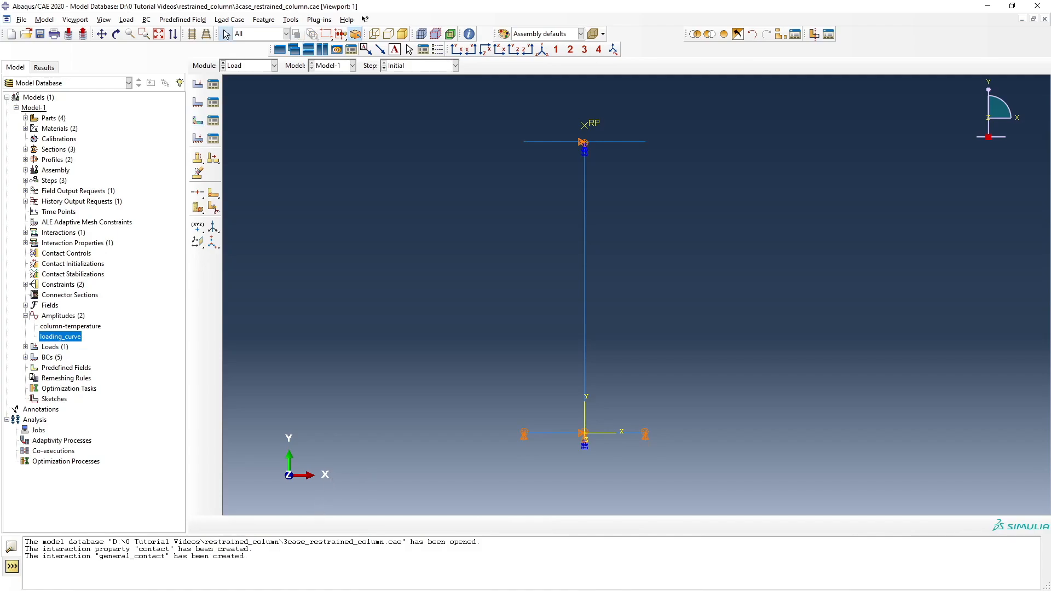
Switch to the Mesh module and seed all part instances with an approximate global size of 25
{"action": "left_click", "coordinate": [244, 67]}
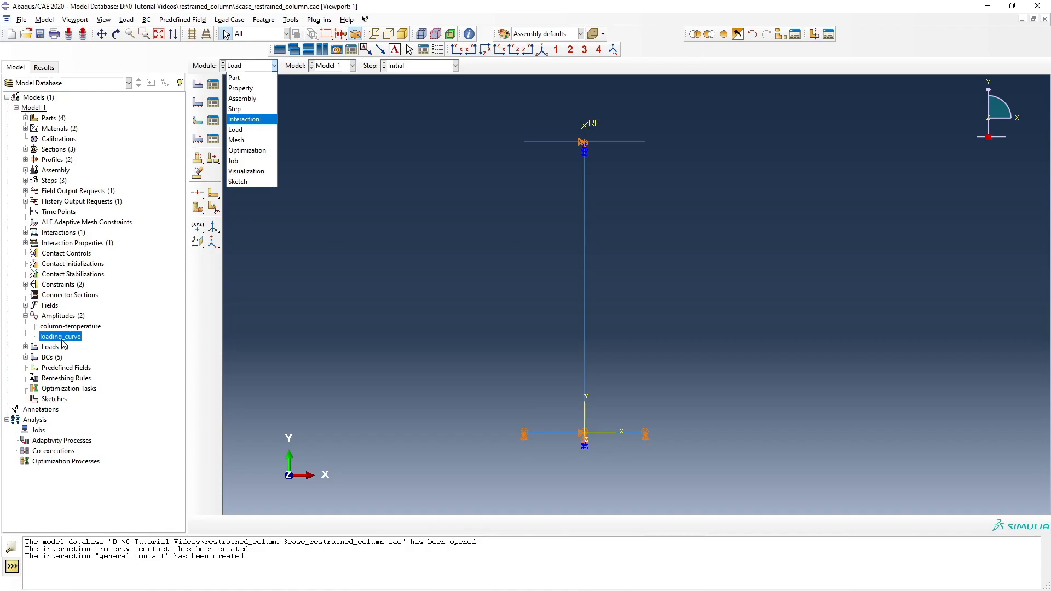
{"action": "left_click", "coordinate": [252, 141]}
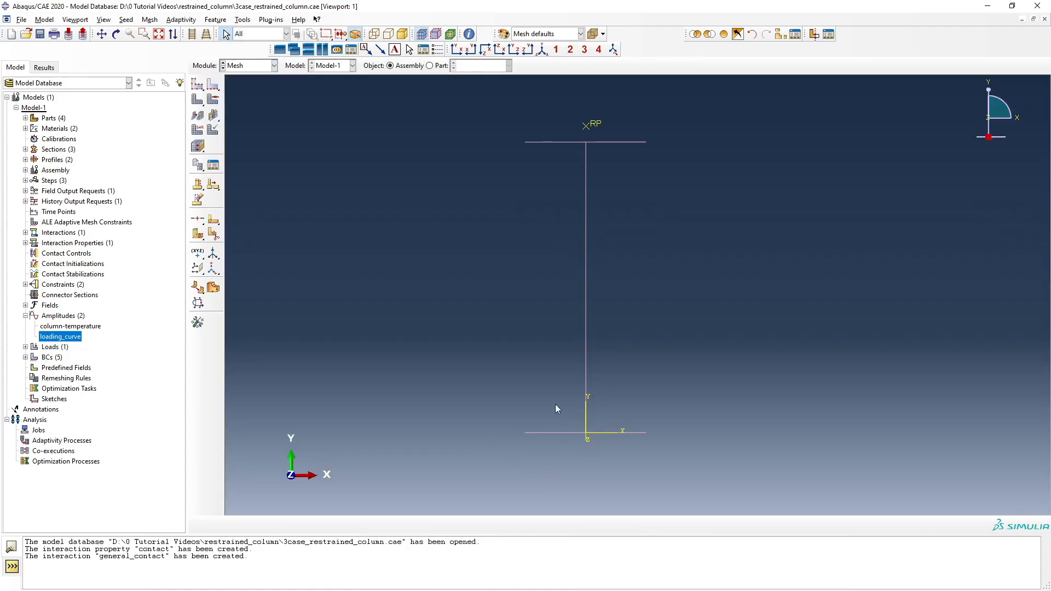
{"action": "left_click", "coordinate": [198, 84]}
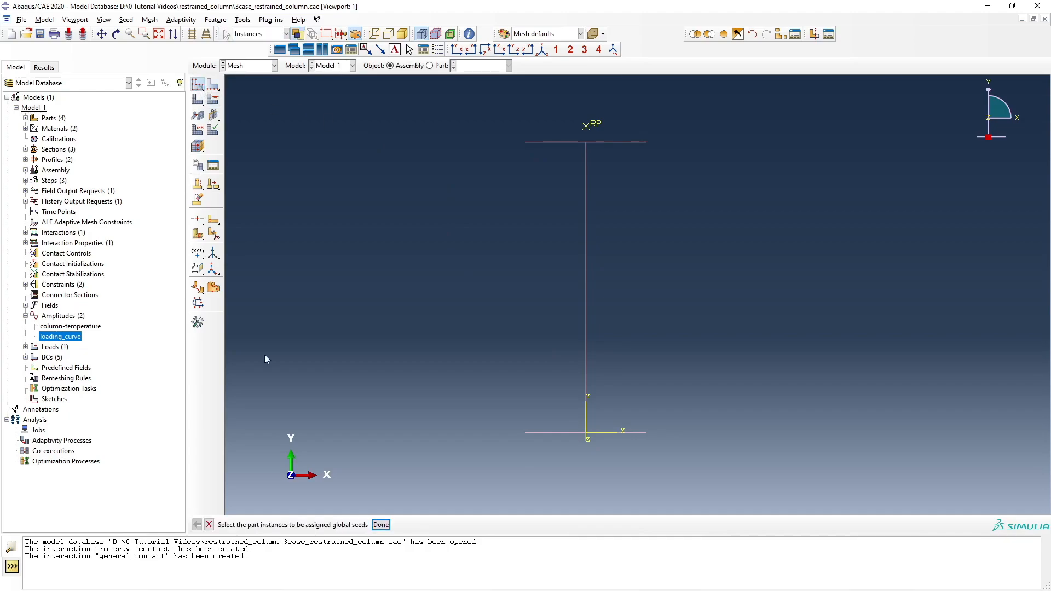
{"action": "left_click_drag", "start_coordinate": [471, 105], "coordinate": [720, 462]}
{"action": "middle_click", "coordinate": [657, 449]}
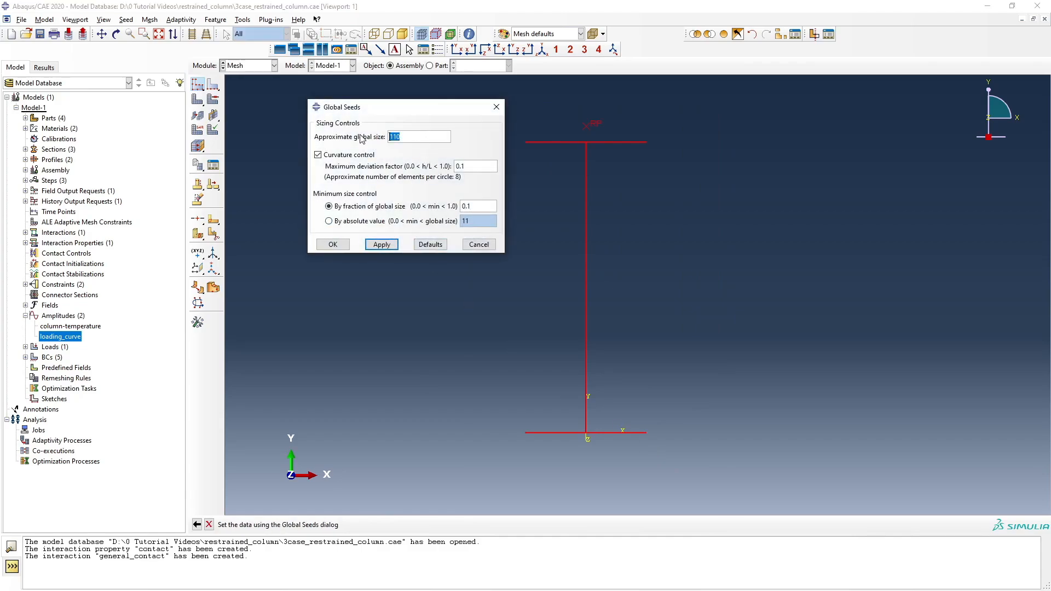
{"action": "type", "text": "25"}
{"action": "left_click", "coordinate": [382, 245]}
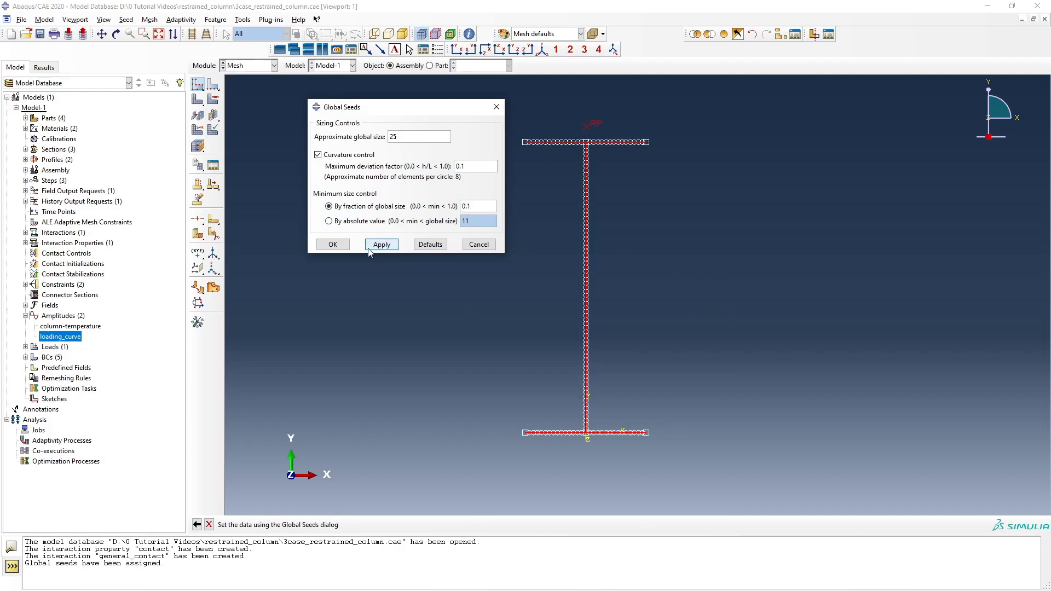
{"action": "left_click", "coordinate": [333, 245]}
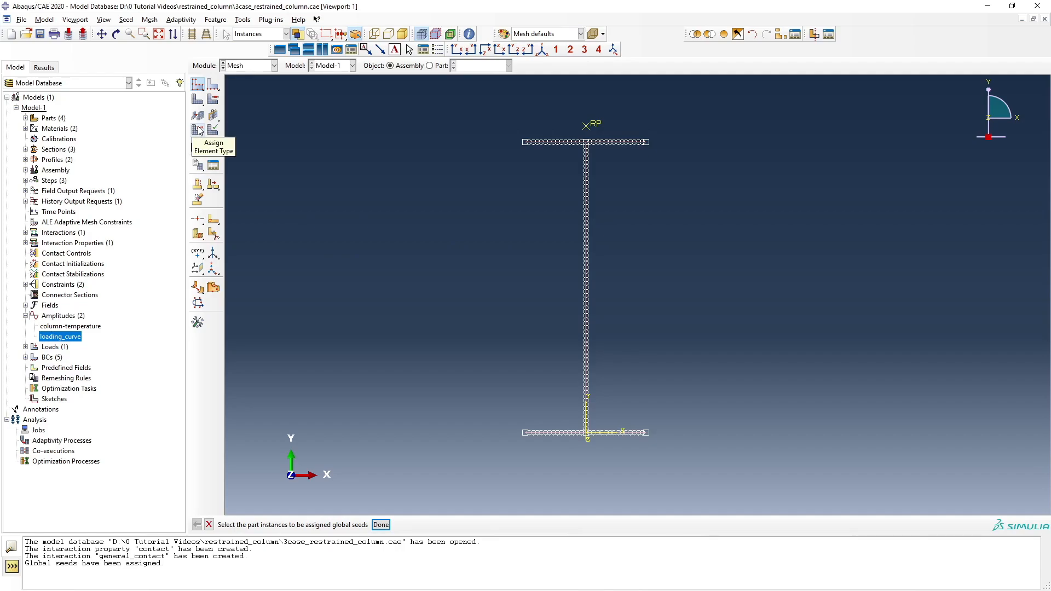
Assign linear beam elements from the Explicit library to the column and both plates
{"action": "left_click", "coordinate": [199, 131]}
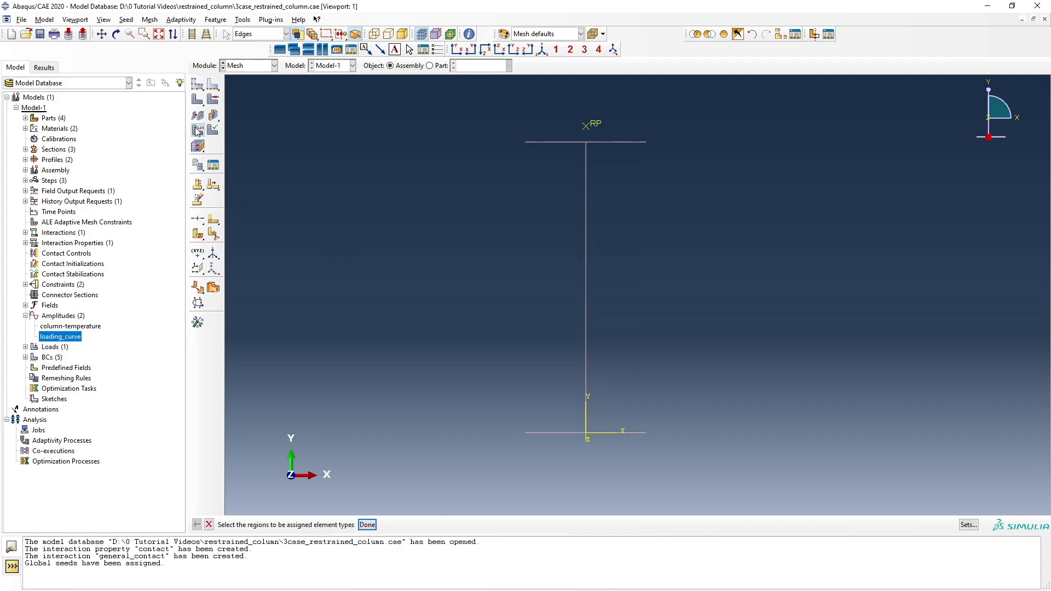
{"action": "left_click_drag", "start_coordinate": [422, 79], "coordinate": [818, 487]}
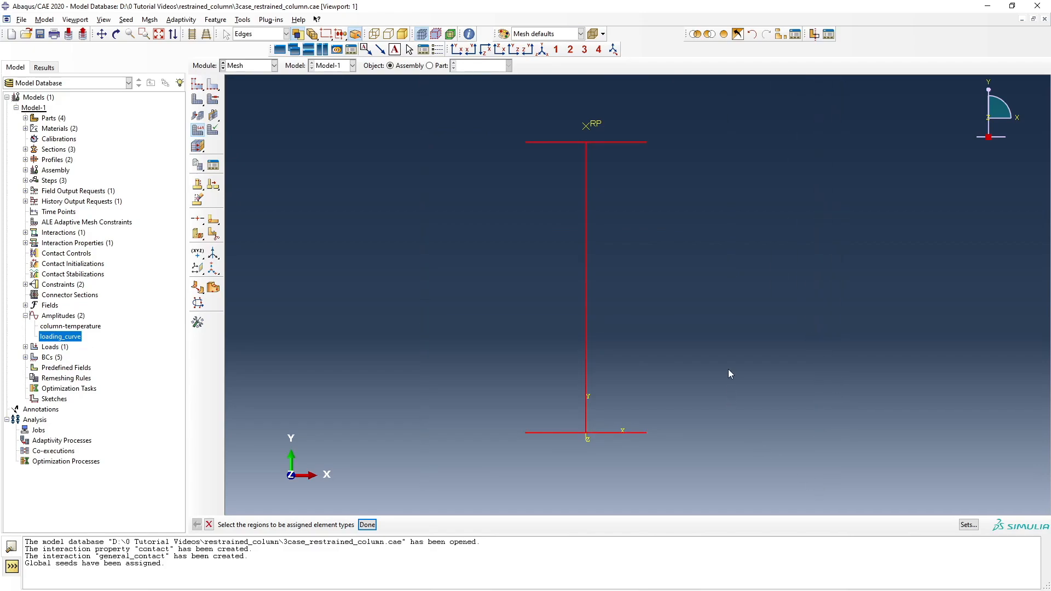
{"action": "middle_click", "coordinate": [729, 374]}
{"action": "left_click", "coordinate": [392, 125]}
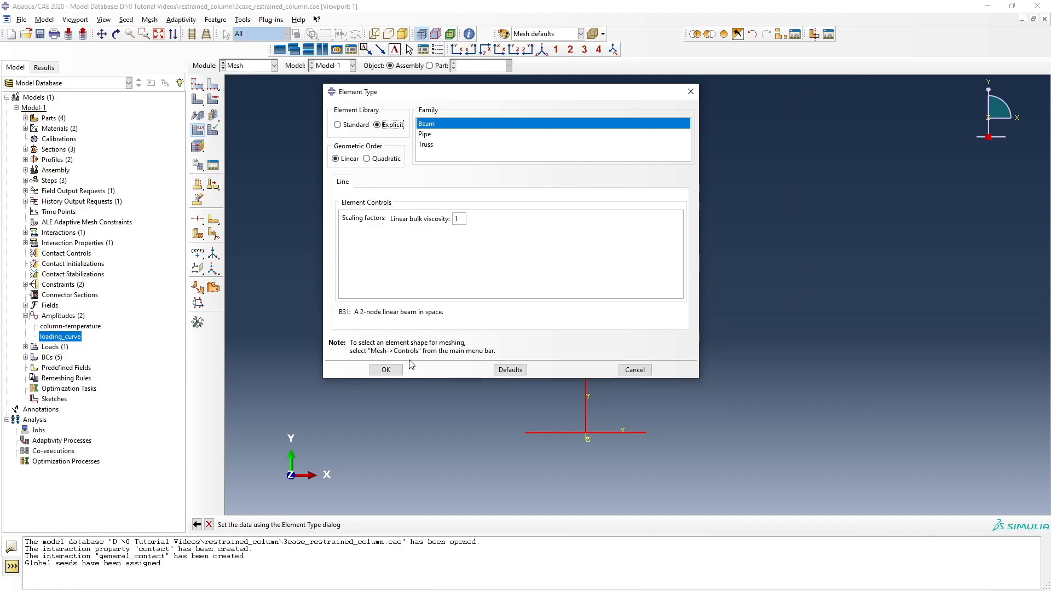
{"action": "left_click", "coordinate": [387, 370]}
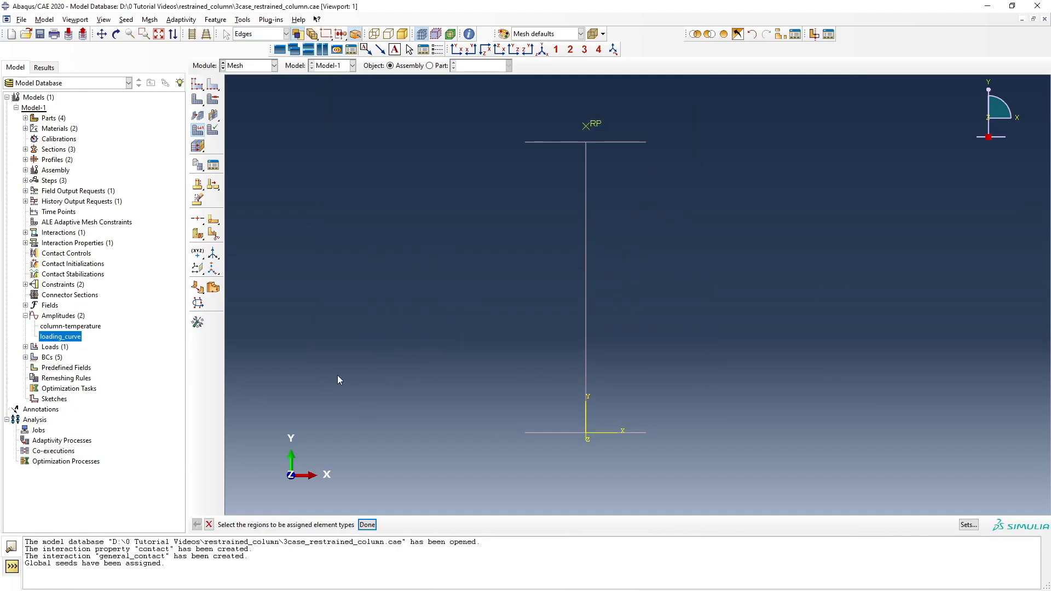
Leave element type assignment and mesh the column and both plate instances
{"action": "left_click", "coordinate": [209, 526]}
{"action": "left_click", "coordinate": [198, 99]}
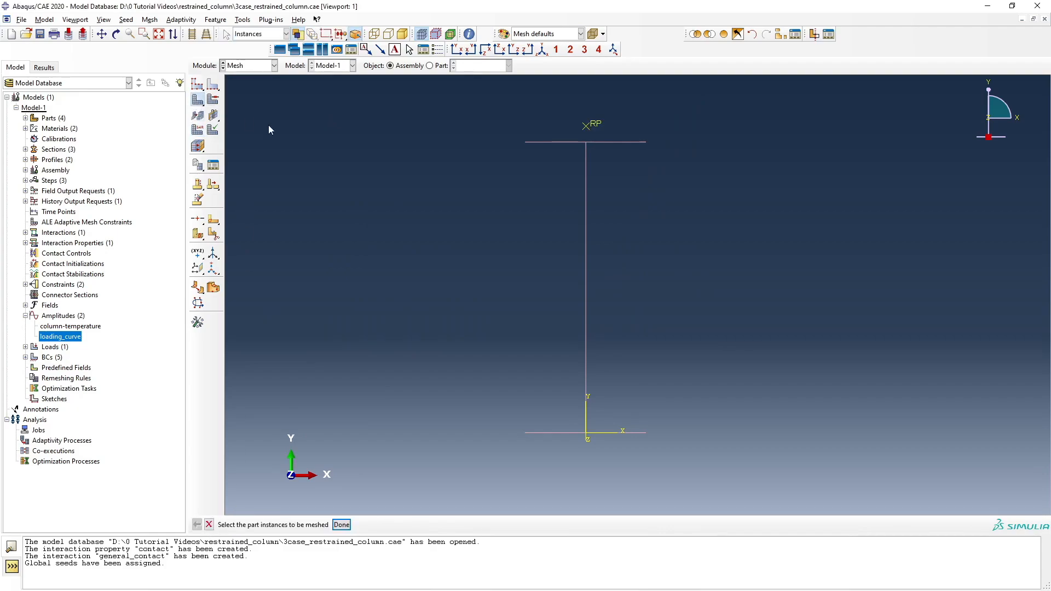
{"action": "left_click_drag", "start_coordinate": [411, 103], "coordinate": [728, 472]}
{"action": "left_click", "coordinate": [342, 524]}
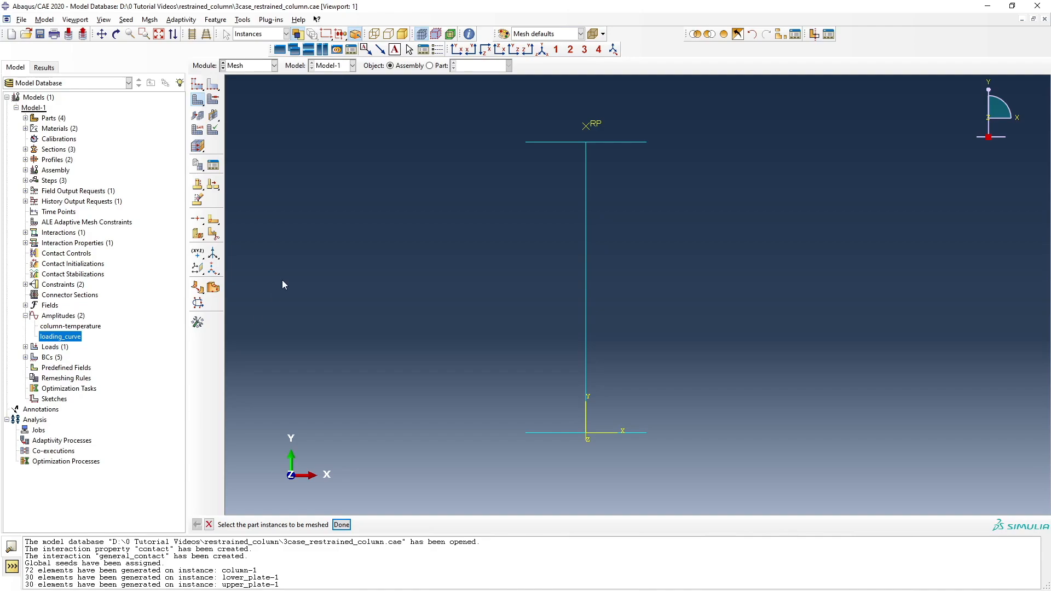
Query the mesh of the entire assembly to check its node count, element count and element type
{"action": "left_click", "coordinate": [469, 34]}
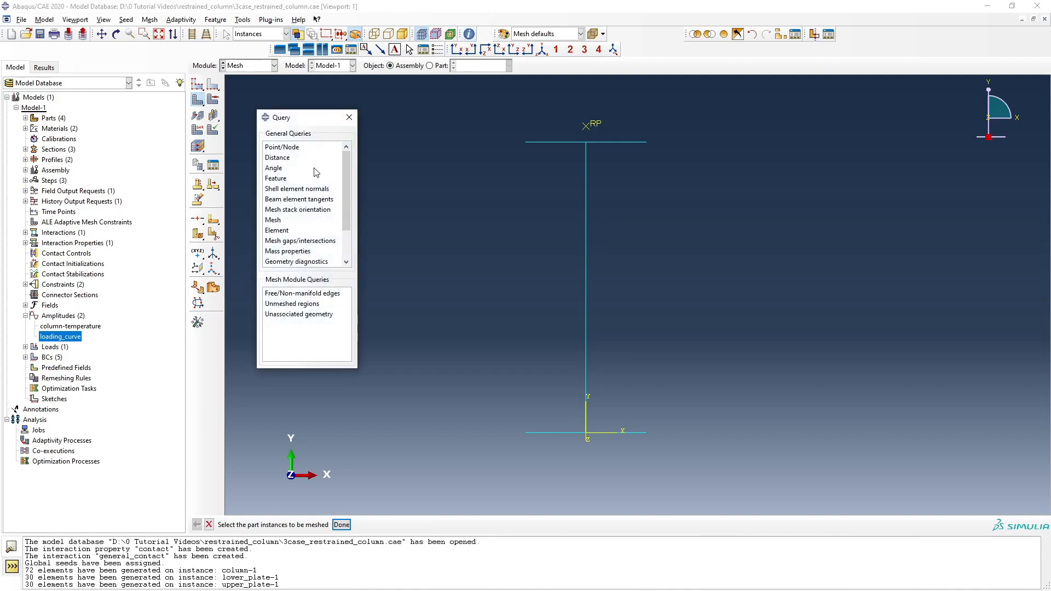
{"action": "left_click", "coordinate": [280, 220]}
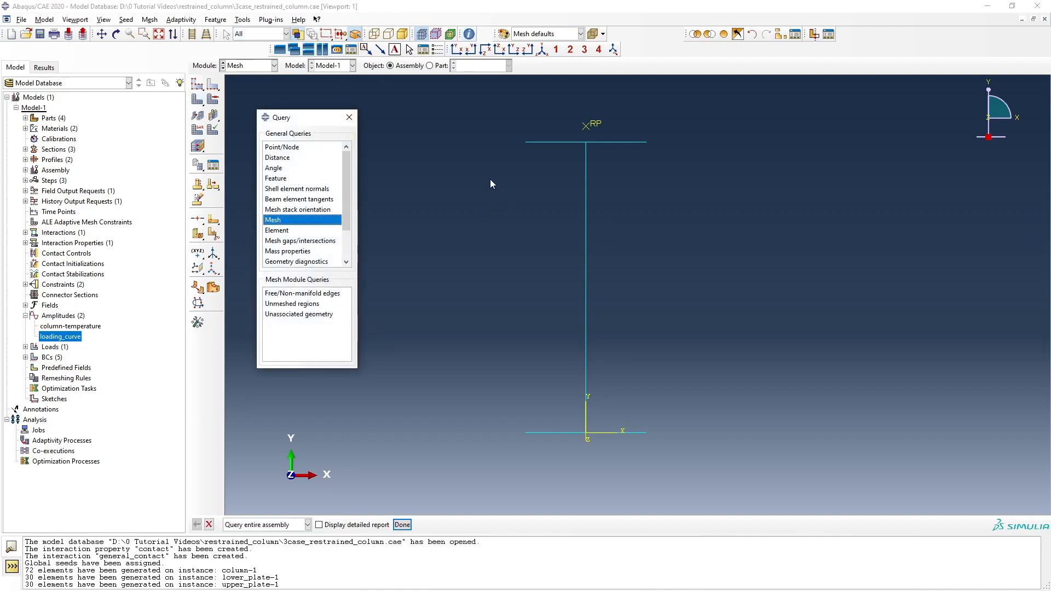
{"action": "left_click", "coordinate": [402, 525]}
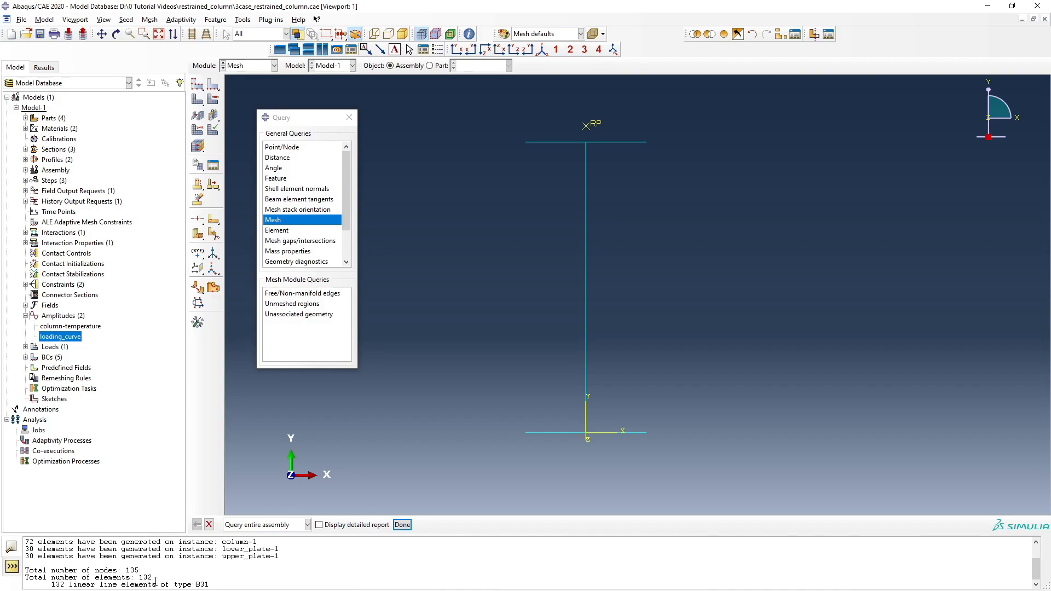
{"action": "left_click", "coordinate": [349, 118]}
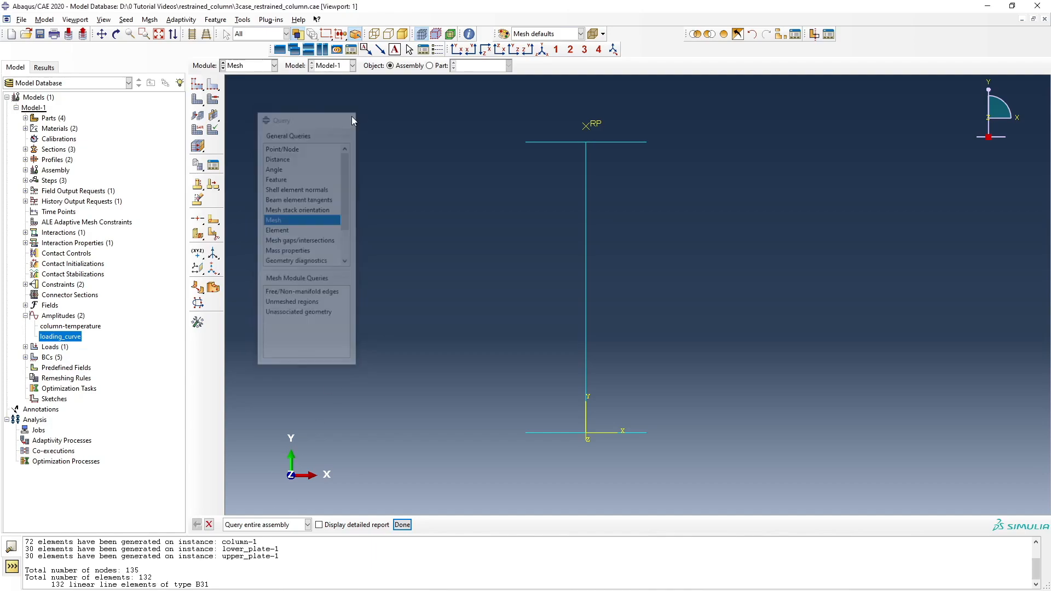
{"action": "left_click", "coordinate": [209, 526]}
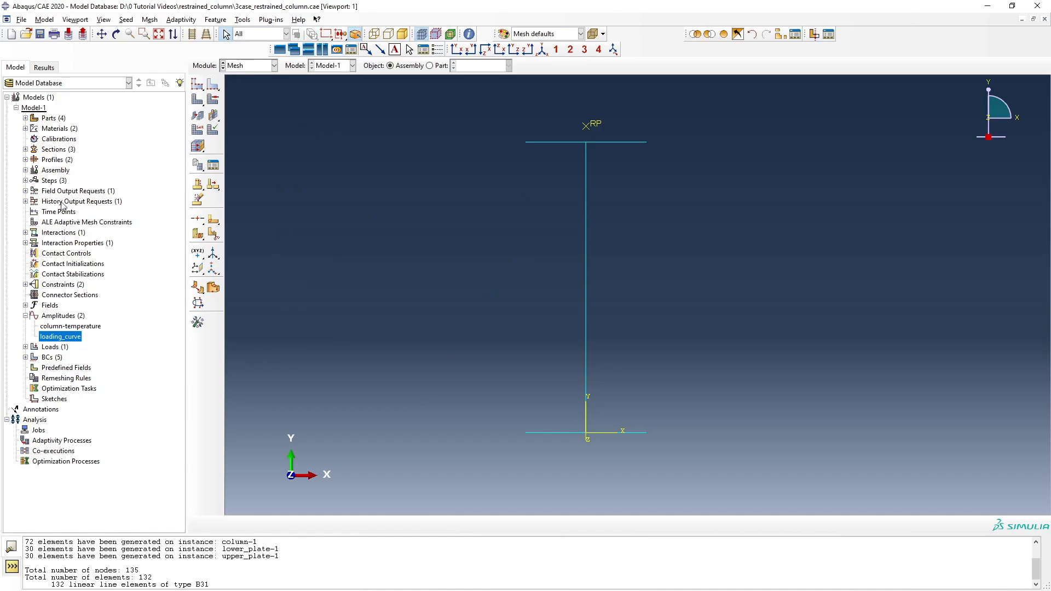
List the assembly's sets in the model tree and display the native mesh on the part instances
{"action": "left_click", "coordinate": [25, 170]}
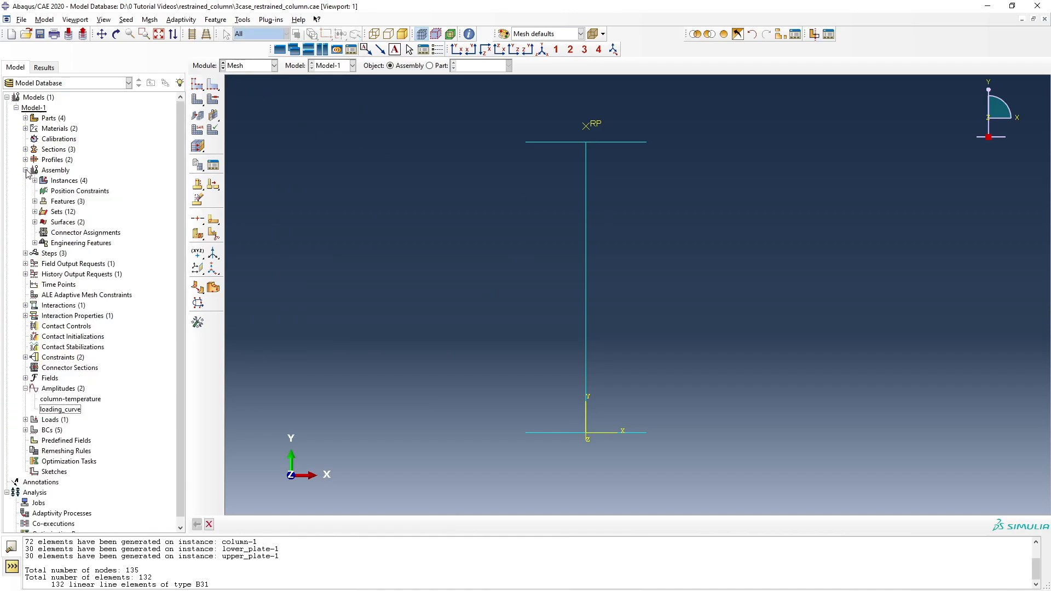
{"action": "left_click", "coordinate": [35, 212]}
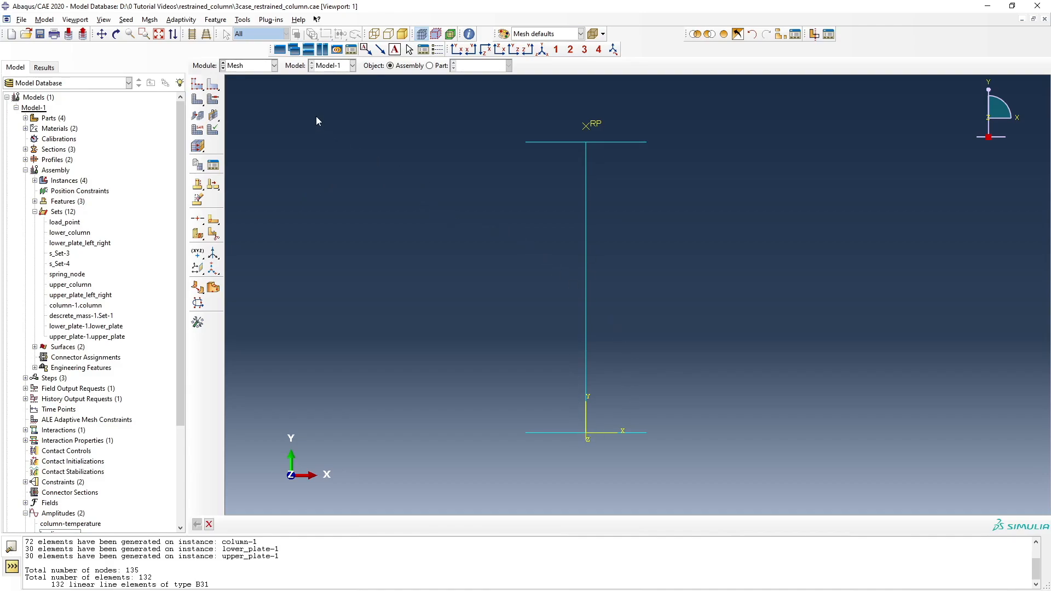
{"action": "left_click", "coordinate": [435, 33]}
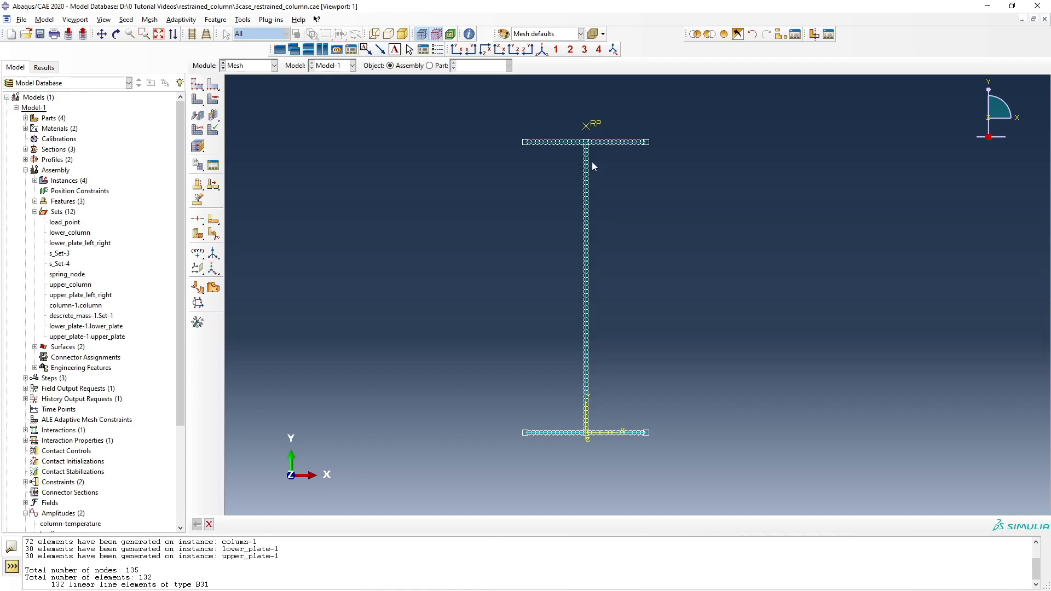
{"action": "scroll", "coordinate": [592, 158], "scroll_direction": "up", "scroll_amount": 3}
{"action": "scroll", "coordinate": [586, 142], "scroll_direction": "down", "scroll_amount": 3}
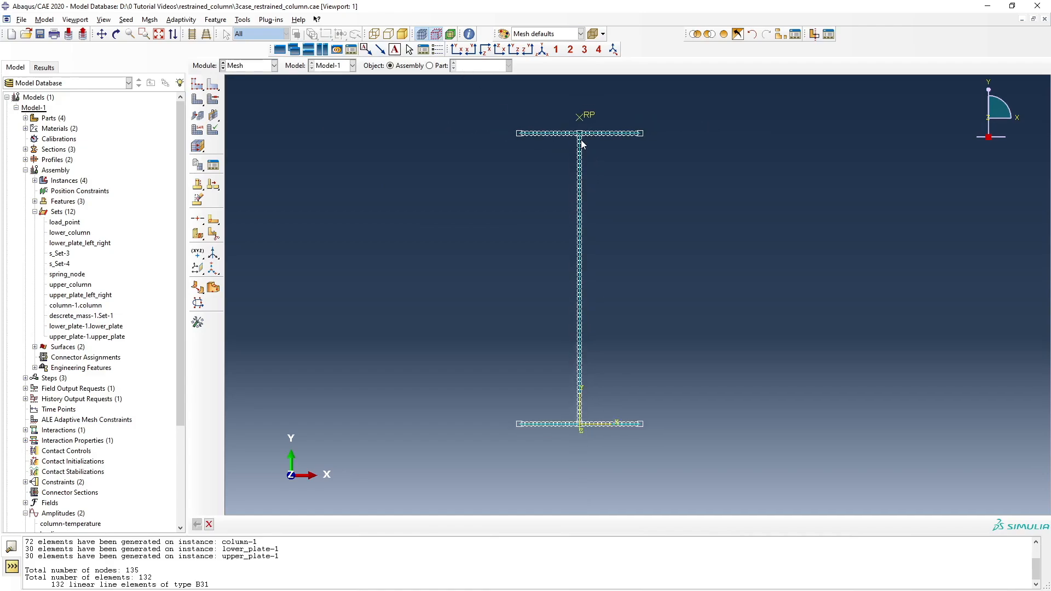
Create a node set named all_nodes containing every node of the column and both plates
{"action": "right_click", "coordinate": [58, 215]}
{"action": "left_click", "coordinate": [69, 231]}
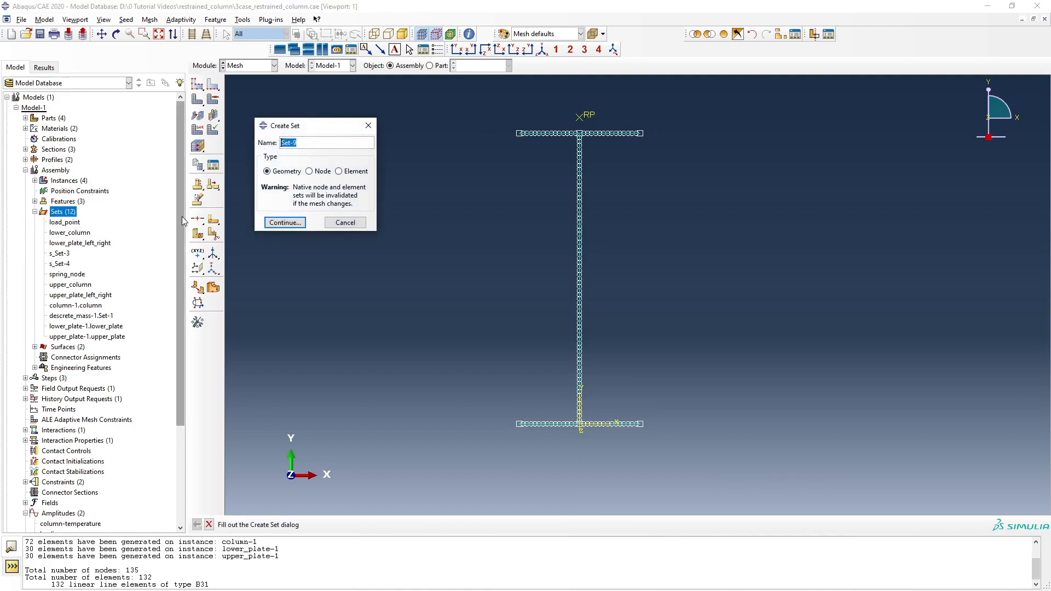
{"action": "type", "text": "a"}
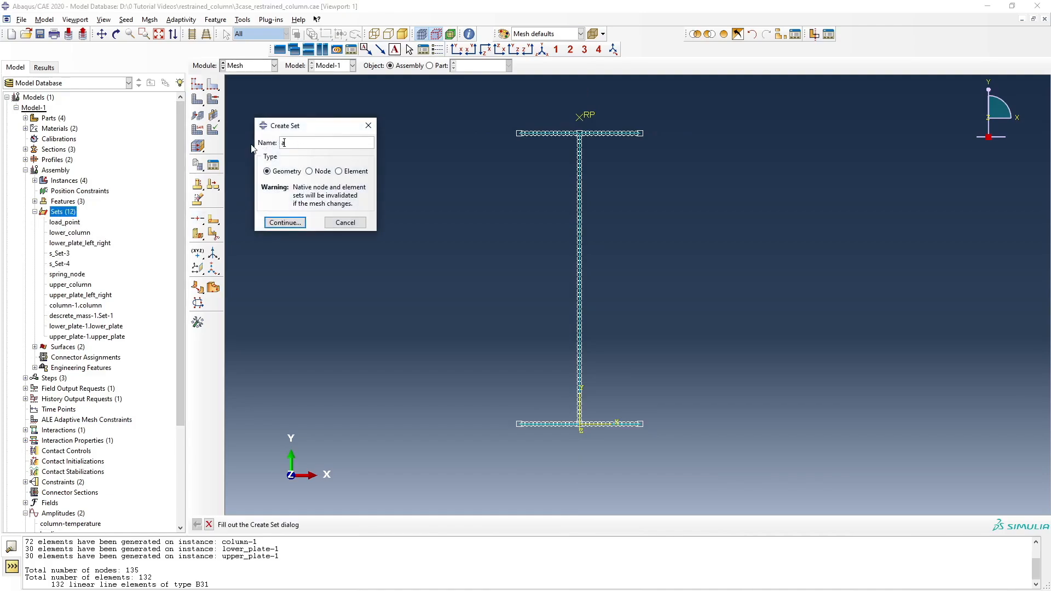
{"action": "type", "text": "ll_nodes"}
{"action": "left_click", "coordinate": [310, 172]}
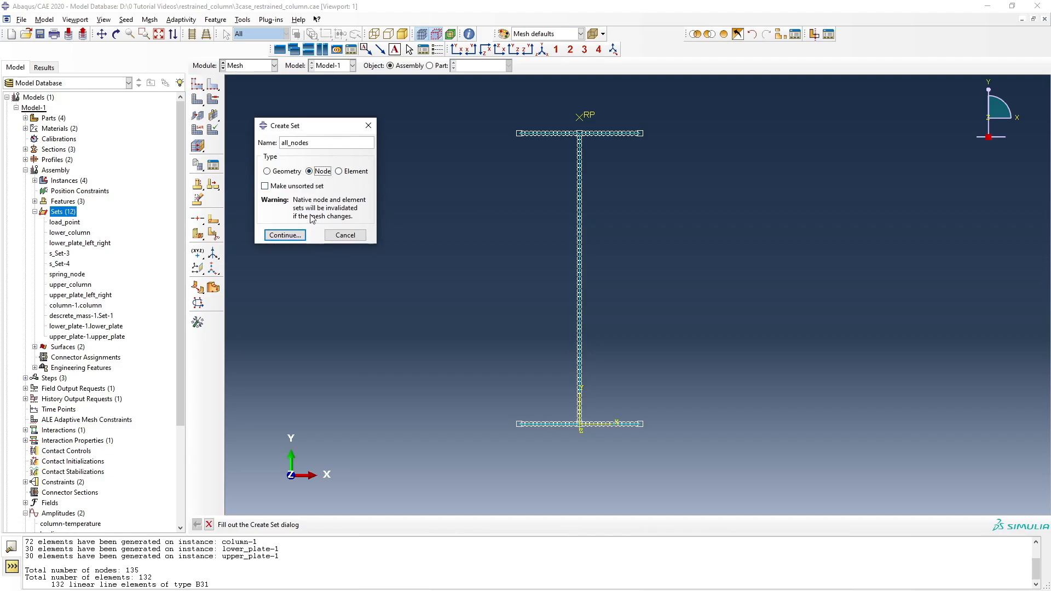
{"action": "left_click", "coordinate": [298, 235]}
{"action": "left_click_drag", "start_coordinate": [471, 102], "coordinate": [715, 460]}
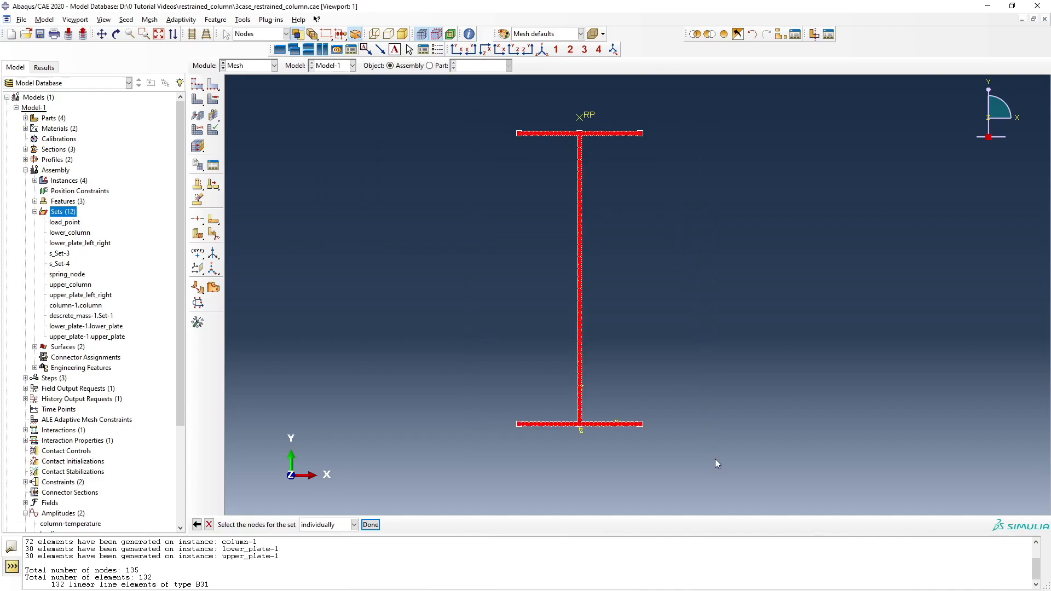
{"action": "left_click", "coordinate": [440, 281]}
{"action": "left_click_drag", "start_coordinate": [448, 99], "coordinate": [706, 474]}
{"action": "left_click", "coordinate": [370, 524]}
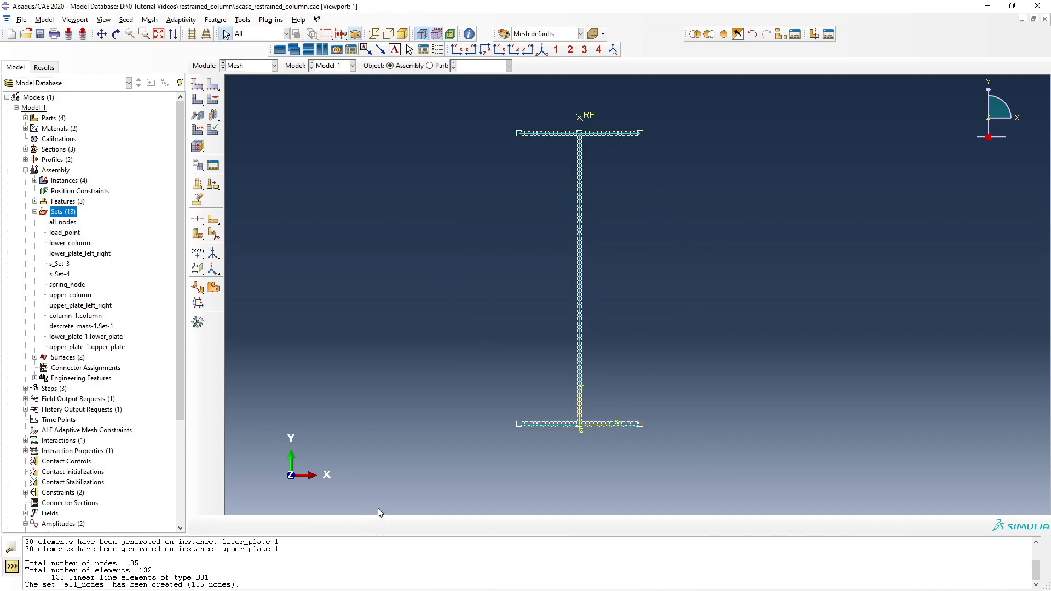
Start a new assembly set of type Node named heatzone
{"action": "left_click", "coordinate": [66, 223]}
{"action": "right_click", "coordinate": [62, 212]}
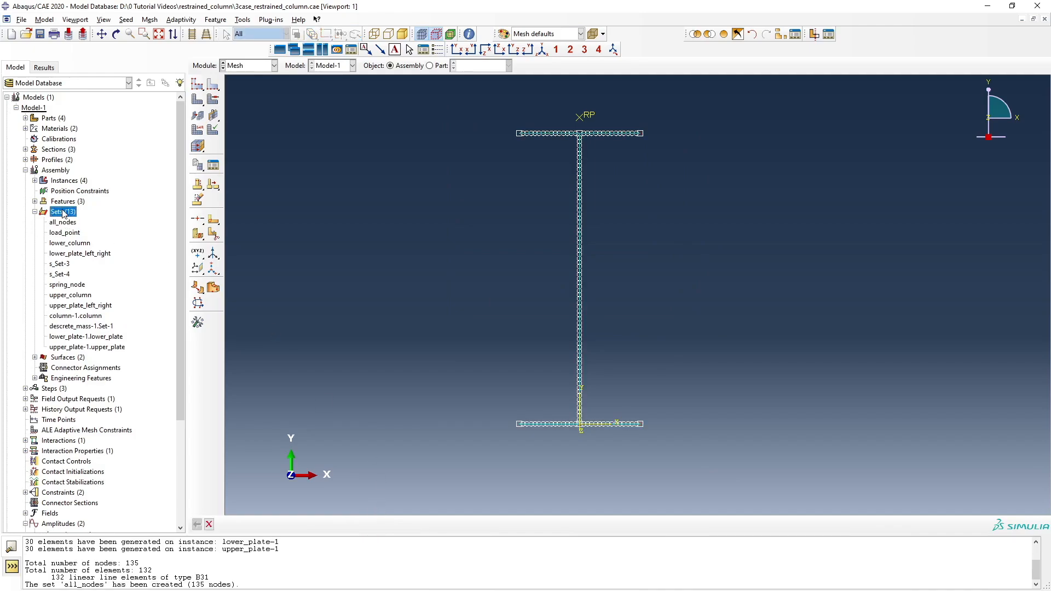
{"action": "left_click", "coordinate": [86, 228]}
{"action": "left_click_drag", "start_coordinate": [318, 143], "coordinate": [280, 144]}
{"action": "type", "text": "heatzone"}
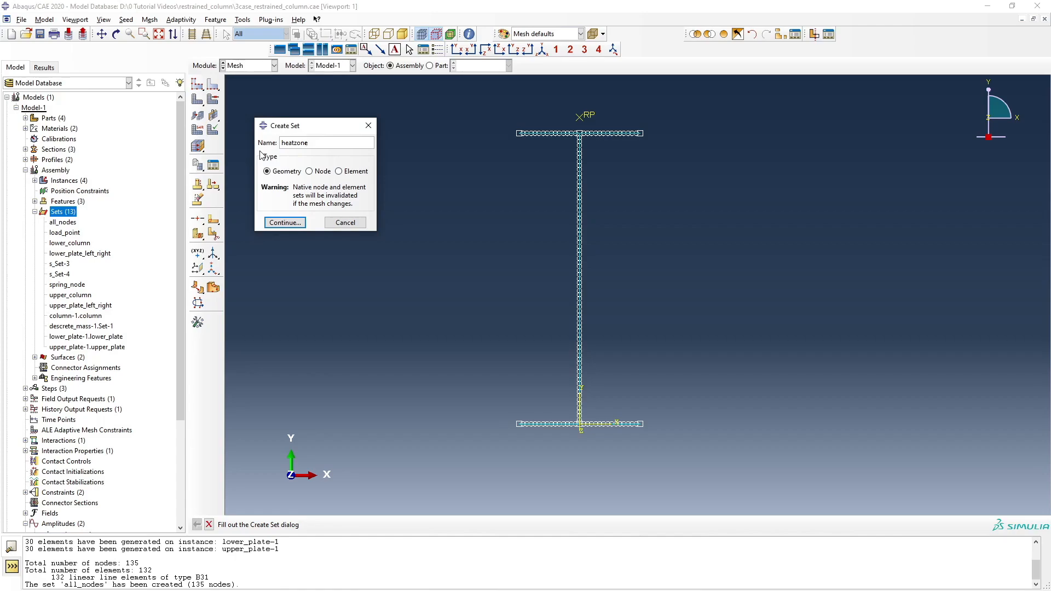
{"action": "left_click", "coordinate": [309, 171]}
{"action": "left_click", "coordinate": [296, 234]}
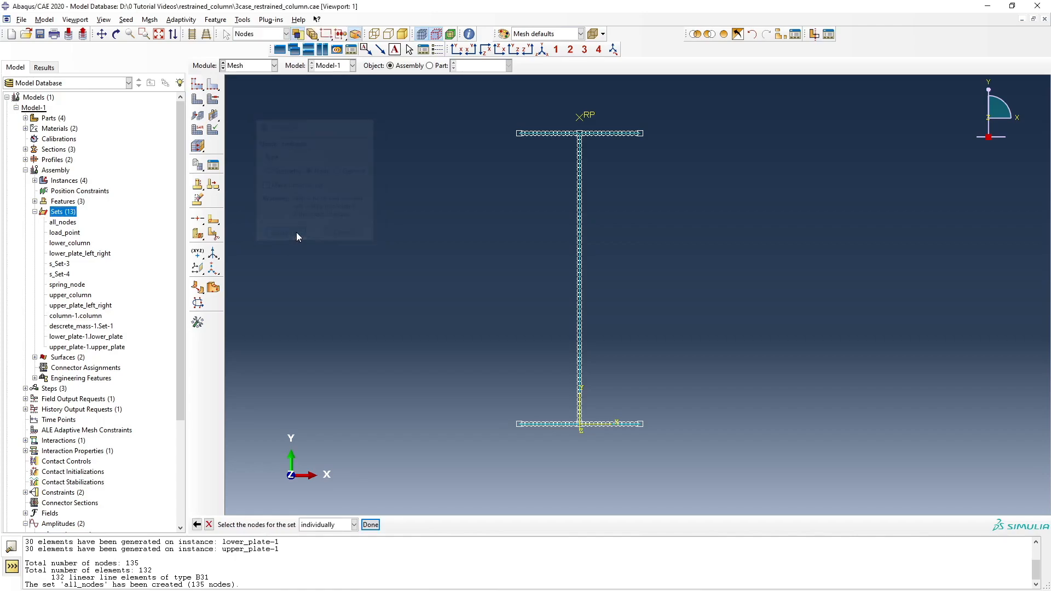
Add all column nodes between the two plates, excluding the end nodes at the plates, and complete the heatzone set
{"action": "scroll", "coordinate": [580, 138], "scroll_direction": "down", "scroll_amount": 3}
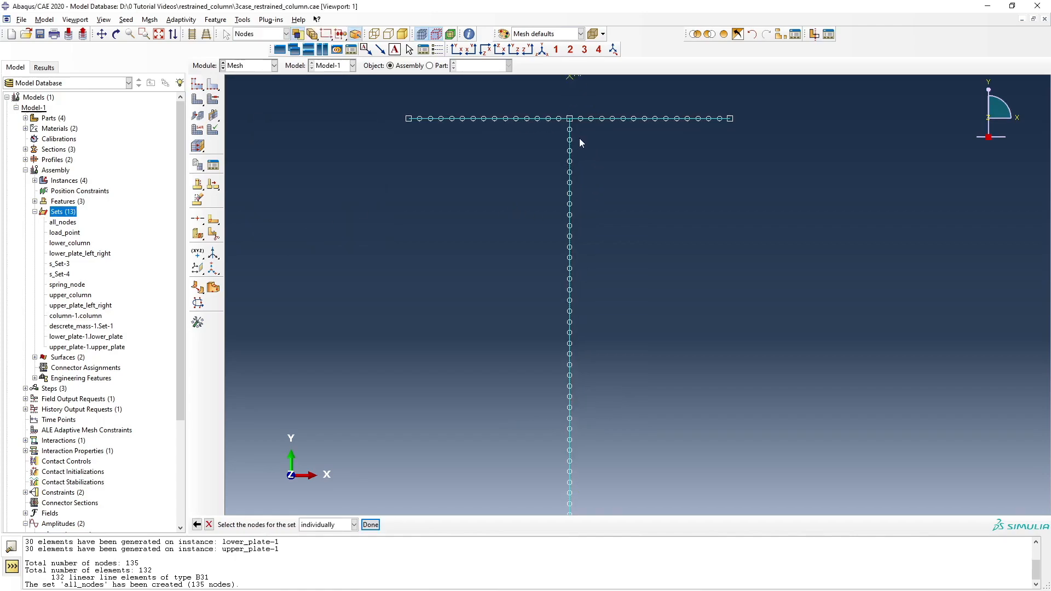
{"action": "scroll", "coordinate": [575, 134], "scroll_direction": "down", "scroll_amount": 2}
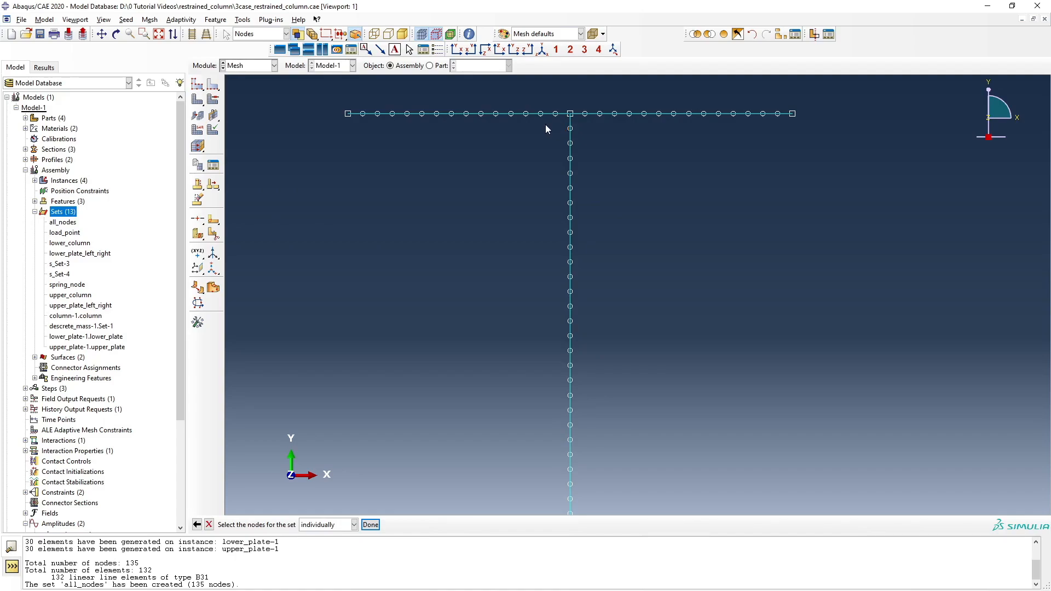
{"action": "left_click_drag", "start_coordinate": [544, 127], "coordinate": [609, 278]}
{"action": "scroll", "coordinate": [519, 182], "scroll_direction": "up", "scroll_amount": 5}
{"action": "left_click_drag", "start_coordinate": [483, 196], "coordinate": [613, 423], "text": "shift"}
{"action": "scroll", "coordinate": [510, 156], "scroll_direction": "up", "scroll_amount": 4}
{"action": "scroll", "coordinate": [505, 248], "scroll_direction": "down", "scroll_amount": 1}
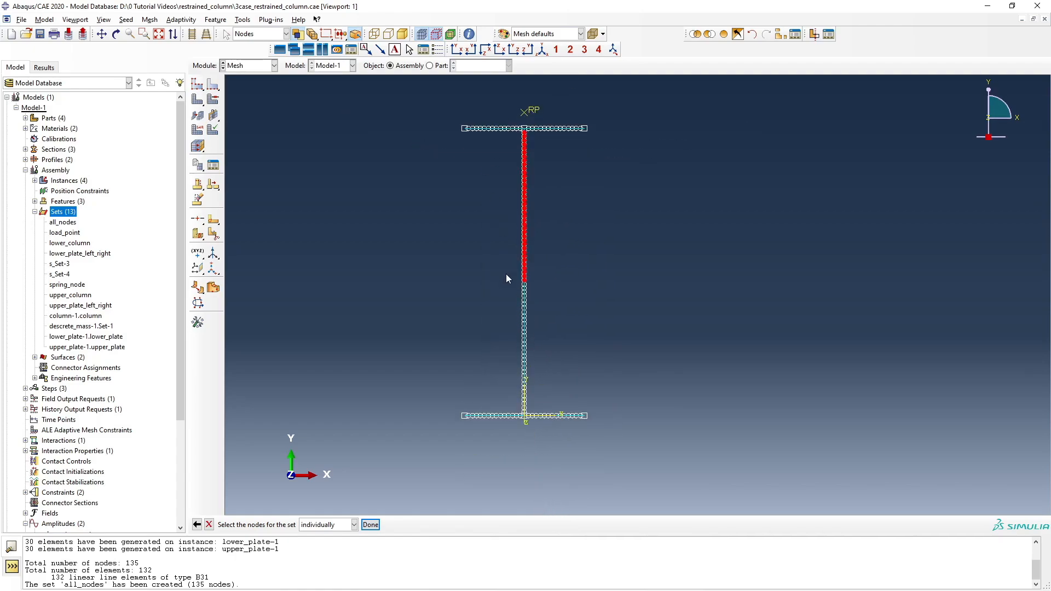
{"action": "left_click_drag", "start_coordinate": [484, 264], "coordinate": [574, 388], "text": "shift"}
{"action": "scroll", "coordinate": [515, 424], "scroll_direction": "down", "scroll_amount": 6}
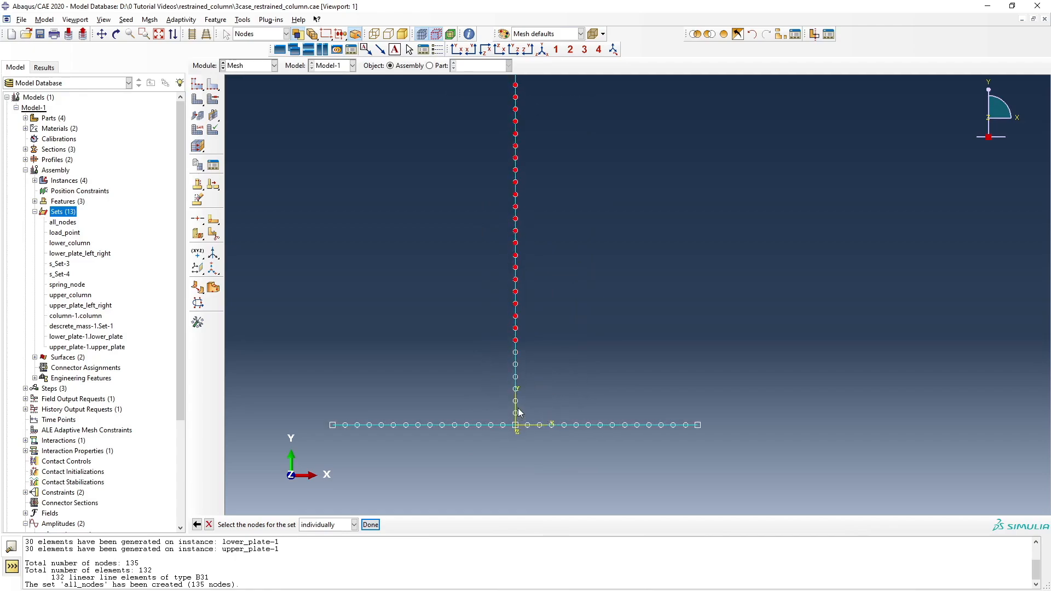
{"action": "left_click_drag", "start_coordinate": [477, 295], "coordinate": [566, 422], "text": "shift"}
{"action": "scroll", "coordinate": [602, 356], "scroll_direction": "up", "scroll_amount": 5}
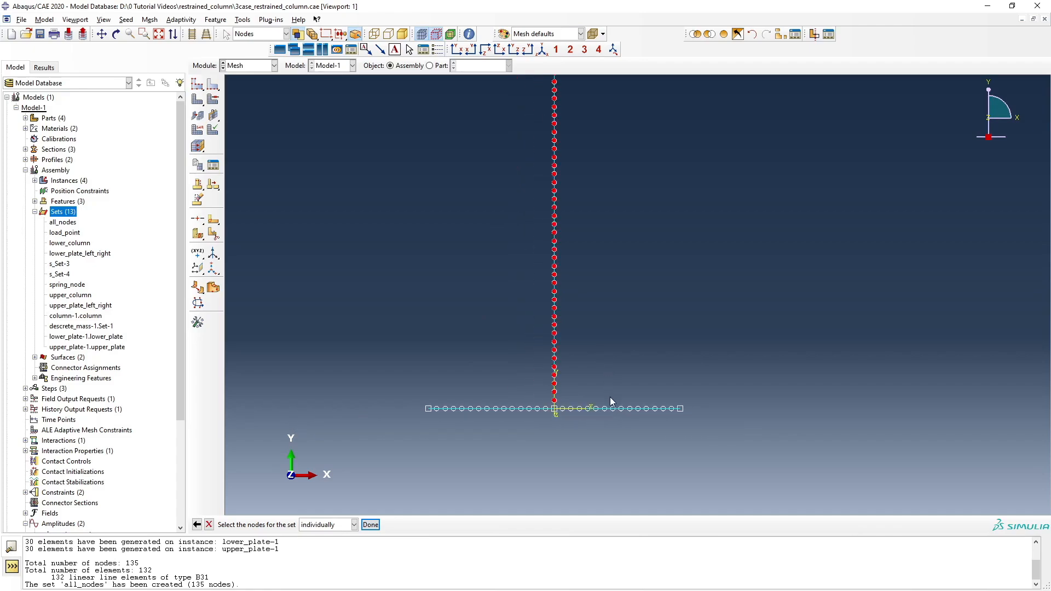
{"action": "left_click", "coordinate": [371, 525]}
{"action": "scroll", "coordinate": [532, 439], "scroll_direction": "up", "scroll_amount": 3}
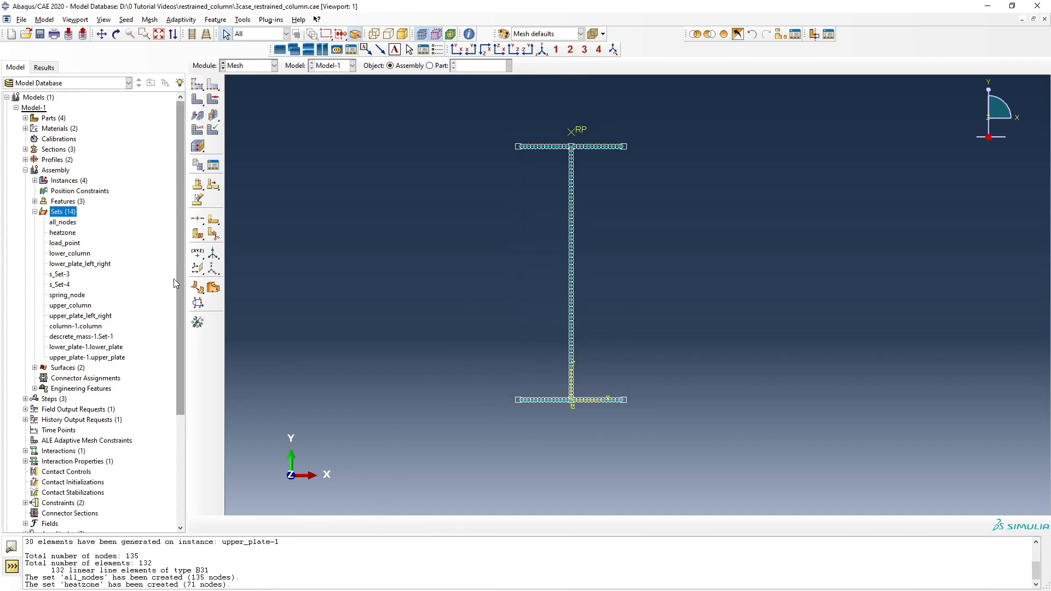
Hide the native mesh and highlight the all_nodes and heatzone sets to check their regions
{"action": "left_click", "coordinate": [437, 35]}
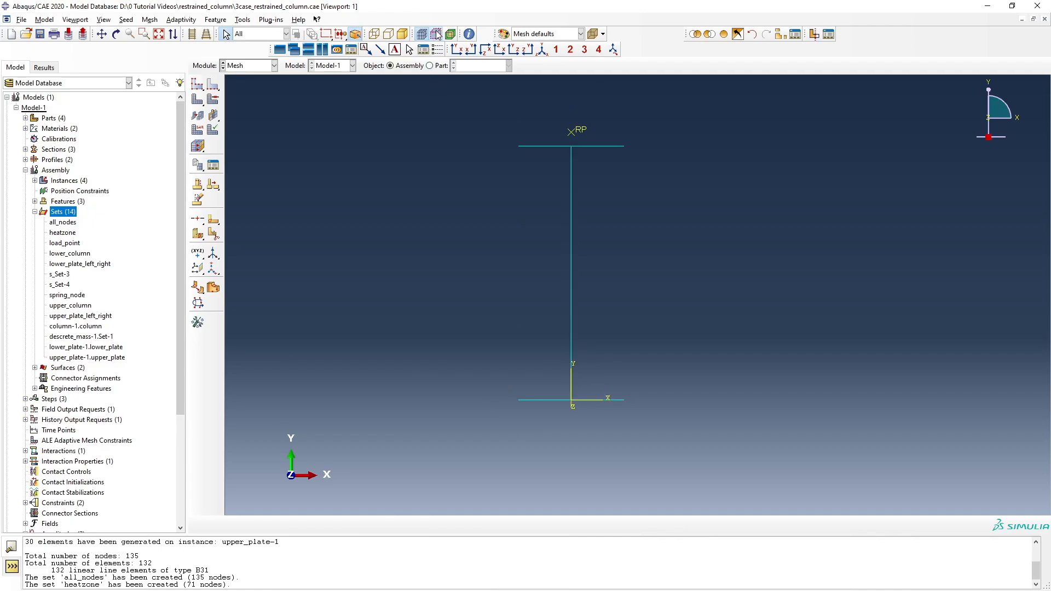
{"action": "left_click", "coordinate": [64, 225]}
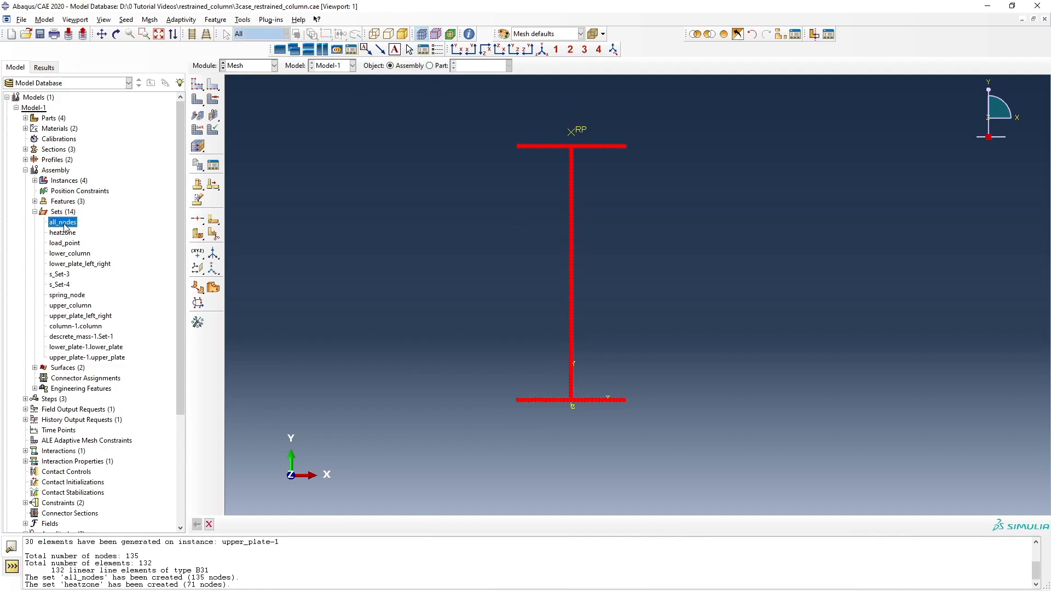
{"action": "left_click", "coordinate": [66, 234]}
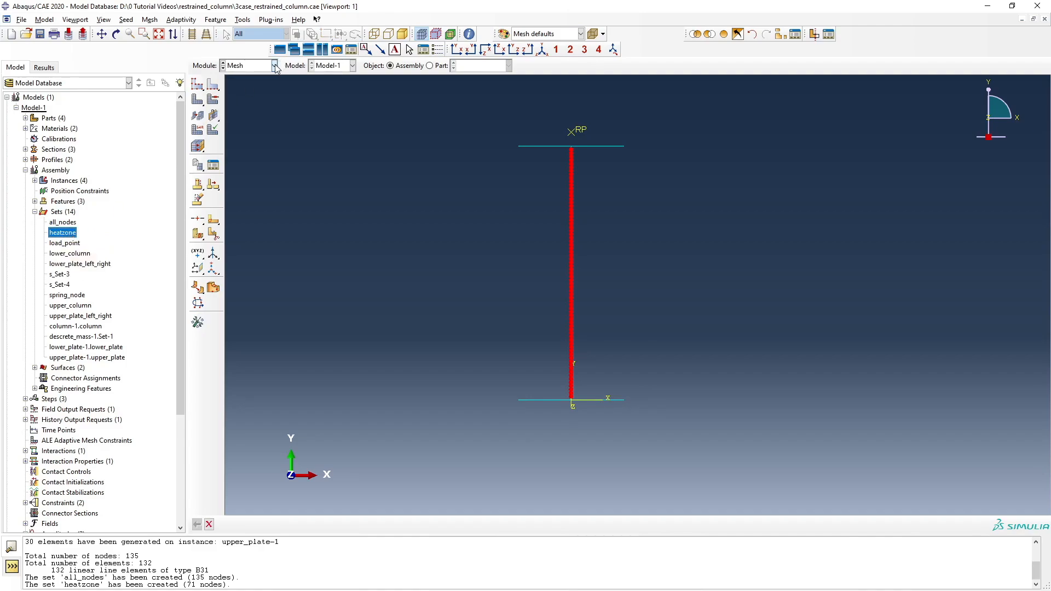
Switch to the Load module and start a Temperature predefined field named intial_temp in the Initial step
{"action": "left_click", "coordinate": [241, 67]}
{"action": "left_click", "coordinate": [246, 130]}
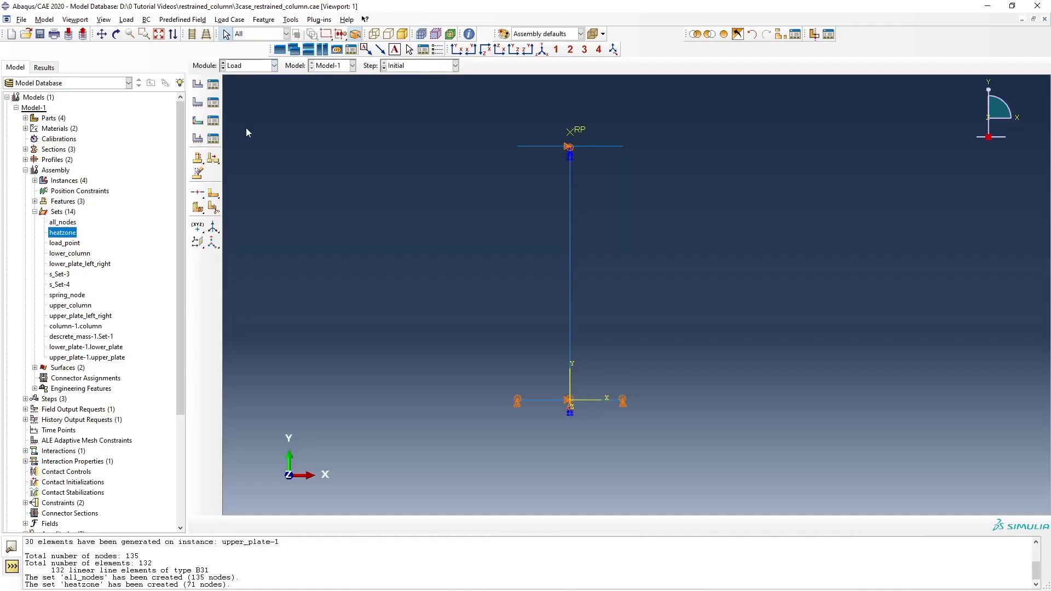
{"action": "left_click", "coordinate": [198, 124]}
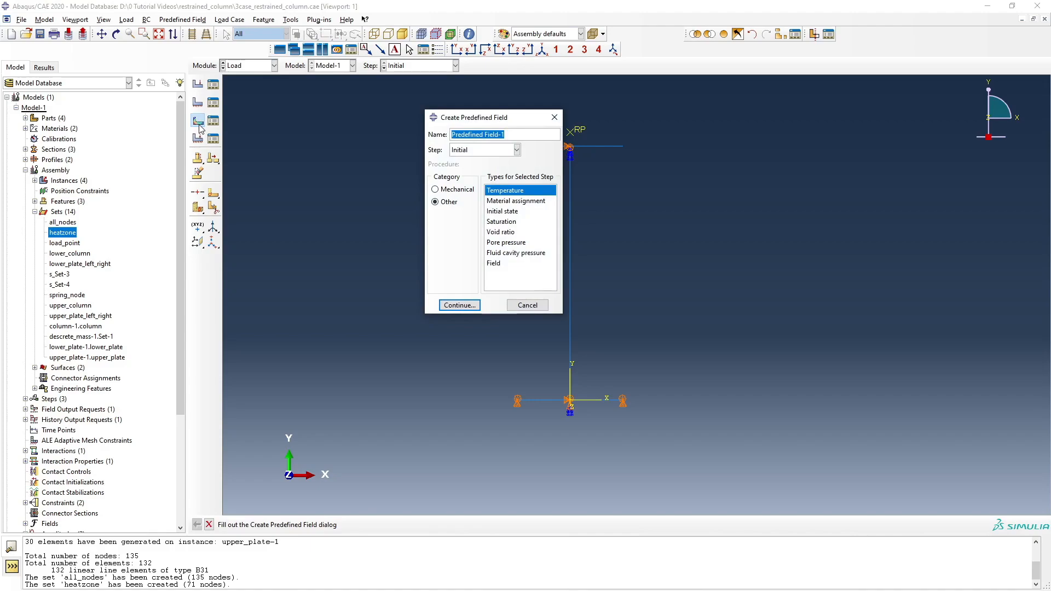
{"action": "left_click_drag", "start_coordinate": [518, 134], "coordinate": [431, 142]}
{"action": "type", "text": "intial_temp"}
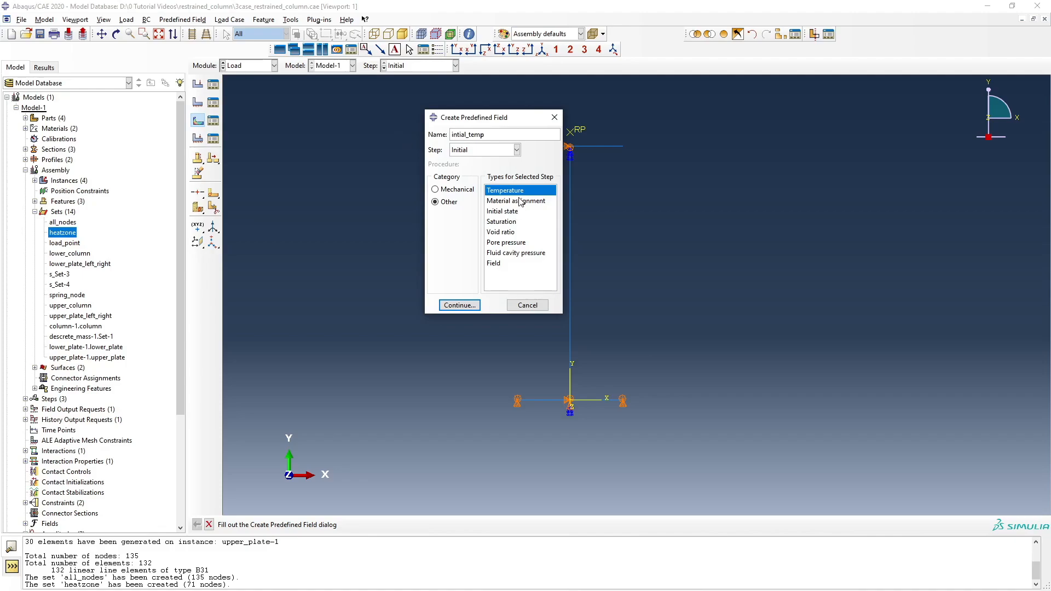
{"action": "left_click", "coordinate": [463, 308]}
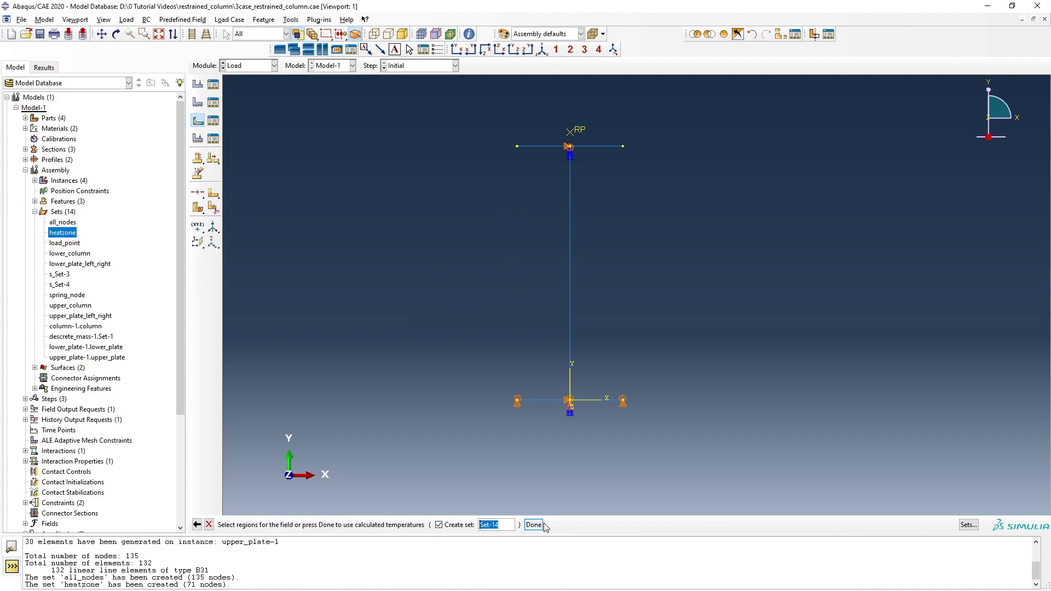
Apply the temperature field to the all_nodes set with selections highlighted, fill in its magnitude and accept the field
{"action": "left_click", "coordinate": [973, 527]}
{"action": "left_click", "coordinate": [159, 131]}
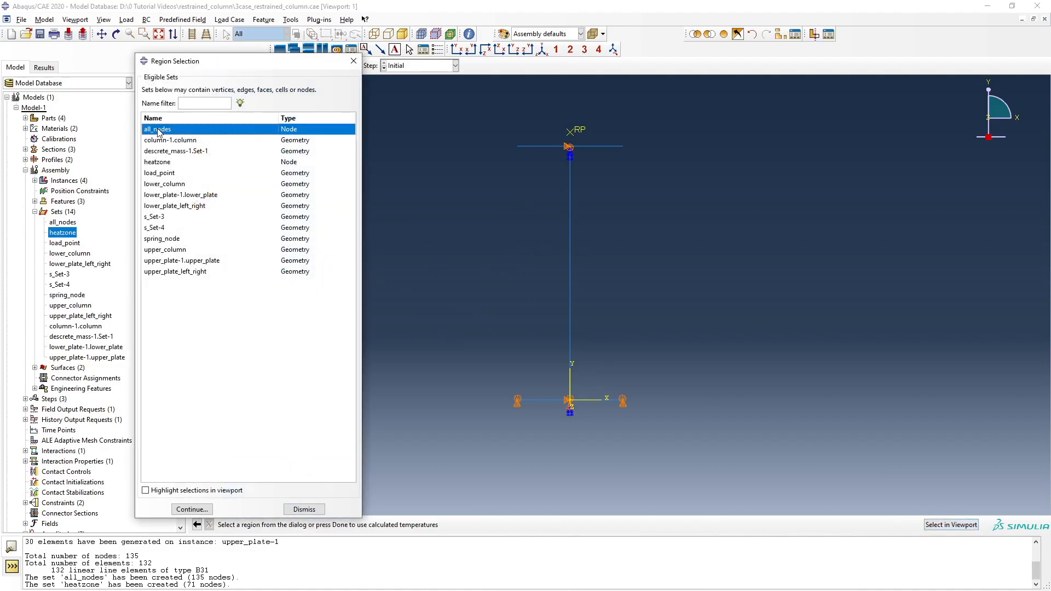
{"action": "left_click", "coordinate": [162, 491]}
{"action": "left_click", "coordinate": [192, 510]}
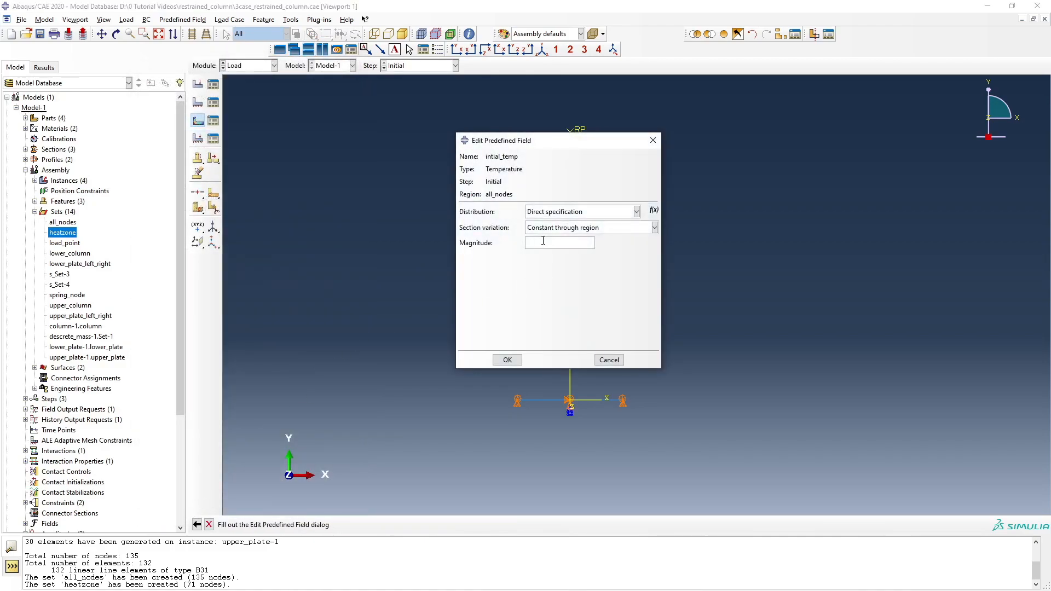
{"action": "left_click", "coordinate": [543, 246]}
{"action": "left_click", "coordinate": [508, 359]}
{"action": "scroll", "coordinate": [535, 144], "scroll_direction": "down", "scroll_amount": 5}
{"action": "scroll", "coordinate": [479, 104], "scroll_direction": "up", "scroll_amount": 3}
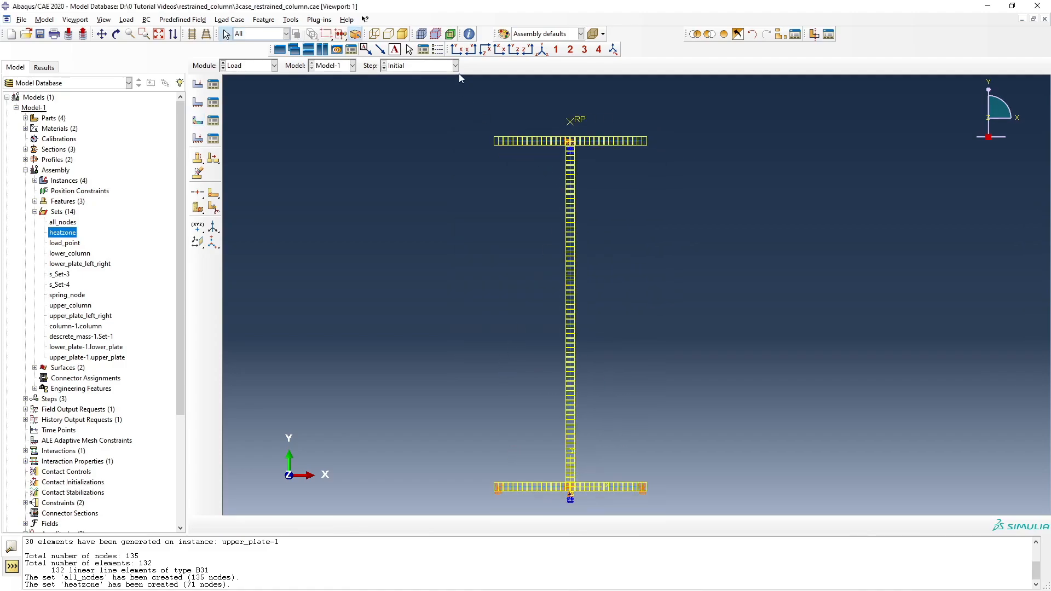
Start a Temperature predefined field named fire_heating in the fire_heating step
{"action": "scroll", "coordinate": [495, 442], "scroll_direction": "down", "scroll_amount": 3}
{"action": "scroll", "coordinate": [571, 353], "scroll_direction": "up", "scroll_amount": 3}
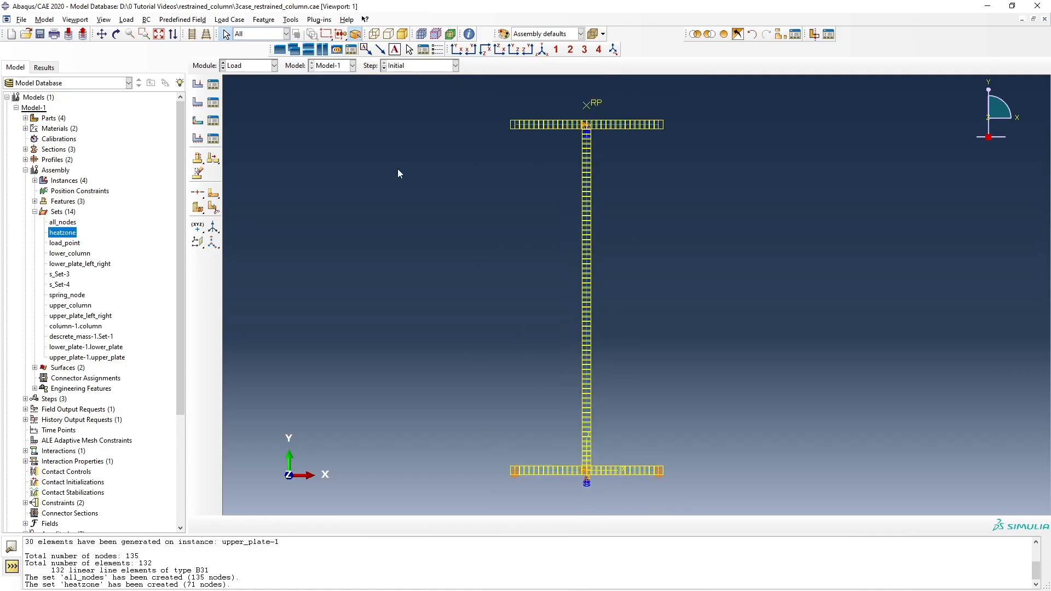
{"action": "scroll", "coordinate": [507, 117], "scroll_direction": "up", "scroll_amount": 5}
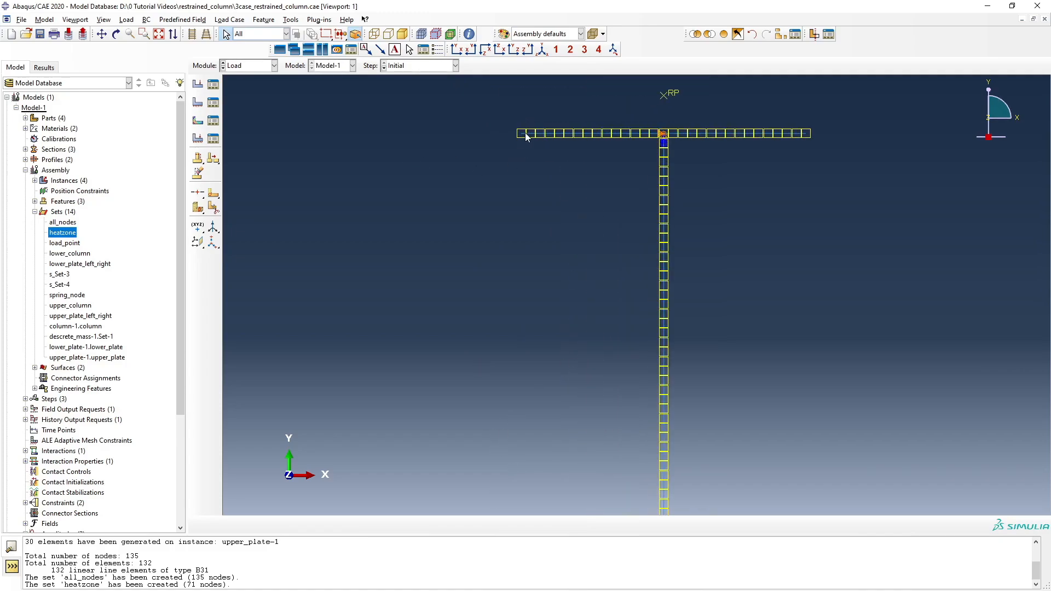
{"action": "scroll", "coordinate": [438, 148], "scroll_direction": "down", "scroll_amount": 3}
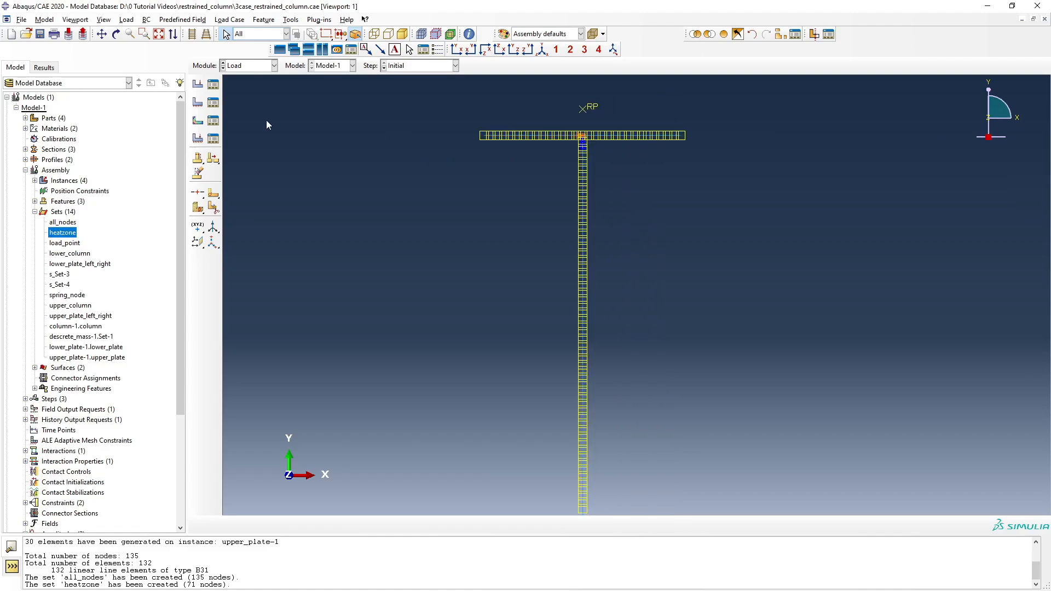
{"action": "left_click", "coordinate": [198, 127]}
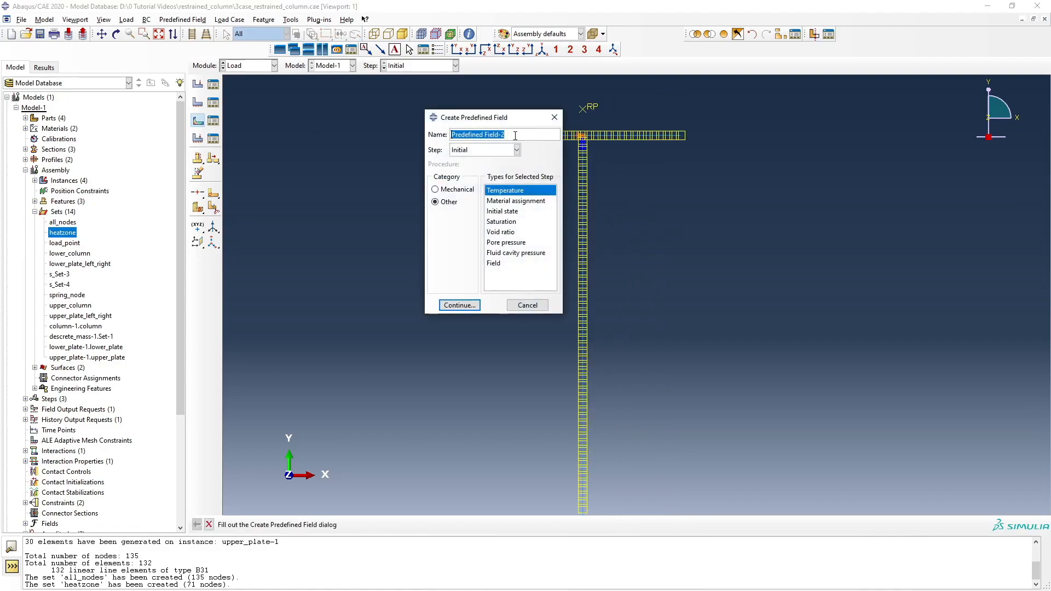
{"action": "type", "text": "fire_heating"}
{"action": "left_click", "coordinate": [467, 153]}
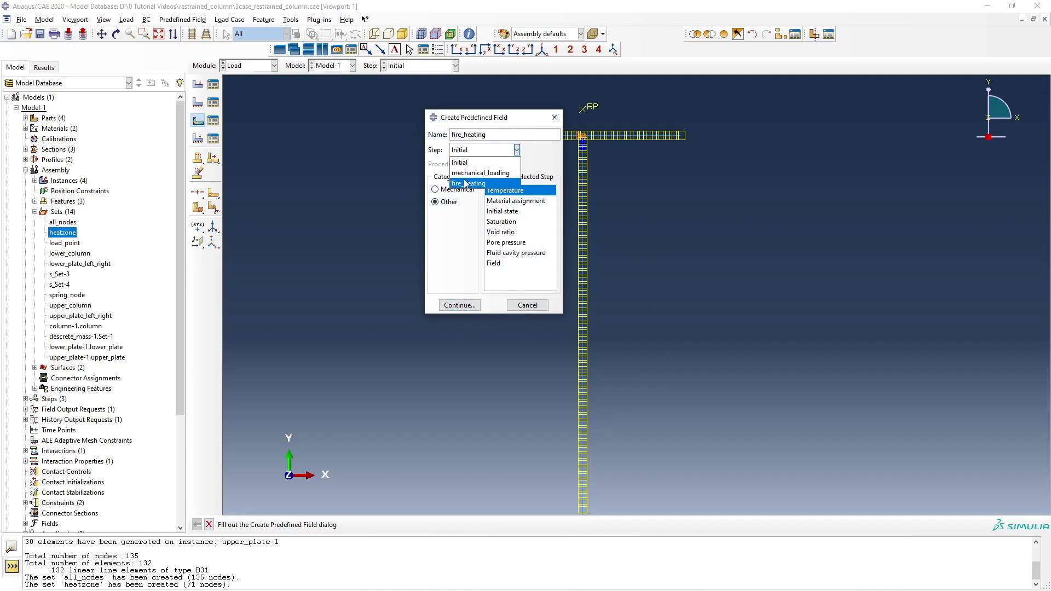
{"action": "left_click", "coordinate": [467, 182]}
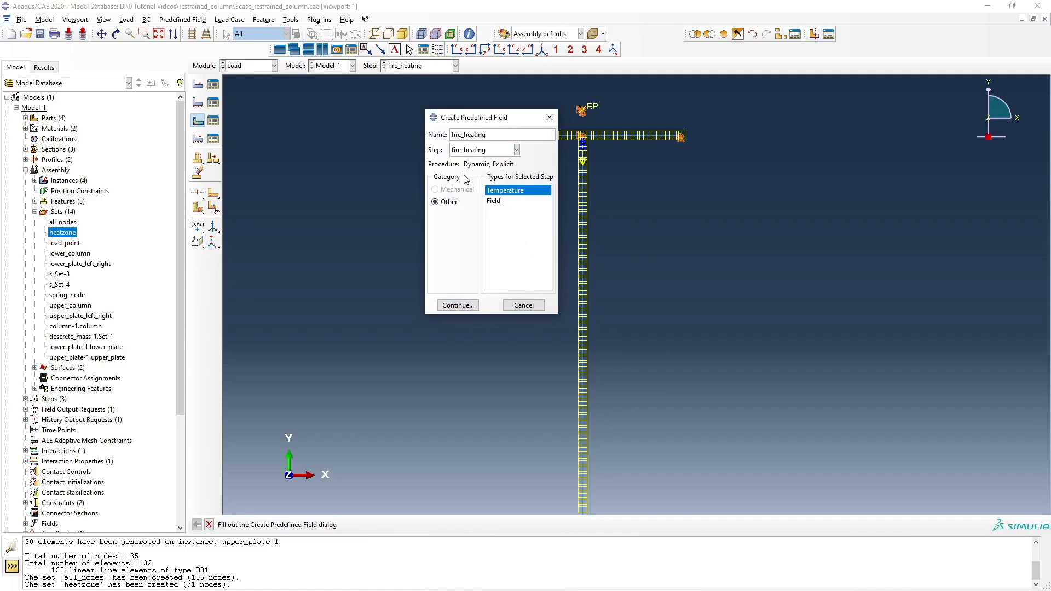
{"action": "left_click", "coordinate": [458, 306]}
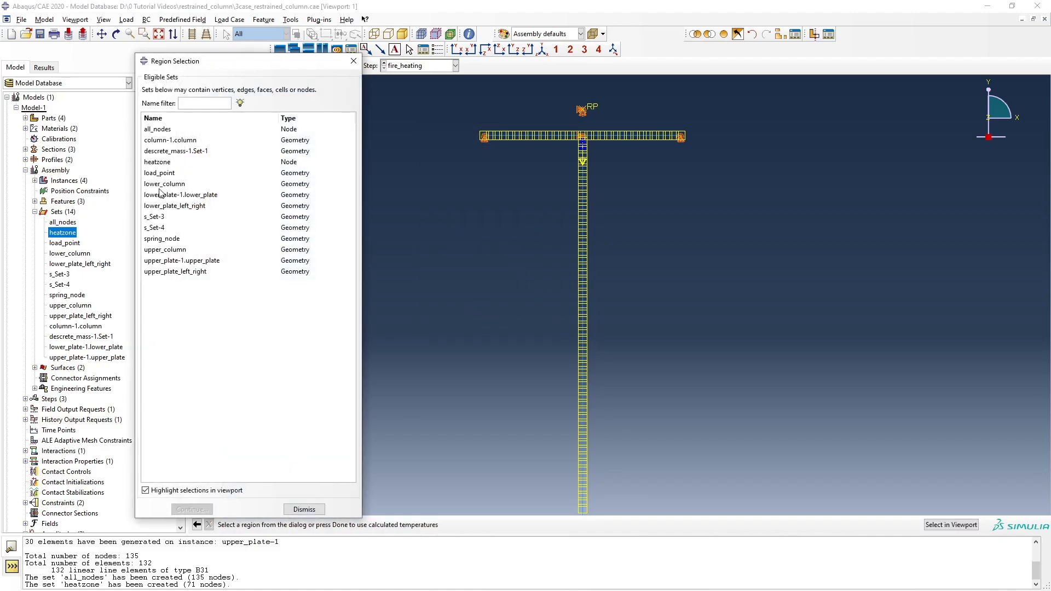
Apply the fire_heating field to the heatzone set with magnitude 1 and the column-temperature amplitude, and accept it
{"action": "left_click", "coordinate": [165, 162]}
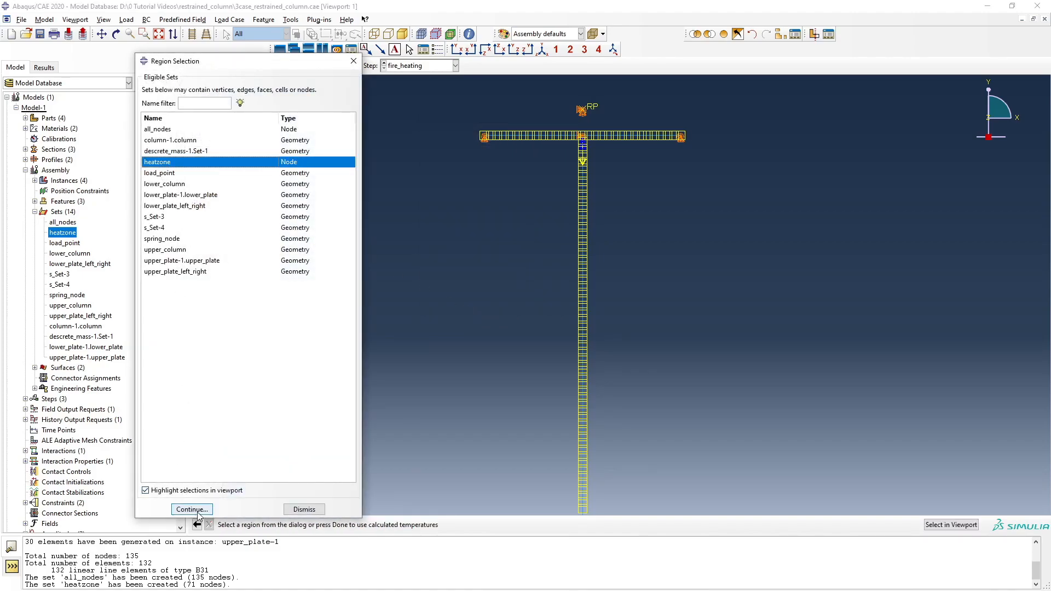
{"action": "left_click", "coordinate": [192, 510]}
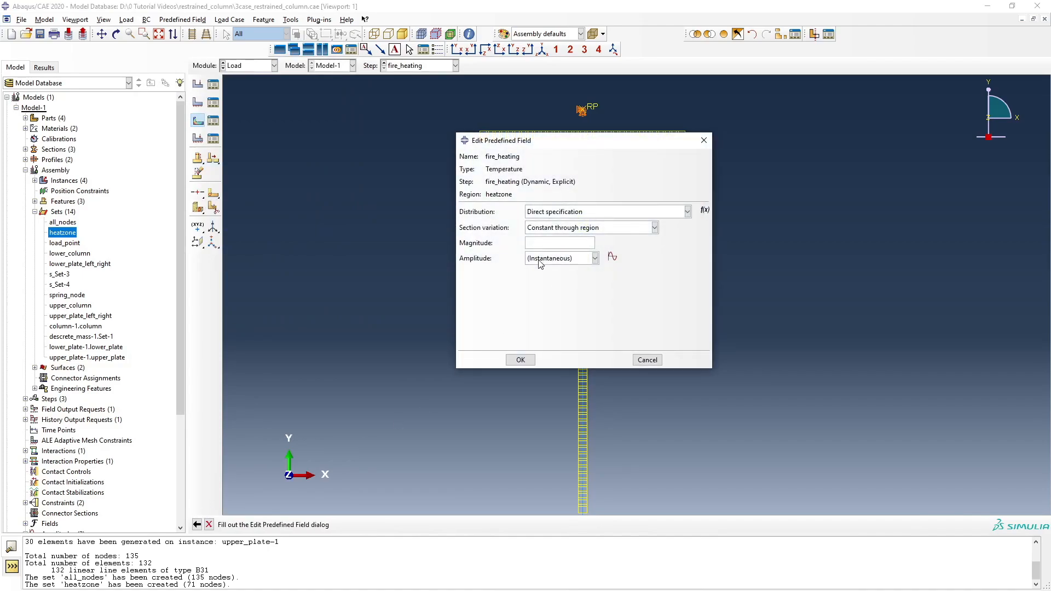
{"action": "left_click", "coordinate": [584, 261]}
{"action": "left_click", "coordinate": [585, 262]}
{"action": "left_click", "coordinate": [571, 260]}
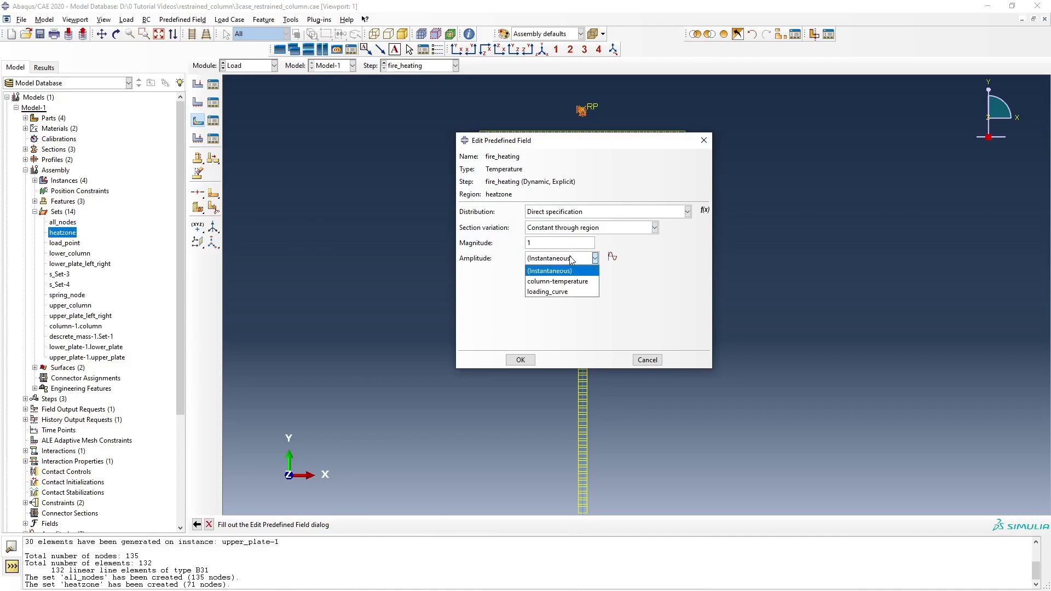
{"action": "left_click", "coordinate": [558, 281]}
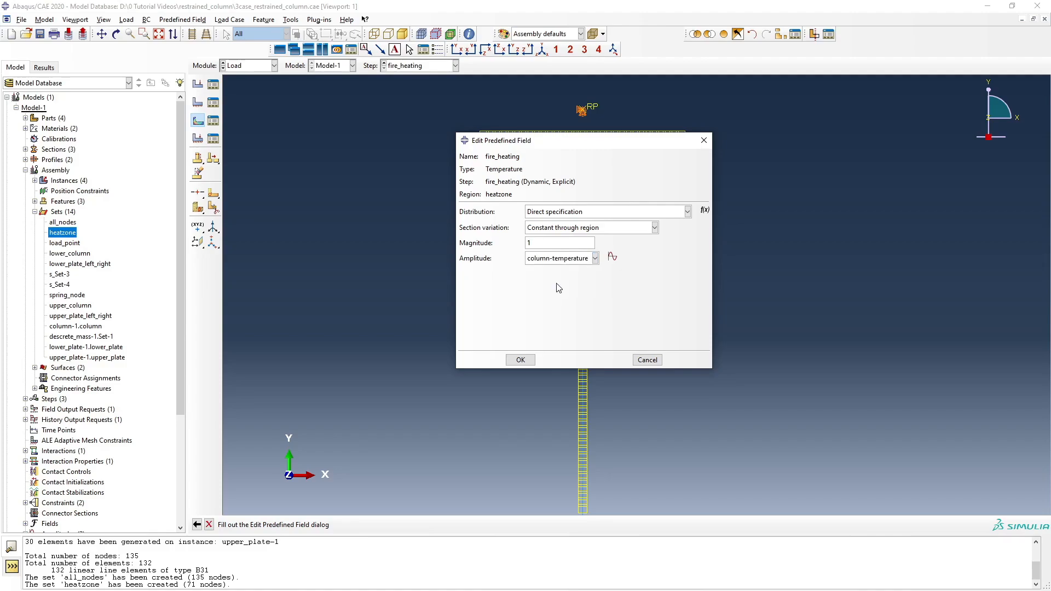
{"action": "left_click", "coordinate": [521, 360]}
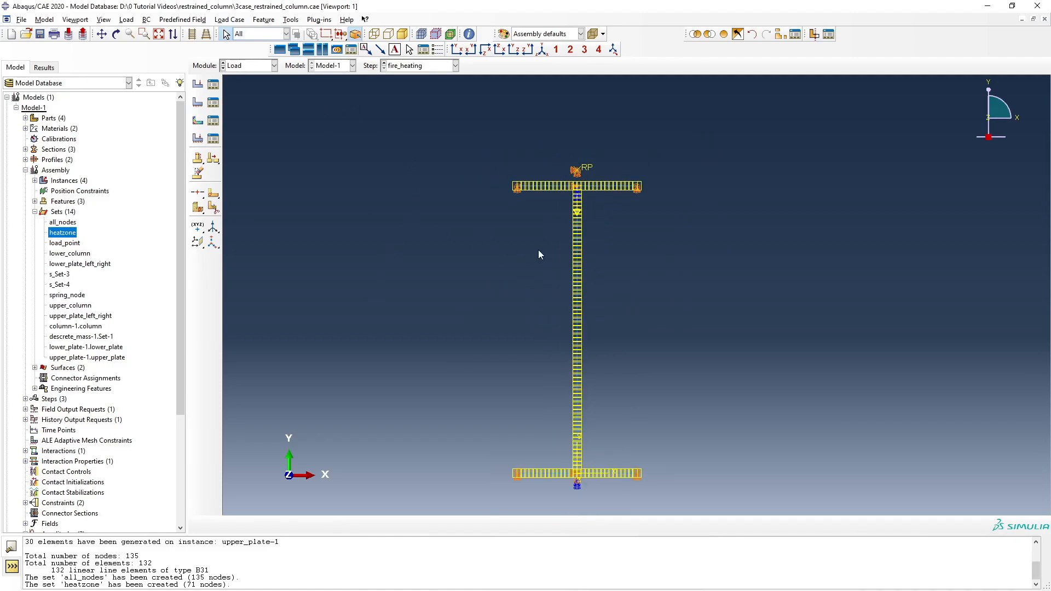
In the Property module, set the column beam section's temperature variation to Linear by gradients
{"action": "left_click", "coordinate": [267, 66]}
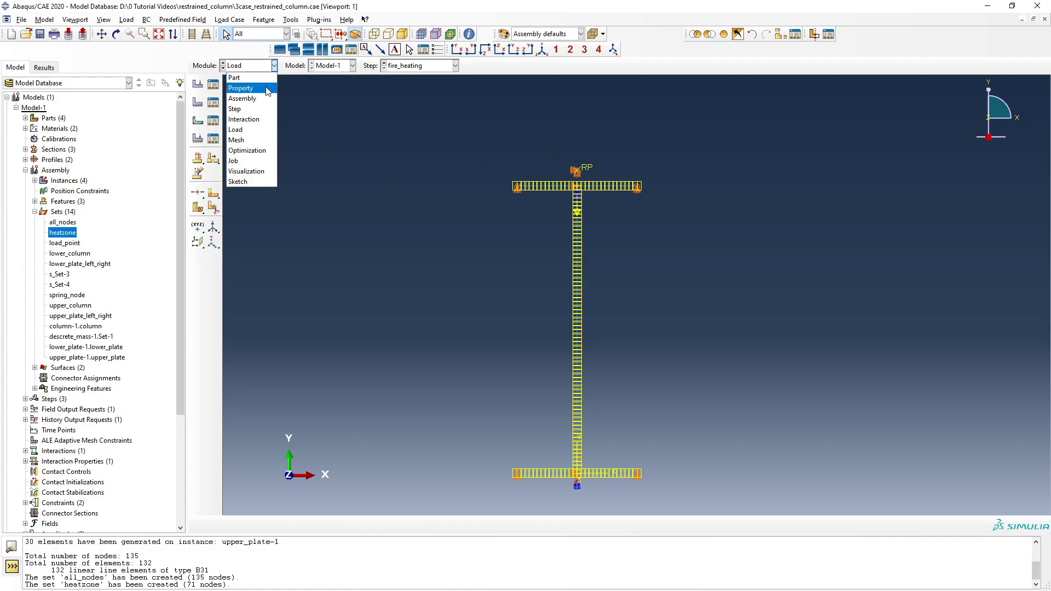
{"action": "left_click", "coordinate": [264, 88]}
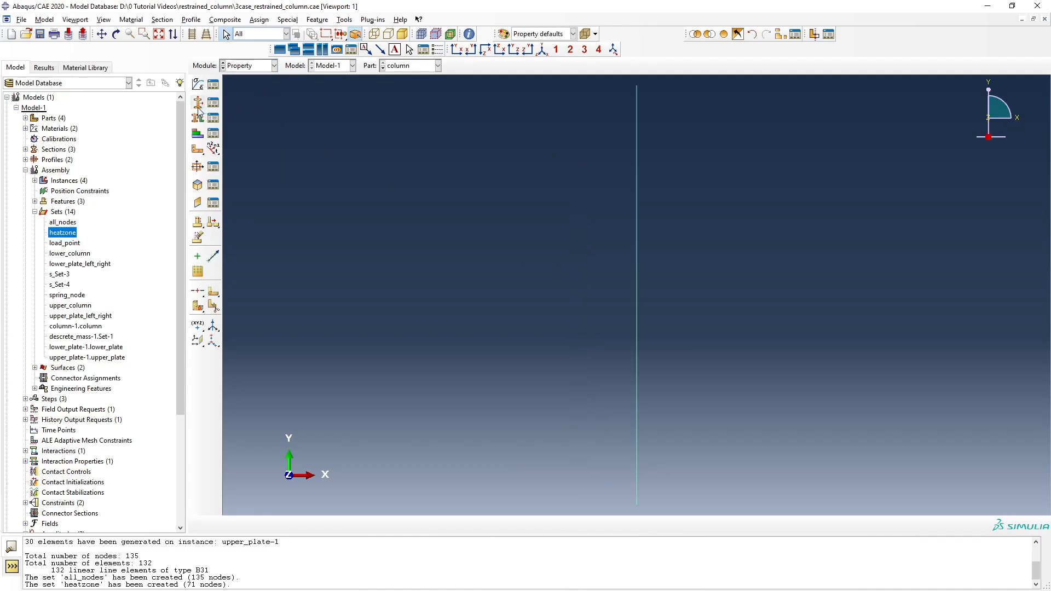
{"action": "left_click", "coordinate": [198, 104]}
{"action": "left_click", "coordinate": [497, 275]}
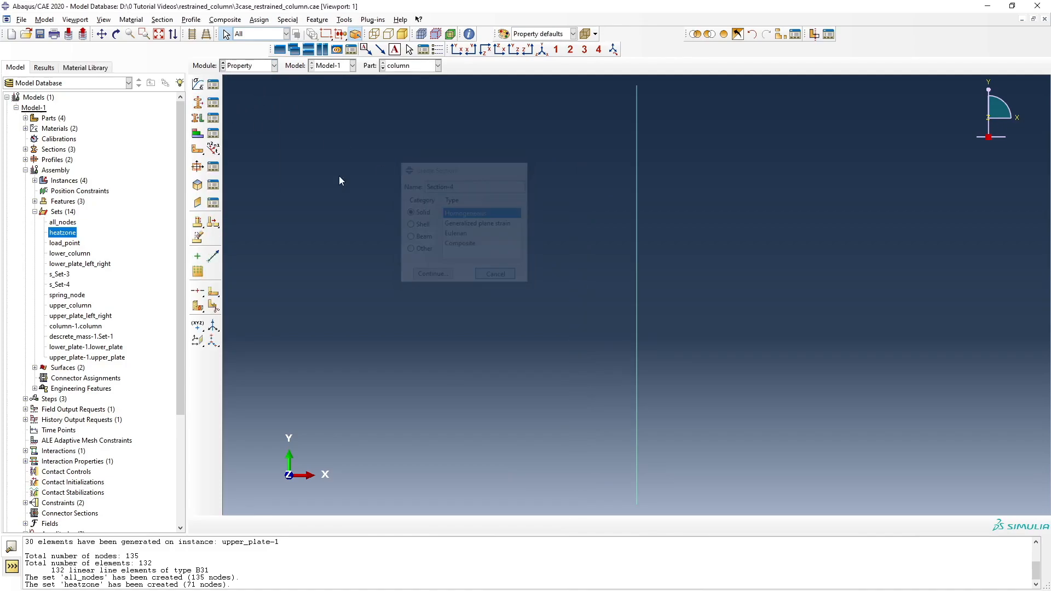
{"action": "left_click", "coordinate": [216, 104]}
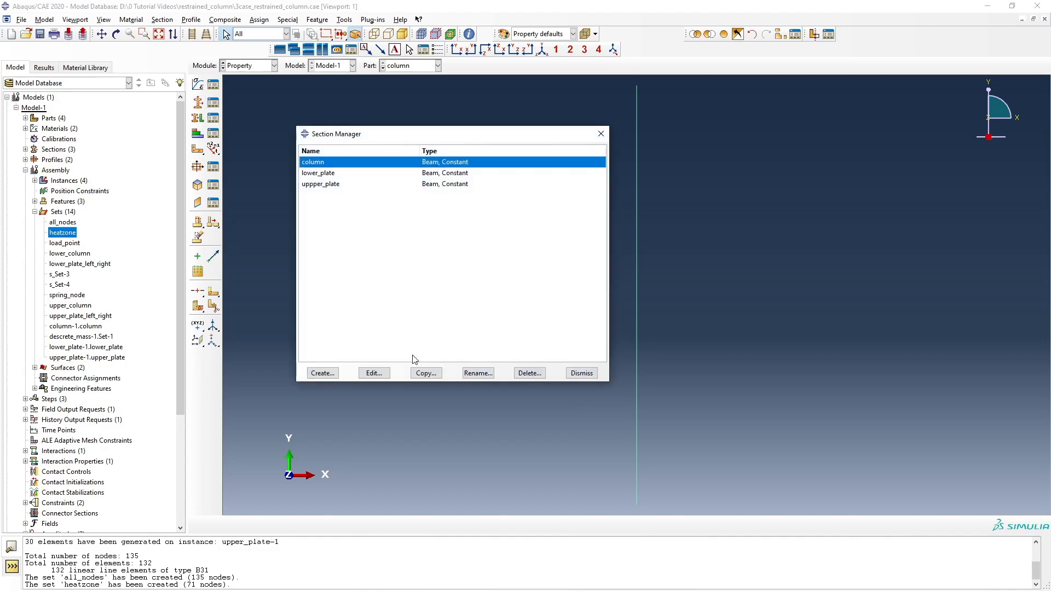
{"action": "left_click", "coordinate": [375, 374]}
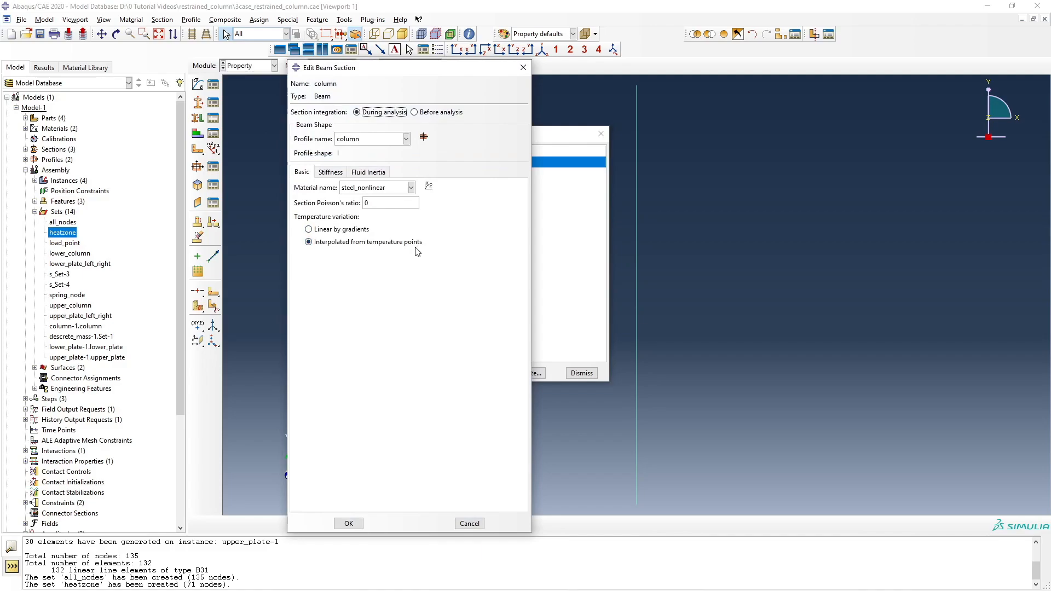
{"action": "left_click", "coordinate": [349, 230]}
{"action": "left_click", "coordinate": [349, 524]}
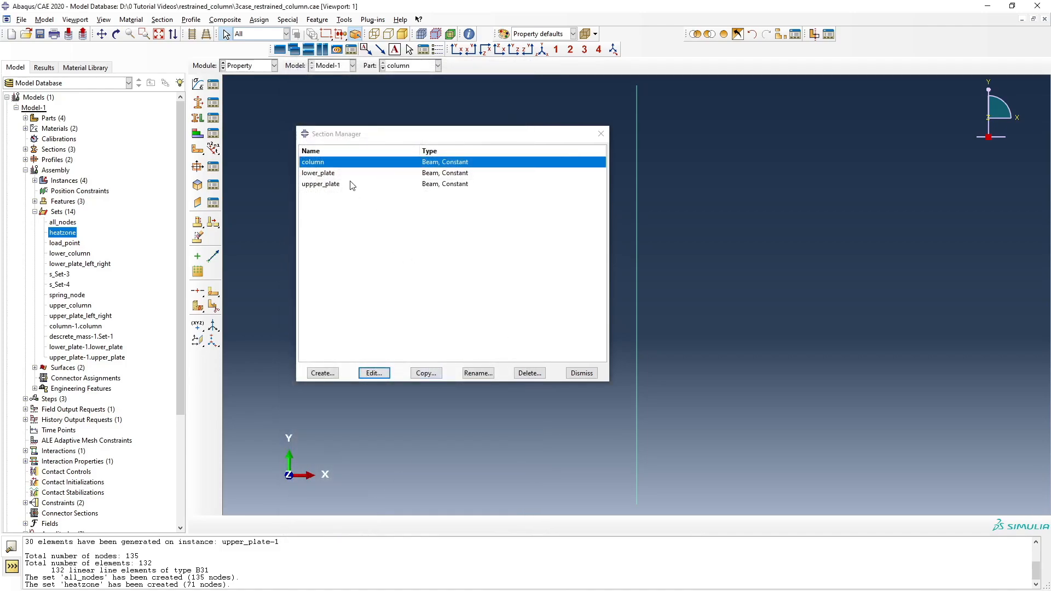
Check the temperature variation settings of the lower_plate and uppper_plate beam sections and close the section manager
{"action": "left_click", "coordinate": [330, 174]}
{"action": "left_click", "coordinate": [374, 374]}
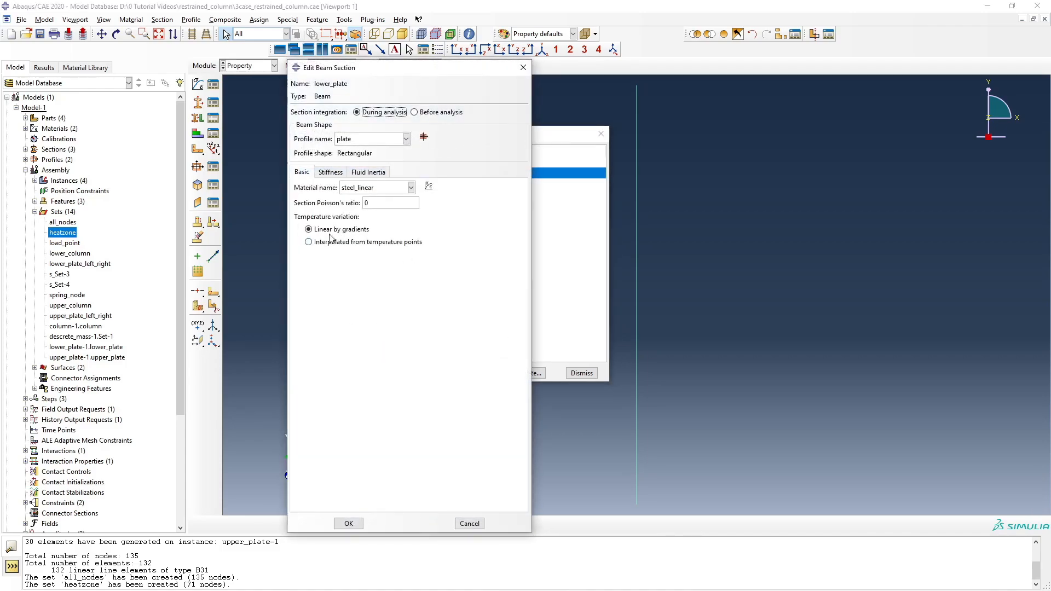
{"action": "left_click", "coordinate": [355, 527]}
{"action": "left_click", "coordinate": [331, 185]}
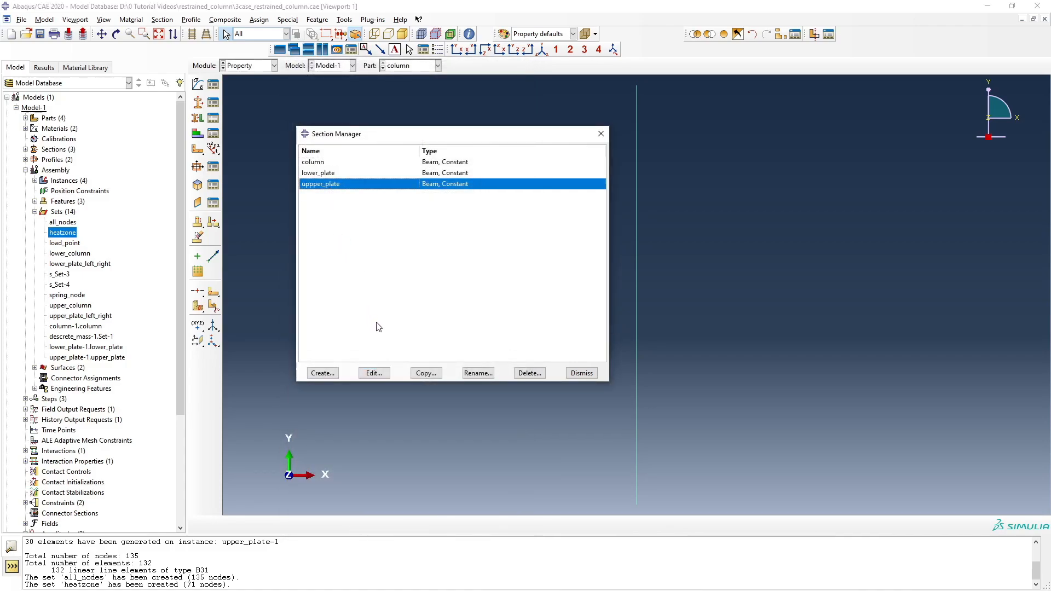
{"action": "left_click", "coordinate": [376, 373]}
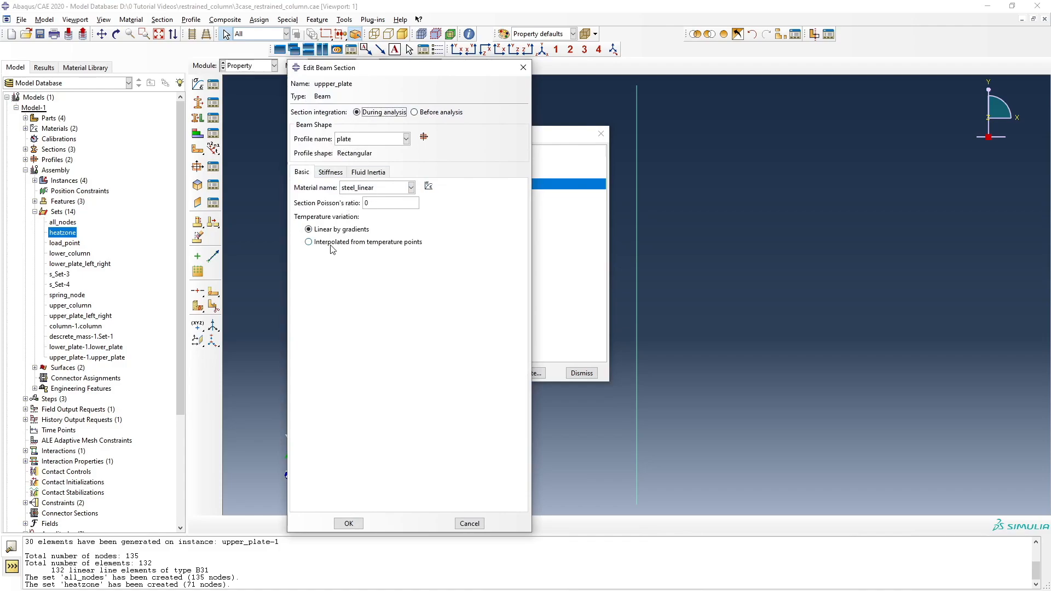
{"action": "left_click", "coordinate": [348, 524]}
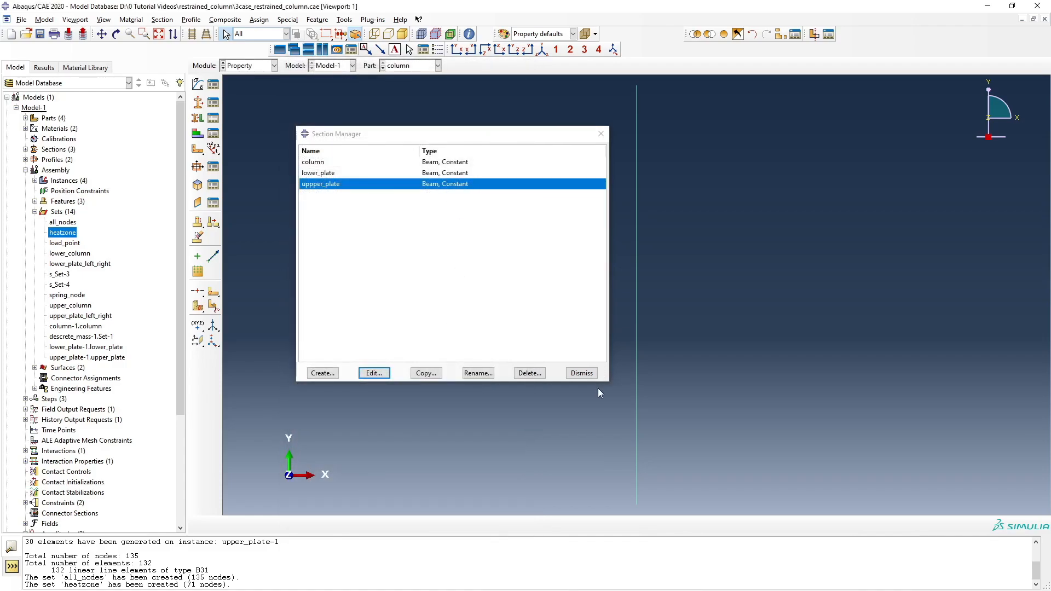
{"action": "left_click", "coordinate": [582, 374]}
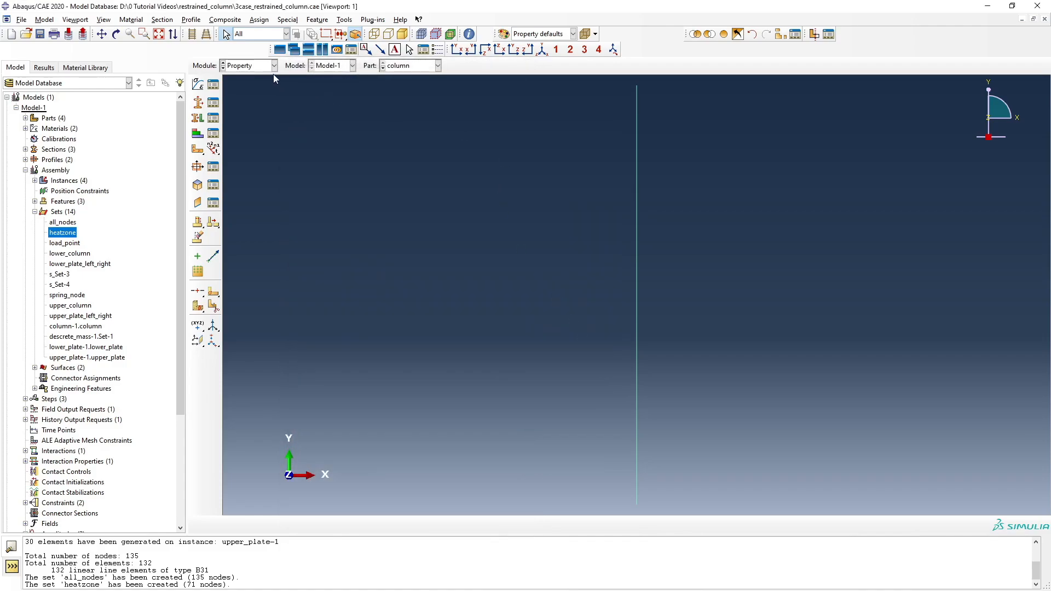
Return to the Load module, switch to the Job module and collapse the Sets and Assembly branches of the model tree
{"action": "left_click", "coordinate": [271, 66]}
{"action": "left_click", "coordinate": [264, 127]}
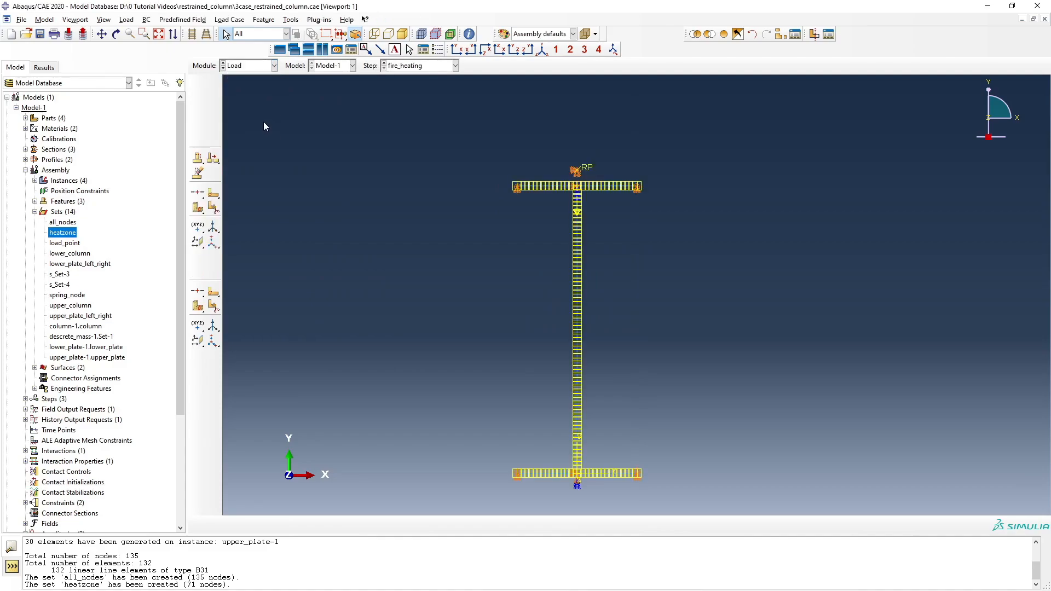
{"action": "scroll", "coordinate": [479, 404], "scroll_direction": "down", "scroll_amount": 1}
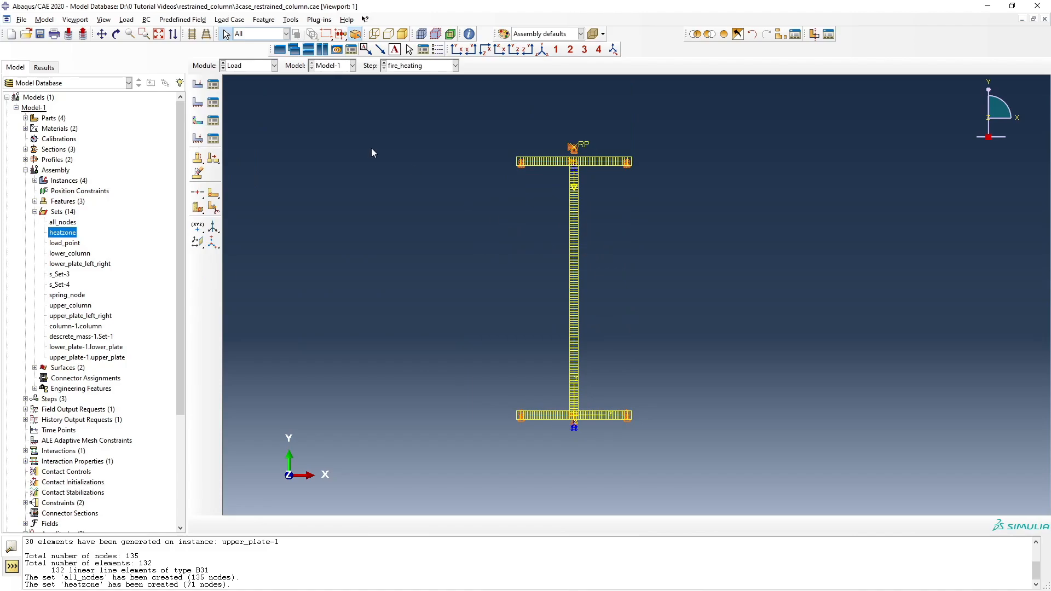
{"action": "left_click", "coordinate": [273, 66]}
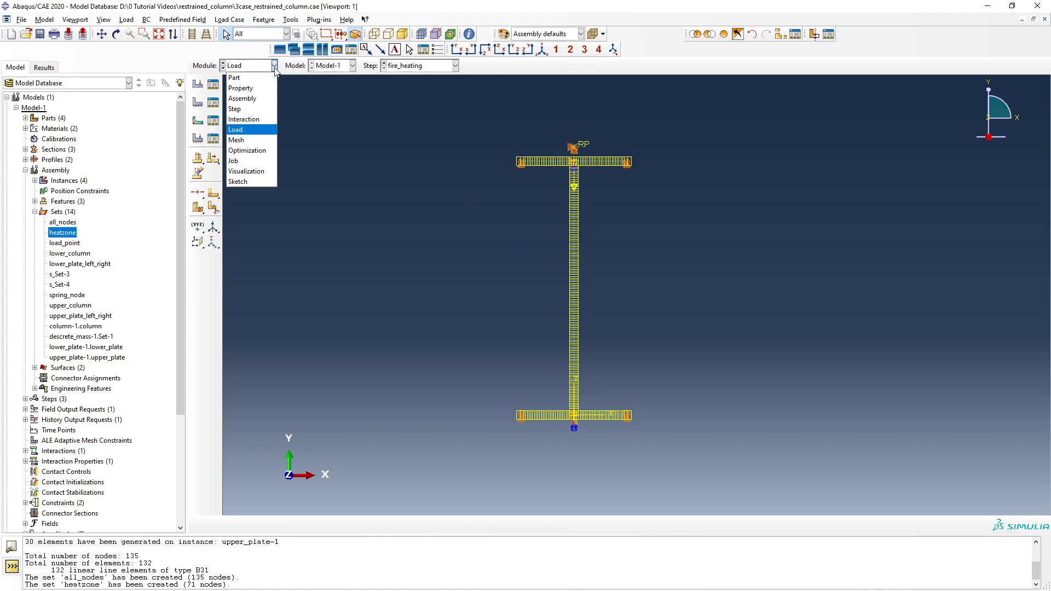
{"action": "left_click", "coordinate": [250, 161]}
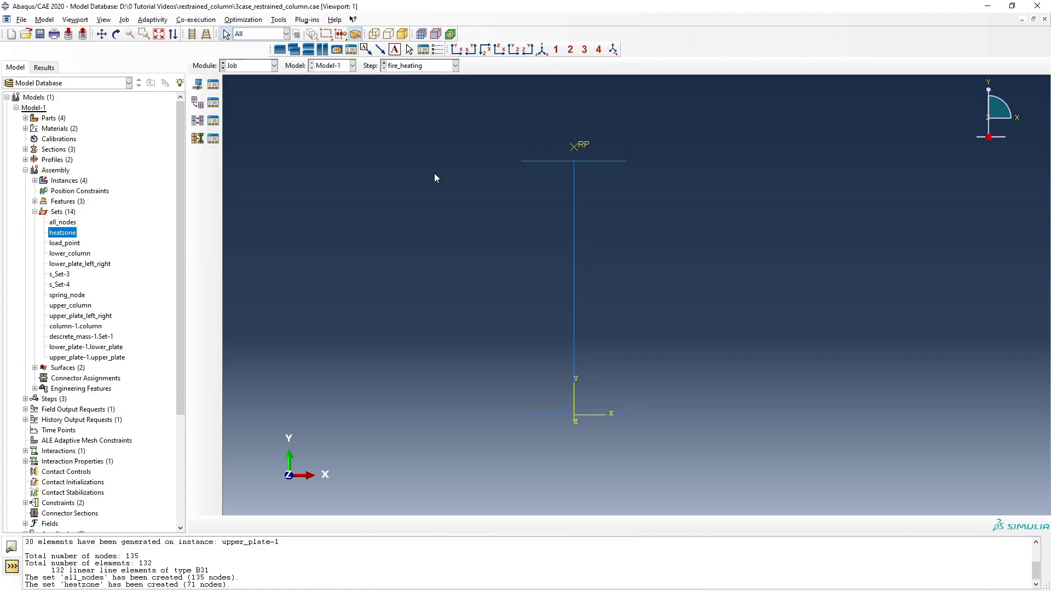
{"action": "left_click", "coordinate": [34, 211]}
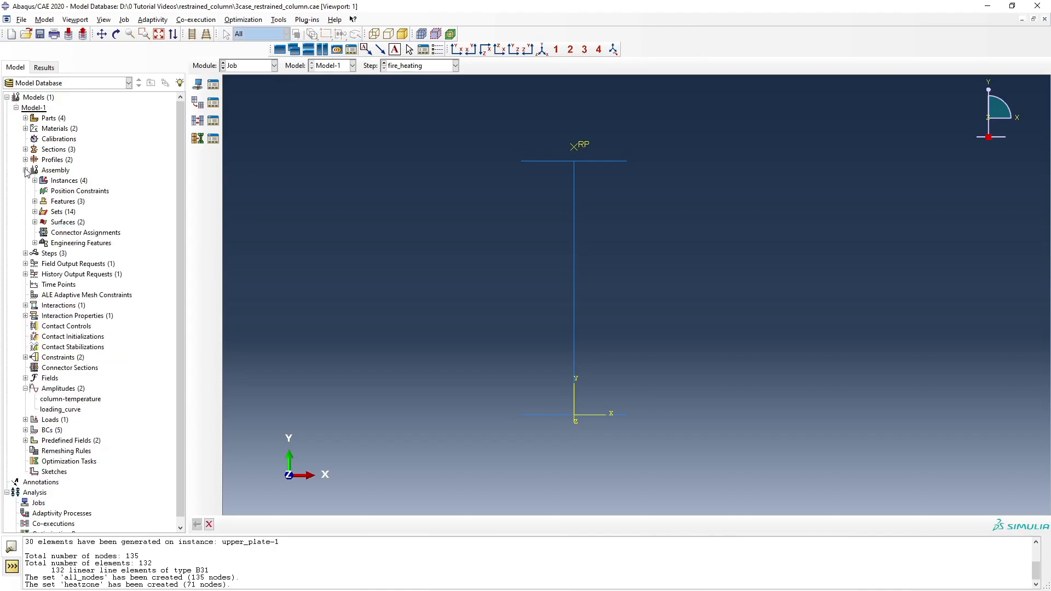
{"action": "left_click", "coordinate": [25, 169]}
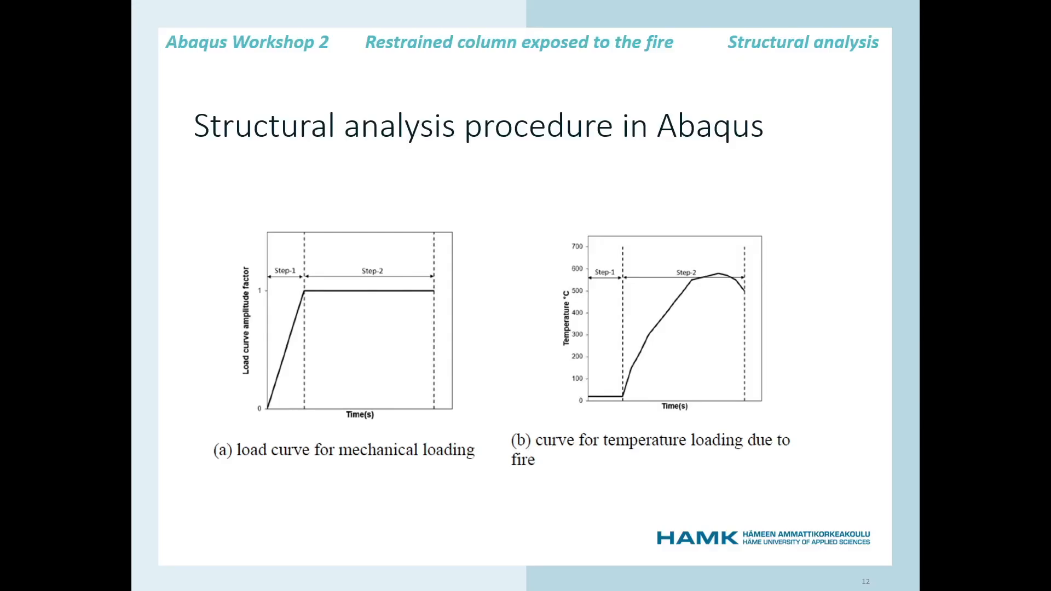
{"action": "left_click", "coordinate": [505, 317]}
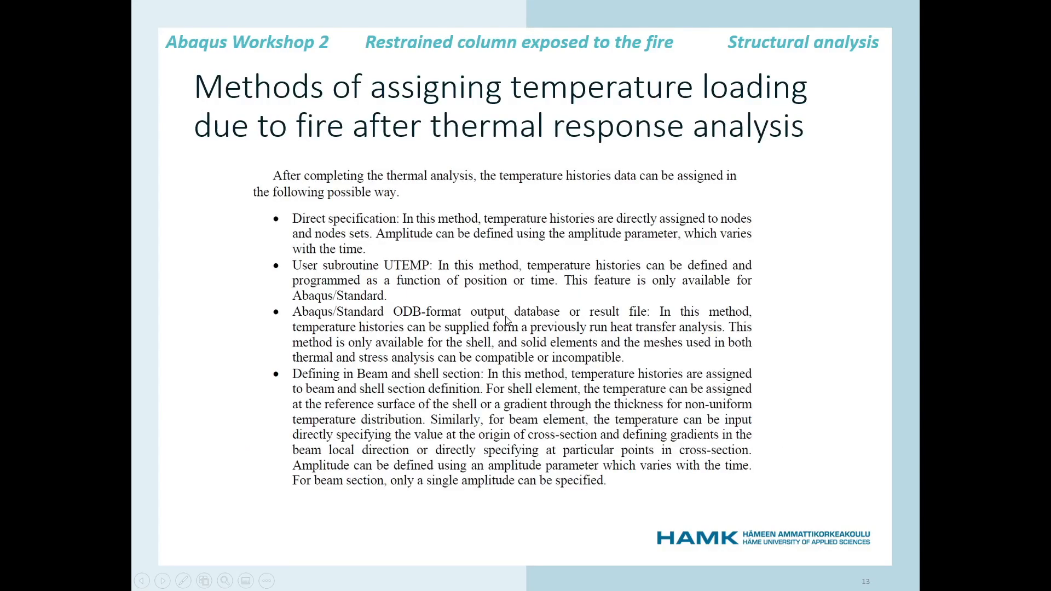
{"action": "left_click", "coordinate": [504, 317]}
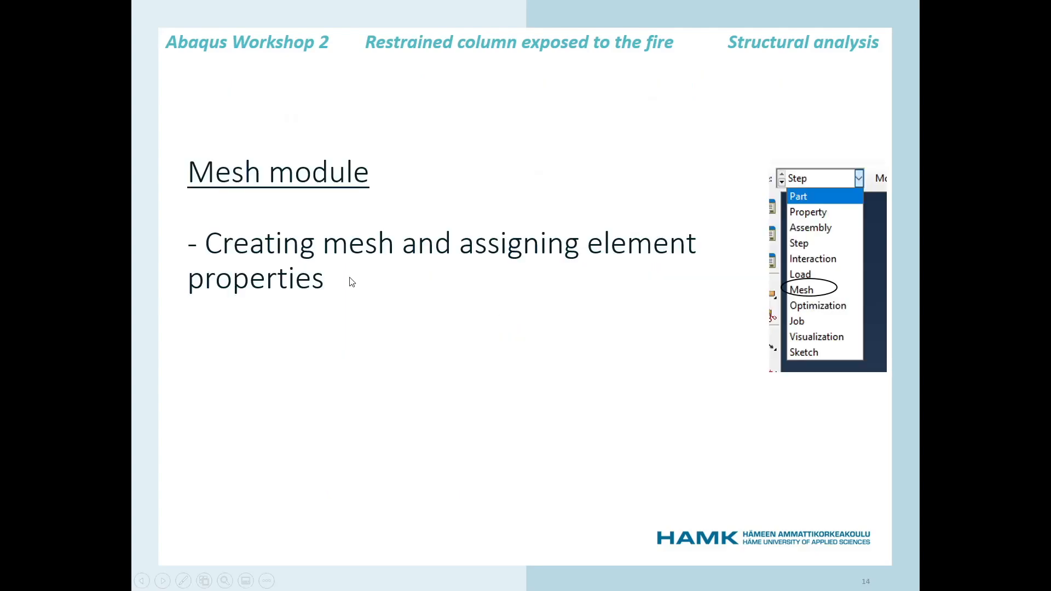
{"action": "left_click", "coordinate": [410, 304]}
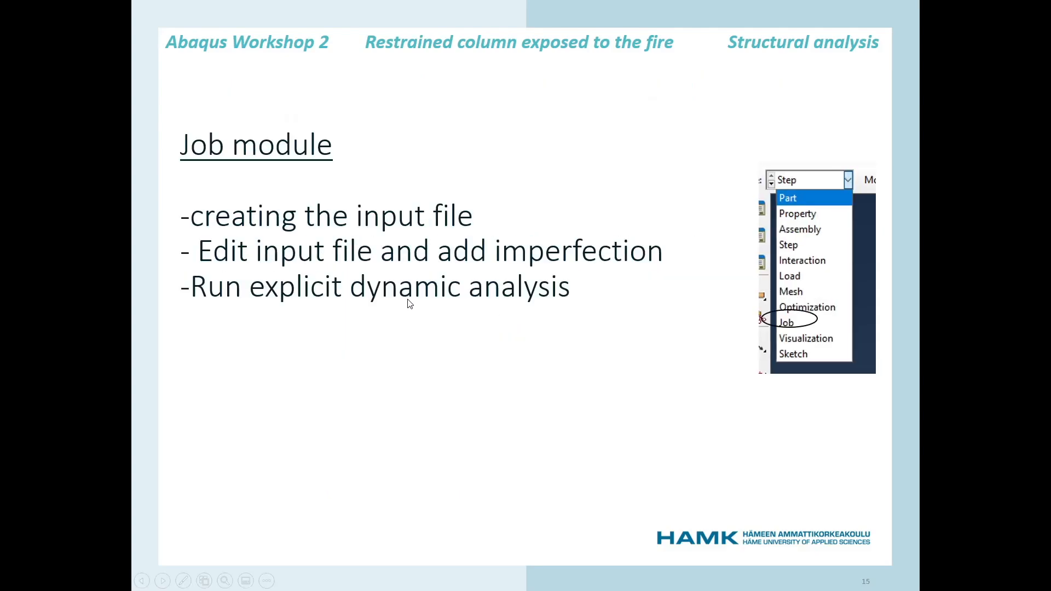
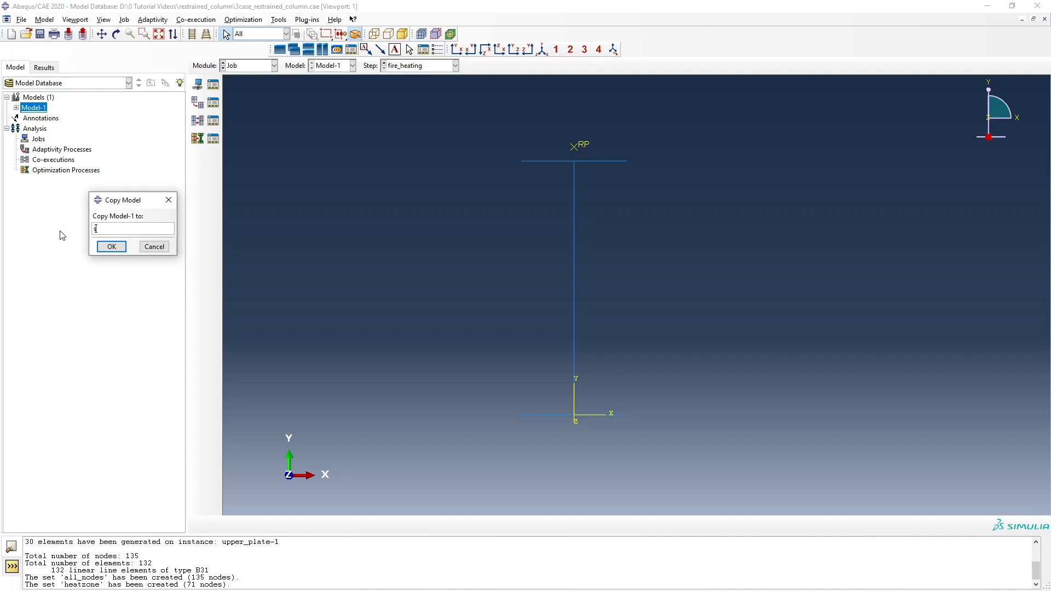
Copy Model-1 to a new model named structural_beam_buckle
{"action": "type", "text": "ral_beam_buckle"}
{"action": "left_click", "coordinate": [112, 247]}
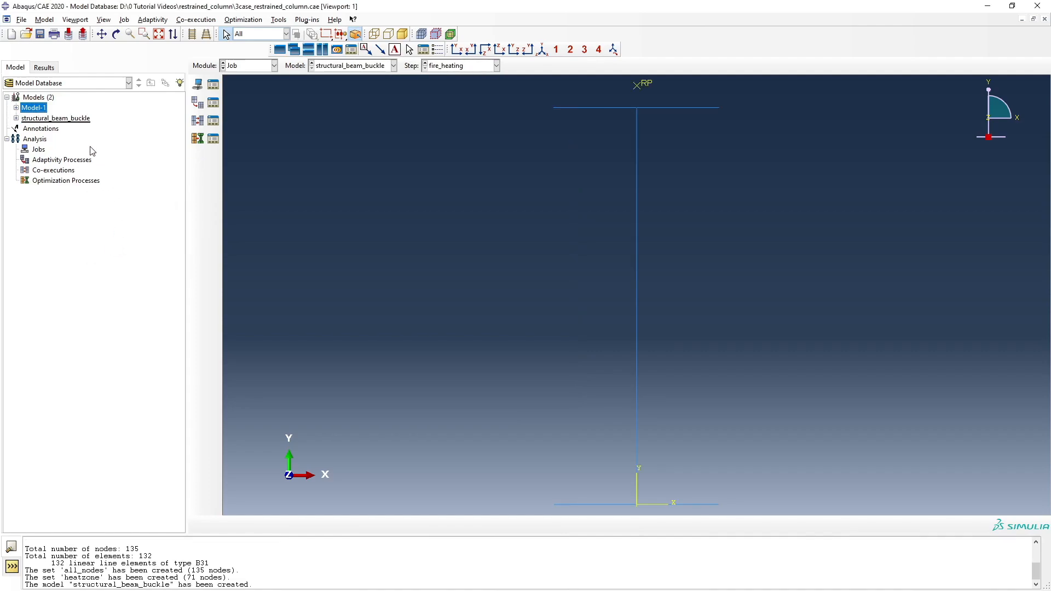
Copy the structural_beam_buckle model to a new model named structural_beam
{"action": "left_click", "coordinate": [72, 122]}
{"action": "right_click", "coordinate": [73, 123]}
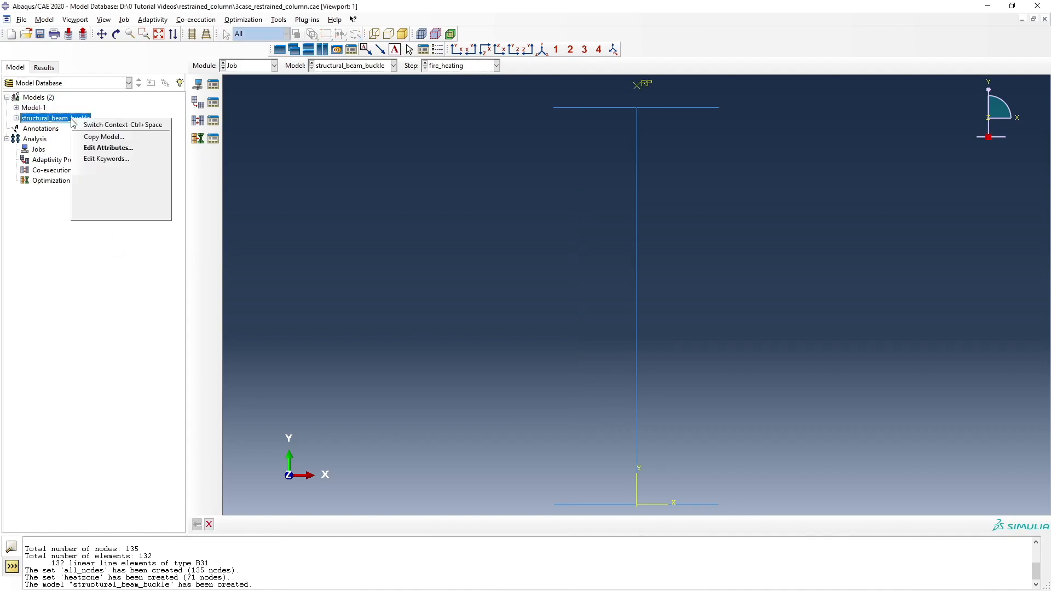
{"action": "left_click", "coordinate": [121, 138]}
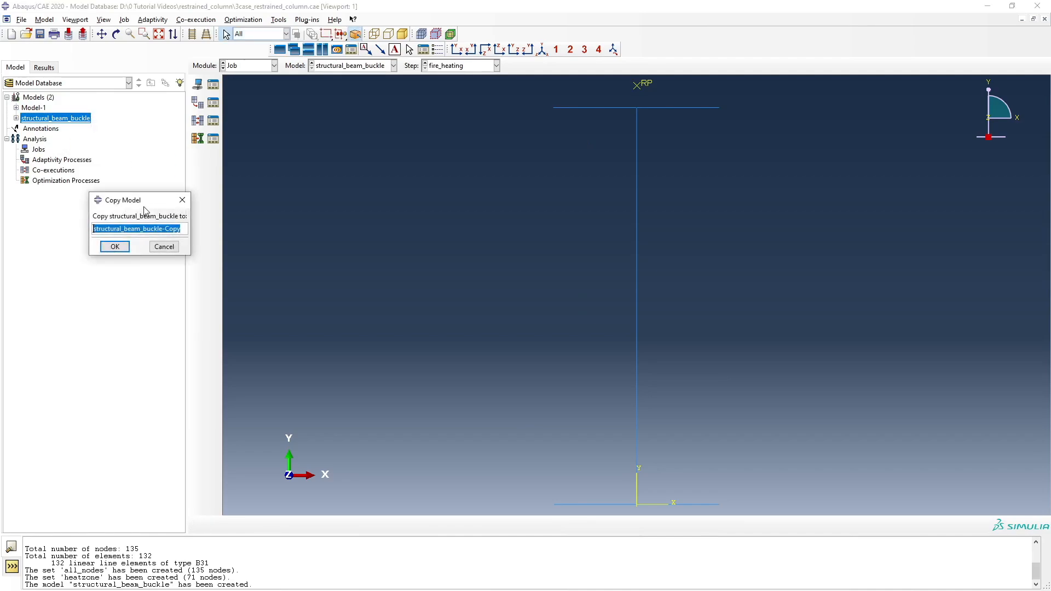
{"action": "left_click", "coordinate": [183, 228]}
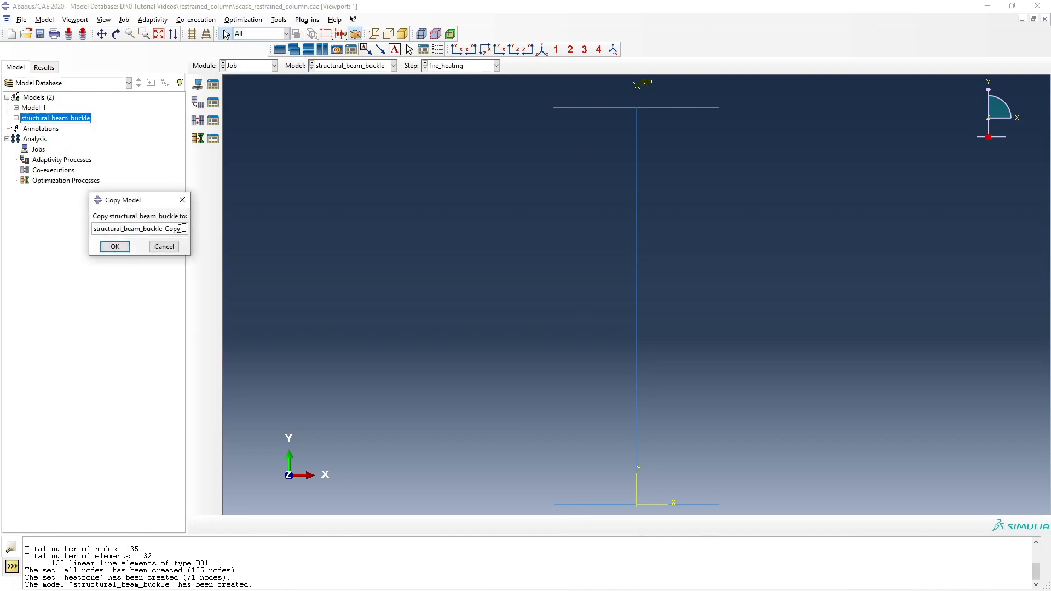
{"action": "key", "text": "BackSpace"}
{"action": "key", "text": "BackSpace"}
{"action": "key", "text": "BackSpace"}
{"action": "key", "text": "BackSpace"}
{"action": "key", "text": "BackSpace"}
{"action": "key", "text": "BackSpace"}
{"action": "key", "text": "BackSpace"}
{"action": "left_click", "coordinate": [115, 247]}
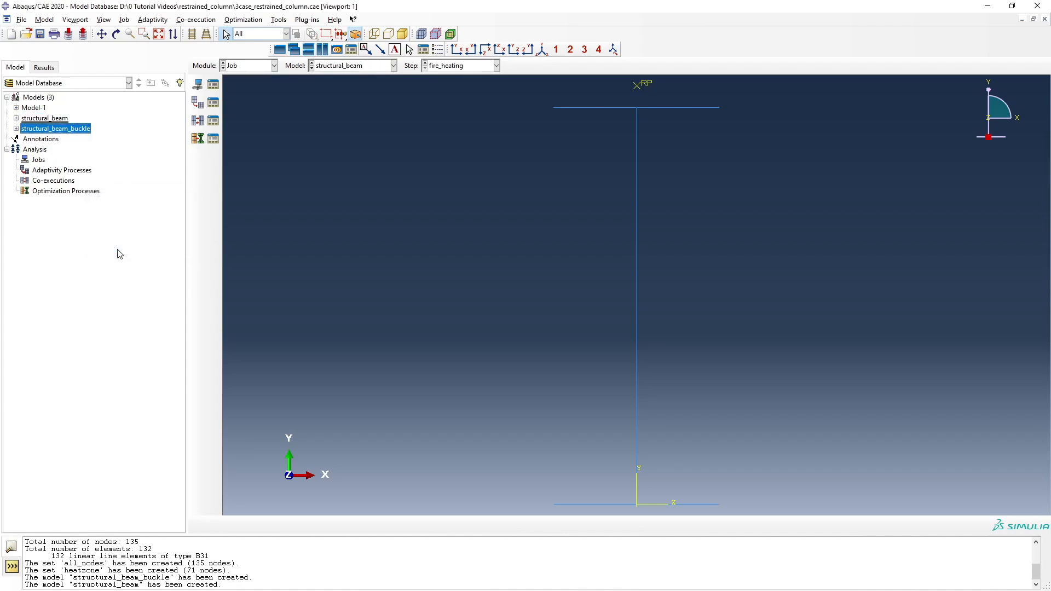
{"action": "left_click", "coordinate": [50, 120]}
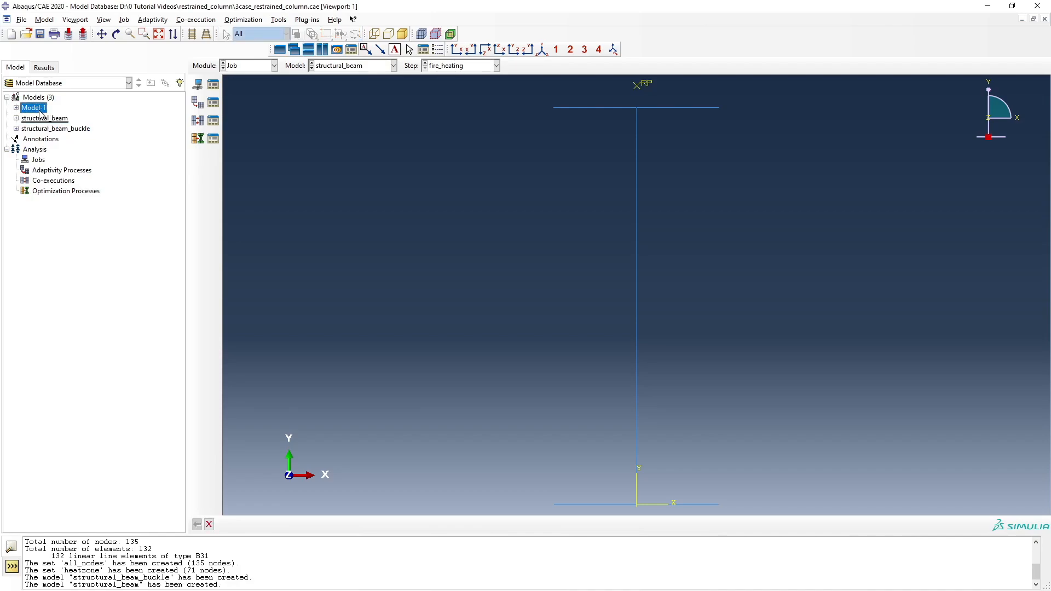
{"action": "left_click", "coordinate": [64, 130]}
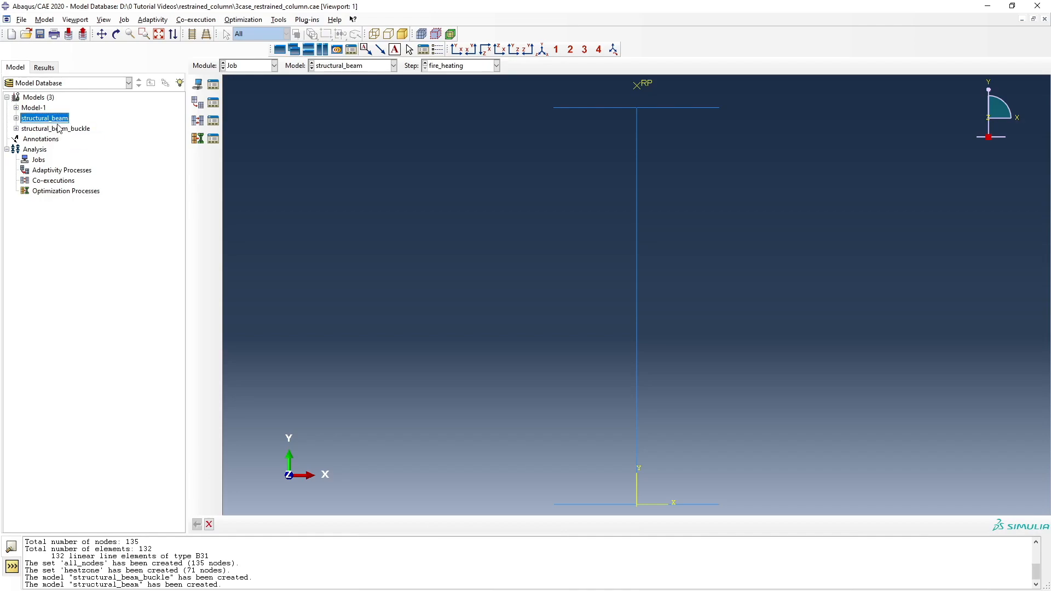
{"action": "left_click", "coordinate": [64, 130]}
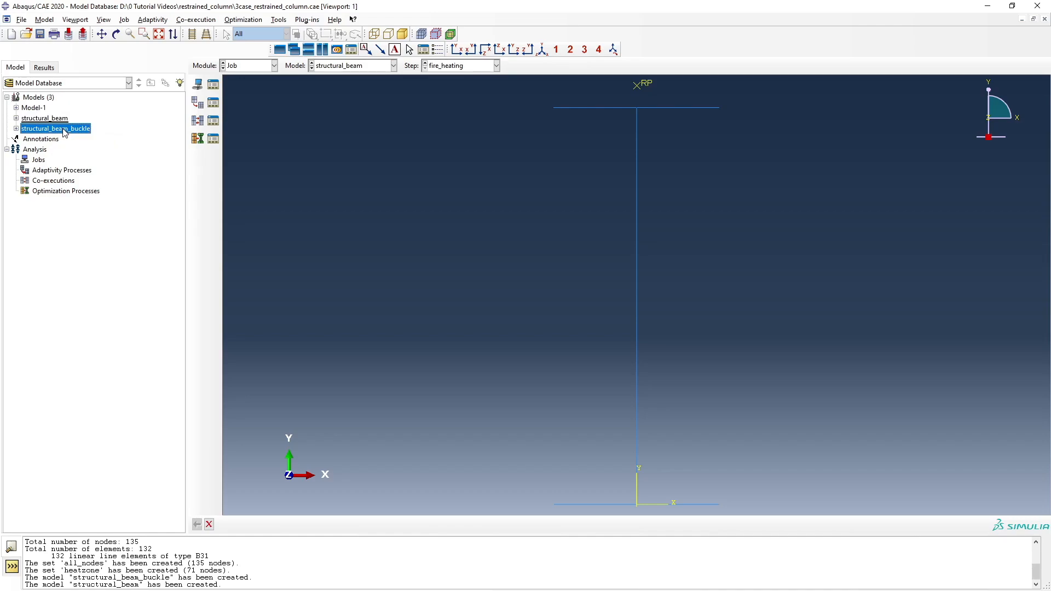
{"action": "left_click", "coordinate": [60, 119]}
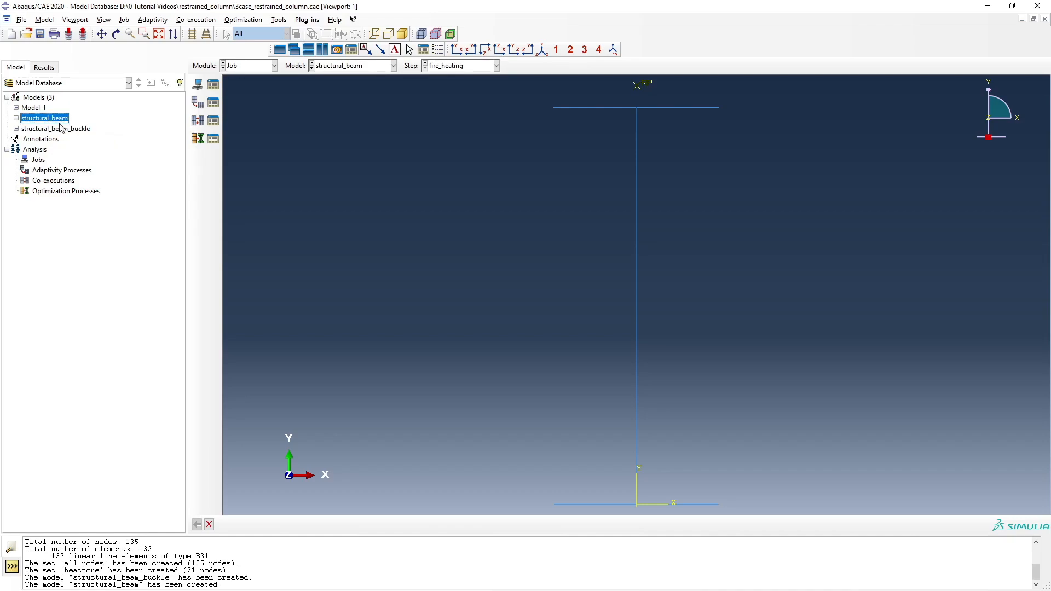
{"action": "left_click", "coordinate": [61, 129]}
{"action": "left_click", "coordinate": [59, 119]}
{"action": "left_click", "coordinate": [61, 130]}
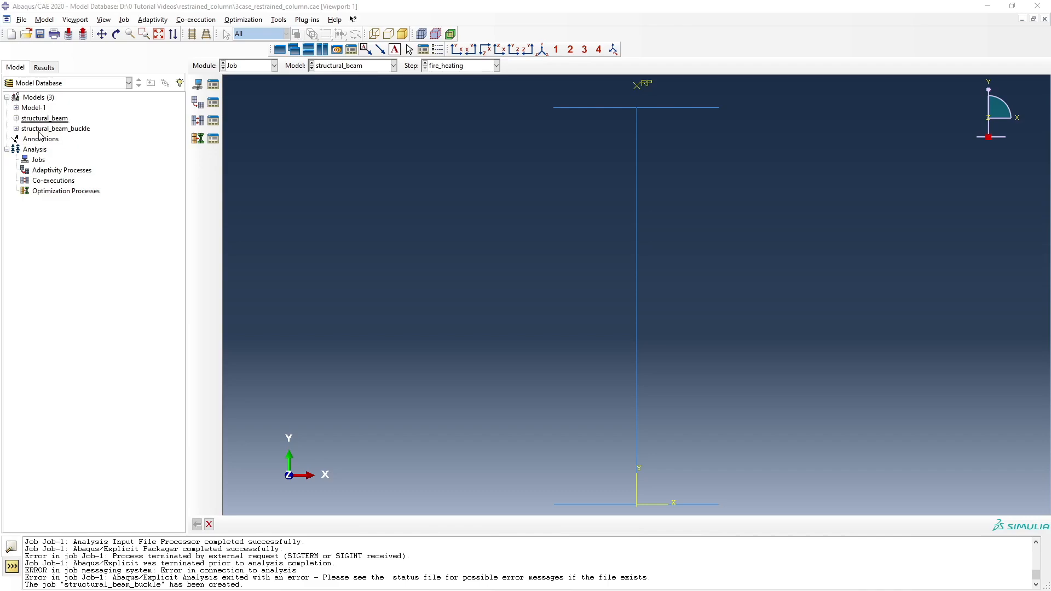
Make structural_beam_buckle the active model and switch to the Step module
{"action": "left_click", "coordinate": [16, 129]}
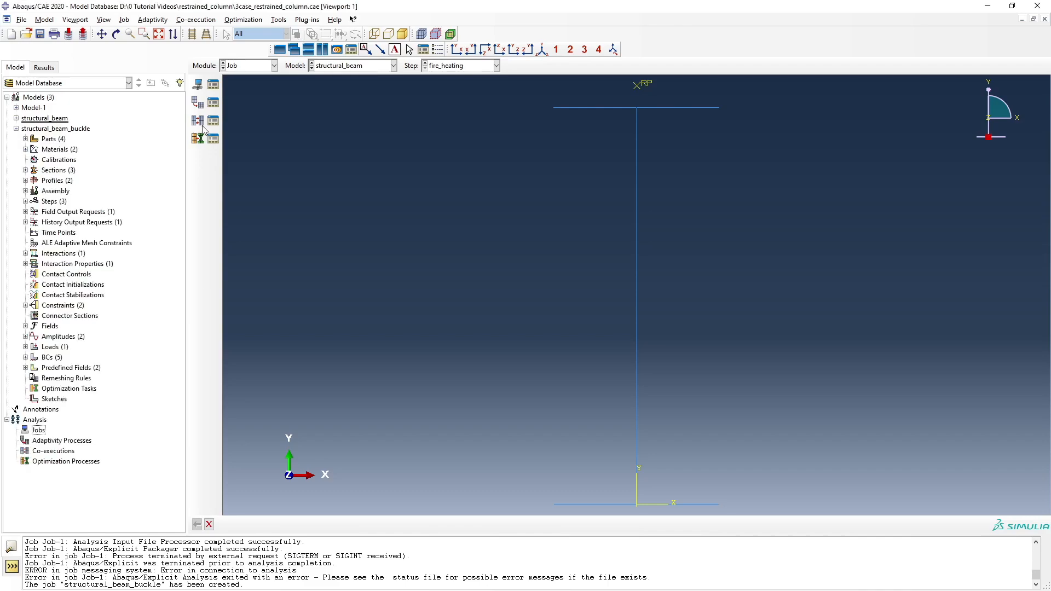
{"action": "left_click", "coordinate": [343, 68]}
{"action": "left_click", "coordinate": [322, 94]}
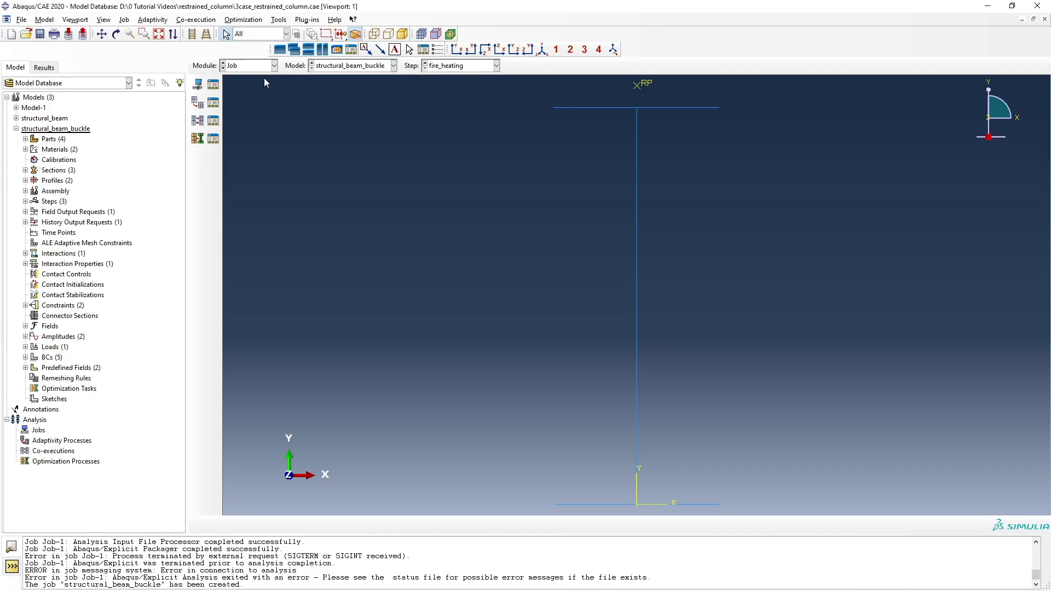
{"action": "left_click", "coordinate": [250, 66]}
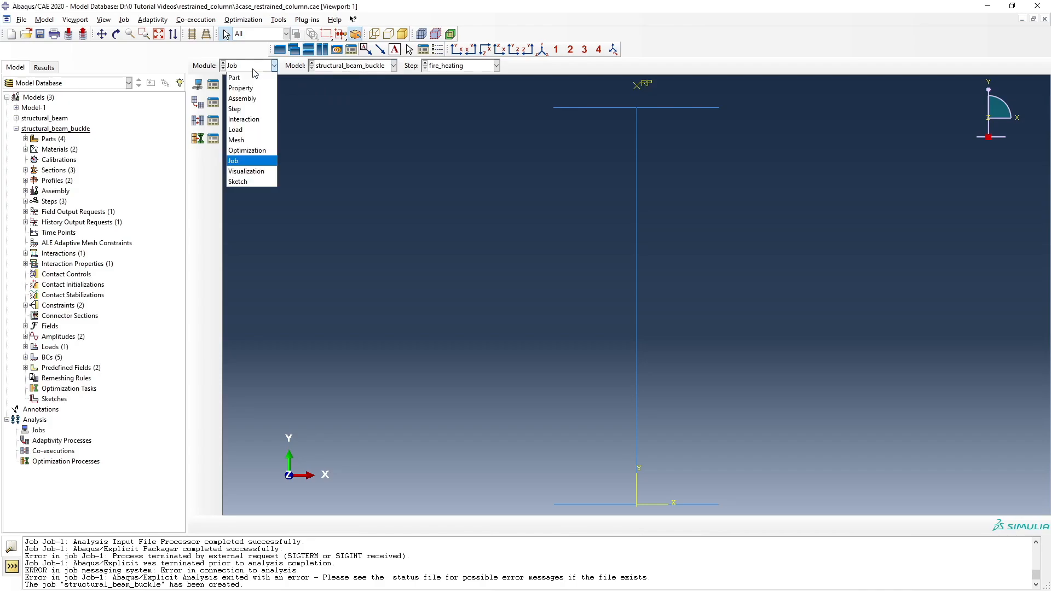
{"action": "left_click", "coordinate": [250, 107]}
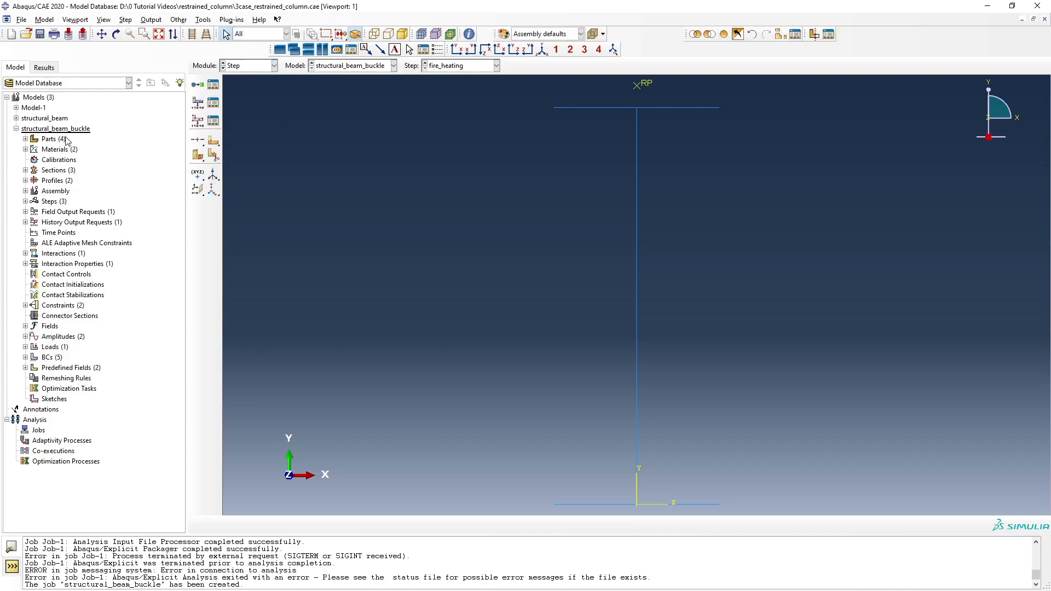
Delete the fire_heating and mechanical_loading steps from the structural_beam_buckle model
{"action": "left_click", "coordinate": [217, 90]}
{"action": "left_click", "coordinate": [384, 181]}
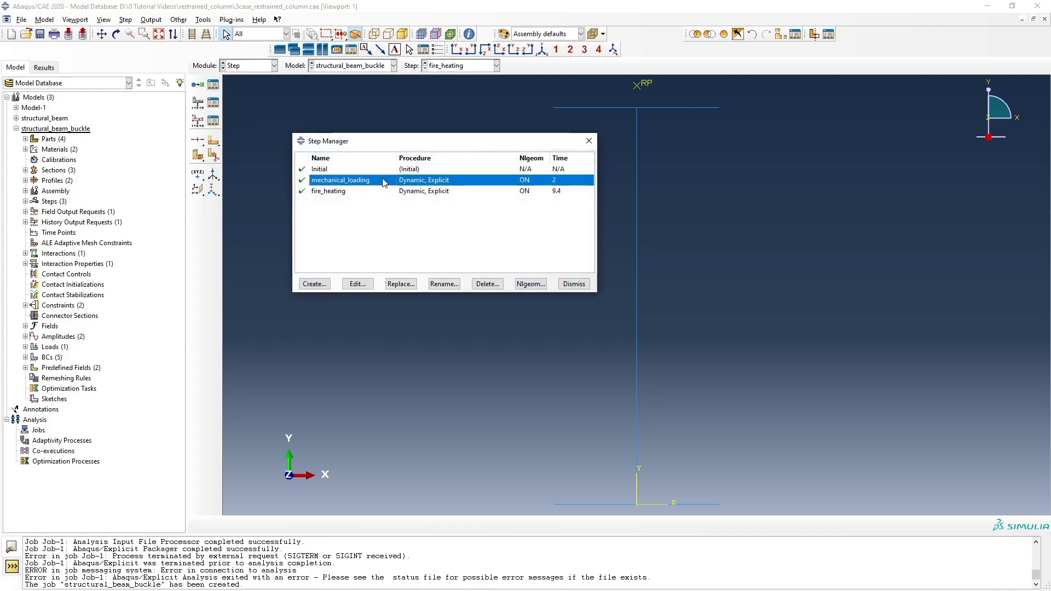
{"action": "left_click", "coordinate": [359, 190]}
{"action": "left_click", "coordinate": [359, 182]}
{"action": "left_click", "coordinate": [440, 193]}
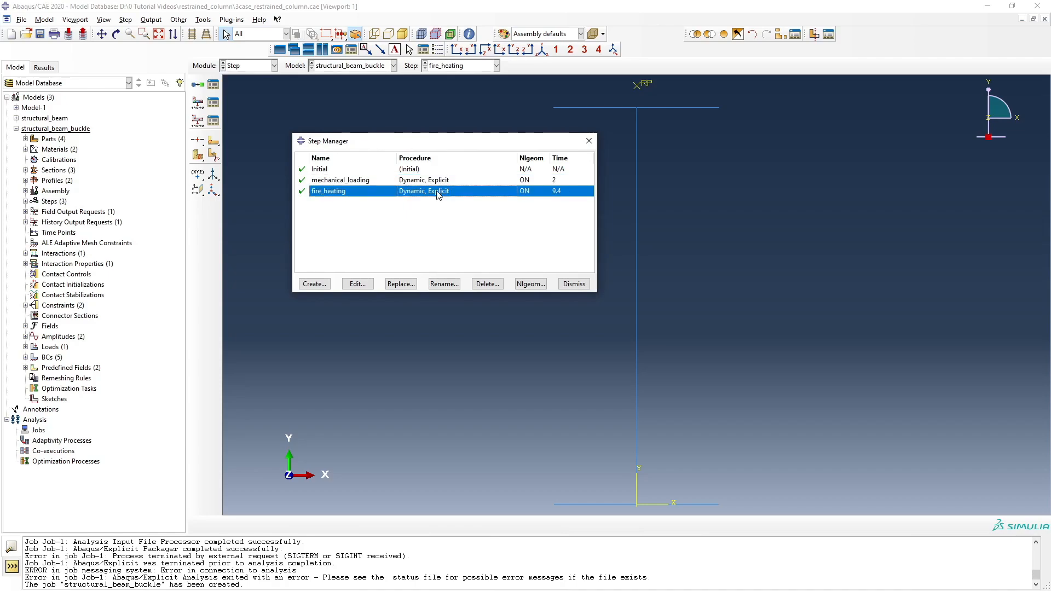
{"action": "left_click", "coordinate": [486, 283]}
{"action": "left_click", "coordinate": [466, 331]}
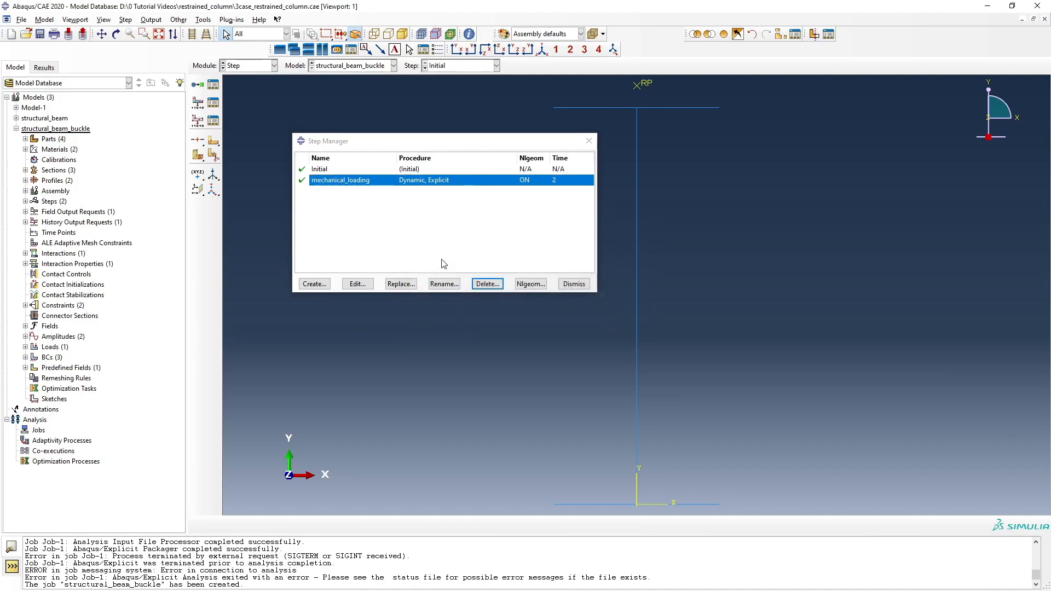
{"action": "left_click", "coordinate": [487, 284]}
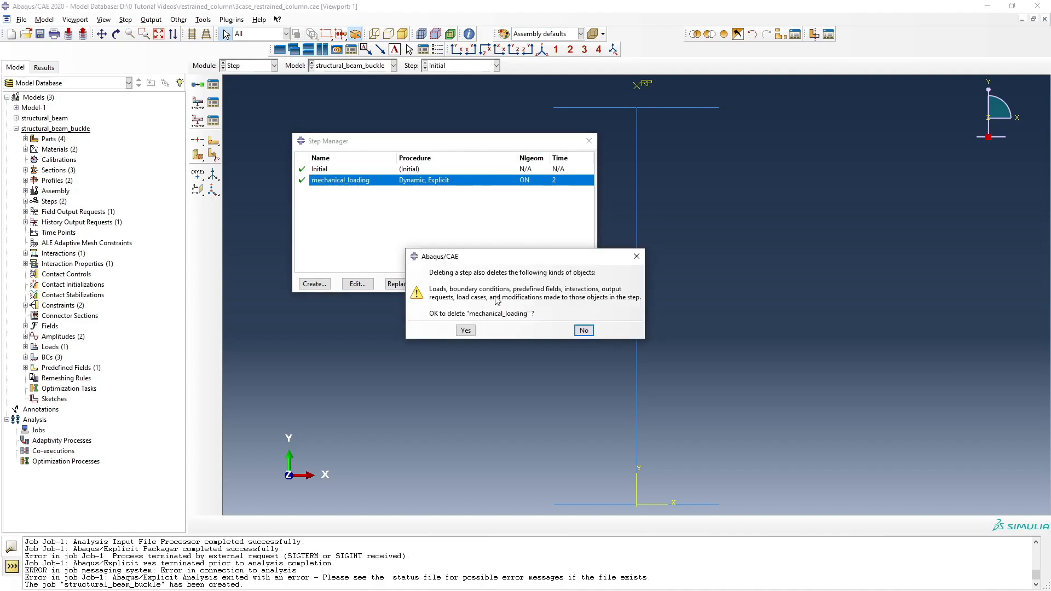
{"action": "left_click", "coordinate": [466, 331]}
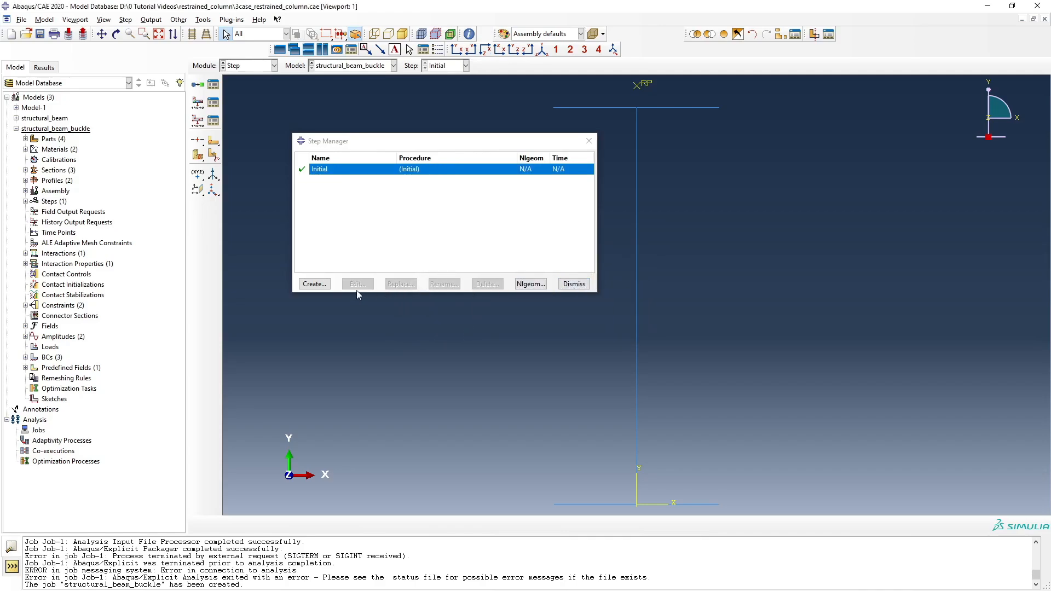
Try to create a linear perturbation step of type Buckle, named Buckle, after the Initial step
{"action": "left_click", "coordinate": [314, 284]}
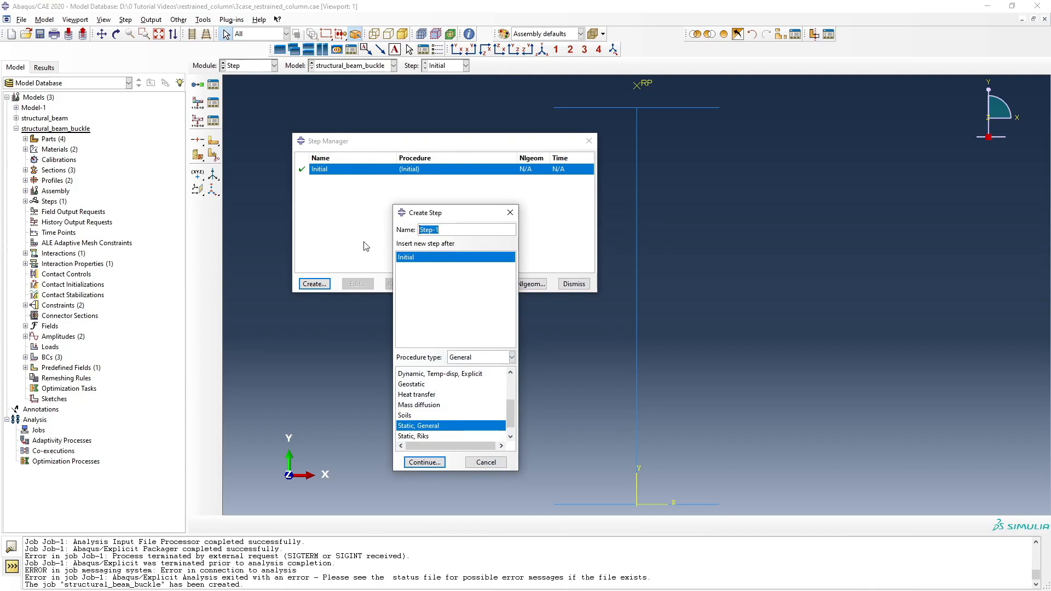
{"action": "left_click", "coordinate": [489, 361]}
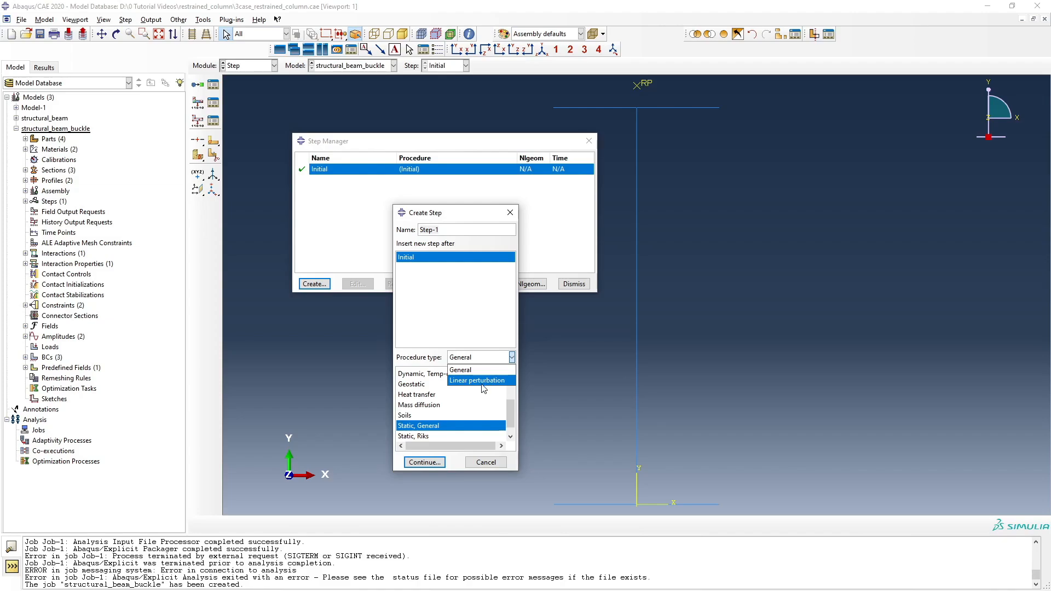
{"action": "left_click", "coordinate": [484, 387]}
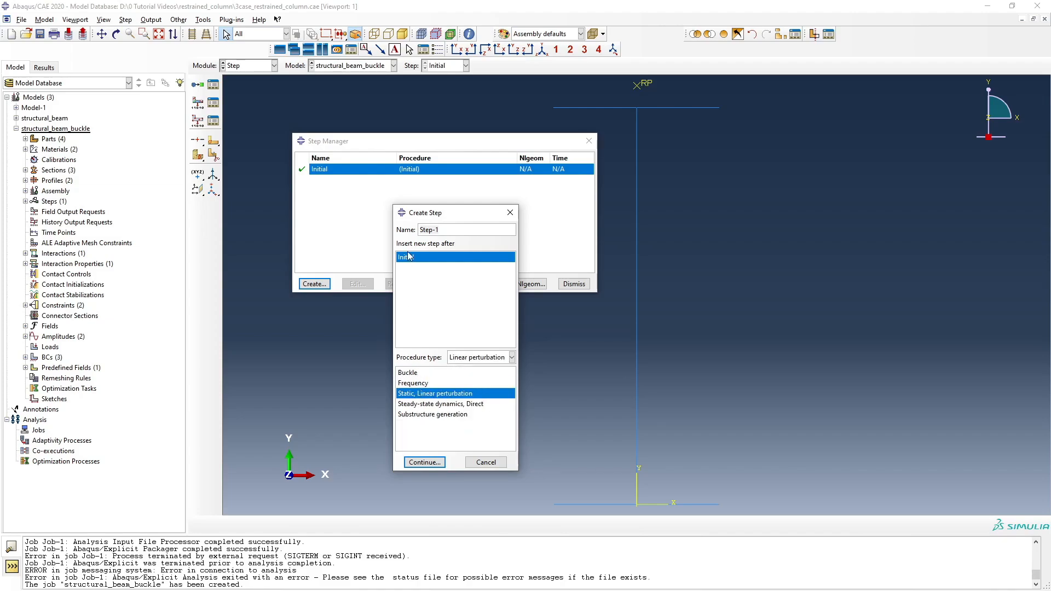
{"action": "left_click", "coordinate": [448, 230]}
{"action": "key", "text": "BackSpace"}
{"action": "key", "text": "BackSpace"}
{"action": "key", "text": "BackSpace"}
{"action": "key", "text": "BackSpace"}
{"action": "type", "text": "Buck"}
{"action": "left_click", "coordinate": [416, 373]}
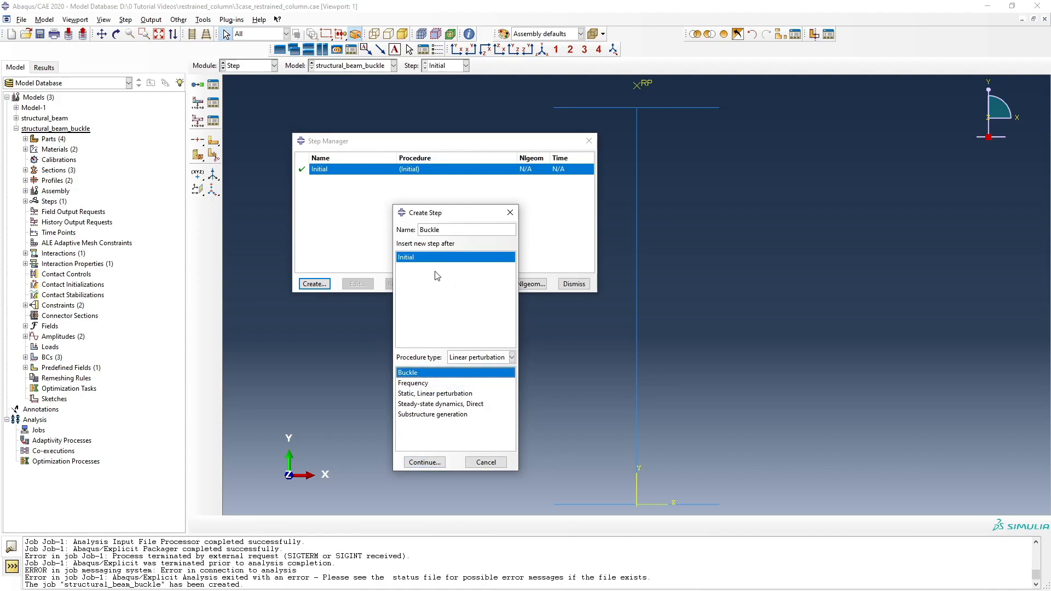
{"action": "left_click", "coordinate": [425, 462]}
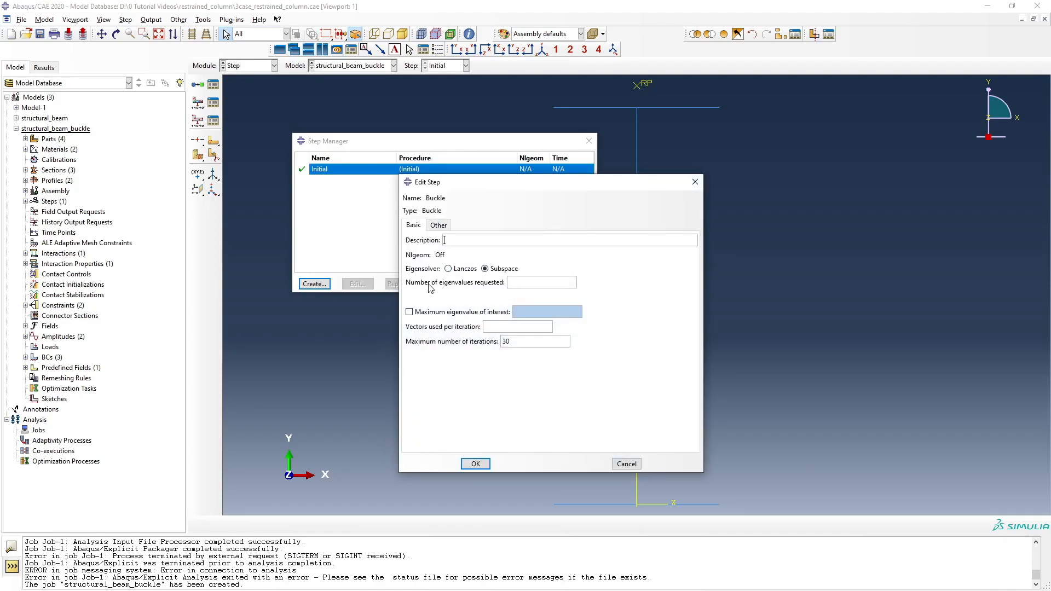
{"action": "left_click", "coordinate": [515, 283]}
{"action": "left_click", "coordinate": [482, 465]}
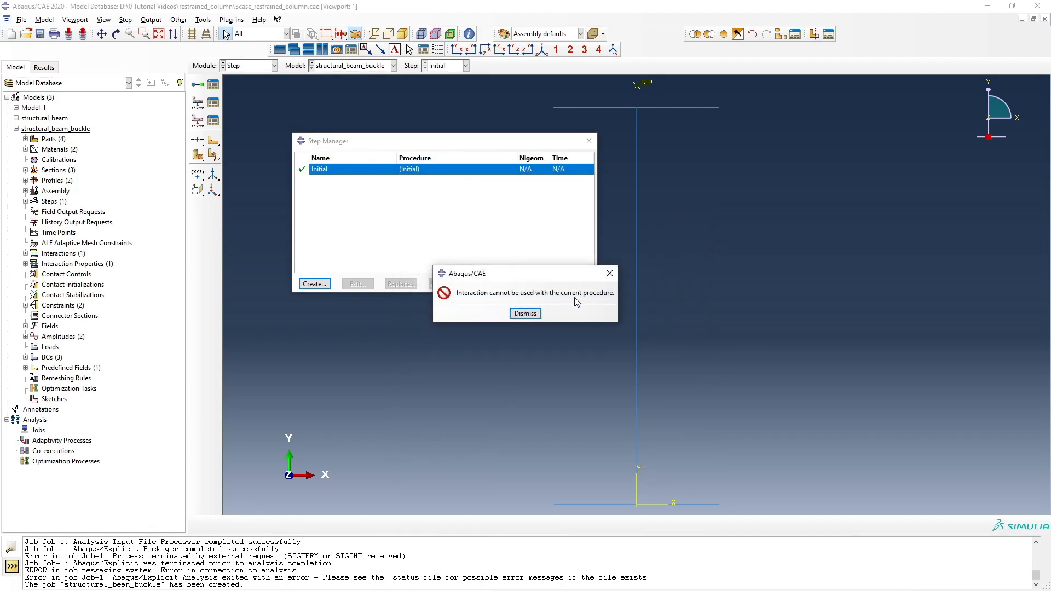
{"action": "left_click", "coordinate": [534, 314]}
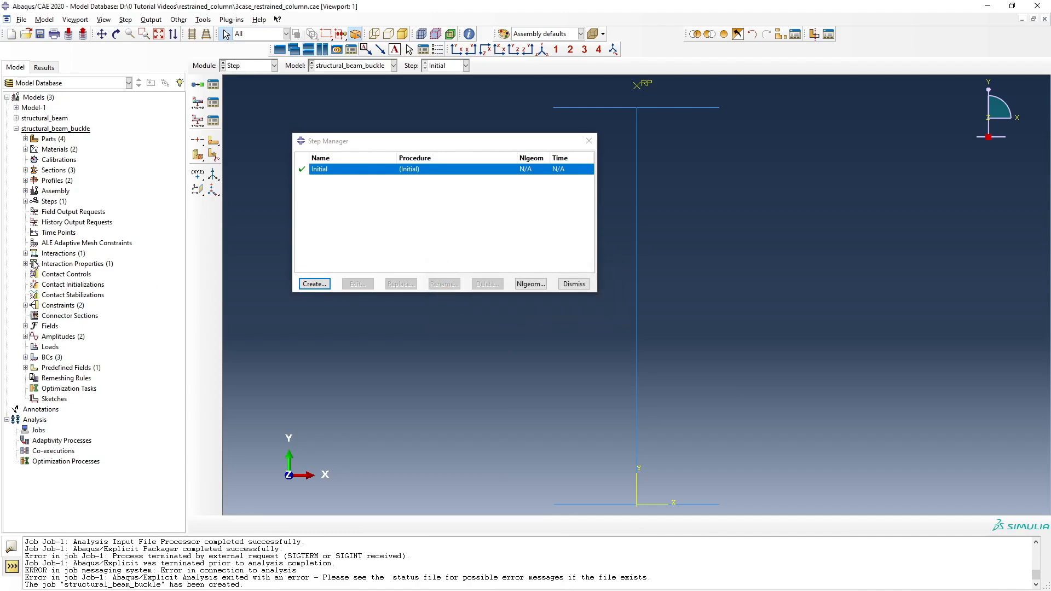
Suppress the general_contact interaction in the structural_beam_buckle model
{"action": "left_click", "coordinate": [25, 253]}
{"action": "left_click", "coordinate": [58, 264]}
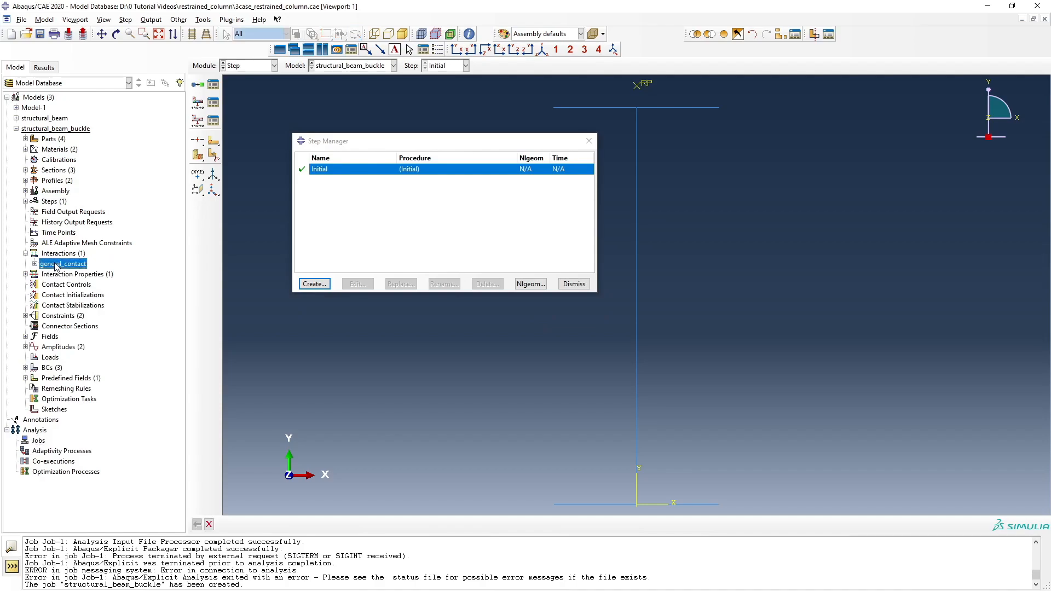
{"action": "right_click", "coordinate": [57, 266]}
{"action": "left_click", "coordinate": [81, 326]}
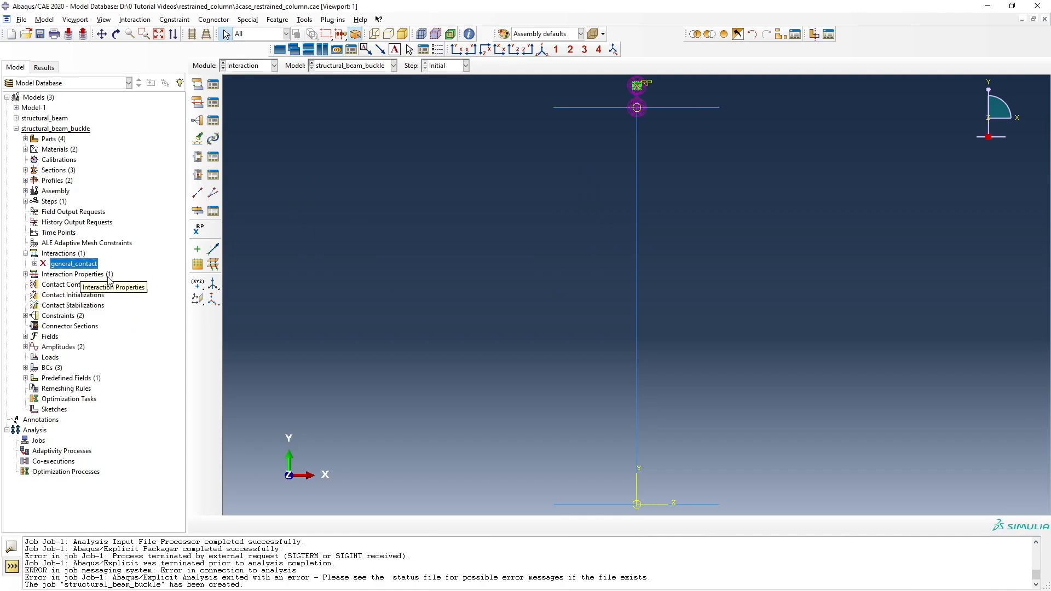
Create a linear perturbation Buckle step named buckle after the Initial step, requesting 3 eigenvalues with the Subspace eigensolver
{"action": "left_click", "coordinate": [261, 65]}
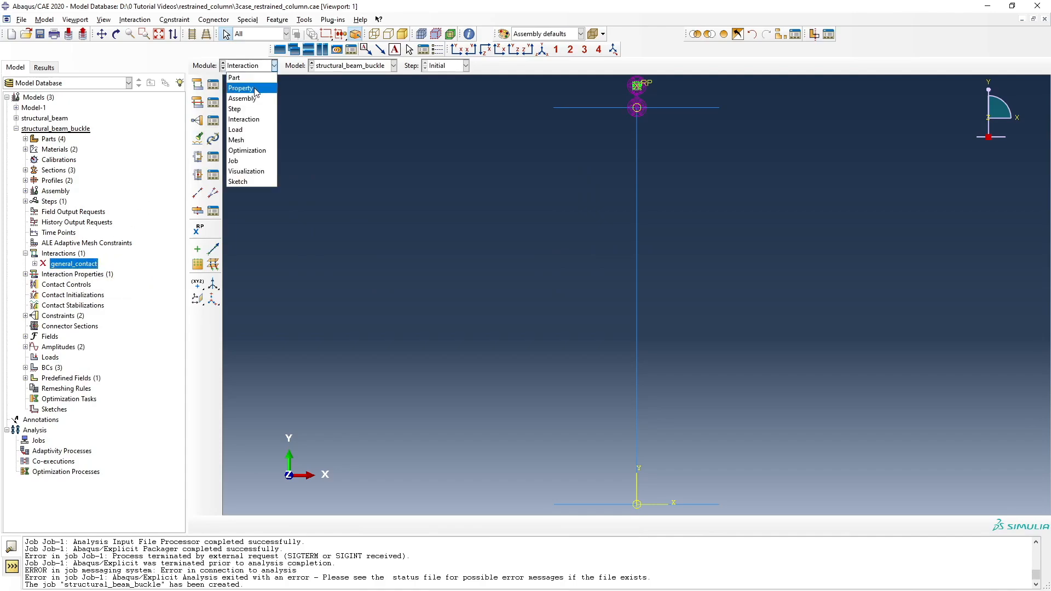
{"action": "left_click", "coordinate": [254, 111]}
{"action": "left_click", "coordinate": [321, 287]}
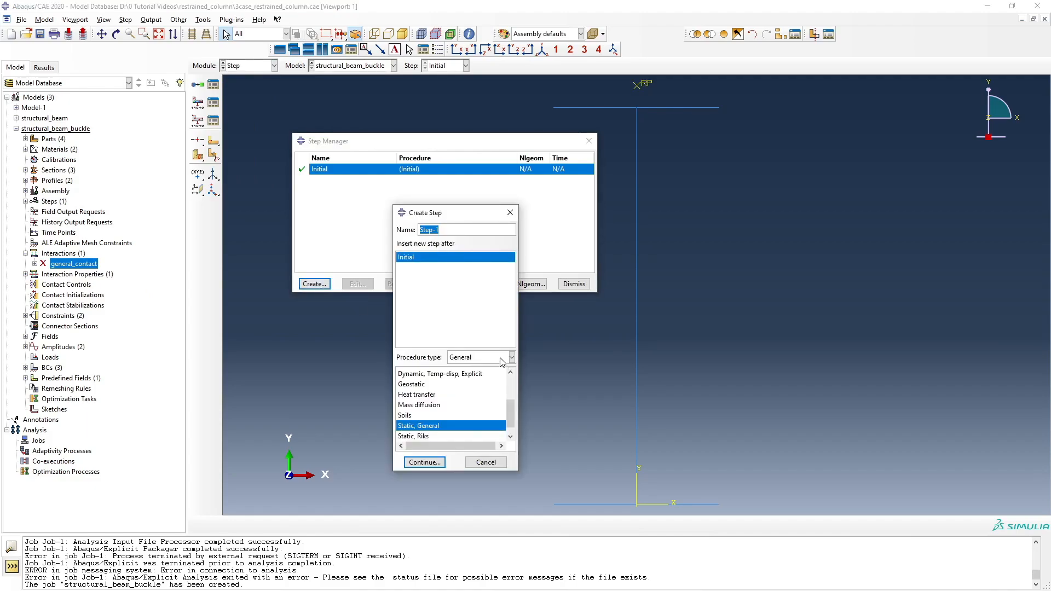
{"action": "left_click", "coordinate": [511, 357]}
{"action": "left_click", "coordinate": [484, 378]}
{"action": "left_click", "coordinate": [431, 373]}
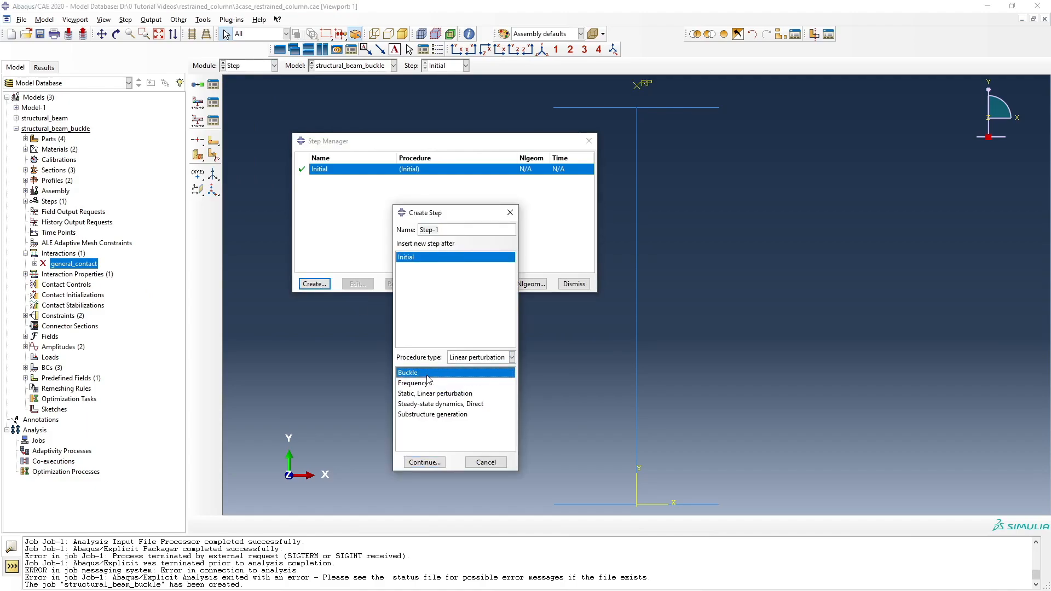
{"action": "left_click_drag", "start_coordinate": [441, 230], "coordinate": [378, 233]}
{"action": "type", "text": "buckle"}
{"action": "left_click", "coordinate": [425, 464]}
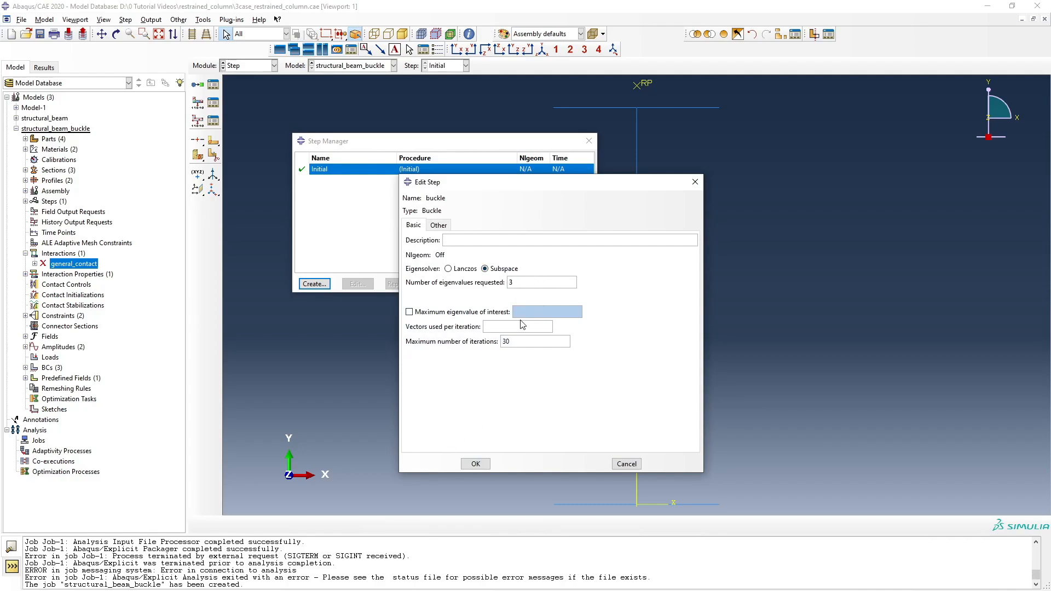
{"action": "left_click", "coordinate": [475, 465]}
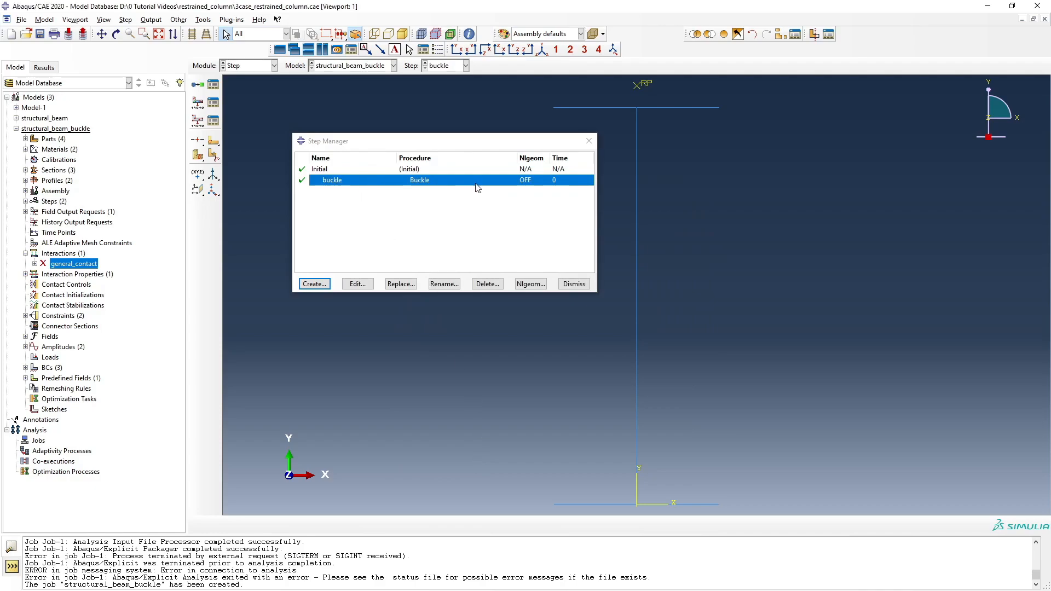
{"action": "left_click", "coordinate": [579, 284]}
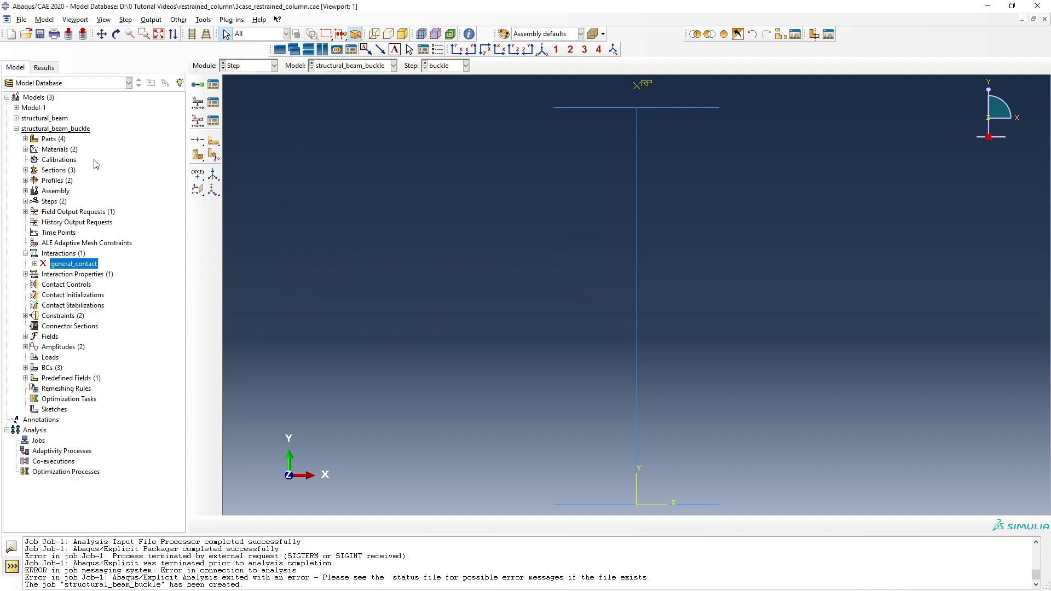
Create a full-analysis job named structural_beam_buckle from the structural_beam_buckle model
{"action": "right_click", "coordinate": [39, 441]}
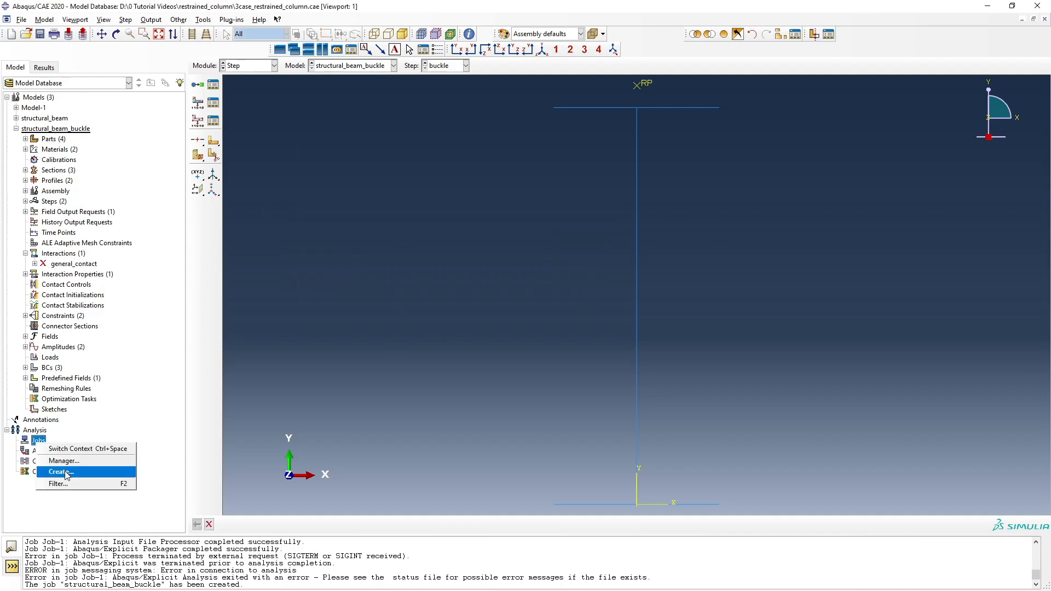
{"action": "left_click", "coordinate": [60, 472]}
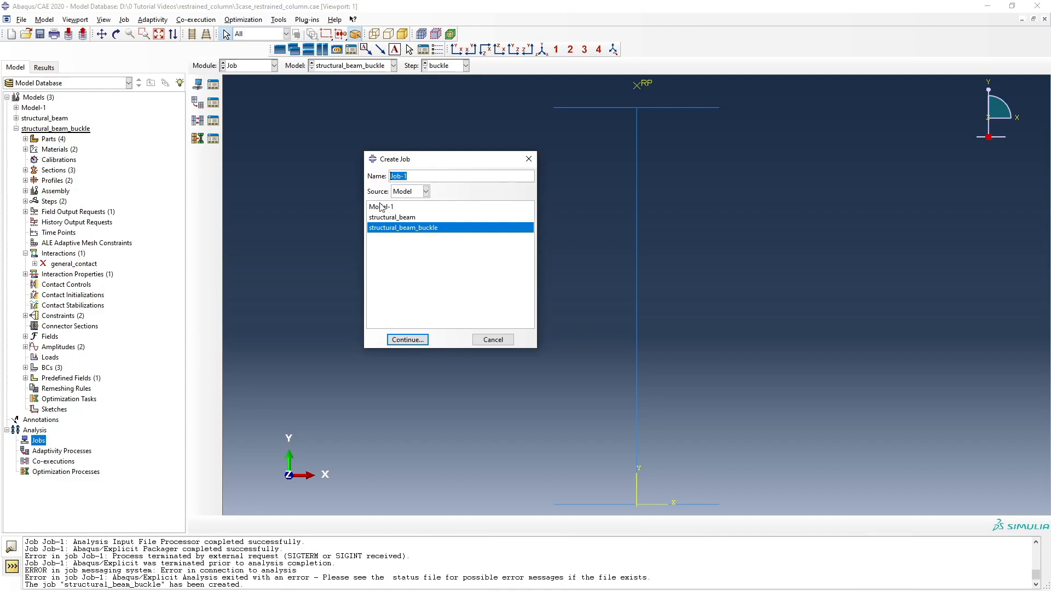
{"action": "type", "text": "structural_beam_buckle"}
{"action": "left_click", "coordinate": [407, 341]}
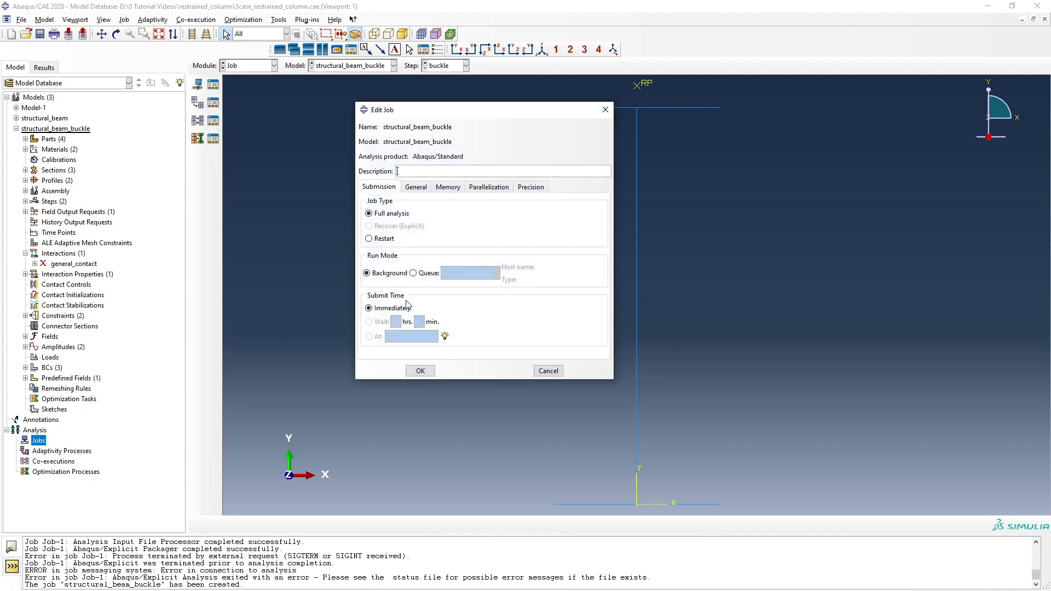
{"action": "left_click", "coordinate": [421, 373]}
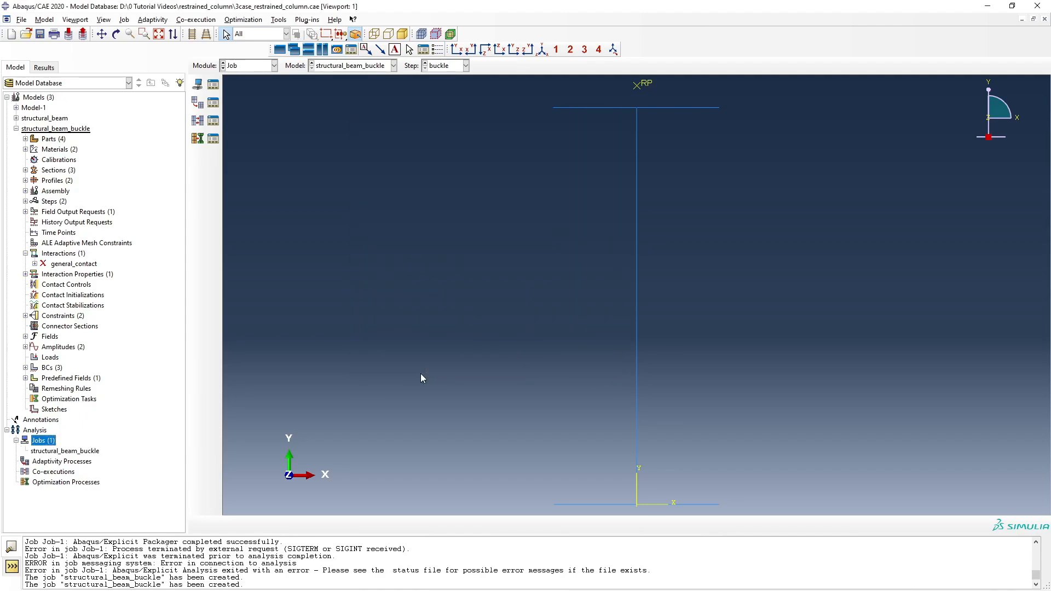
Submit the structural_beam_buckle job and check its error messages in the job monitor
{"action": "right_click", "coordinate": [93, 454]}
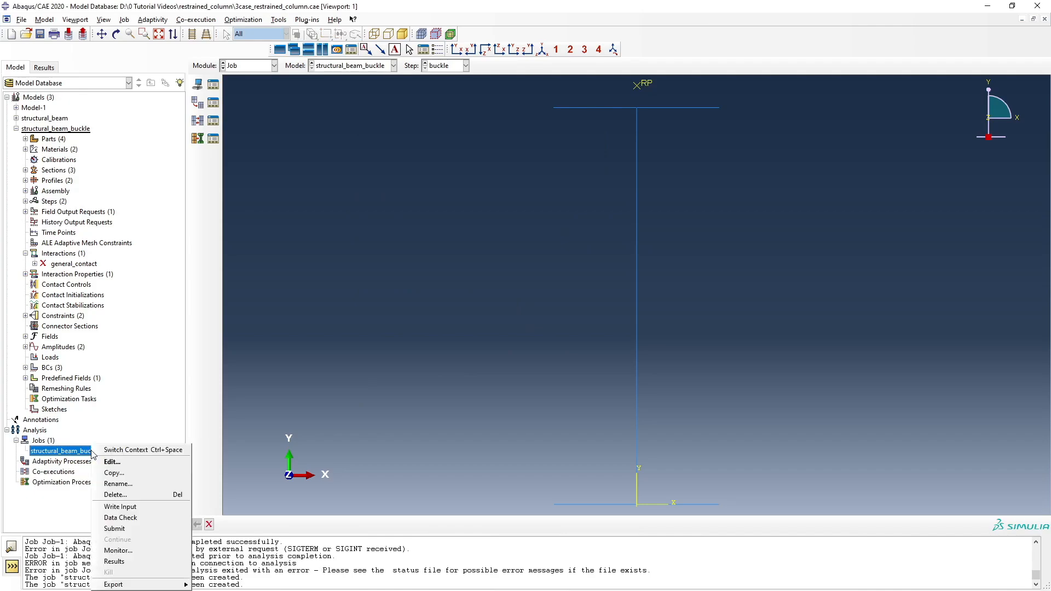
{"action": "left_click", "coordinate": [121, 529]}
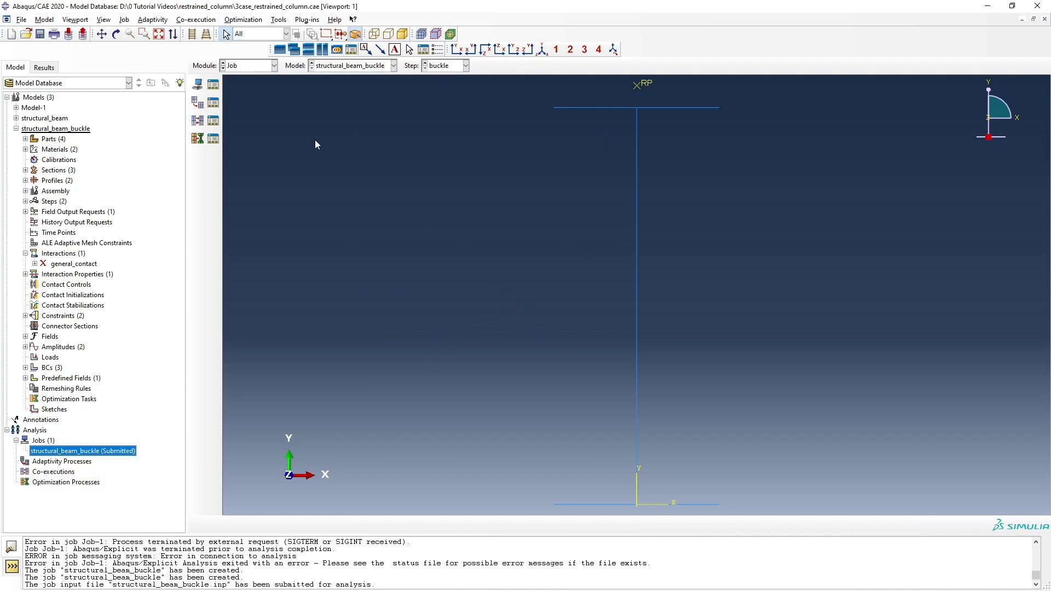
{"action": "left_click", "coordinate": [217, 89]}
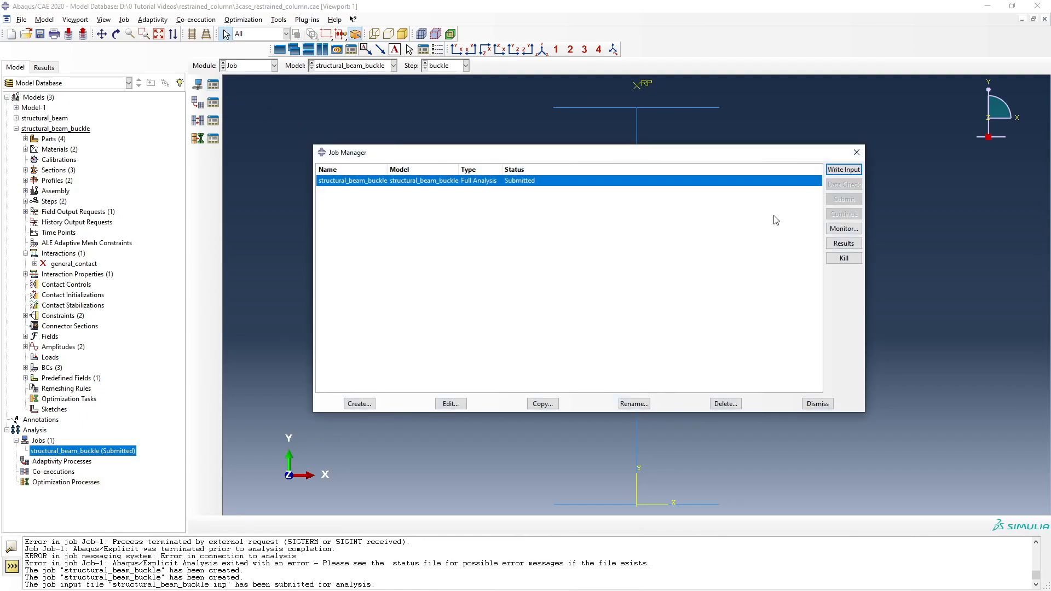
{"action": "left_click", "coordinate": [844, 229]}
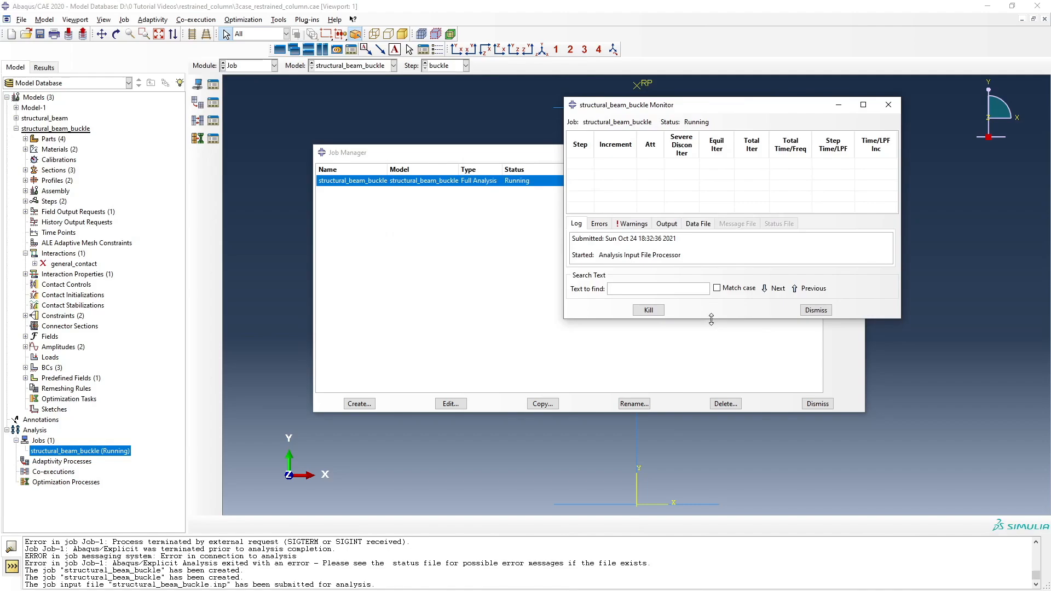
{"action": "left_click_drag", "start_coordinate": [714, 319], "coordinate": [718, 423]}
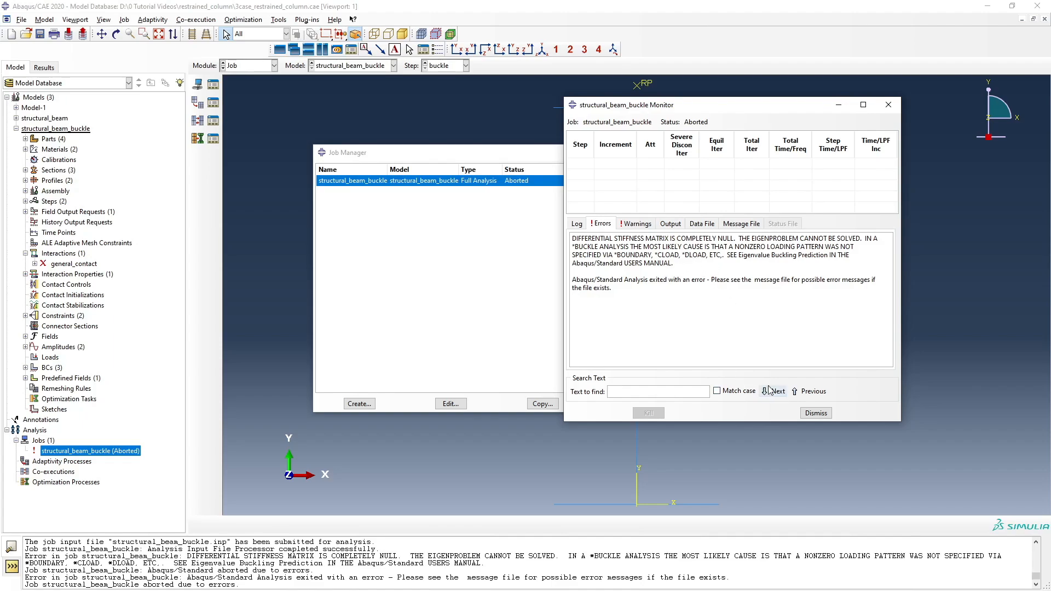
{"action": "left_click", "coordinate": [816, 413]}
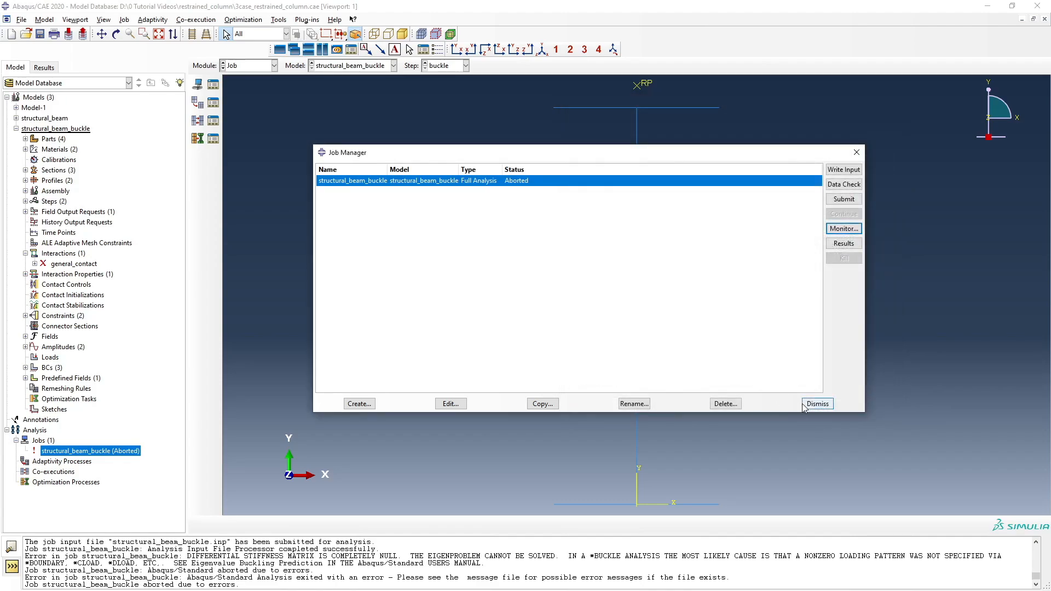
{"action": "left_click", "coordinate": [816, 404]}
Create a concentrated force in the buckle step on the load_point set, with CF2 set to -1
{"action": "left_click", "coordinate": [274, 66]}
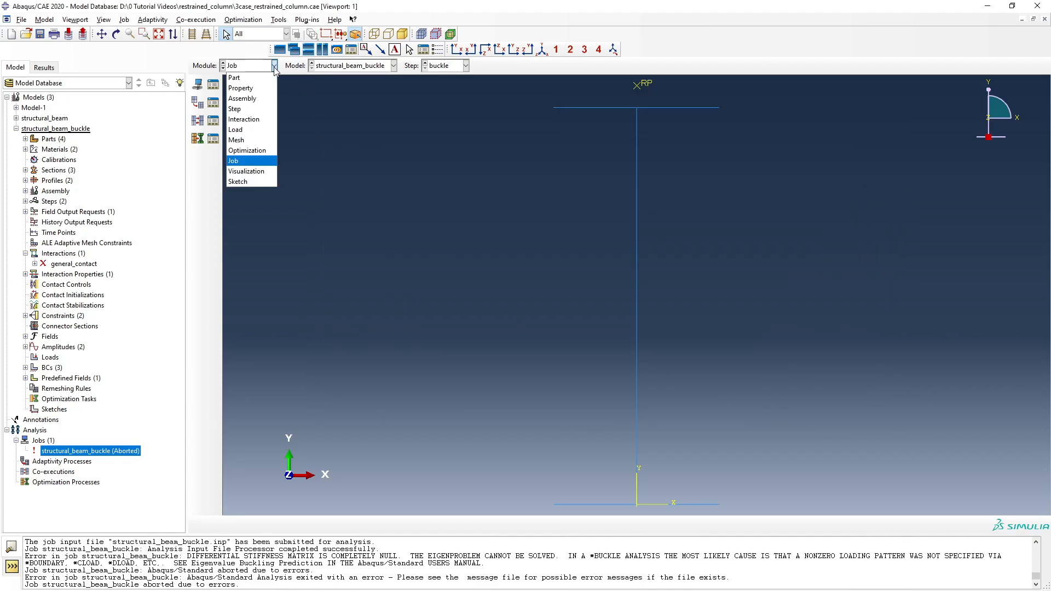
{"action": "left_click", "coordinate": [257, 129]}
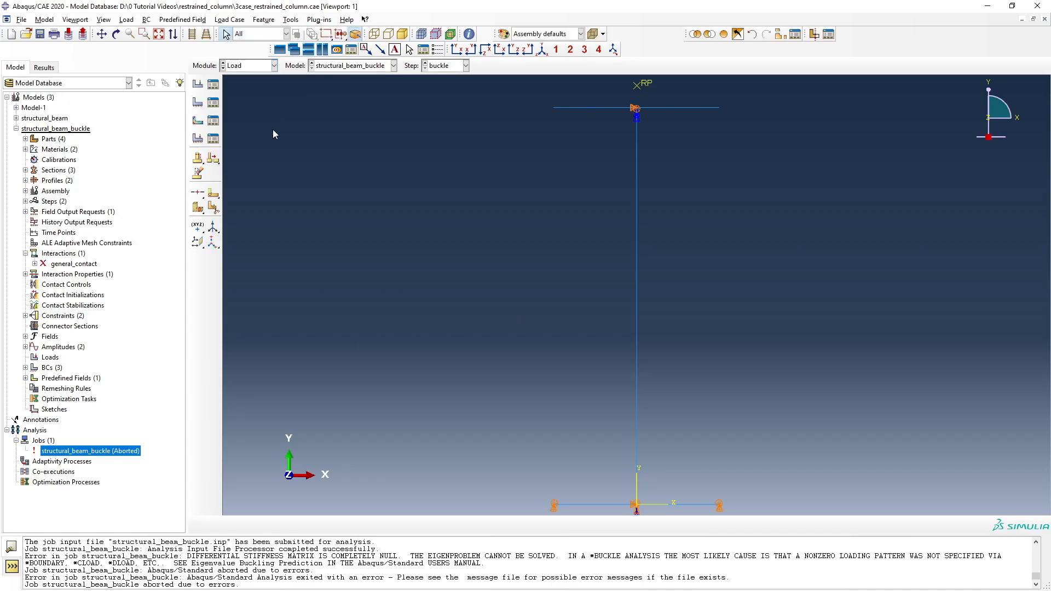
{"action": "left_click", "coordinate": [203, 91]}
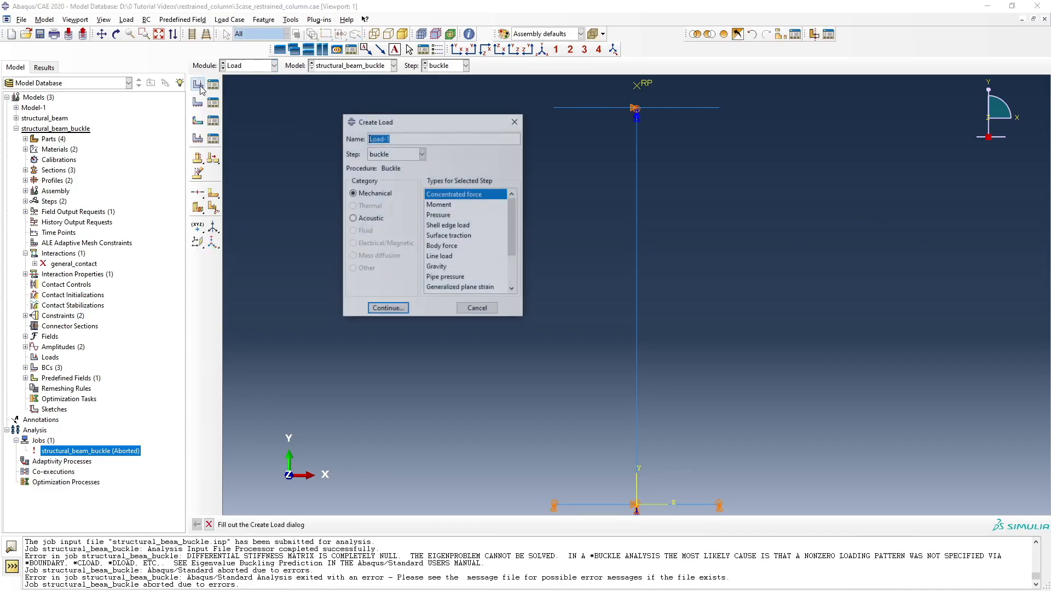
{"action": "left_click", "coordinate": [395, 310]}
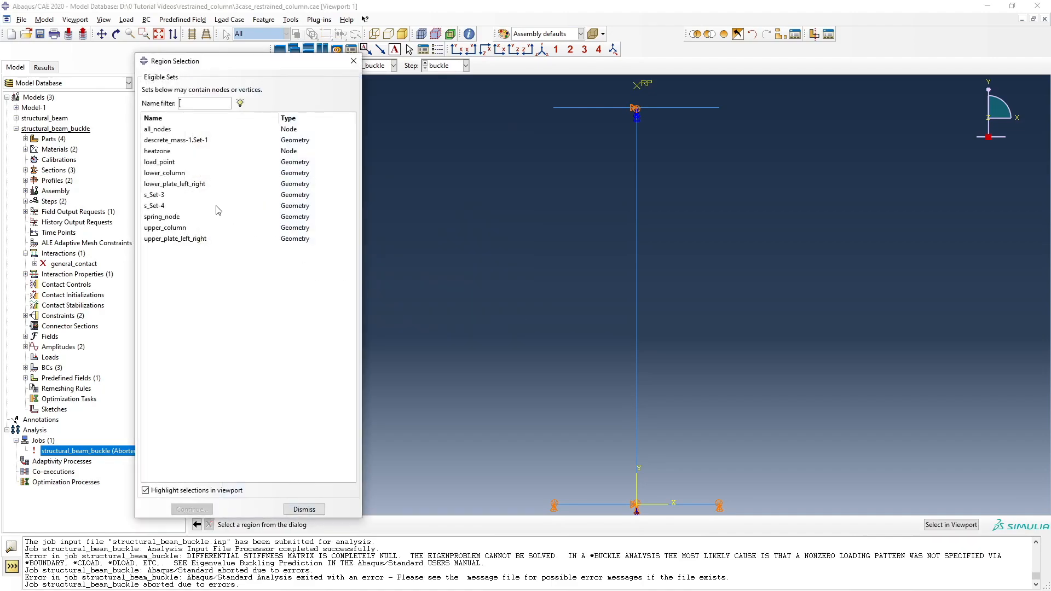
{"action": "left_click", "coordinate": [169, 162]}
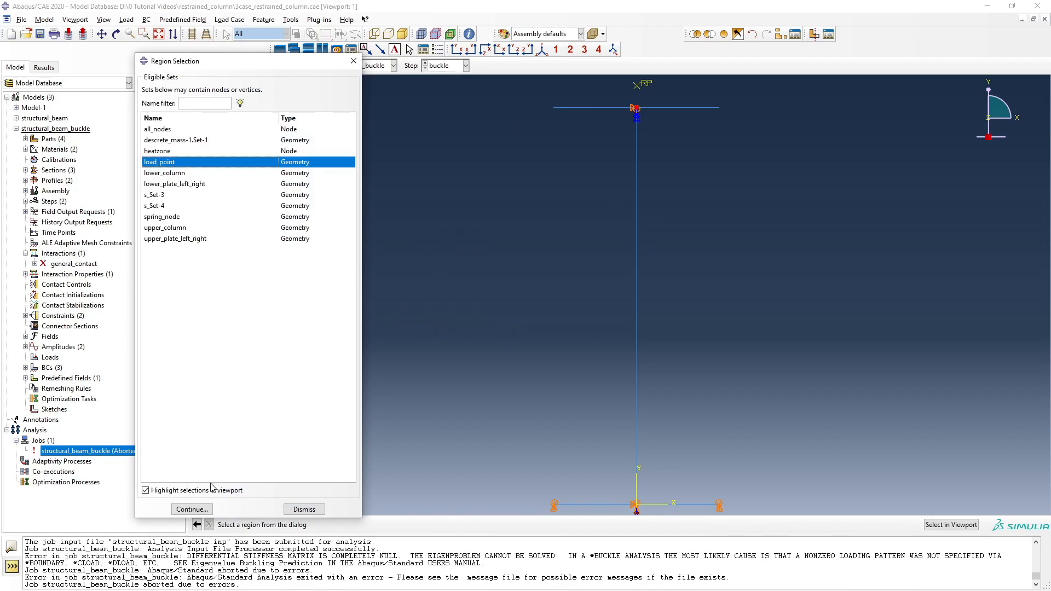
{"action": "left_click", "coordinate": [204, 509]}
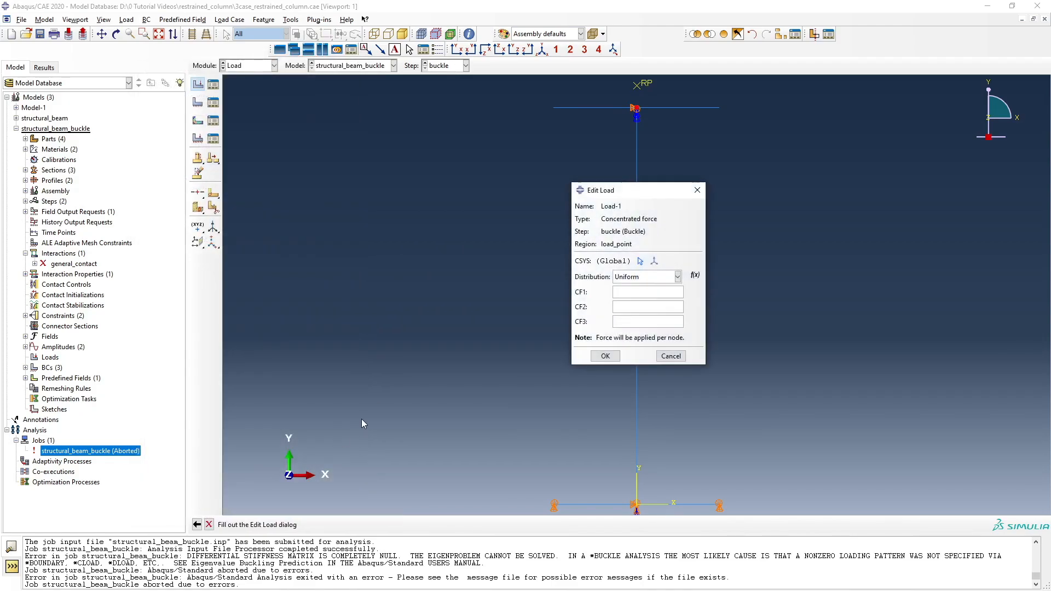
{"action": "left_click", "coordinate": [623, 307]}
{"action": "type", "text": "-1"}
{"action": "left_click", "coordinate": [606, 357]}
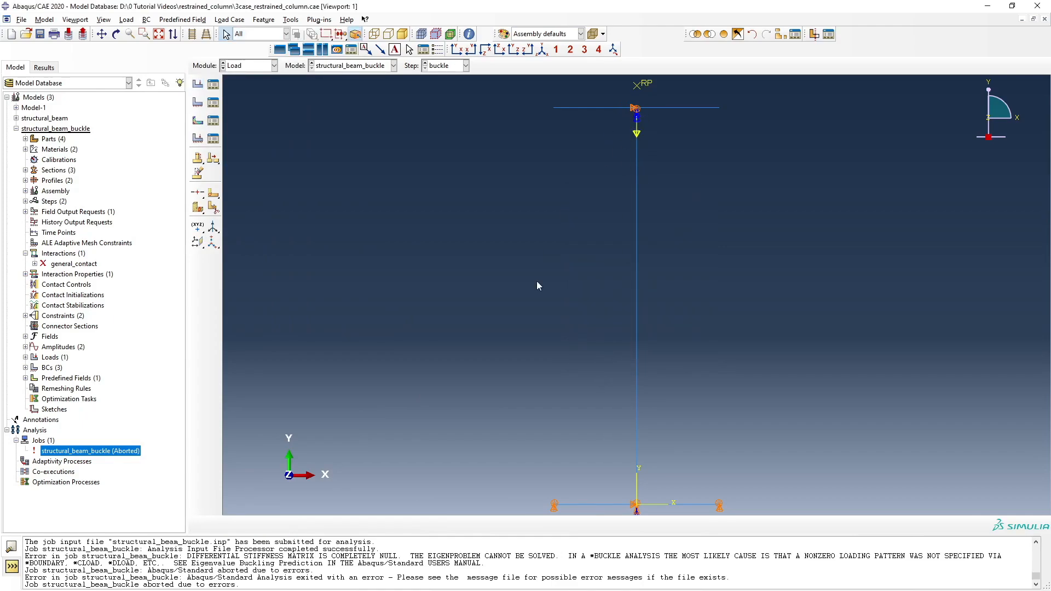
Resubmit the structural_beam_buckle job, overwriting its existing job files
{"action": "left_click", "coordinate": [247, 66]}
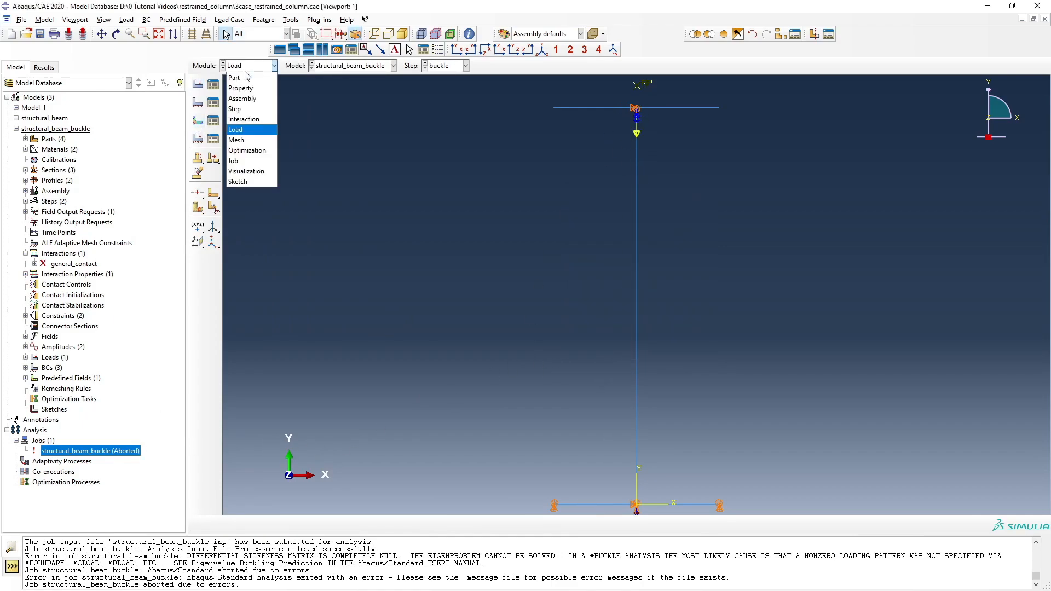
{"action": "left_click", "coordinate": [244, 161]}
{"action": "left_click", "coordinate": [213, 84]}
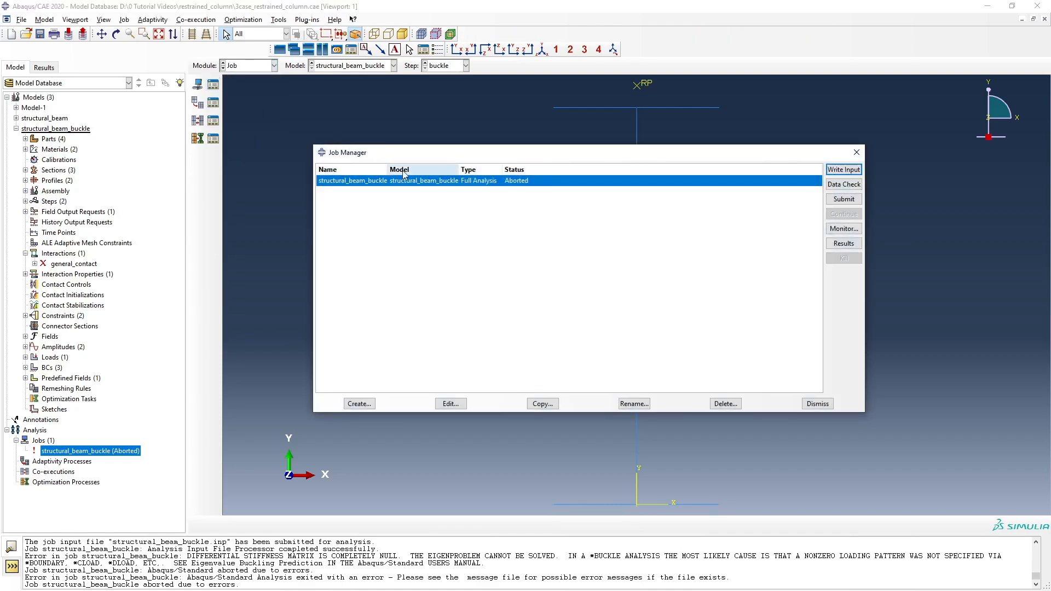
{"action": "left_click", "coordinate": [844, 198]}
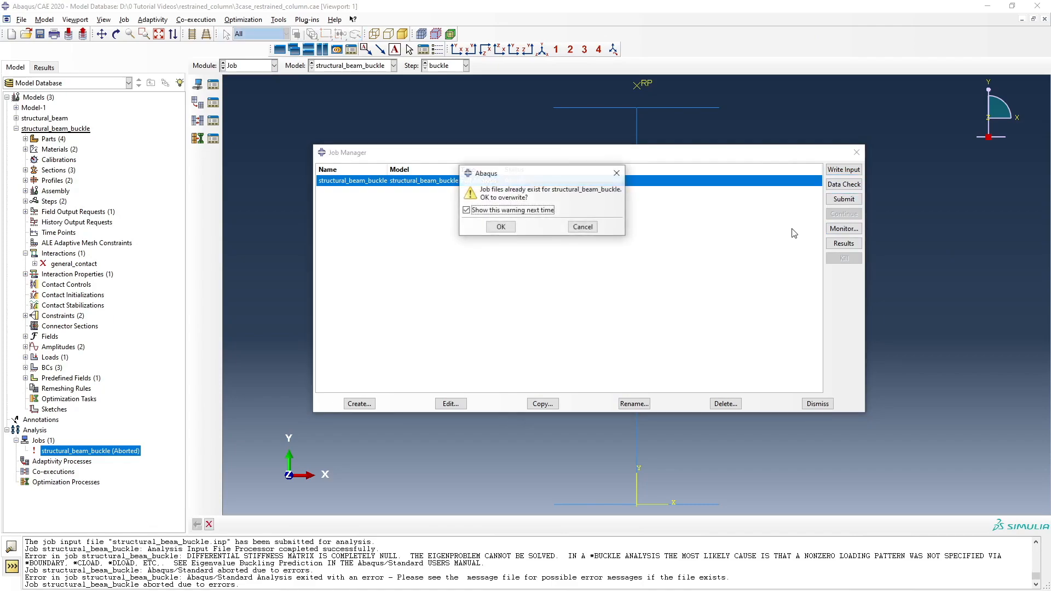
{"action": "left_click", "coordinate": [507, 226]}
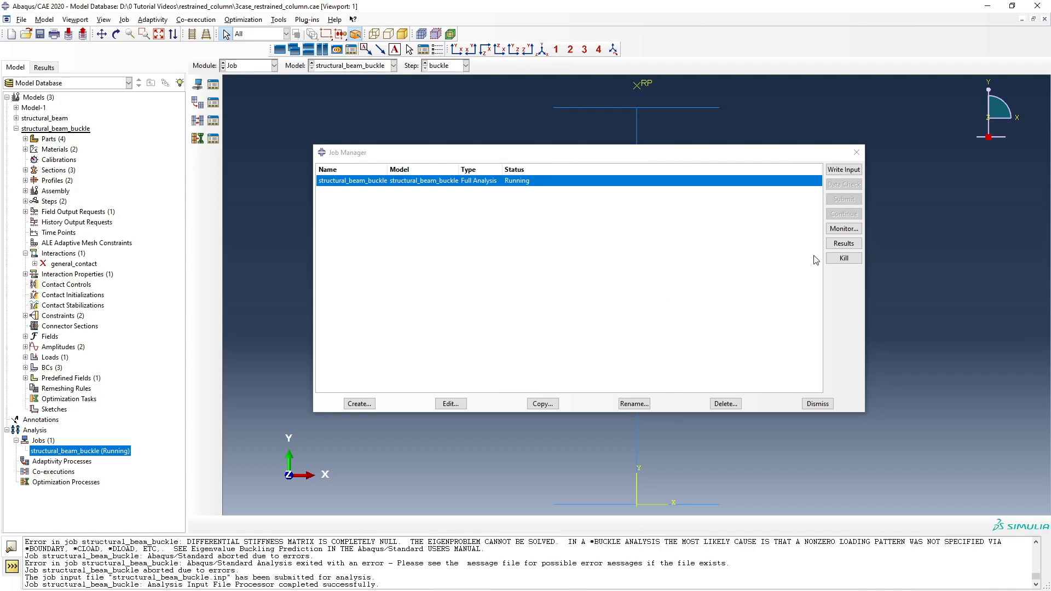
Monitor the resubmitted job's run and check its log
{"action": "left_click", "coordinate": [844, 228]}
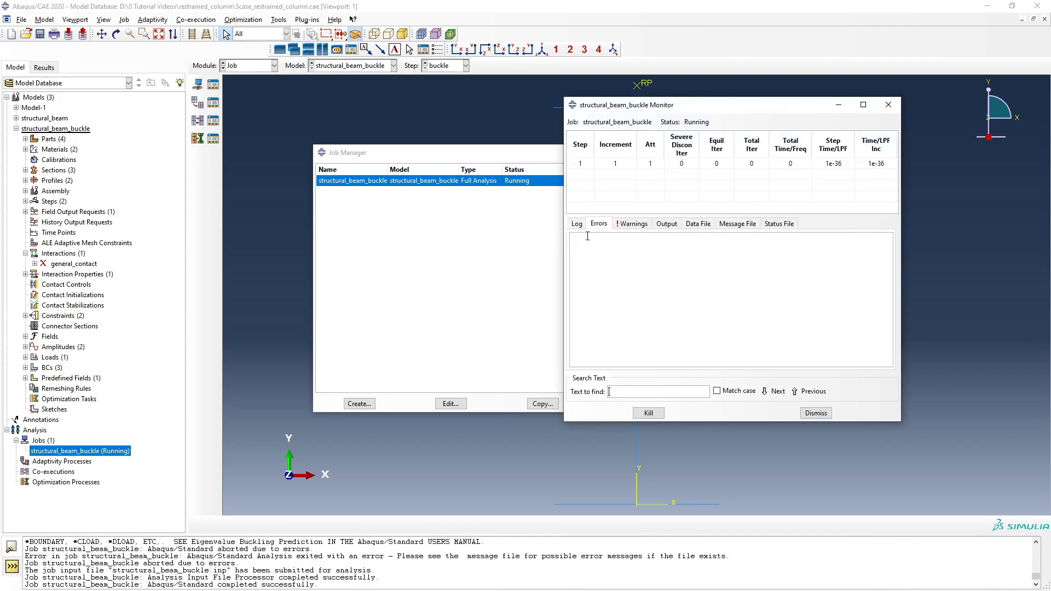
{"action": "left_click", "coordinate": [579, 224]}
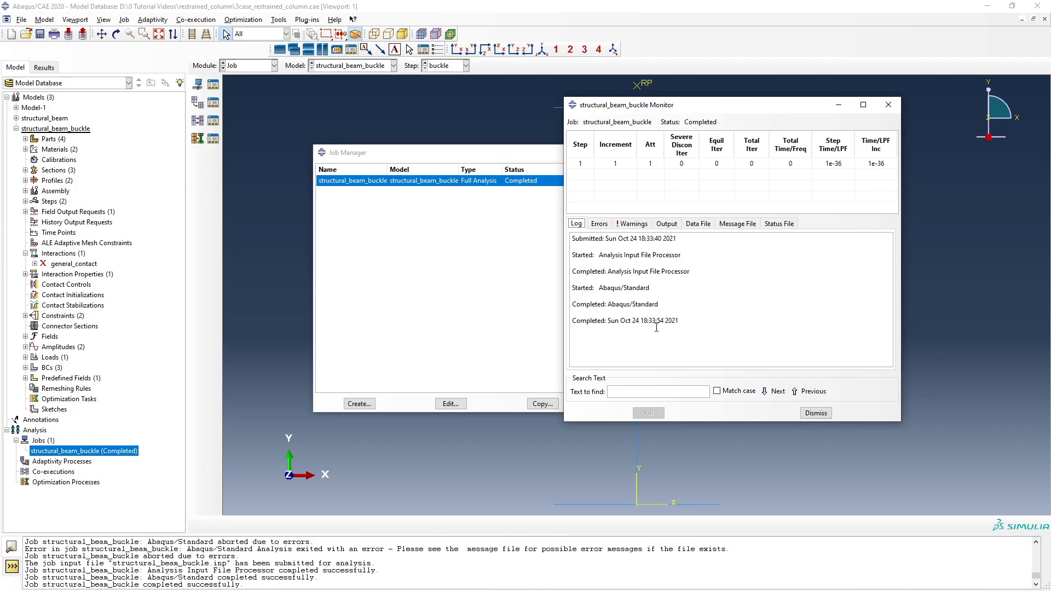
{"action": "left_click", "coordinate": [815, 417]}
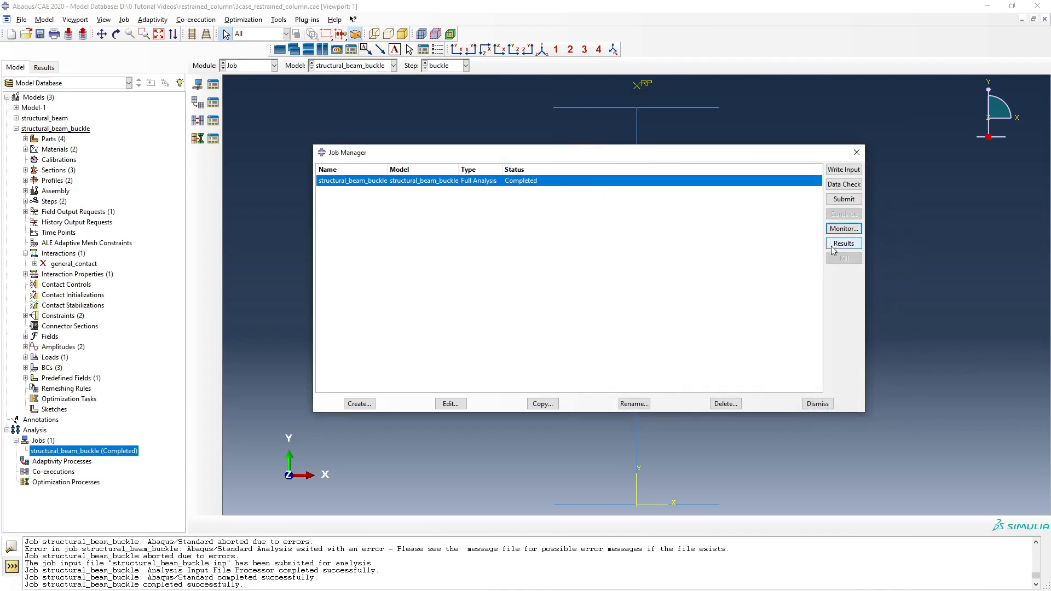
Open the job's results and animate the displacement magnitude contours on the deformed shape of mode 1
{"action": "left_click", "coordinate": [835, 244]}
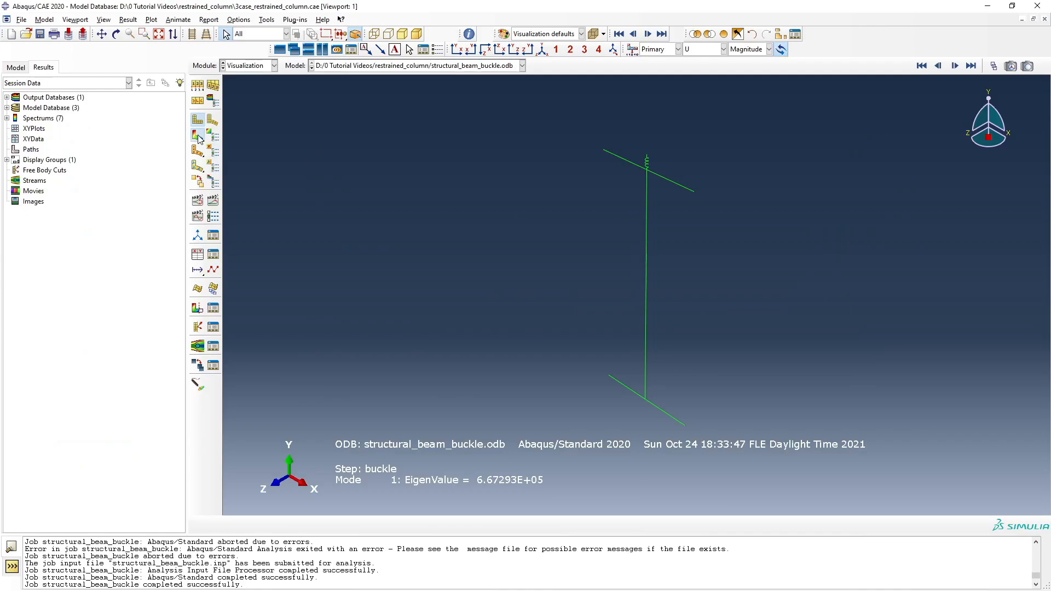
{"action": "left_click", "coordinate": [198, 136]}
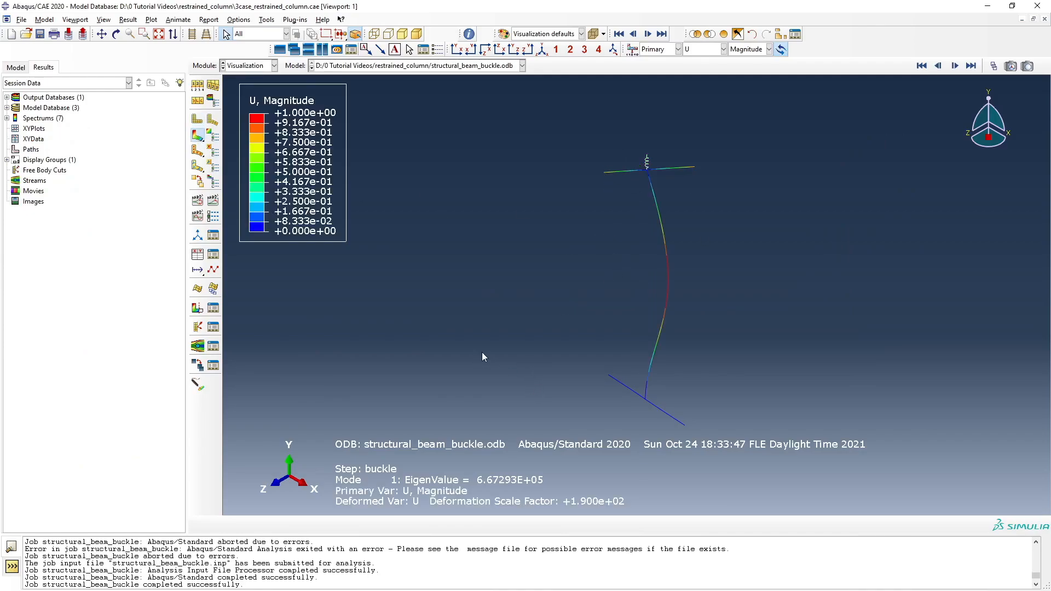
{"action": "left_click", "coordinate": [197, 201]}
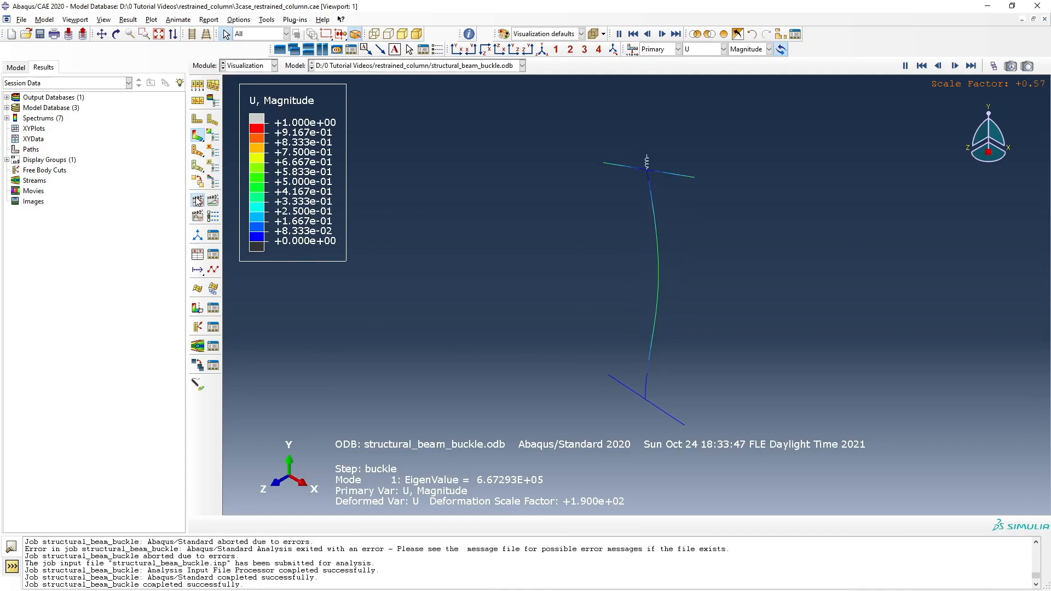
Step through the deformed contour plots of the three buckling modes and return to mode 1
{"action": "left_click", "coordinate": [954, 65]}
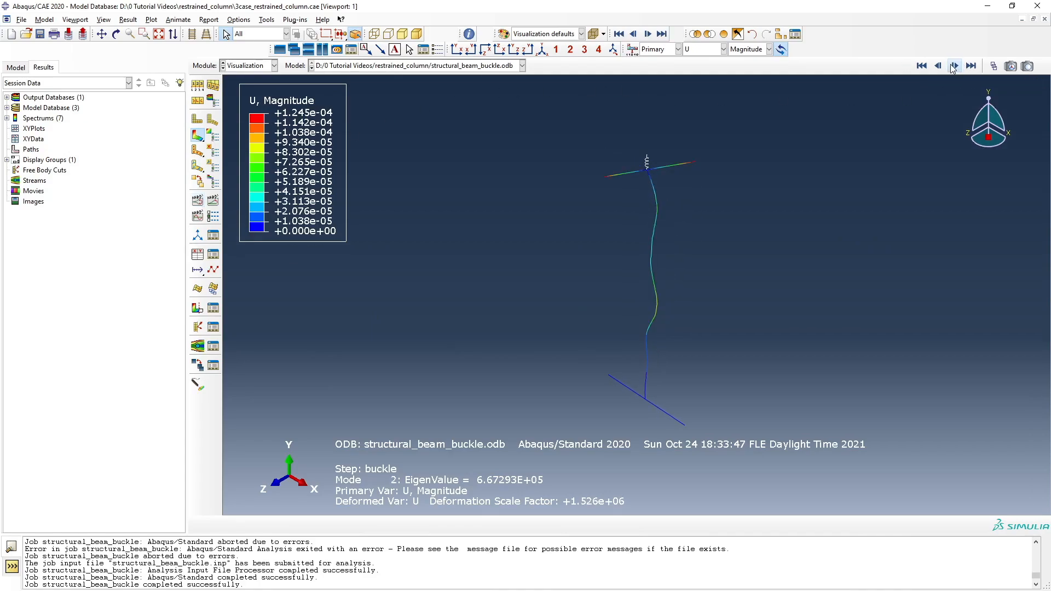
{"action": "left_click", "coordinate": [954, 66]}
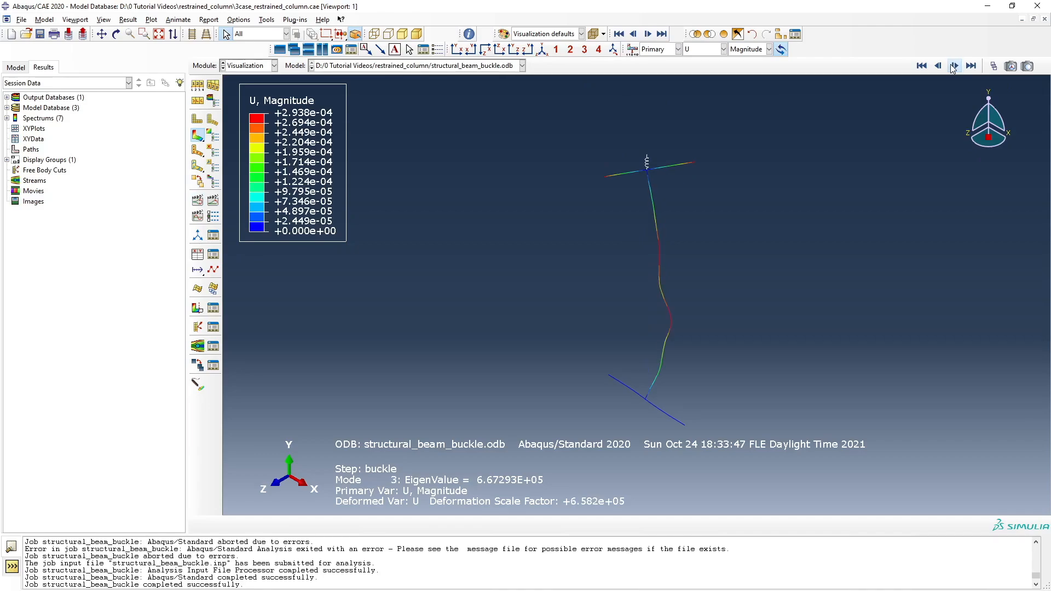
{"action": "left_click", "coordinate": [955, 66]}
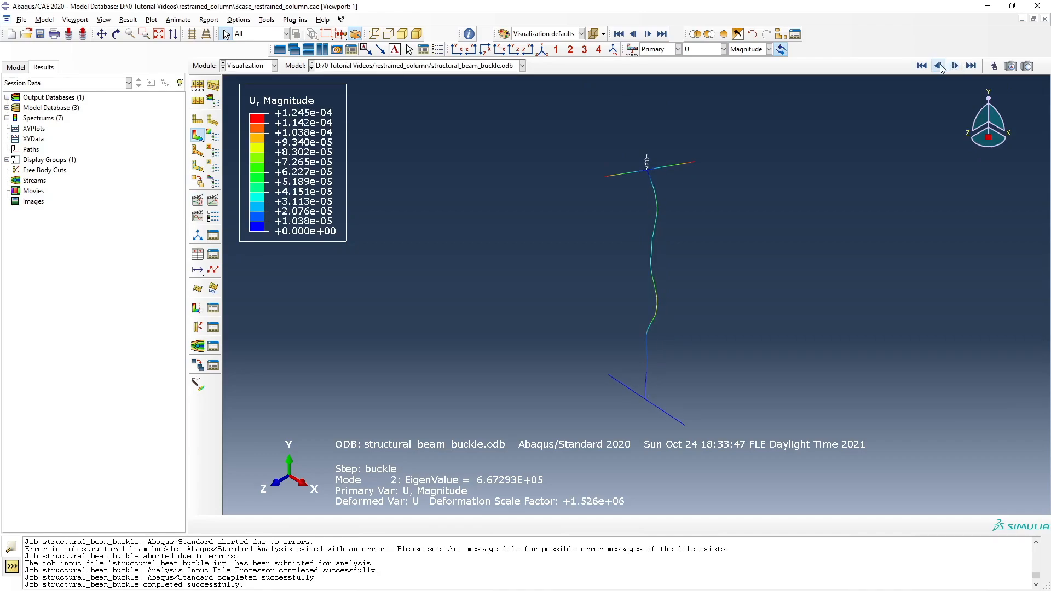
{"action": "left_click", "coordinate": [954, 66]}
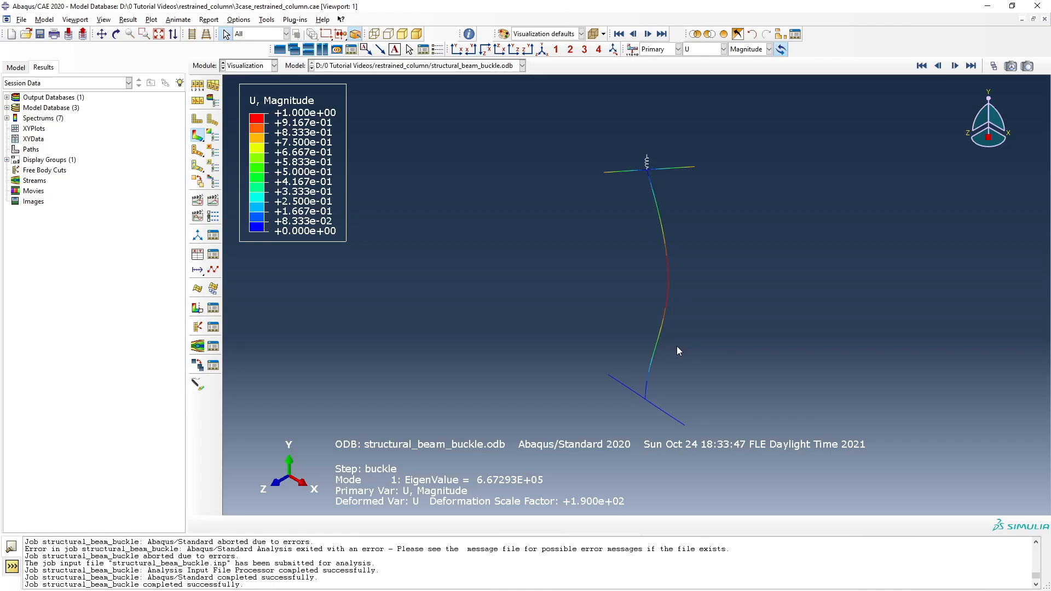
Examine the buckling mode shapes in the XY plane, stepping from mode 1 through mode 3
{"action": "left_click", "coordinate": [457, 49]}
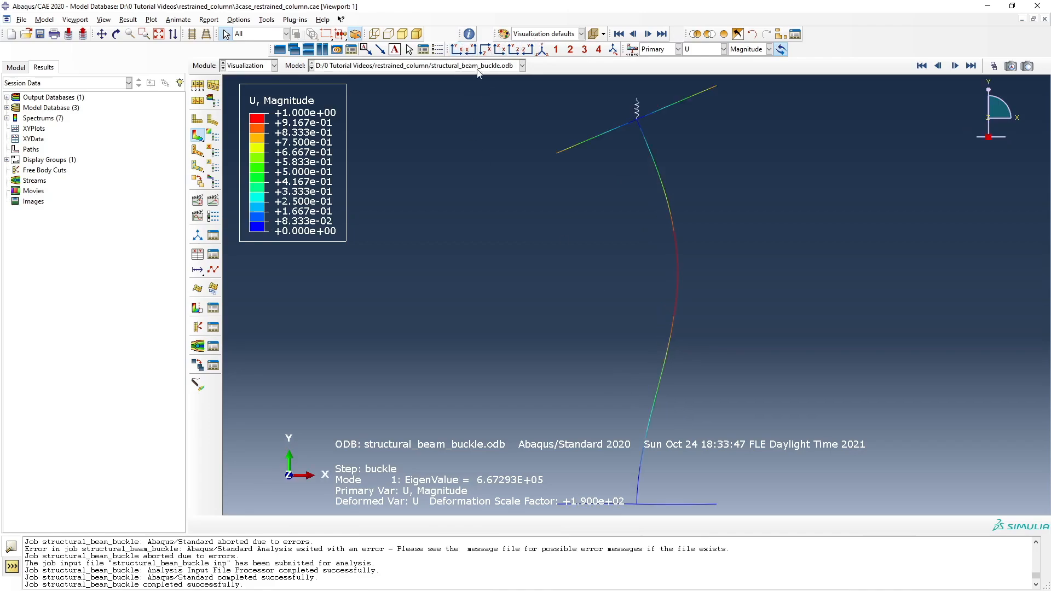
{"action": "scroll", "coordinate": [574, 165], "scroll_direction": "down", "scroll_amount": 1}
{"action": "scroll", "coordinate": [584, 167], "scroll_direction": "down", "scroll_amount": 1}
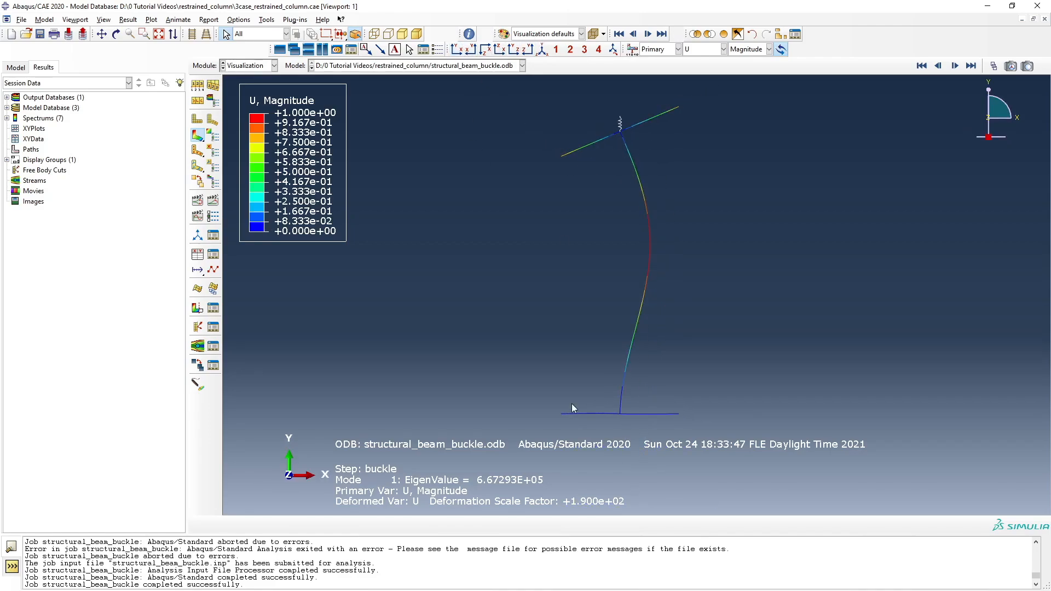
{"action": "left_click", "coordinate": [955, 66]}
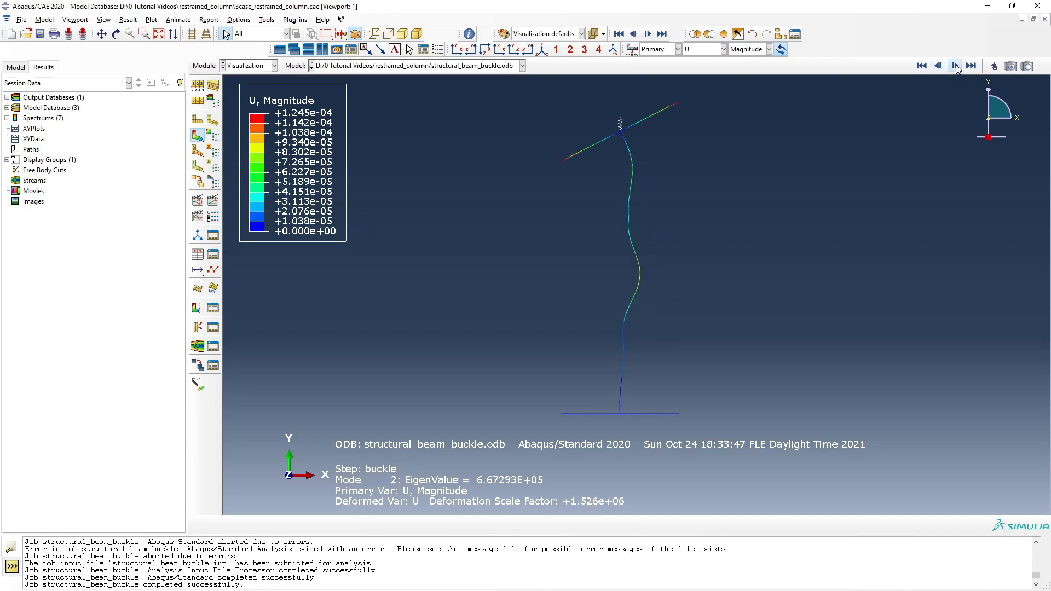
{"action": "left_click", "coordinate": [955, 66]}
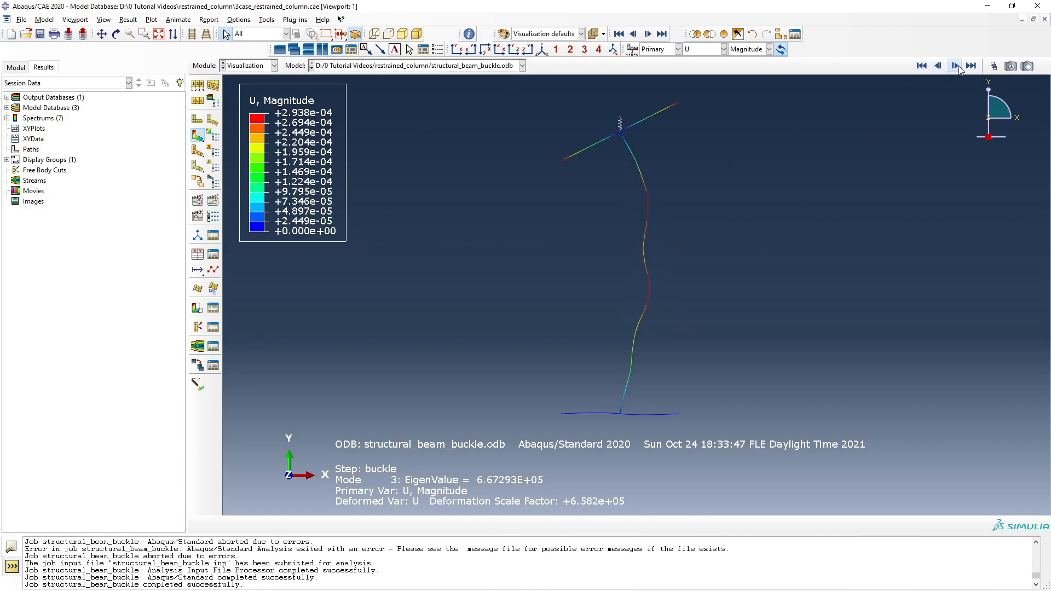
Step back through the buckling mode shapes from mode 3 to mode 1
{"action": "left_click", "coordinate": [938, 65]}
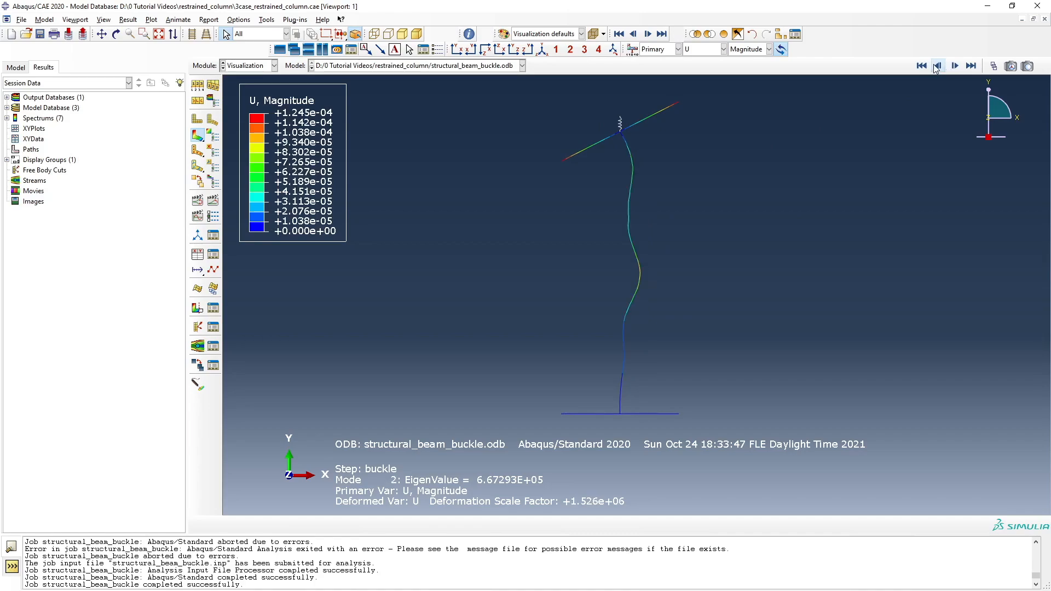
{"action": "left_click", "coordinate": [938, 66]}
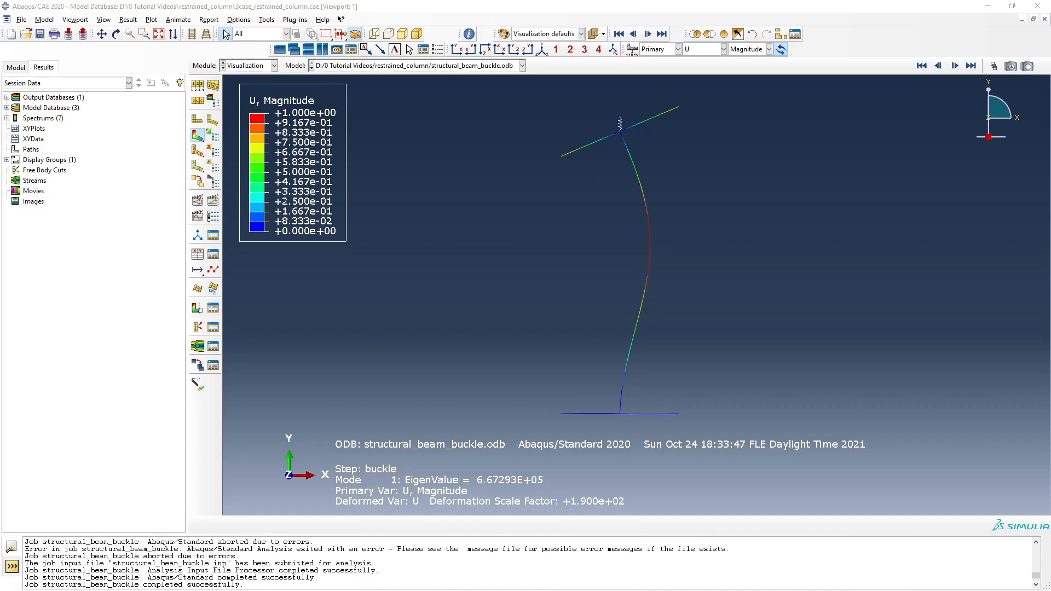
Switch to the restrained_column folder in File Explorer and open structural_beam_buckle.inp for editing in Notepad++
{"action": "left_click_drag", "start_coordinate": [0, 24], "coordinate": [484, 27]}
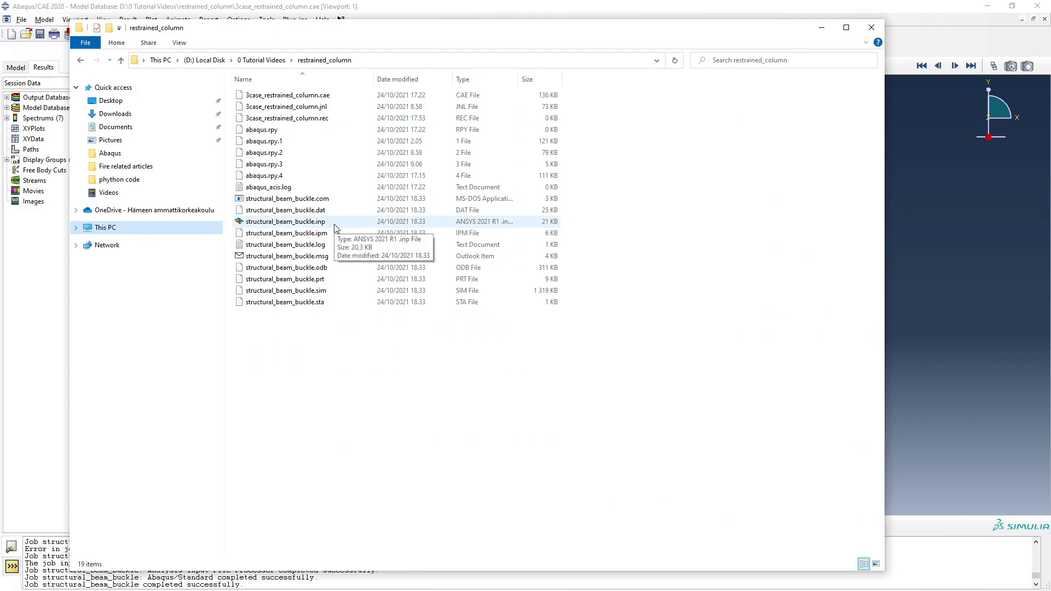
{"action": "left_click_drag", "start_coordinate": [343, 34], "coordinate": [394, 32]}
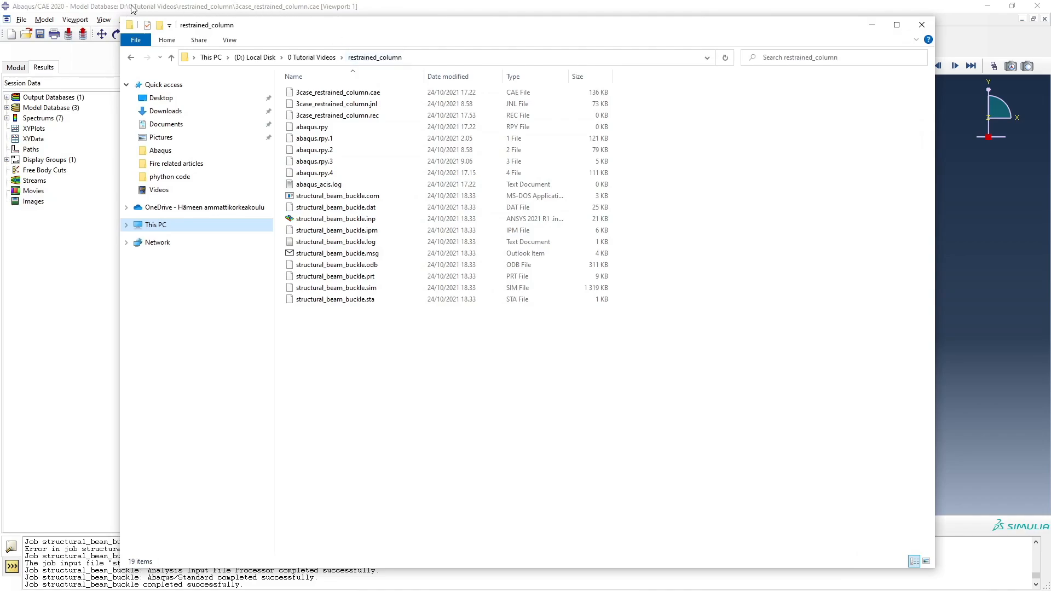
{"action": "left_click", "coordinate": [341, 221]}
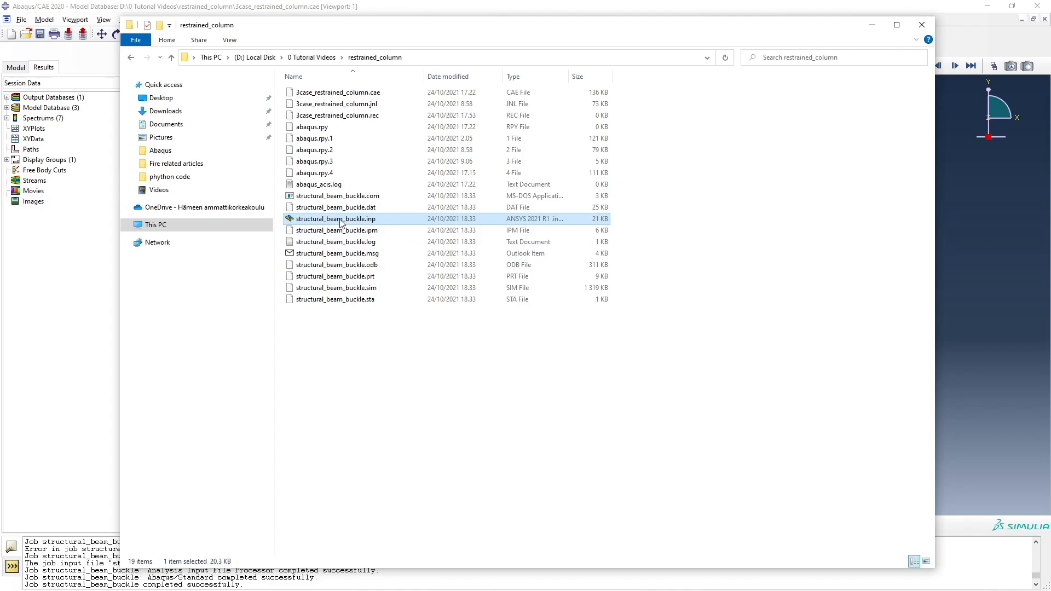
{"action": "right_click", "coordinate": [341, 221]}
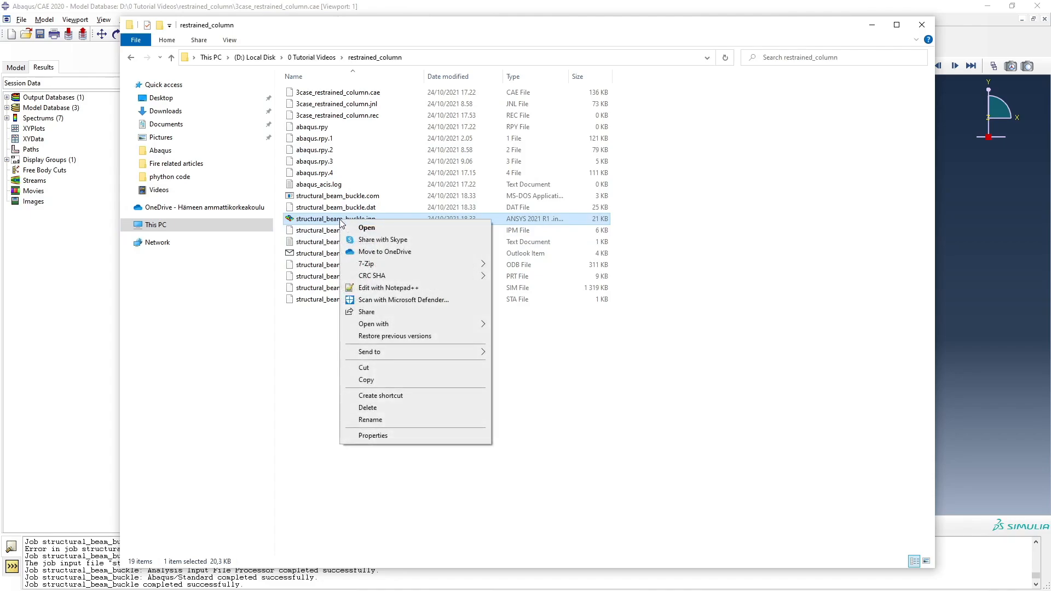
{"action": "left_click", "coordinate": [366, 290]}
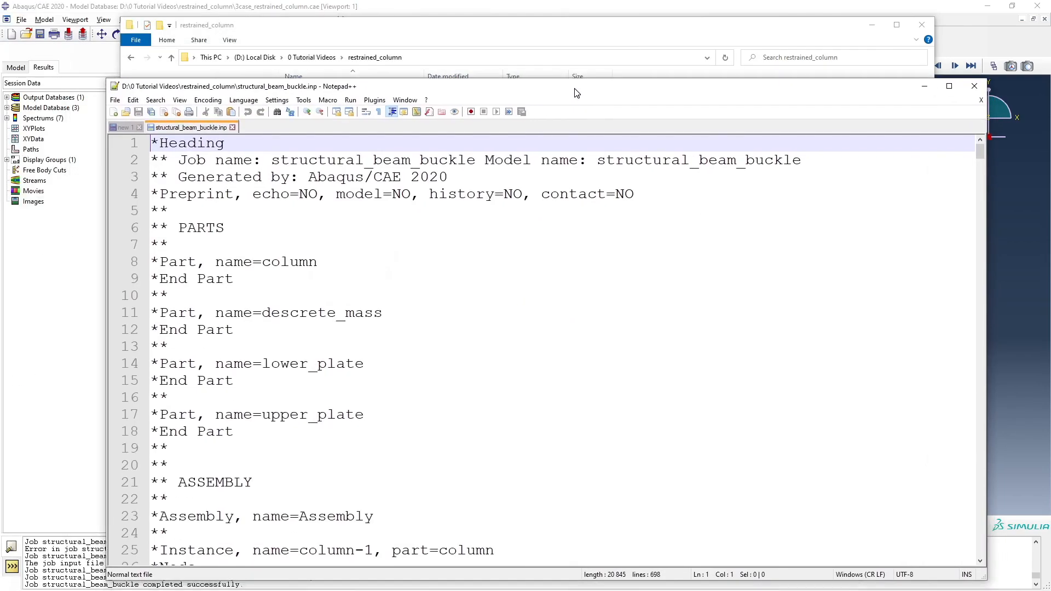
{"action": "left_click_drag", "start_coordinate": [567, 95], "coordinate": [625, 50]}
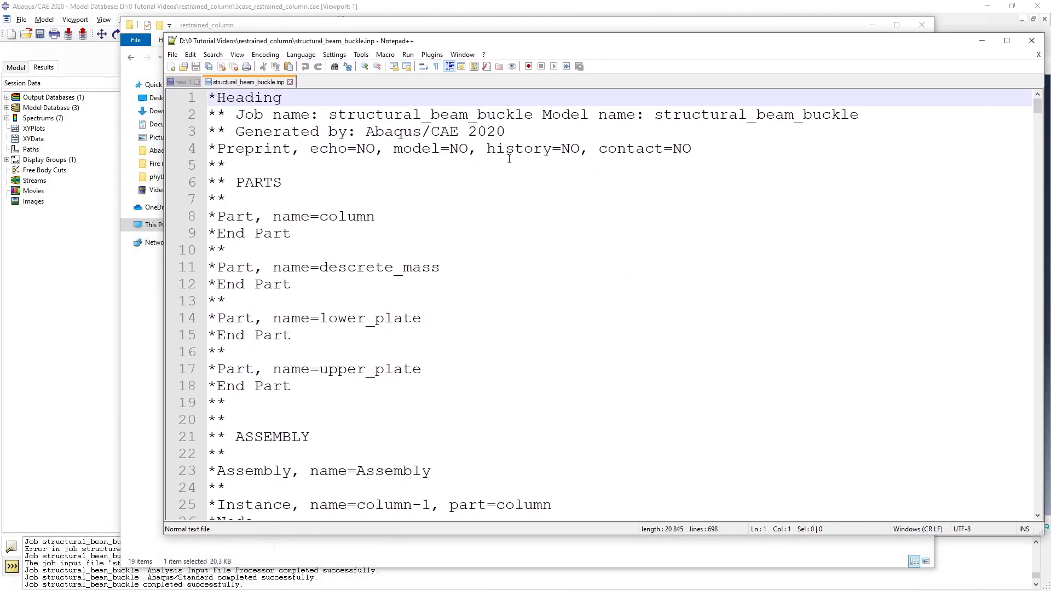
Insert an empty line after the *Output, field, variable=PRESELECT line, just before *End Step at the end of the input file
{"action": "scroll", "coordinate": [429, 225], "scroll_direction": "down", "scroll_amount": 20}
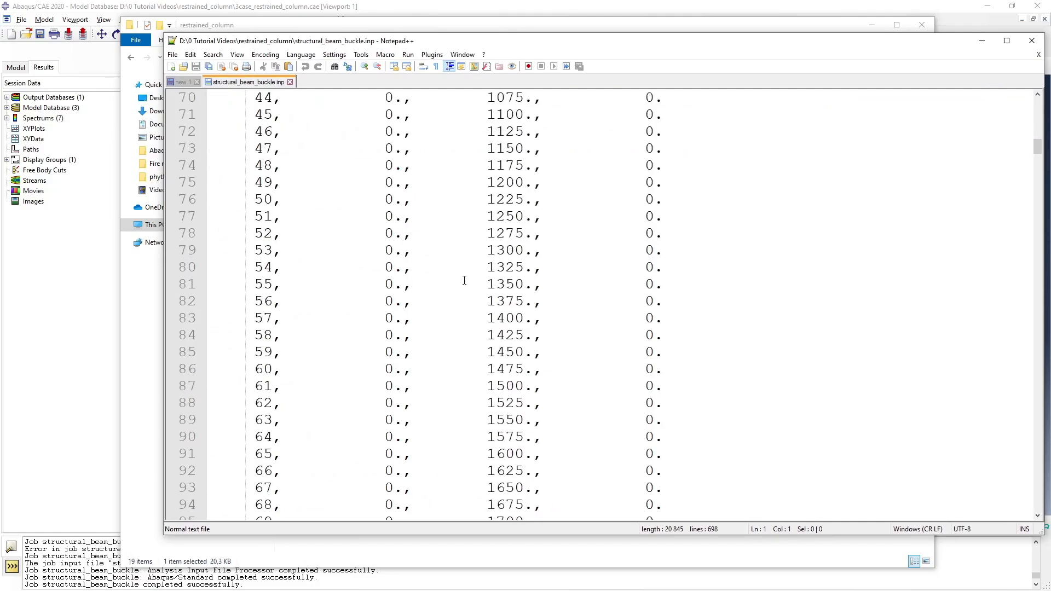
{"action": "left_click_drag", "start_coordinate": [1038, 147], "coordinate": [1013, 503]}
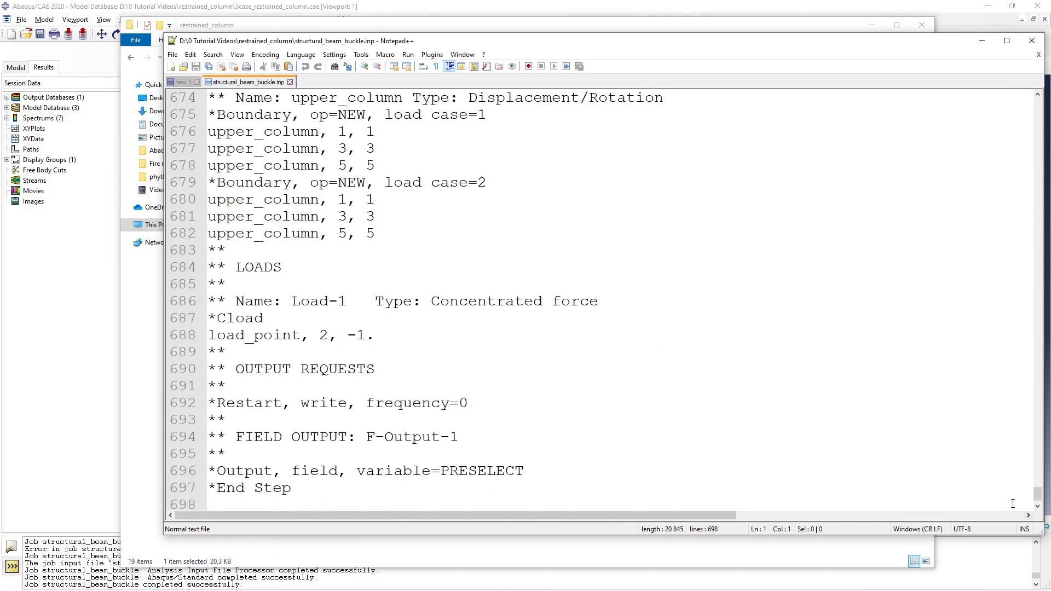
{"action": "left_click", "coordinate": [526, 472]}
{"action": "key", "text": "Return"}
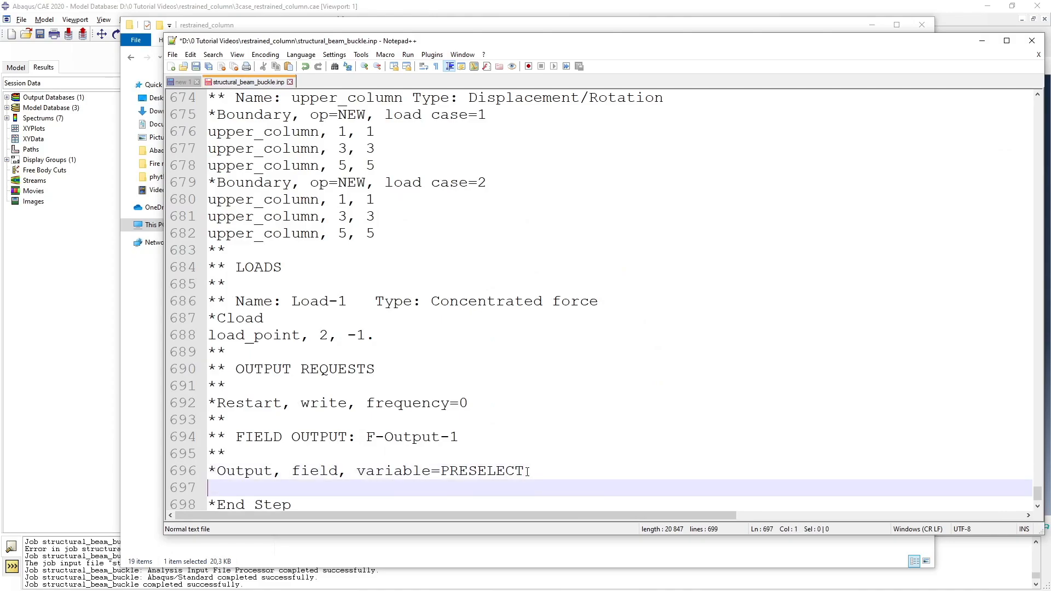
Copy the two lines *NODE FIL and U, from the notes in the new 1 document
{"action": "left_click", "coordinate": [181, 81]}
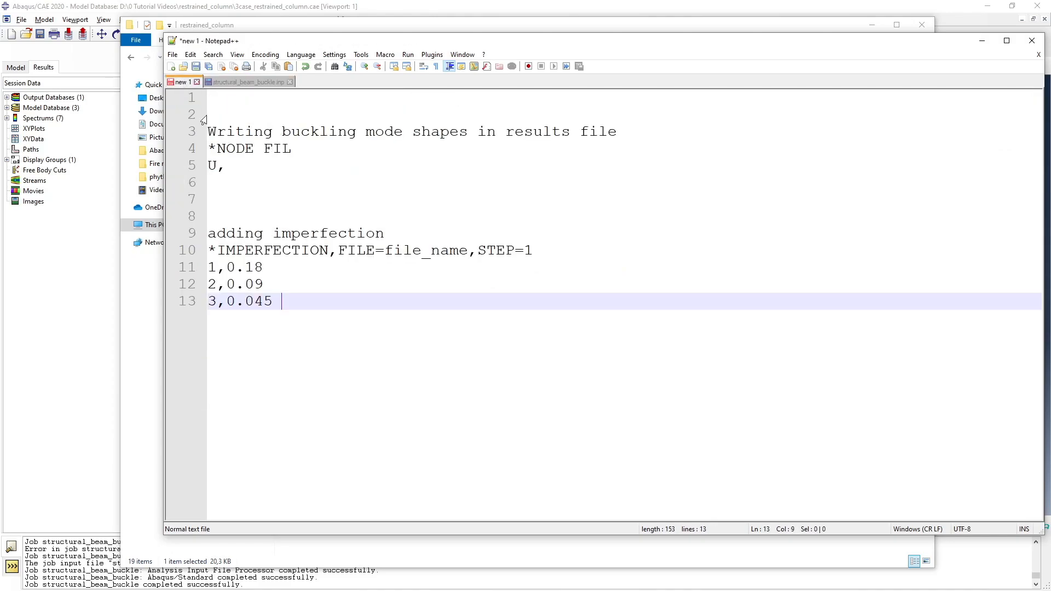
{"action": "double_click", "coordinate": [217, 165]}
{"action": "left_click_drag", "start_coordinate": [224, 165], "coordinate": [201, 154]}
{"action": "key", "text": "ctrl+c"}
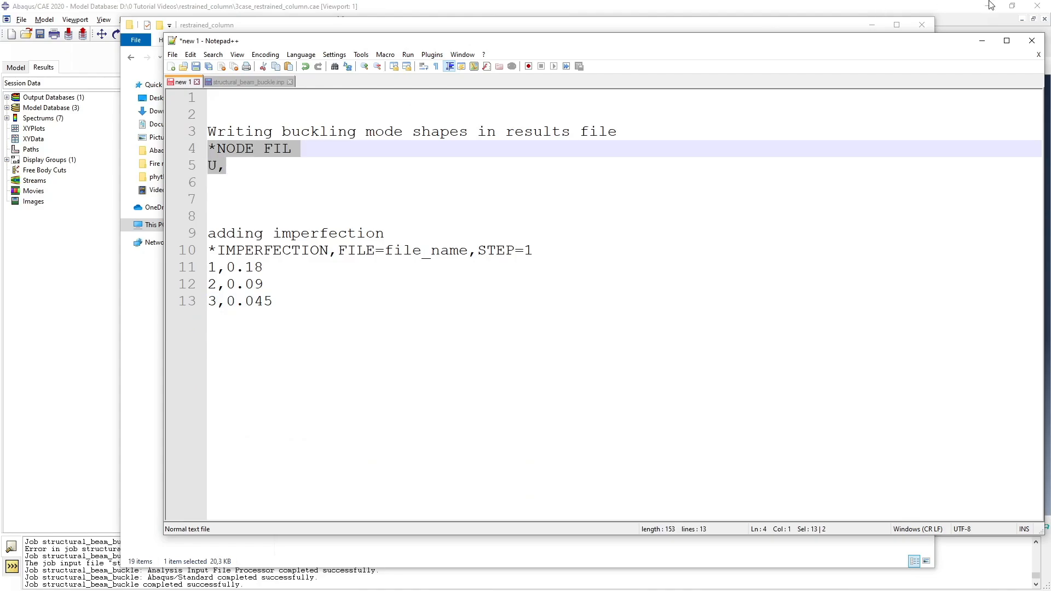
Paste the *NODE FIL and U, lines into the empty line before *End Step in structural_beam_buckle.inp and save the file
{"action": "left_click", "coordinate": [986, 44]}
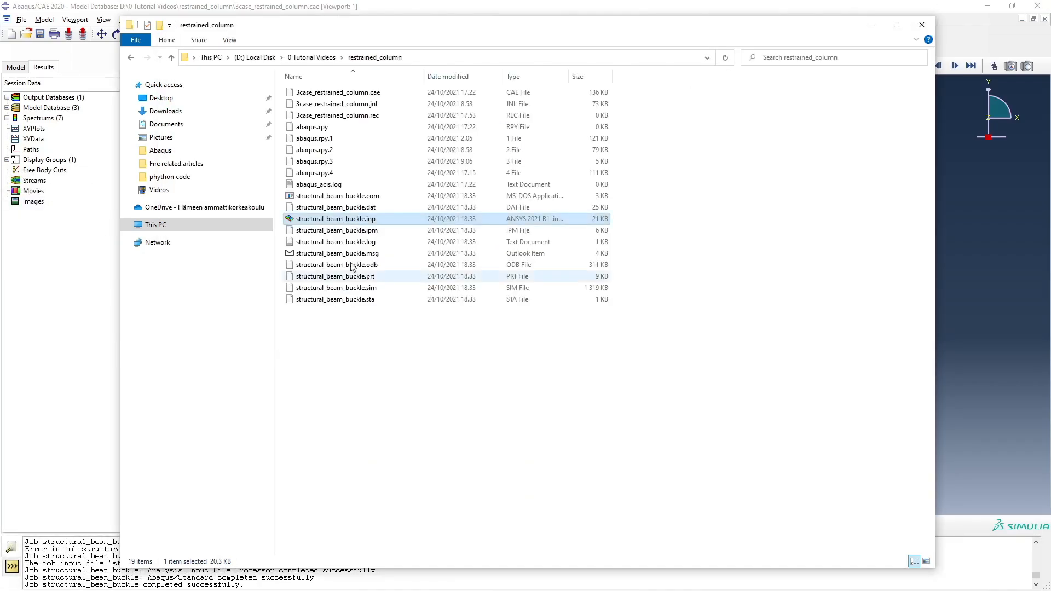
{"action": "key", "text": "alt+Tab"}
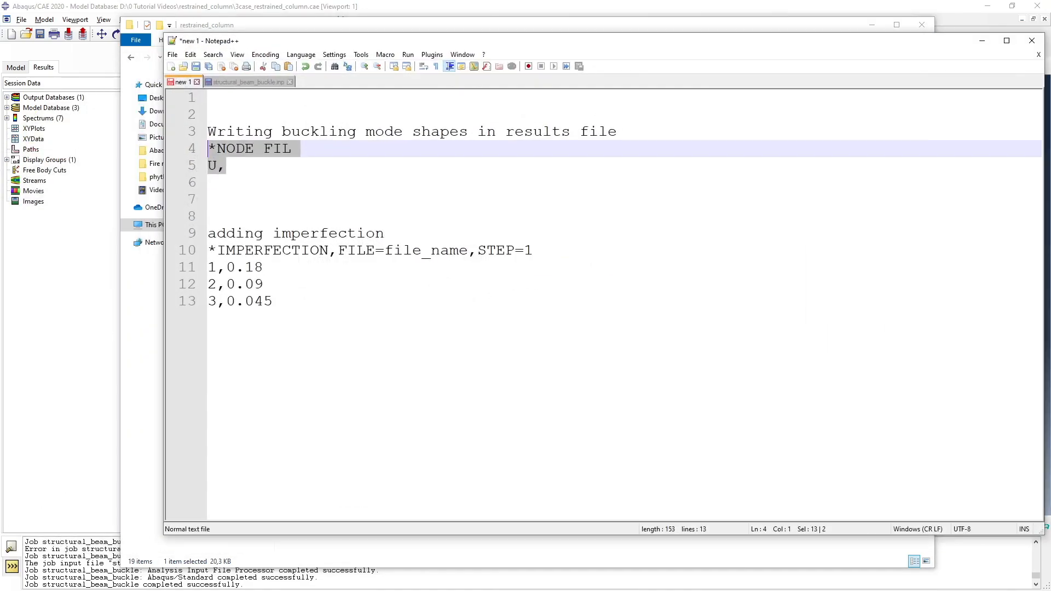
{"action": "left_click", "coordinate": [272, 81]}
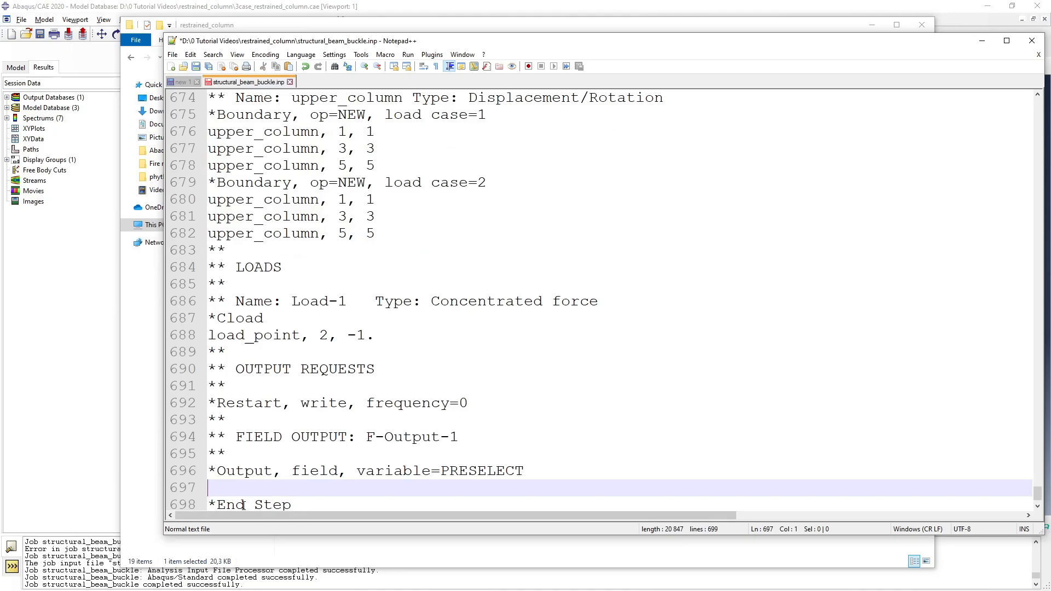
{"action": "key", "text": "ctrl+v"}
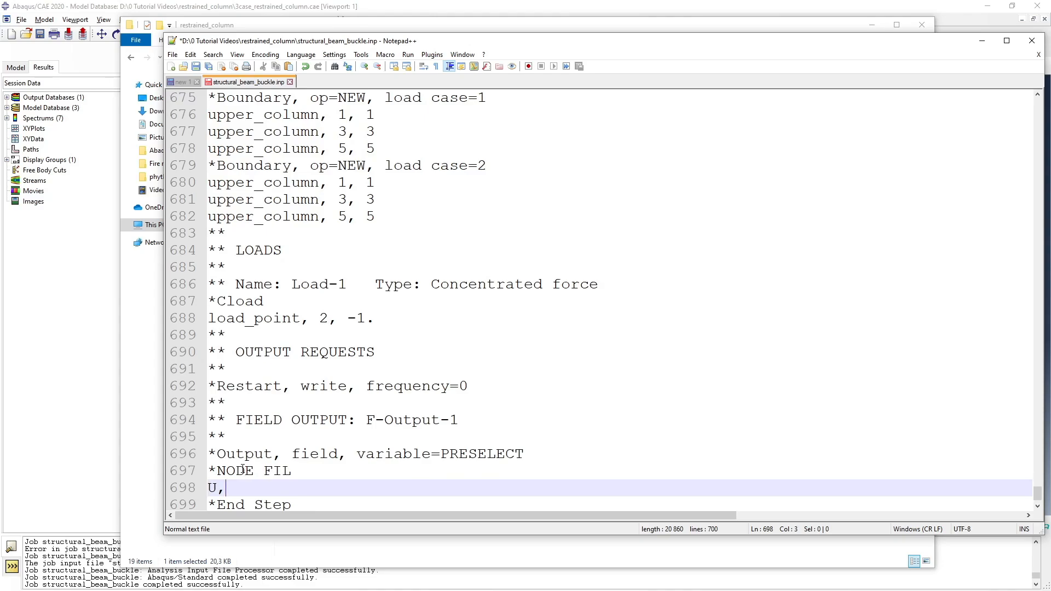
{"action": "key", "text": "ctrl+s"}
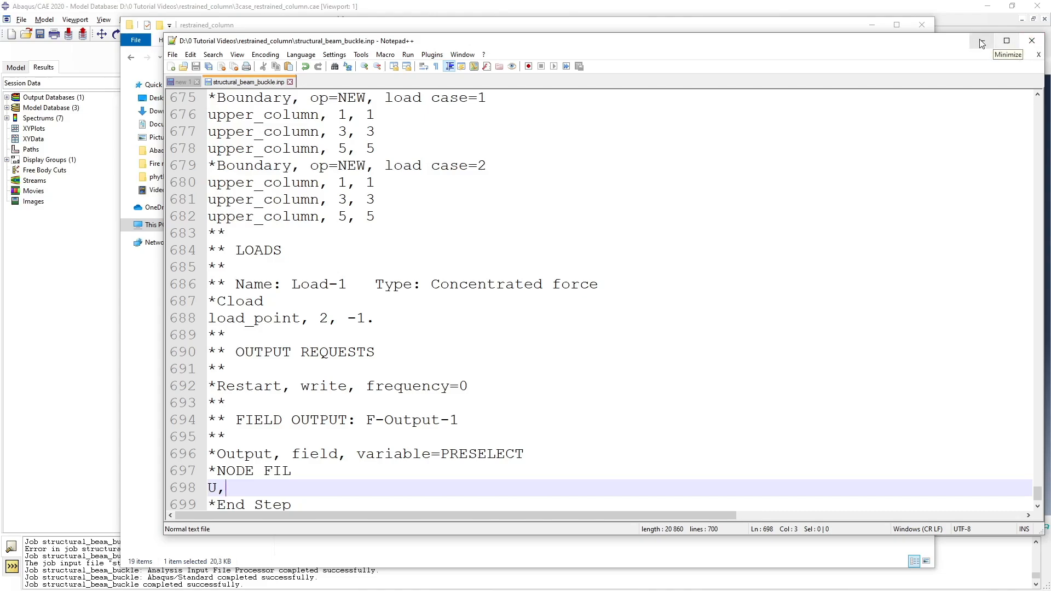
Switch back to Abaqus/CAE and start creating a new job named input_beam_buckle
{"action": "left_click", "coordinate": [980, 19]}
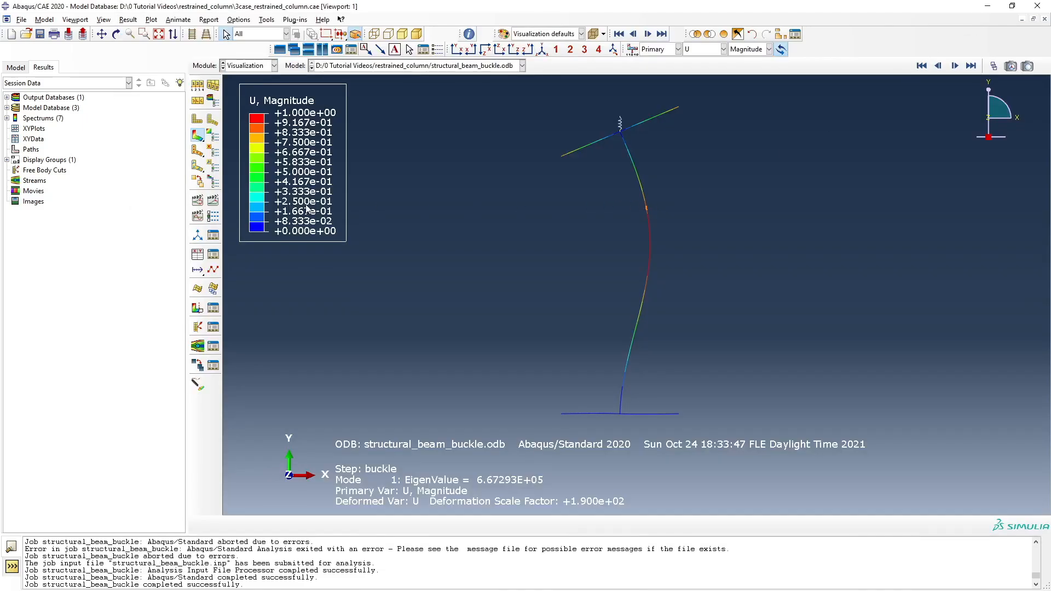
{"action": "left_click", "coordinate": [14, 65]}
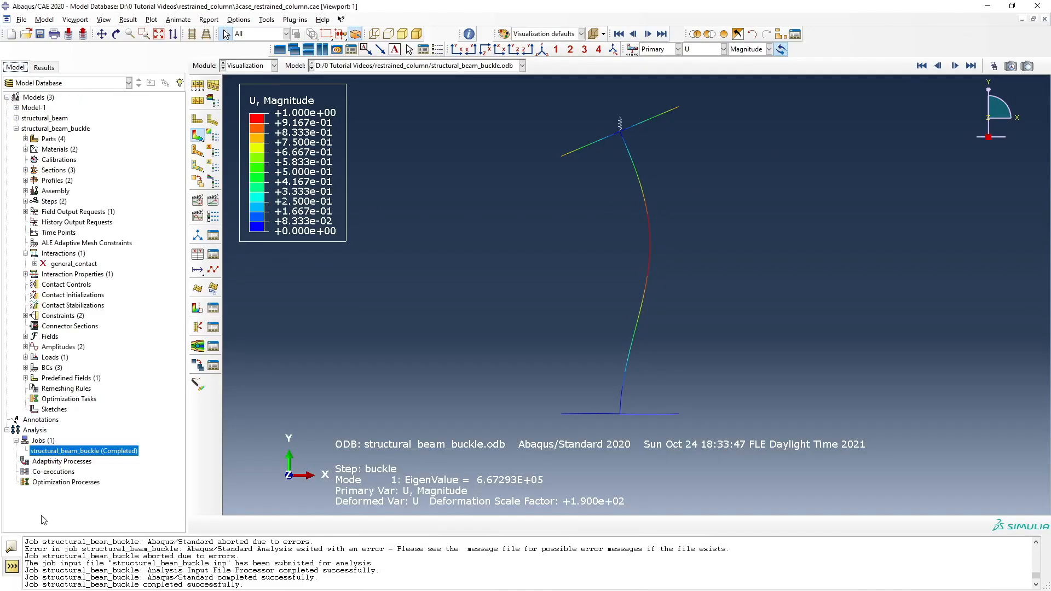
{"action": "left_click", "coordinate": [60, 451]}
{"action": "left_click", "coordinate": [45, 441]}
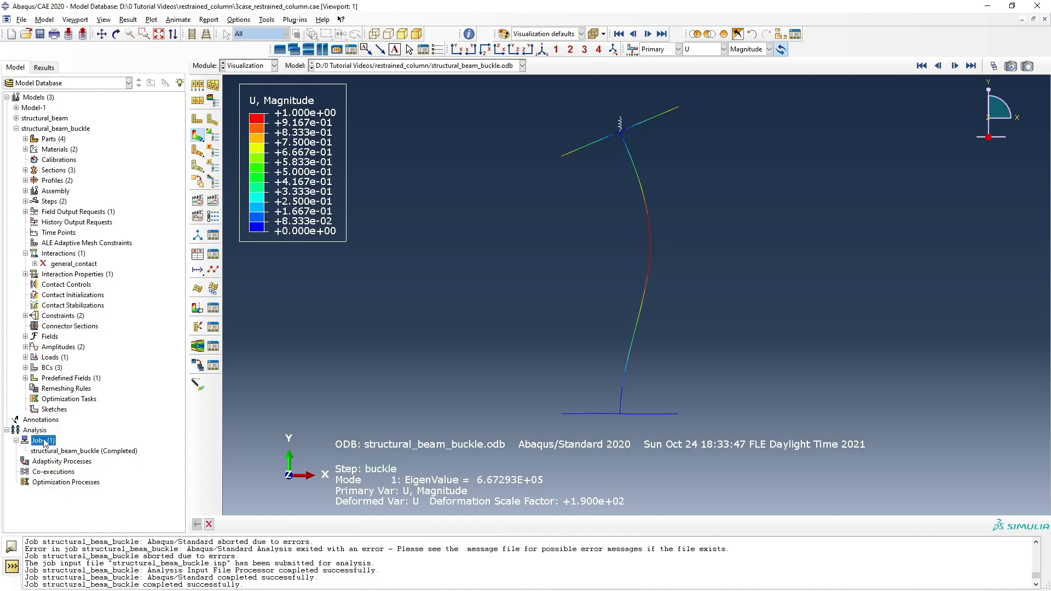
{"action": "right_click", "coordinate": [45, 441]}
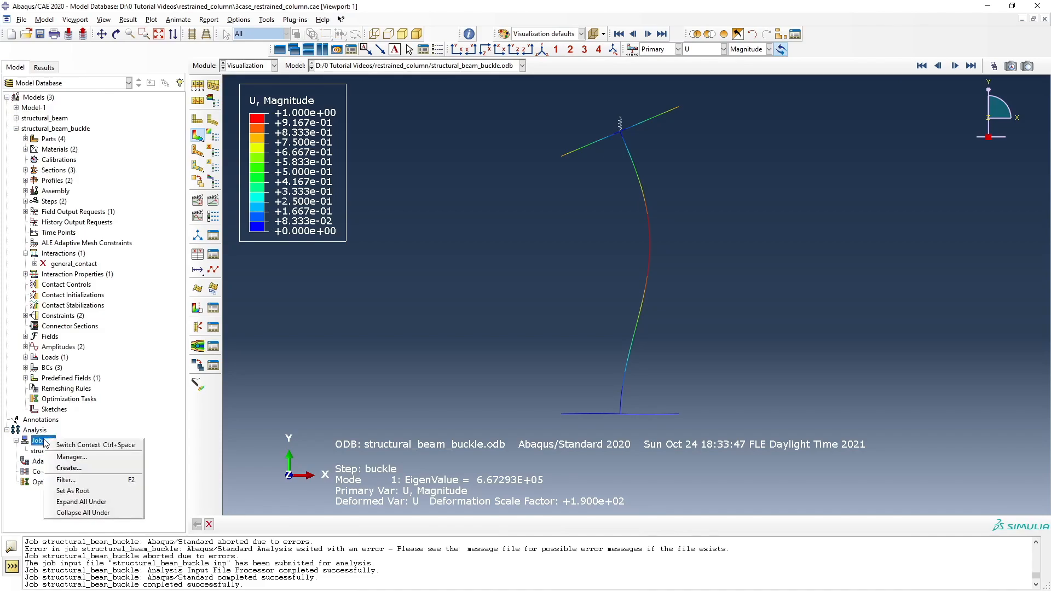
{"action": "left_click", "coordinate": [77, 468]}
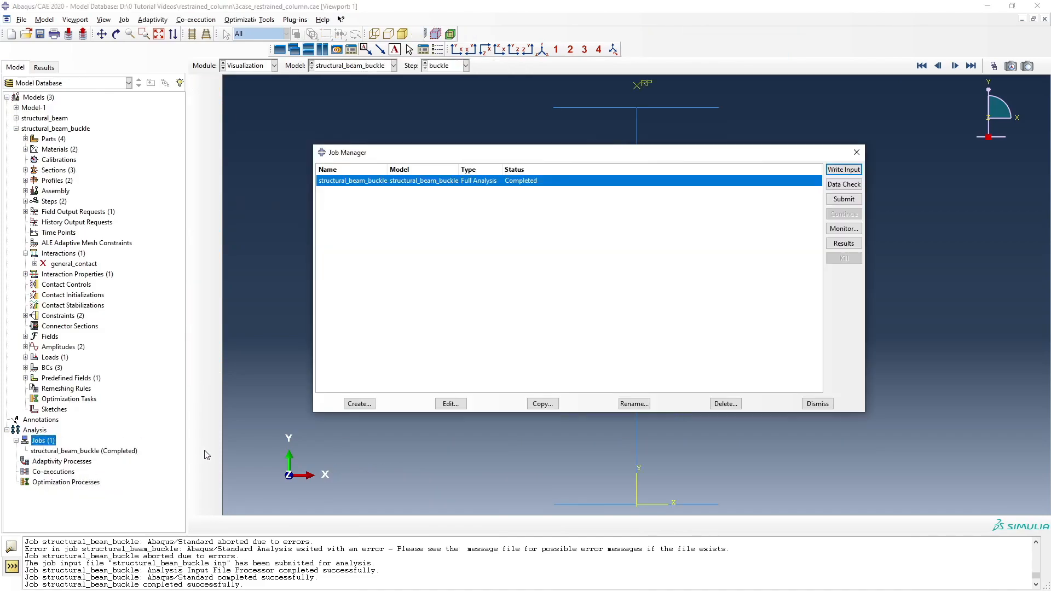
{"action": "left_click", "coordinate": [426, 177]}
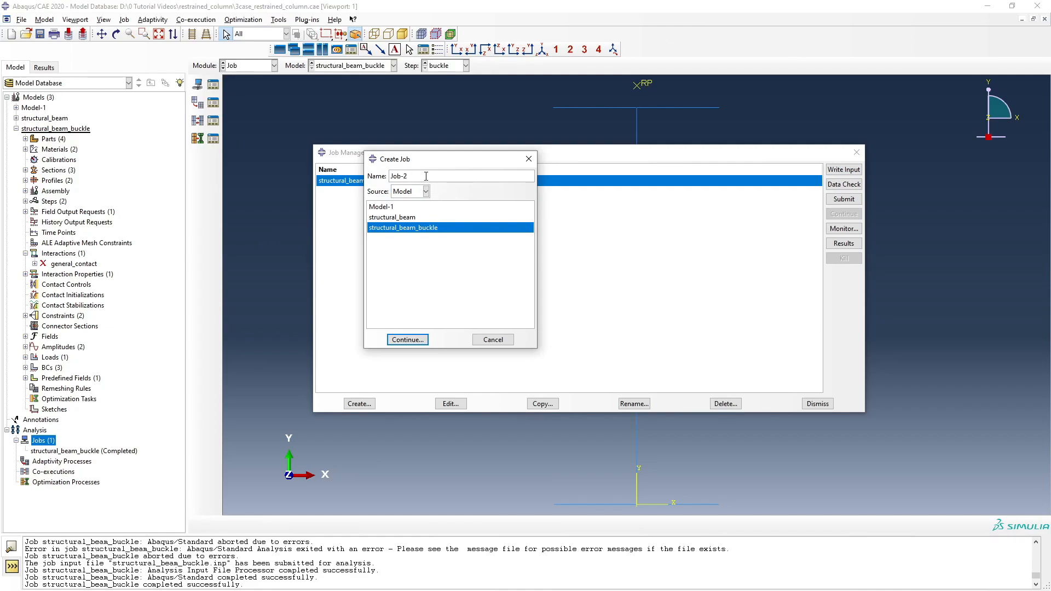
{"action": "key", "text": "BackSpace"}
{"action": "key", "text": "BackSpace"}
{"action": "key", "text": "BackSpace"}
{"action": "key", "text": "BackSpace"}
{"action": "key", "text": "BackSpace"}
{"action": "type", "text": "in"}
{"action": "key", "text": "BackSpace"}
{"action": "key", "text": "BackSpace"}
{"action": "type", "text": "input_structura"}
{"action": "key", "text": "BackSpace"}
{"action": "key", "text": "BackSpace"}
{"action": "key", "text": "BackSpace"}
{"action": "key", "text": "BackSpace"}
{"action": "key", "text": "BackSpace"}
{"action": "key", "text": "BackSpace"}
{"action": "key", "text": "BackSpace"}
{"action": "key", "text": "BackSpace"}
{"action": "key", "text": "BackSpace"}
{"action": "key", "text": "BackSpace"}
{"action": "key", "text": "BackSpace"}
{"action": "type", "text": "_beam_buckle"}
Set the job source to Input file, choose structural_beam_buckle.inp, and create the job with the default settings
{"action": "left_click", "coordinate": [426, 192]}
{"action": "left_click", "coordinate": [410, 210]}
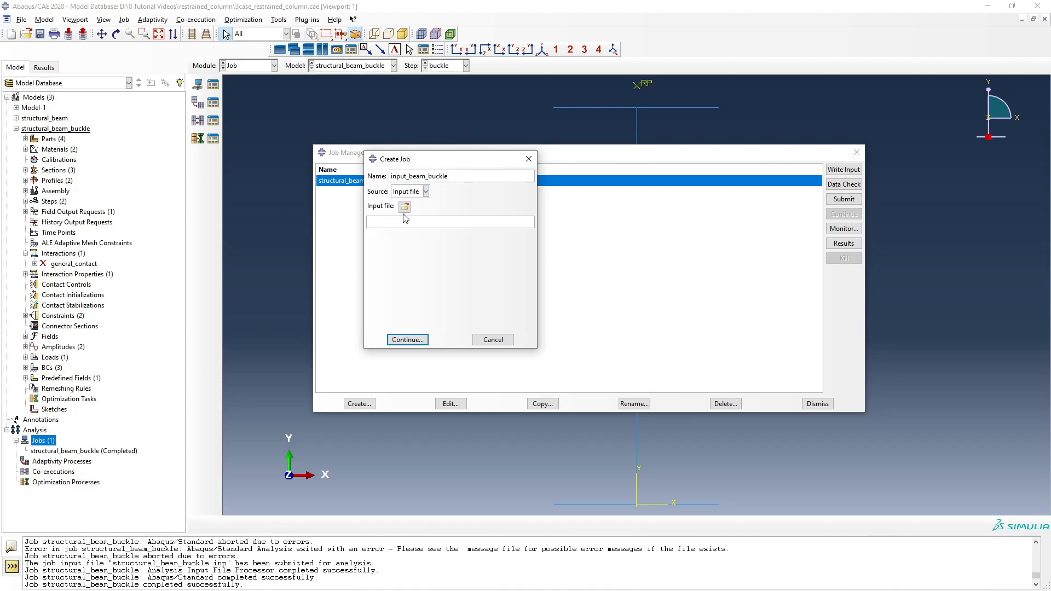
{"action": "left_click", "coordinate": [405, 207]}
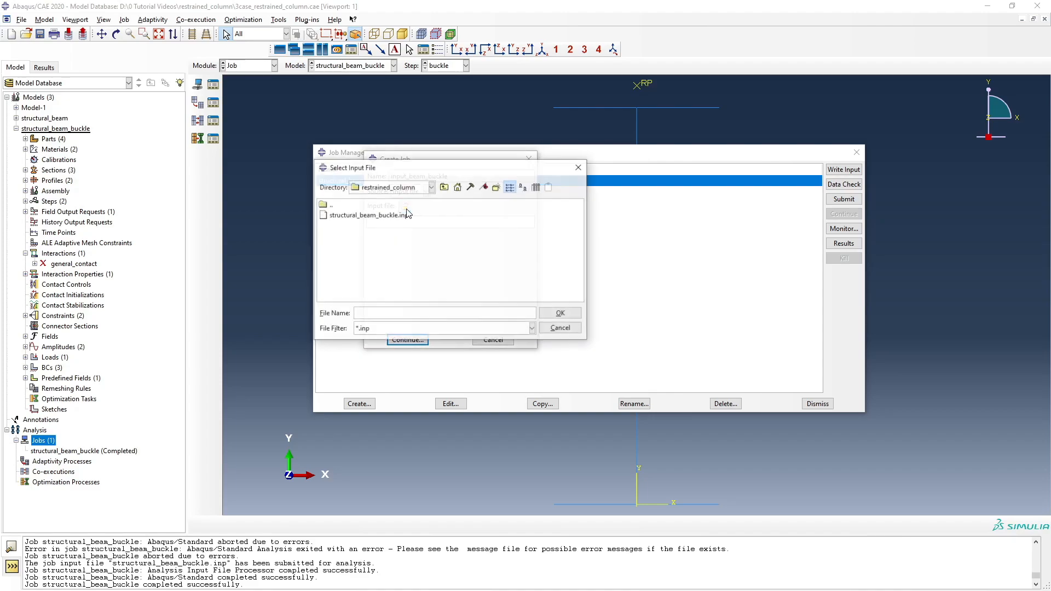
{"action": "left_click", "coordinate": [370, 216]}
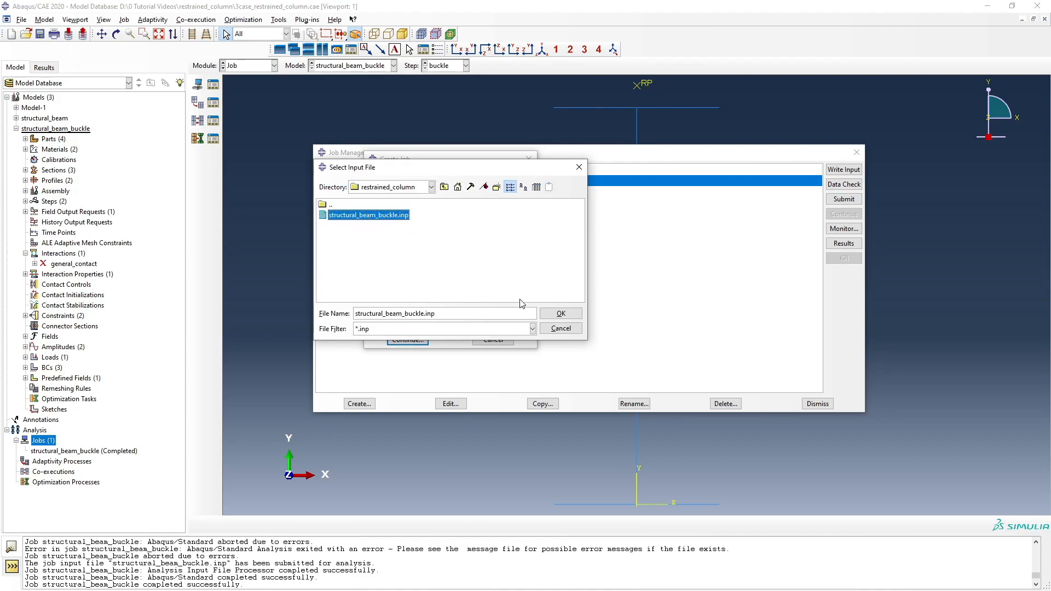
{"action": "left_click", "coordinate": [558, 313]}
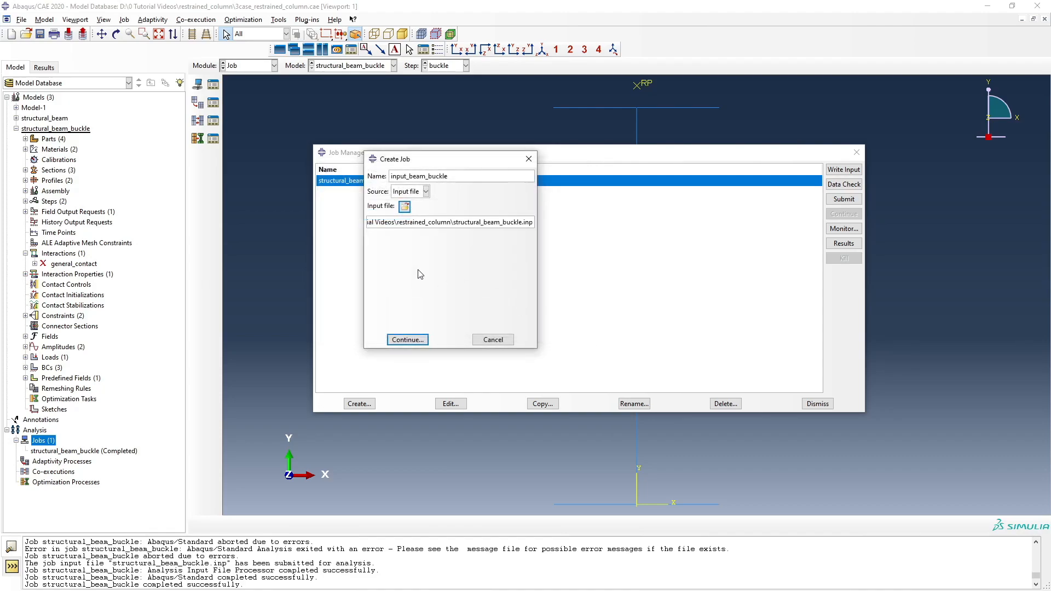
{"action": "left_click", "coordinate": [408, 340]}
{"action": "left_click", "coordinate": [426, 369]}
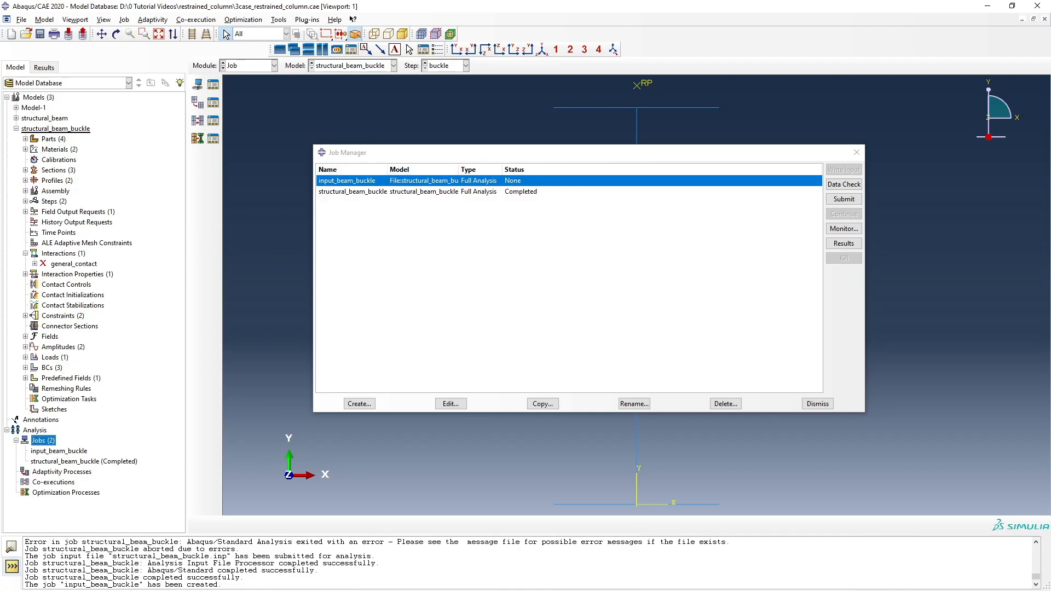
Switch to Notepad++ and review the *NODE FIL and U, lines in the input file
{"action": "key", "text": "alt+Tab"}
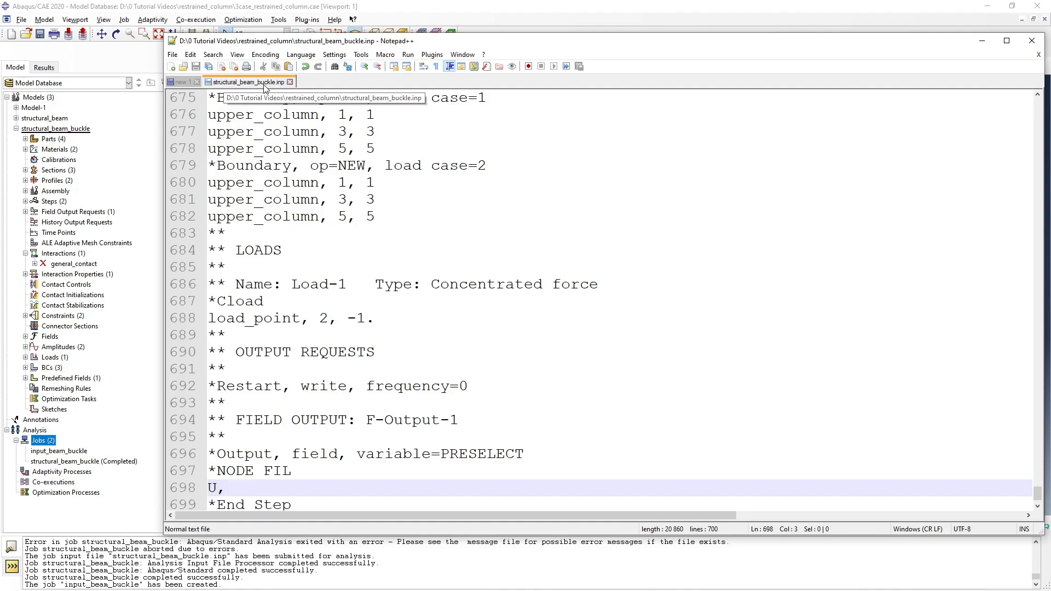
{"action": "left_click_drag", "start_coordinate": [226, 488], "coordinate": [212, 478]}
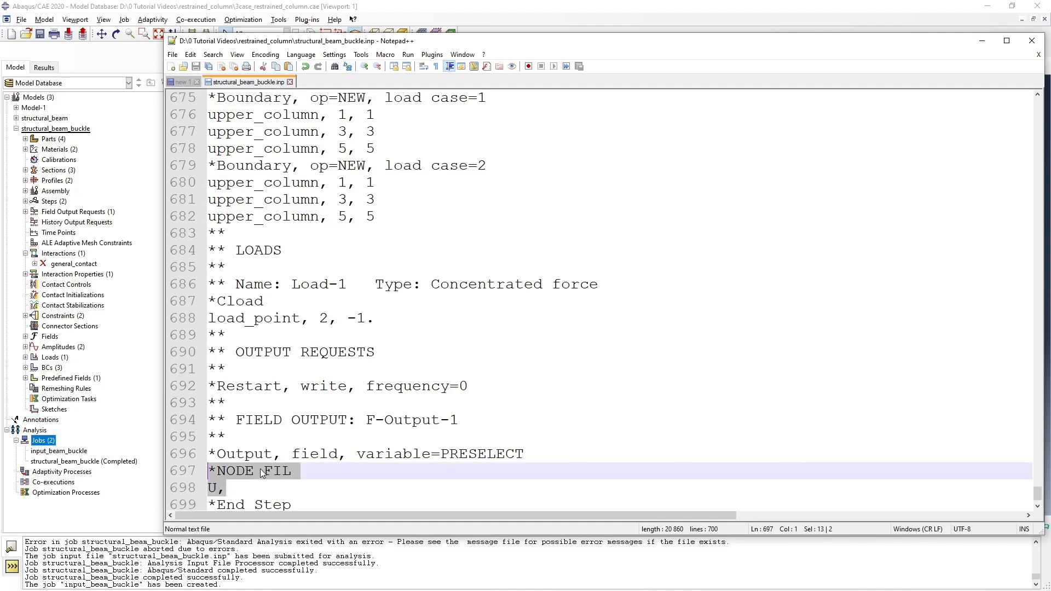
{"action": "left_click", "coordinate": [225, 498]}
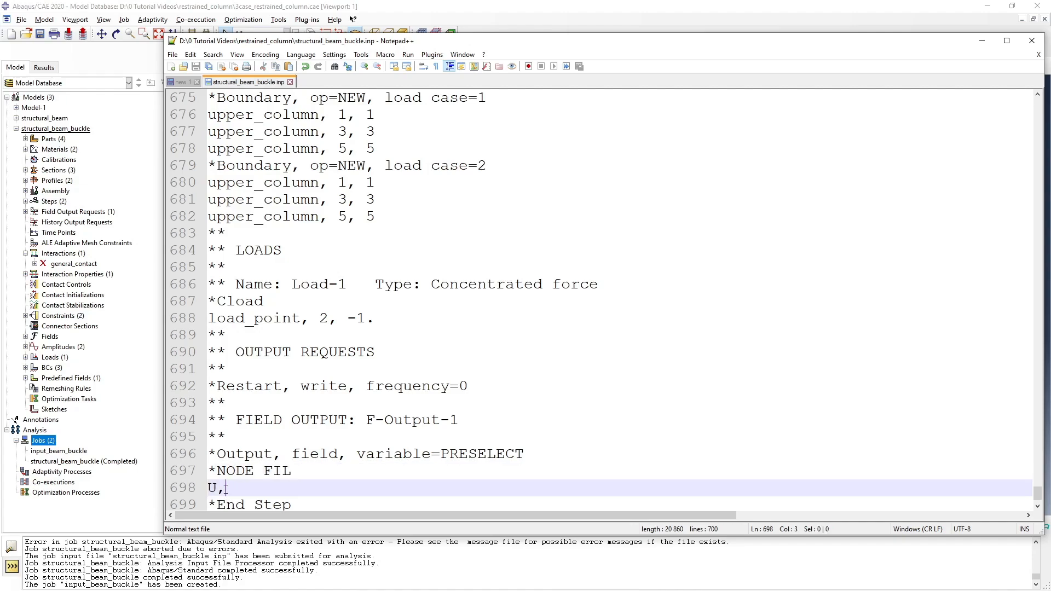
{"action": "left_click_drag", "start_coordinate": [225, 489], "coordinate": [211, 472]}
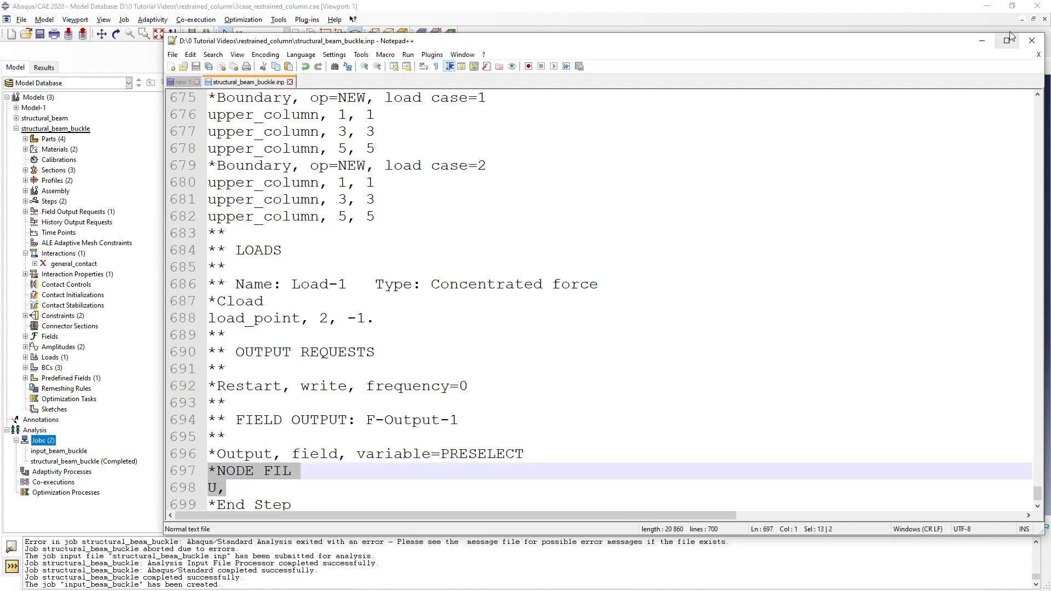
Return to Abaqus/CAE and submit the input_beam_buckle job for analysis
{"action": "left_click", "coordinate": [985, 43]}
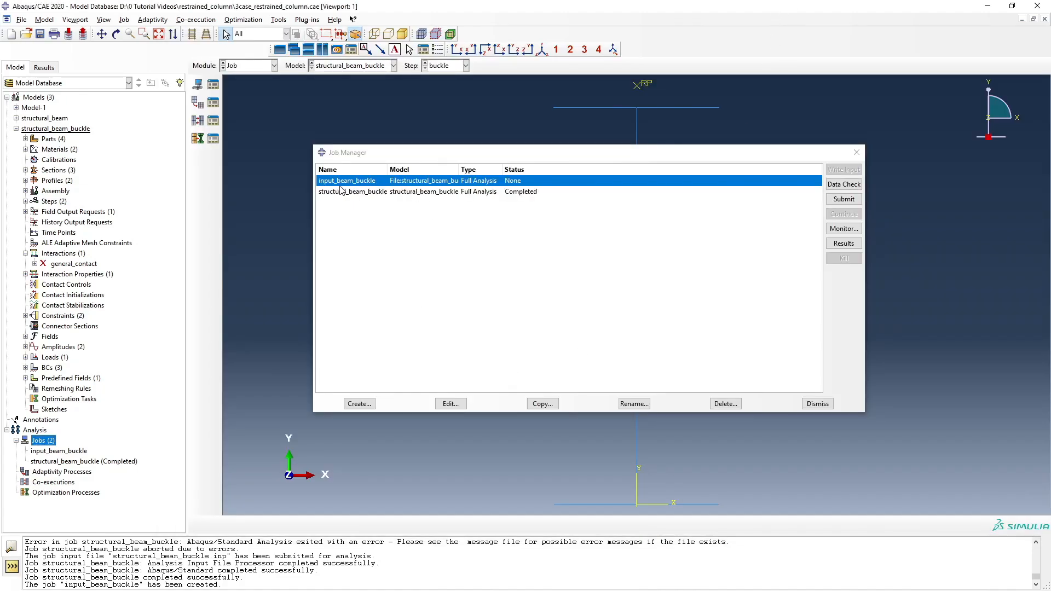
{"action": "left_click", "coordinate": [845, 200]}
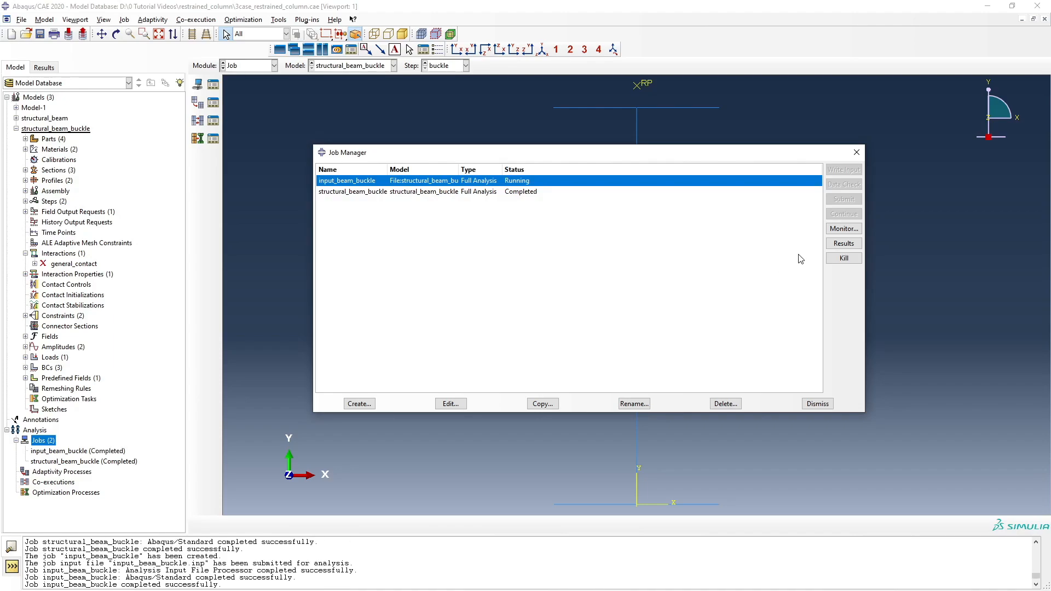
Open the results of the input_beam_buckle job and plot displacement contours on the deformed first buckling mode
{"action": "left_click", "coordinate": [842, 245]}
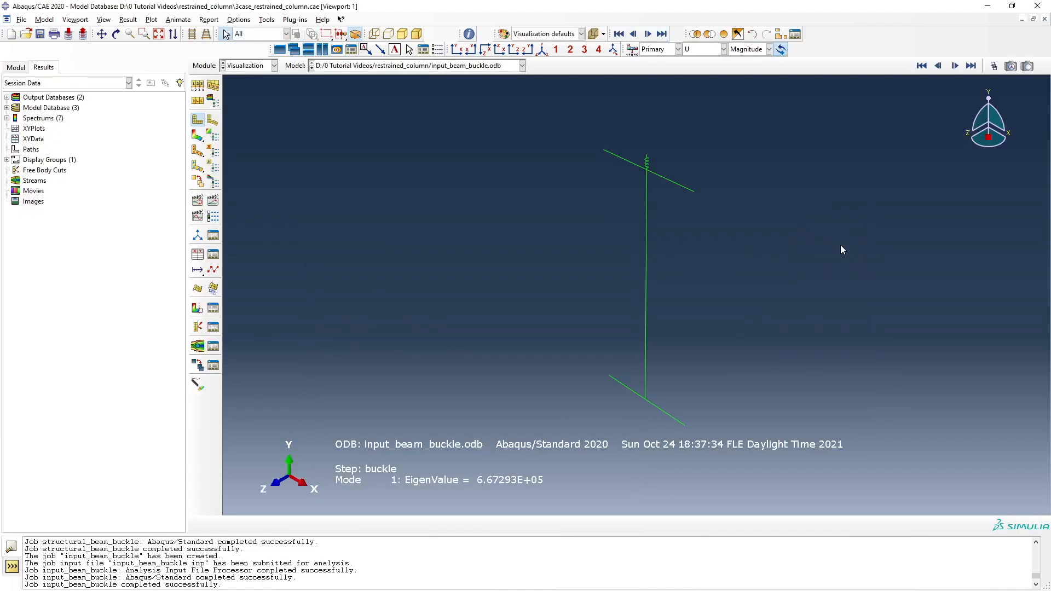
{"action": "left_click", "coordinate": [197, 135]}
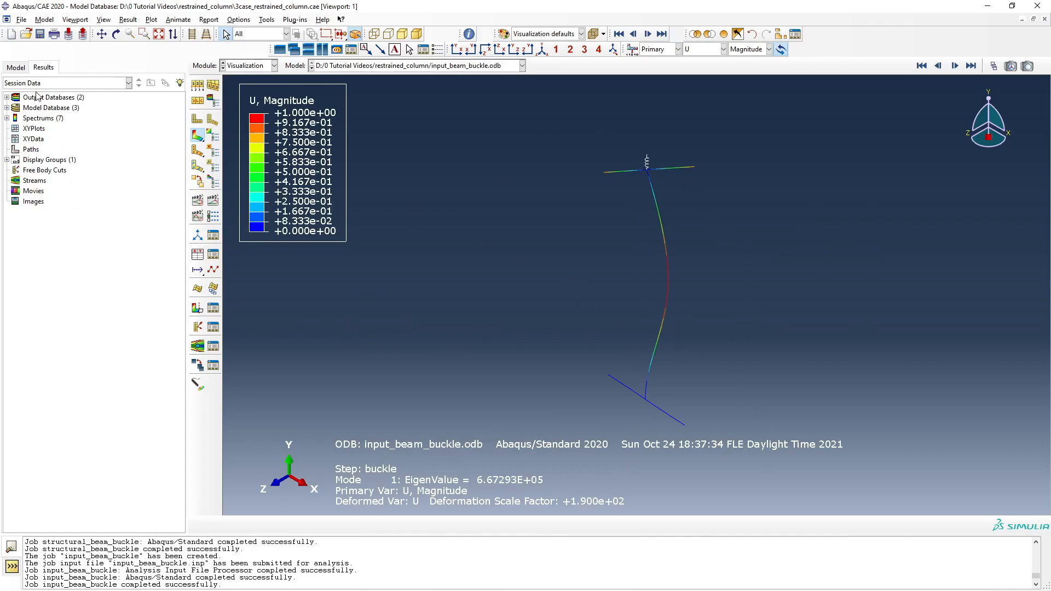
Start a new job named structural_beam that uses the structural_beam model as its source
{"action": "left_click", "coordinate": [15, 66]}
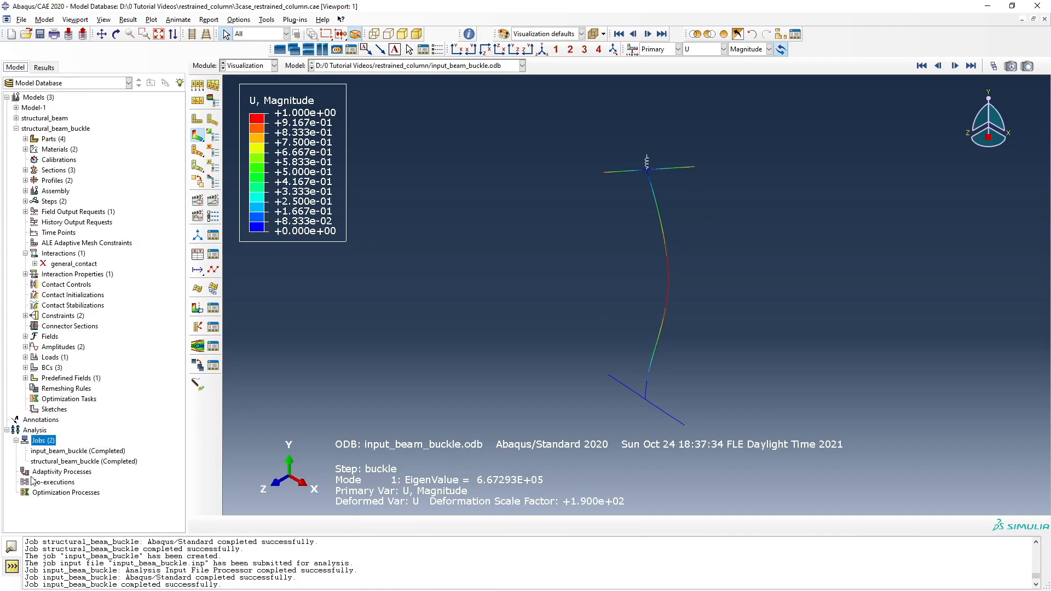
{"action": "right_click", "coordinate": [45, 442]}
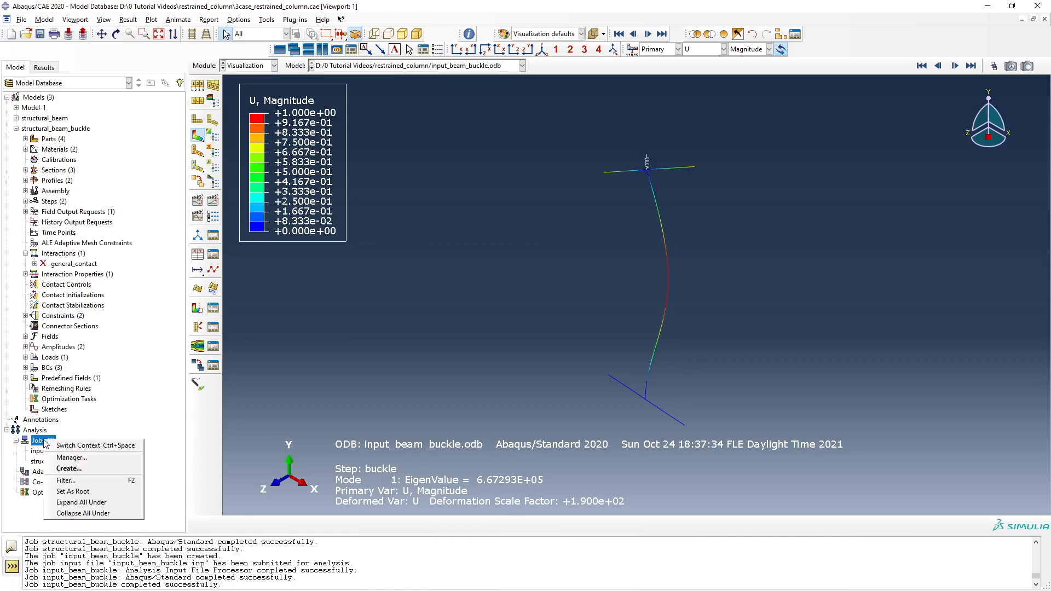
{"action": "left_click", "coordinate": [63, 463]}
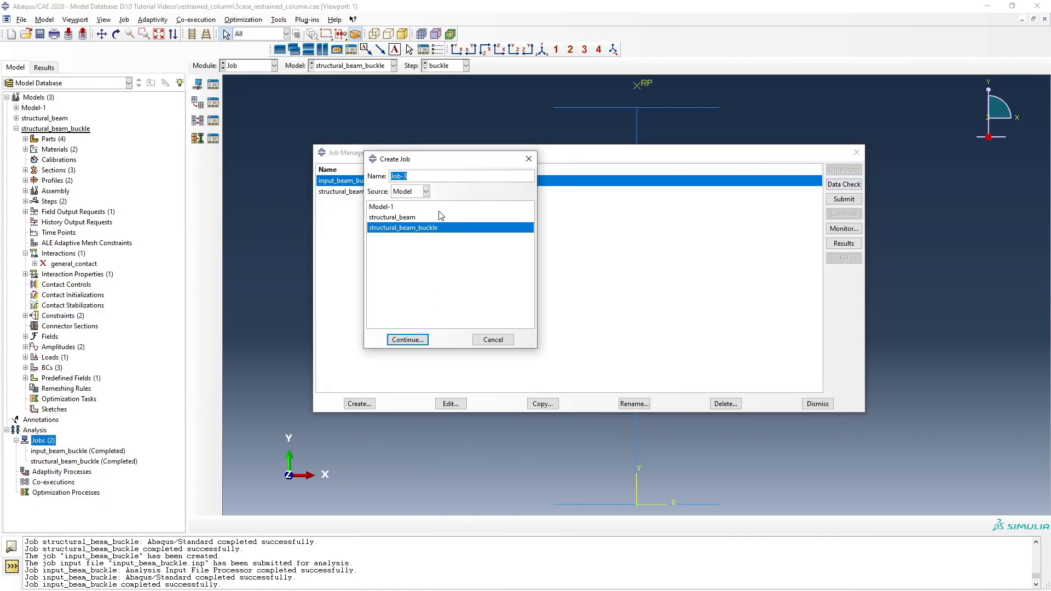
{"action": "left_click", "coordinate": [417, 218]}
{"action": "triple_click", "coordinate": [425, 176]}
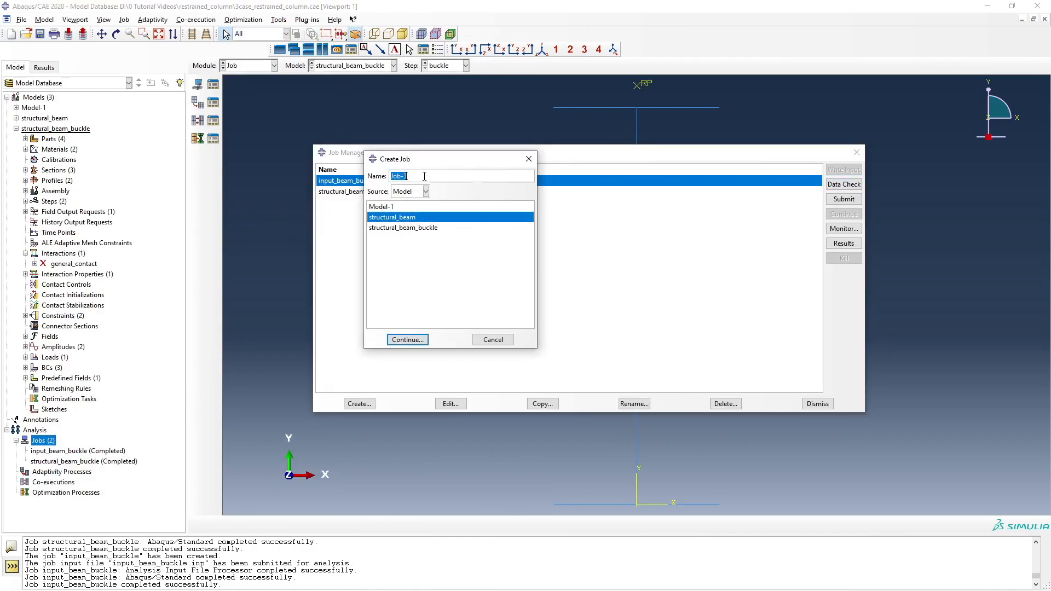
{"action": "type", "text": "input"}
{"action": "key", "text": "BackSpace"}
{"action": "key", "text": "BackSpace"}
{"action": "key", "text": "BackSpace"}
{"action": "key", "text": "BackSpace"}
{"action": "key", "text": "BackSpace"}
{"action": "type", "text": "structural_beam"}
{"action": "left_click", "coordinate": [417, 342]}
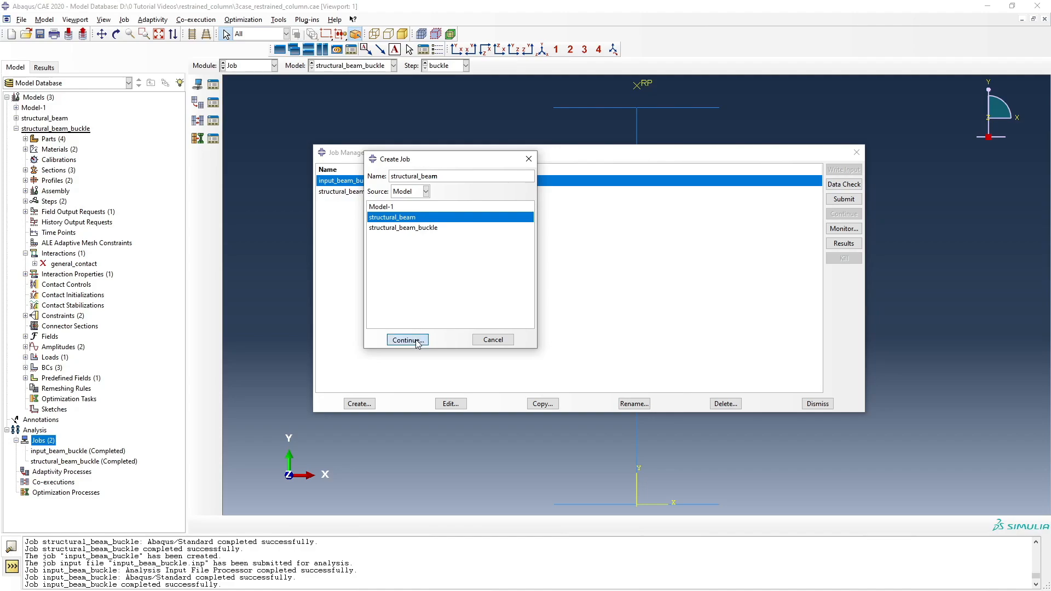
Create the structural_beam job with the default full analysis settings and run a data check on it
{"action": "left_click", "coordinate": [488, 188]}
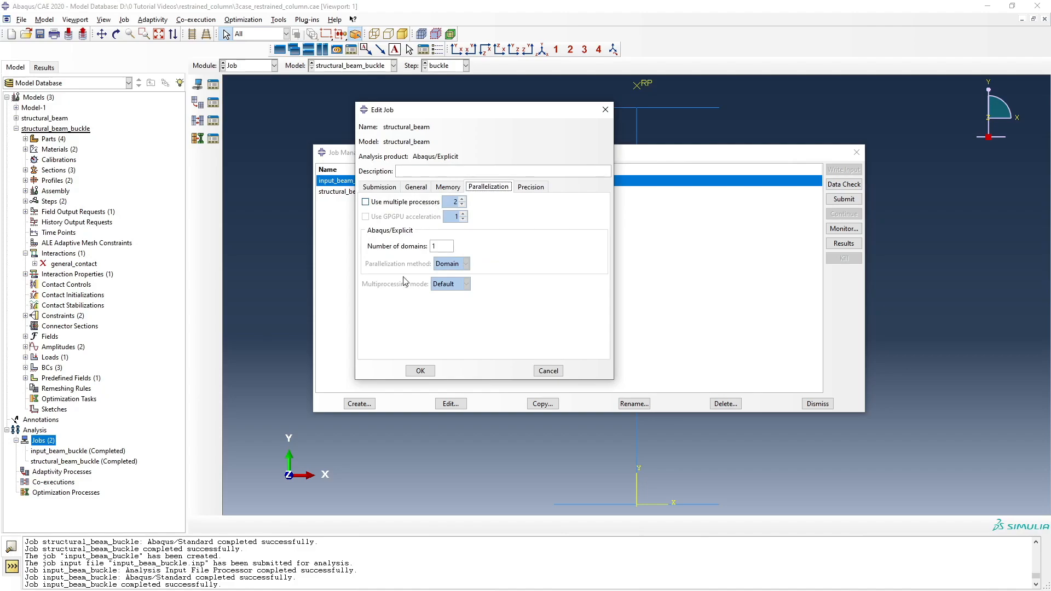
{"action": "left_click", "coordinate": [379, 187]}
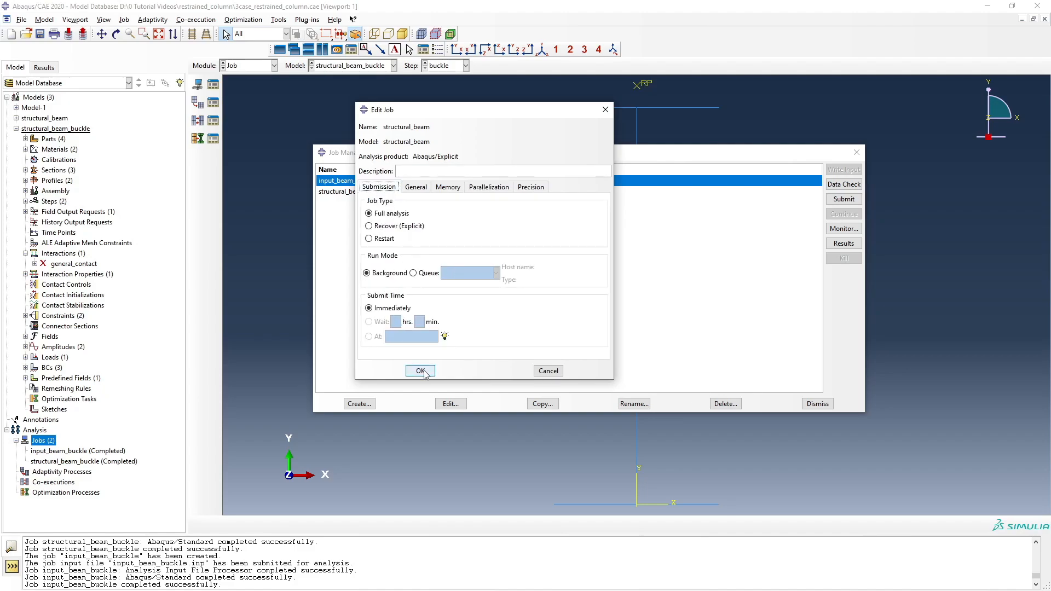
{"action": "left_click", "coordinate": [421, 372]}
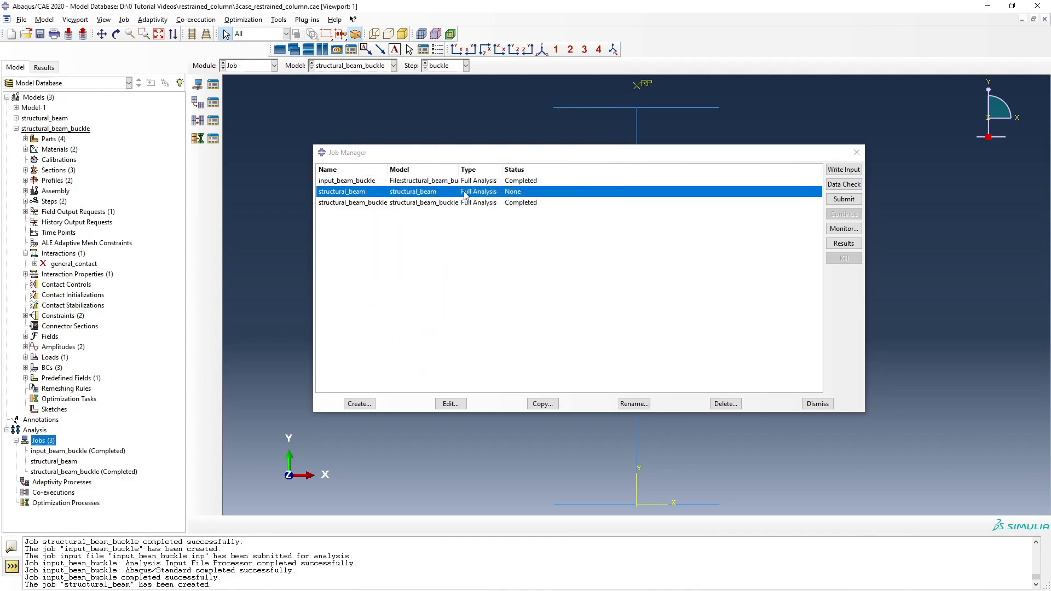
{"action": "left_click", "coordinate": [846, 186]}
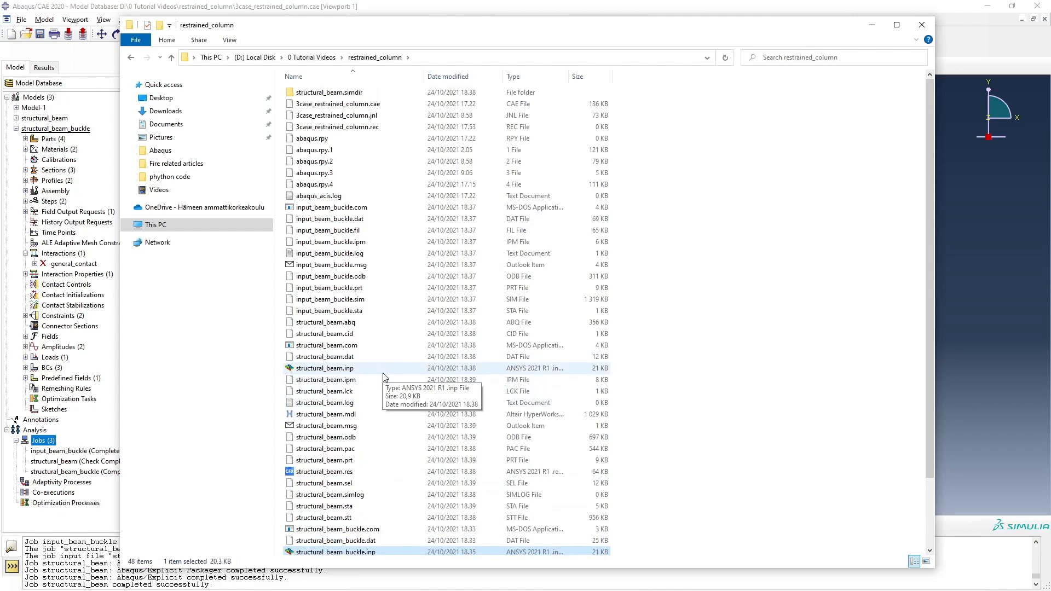
Switch to File Explorer and open structural_beam.inp from the restrained_column folder in Notepad++
{"action": "mouse_move", "coordinate": [827, 34]}
{"action": "left_mouse_down"}
{"action": "mouse_move", "coordinate": [850, 292]}
{"action": "mouse_move", "coordinate": [841, 41]}
{"action": "left_mouse_up"}
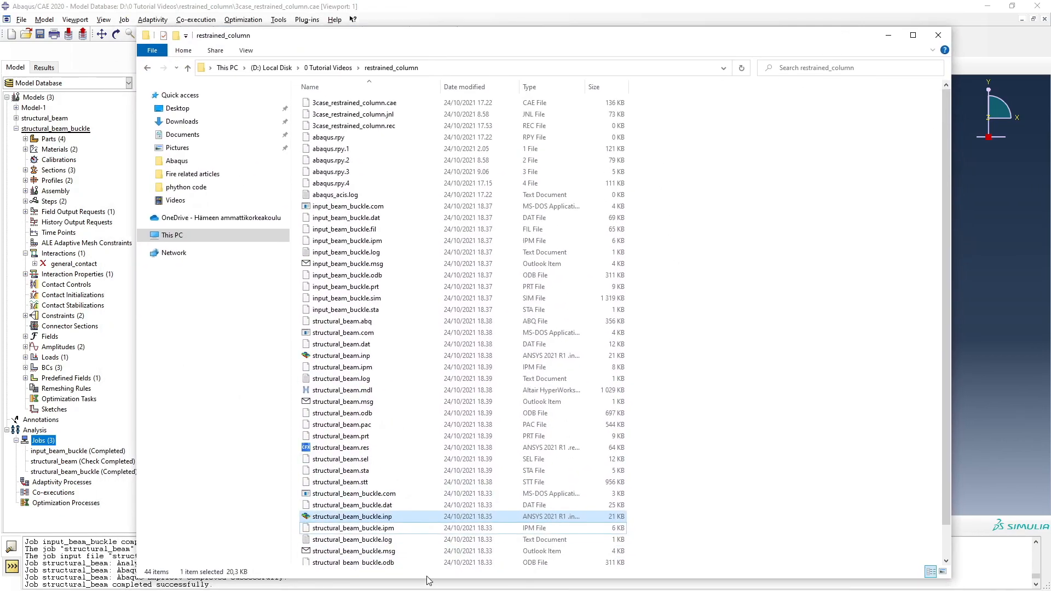
{"action": "left_click", "coordinate": [370, 517]}
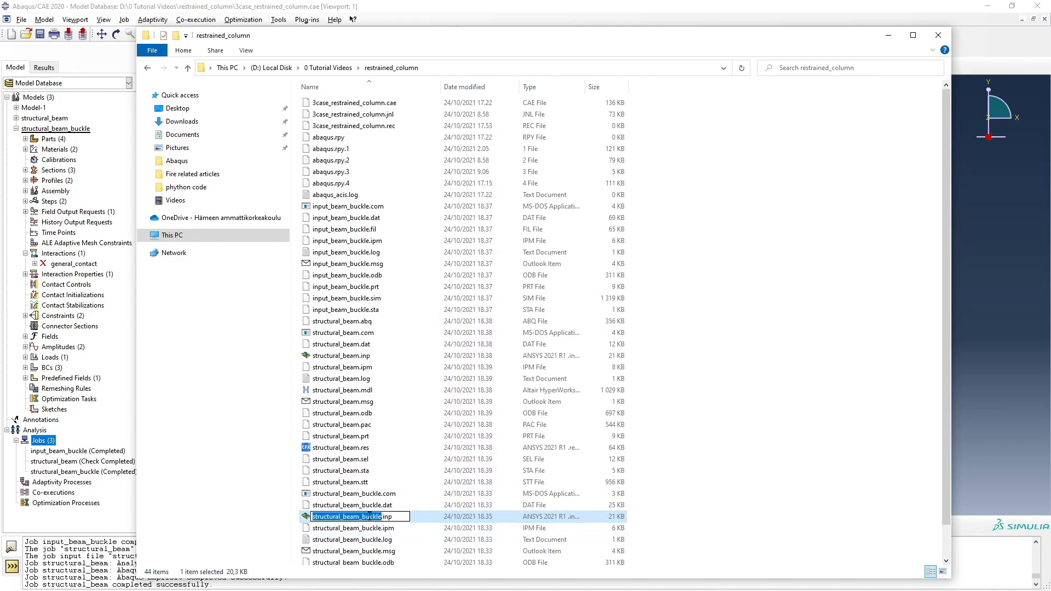
{"action": "left_click", "coordinate": [799, 517]}
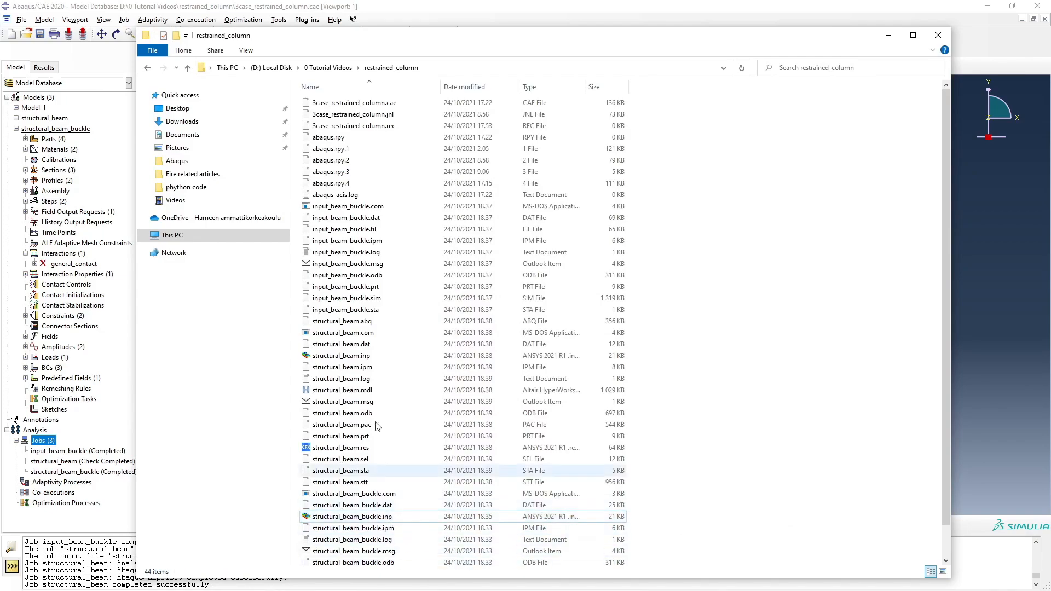
{"action": "left_click", "coordinate": [349, 356]}
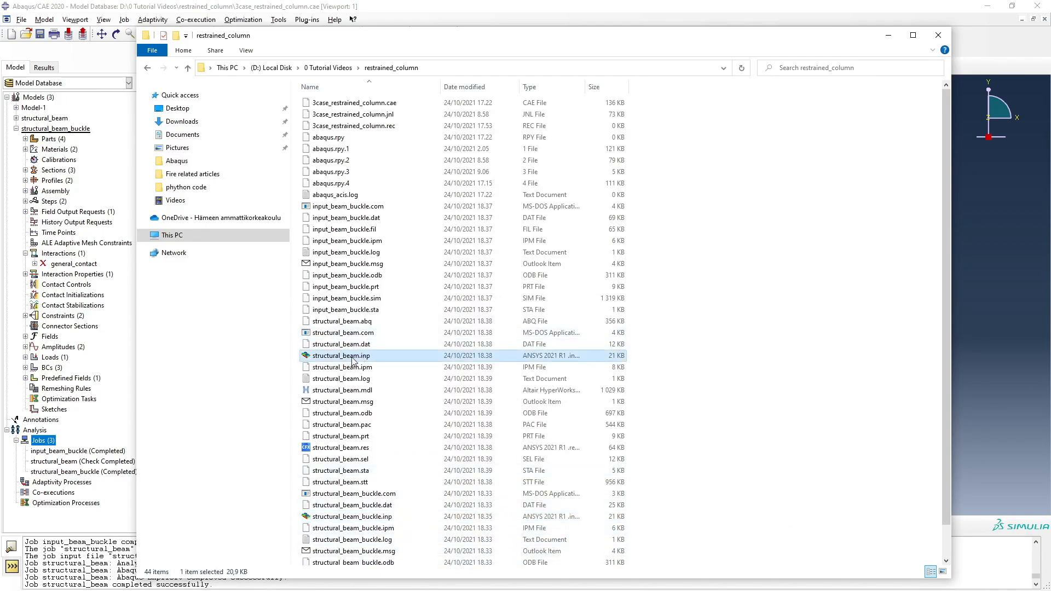
{"action": "right_click", "coordinate": [358, 357]}
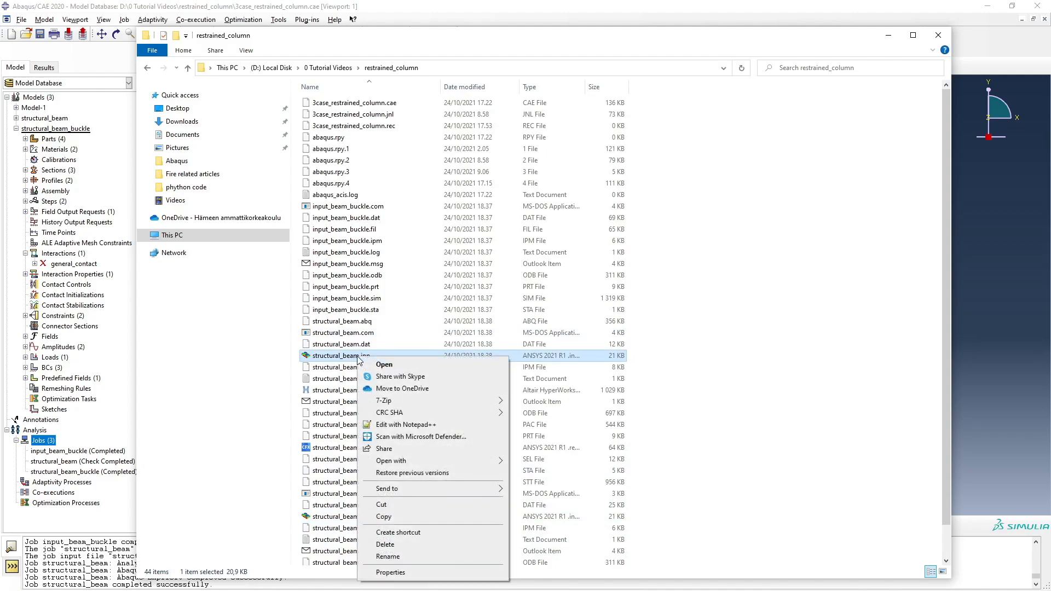
{"action": "left_click", "coordinate": [391, 425]}
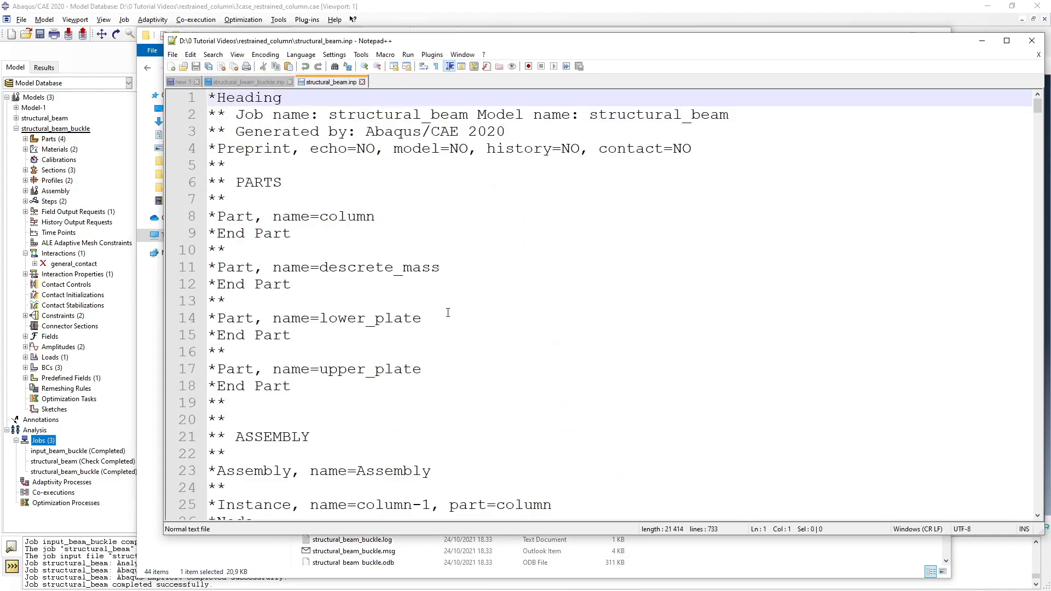
Insert an empty line below the dashed separator that precedes the mechanical_loading step in structural_beam.inp
{"action": "scroll", "coordinate": [538, 380], "scroll_direction": "down", "scroll_amount": 20}
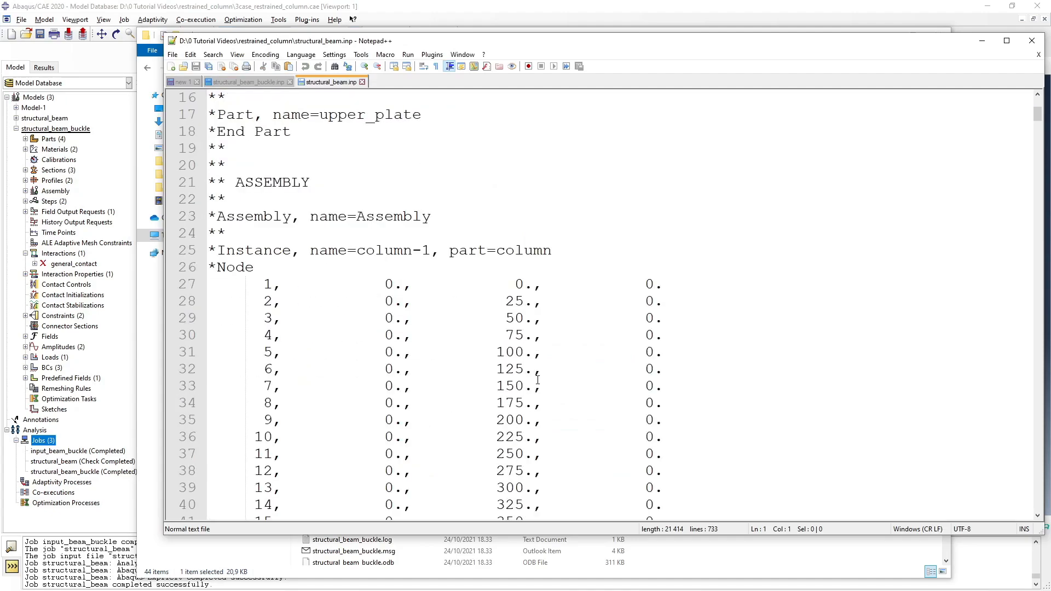
{"action": "scroll", "coordinate": [538, 380], "scroll_direction": "down", "scroll_amount": 20}
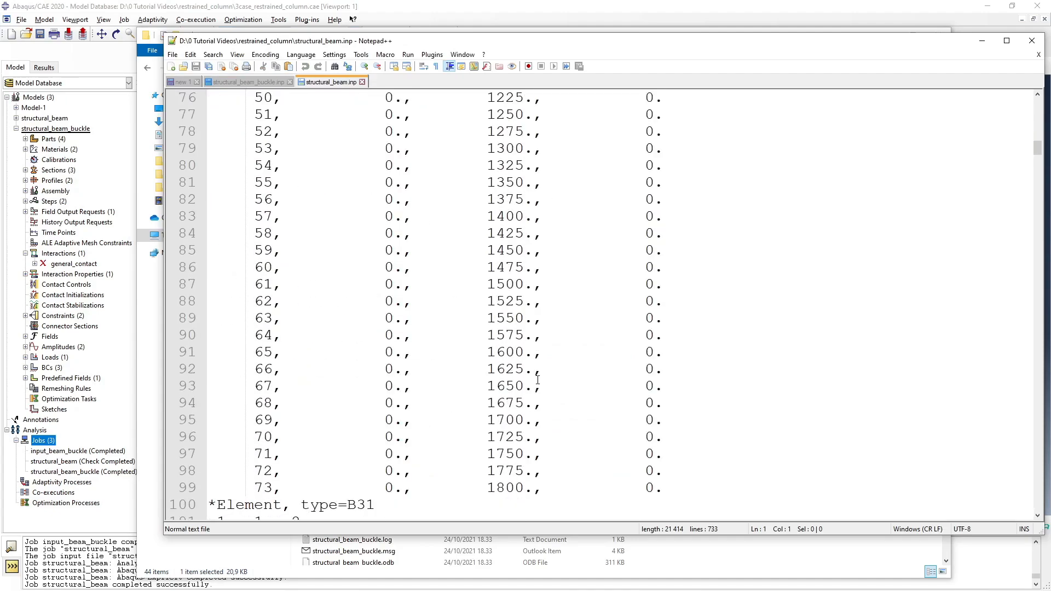
{"action": "scroll", "coordinate": [538, 380], "scroll_direction": "down", "scroll_amount": 20}
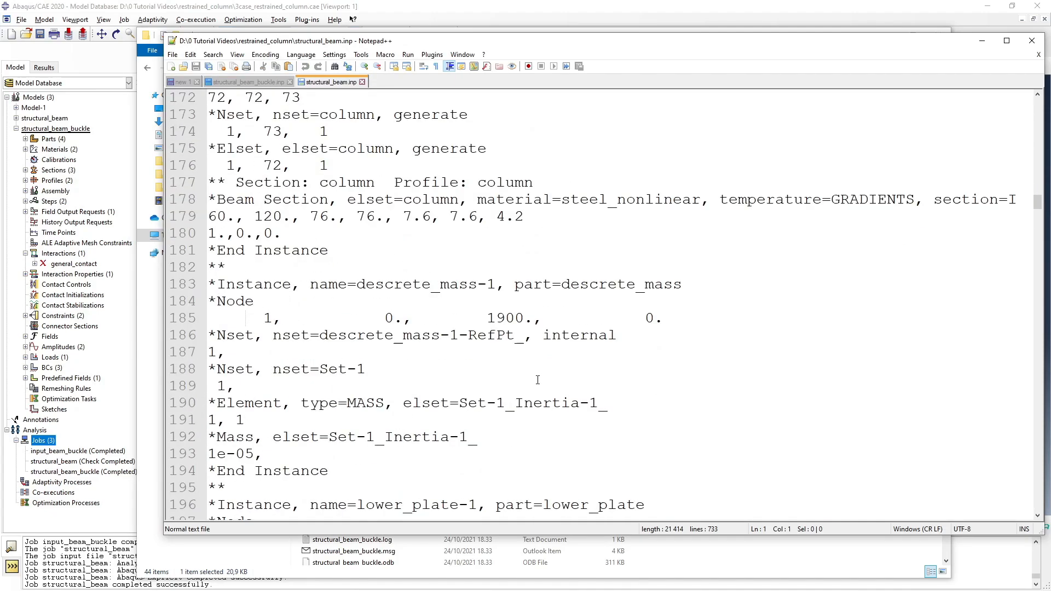
{"action": "scroll", "coordinate": [537, 381], "scroll_direction": "down", "scroll_amount": 20}
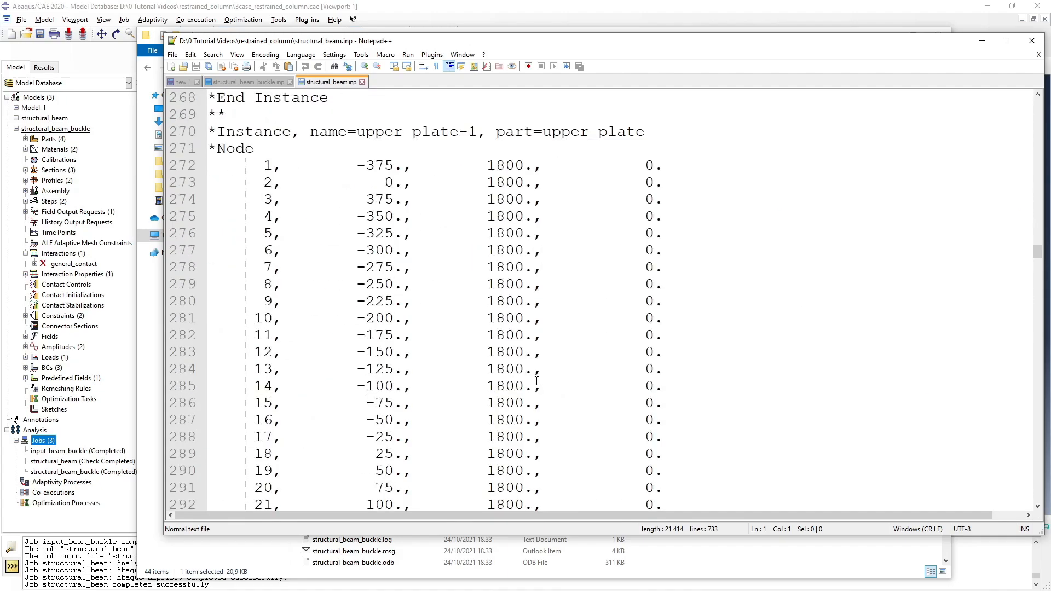
{"action": "scroll", "coordinate": [537, 381], "scroll_direction": "down", "scroll_amount": 20}
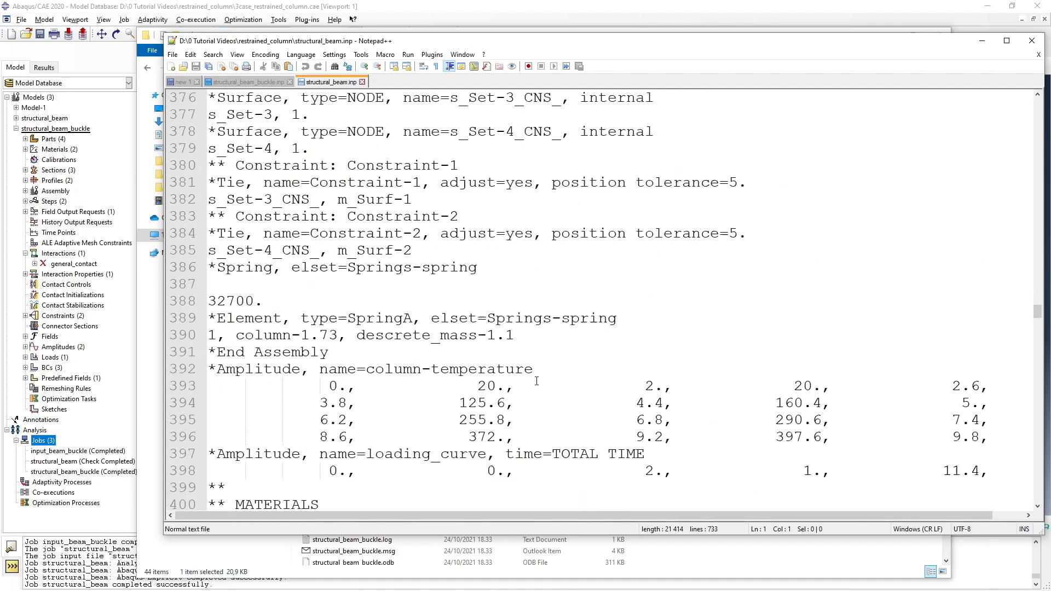
{"action": "scroll", "coordinate": [536, 382], "scroll_direction": "down", "scroll_amount": 5}
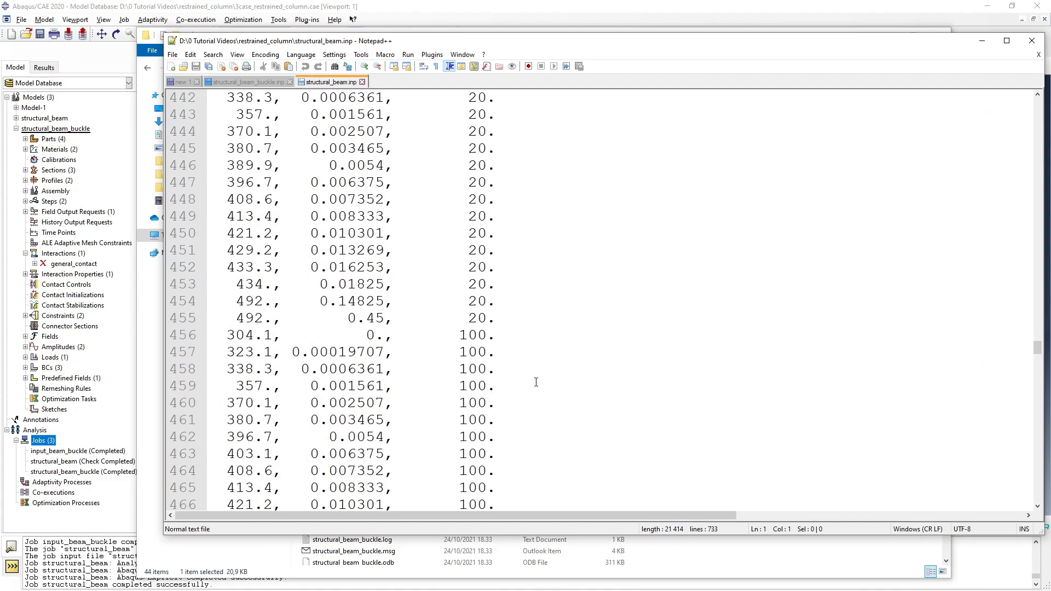
{"action": "scroll", "coordinate": [536, 382], "scroll_direction": "down", "scroll_amount": 20}
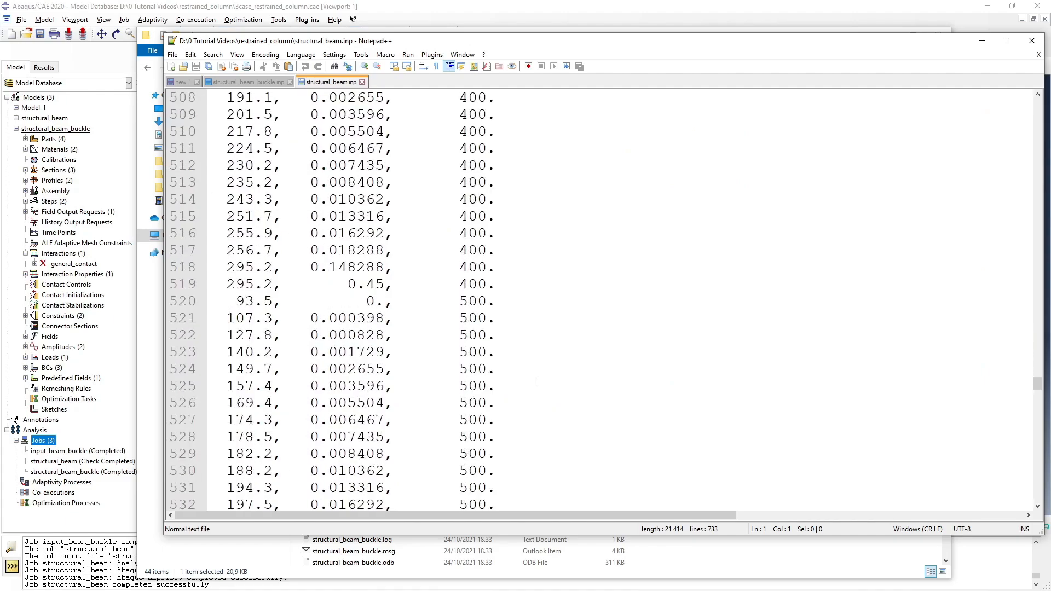
{"action": "scroll", "coordinate": [537, 382], "scroll_direction": "down", "scroll_amount": 20}
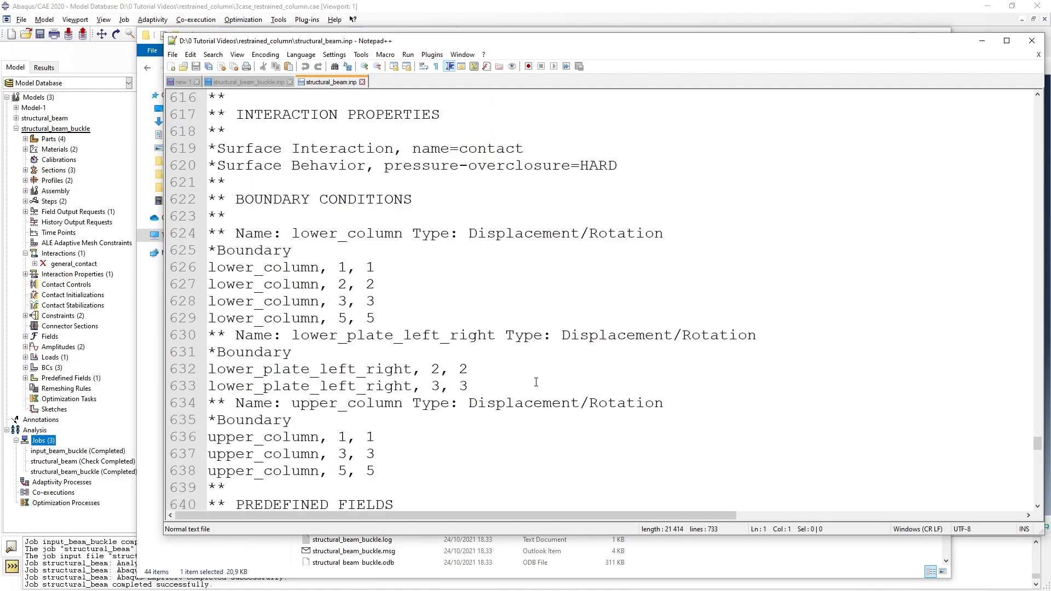
{"action": "scroll", "coordinate": [537, 382], "scroll_direction": "down", "scroll_amount": 6}
{"action": "scroll", "coordinate": [537, 382], "scroll_direction": "down", "scroll_amount": 4}
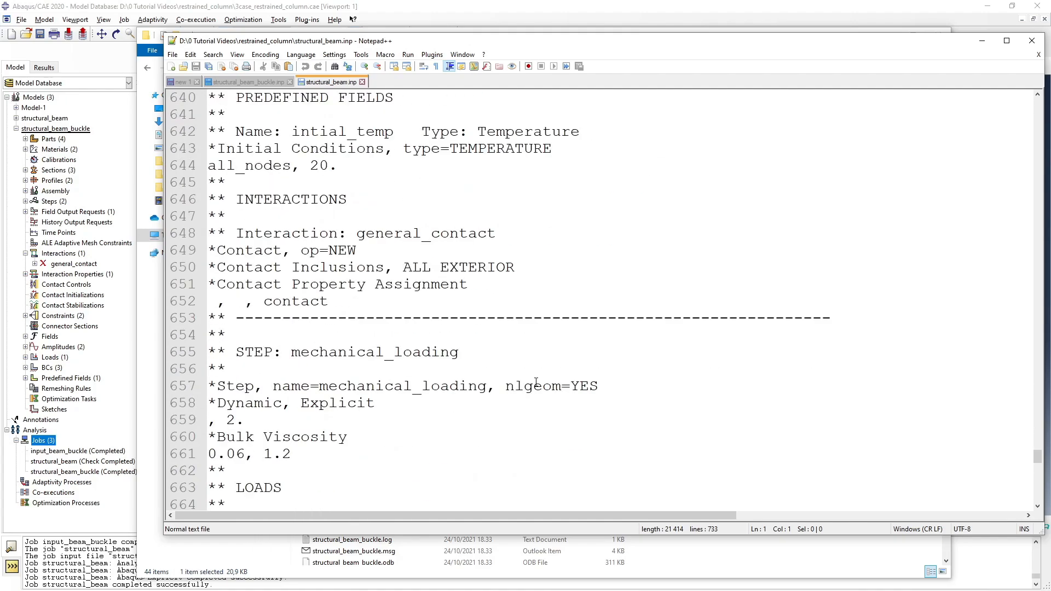
{"action": "left_click", "coordinate": [229, 335]}
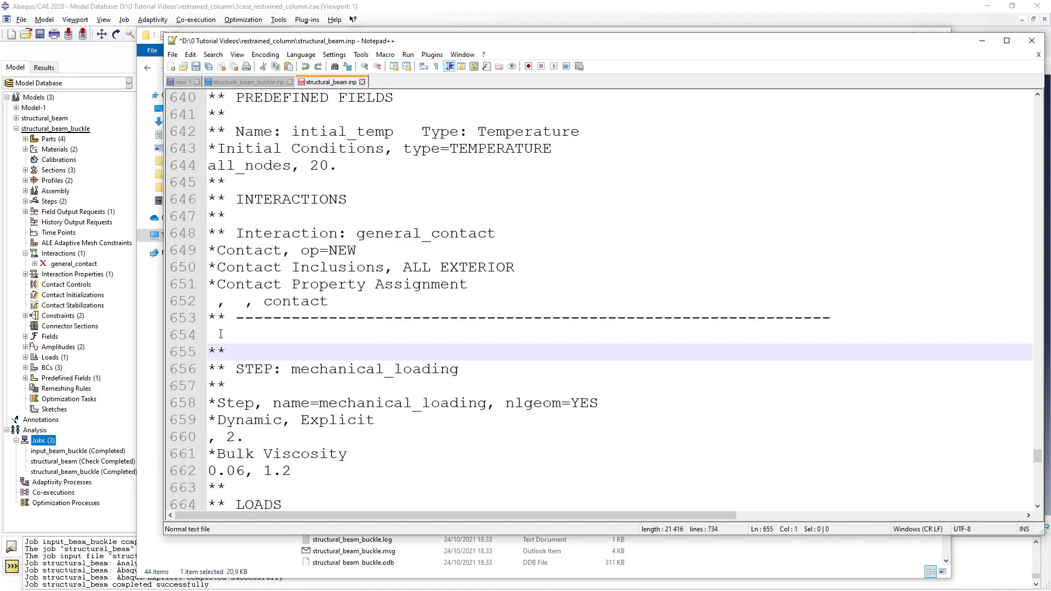
{"action": "left_click", "coordinate": [221, 334]}
Copy the *IMPERFECTION block with its three mode lines from the notes file into the empty line of structural_beam.inp
{"action": "left_click", "coordinate": [183, 82]}
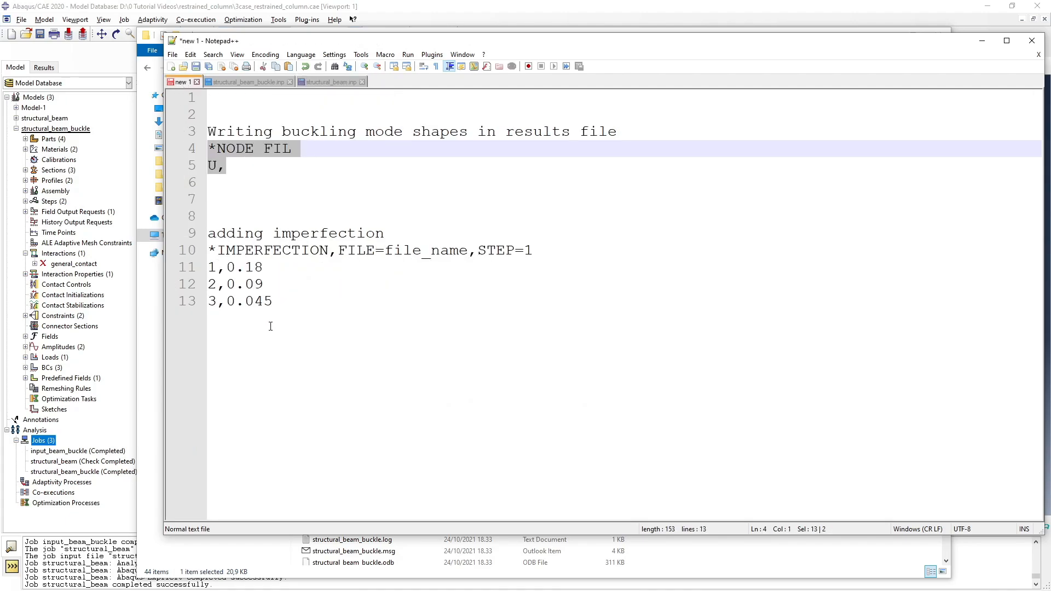
{"action": "left_click_drag", "start_coordinate": [290, 301], "coordinate": [208, 250]}
{"action": "key", "text": "ctrl+c"}
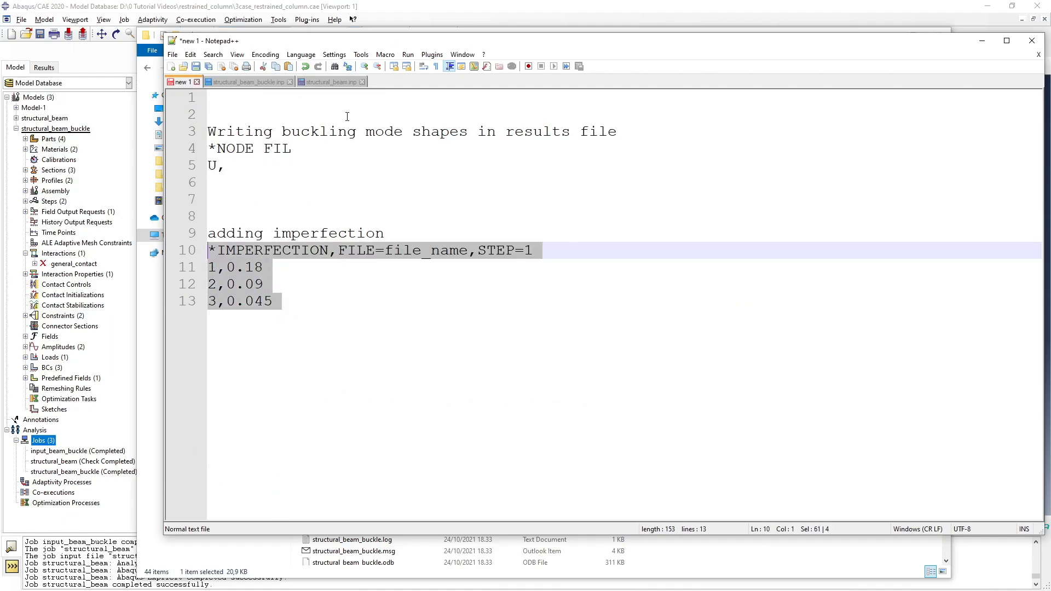
{"action": "left_click", "coordinate": [331, 82]}
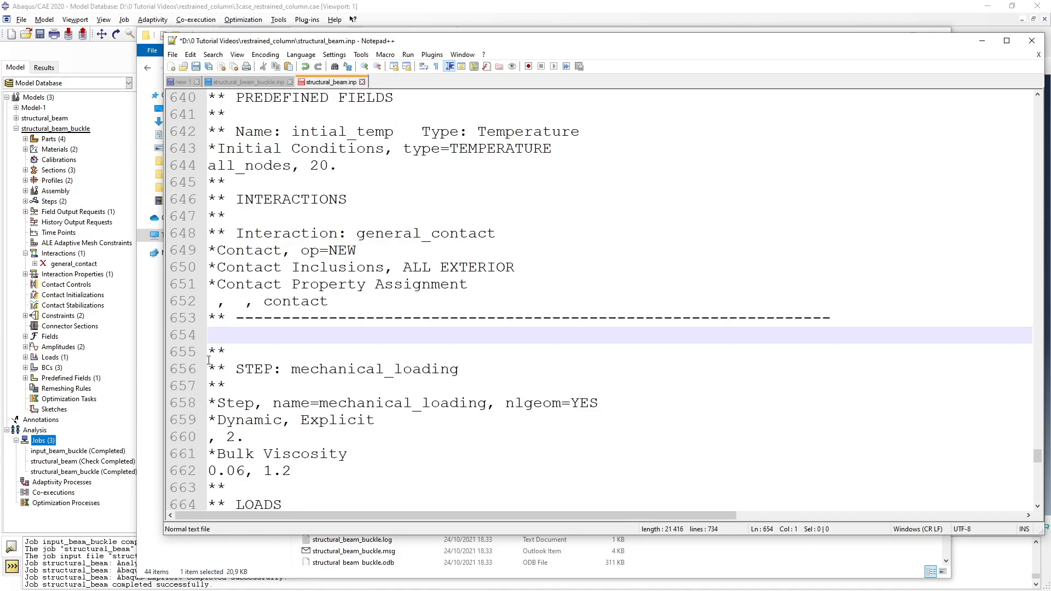
{"action": "key", "text": "ctrl+v"}
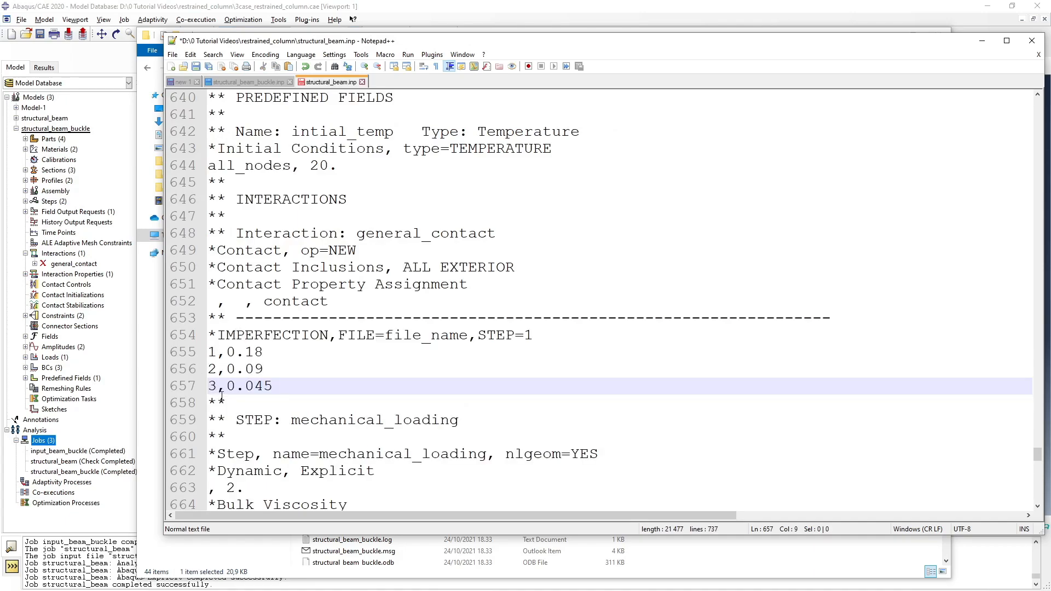
Review the first mode's imperfection scale factor in the pasted *IMPERFECTION block
{"action": "left_click_drag", "start_coordinate": [227, 353], "coordinate": [263, 353]}
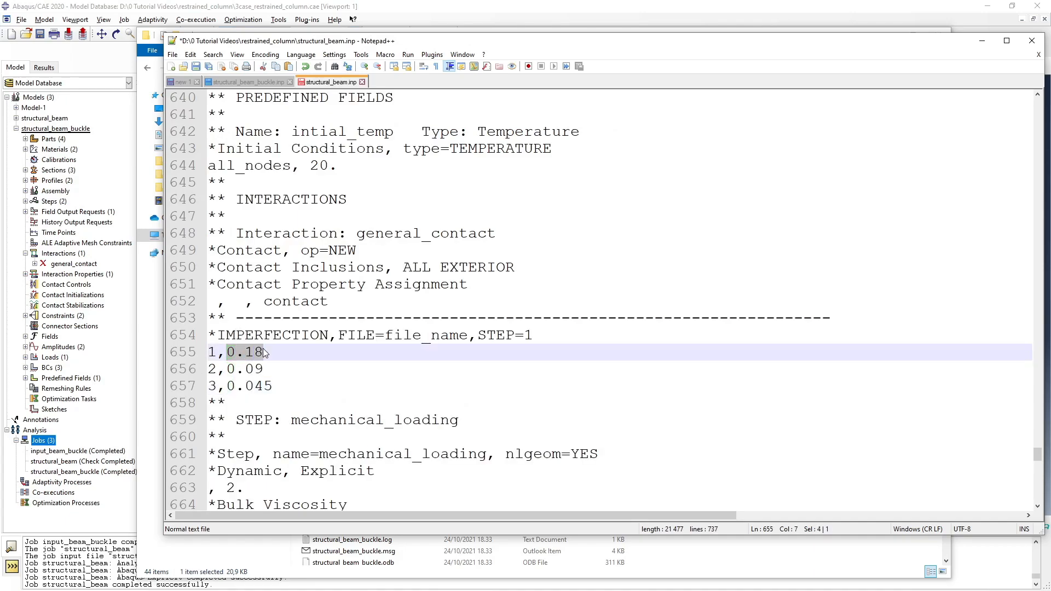
{"action": "left_click", "coordinate": [229, 353]}
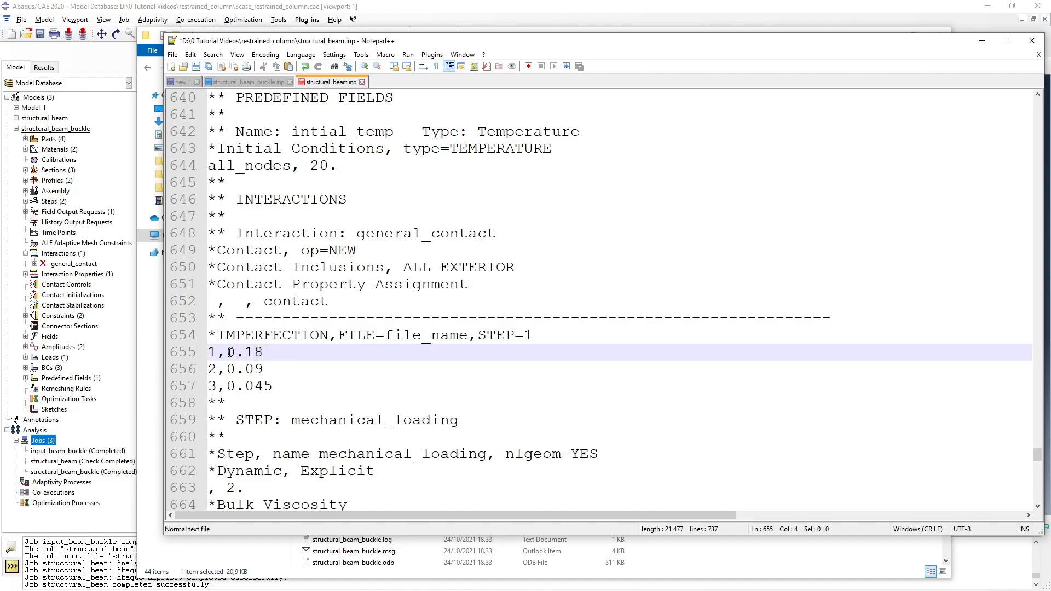
{"action": "left_click_drag", "start_coordinate": [227, 353], "coordinate": [263, 355]}
{"action": "left_click", "coordinate": [265, 353]}
{"action": "left_click", "coordinate": [265, 353]}
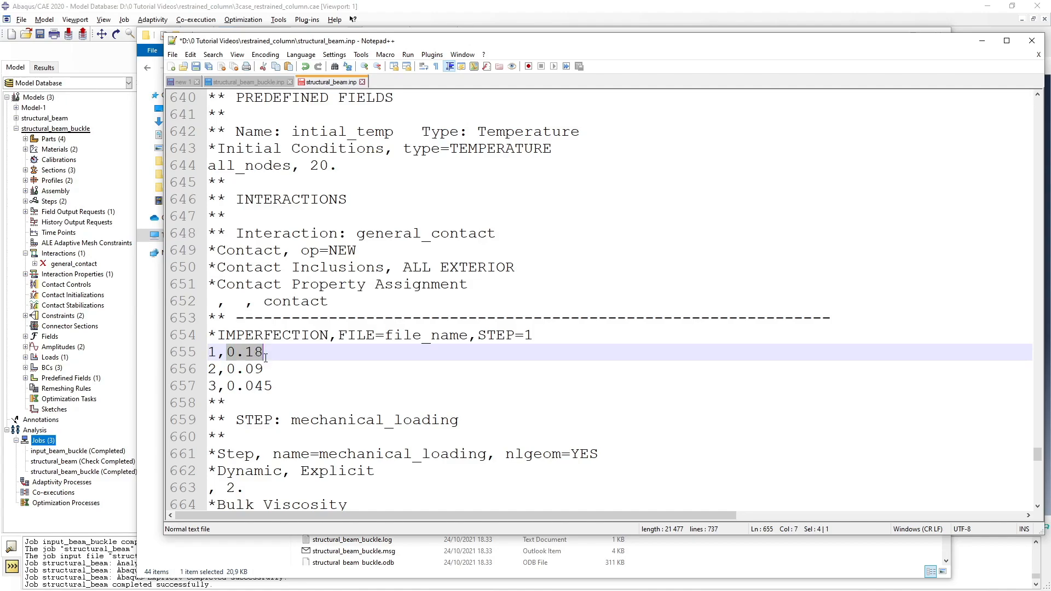
{"action": "left_click", "coordinate": [231, 357]}
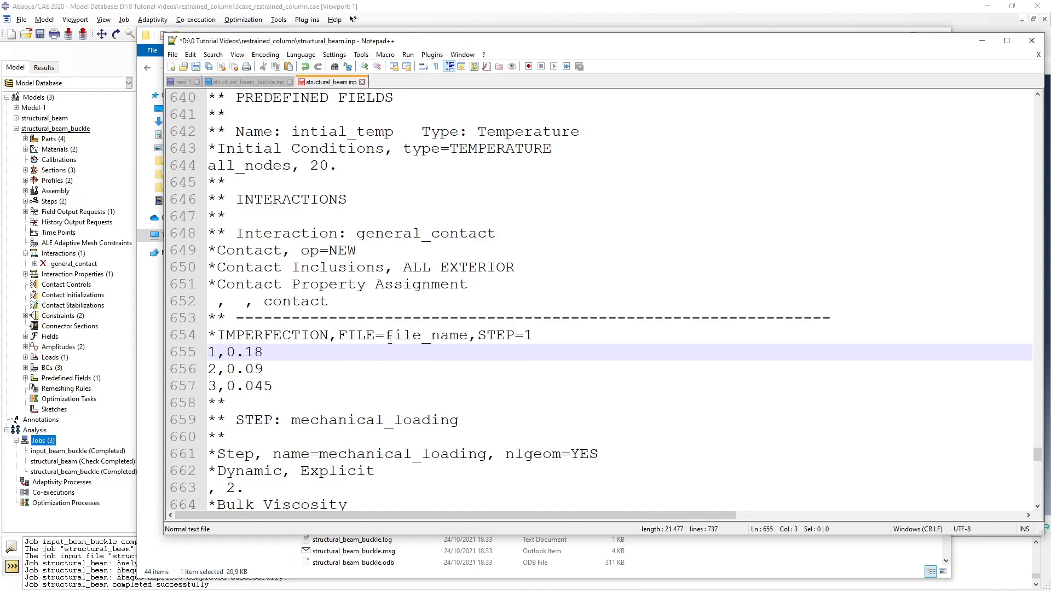
Set the FILE name in the *IMPERFECTION line of structural_beam.inp to input_beam_buckle and save the file
{"action": "left_click_drag", "start_coordinate": [386, 335], "coordinate": [468, 340]}
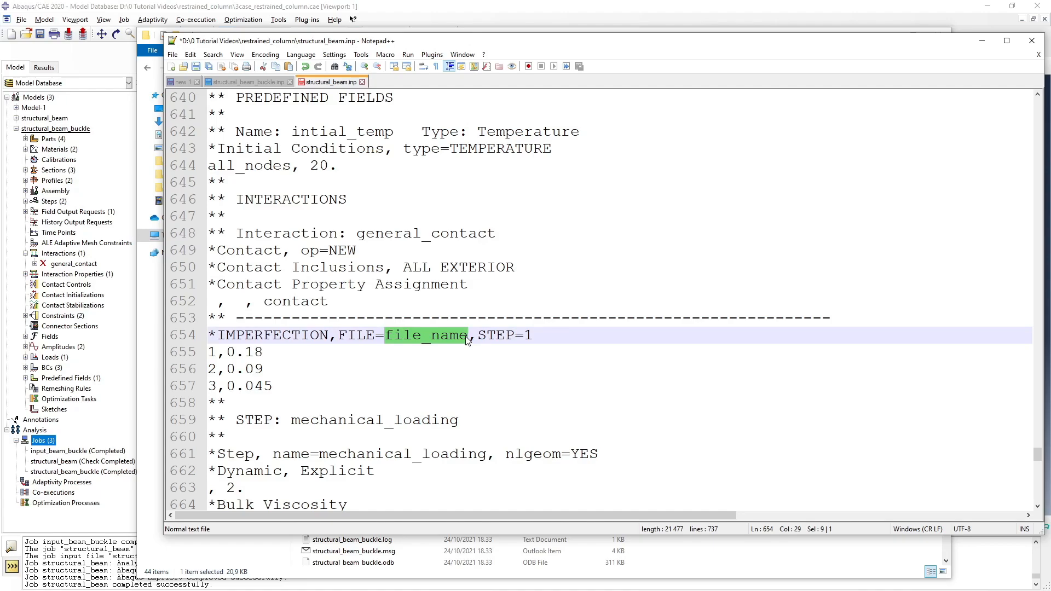
{"action": "type", "text": "input"}
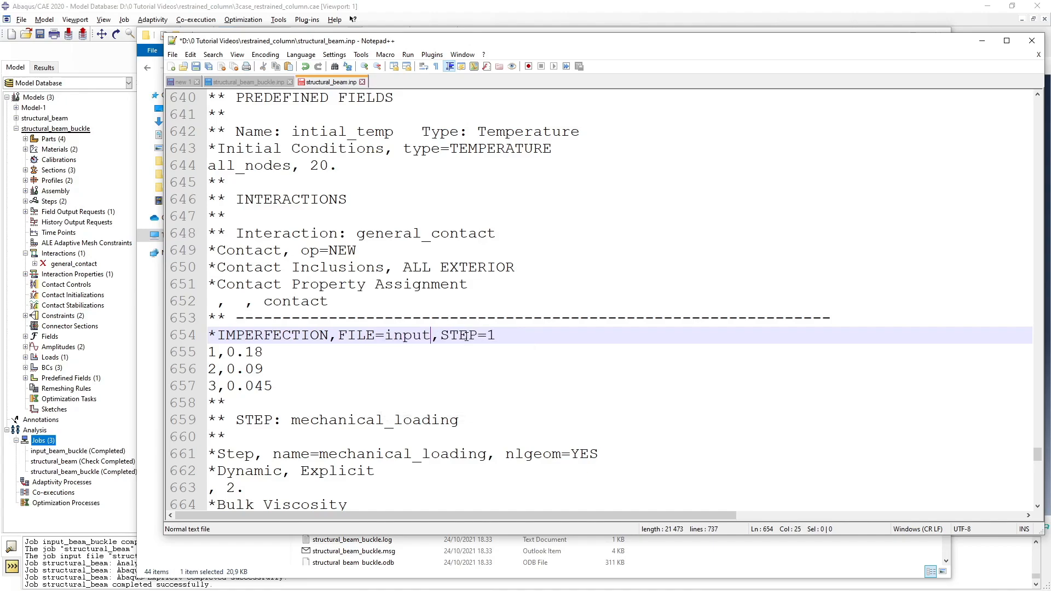
{"action": "type", "text": "_beam"}
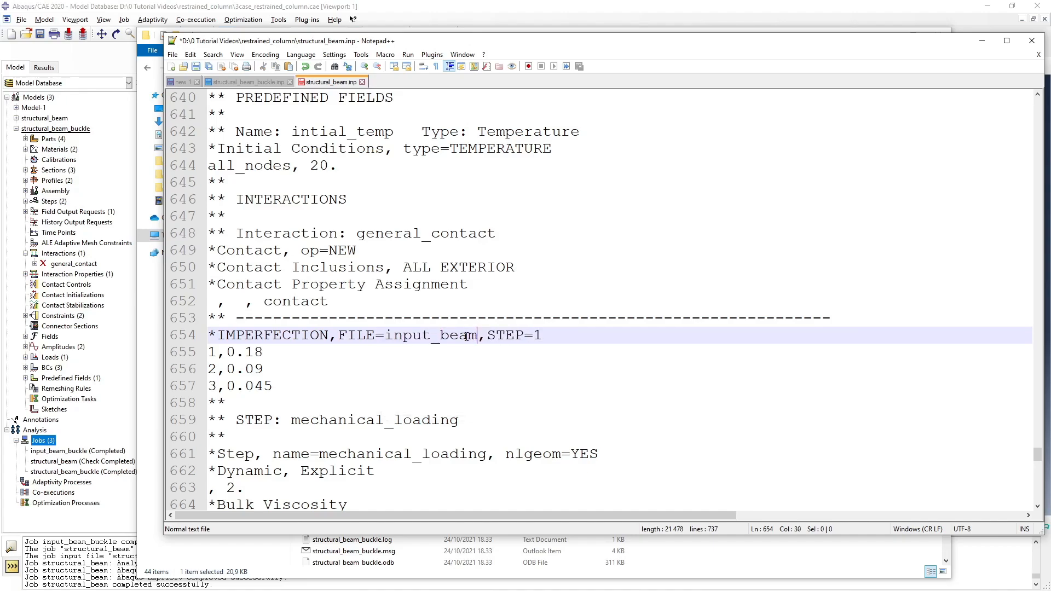
{"action": "type", "text": "_buckle"}
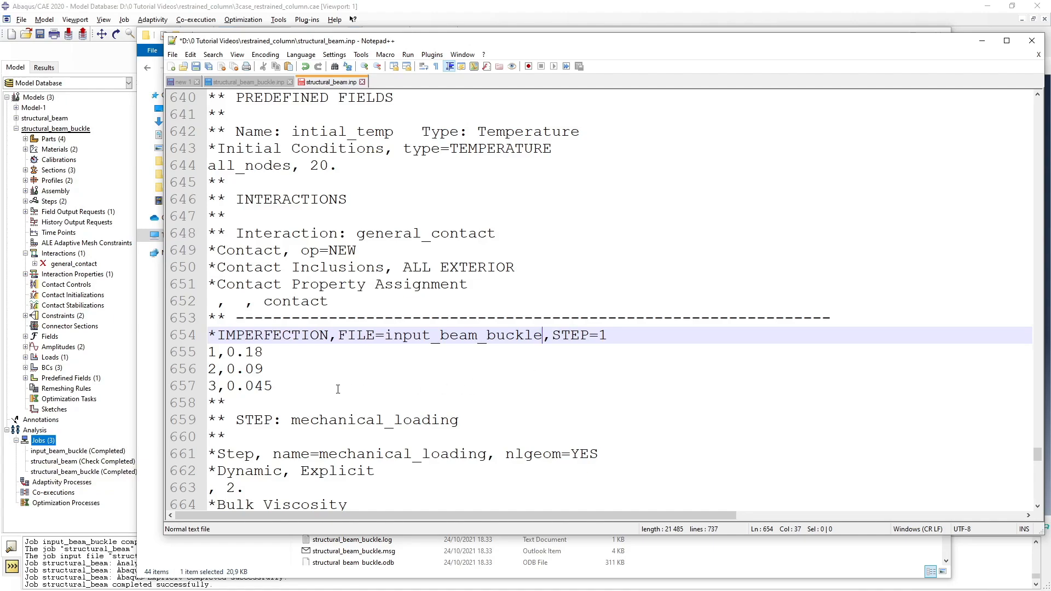
{"action": "key", "text": "ctrl+s"}
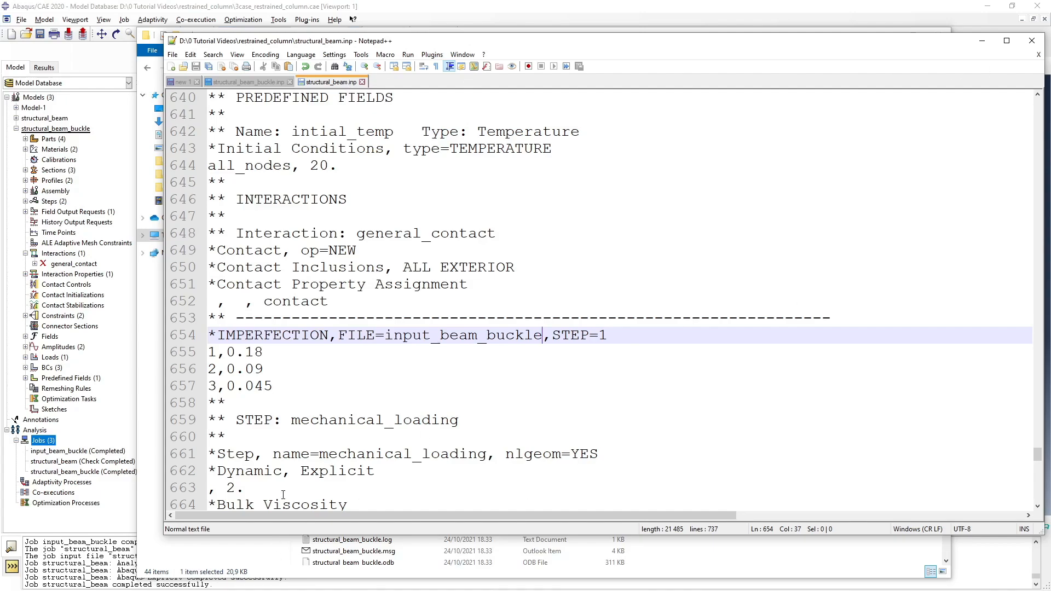
Switch to Abaqus/CAE and create a job named input_structural_beam with the input file structural_beam.inp as its source
{"action": "left_click", "coordinate": [97, 432]}
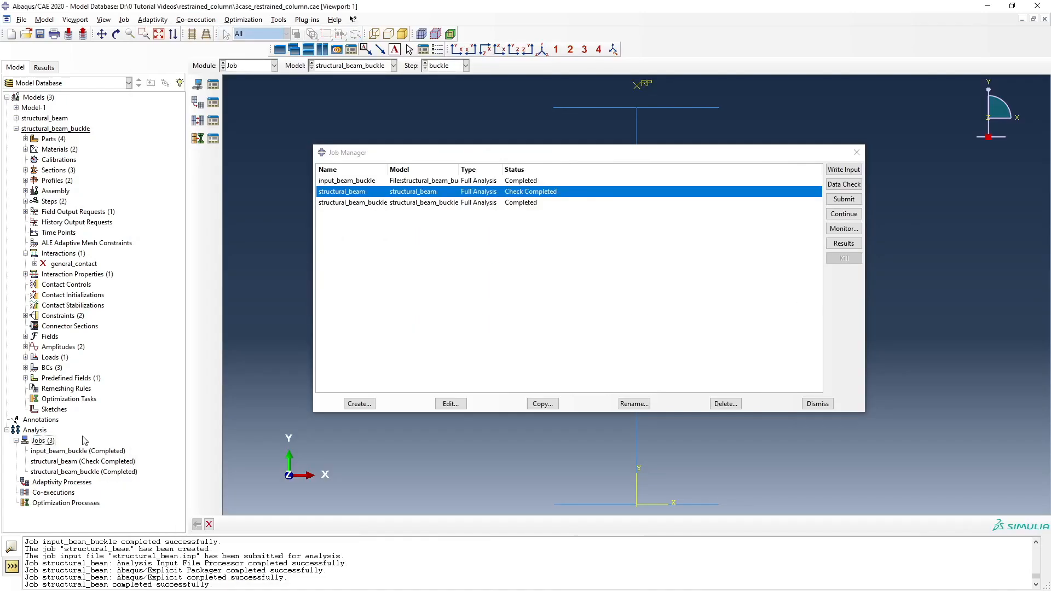
{"action": "right_click", "coordinate": [46, 443]}
{"action": "left_click", "coordinate": [67, 471]}
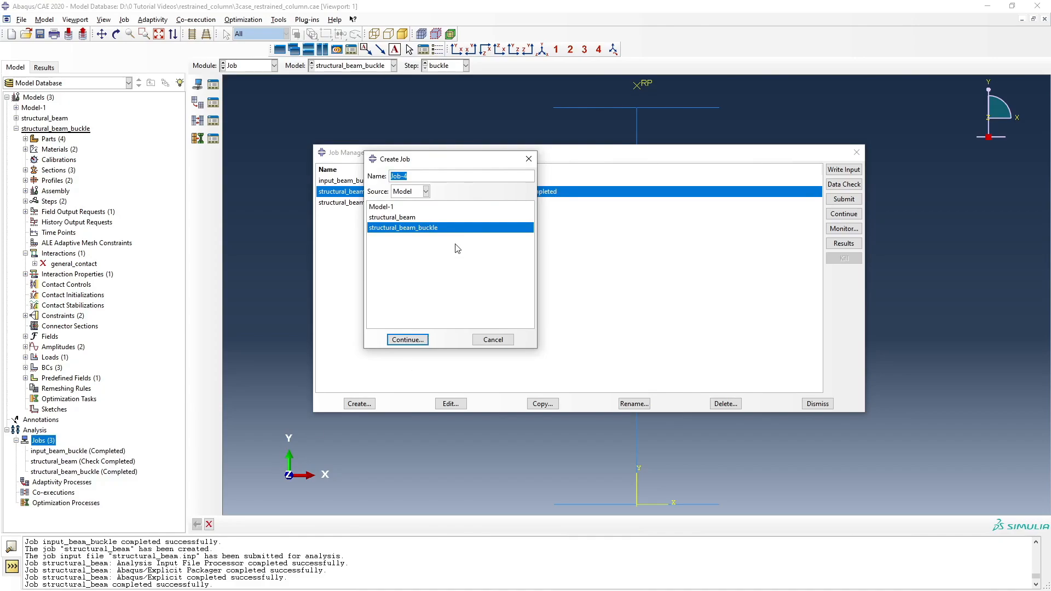
{"action": "key", "text": "BackSpace"}
{"action": "type", "text": "input_structural_beam"}
{"action": "left_click", "coordinate": [408, 192]}
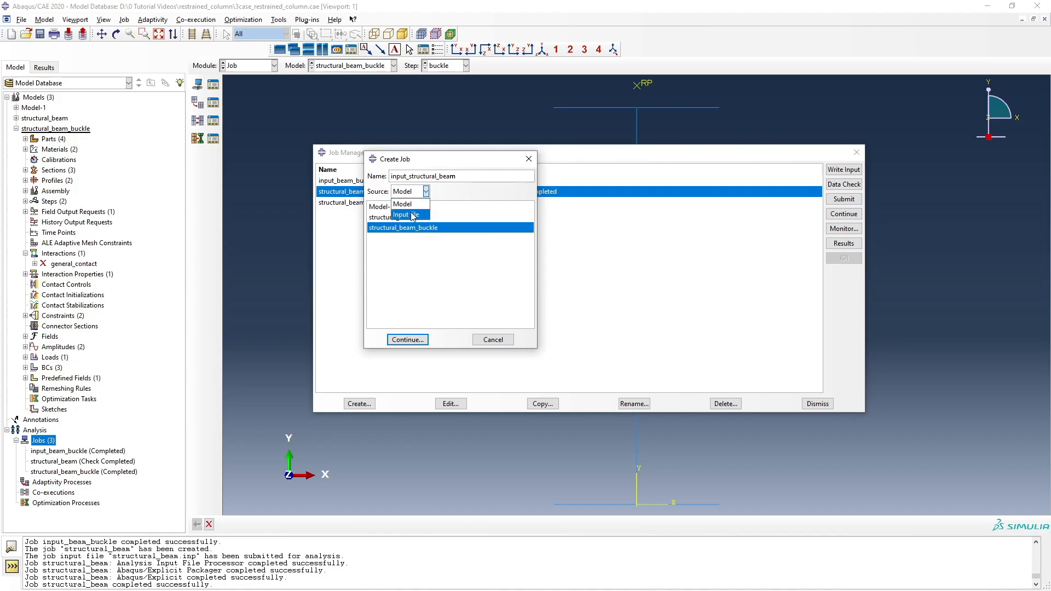
{"action": "left_click", "coordinate": [408, 210]}
{"action": "left_click", "coordinate": [405, 207]}
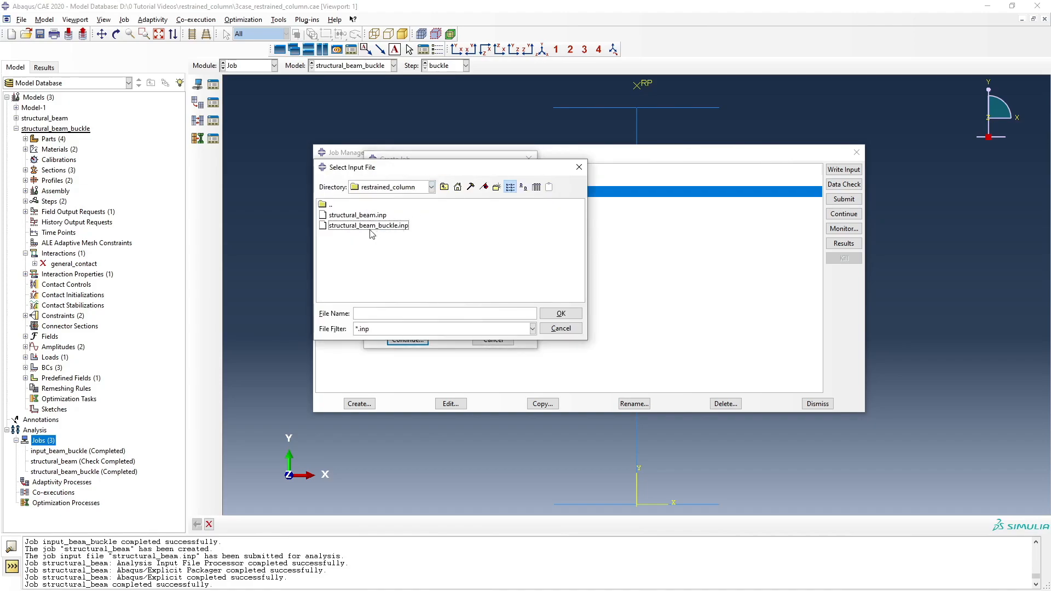
{"action": "left_click", "coordinate": [368, 217]}
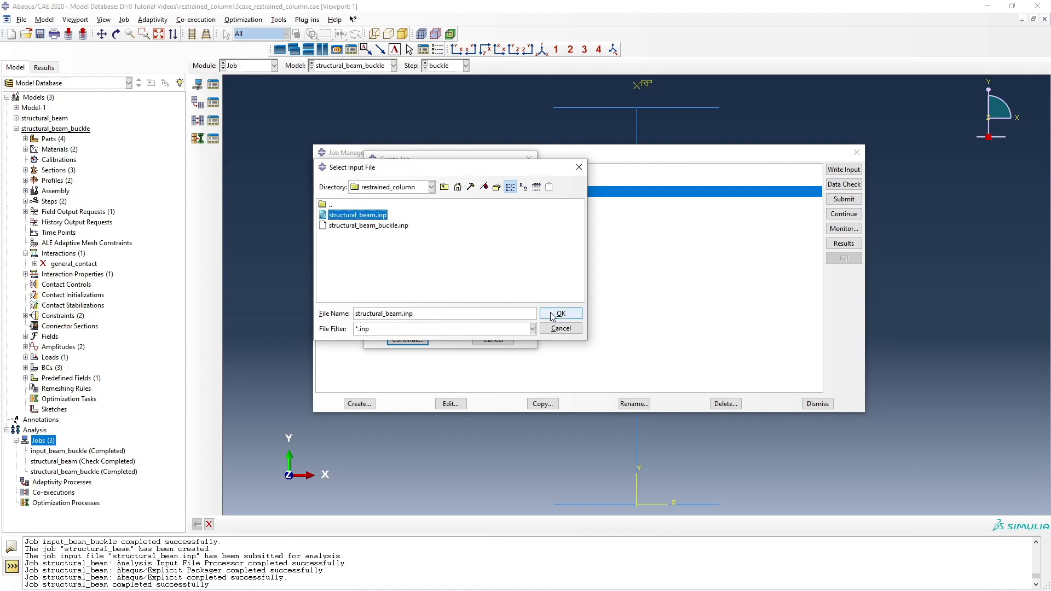
{"action": "left_click", "coordinate": [556, 314]}
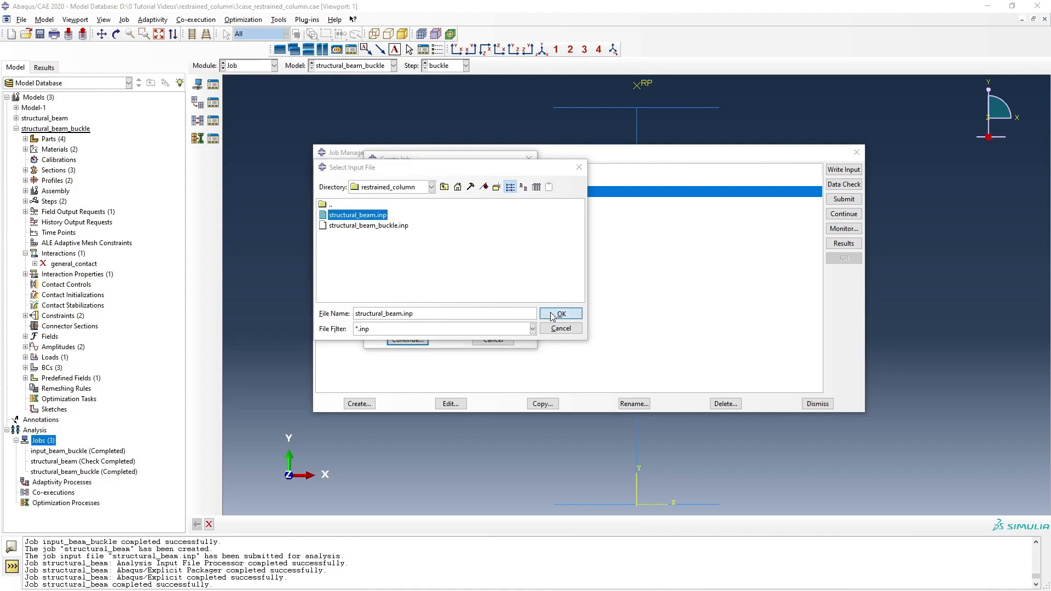
{"action": "left_click", "coordinate": [413, 340]}
Enable multiple processors for the input_structural_beam job, set their number to 7, and accept the job settings
{"action": "left_click", "coordinate": [481, 189]}
{"action": "left_click", "coordinate": [419, 203]}
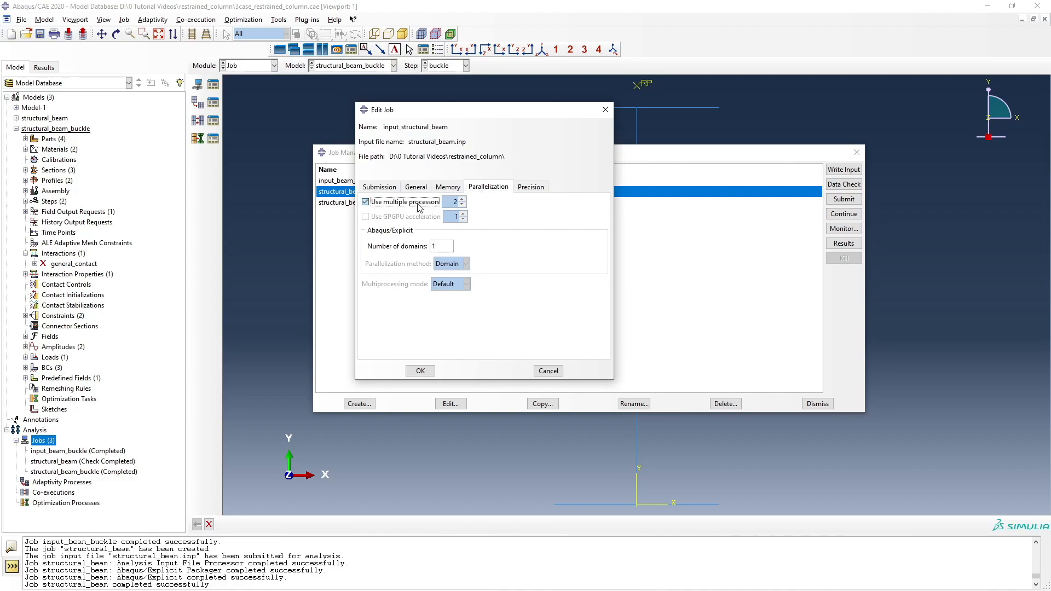
{"action": "left_click", "coordinate": [463, 199]}
{"action": "left_click", "coordinate": [463, 199]}
{"action": "left_click", "coordinate": [463, 199]}
{"action": "left_click", "coordinate": [462, 200]}
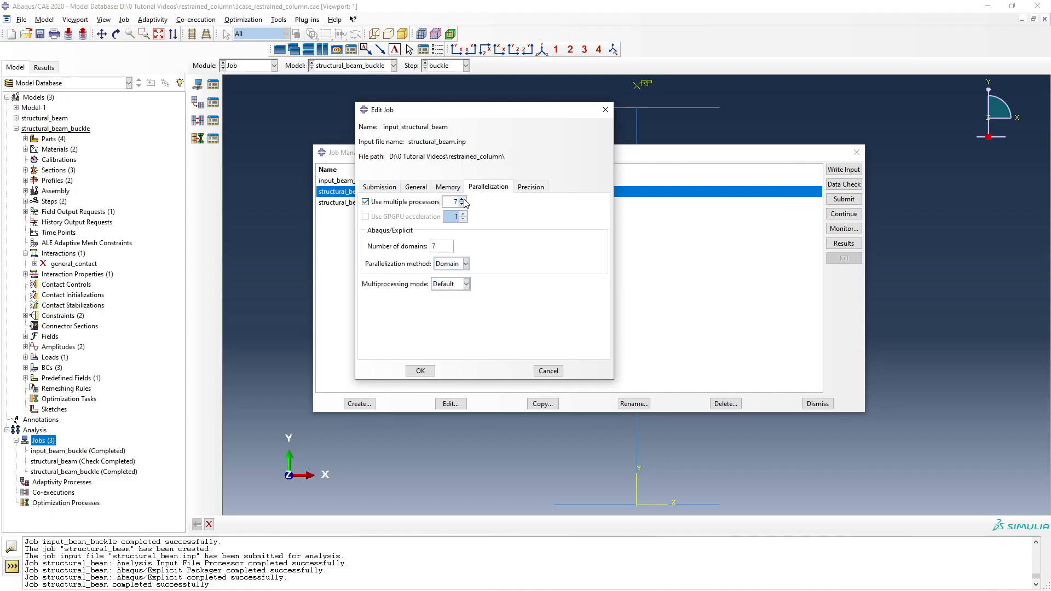
{"action": "left_click", "coordinate": [421, 372]}
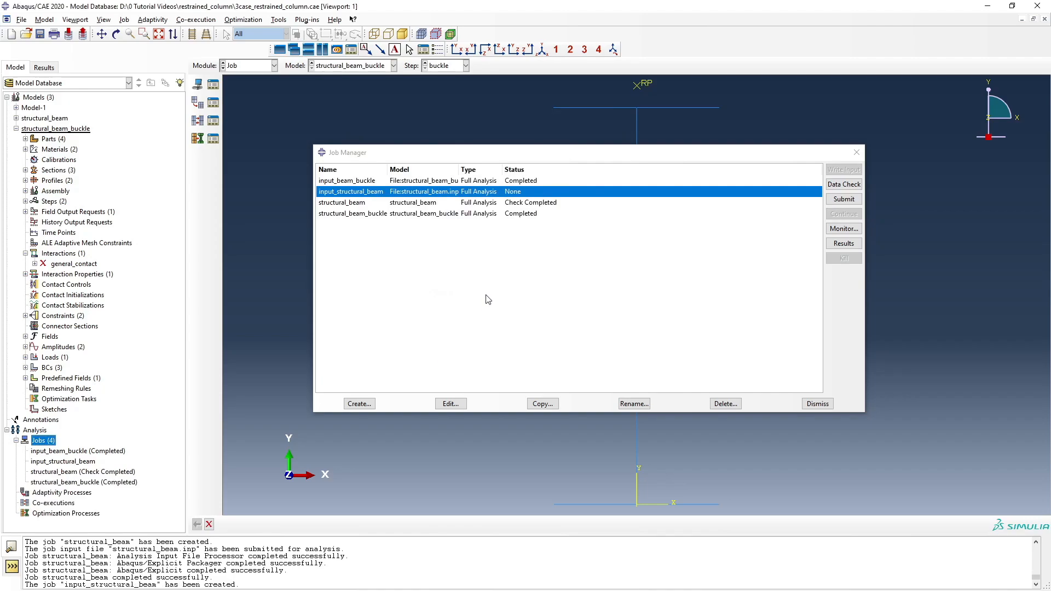
Submit the input_structural_beam job for analysis and open its monitor, enlarged to show the full log
{"action": "left_click", "coordinate": [857, 205]}
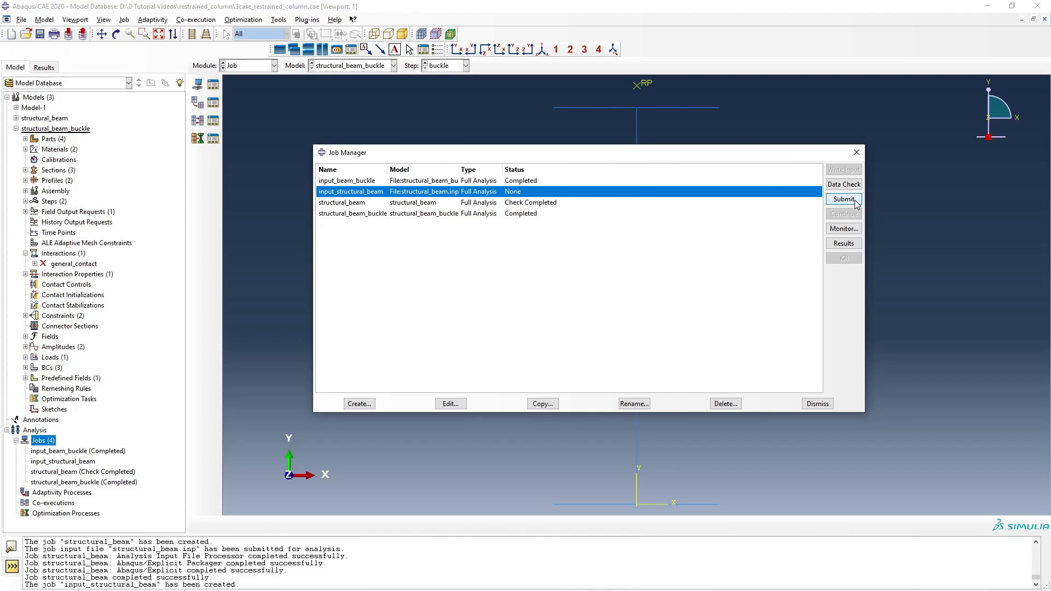
{"action": "left_click", "coordinate": [855, 201]}
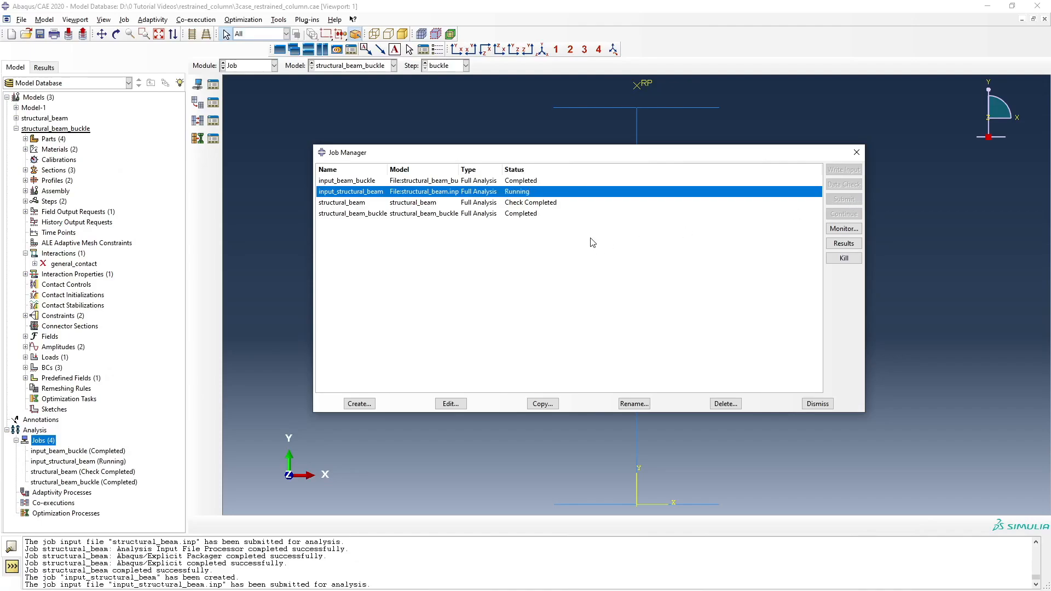
{"action": "left_click", "coordinate": [855, 229]}
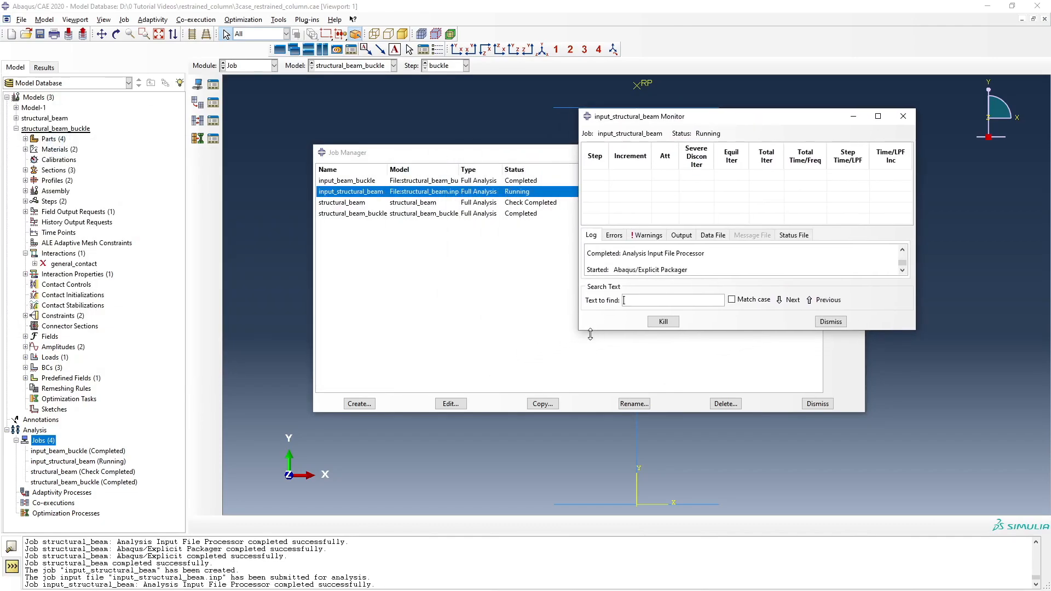
{"action": "left_click_drag", "start_coordinate": [588, 330], "coordinate": [591, 460]}
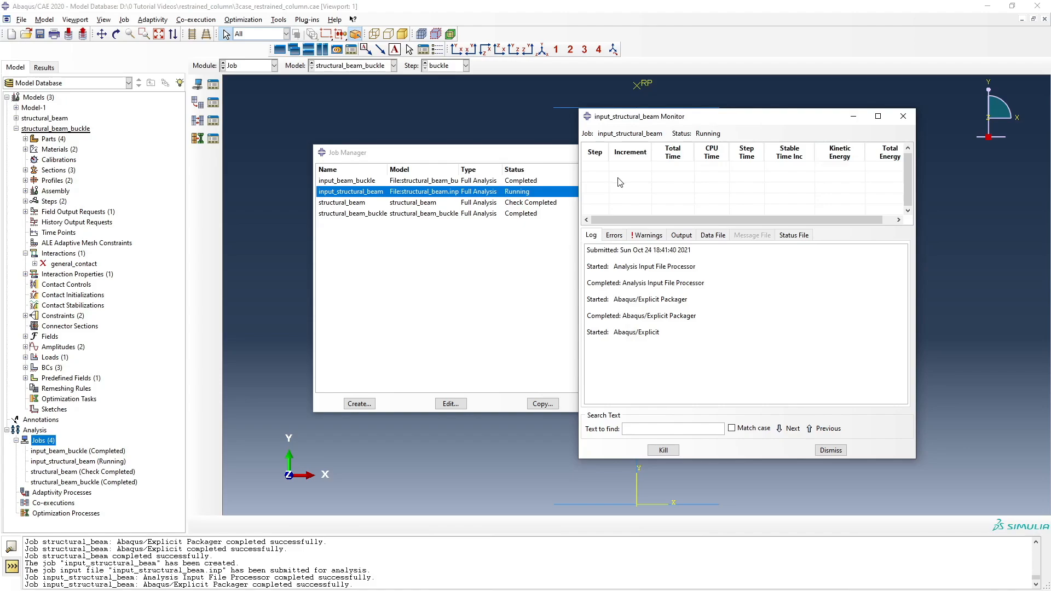
Switch to the structural_beam model and review the time period of its mechanical_loading step
{"action": "left_click", "coordinate": [246, 66]}
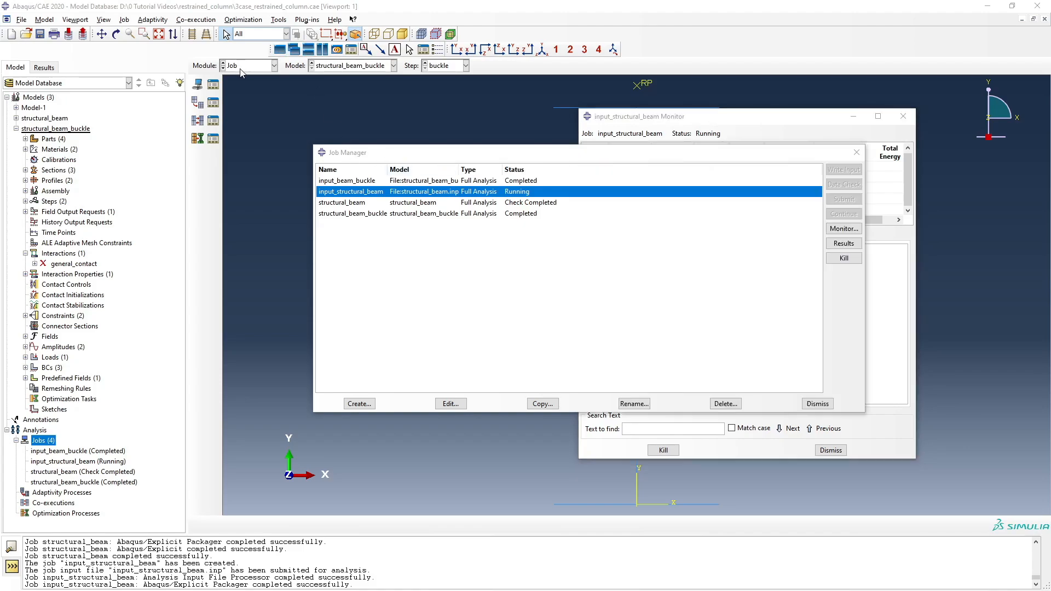
{"action": "left_click", "coordinate": [329, 68]}
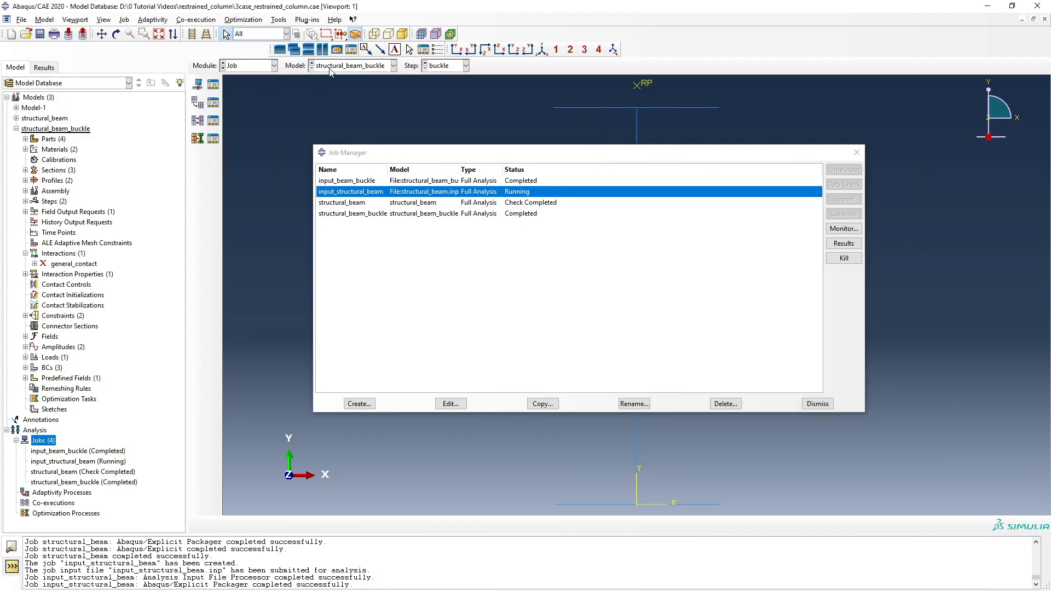
{"action": "left_click", "coordinate": [332, 66]}
{"action": "left_click", "coordinate": [339, 89]}
{"action": "left_click", "coordinate": [258, 69]}
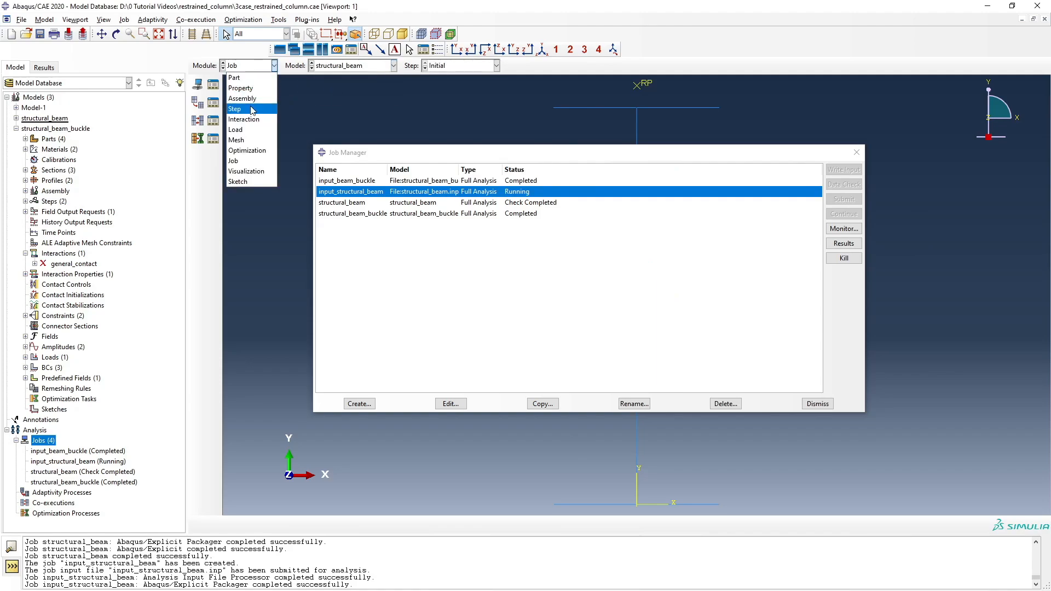
{"action": "left_click", "coordinate": [252, 109]}
{"action": "left_click", "coordinate": [213, 85]}
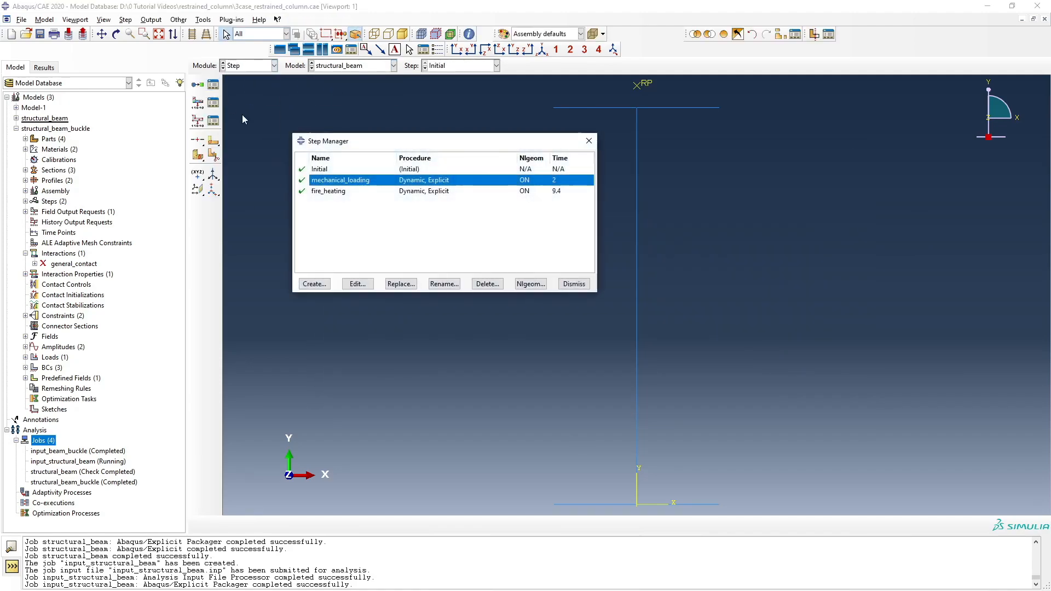
{"action": "left_click", "coordinate": [356, 285]}
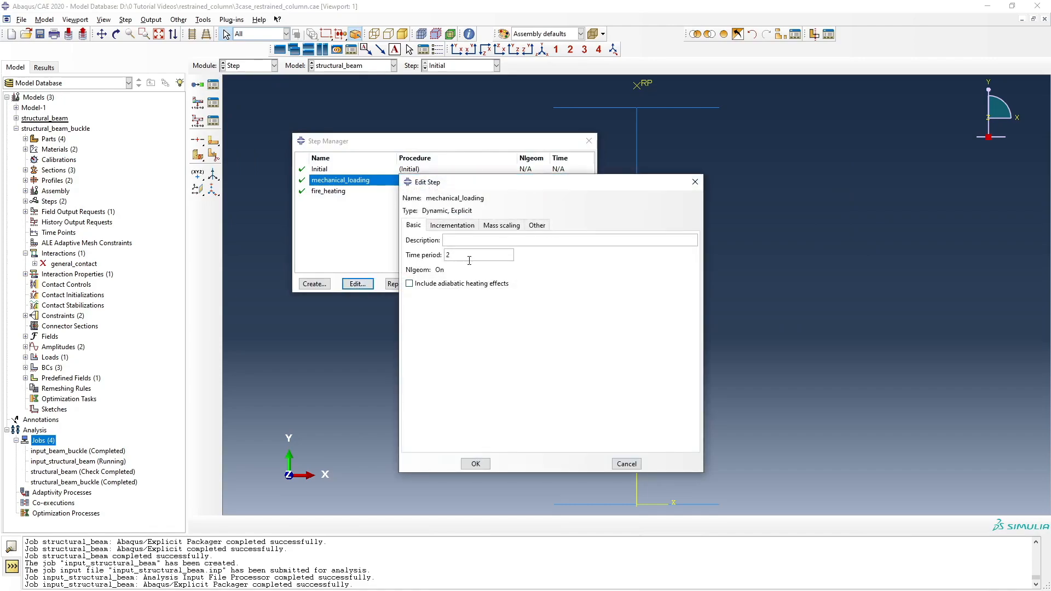
{"action": "left_click", "coordinate": [696, 182]}
{"action": "left_click", "coordinate": [589, 141]}
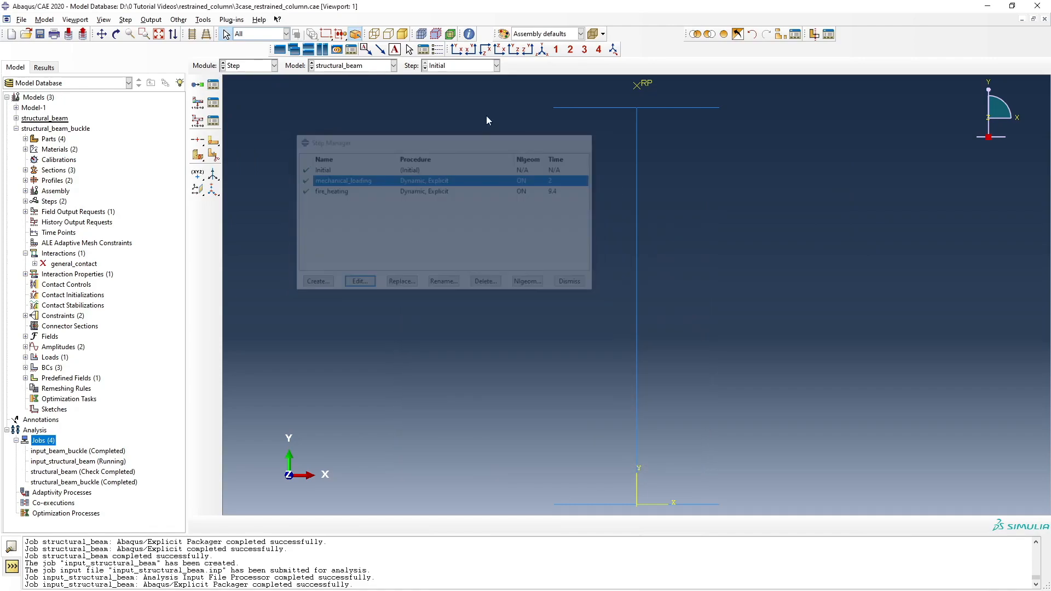
Set the structural_beam model's F-Output-1 field output frequency to every 0.1 units of time
{"action": "left_click", "coordinate": [213, 104]}
{"action": "left_click", "coordinate": [536, 169]}
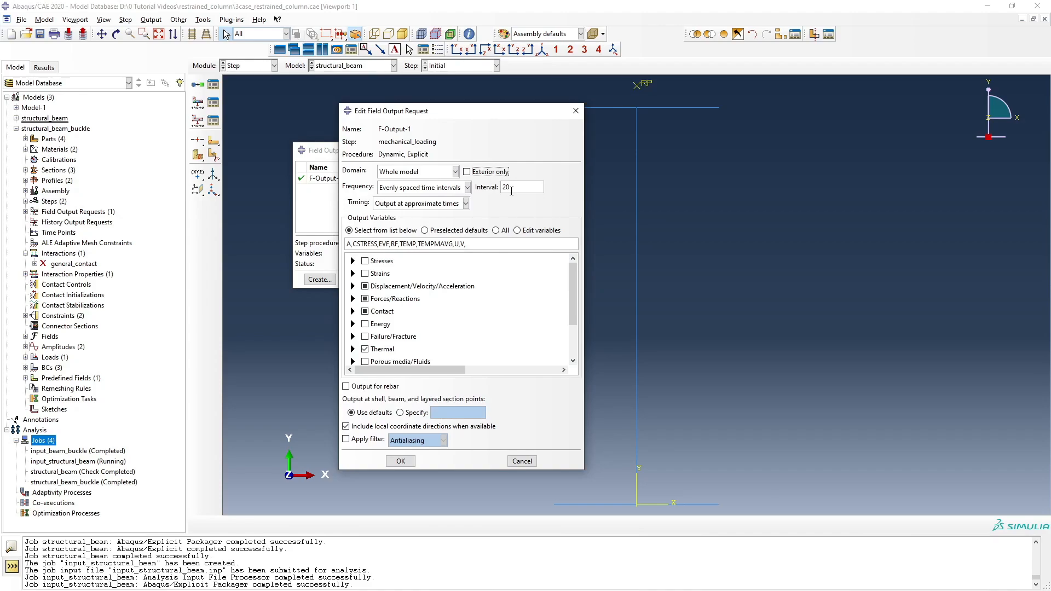
{"action": "left_click", "coordinate": [469, 188]}
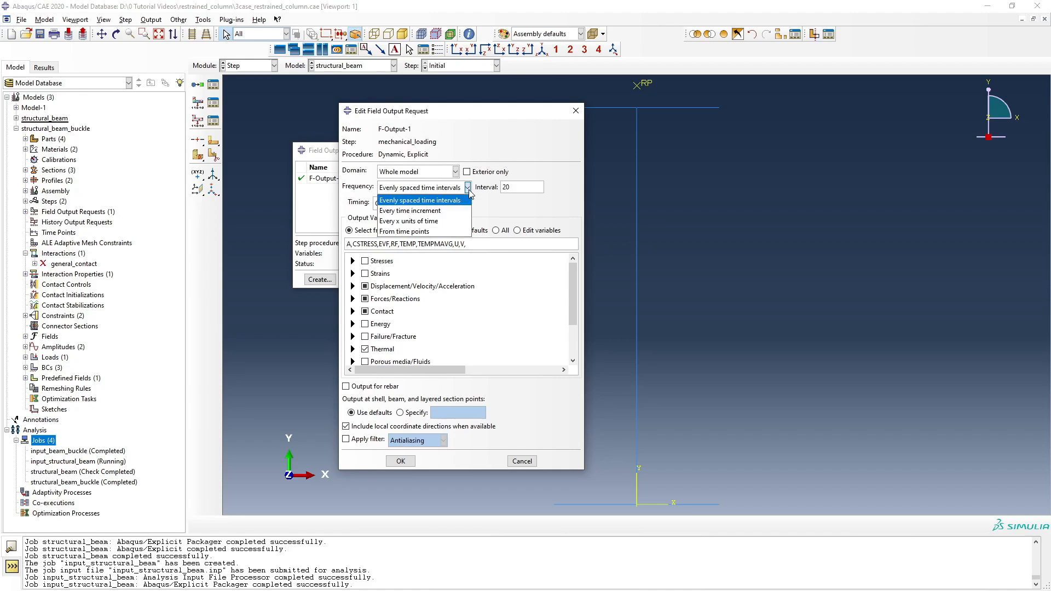
{"action": "left_click", "coordinate": [441, 222]}
{"action": "left_click", "coordinate": [503, 188]}
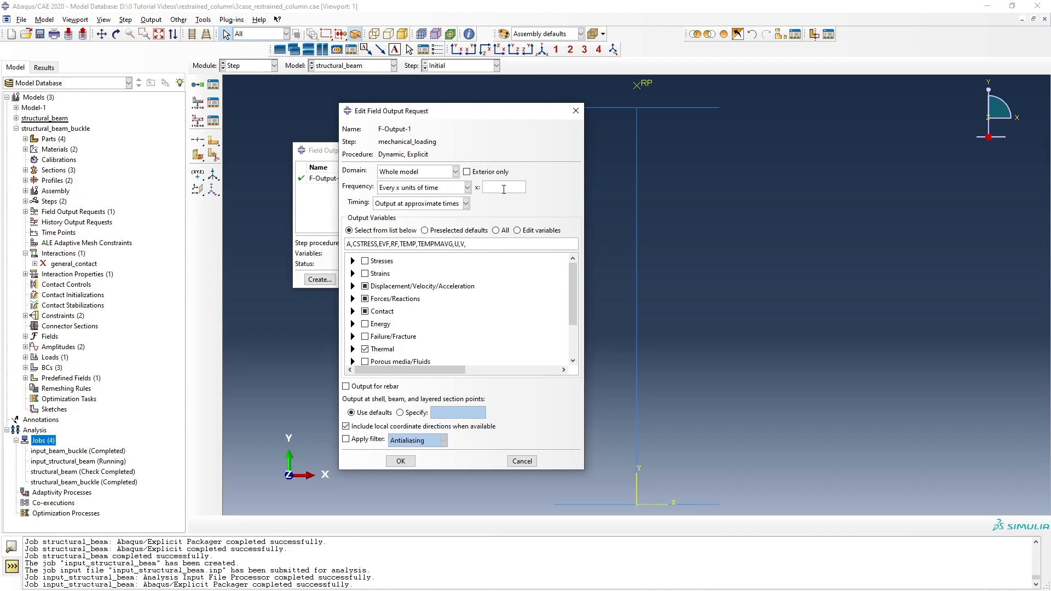
{"action": "type", "text": "0.1"}
{"action": "left_click", "coordinate": [401, 461]}
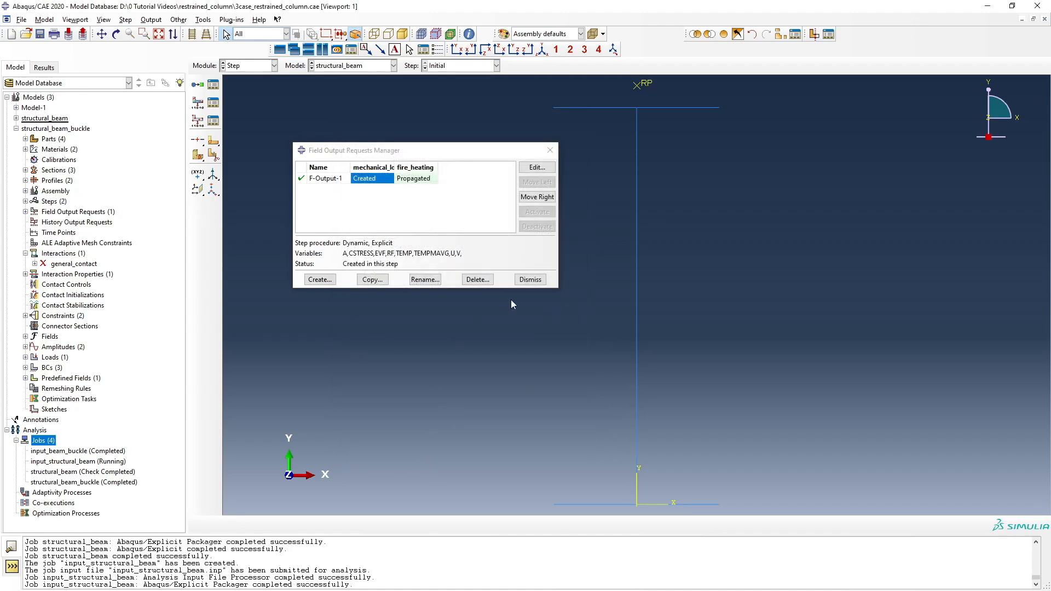
{"action": "left_click", "coordinate": [530, 279]}
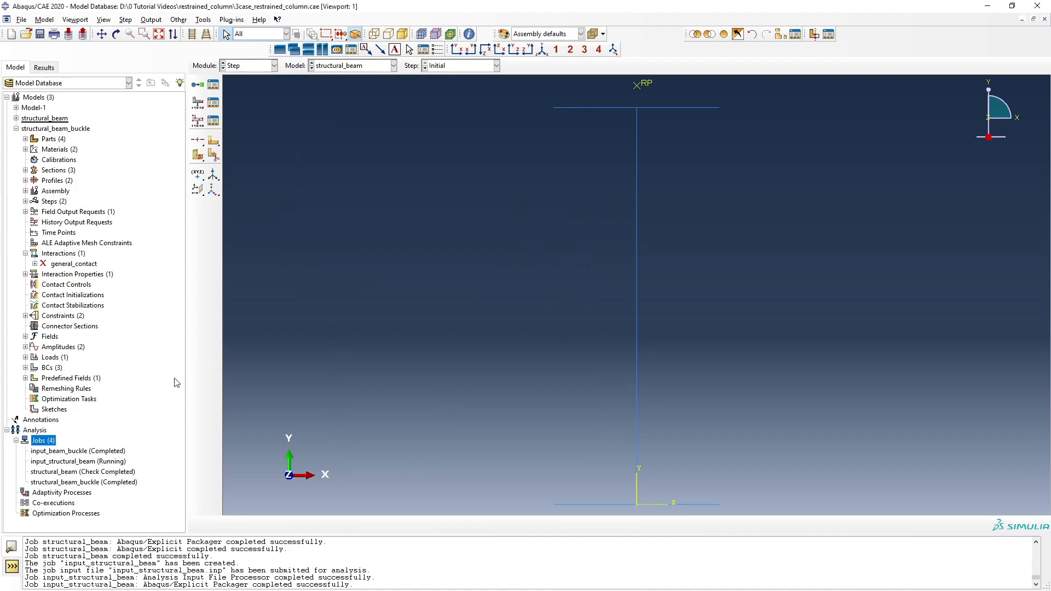
Return to the job list, kill the running input_structural_beam job from its monitor, and close the monitor
{"action": "left_click", "coordinate": [272, 65]}
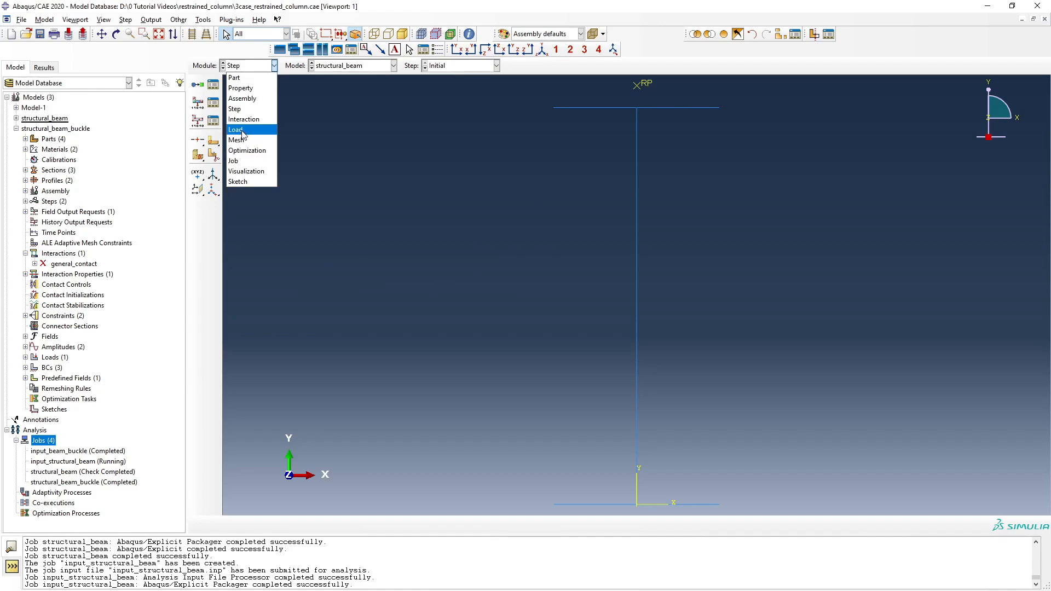
{"action": "left_click", "coordinate": [233, 161]}
{"action": "left_click", "coordinate": [213, 84]}
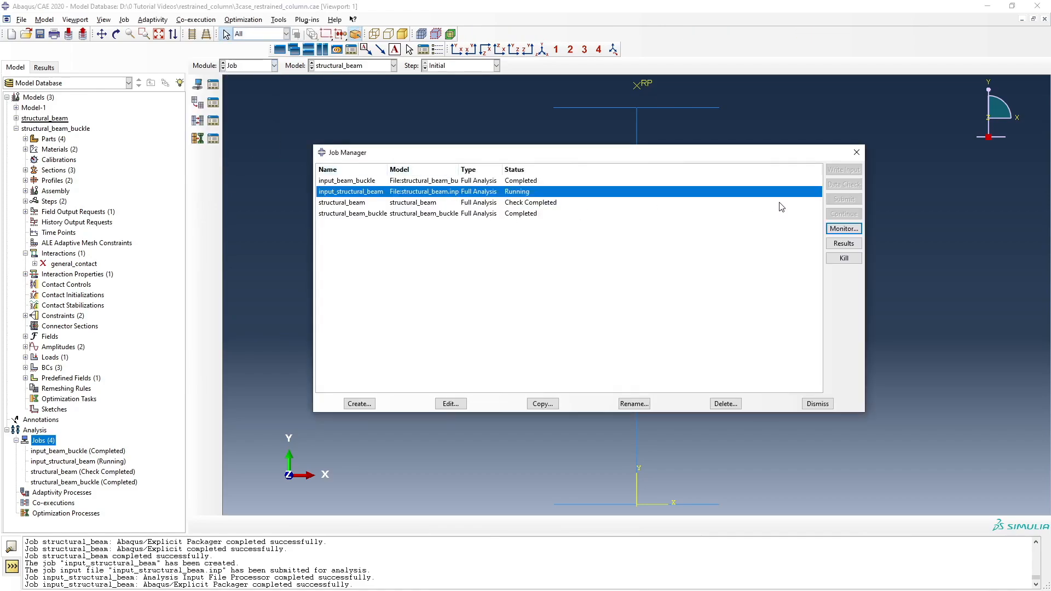
{"action": "left_click", "coordinate": [844, 228]}
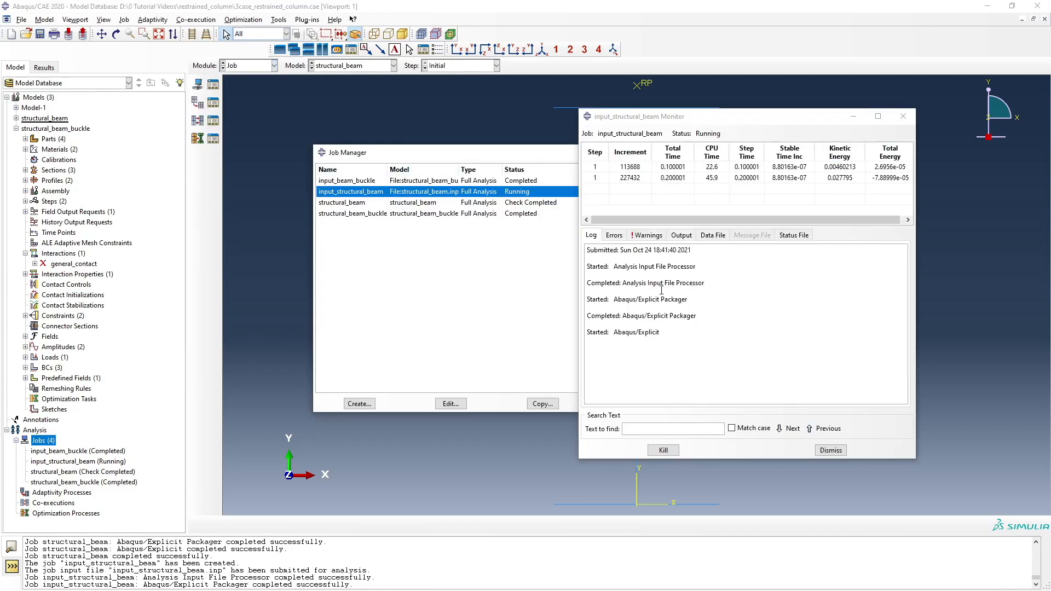
{"action": "left_click", "coordinate": [663, 450]}
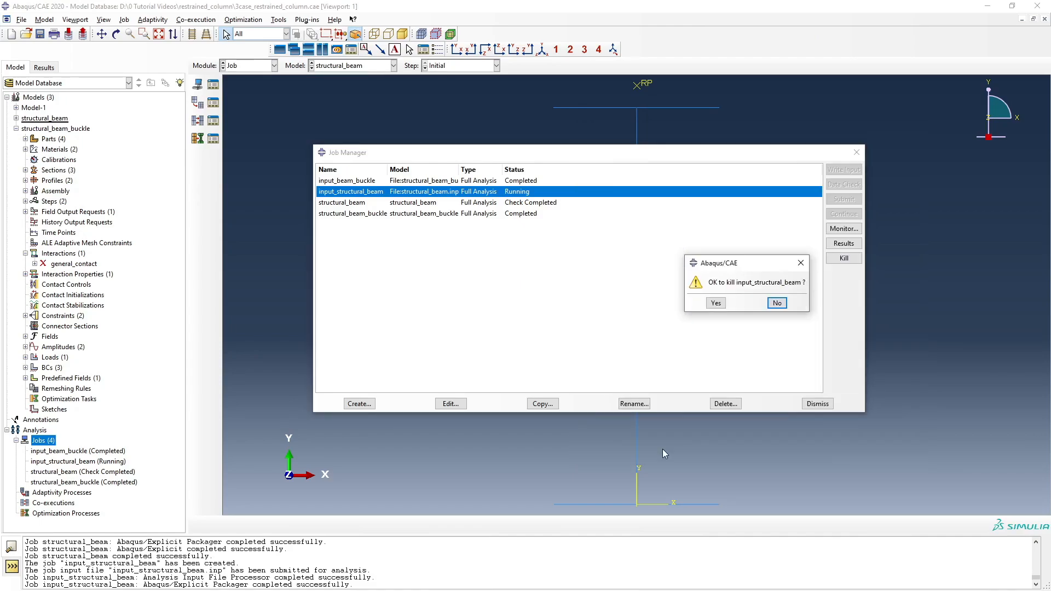
{"action": "left_click", "coordinate": [716, 304]}
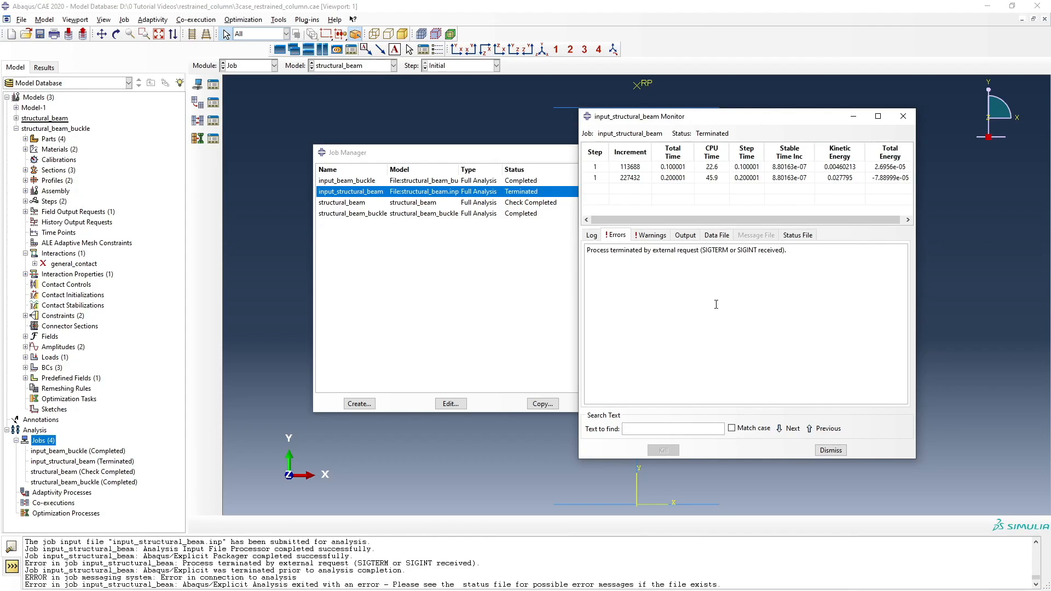
{"action": "left_click", "coordinate": [830, 451]}
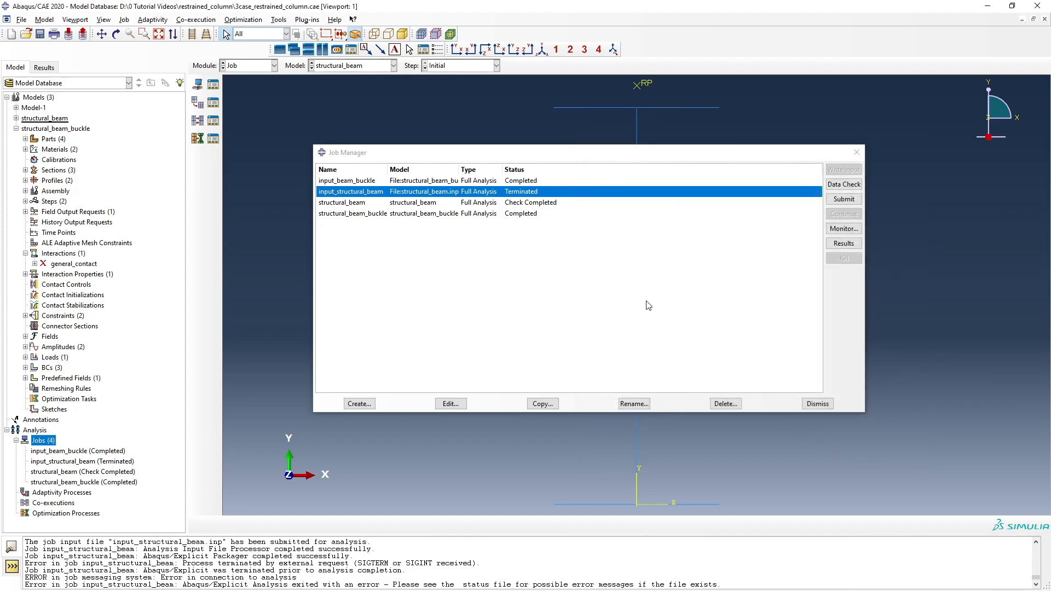
Write the structural_beam job's input file, overwriting the existing job files, and reload structural_beam.inp in Notepad++
{"action": "left_click", "coordinate": [485, 203]}
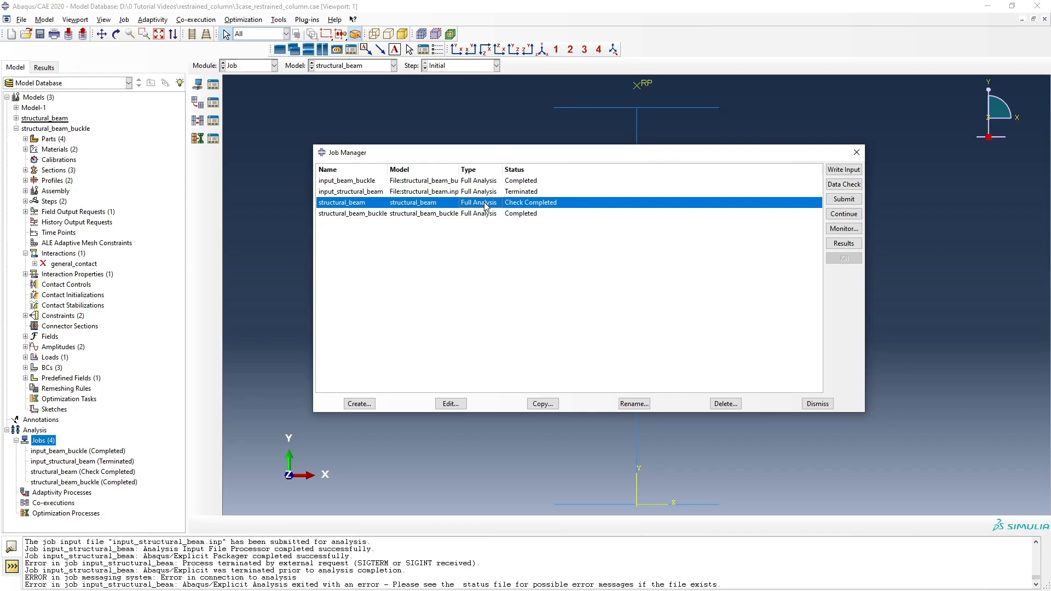
{"action": "left_click", "coordinate": [842, 170]}
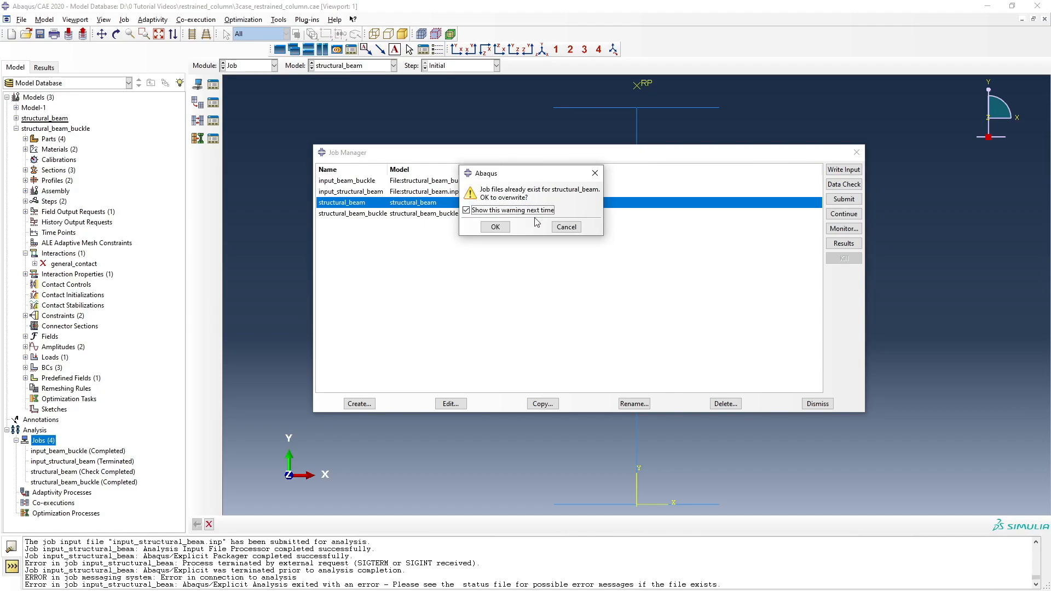
{"action": "left_click", "coordinate": [496, 227]}
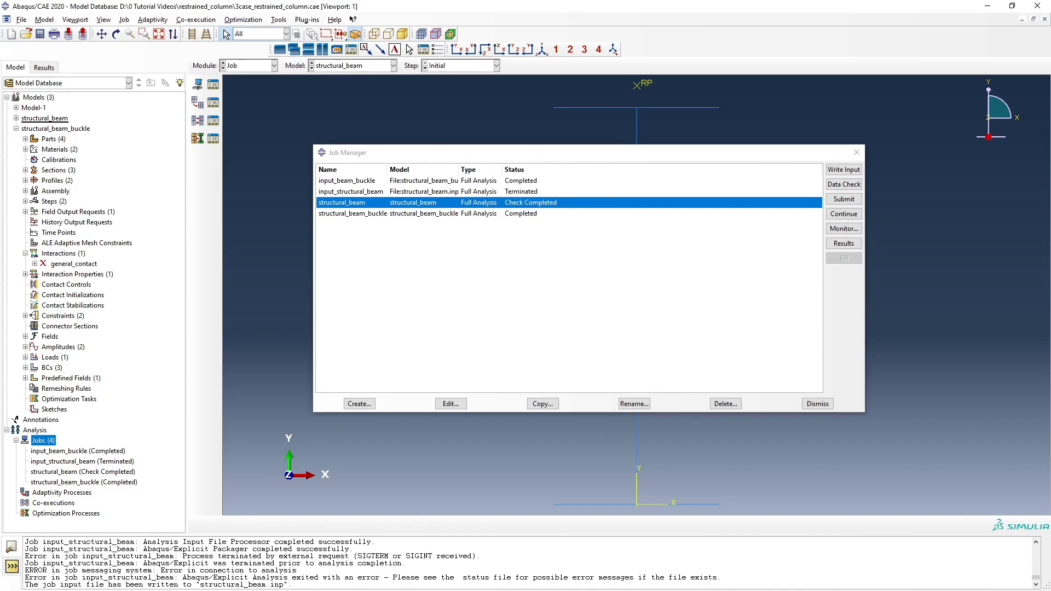
{"action": "key", "text": "alt+Tab"}
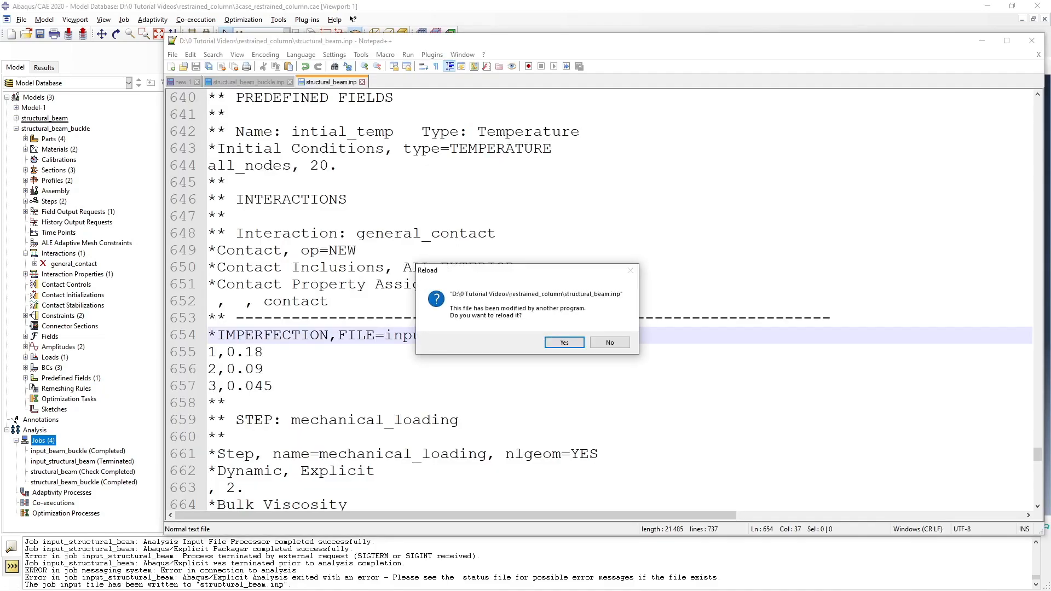
{"action": "left_click", "coordinate": [564, 343]}
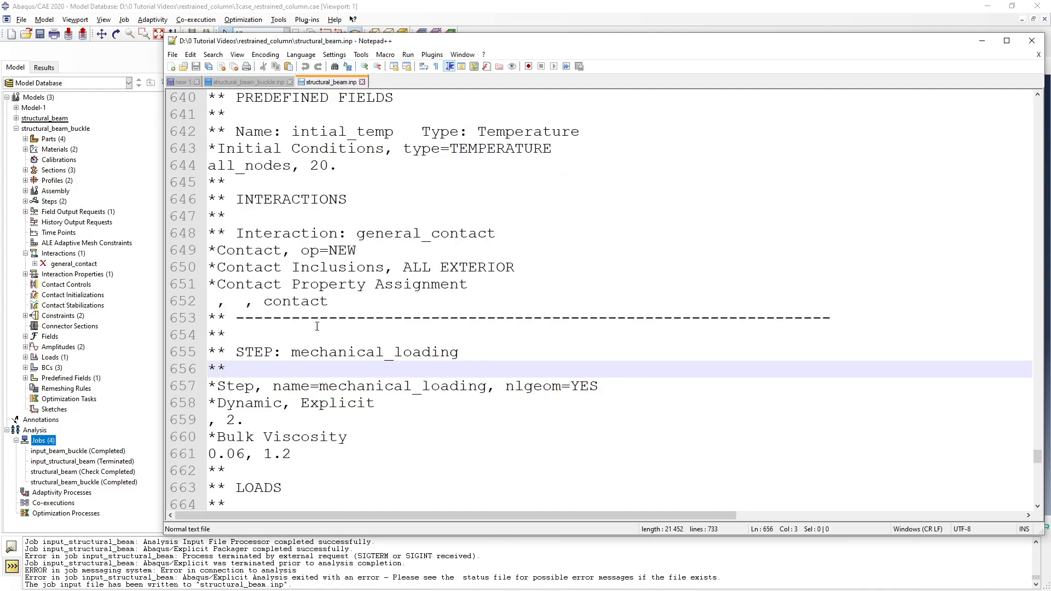
Examine the mechanical_loading step's field output time interval and output variables in structural_beam.inp, and return to Abaqus/CAE
{"action": "scroll", "coordinate": [374, 313], "scroll_direction": "down", "scroll_amount": 3}
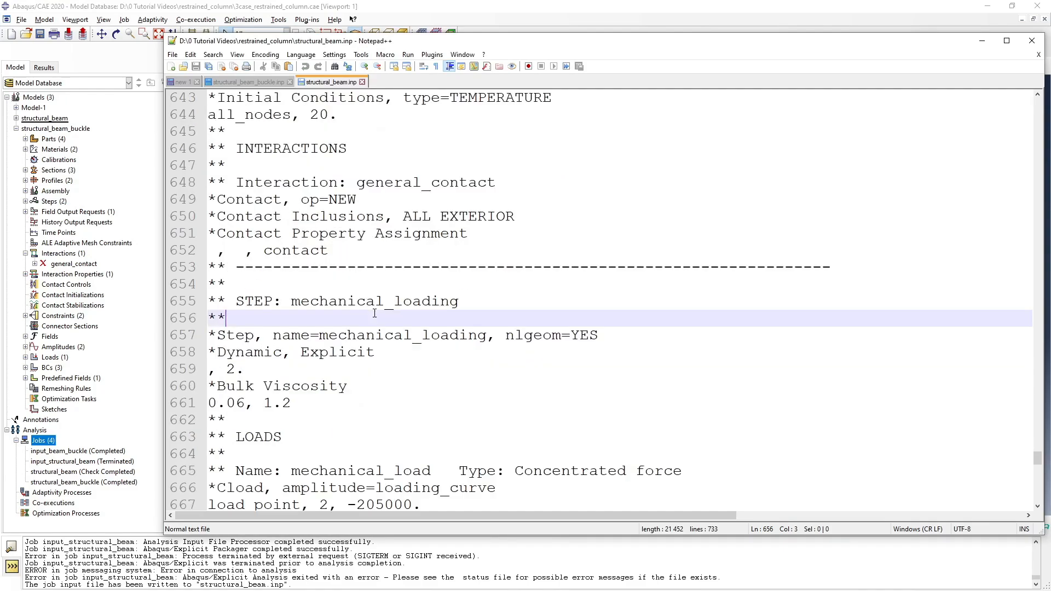
{"action": "scroll", "coordinate": [375, 313], "scroll_direction": "down", "scroll_amount": 1}
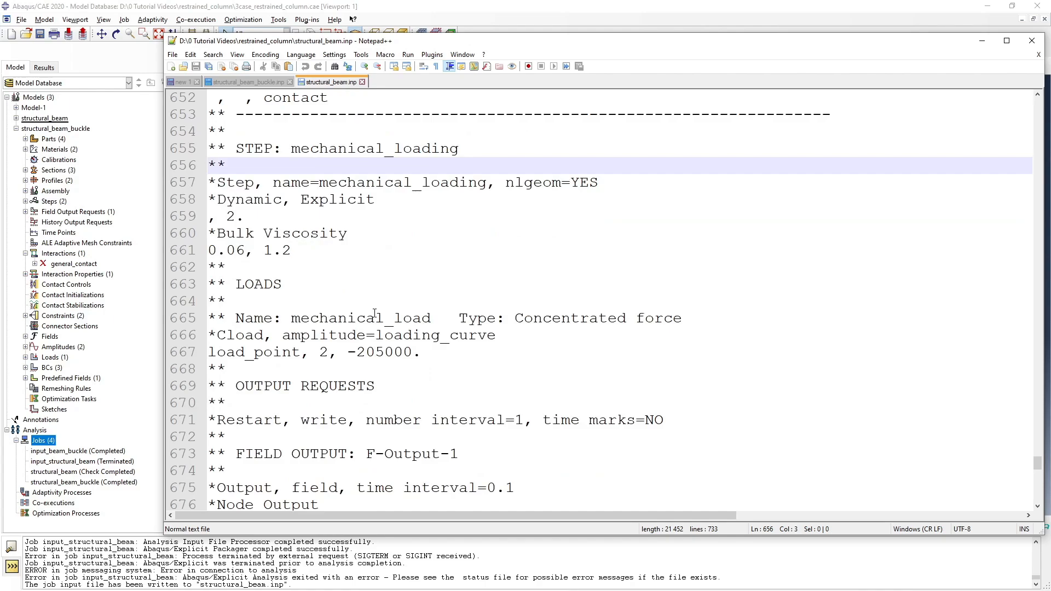
{"action": "scroll", "coordinate": [375, 313], "scroll_direction": "down", "scroll_amount": 1}
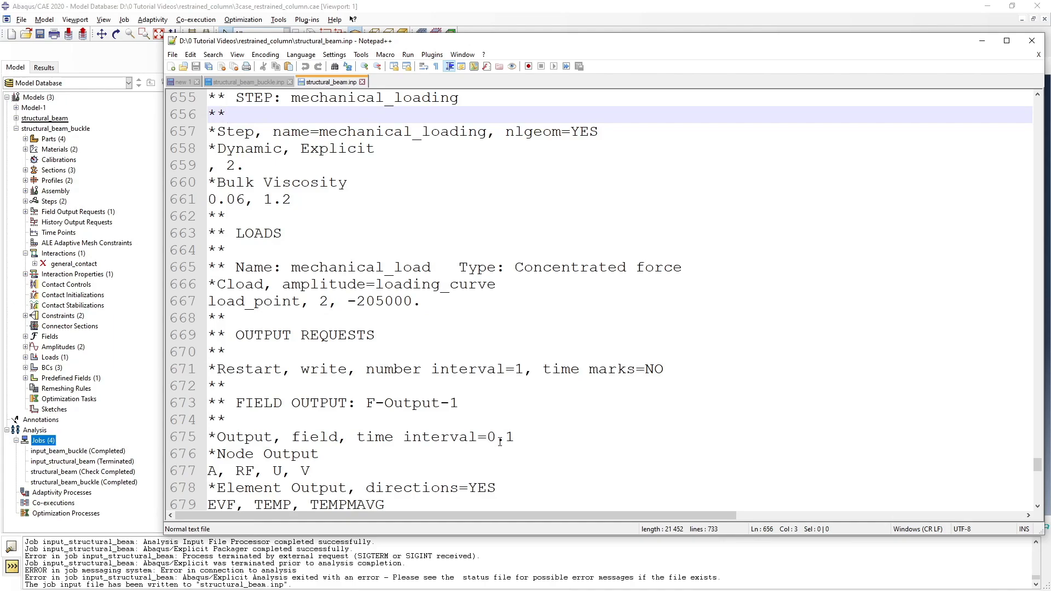
{"action": "scroll", "coordinate": [513, 442], "scroll_direction": "down", "scroll_amount": 2}
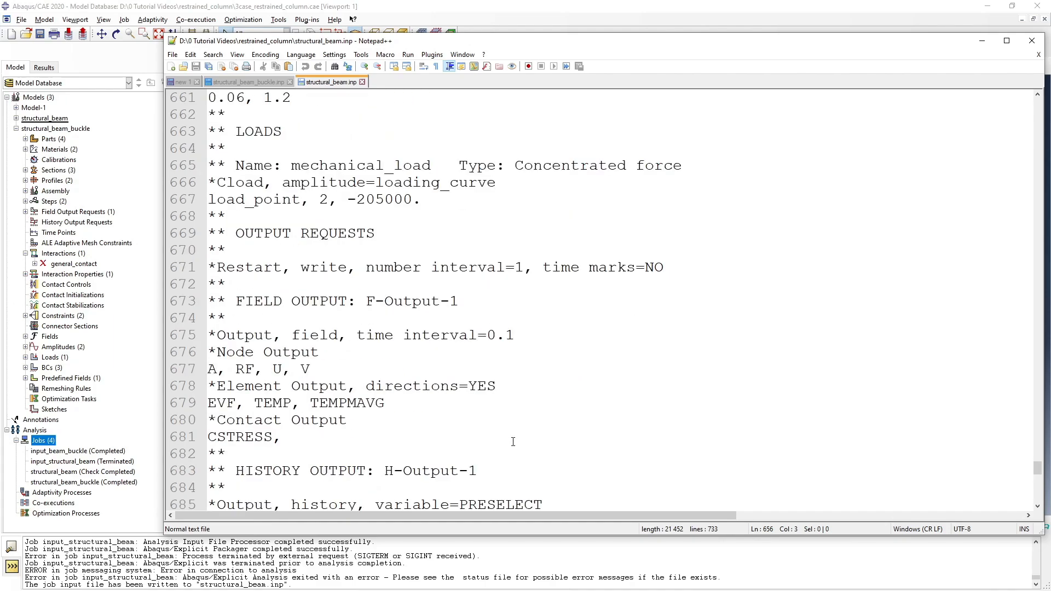
{"action": "scroll", "coordinate": [513, 441], "scroll_direction": "down", "scroll_amount": 2}
{"action": "scroll", "coordinate": [502, 343], "scroll_direction": "up", "scroll_amount": 2}
{"action": "left_click_drag", "start_coordinate": [220, 374], "coordinate": [323, 370]}
{"action": "left_click", "coordinate": [326, 368]}
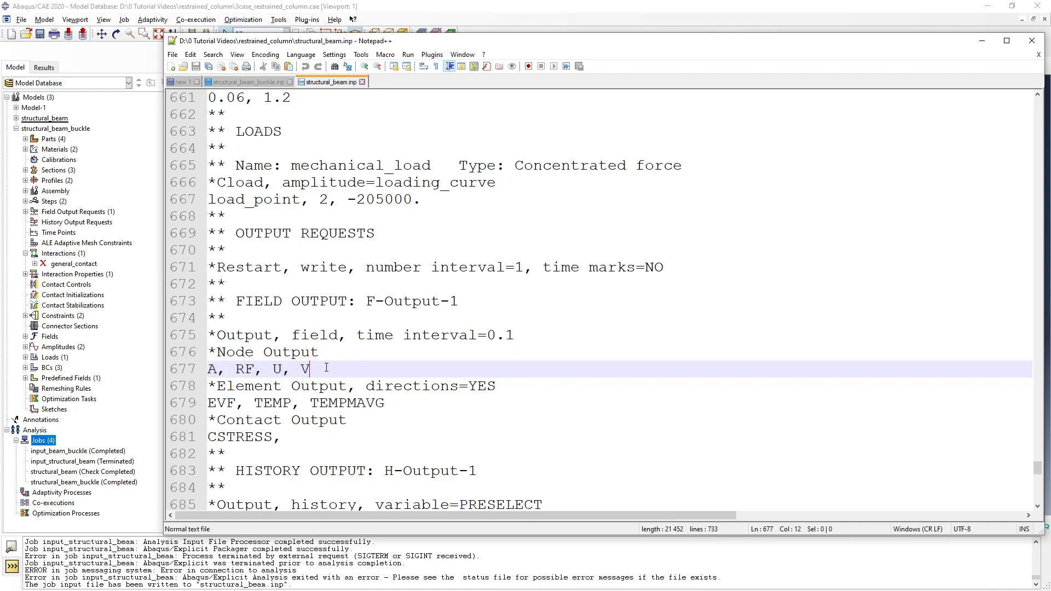
{"action": "left_click", "coordinate": [983, 41]}
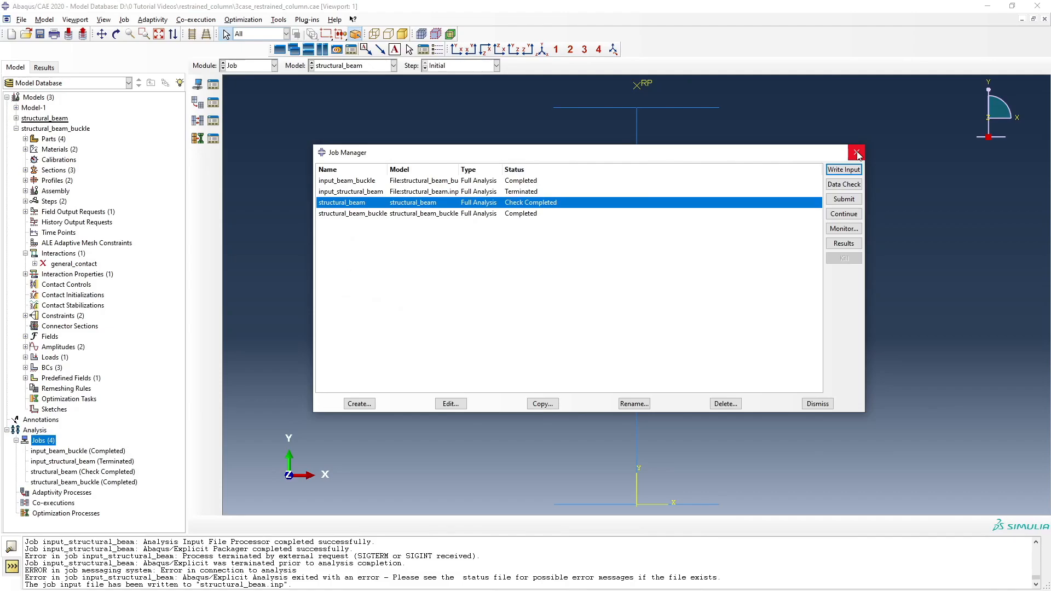
Set the timing of the structural_beam model's F-Output-1 field output request to output at exact times
{"action": "left_click", "coordinate": [273, 66]}
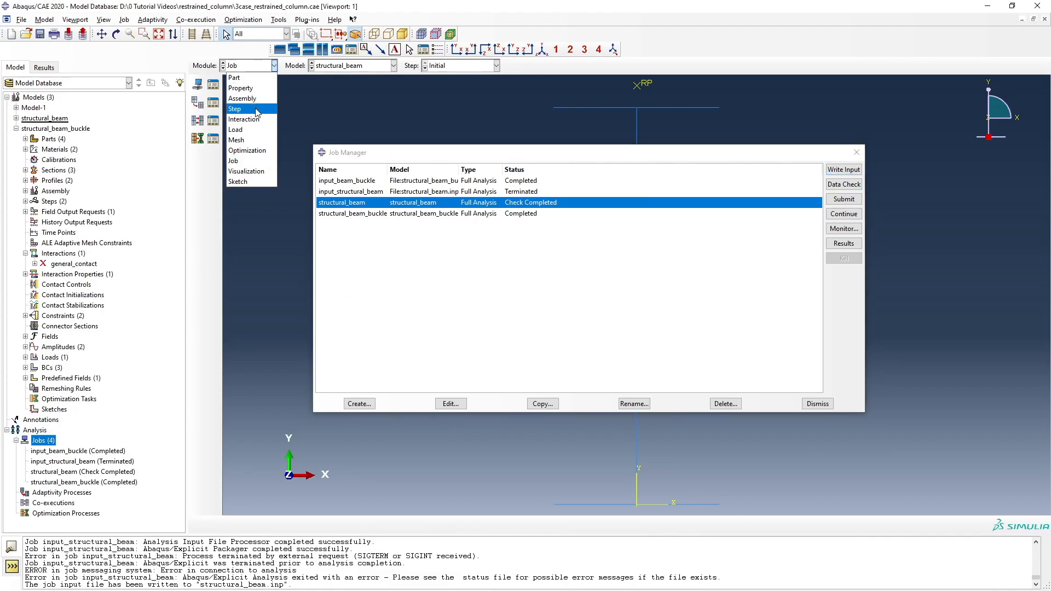
{"action": "left_click", "coordinate": [258, 109]}
{"action": "left_click", "coordinate": [213, 102]}
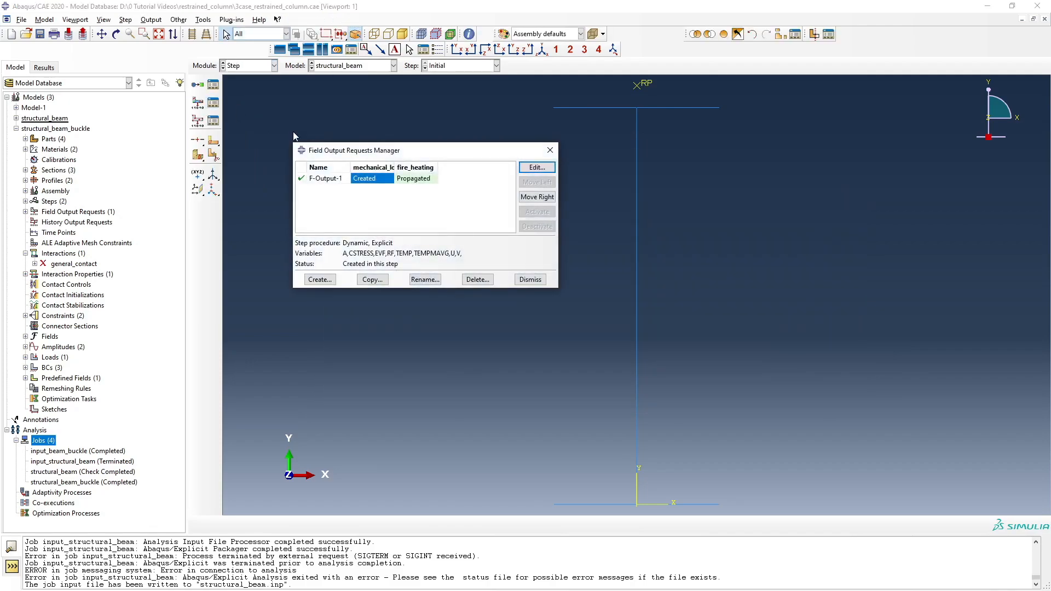
{"action": "left_click", "coordinate": [537, 167]}
{"action": "scroll", "coordinate": [387, 345], "scroll_direction": "down", "scroll_amount": 2}
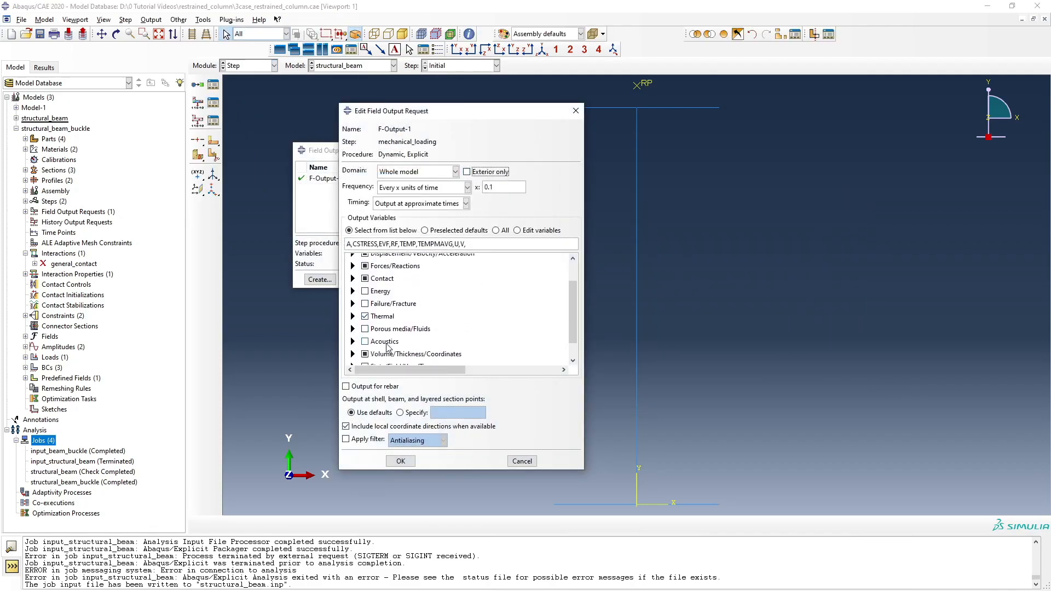
{"action": "left_click", "coordinate": [353, 296]}
{"action": "left_click", "coordinate": [353, 296]}
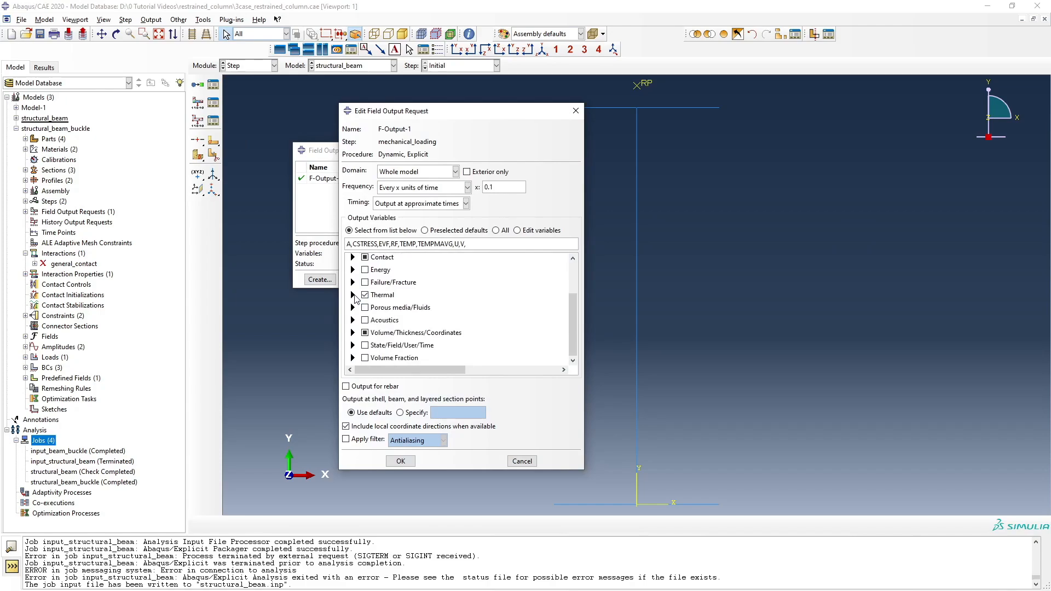
{"action": "scroll", "coordinate": [374, 305], "scroll_direction": "up", "scroll_amount": 1}
{"action": "scroll", "coordinate": [374, 305], "scroll_direction": "up", "scroll_amount": 2}
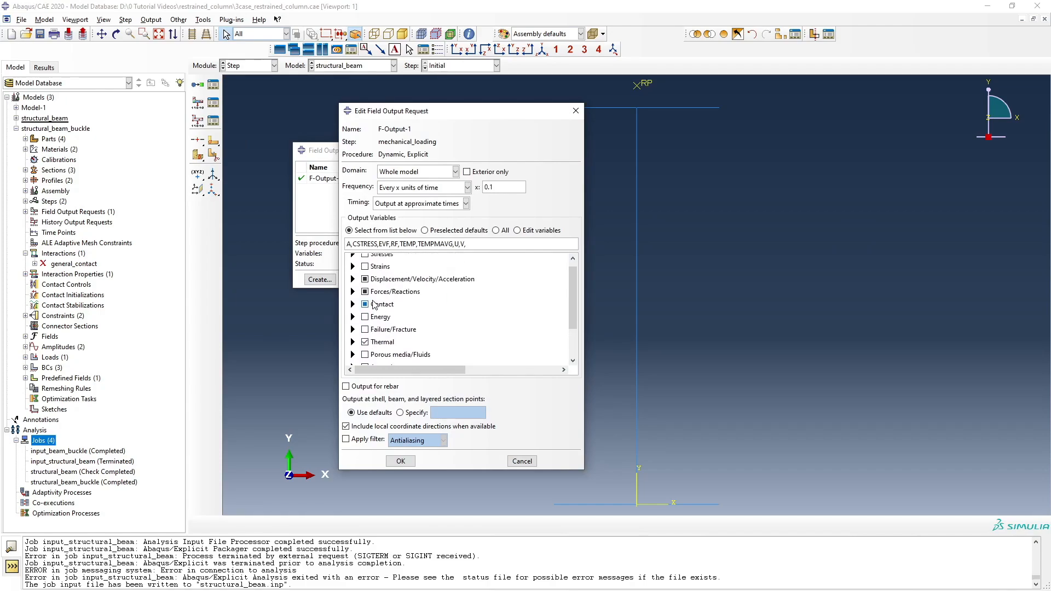
{"action": "left_click", "coordinate": [466, 204]}
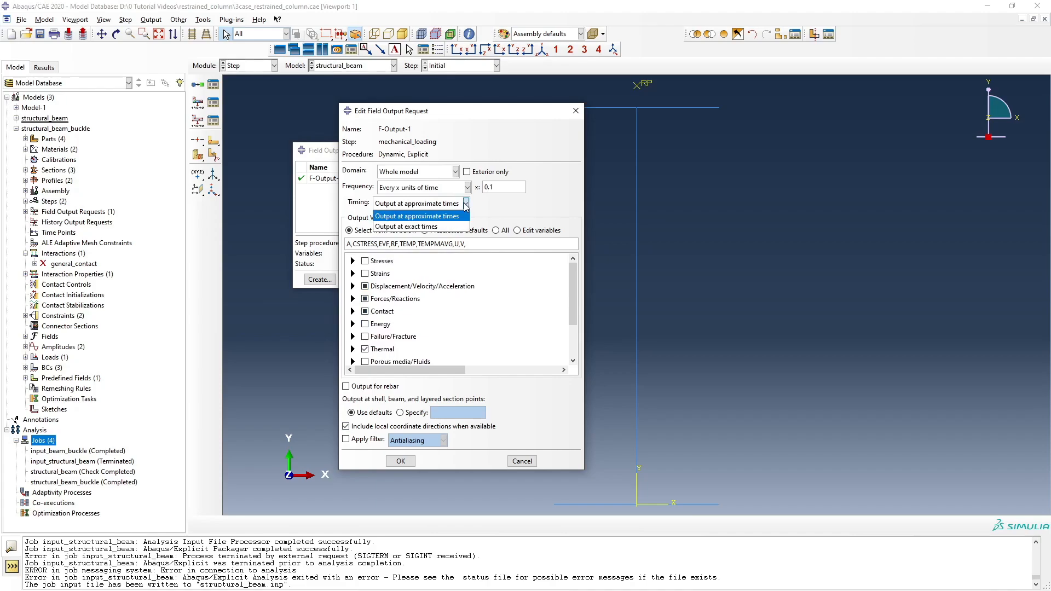
{"action": "left_click", "coordinate": [448, 229]}
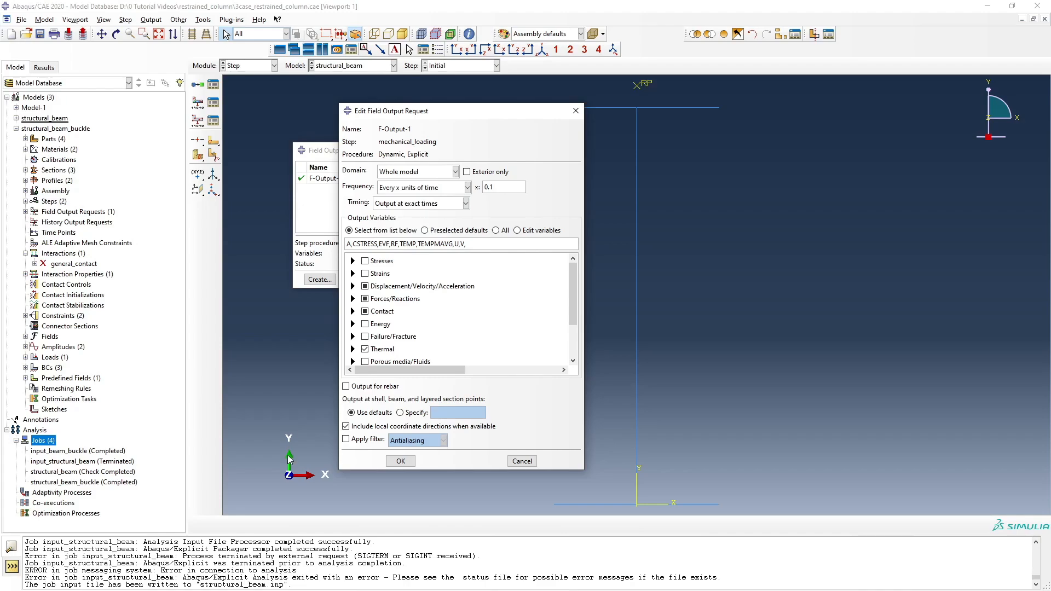
{"action": "left_click", "coordinate": [401, 462]}
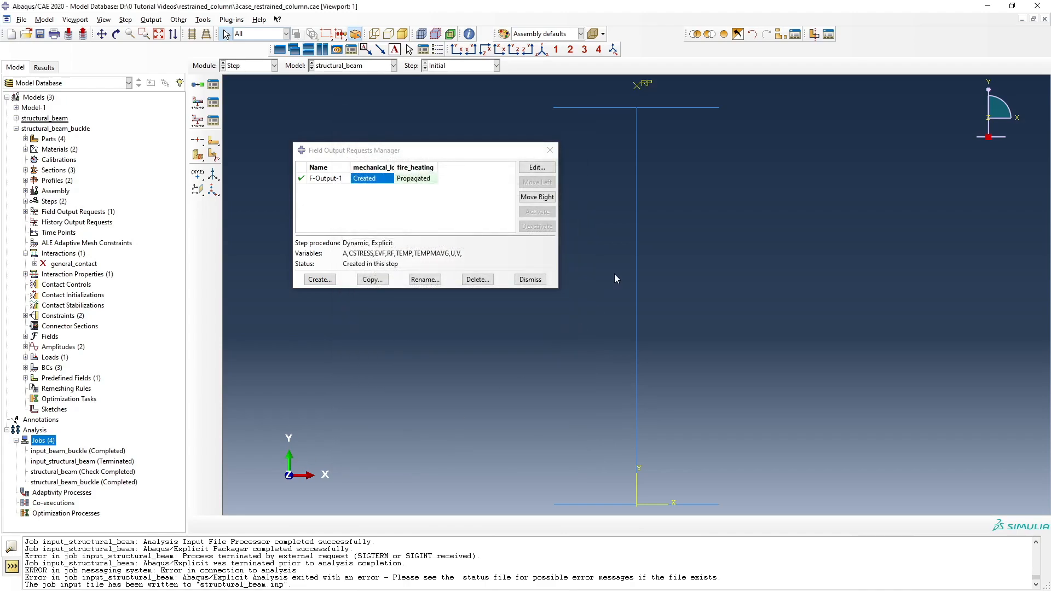
{"action": "left_click", "coordinate": [530, 280]}
Rewrite the structural_beam job's input file over the existing one, reload structural_beam.inp in Notepad++, and check its field output line
{"action": "left_click", "coordinate": [274, 65]}
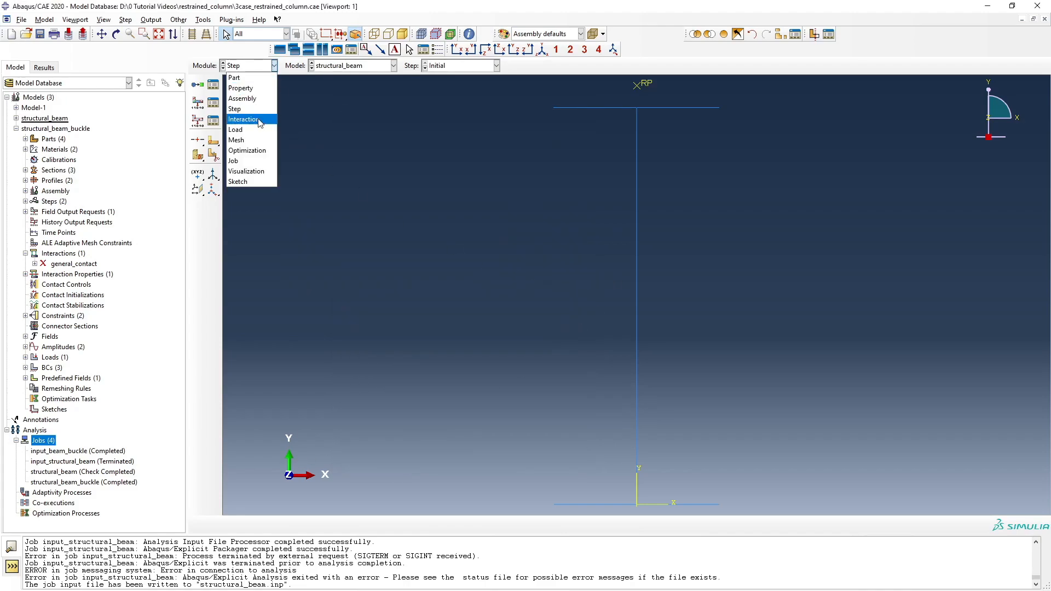
{"action": "left_click", "coordinate": [235, 161]}
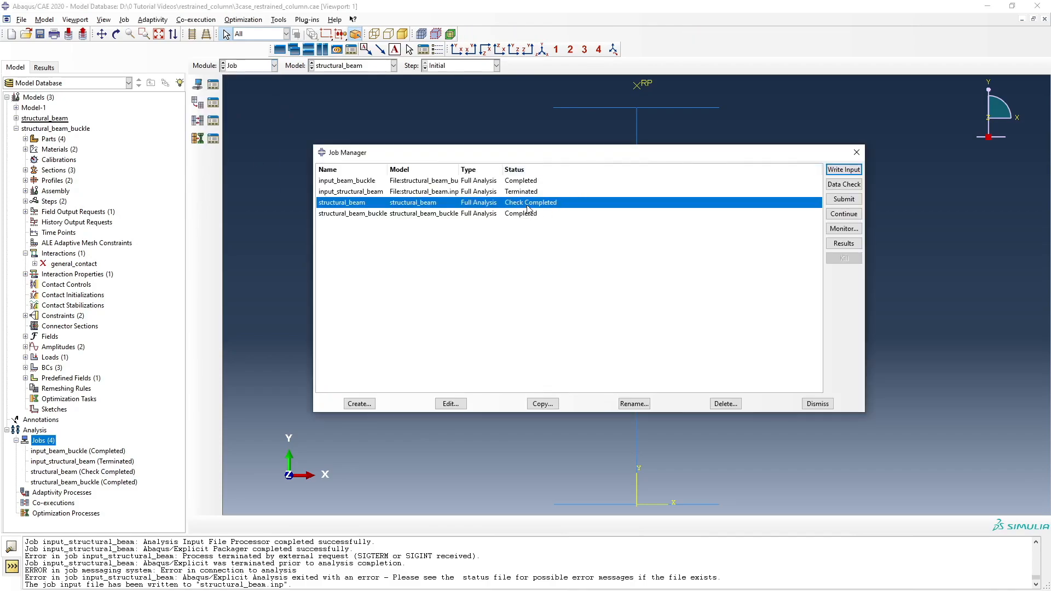
{"action": "left_click", "coordinate": [855, 171]}
{"action": "left_click", "coordinate": [496, 228]}
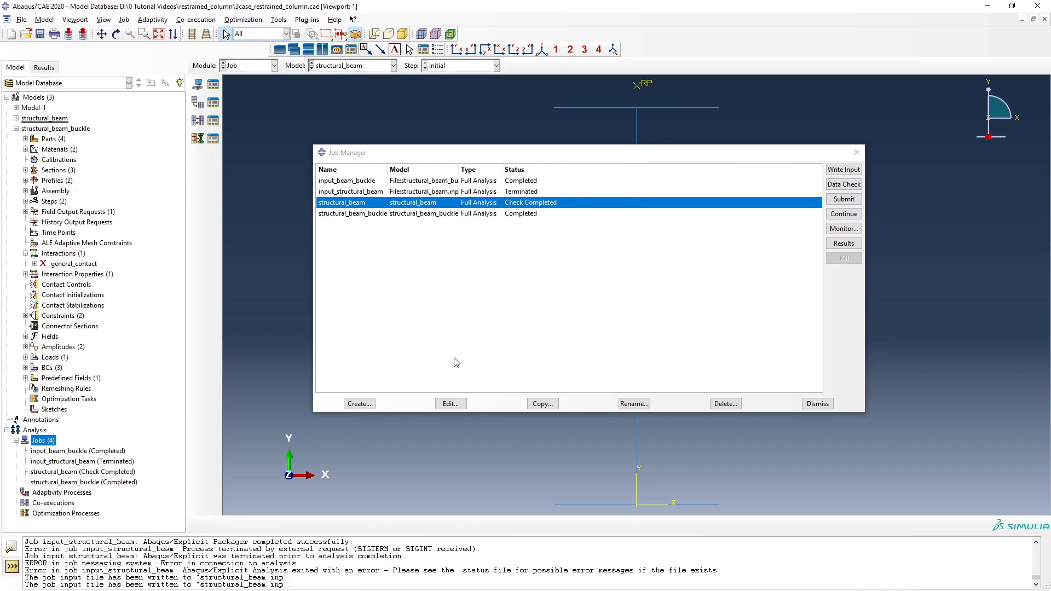
{"action": "key", "text": "alt+Tab"}
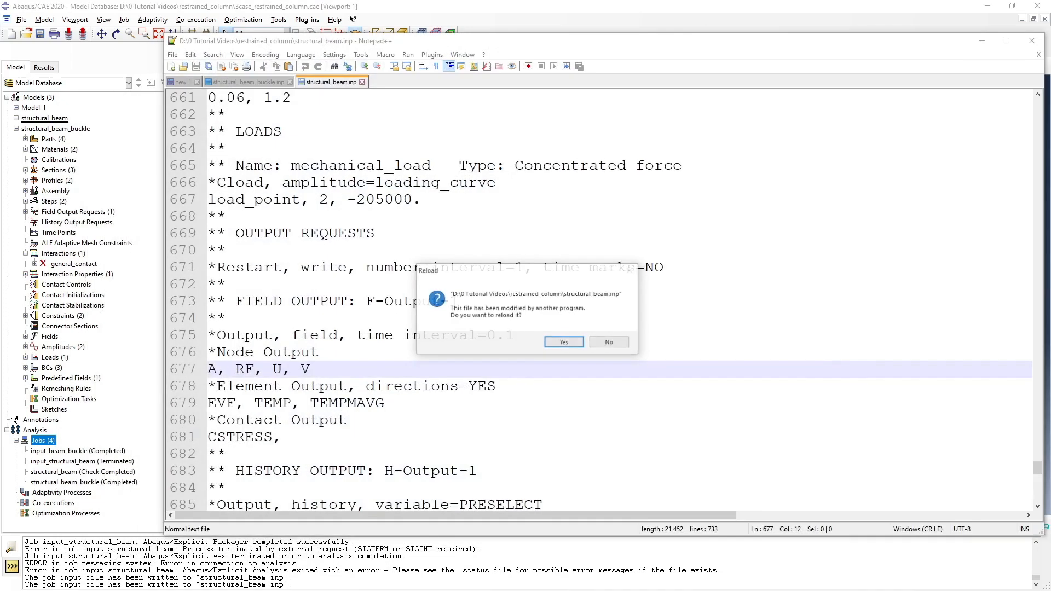
{"action": "left_click", "coordinate": [565, 343]}
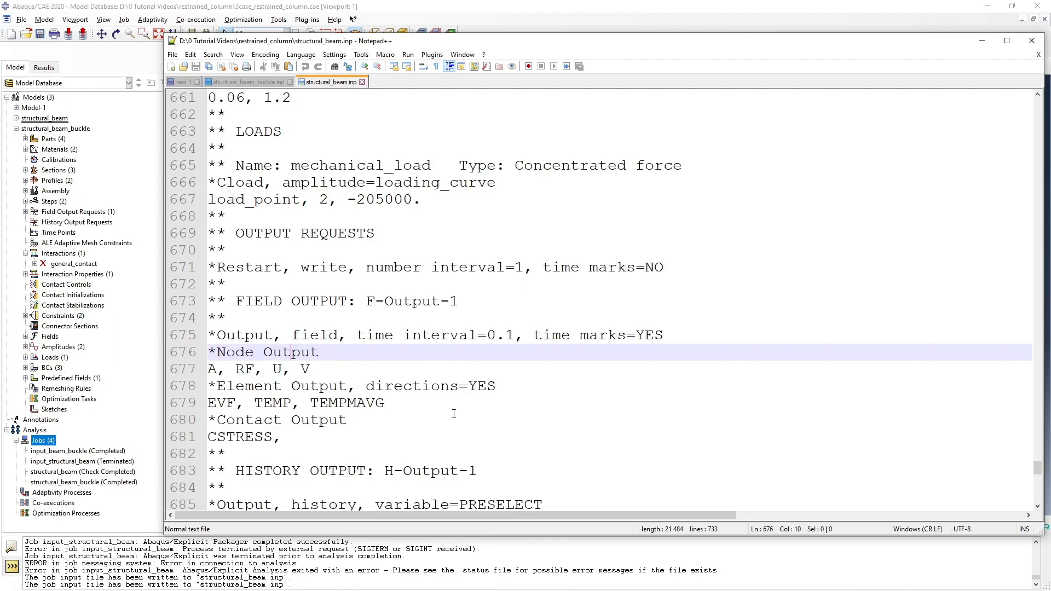
{"action": "scroll", "coordinate": [454, 414], "scroll_direction": "down", "scroll_amount": 2}
{"action": "scroll", "coordinate": [454, 415], "scroll_direction": "up", "scroll_amount": 1}
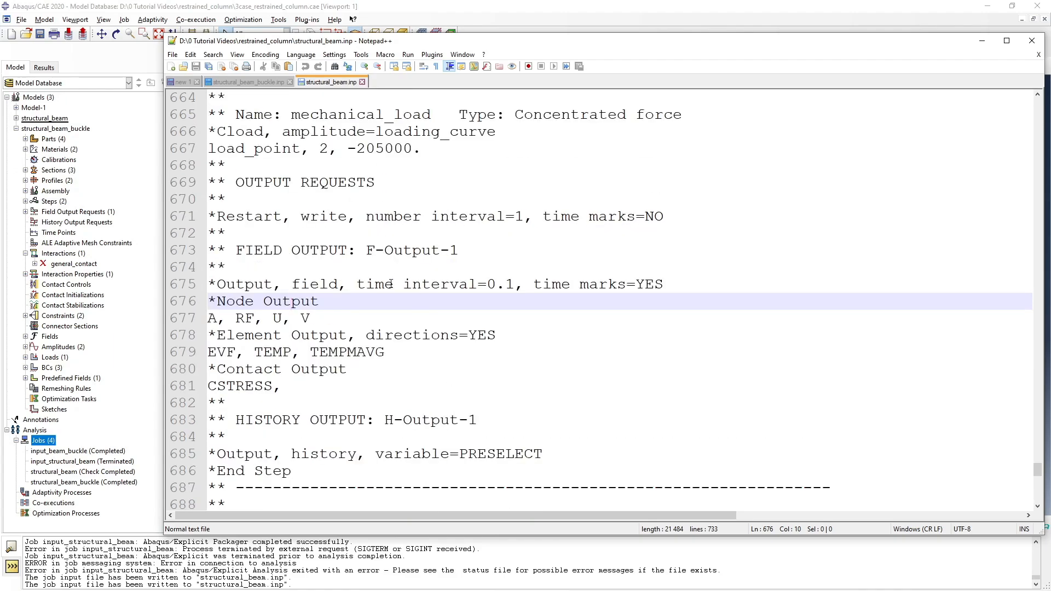
Copy the *IMPERFECTION block with its three mode scale factors from the new 1 notes and return to structural_beam.inp
{"action": "scroll", "coordinate": [401, 320], "scroll_direction": "up", "scroll_amount": 6}
{"action": "scroll", "coordinate": [401, 320], "scroll_direction": "up", "scroll_amount": 2}
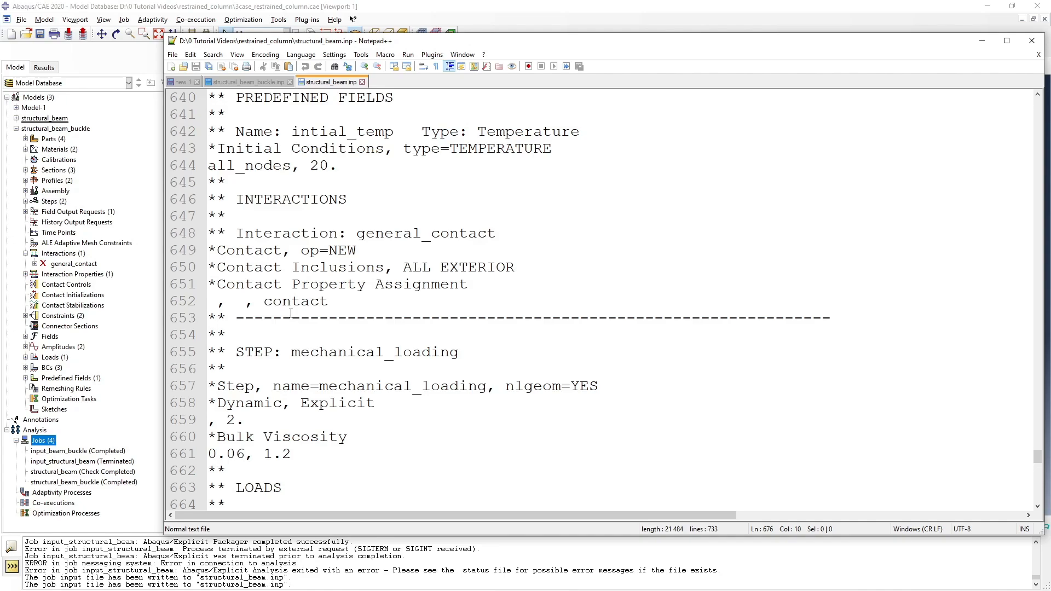
{"action": "left_click", "coordinate": [182, 81]}
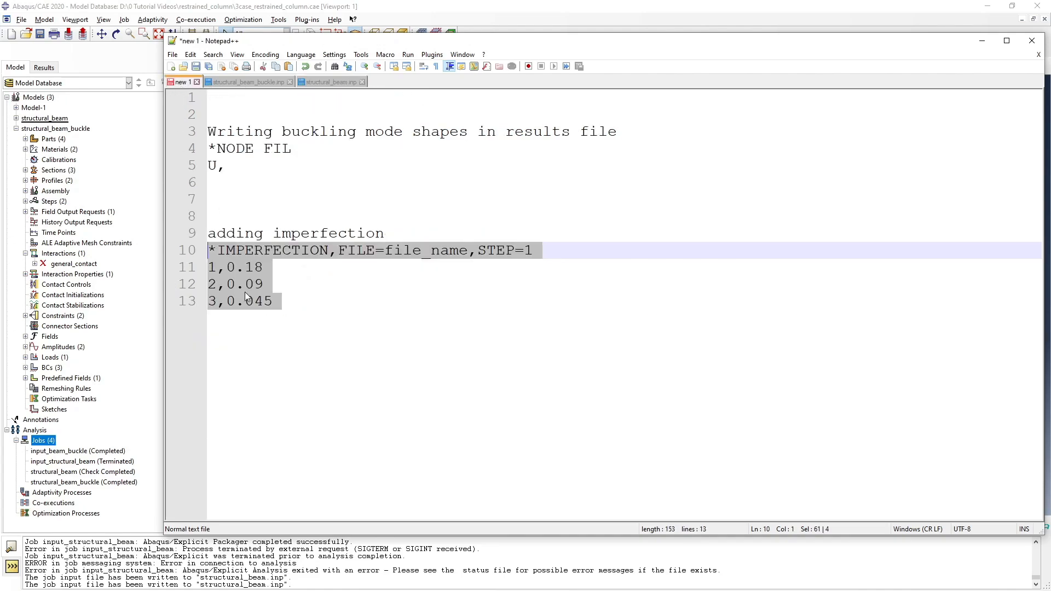
{"action": "left_click_drag", "start_coordinate": [297, 302], "coordinate": [203, 261]}
{"action": "key", "text": "ctrl+c"}
{"action": "left_click", "coordinate": [333, 83]}
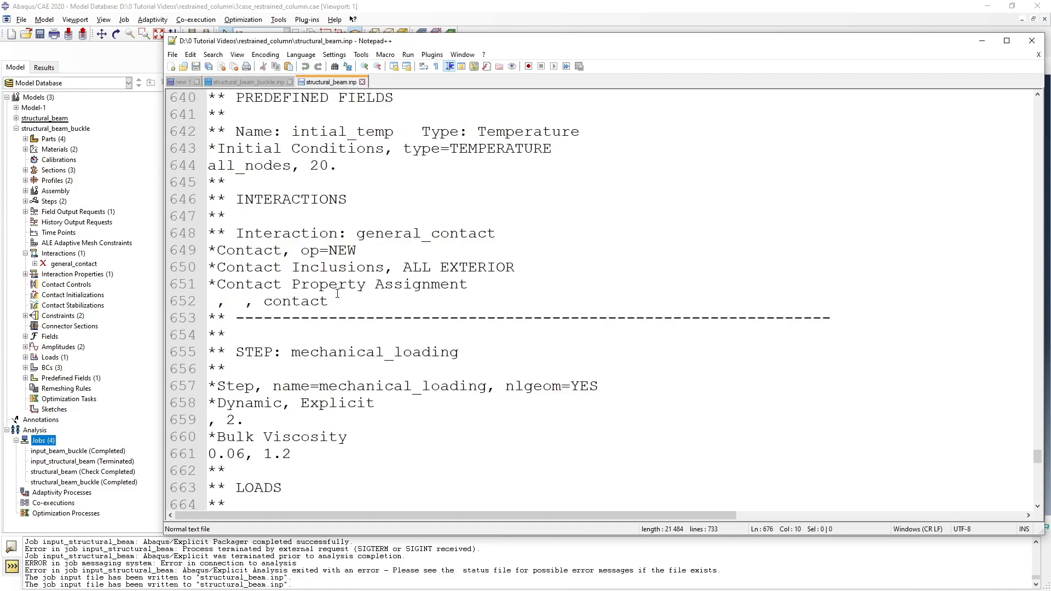
Paste the *IMPERFECTION block on a new line 654, just before the mechanical_loading step heading, and save structural_beam.inp
{"action": "left_click", "coordinate": [257, 327]}
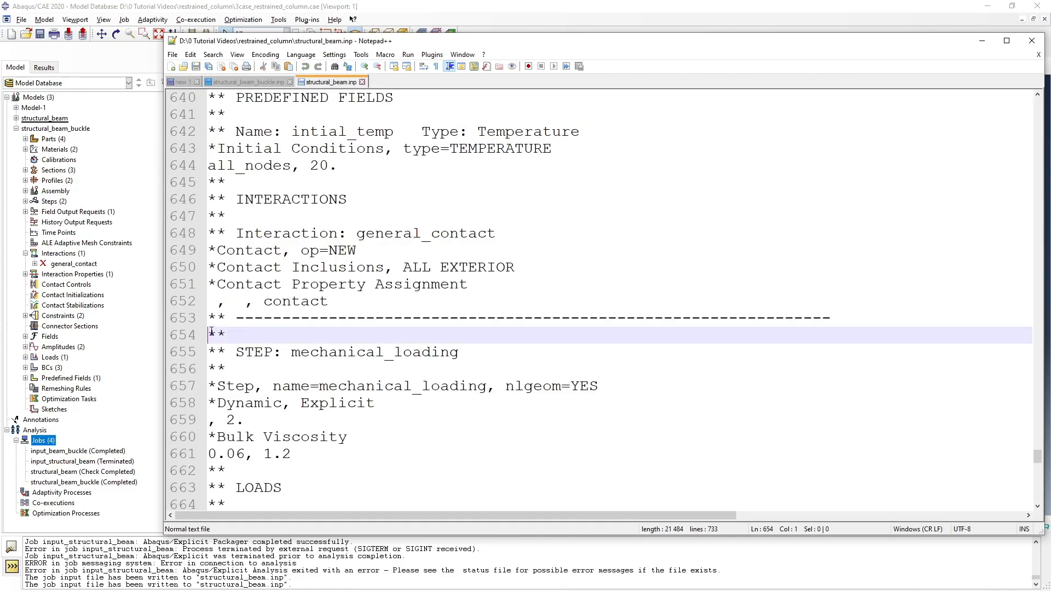
{"action": "key", "text": "Return"}
{"action": "key", "text": "Up"}
{"action": "key", "text": "ctrl+v"}
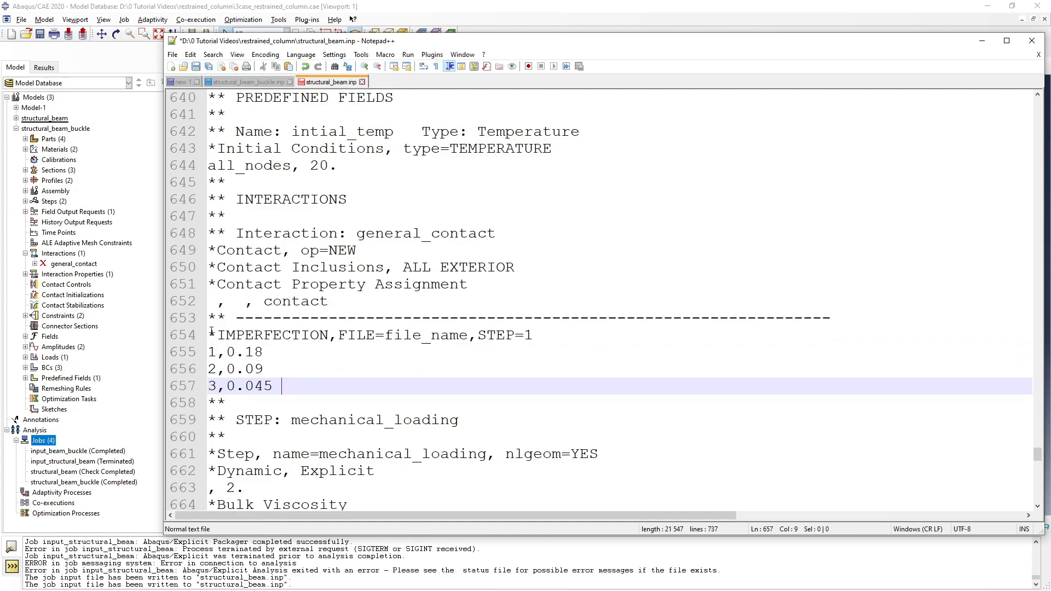
{"action": "key", "text": "ctrl+s"}
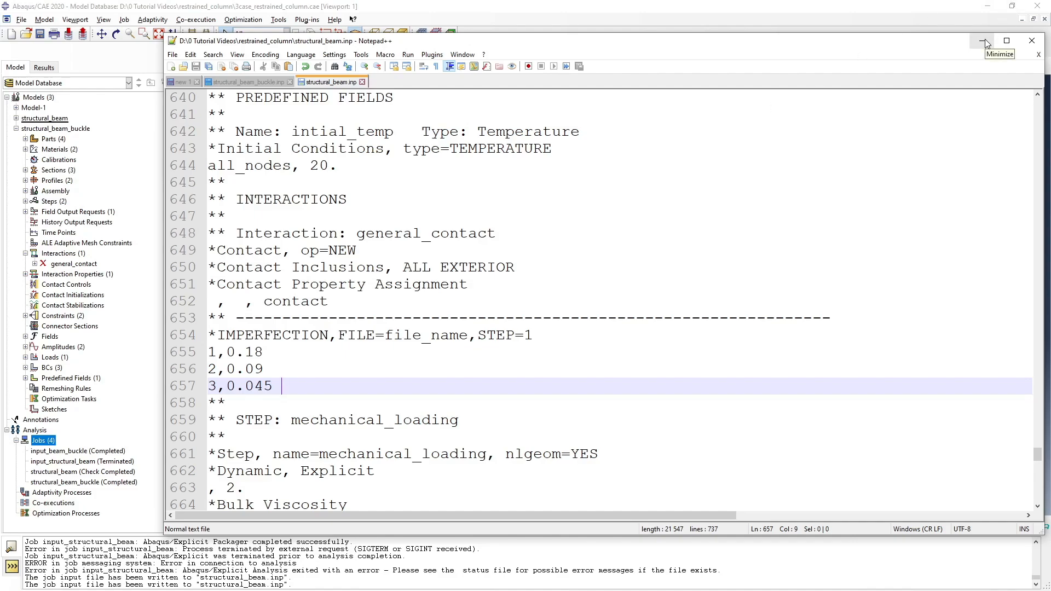
Return to the Abaqus/CAE job list, select the input_structural_beam job, and widen the Model column to show the full input file names
{"action": "left_click", "coordinate": [983, 44]}
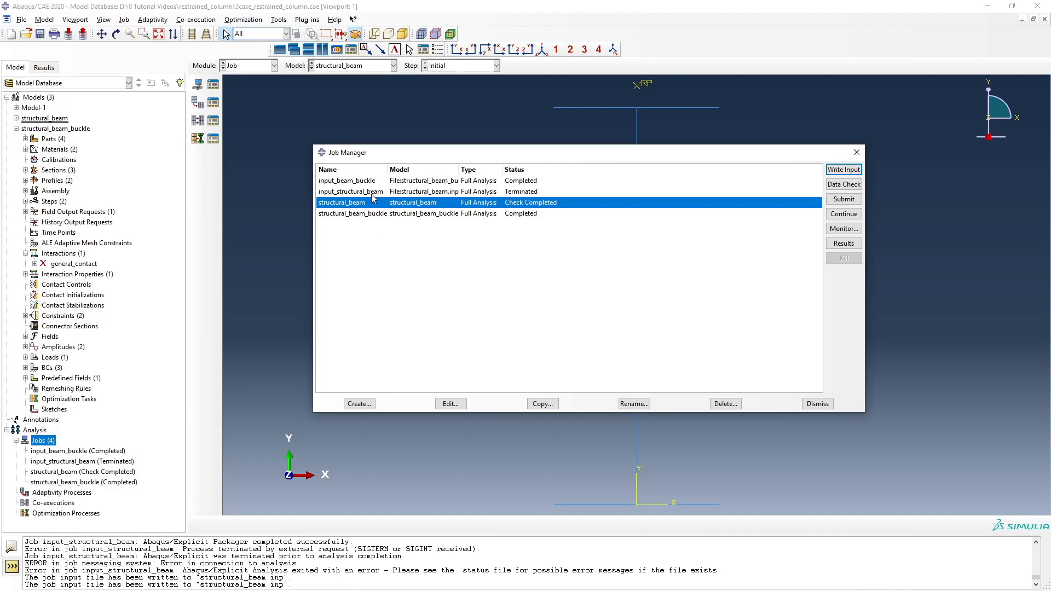
{"action": "left_click", "coordinate": [415, 182]}
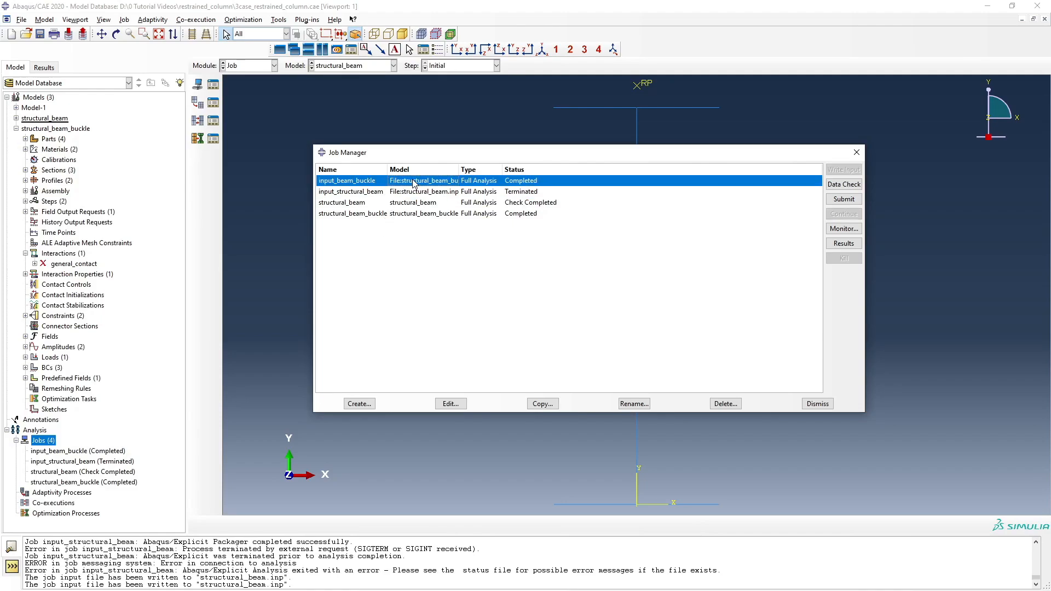
{"action": "left_click", "coordinate": [421, 196]}
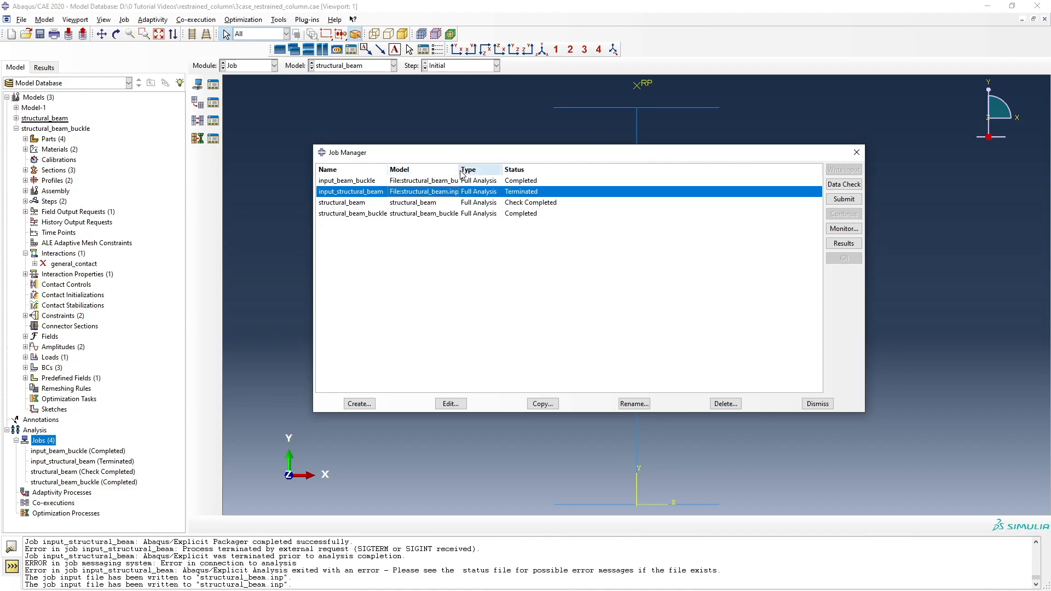
{"action": "left_click_drag", "start_coordinate": [458, 170], "coordinate": [524, 170]}
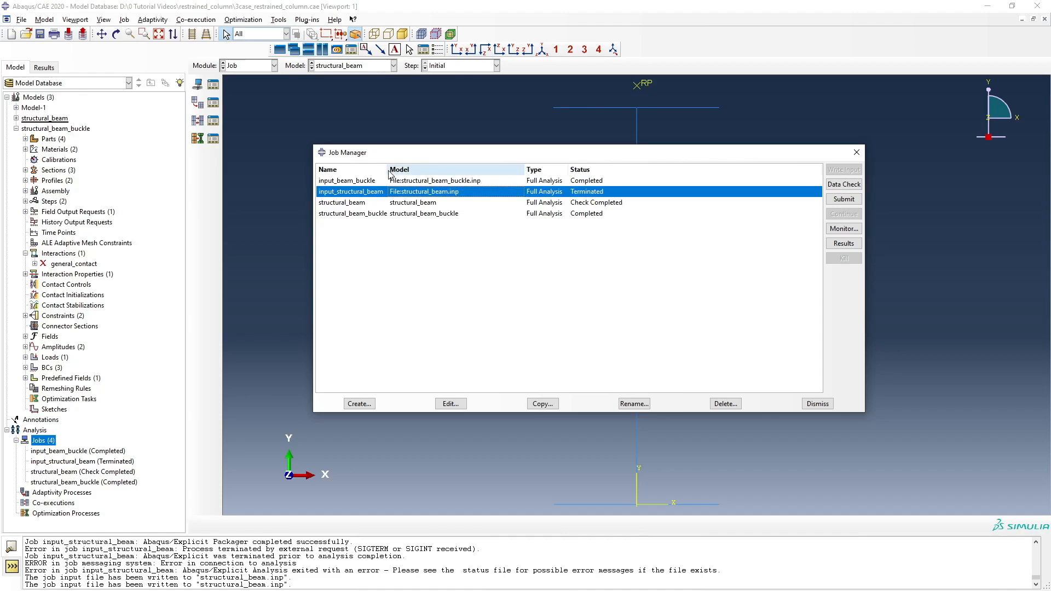
Submit the input_structural_beam job for analysis, overwriting its existing job files
{"action": "left_click_drag", "start_coordinate": [388, 170], "coordinate": [399, 170]}
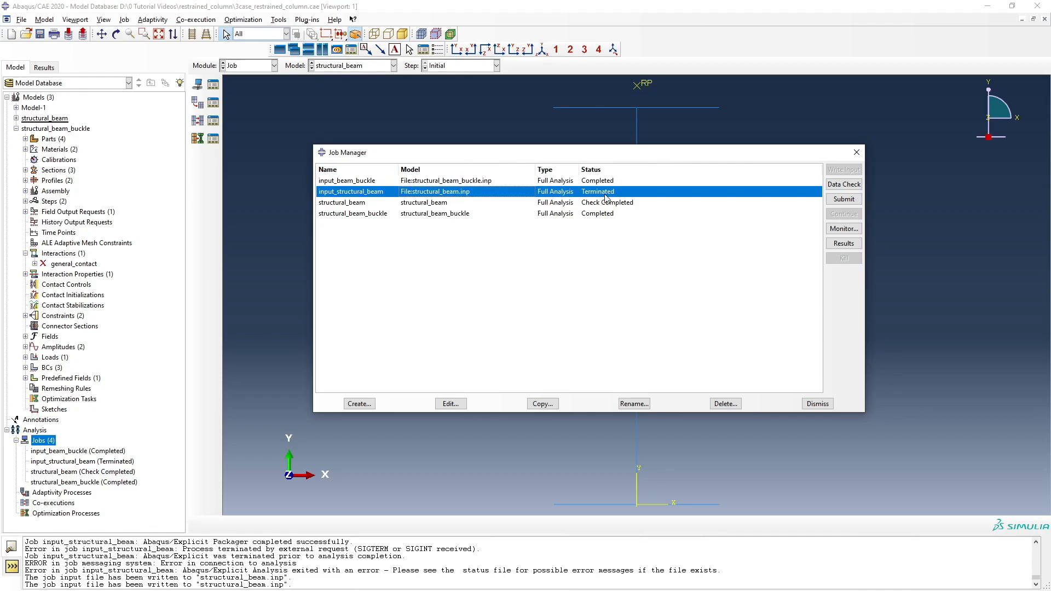
{"action": "left_click", "coordinate": [841, 200]}
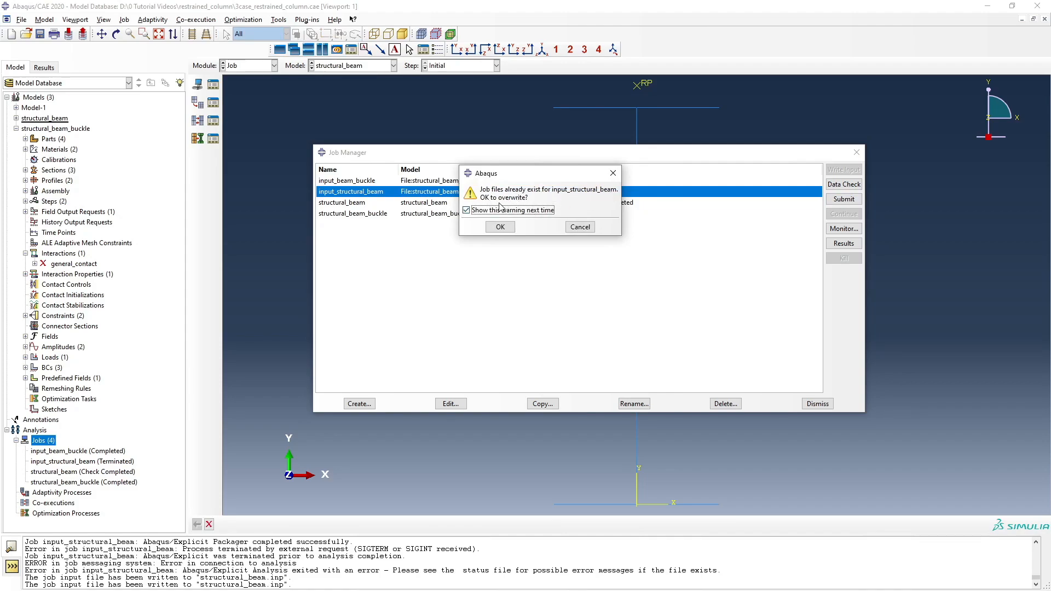
{"action": "left_click", "coordinate": [500, 229]}
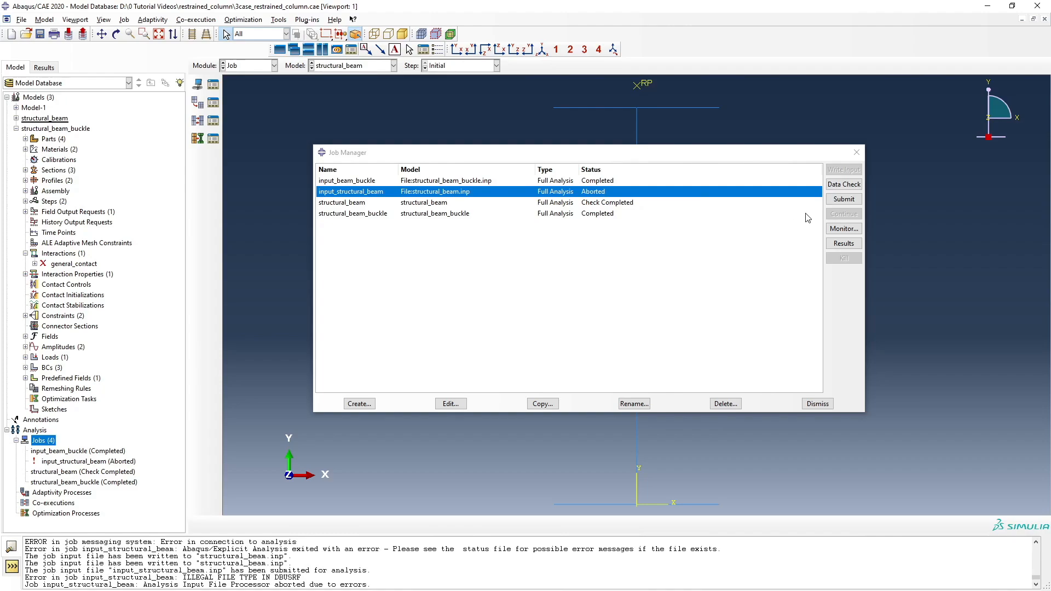
Read the error messages in the input_structural_beam job monitor and close the monitor
{"action": "left_click", "coordinate": [843, 229]}
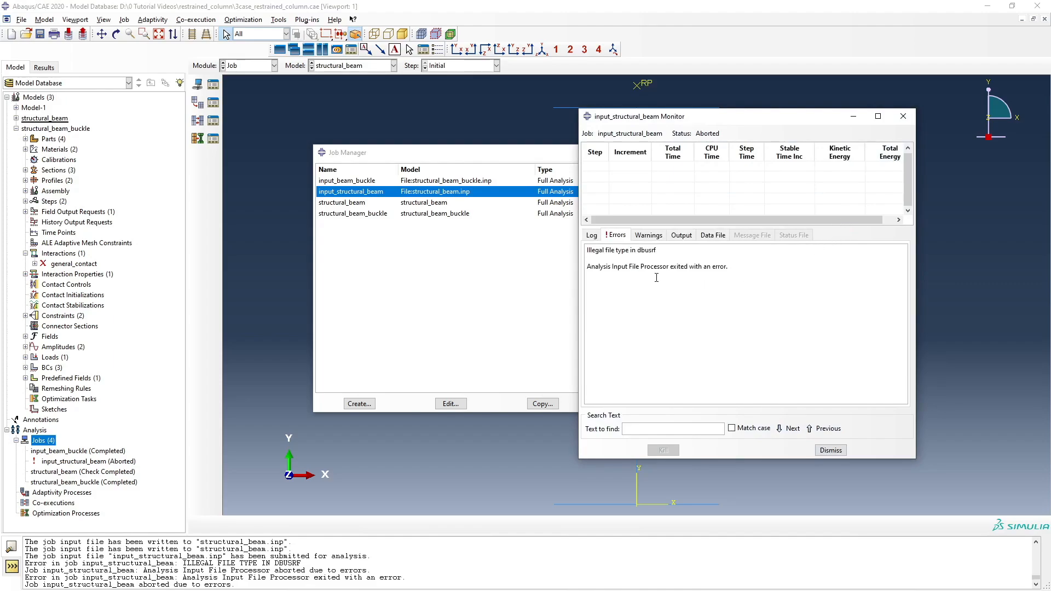
{"action": "left_click_drag", "start_coordinate": [587, 255], "coordinate": [669, 257]}
{"action": "left_click", "coordinate": [728, 266]}
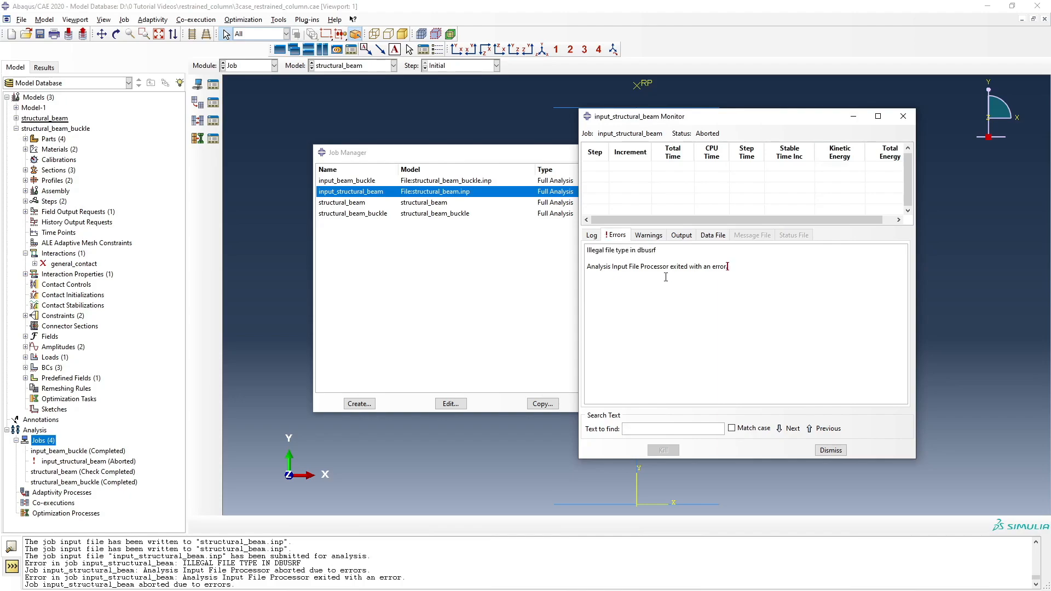
{"action": "left_click", "coordinate": [908, 123]}
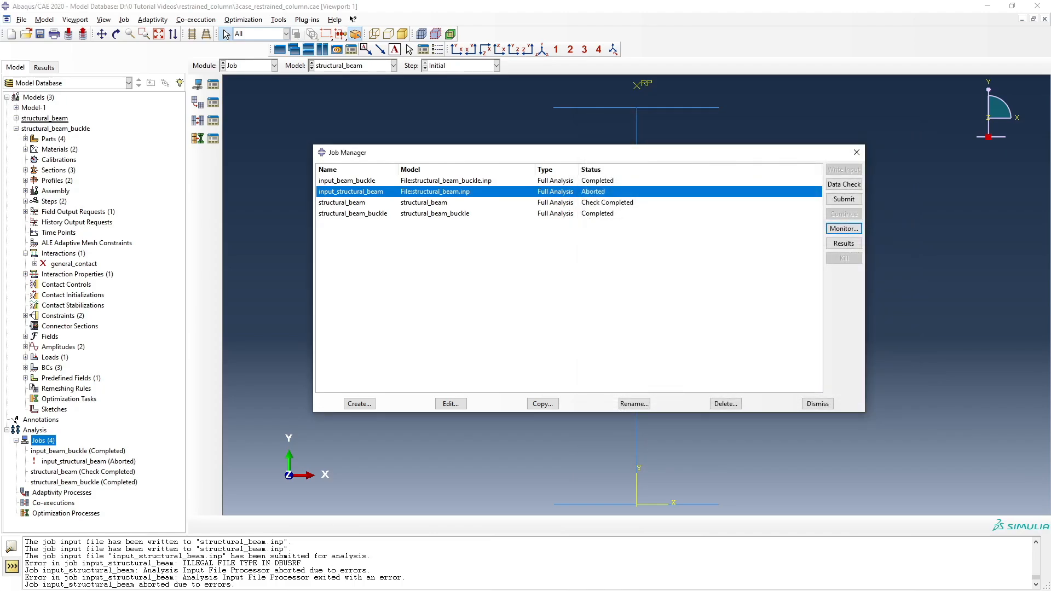
In structural_beam.inp in Notepad++, replace file_name in the *IMPERFECTION line with input_beam_buckle and save the file
{"action": "key", "text": "alt+Tab"}
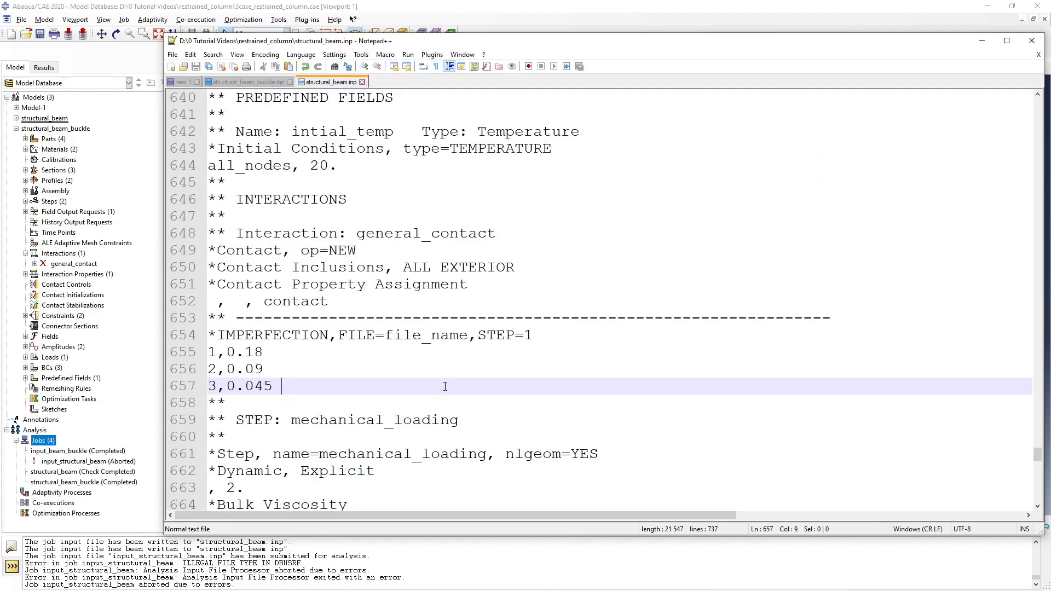
{"action": "scroll", "coordinate": [455, 383], "scroll_direction": "down", "scroll_amount": 2}
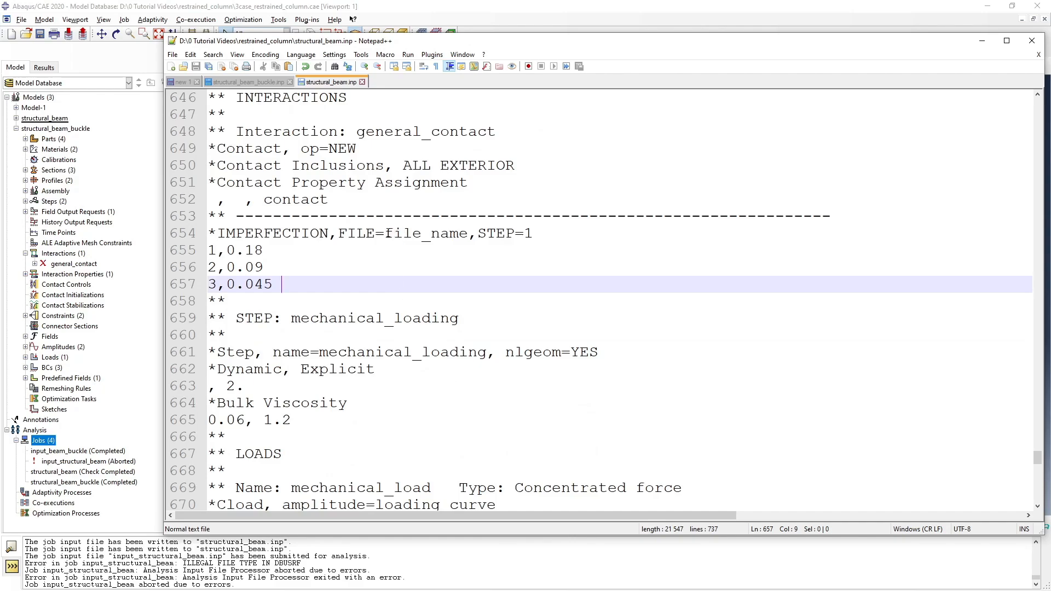
{"action": "left_click_drag", "start_coordinate": [386, 234], "coordinate": [467, 240]}
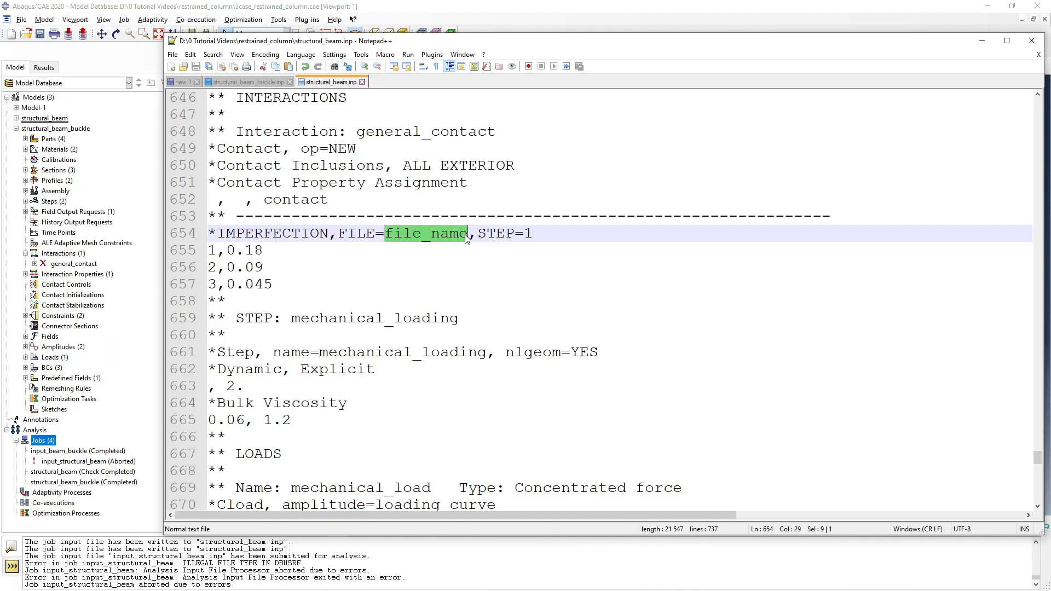
{"action": "type", "text": "input"}
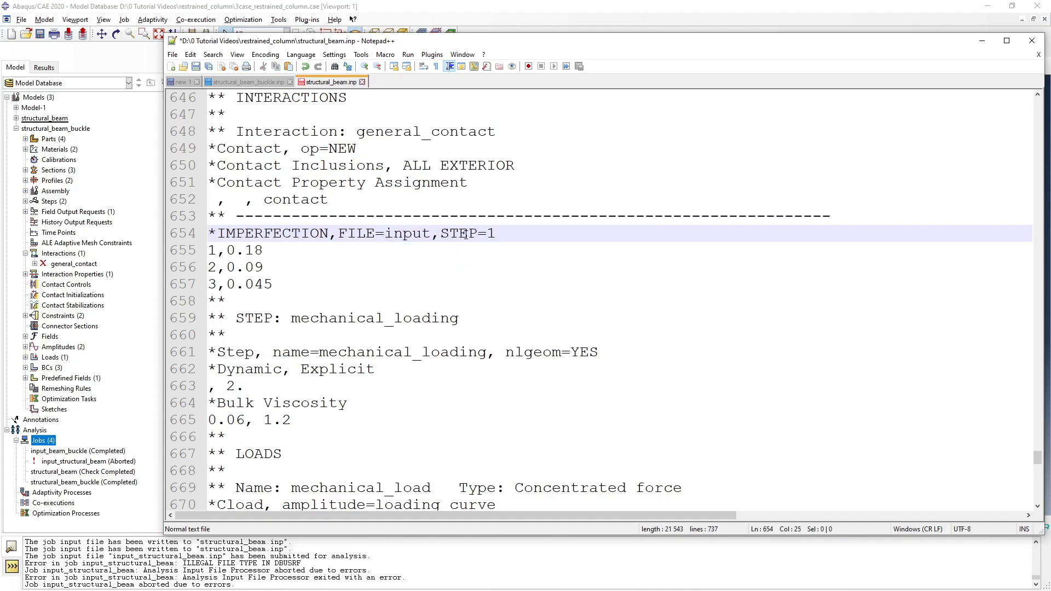
{"action": "type", "text": "_beam"}
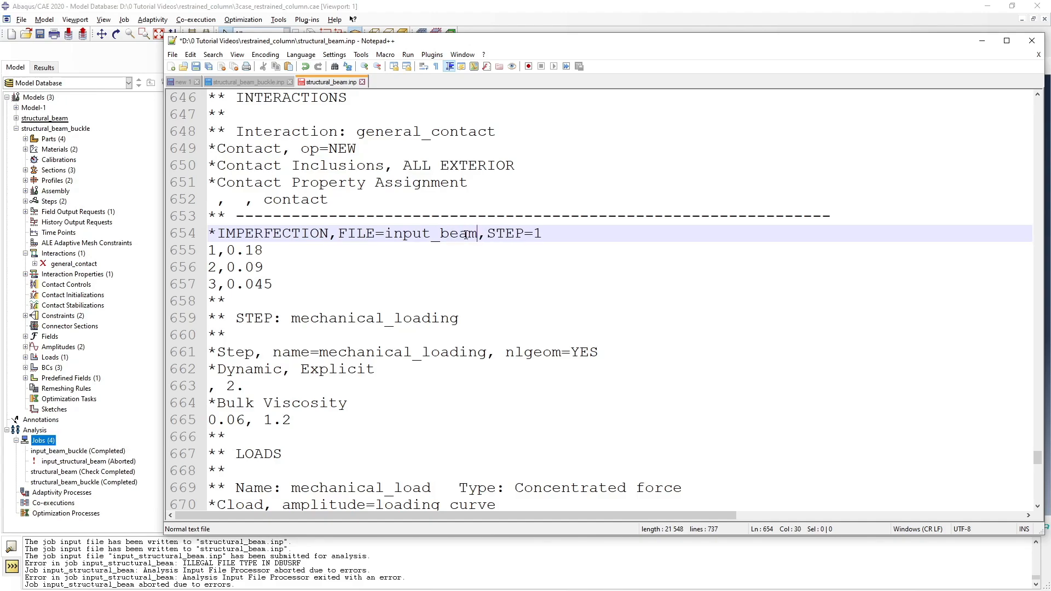
{"action": "type", "text": "_buckle"}
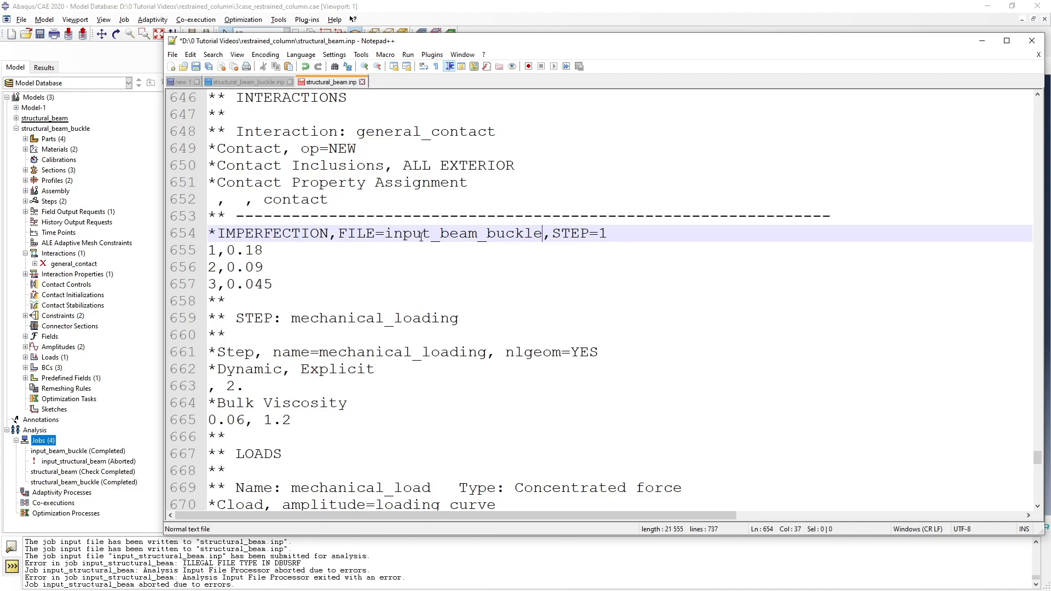
{"action": "key", "text": "ctrl+s"}
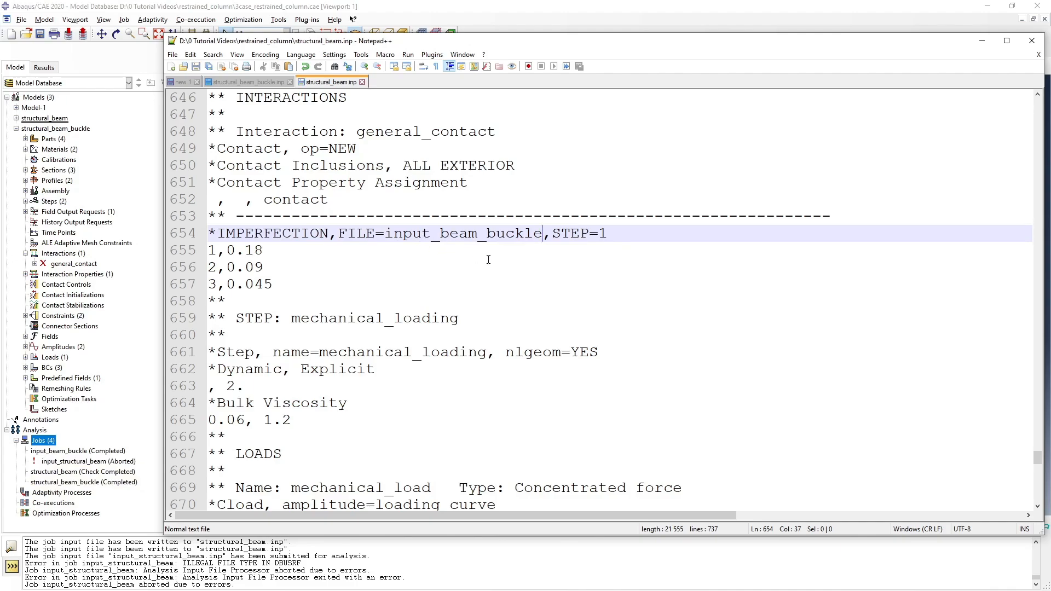
{"action": "left_click", "coordinate": [271, 250]}
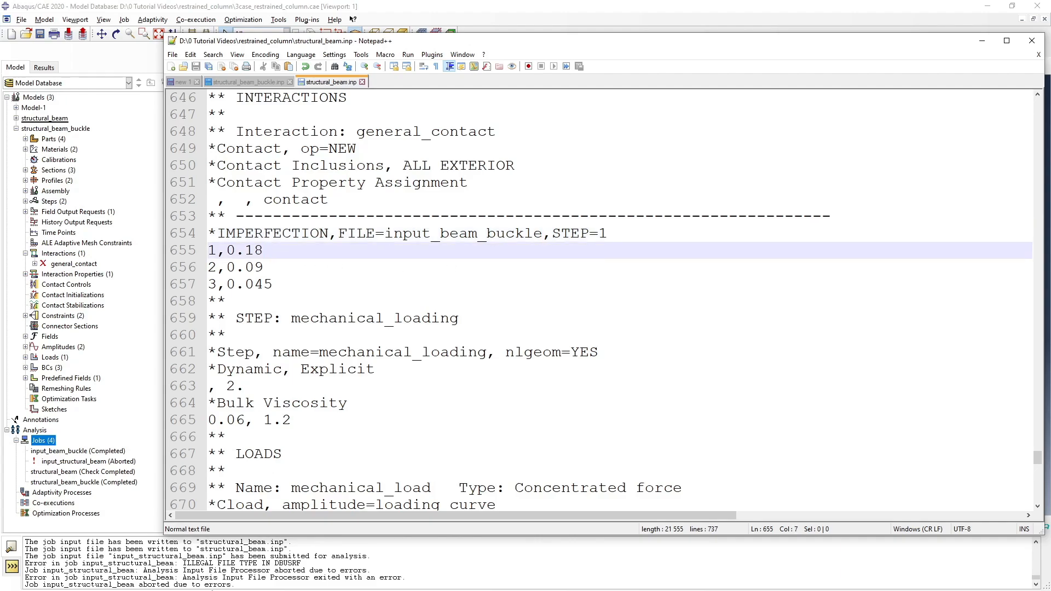
Return to Abaqus/CAE and resubmit the input_structural_beam job, overwriting its existing job files
{"action": "left_click", "coordinate": [133, 363]}
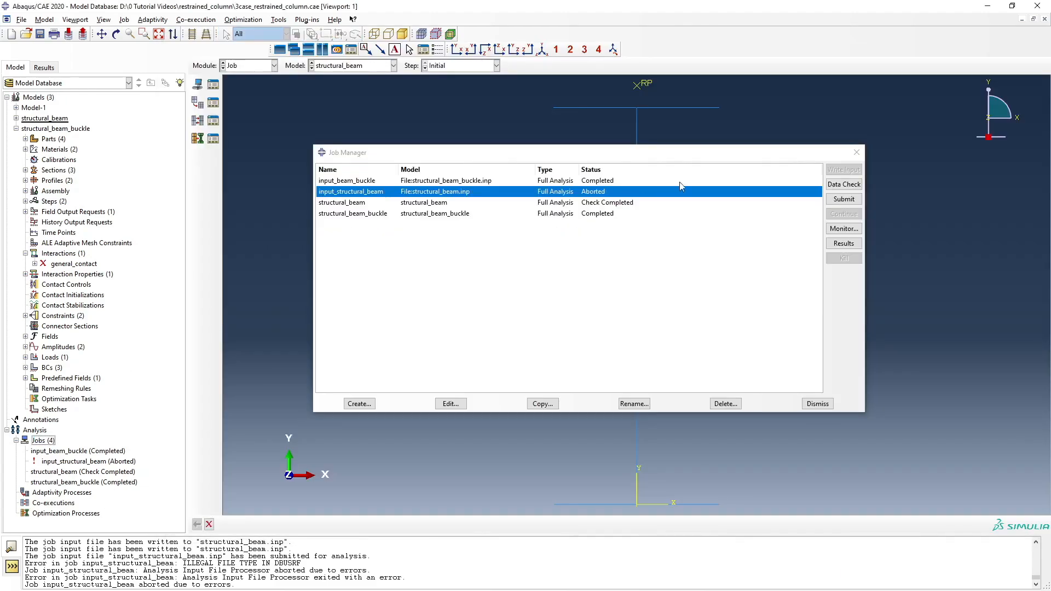
{"action": "left_click", "coordinate": [843, 199]}
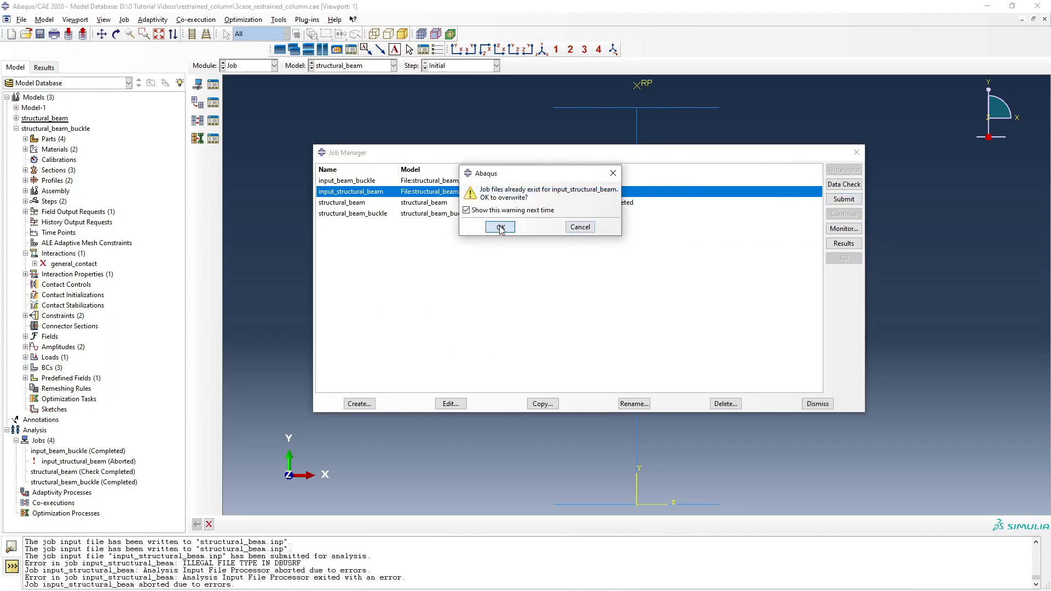
{"action": "left_click", "coordinate": [500, 227]}
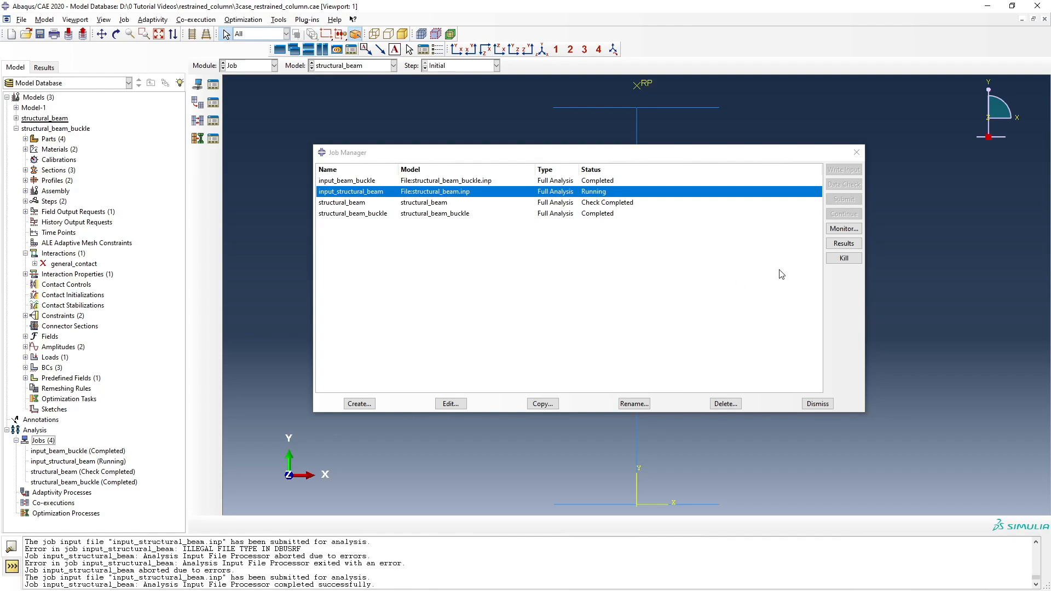
Monitor the running input_structural_beam job and examine its log, errors, data file, and output messages
{"action": "left_click", "coordinate": [841, 228]}
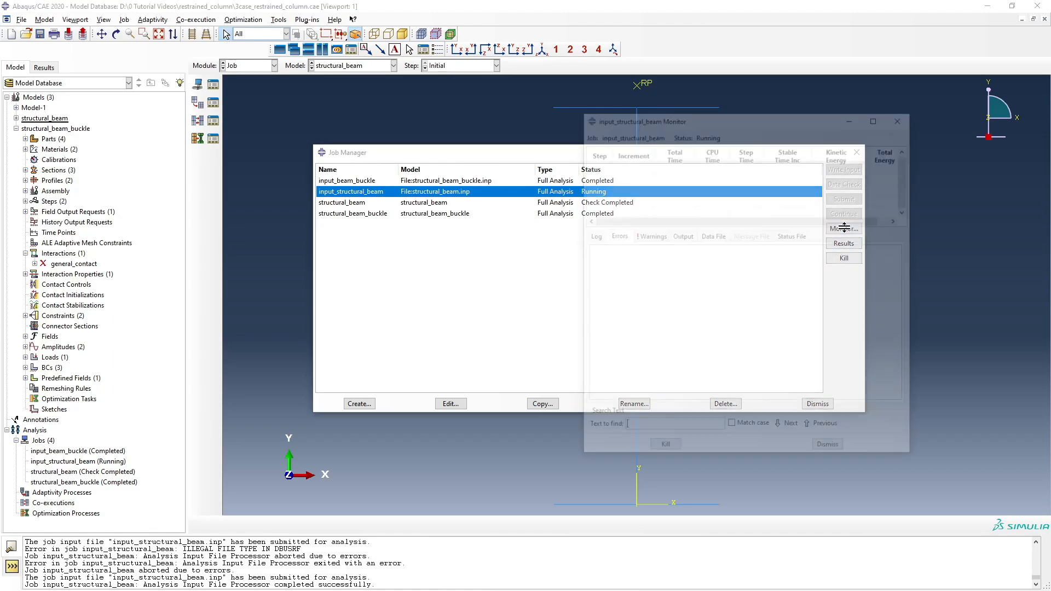
{"action": "left_click", "coordinate": [593, 237]}
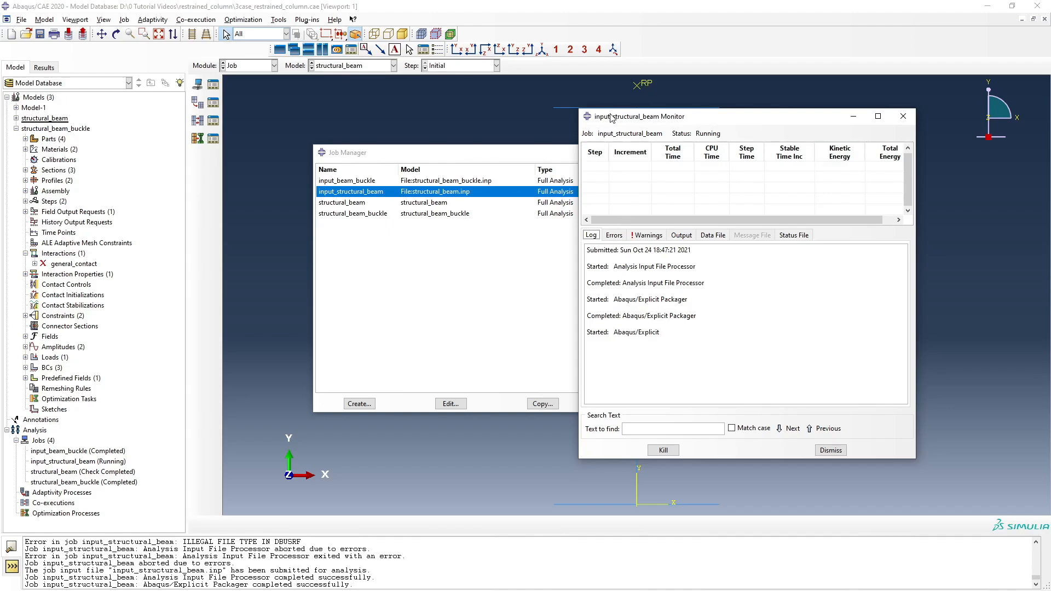
{"action": "left_click", "coordinate": [685, 240]}
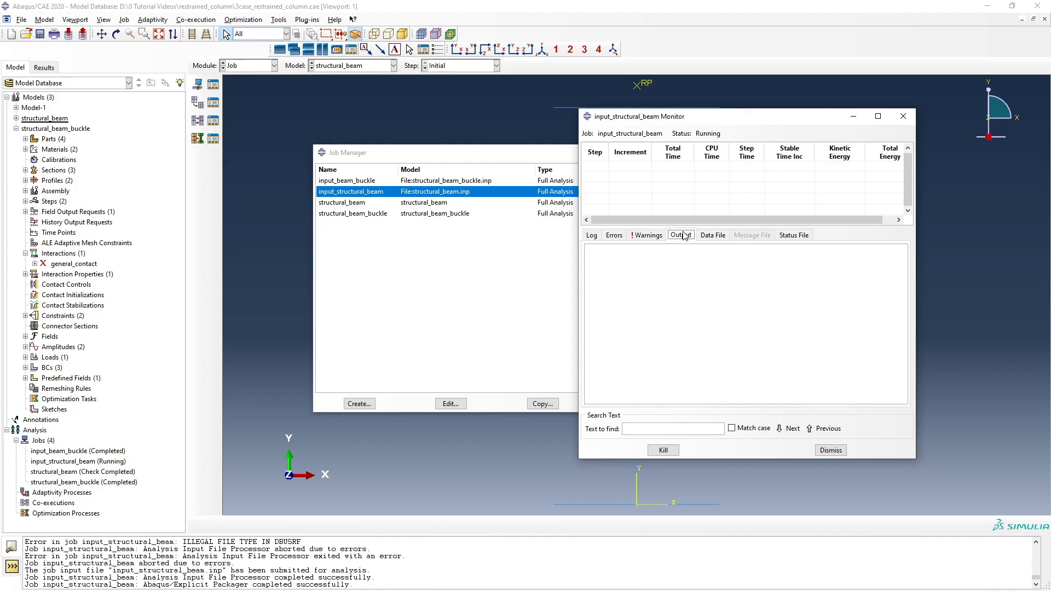
{"action": "left_click", "coordinate": [614, 236]}
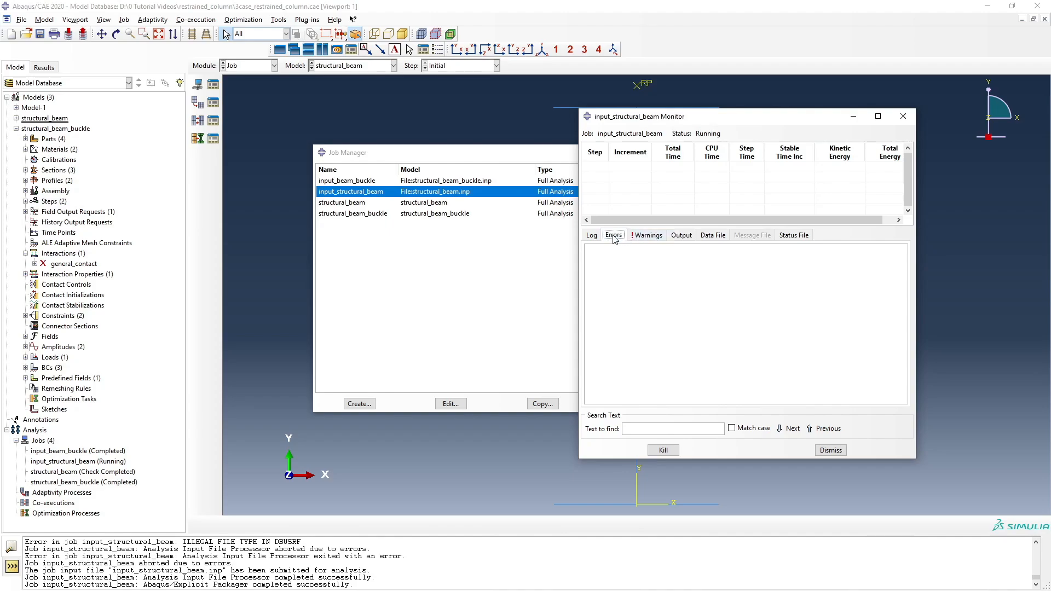
{"action": "left_click", "coordinate": [713, 236]}
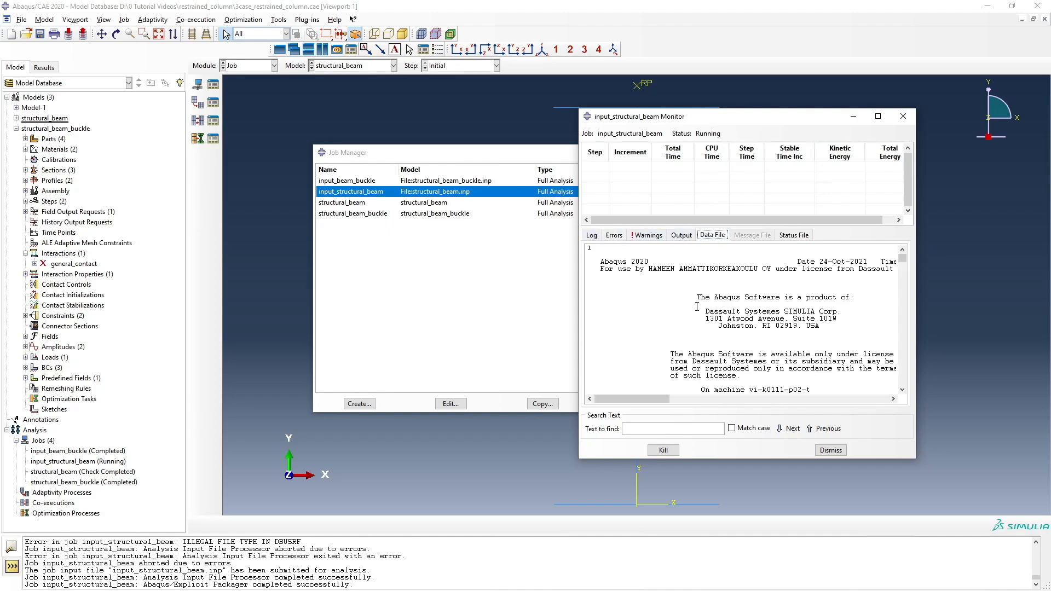
{"action": "scroll", "coordinate": [697, 307], "scroll_direction": "down", "scroll_amount": 8}
{"action": "left_click_drag", "start_coordinate": [903, 260], "coordinate": [912, 393]}
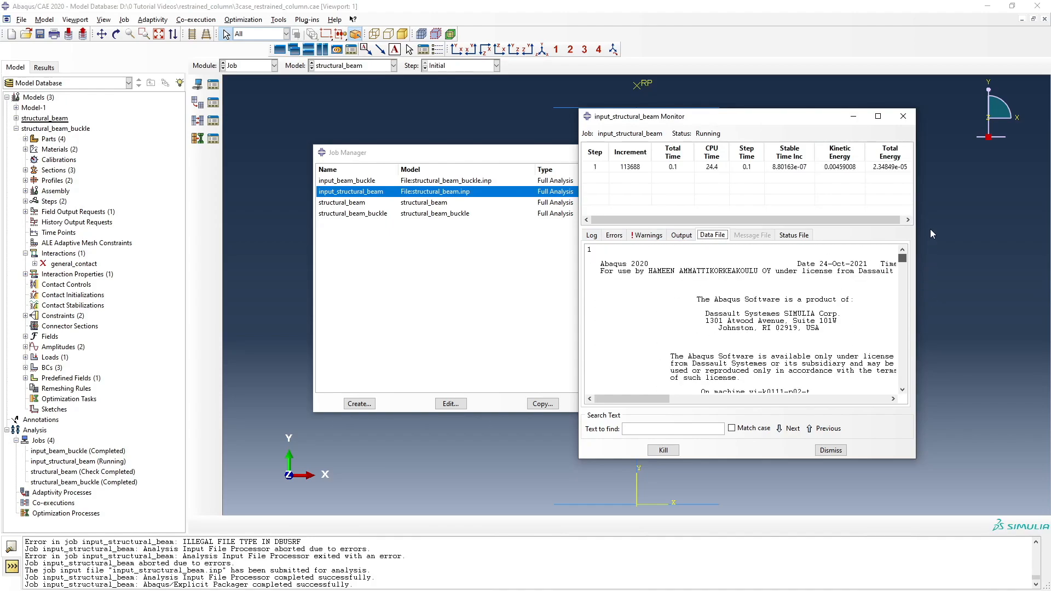
{"action": "left_click", "coordinate": [591, 235]}
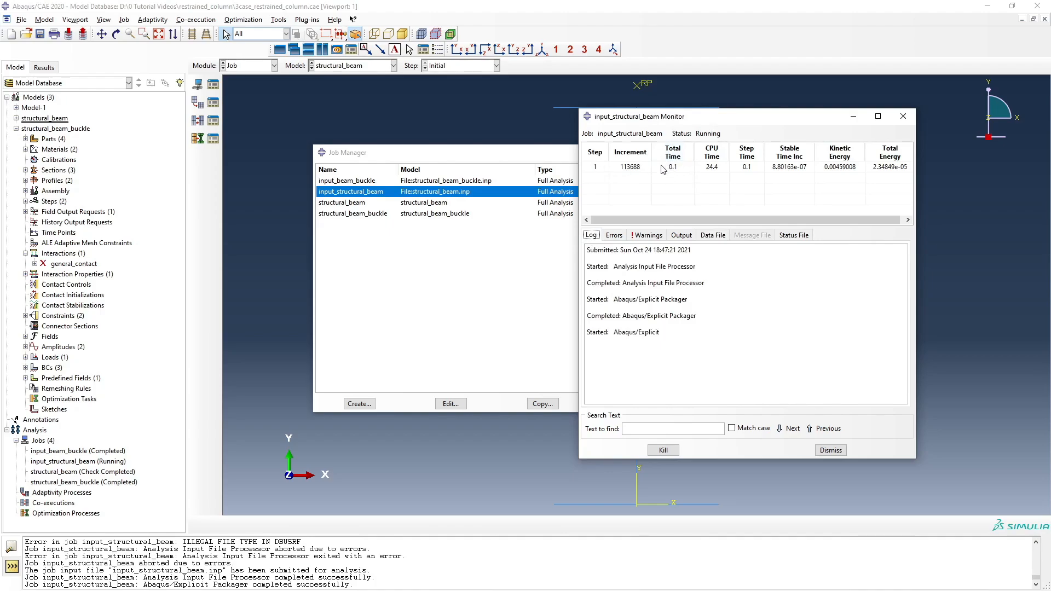
{"action": "left_click", "coordinate": [682, 236]}
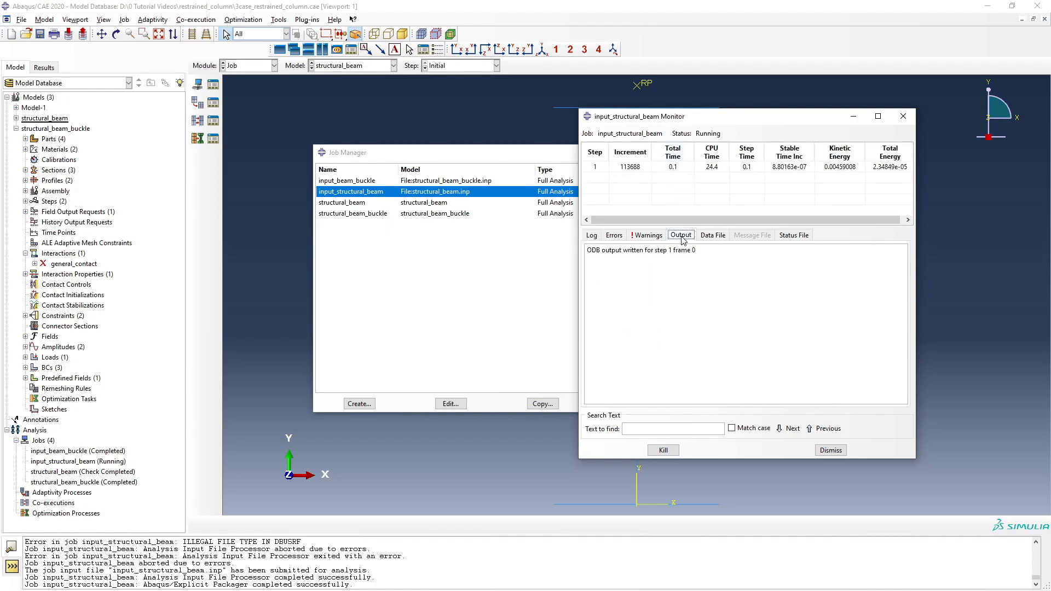
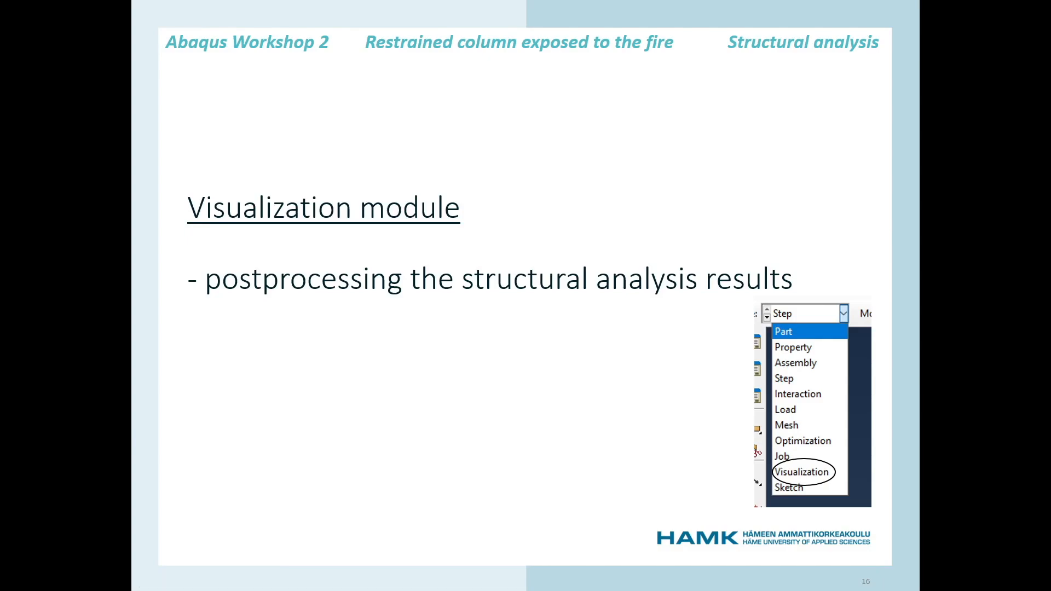
{"action": "left_click", "coordinate": [624, 290]}
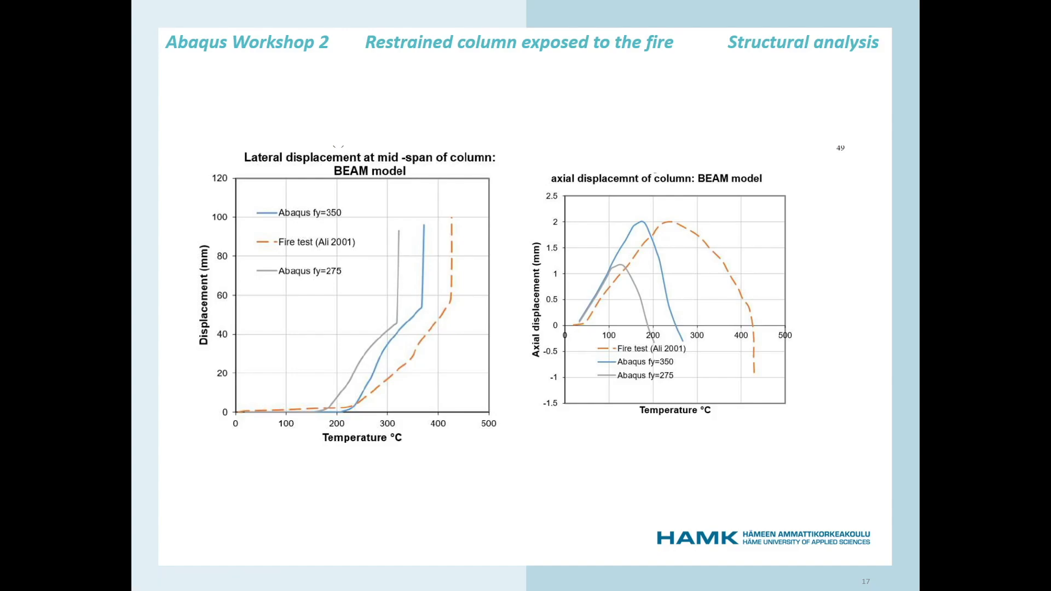
Switch to Abaqus/CAE, open the input_structural_beam results, and plot TEMP contours on the deformed shape in the front XY view
{"action": "key", "text": "alt+Tab"}
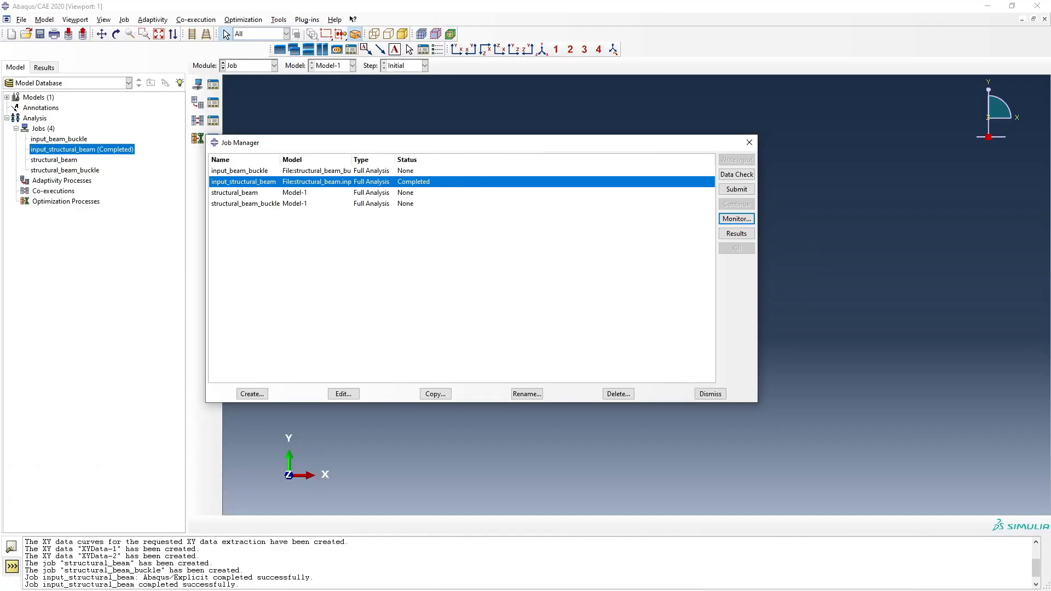
{"action": "left_click", "coordinate": [744, 236]}
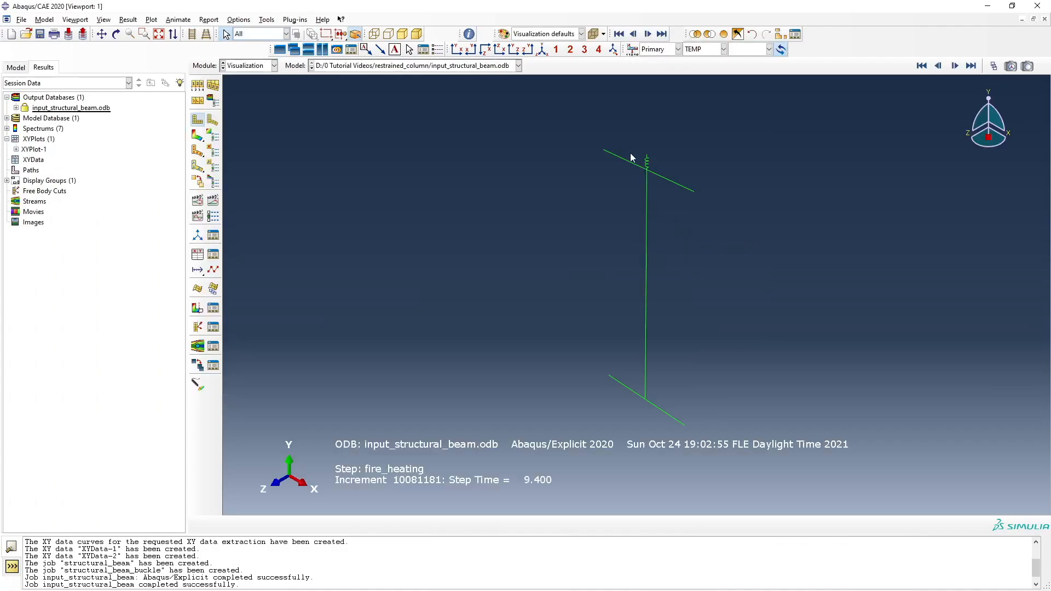
{"action": "left_click", "coordinate": [200, 140]}
{"action": "left_click", "coordinate": [457, 49]}
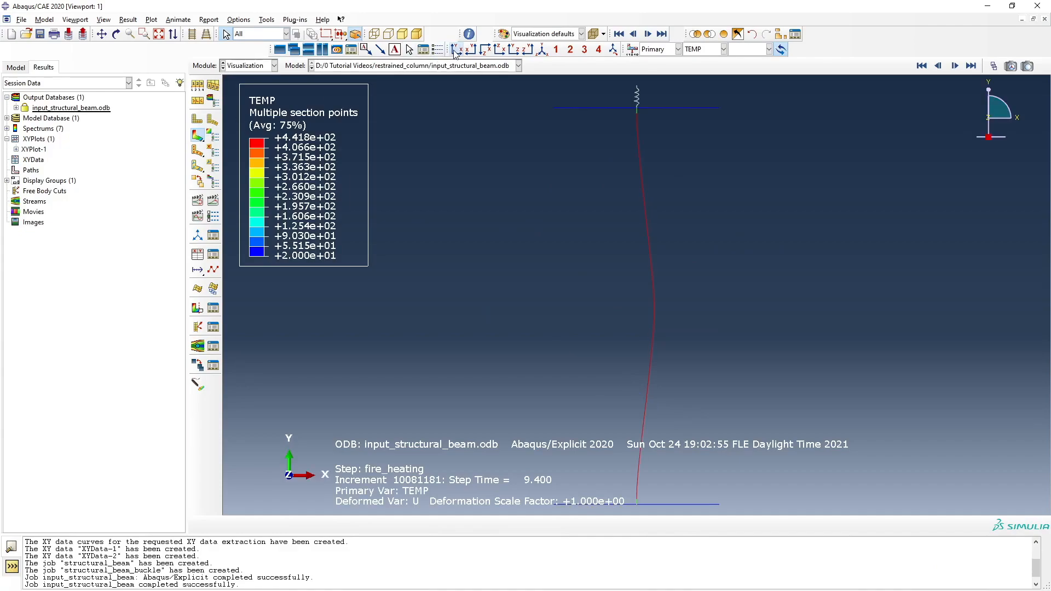
{"action": "scroll", "coordinate": [516, 222], "scroll_direction": "down", "scroll_amount": 1}
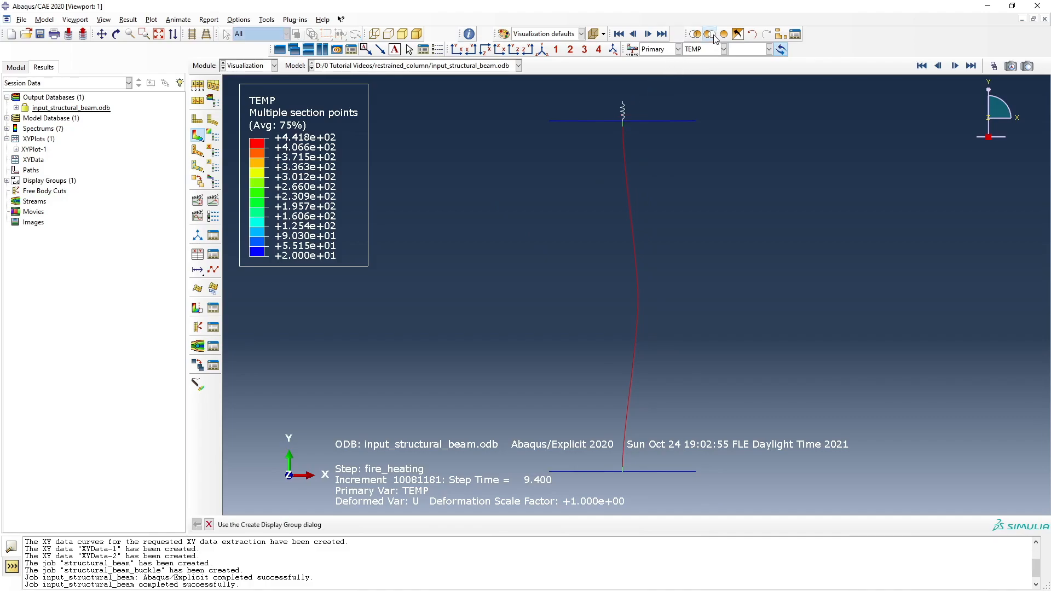
Switch the common plot options to a nonuniform deformation scale factor and apply an X factor of 3
{"action": "left_click", "coordinate": [197, 85]}
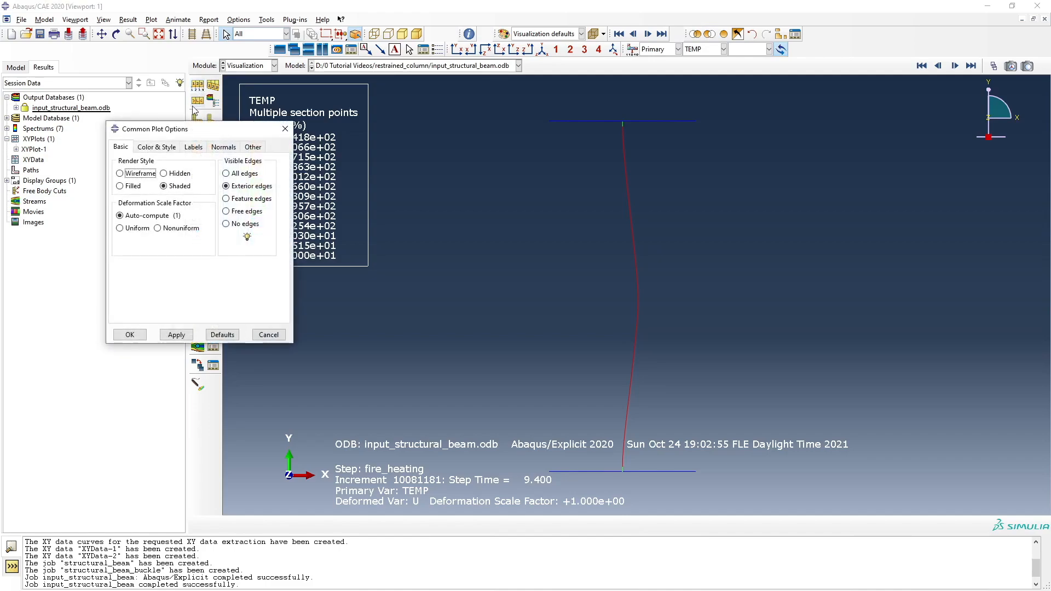
{"action": "left_click", "coordinate": [157, 228]}
{"action": "left_click_drag", "start_coordinate": [145, 244], "coordinate": [121, 242]}
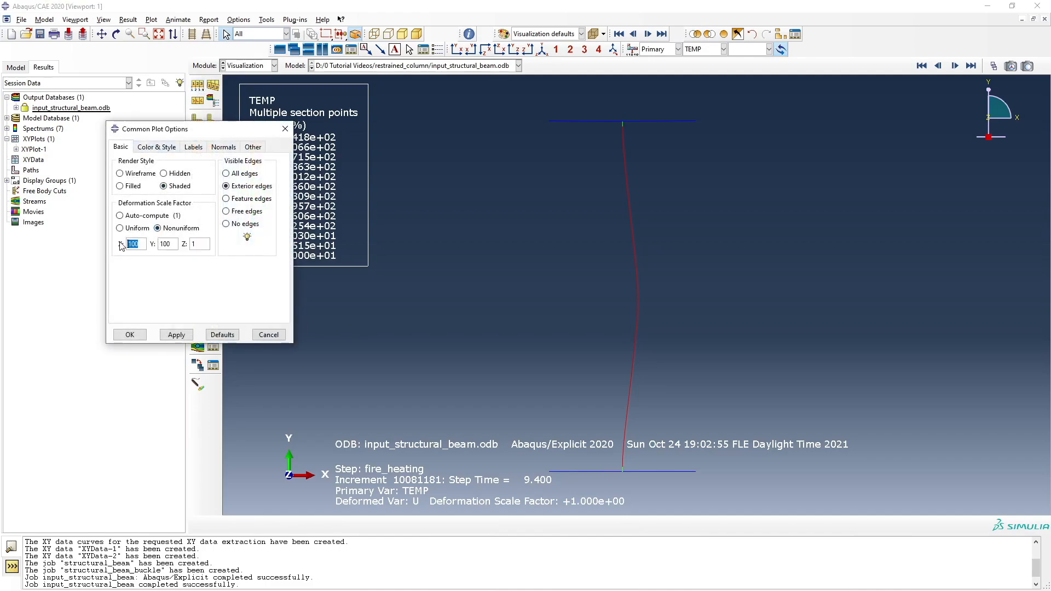
{"action": "type", "text": "2"}
{"action": "left_click", "coordinate": [182, 335]}
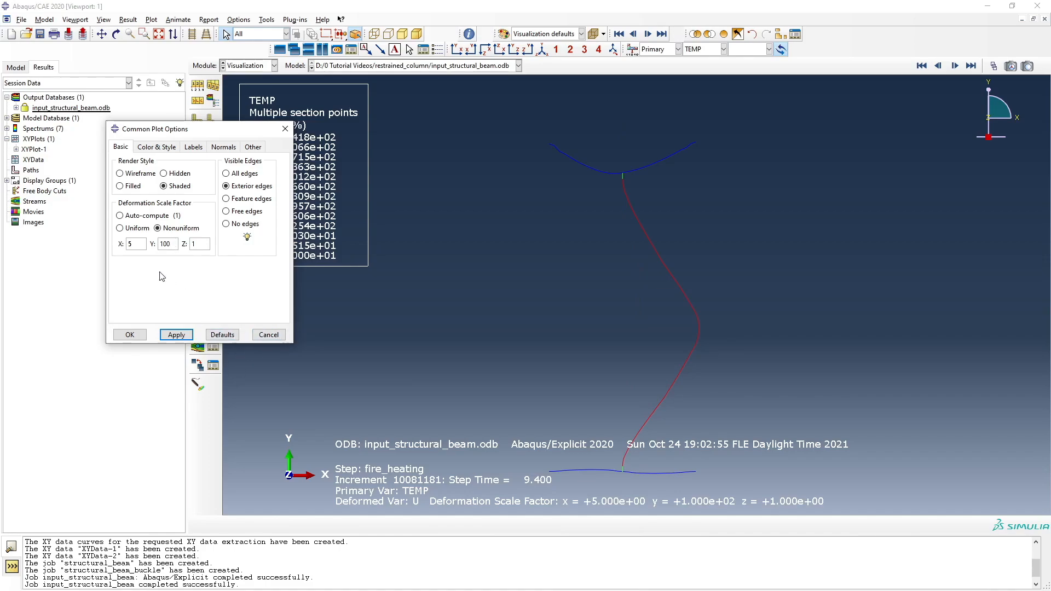
{"action": "left_click", "coordinate": [141, 246]}
{"action": "left_click", "coordinate": [184, 332]}
Set the Y deformation scale factor to 50 and play the time-history animation of the TEMP contours
{"action": "double_click", "coordinate": [158, 244]}
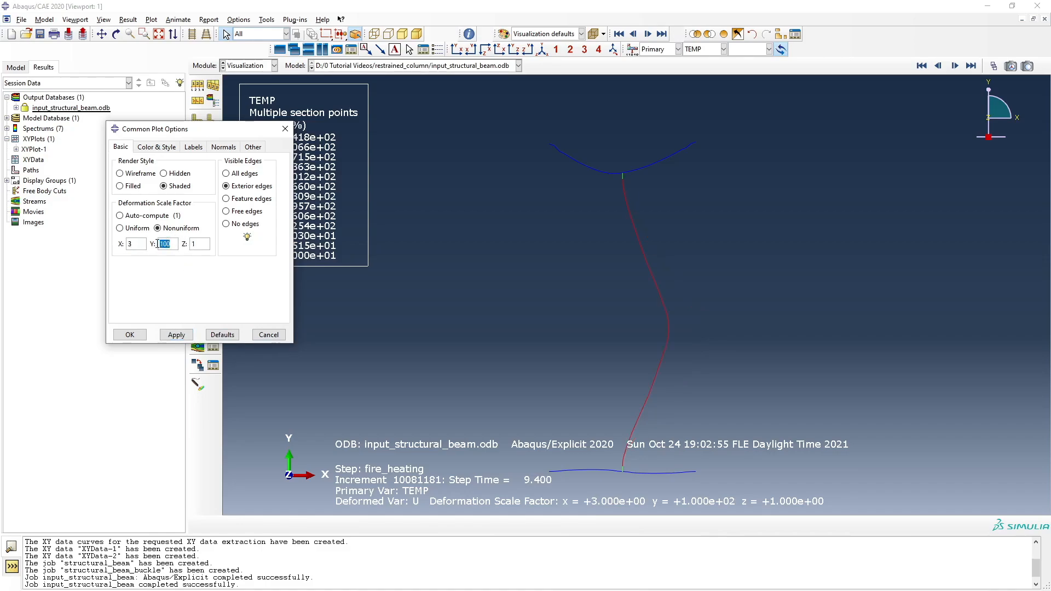
{"action": "type", "text": "50"}
{"action": "left_click", "coordinate": [177, 335]}
{"action": "left_click", "coordinate": [268, 336]}
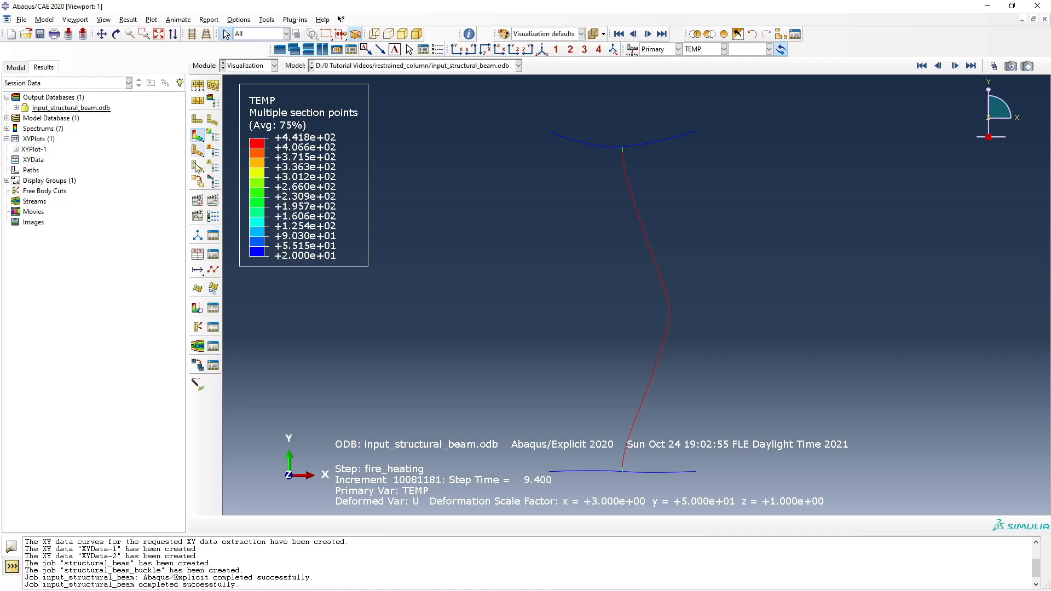
{"action": "left_click", "coordinate": [214, 201]}
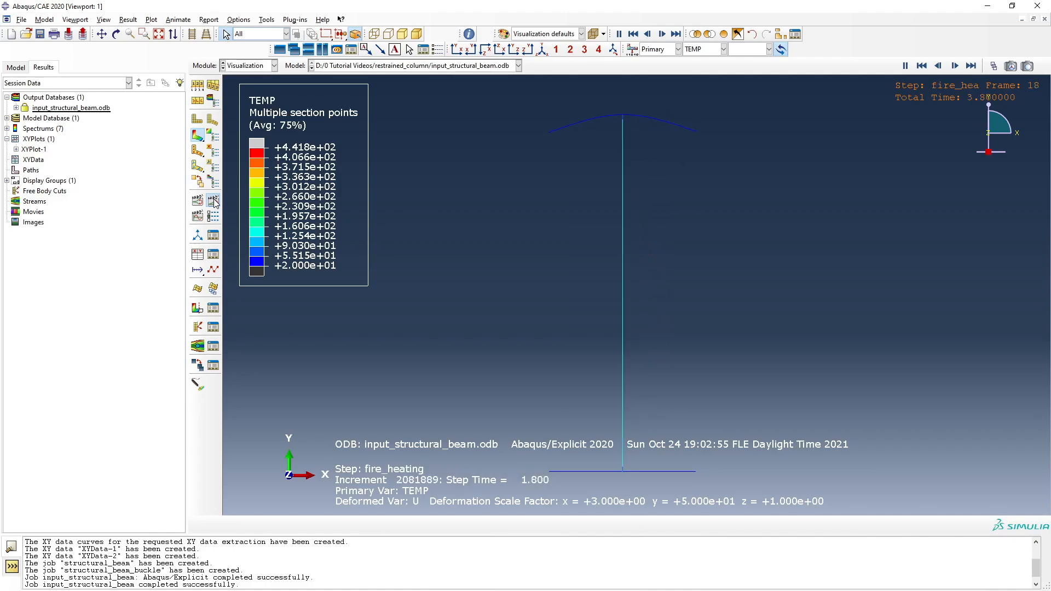
{"action": "left_click", "coordinate": [215, 202]}
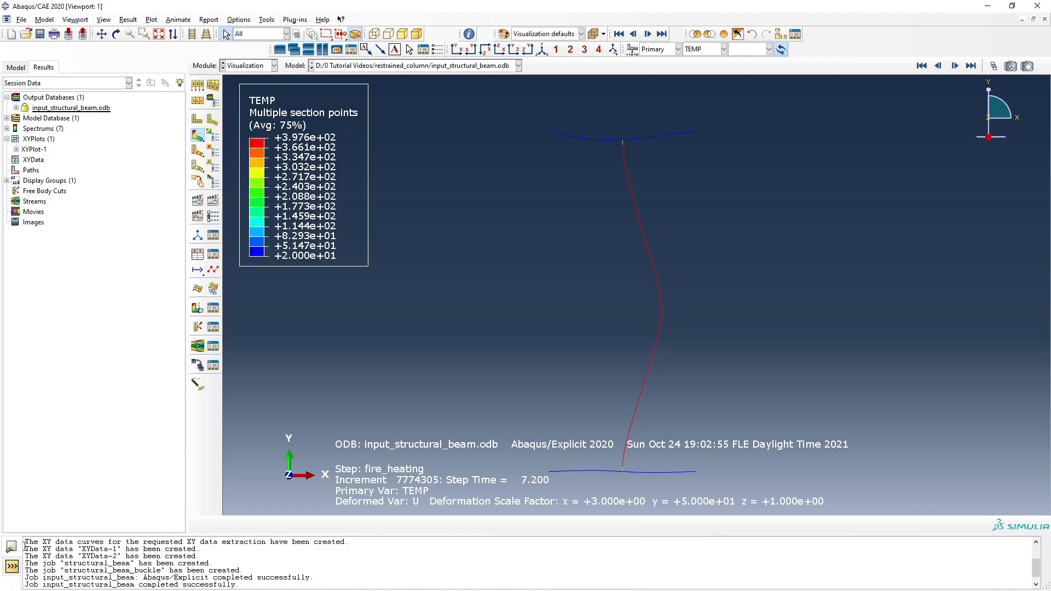
Set up XY data from ODB field output at the Unique Nodal position with TEMP, U1 and U2 as variables
{"action": "left_click", "coordinate": [208, 271]}
{"action": "left_click", "coordinate": [412, 153]}
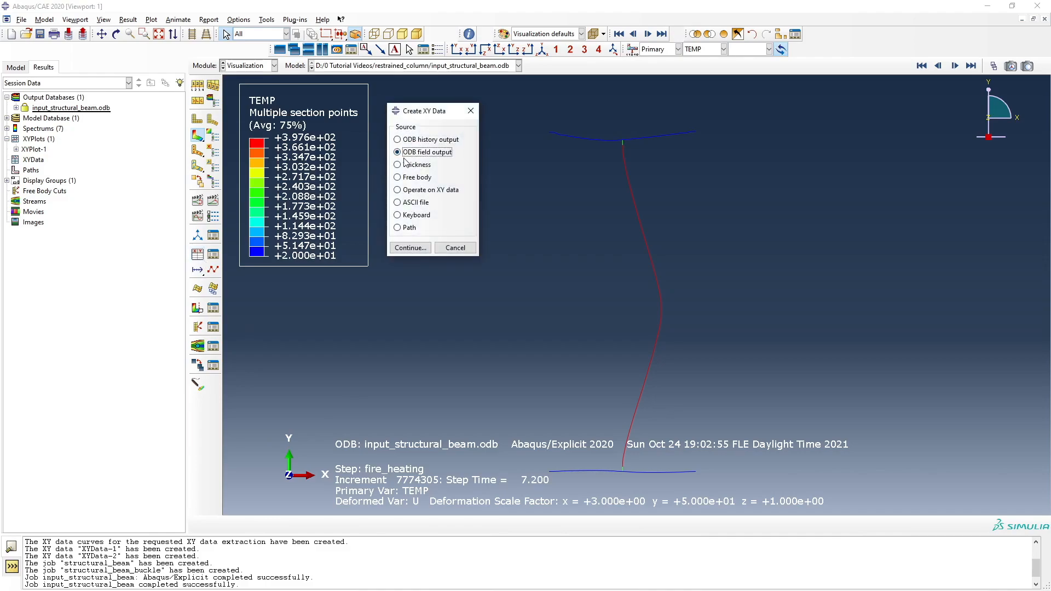
{"action": "left_click", "coordinate": [410, 247]}
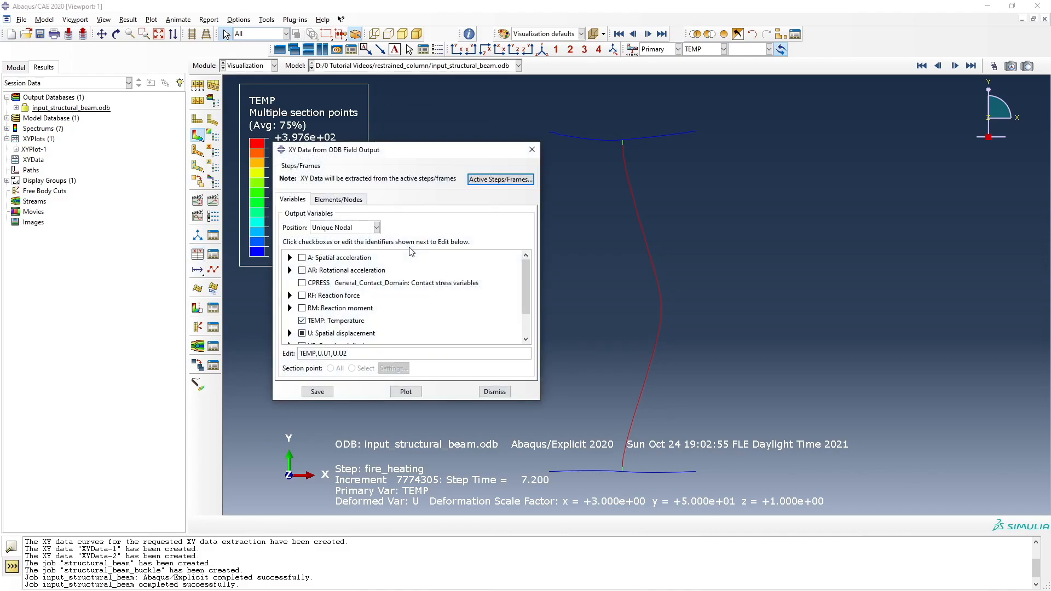
{"action": "left_click", "coordinate": [351, 229]}
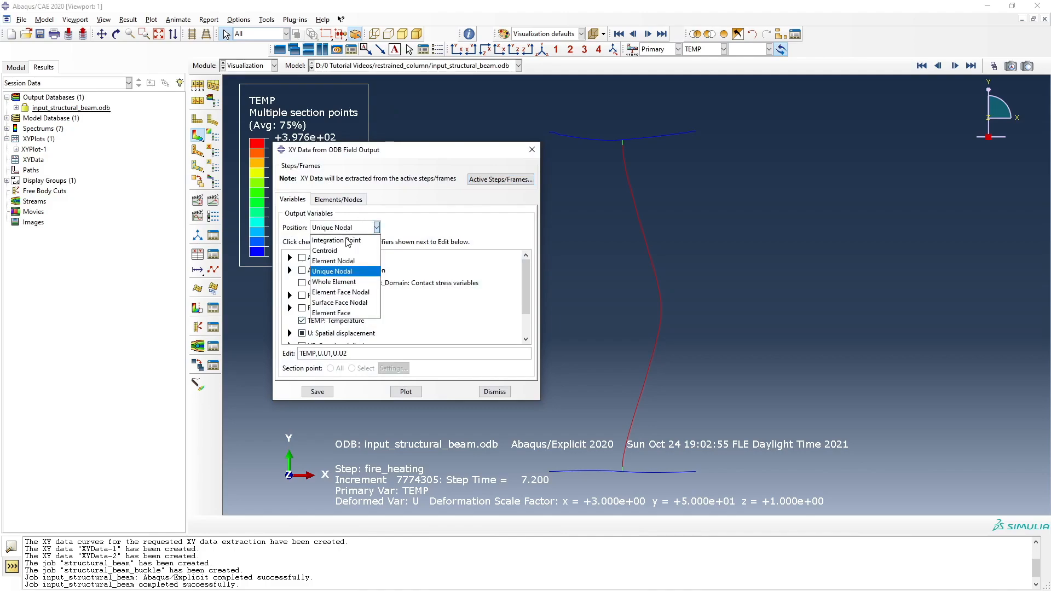
{"action": "left_click", "coordinate": [334, 272]}
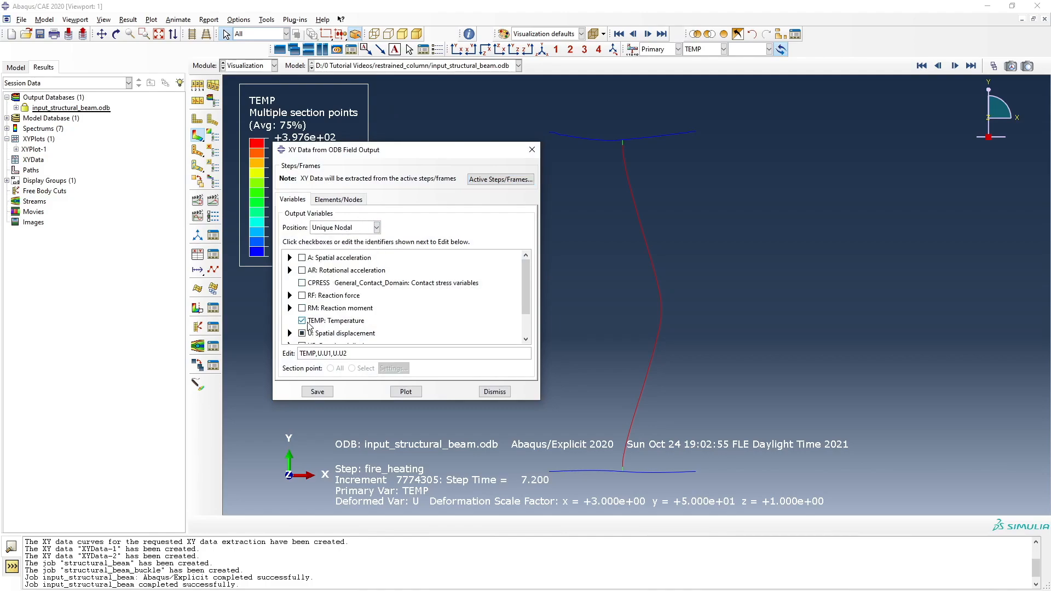
{"action": "scroll", "coordinate": [312, 329], "scroll_direction": "down", "scroll_amount": 3}
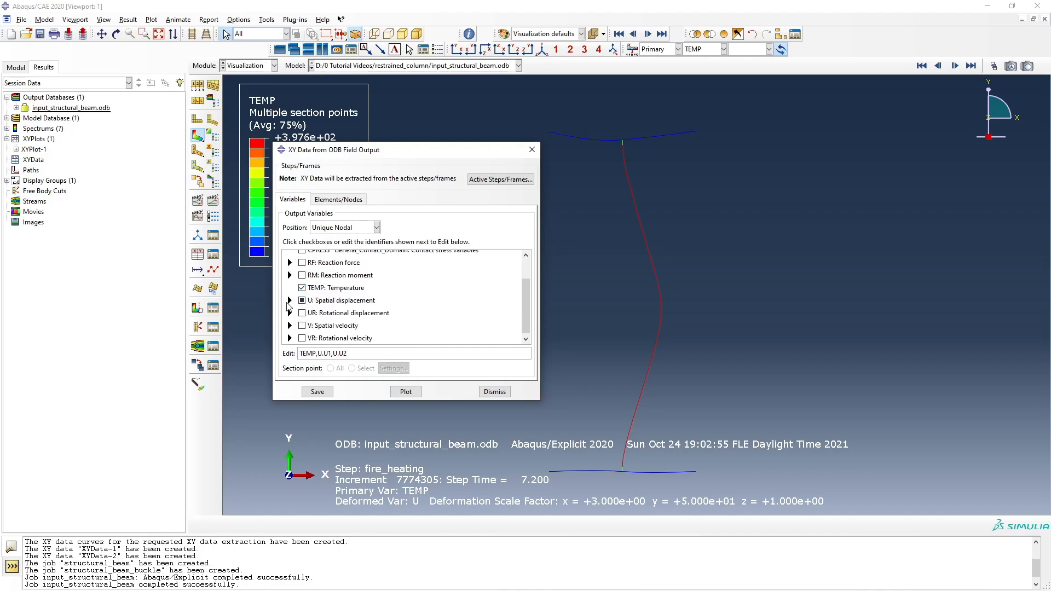
{"action": "left_click", "coordinate": [289, 300]}
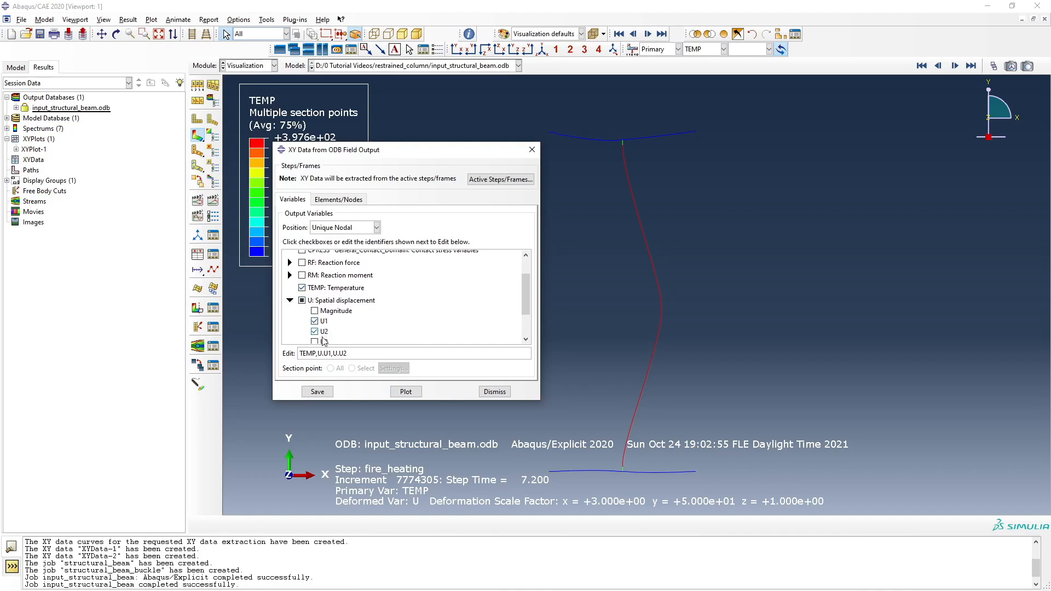
Pick the column's top node and mid-height node in the viewport and save their XY data with default names
{"action": "left_click", "coordinate": [344, 200]}
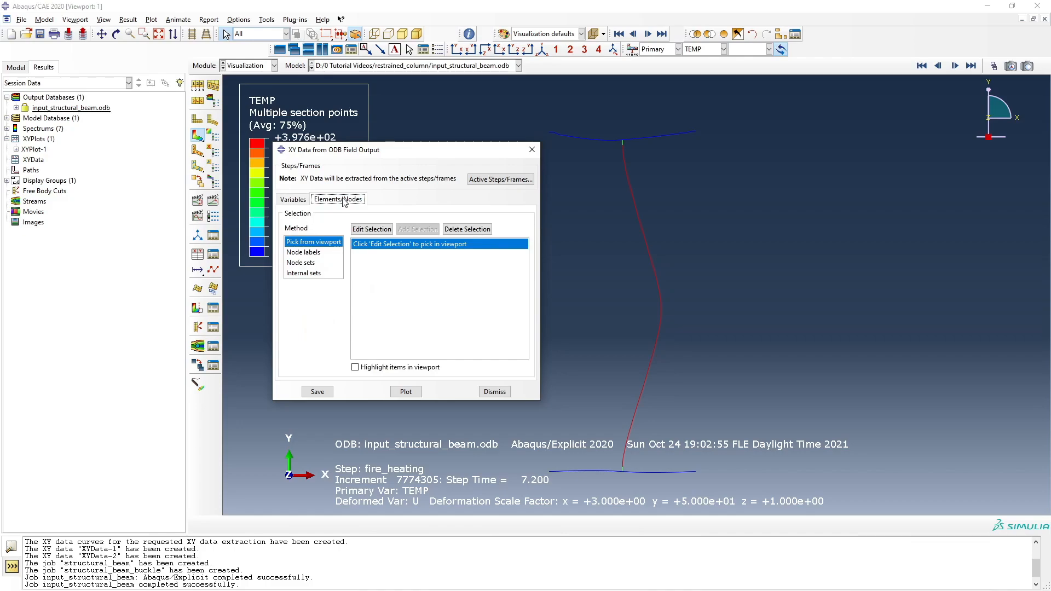
{"action": "left_click", "coordinate": [372, 229]}
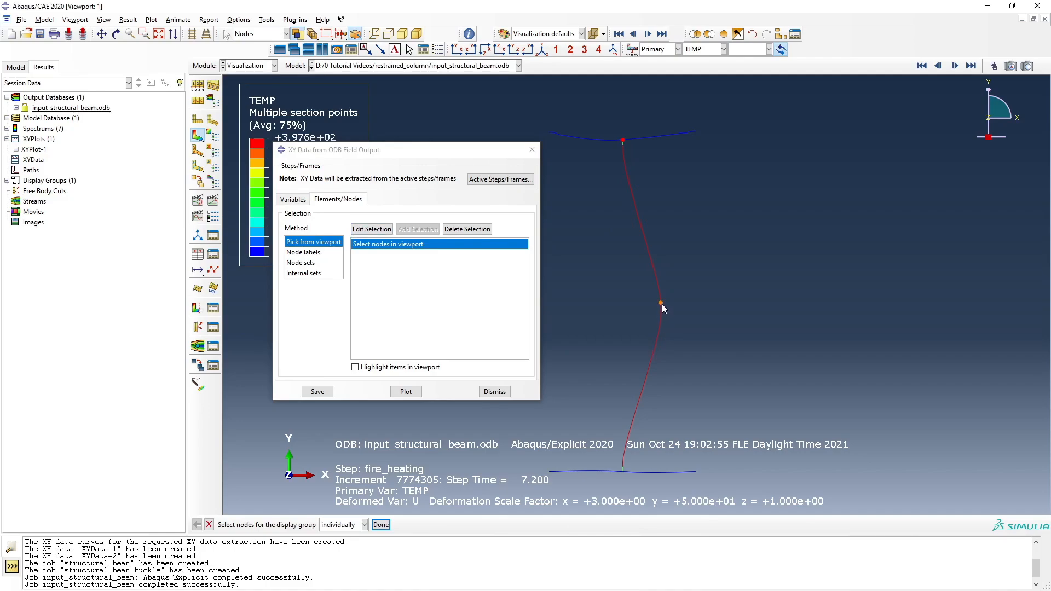
{"action": "left_click", "coordinate": [662, 304]}
{"action": "middle_click", "coordinate": [775, 332]}
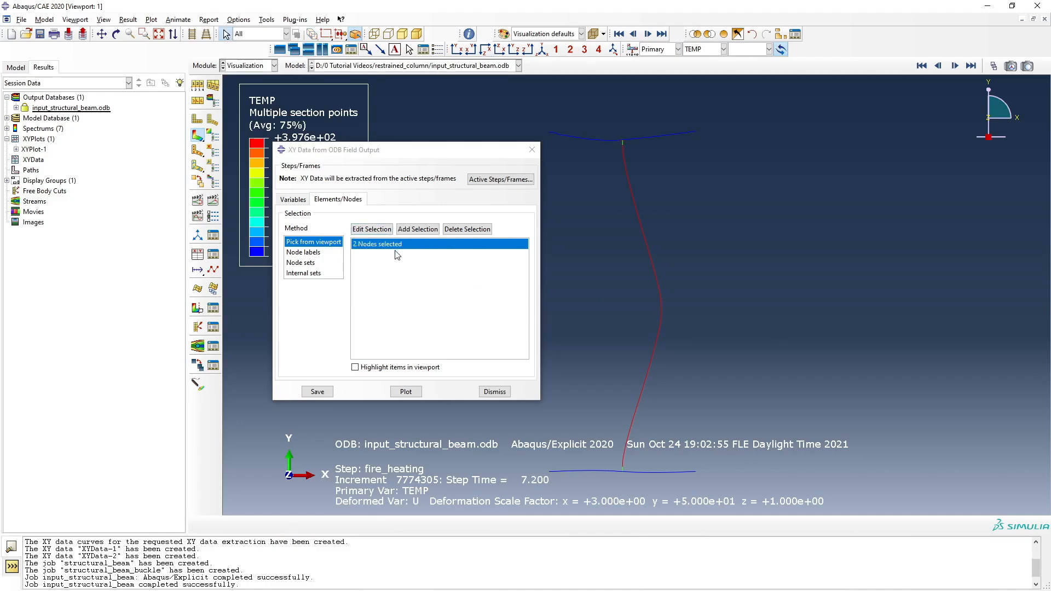
{"action": "left_click", "coordinate": [318, 392]}
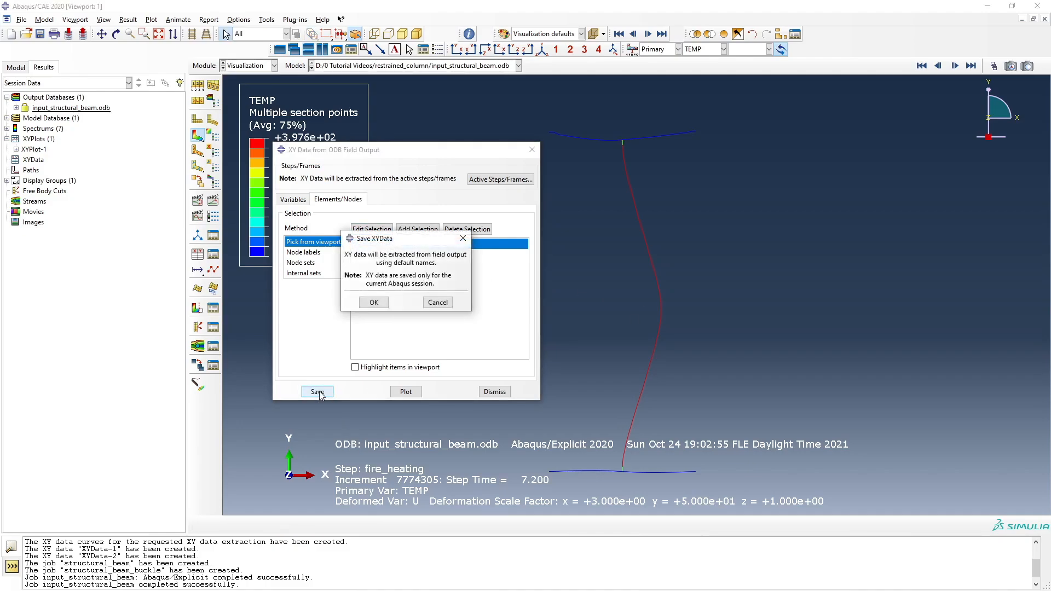
{"action": "left_click", "coordinate": [374, 304]}
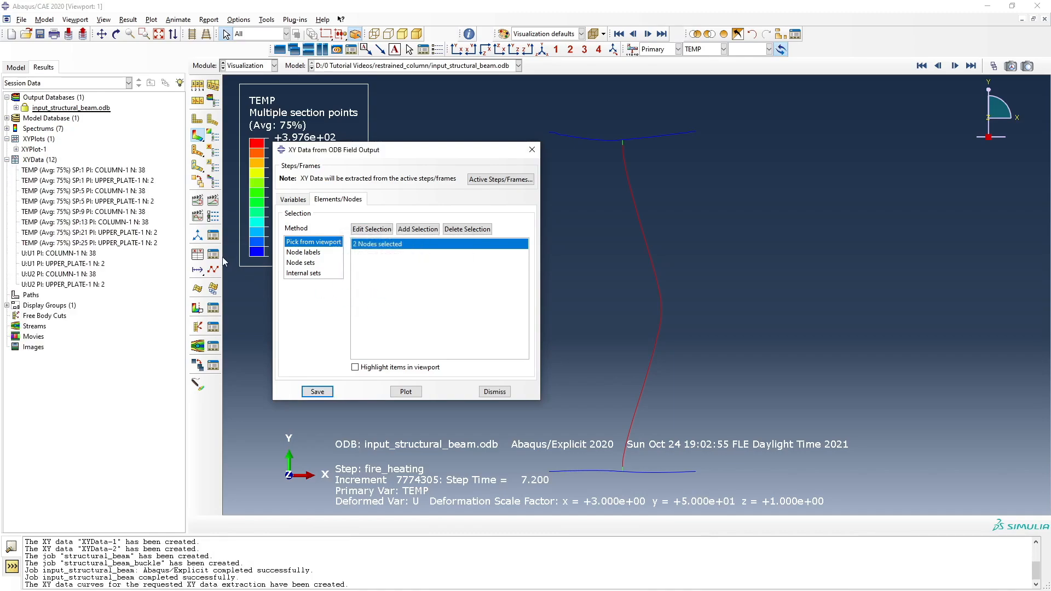
{"action": "left_click", "coordinate": [495, 392]}
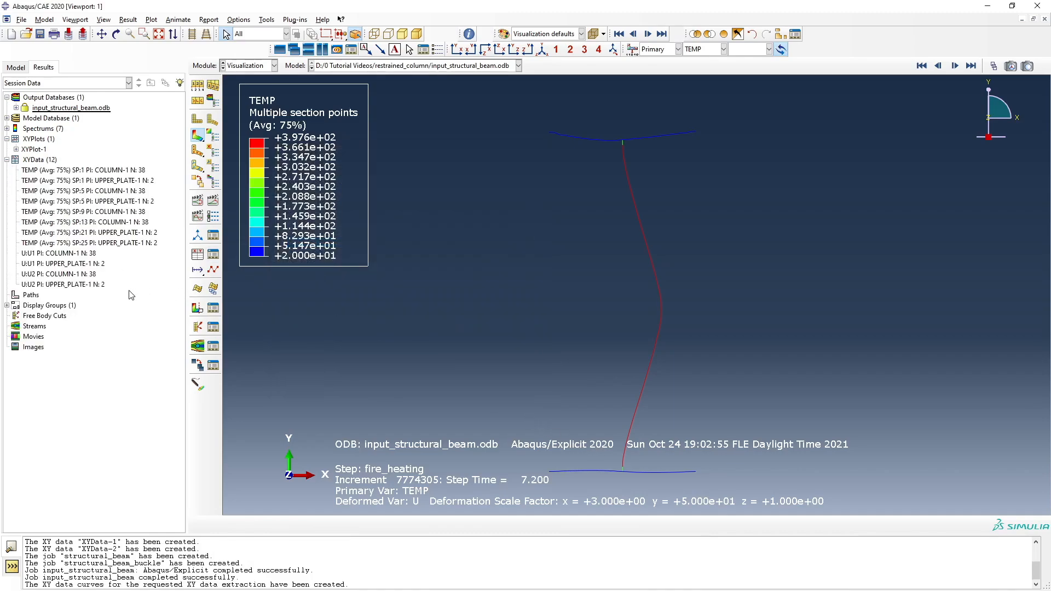
Plot the U1 displacement curve of COLUMN-1 node 38, followed by that of UPPER_PLATE-1 node 2
{"action": "right_click", "coordinate": [75, 254]}
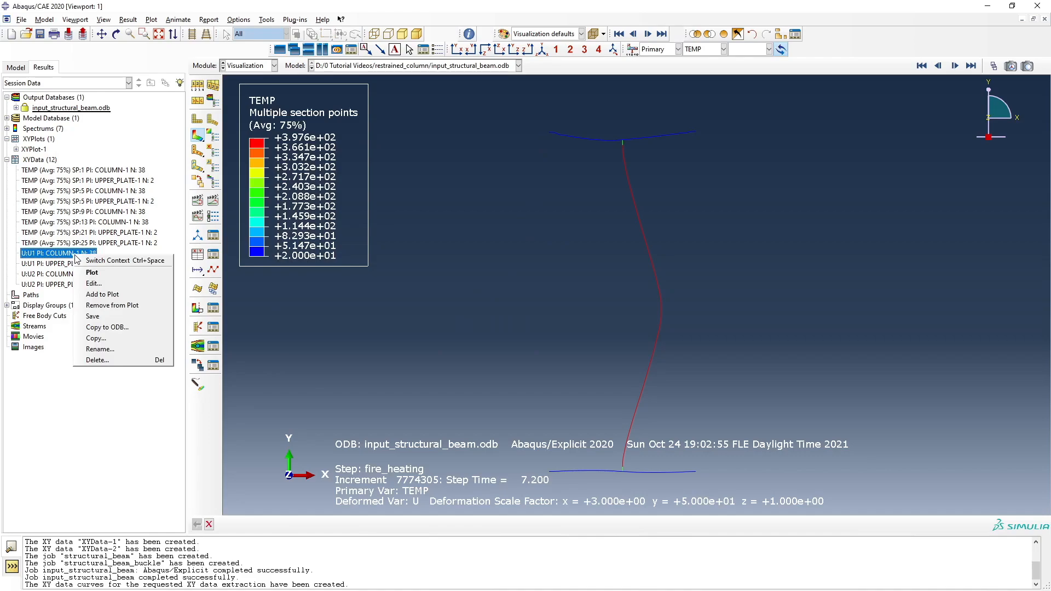
{"action": "left_click", "coordinate": [91, 272]}
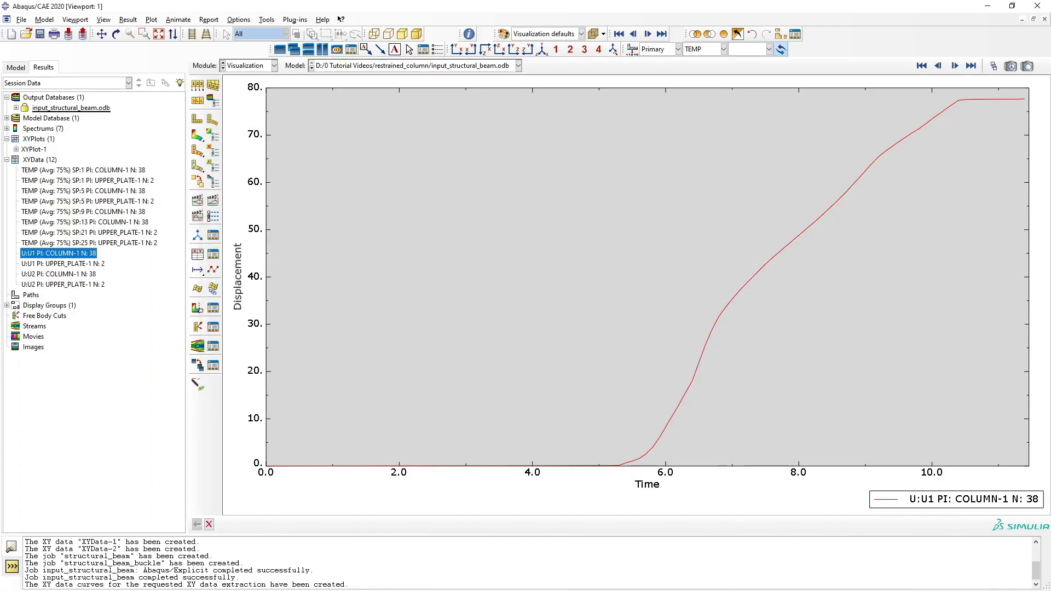
{"action": "left_click", "coordinate": [79, 264]}
{"action": "right_click", "coordinate": [77, 265]}
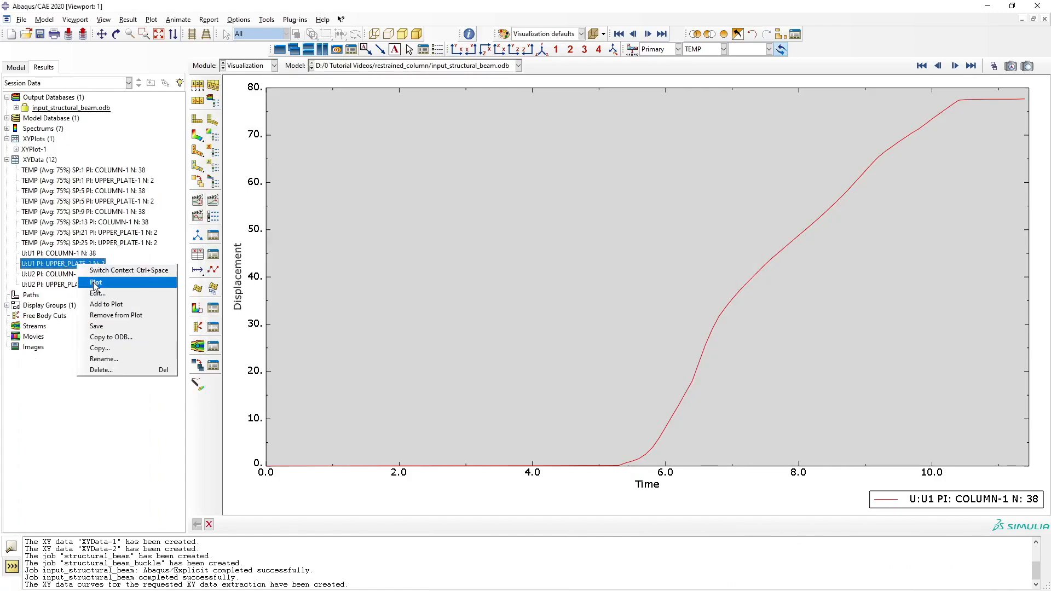
{"action": "left_click", "coordinate": [96, 282]}
Plot the U2 displacement curve of UPPER_PLATE-1 node 2 over time
{"action": "left_click", "coordinate": [88, 275]}
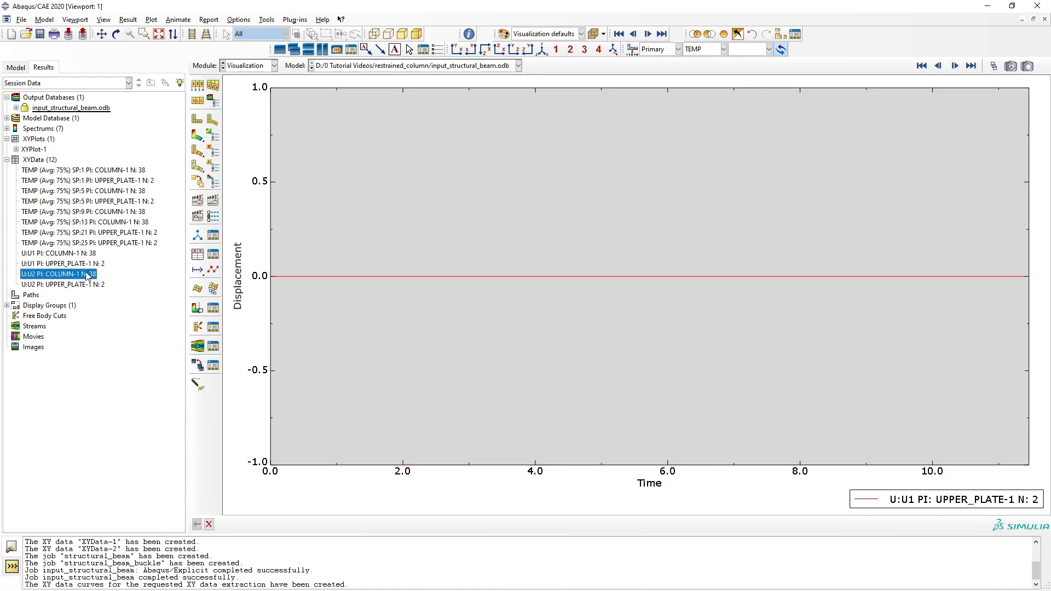
{"action": "left_click", "coordinate": [87, 285]}
{"action": "right_click", "coordinate": [89, 285]}
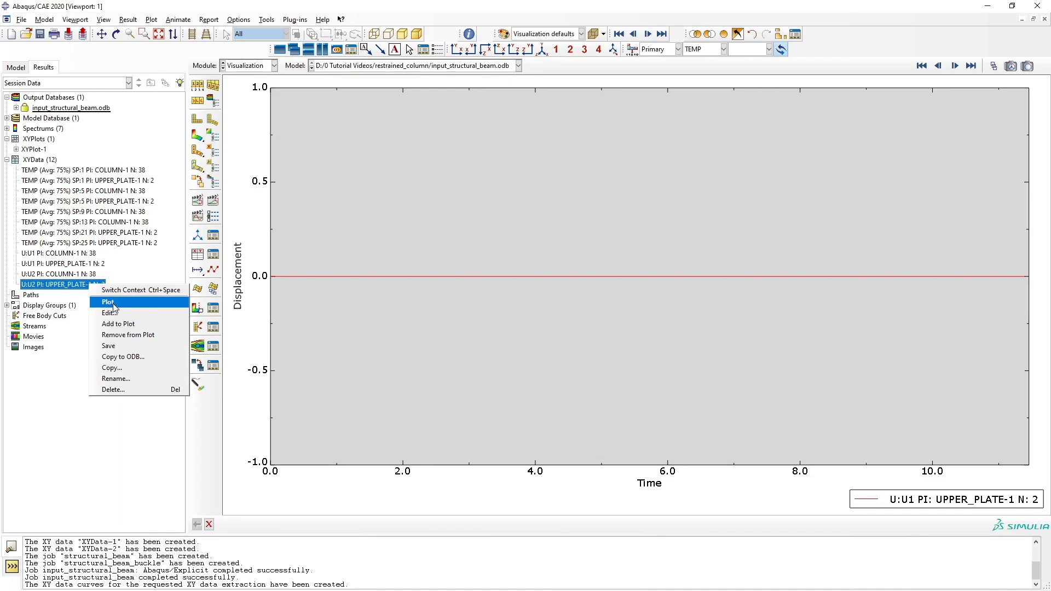
{"action": "left_click", "coordinate": [108, 303]}
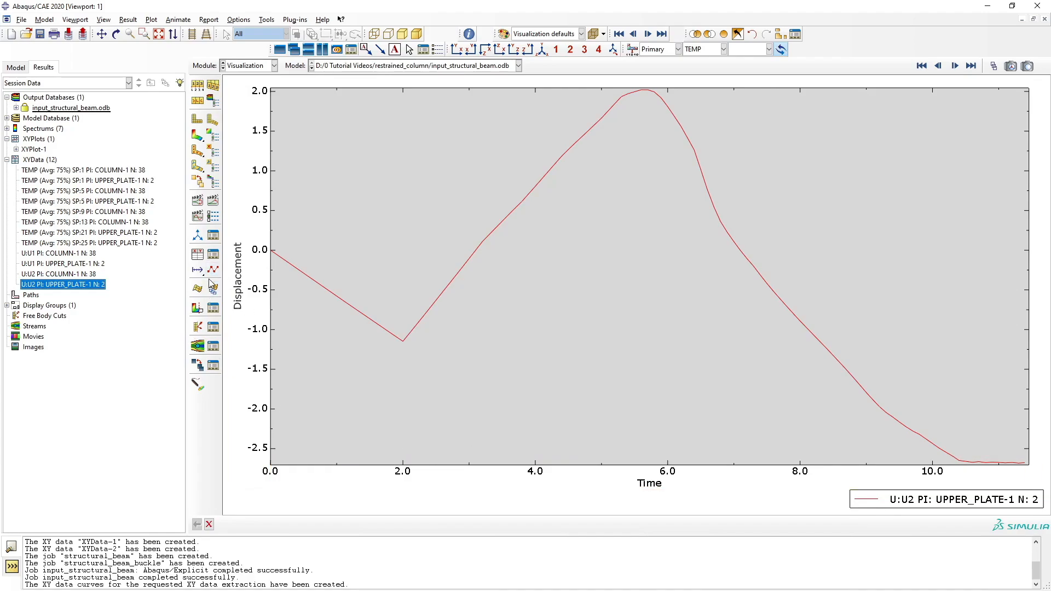
Start an Operate on XY Data expression containing a single combine(X,X) function
{"action": "left_click", "coordinate": [198, 254]}
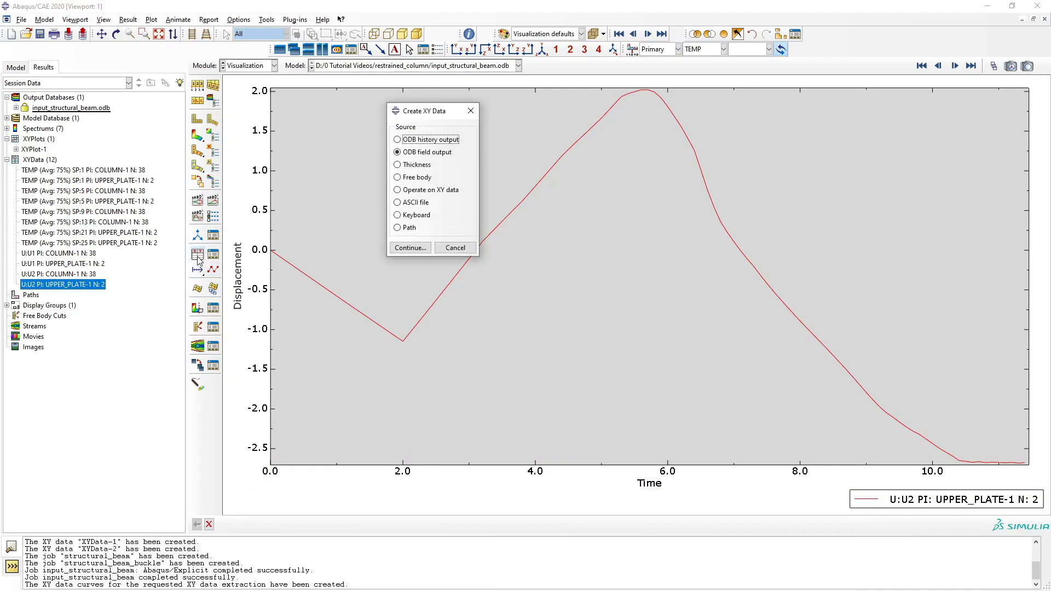
{"action": "left_click", "coordinate": [427, 190]}
{"action": "left_click", "coordinate": [411, 248]}
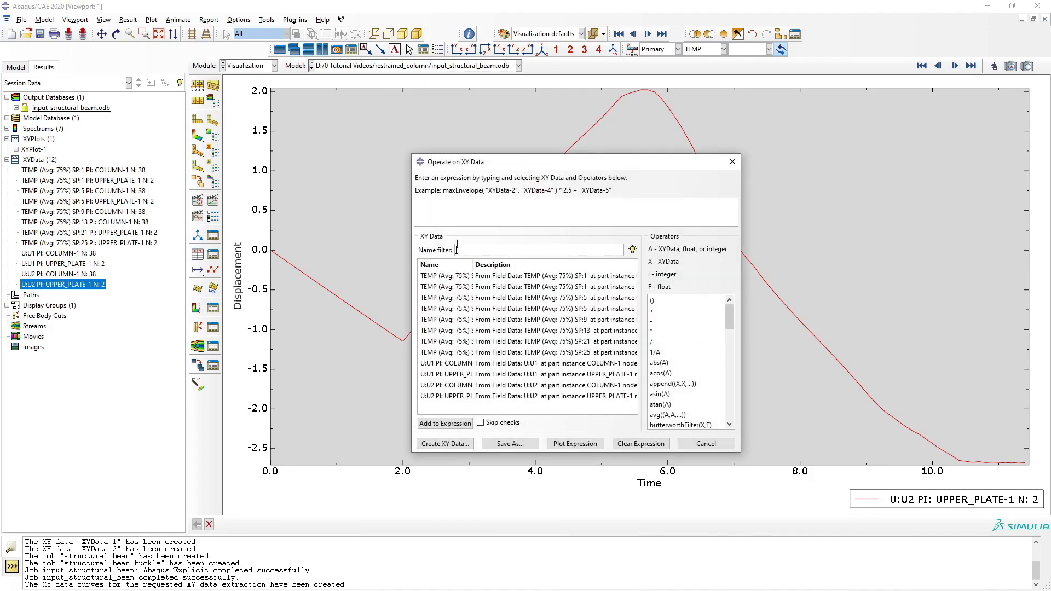
{"action": "scroll", "coordinate": [680, 400], "scroll_direction": "down", "scroll_amount": 2}
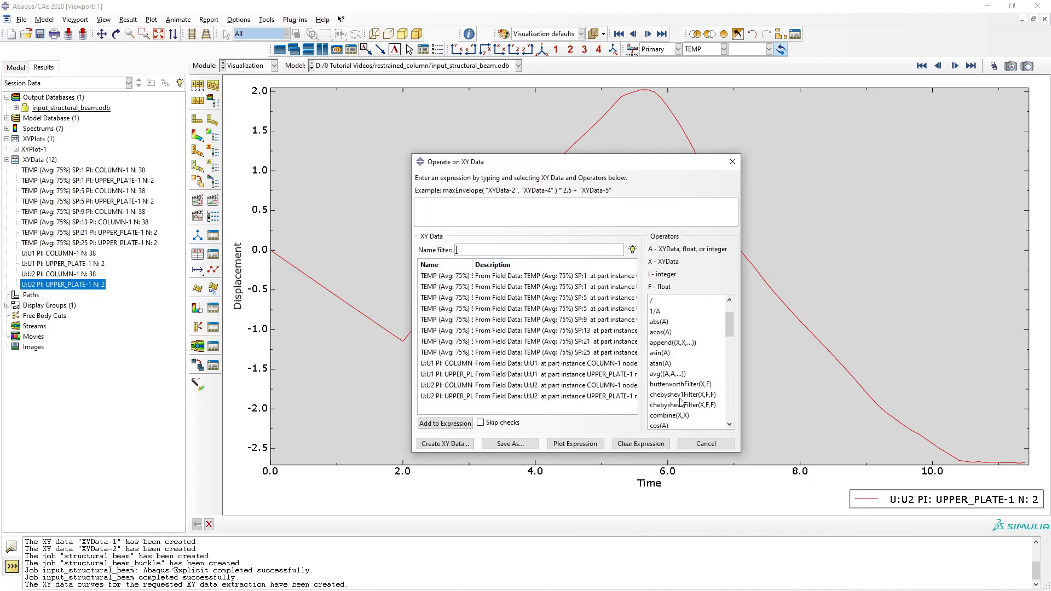
{"action": "left_click", "coordinate": [669, 394]}
{"action": "left_click", "coordinate": [669, 394]}
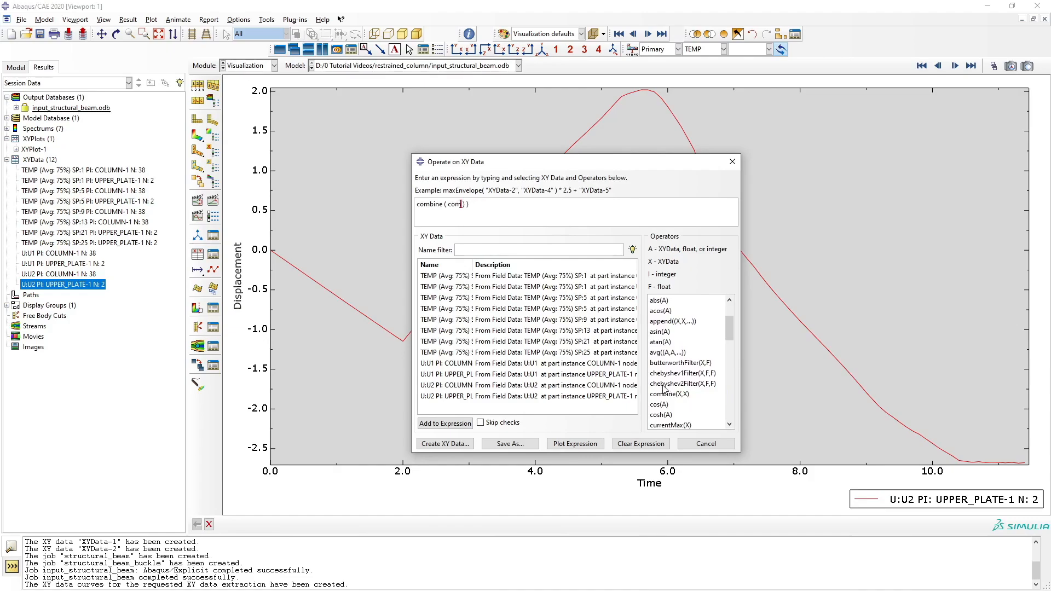
{"action": "mouse_move", "coordinate": [417, 207]}
{"action": "left_mouse_down"}
{"action": "mouse_move", "coordinate": [495, 204]}
{"action": "mouse_move", "coordinate": [416, 205]}
{"action": "left_mouse_up"}
{"action": "left_click", "coordinate": [684, 395]}
{"action": "key", "text": "Delete"}
{"action": "left_click", "coordinate": [682, 394]}
Combine TEMP SP:1 of COLUMN-1 node 38 with U2 of UPPER_PLATE-1 node 2 and save the result as XYData-1
{"action": "double_click", "coordinate": [473, 276]}
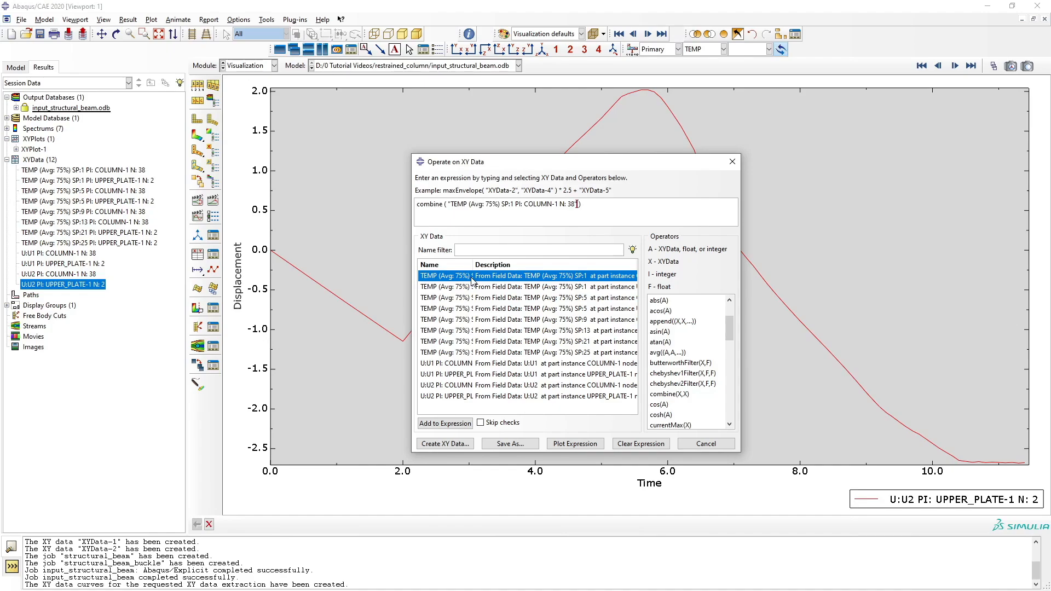
{"action": "type", "text": ","}
{"action": "left_click", "coordinate": [449, 397]}
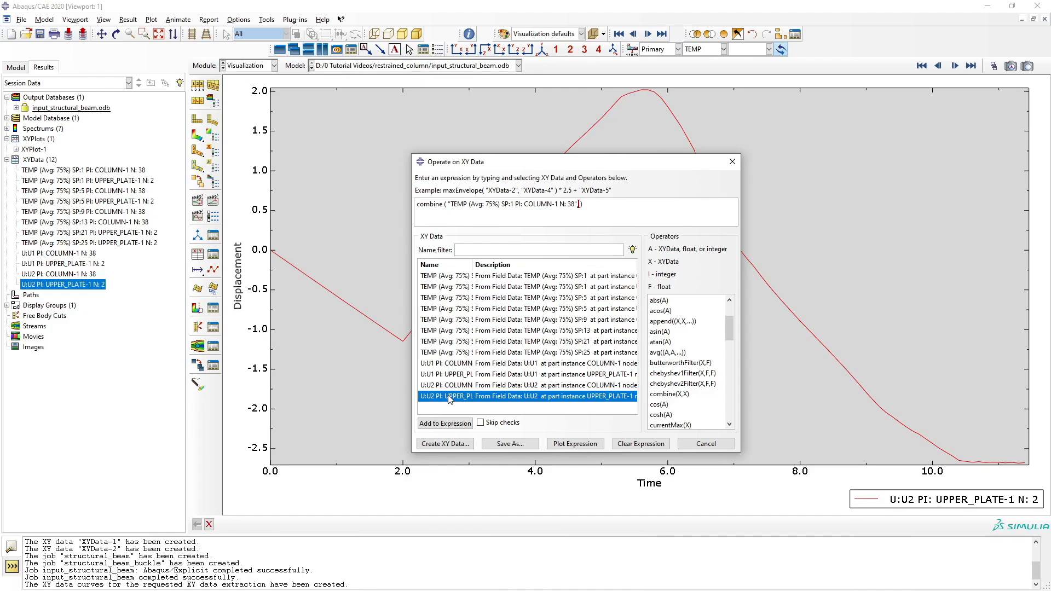
{"action": "double_click", "coordinate": [449, 397]}
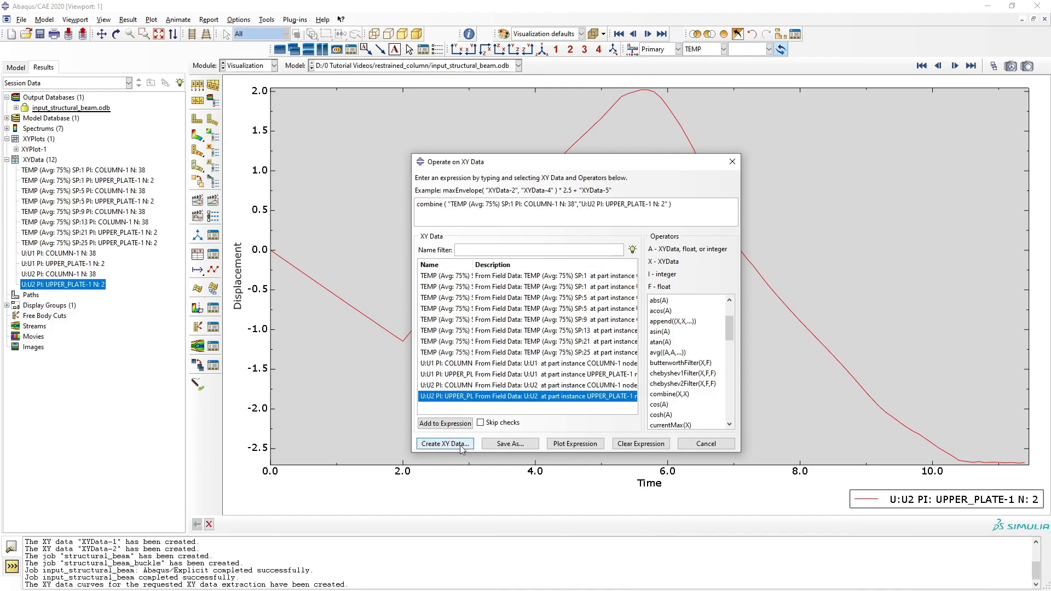
{"action": "left_click", "coordinate": [512, 445]}
{"action": "left_click", "coordinate": [542, 339]}
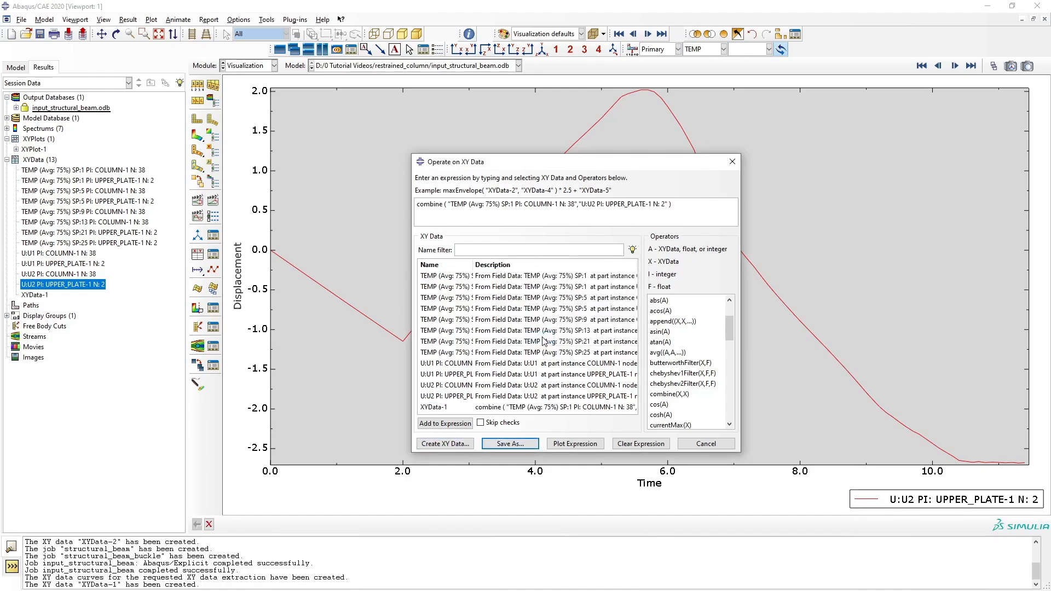
Plot the XYData-1 displacement-temperature curve and switch to the presentation slide with the beam model's reference charts
{"action": "right_click", "coordinate": [46, 296]}
{"action": "left_click", "coordinate": [60, 321]}
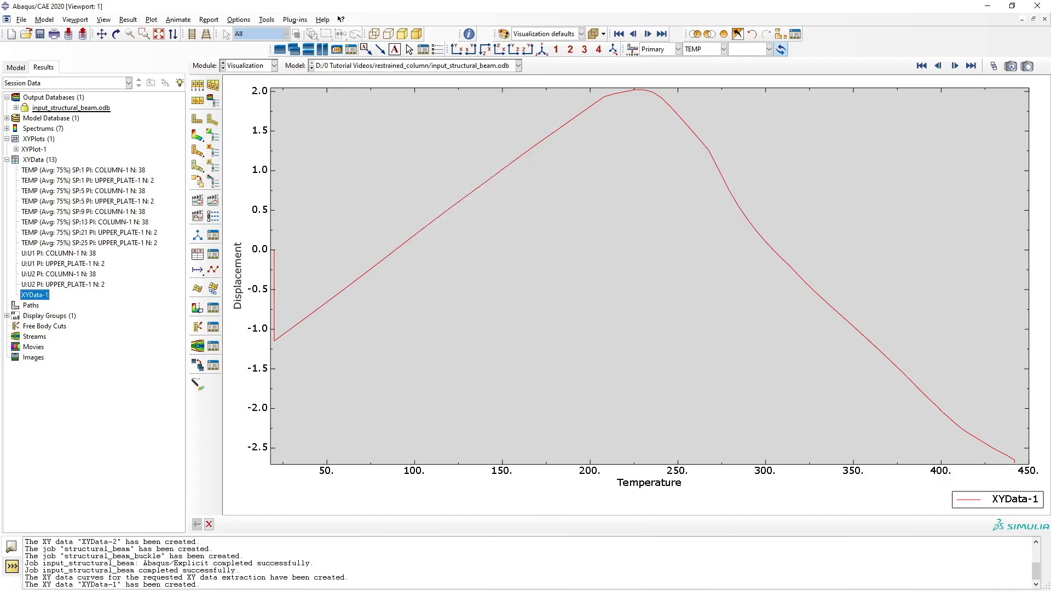
{"action": "key", "text": "alt+Tab"}
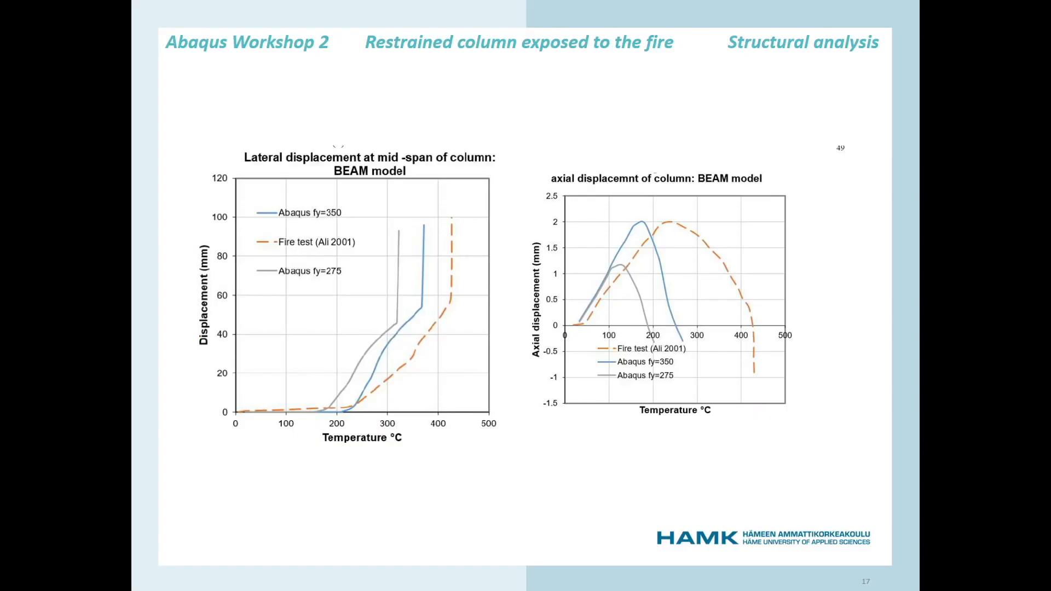